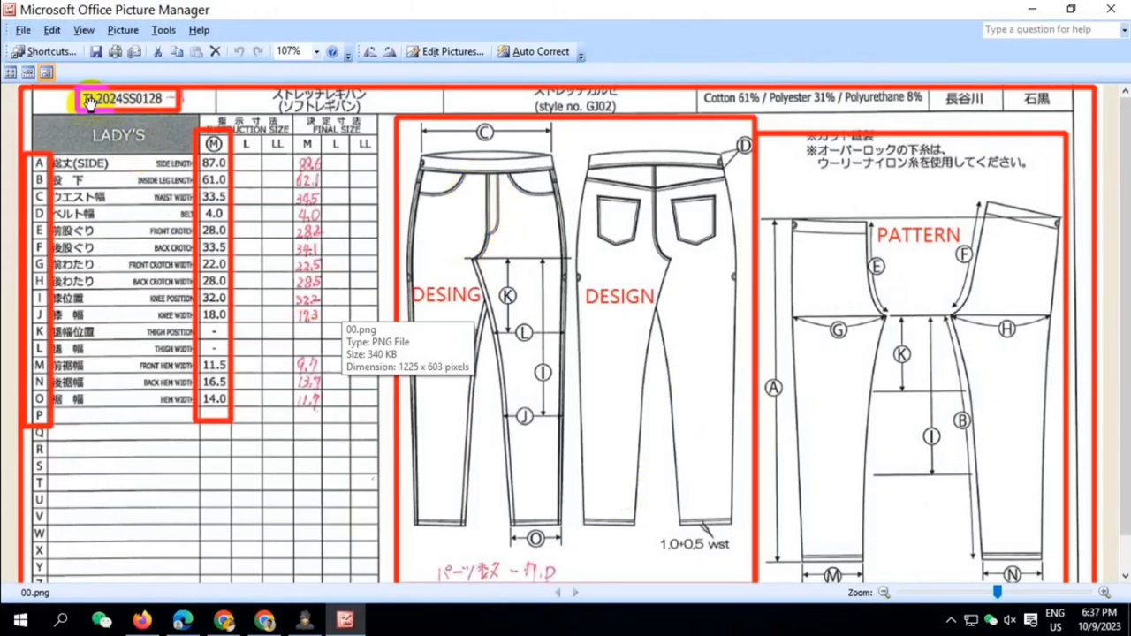
Review the trouser spec sheet's style number and its size M measurement column
click(163, 99)
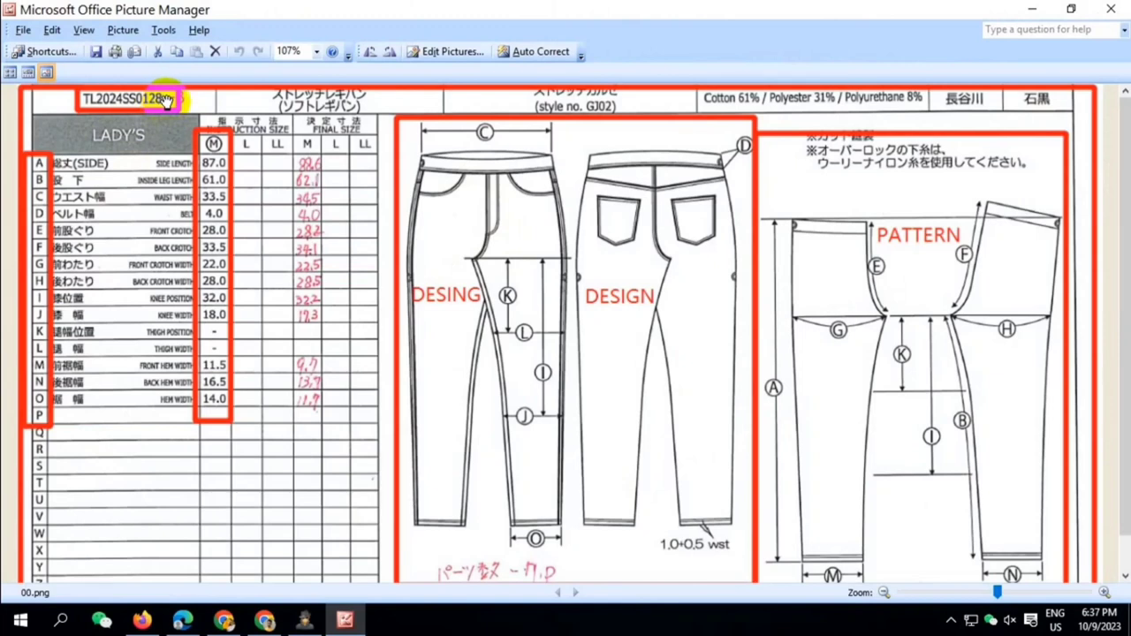
drag(143, 101, 92, 99)
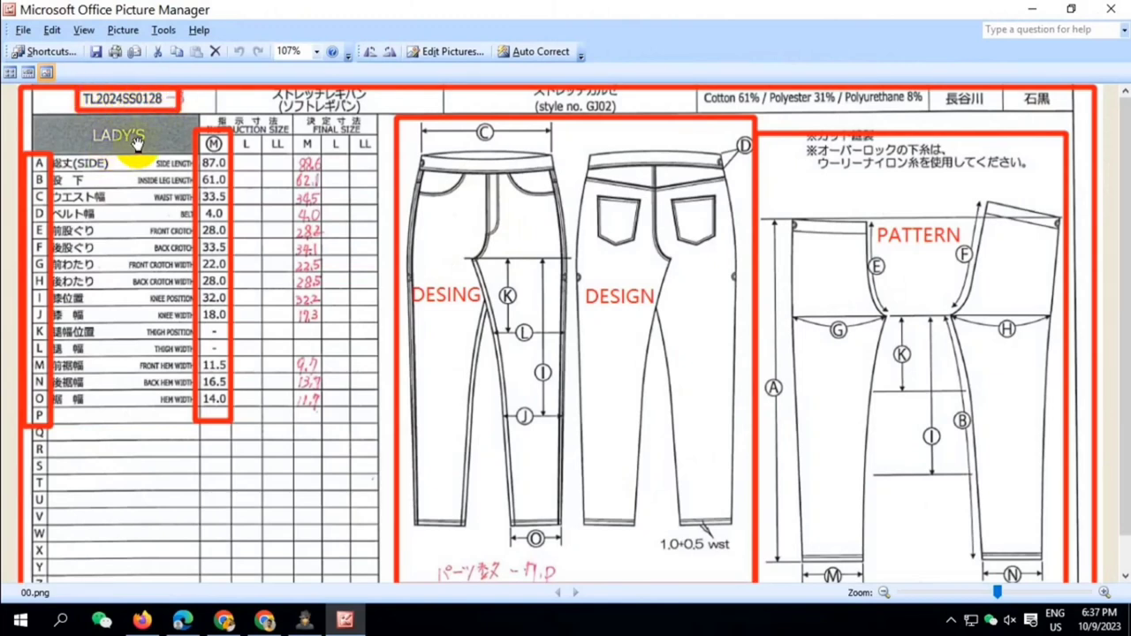
drag(214, 144, 213, 404)
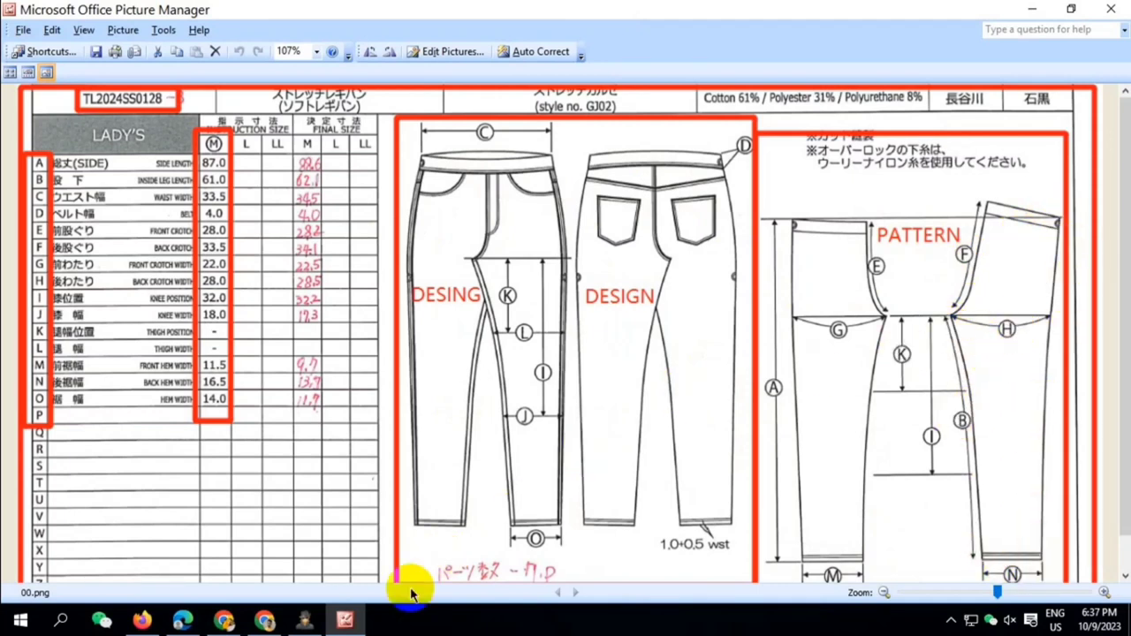
Launch BokeCadV18 and start a new blank pattern, checking the spec sheet before returning to the canvas
click(349, 622)
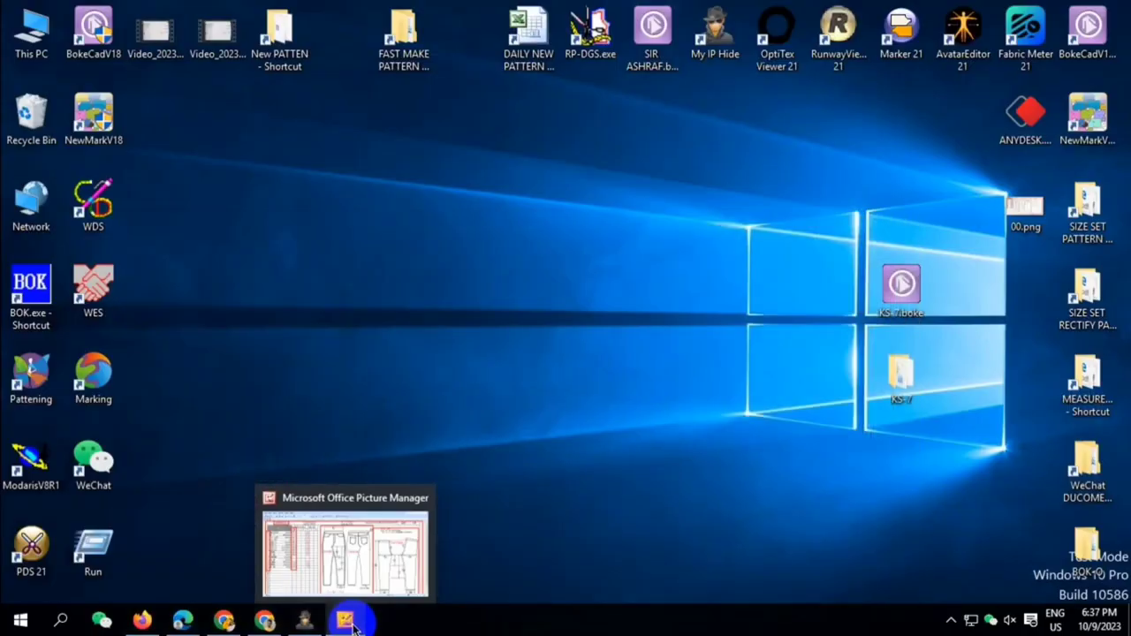
double_click(104, 30)
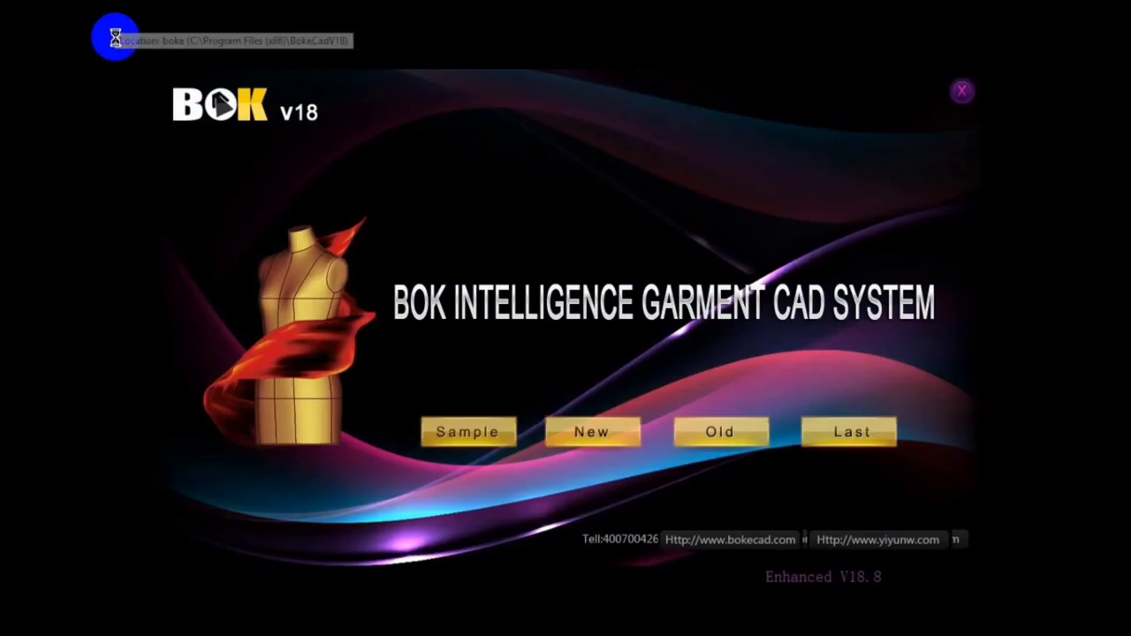
click(593, 432)
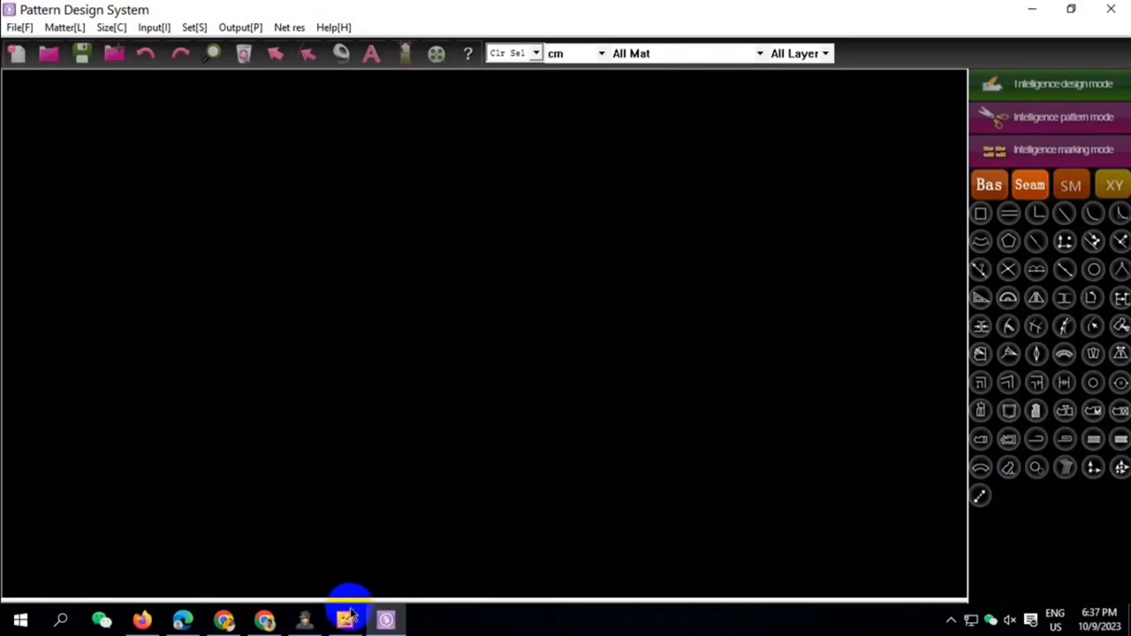
click(350, 617)
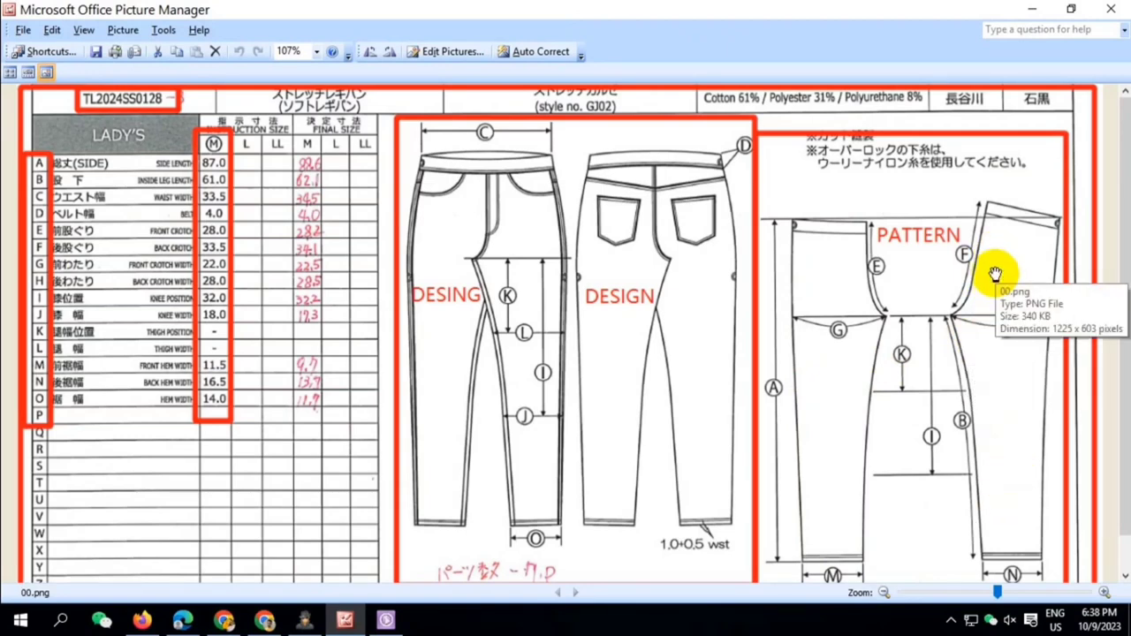
click(385, 622)
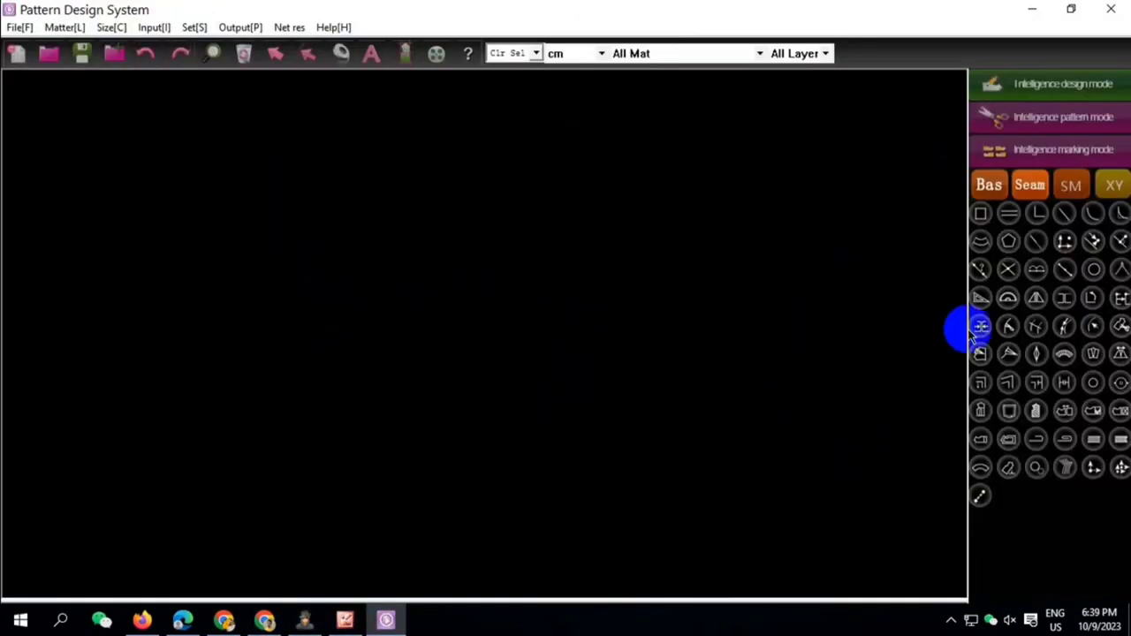
Draw a rectangle sized 87 × 30 cm with the Rectangle tool
click(981, 215)
click(343, 250)
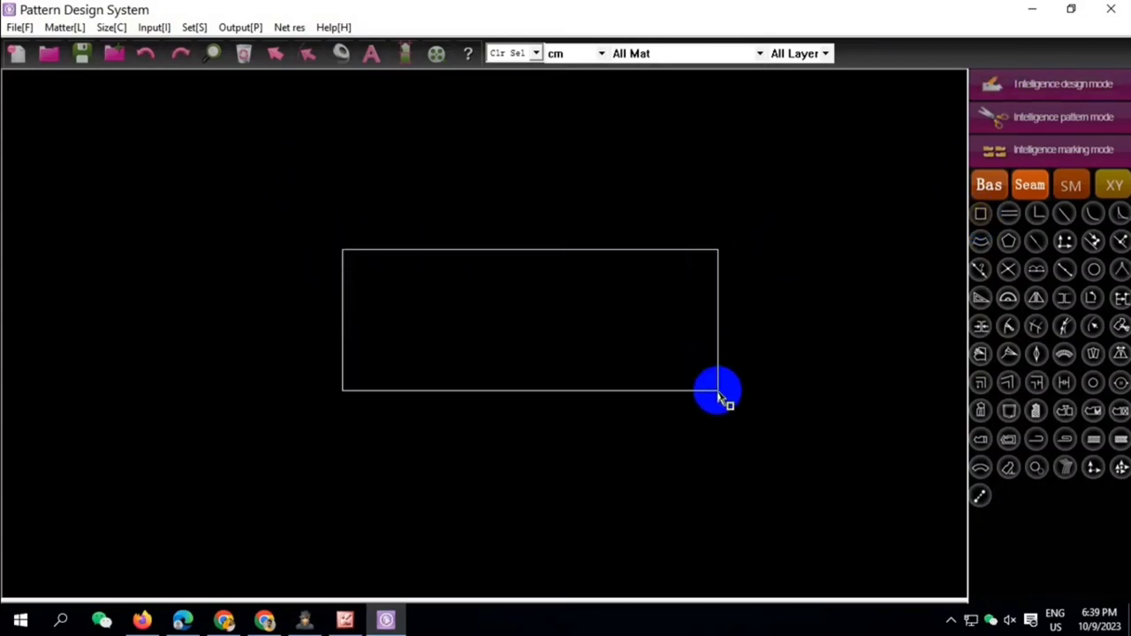
click(717, 390)
text(87)
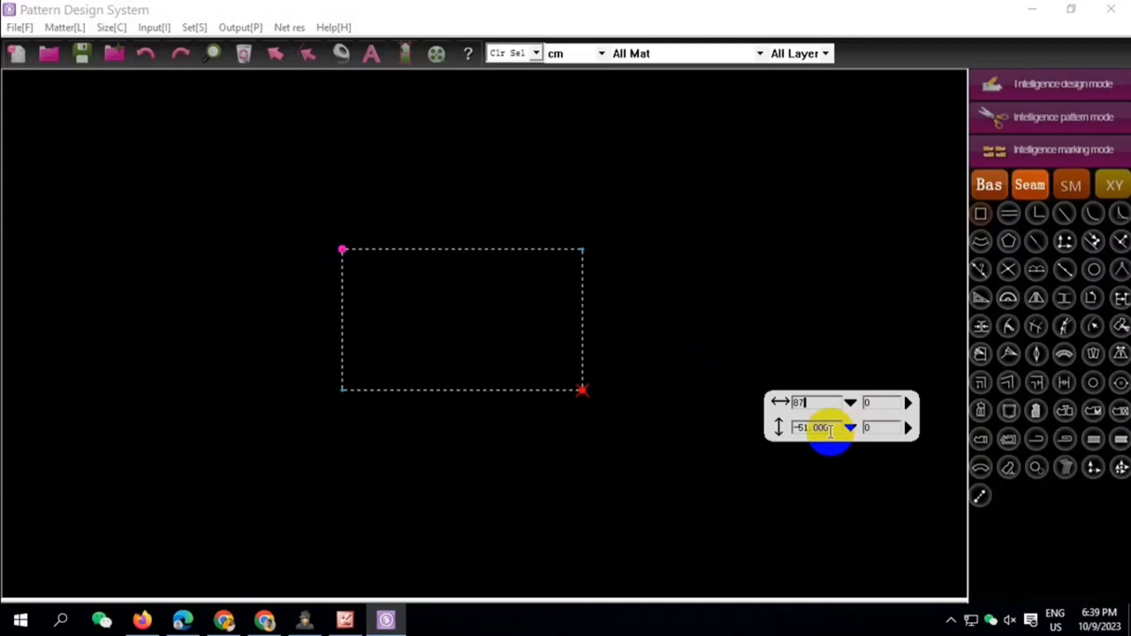
drag(829, 429, 794, 448)
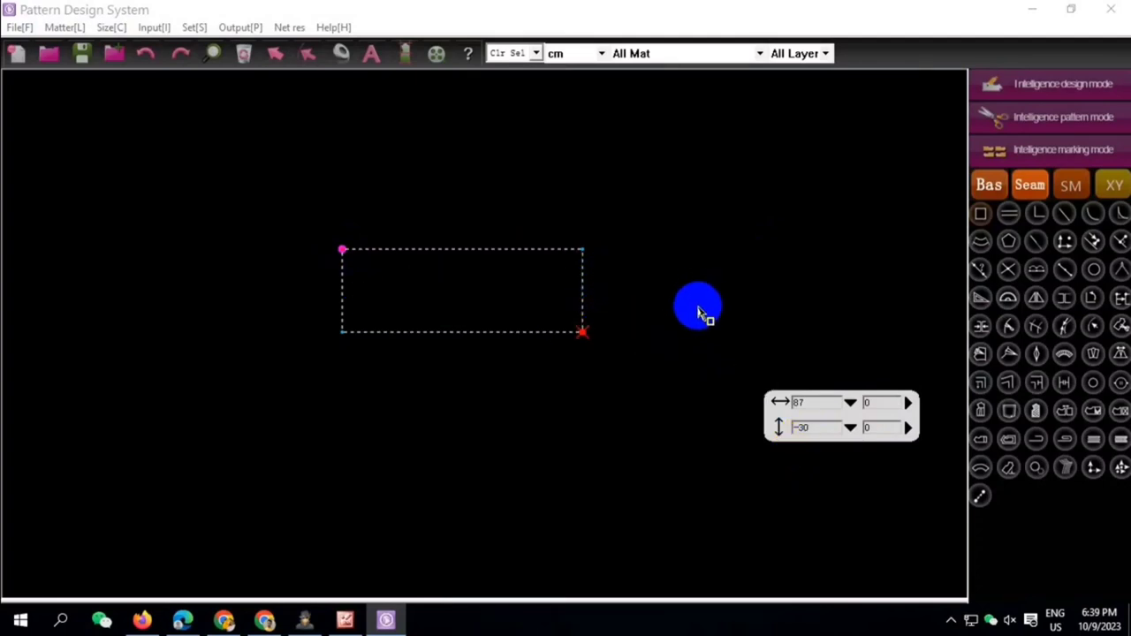
key(Return)
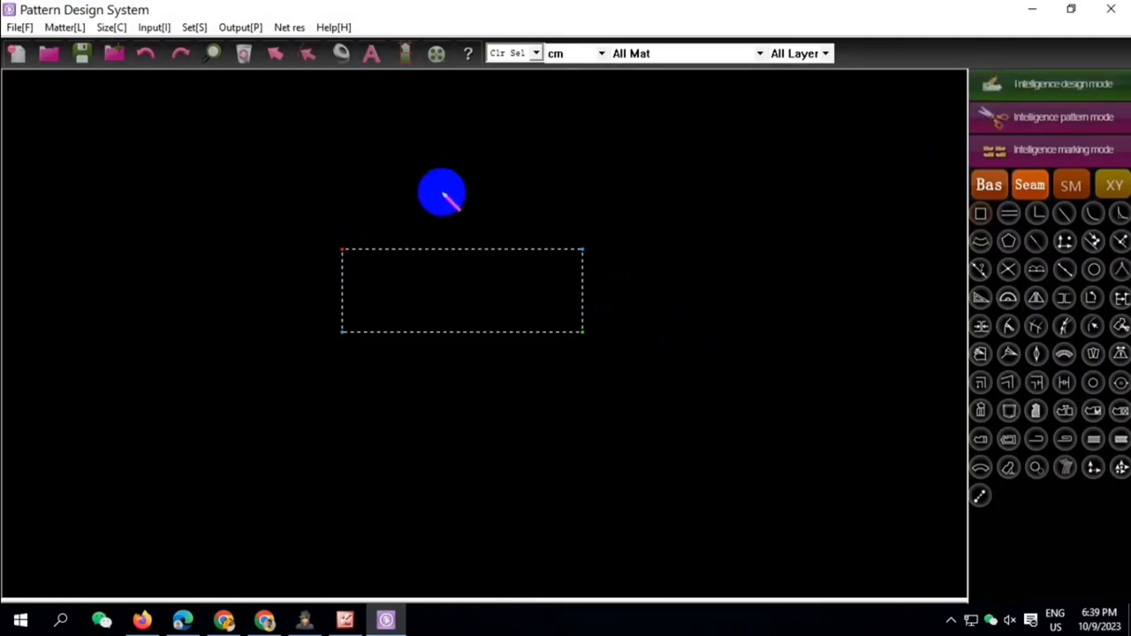
Delete the links between the rectangle's sides
drag(309, 227, 592, 379)
right_click(592, 380)
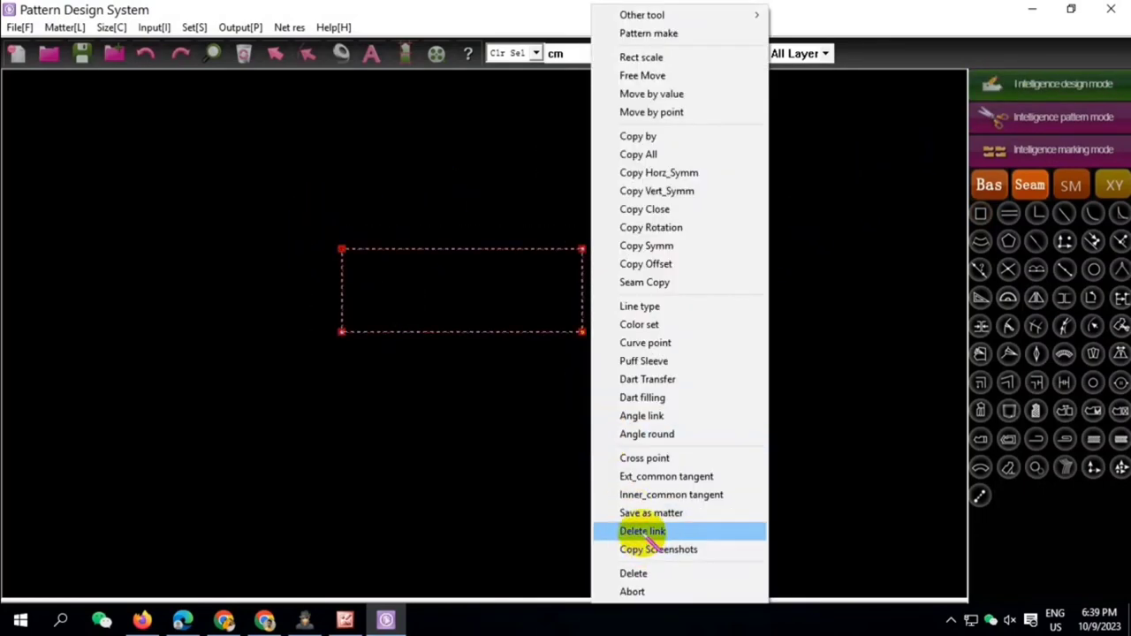
click(643, 532)
Save the pattern as TL2024.boke on the Desktop, copying TL2024 into the Style field
click(84, 53)
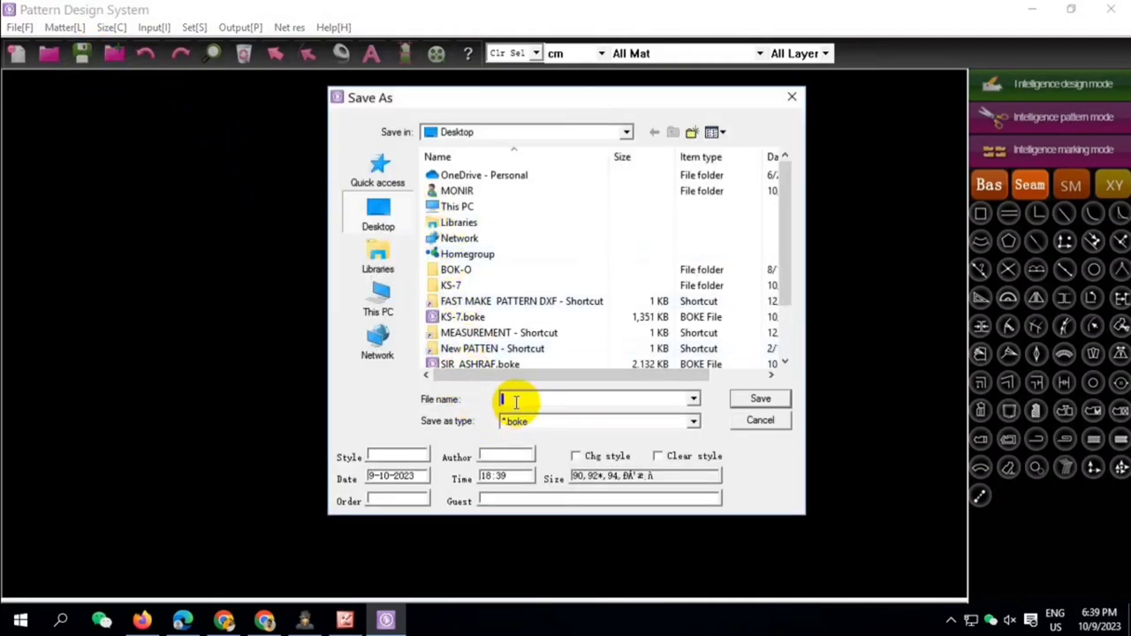
click(510, 398)
text(TL2024)
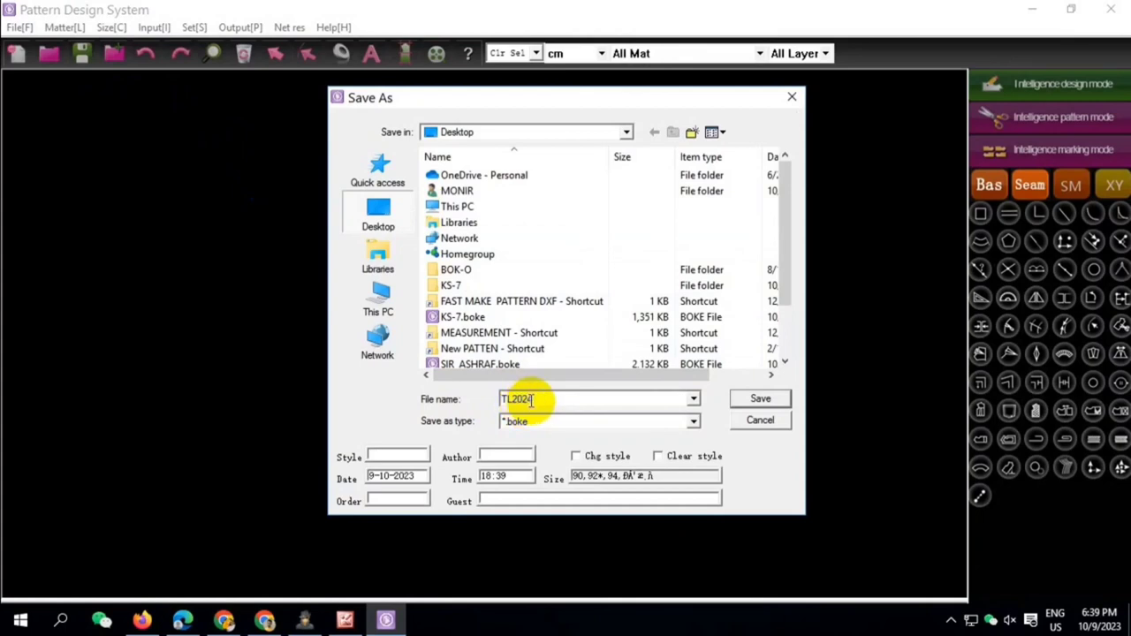
double_click(533, 400)
right_click(520, 399)
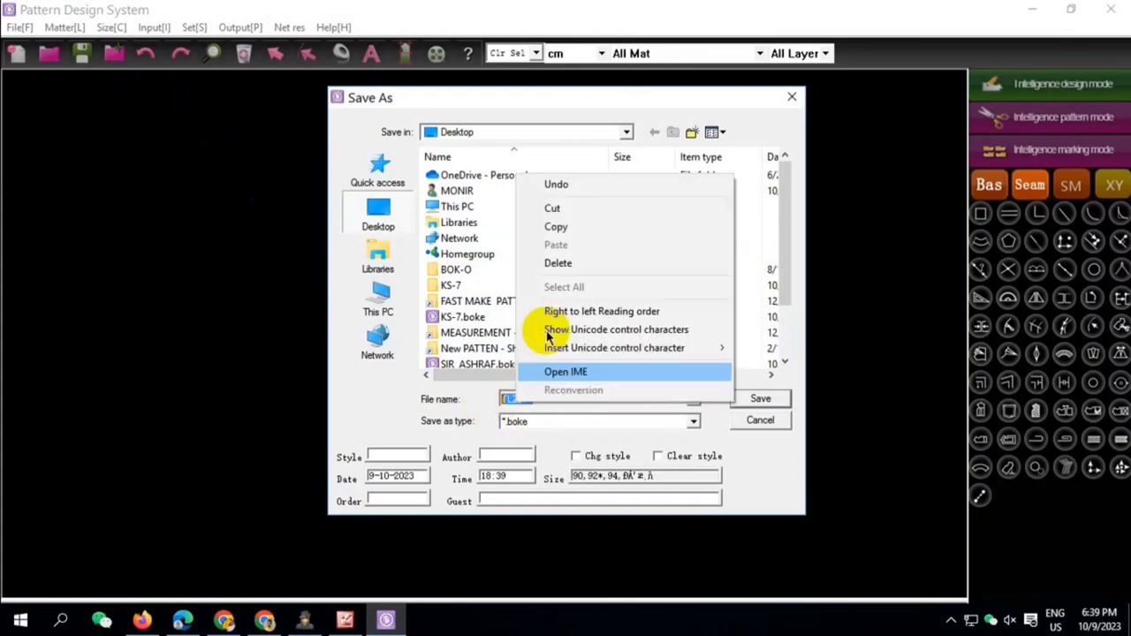
click(556, 226)
right_click(402, 454)
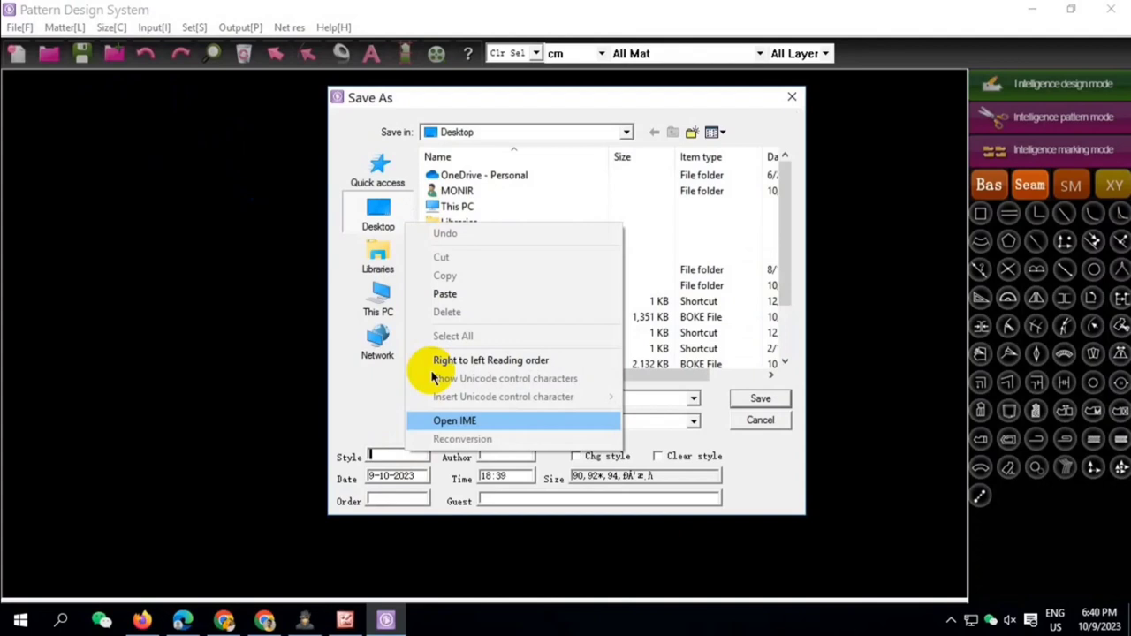
click(442, 295)
click(758, 398)
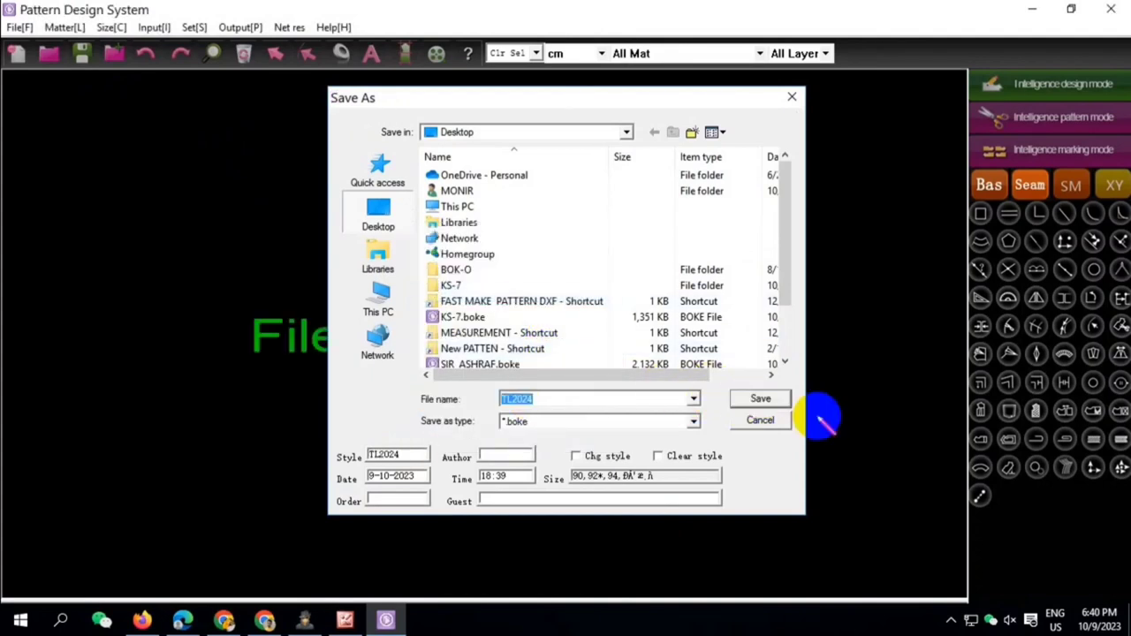
click(81, 53)
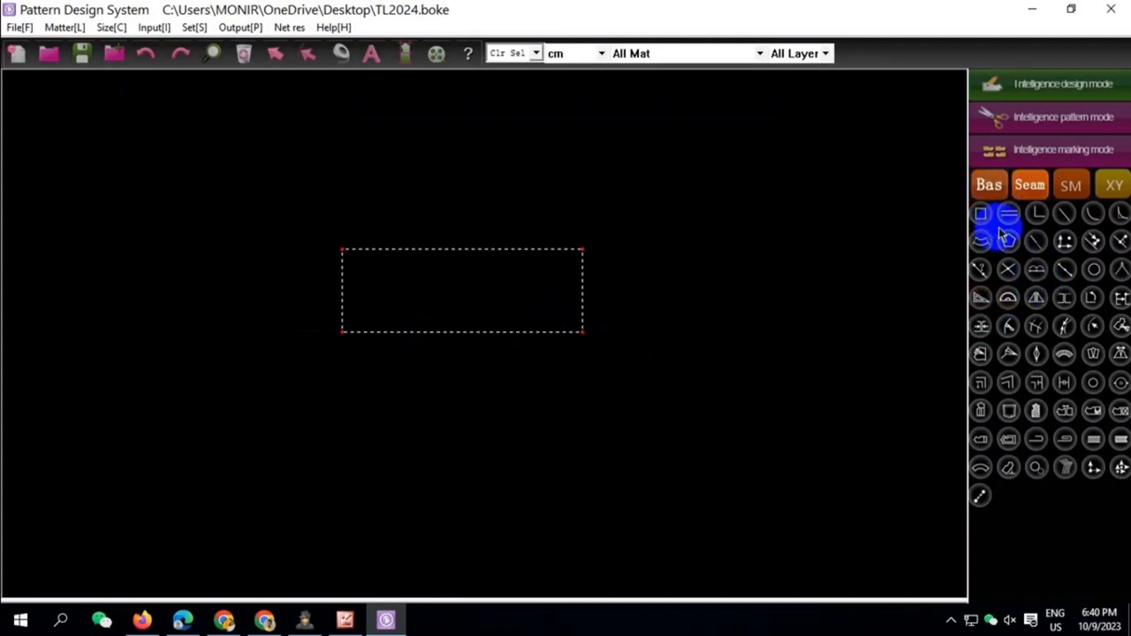
Draw a horizontal line from the right side's midpoint across to the left side
click(1037, 274)
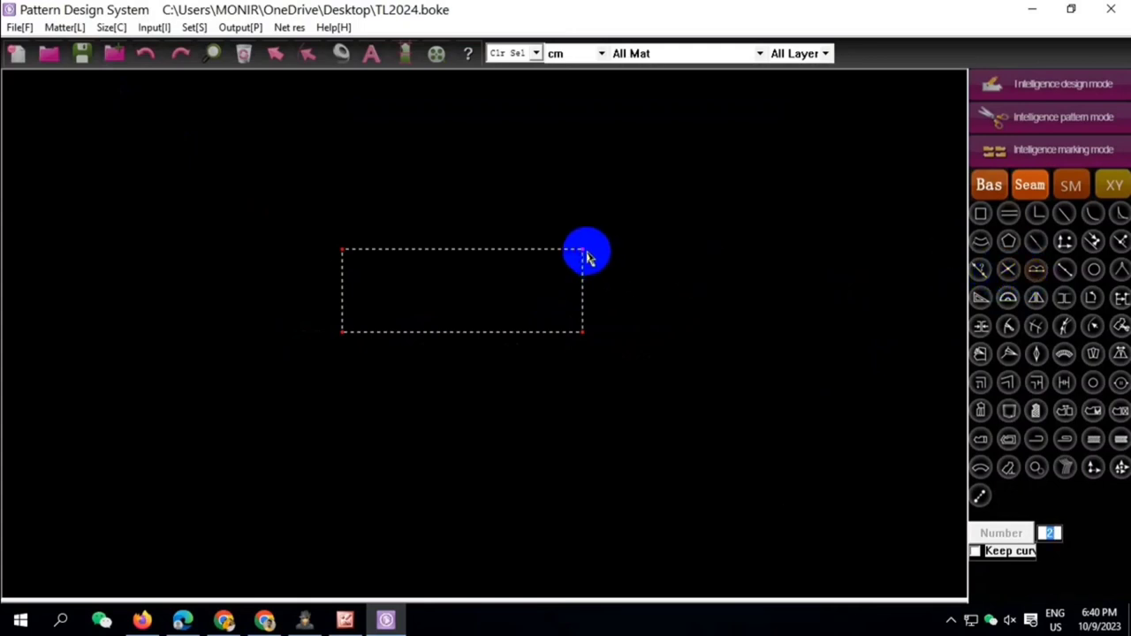
click(582, 251)
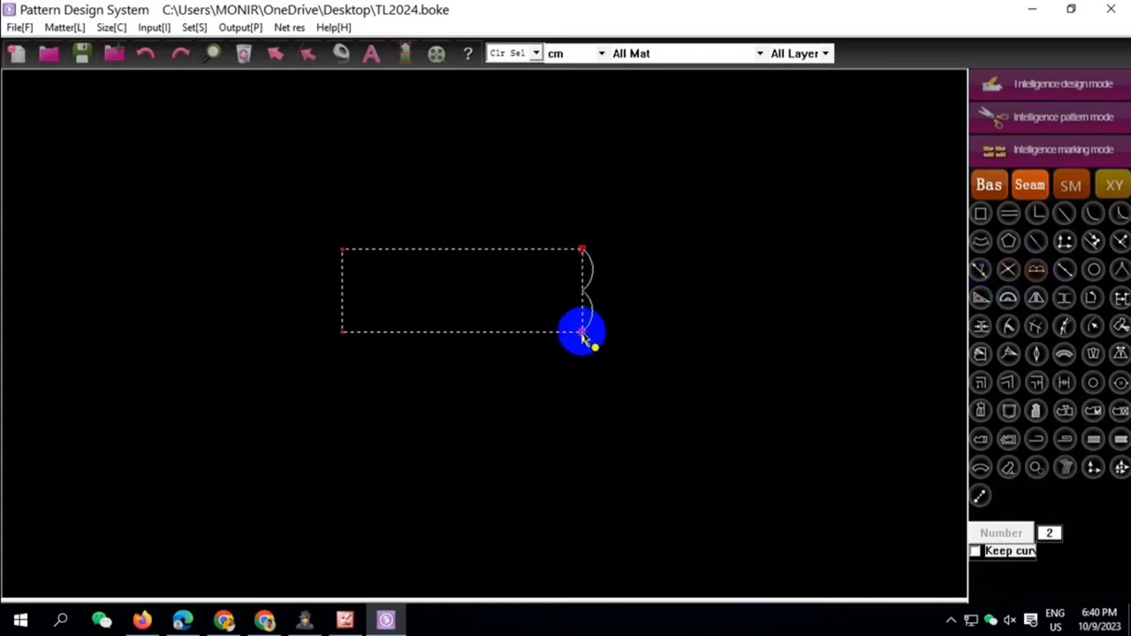
right_click(582, 334)
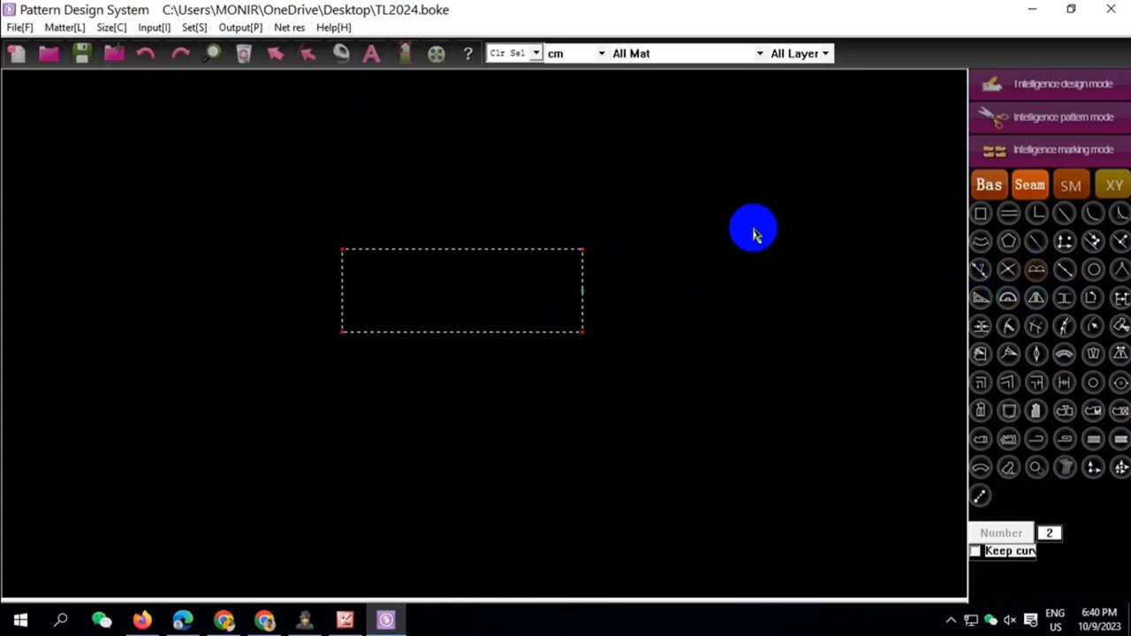
click(582, 299)
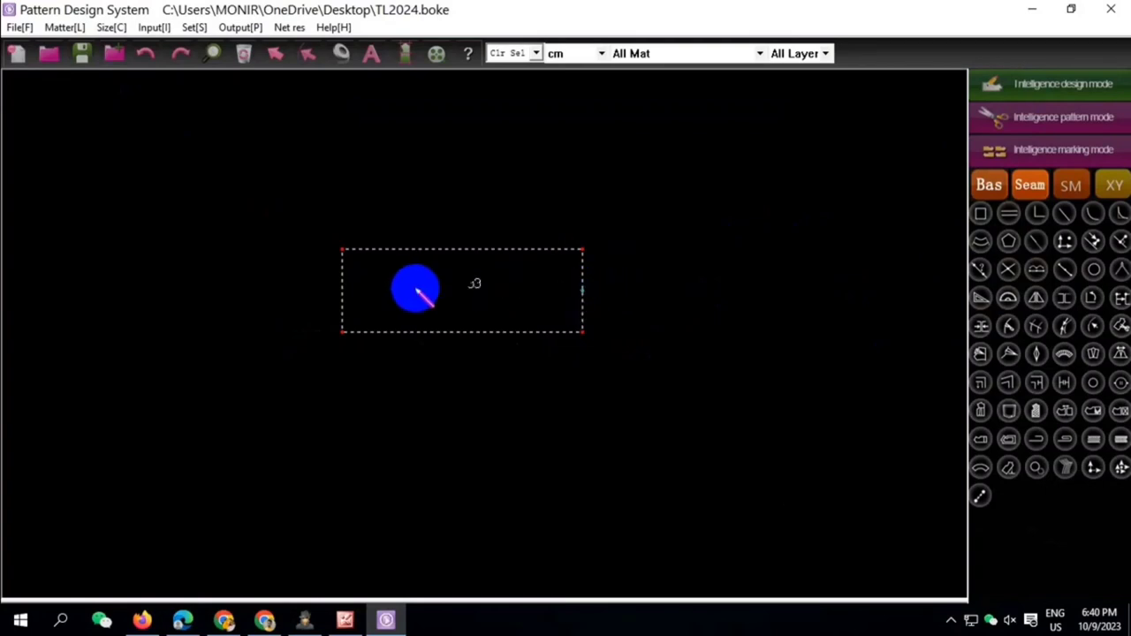
click(352, 290)
Select the frame, dismiss its action list, and bring the spec sheet back to the front
drag(300, 212, 609, 383)
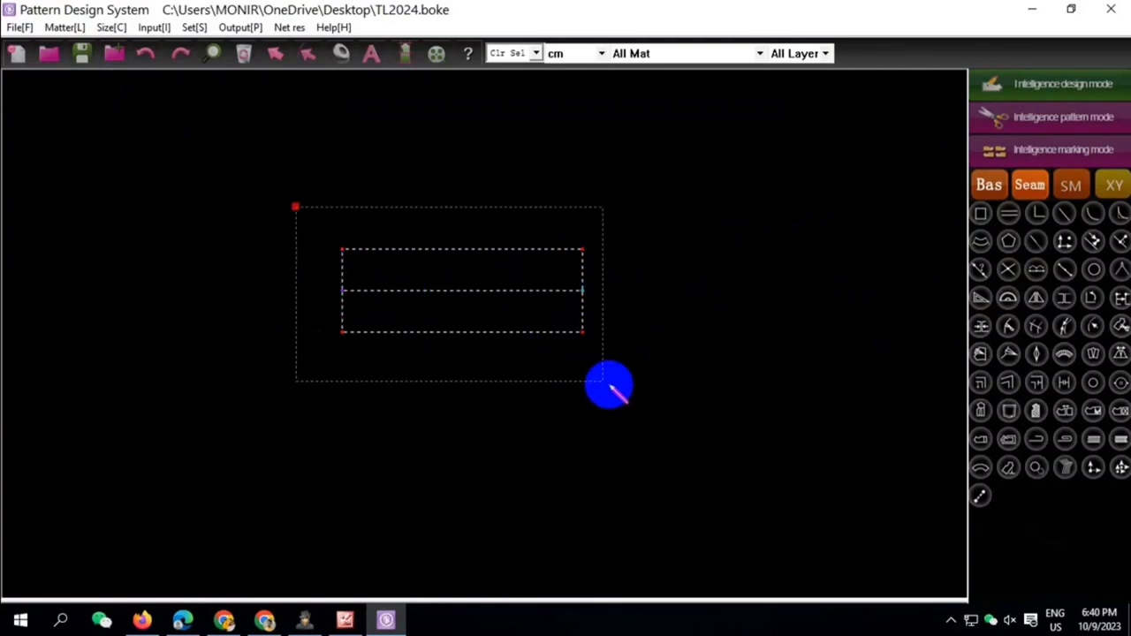
right_click(608, 383)
click(655, 533)
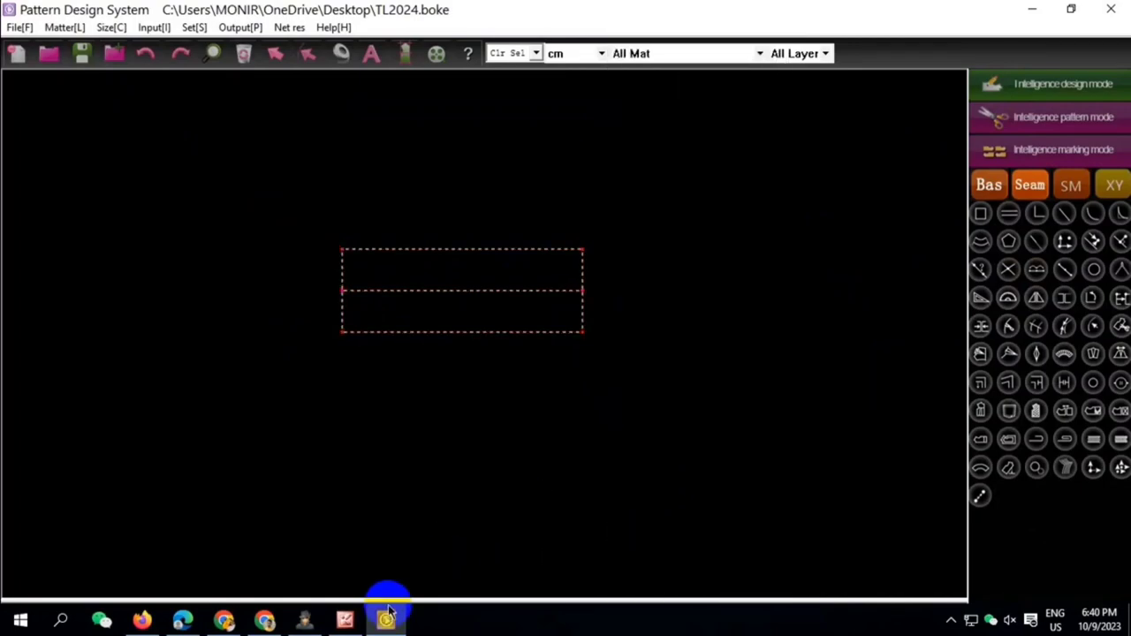
click(345, 619)
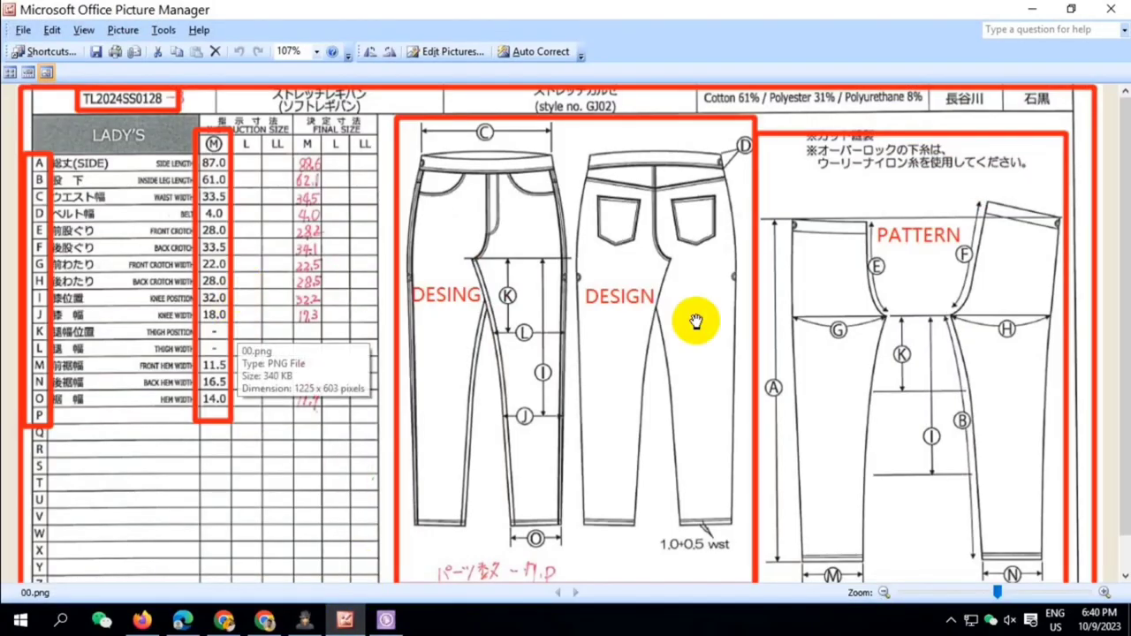
mouse_move(936, 437)
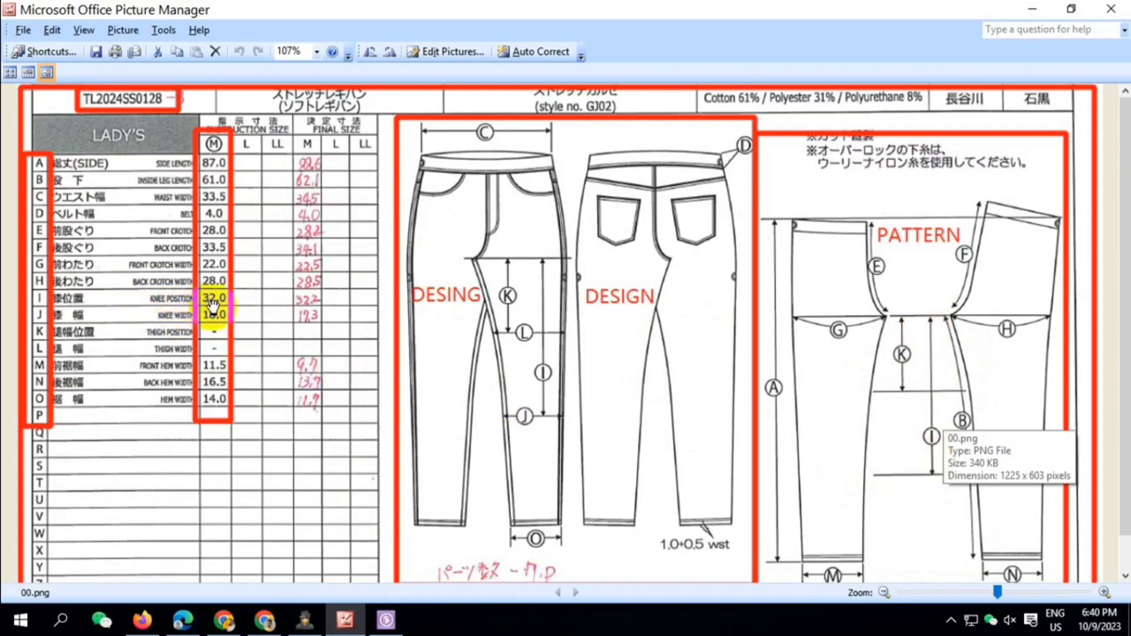
Draw a vertical guide line, then a parallel line offset 32 cm from it
click(347, 622)
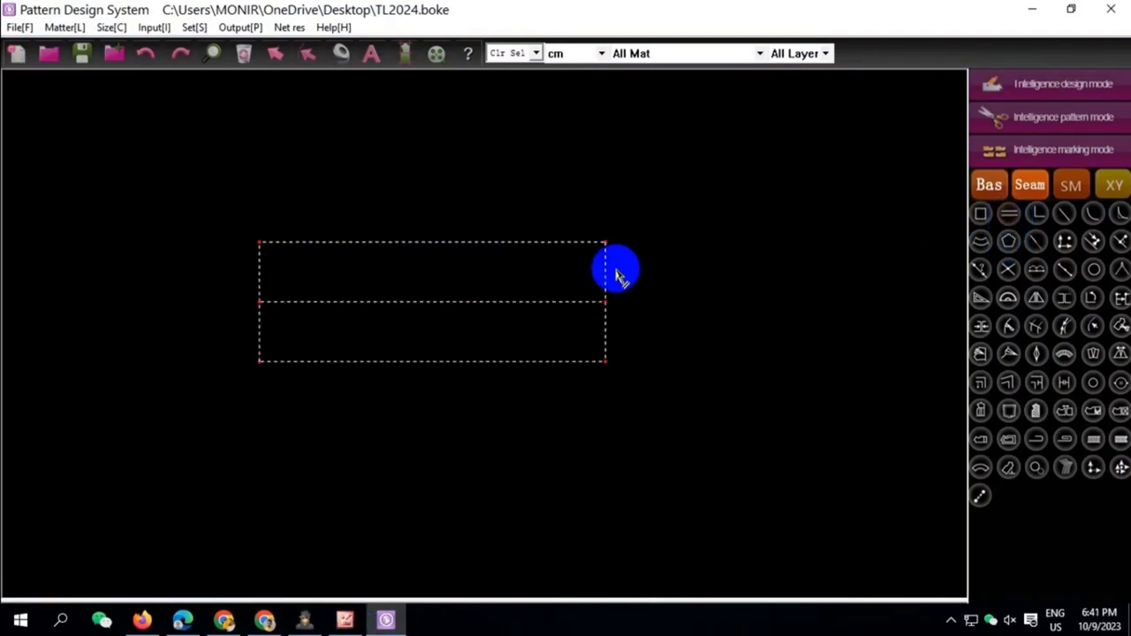
click(607, 266)
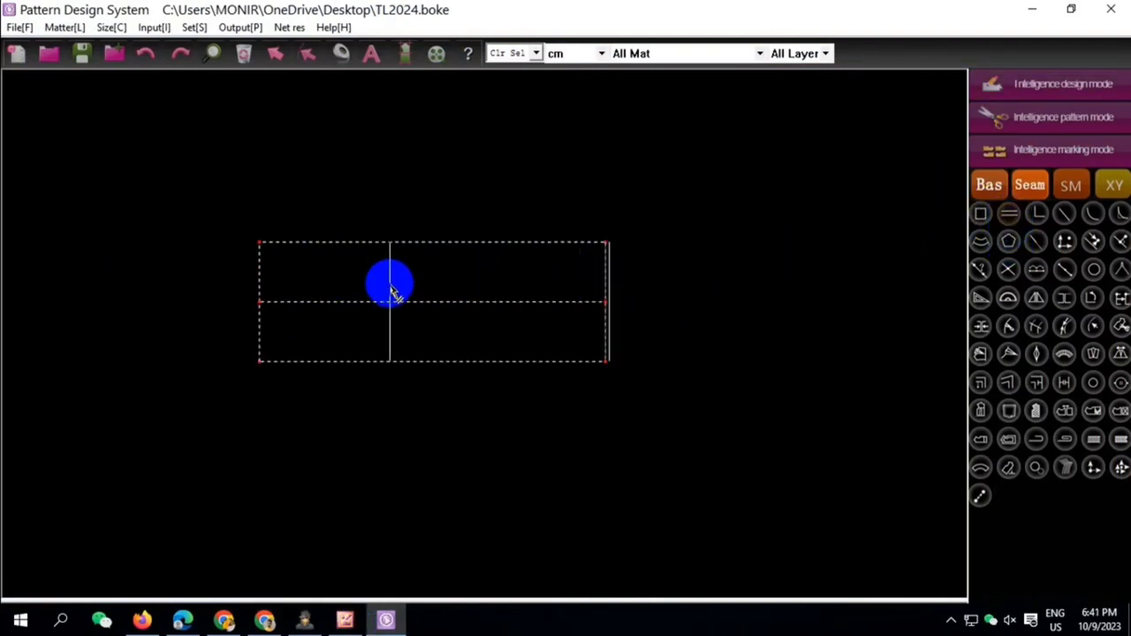
click(393, 291)
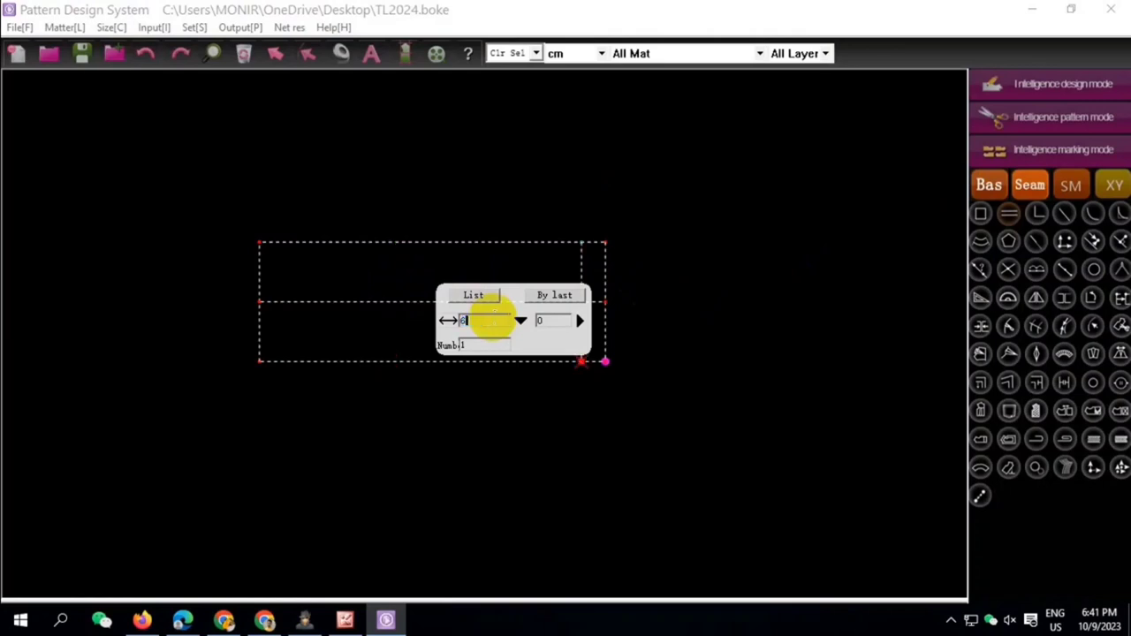
key(Return)
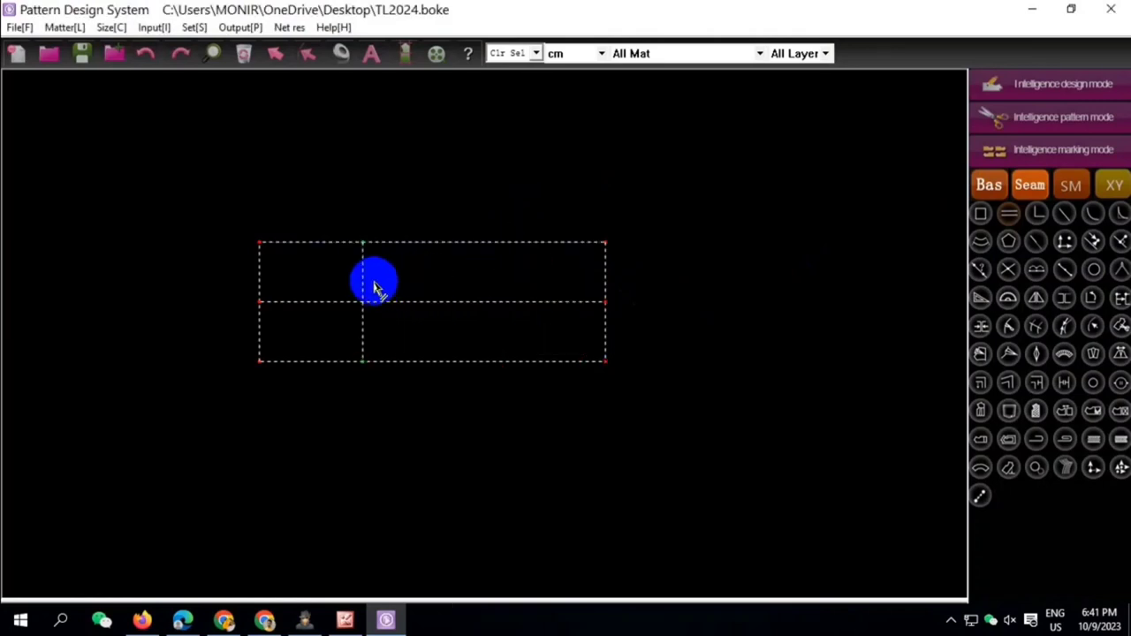
click(364, 273)
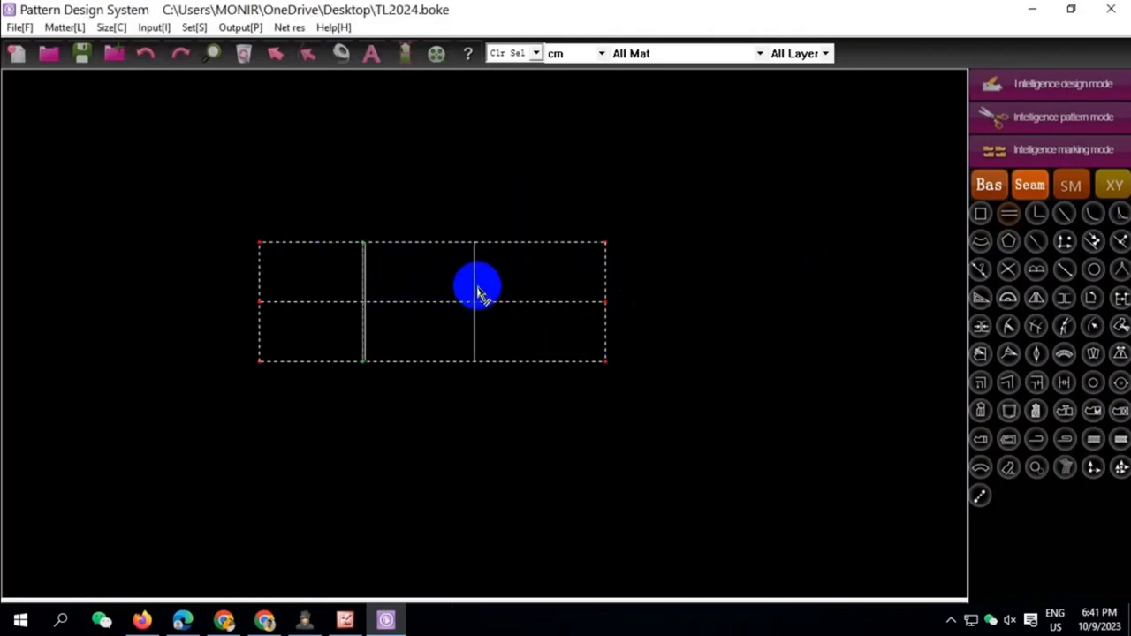
click(478, 293)
text(-32)
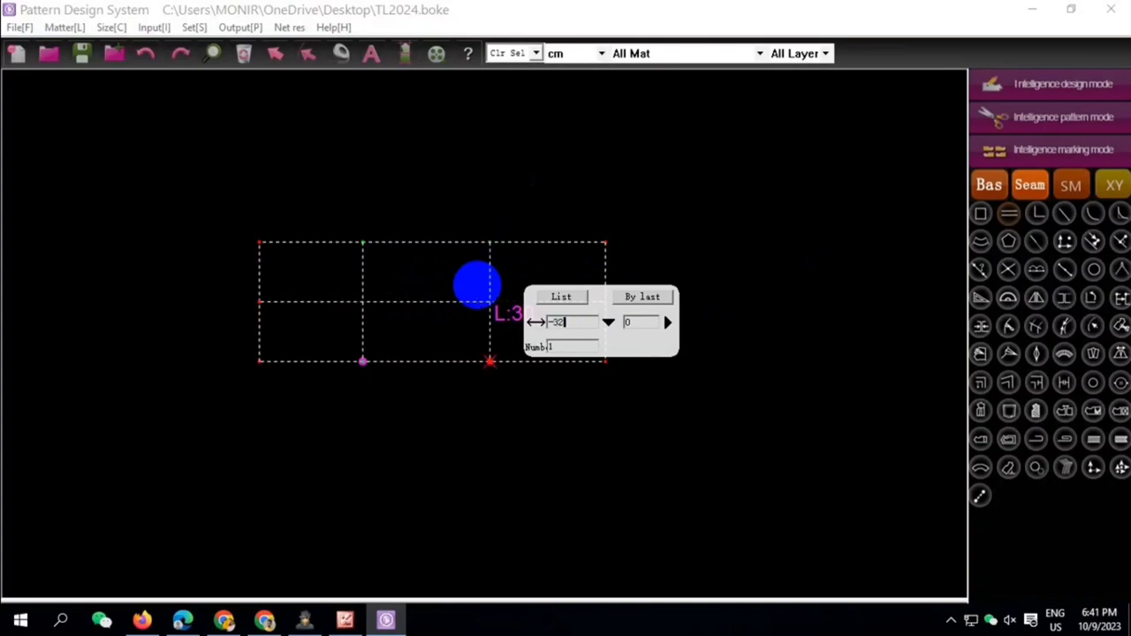
key(Return)
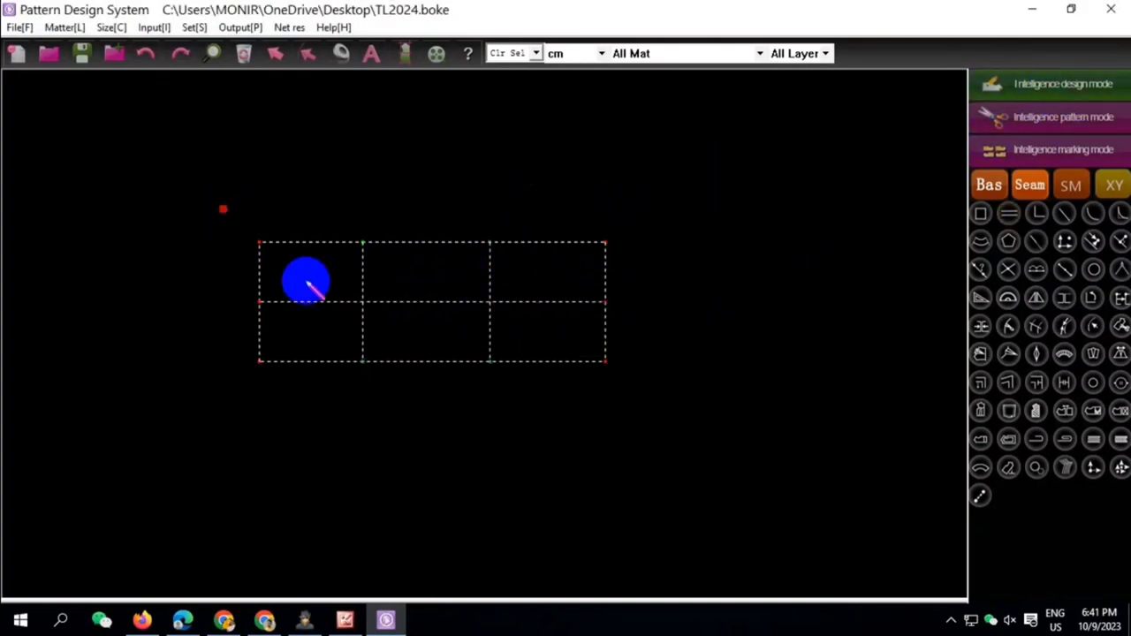
Add another parallel vertical line 9 cm from an existing vertical
right_click(661, 427)
click(737, 532)
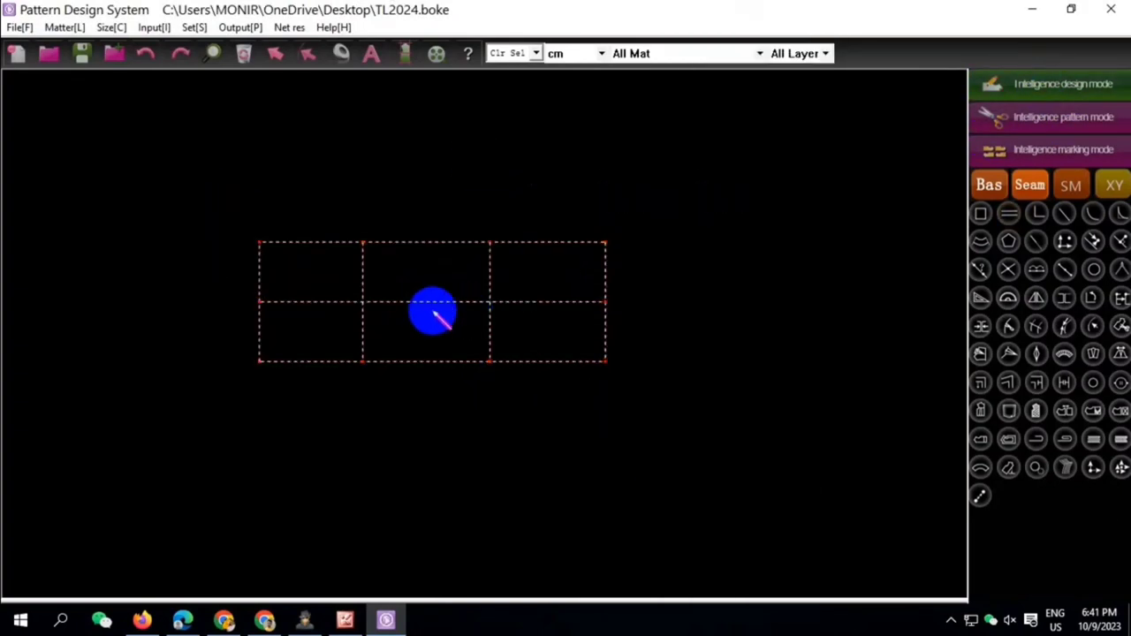
scroll(366, 295, up, 2)
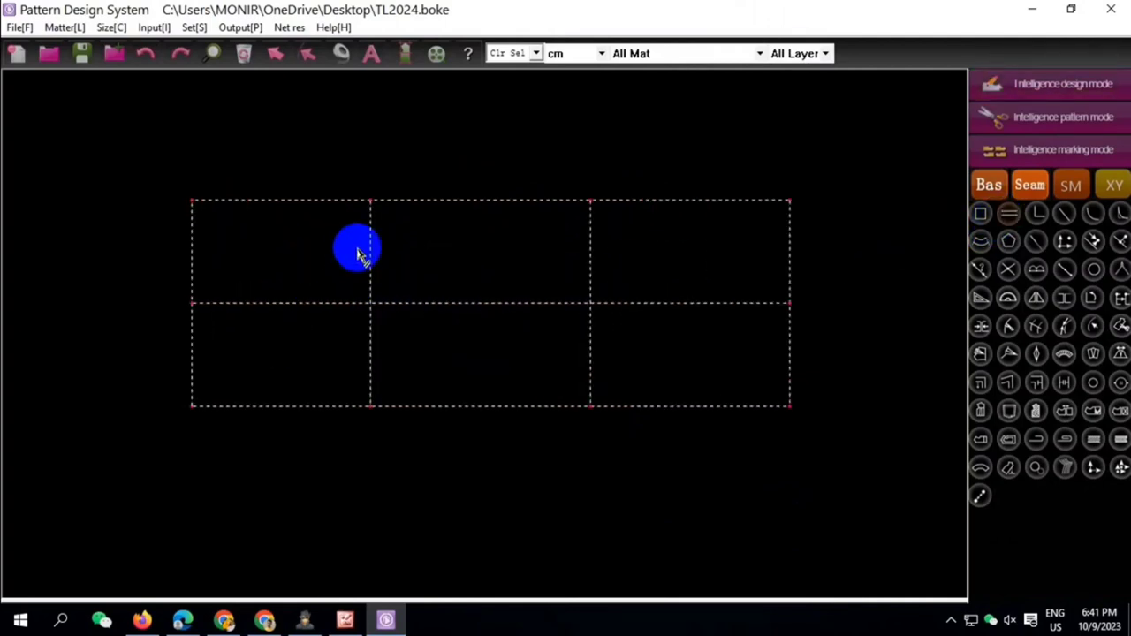
click(371, 235)
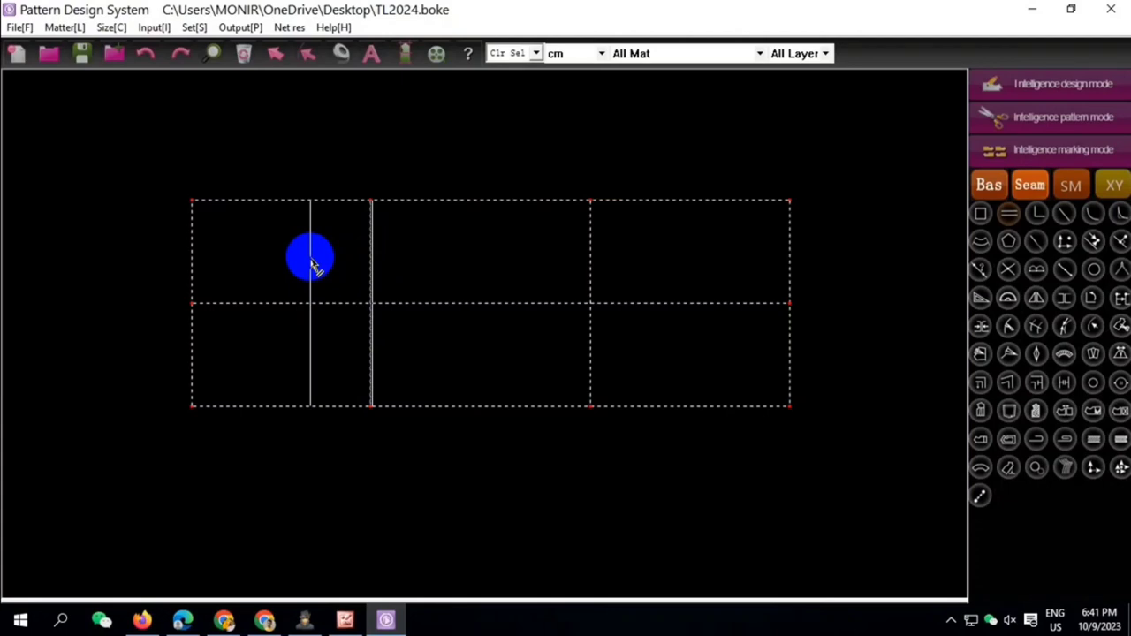
click(312, 266)
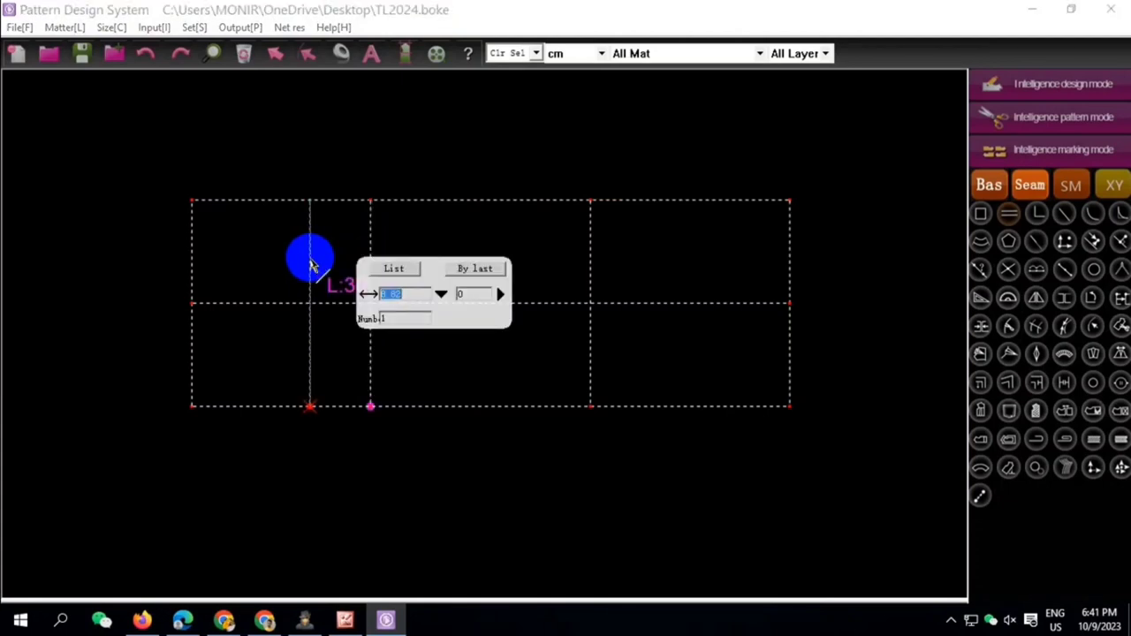
key(Return)
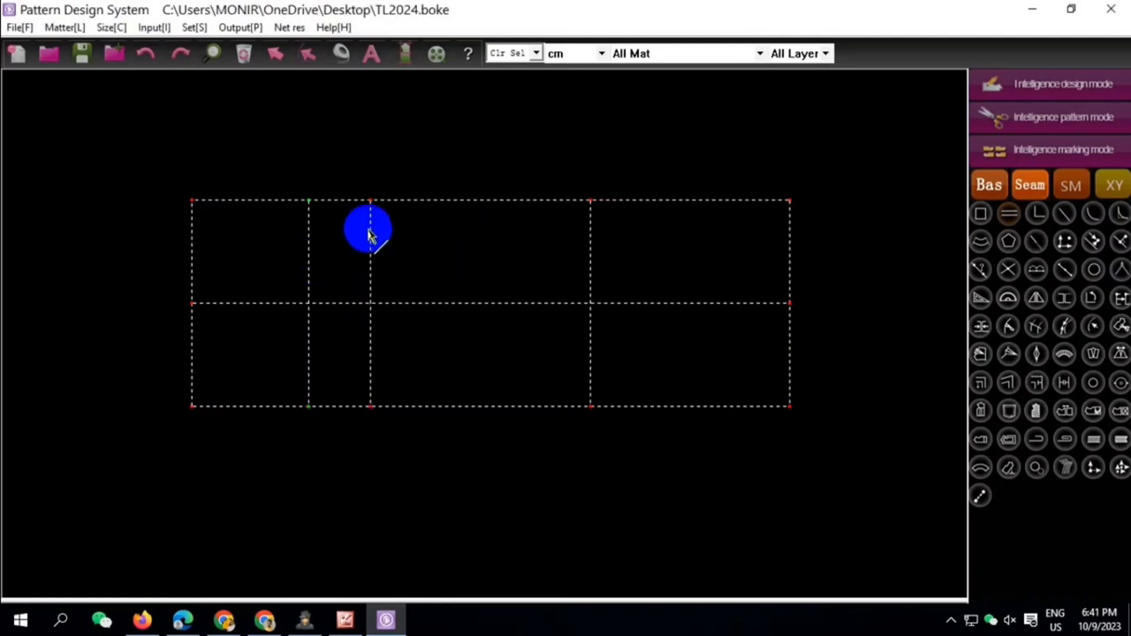
Delete the links between all lines of the draft frame
drag(124, 176, 795, 446)
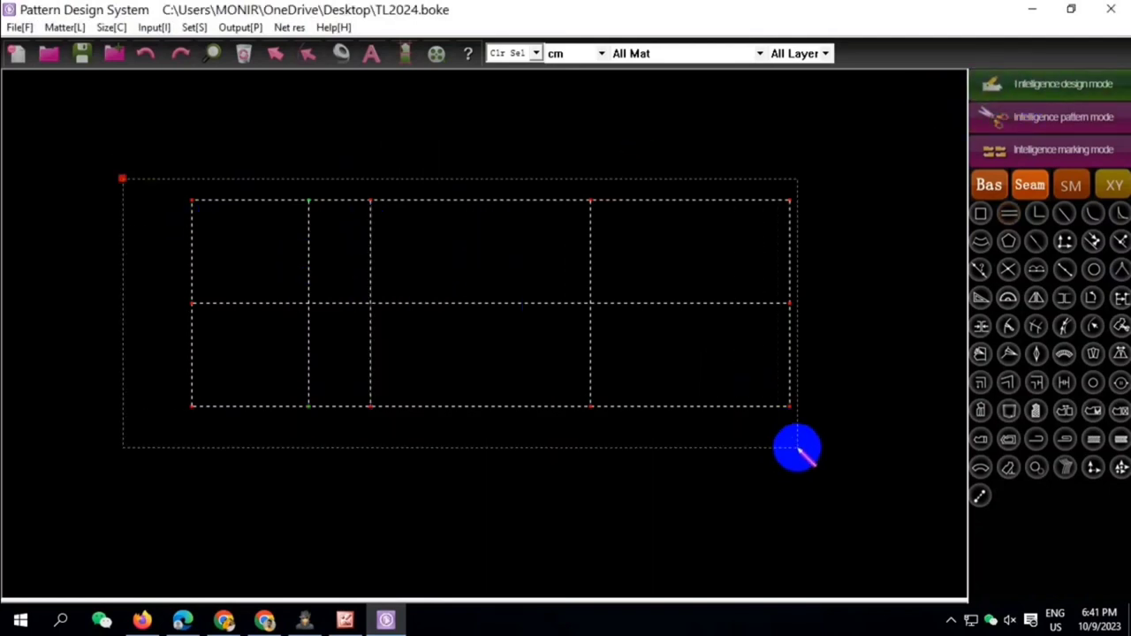
right_click(795, 446)
click(857, 533)
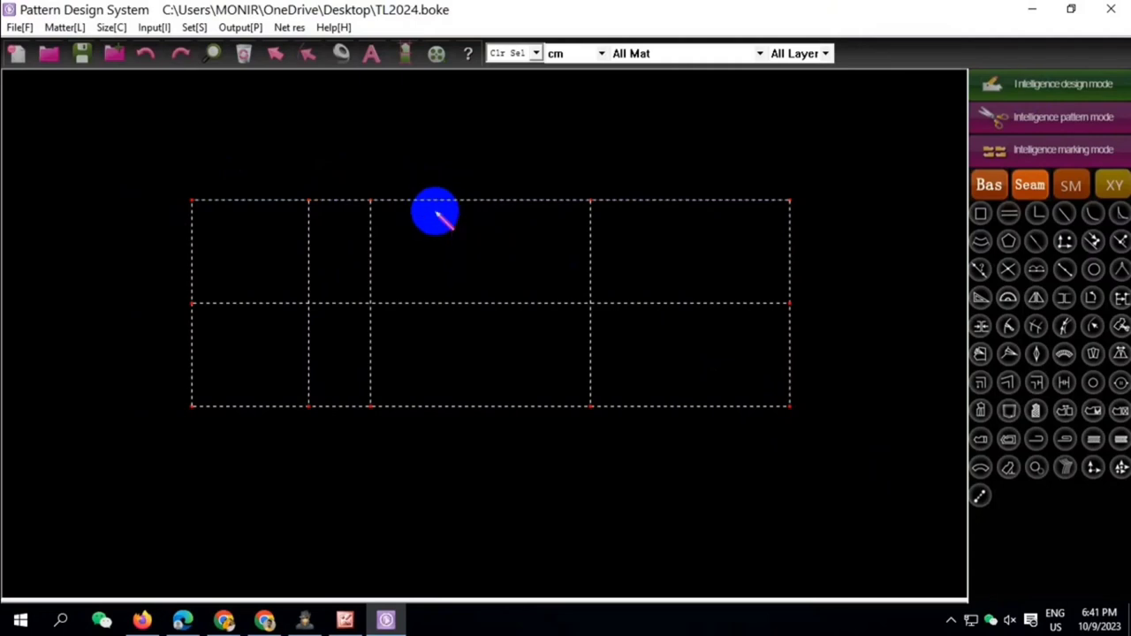
After reading the spec sheet, use the point-on-line tool on the frame's right edge
click(345, 619)
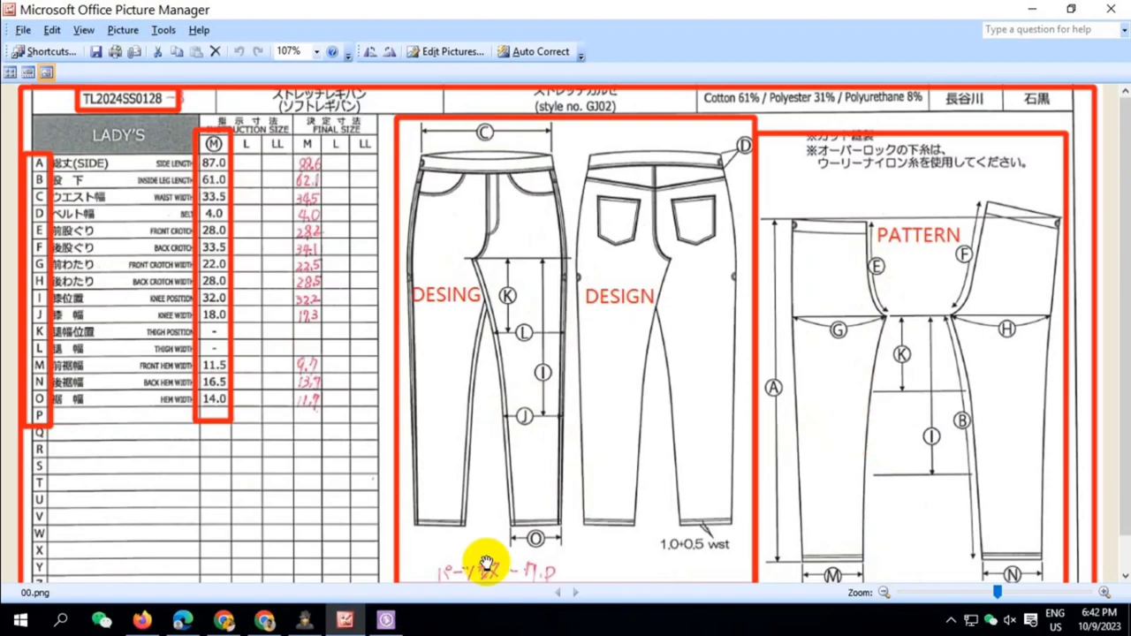
click(385, 620)
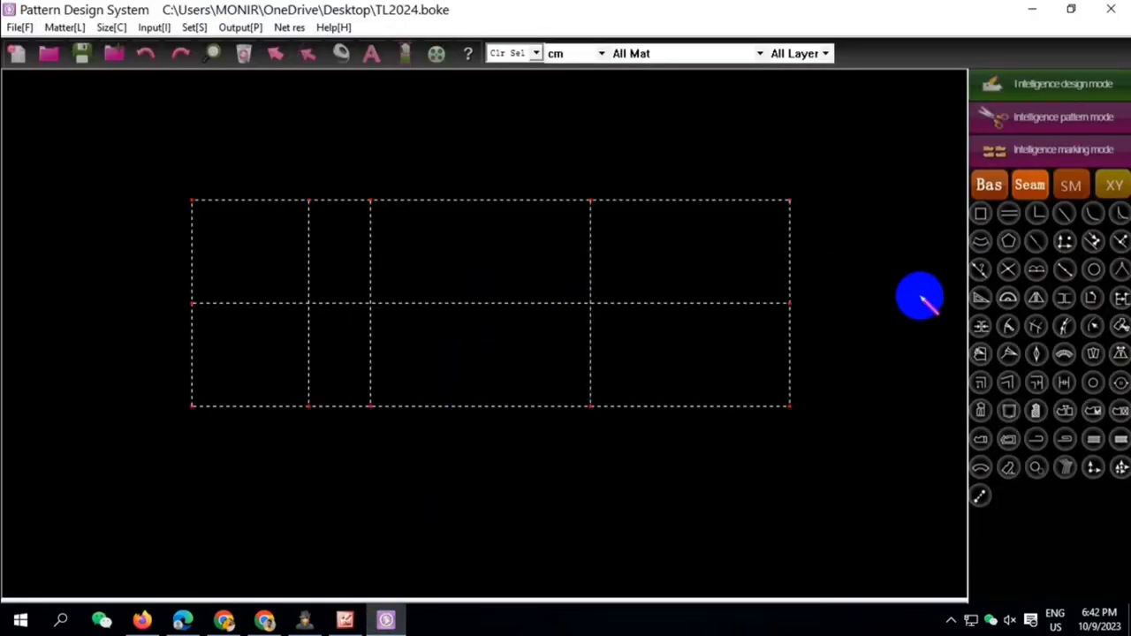
click(1064, 269)
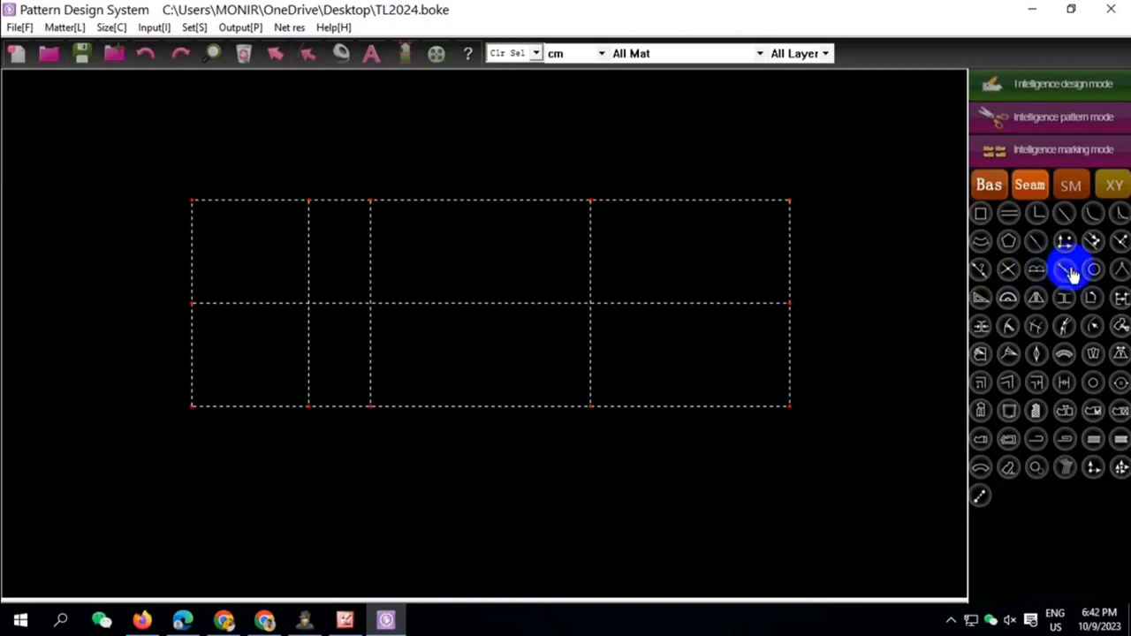
click(789, 305)
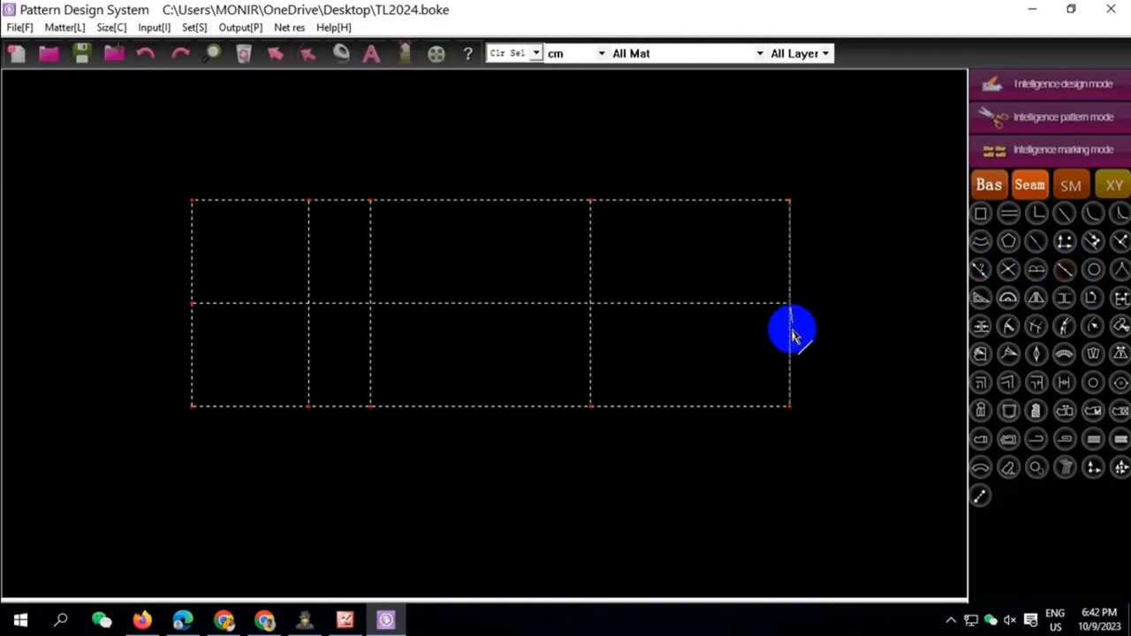
click(791, 343)
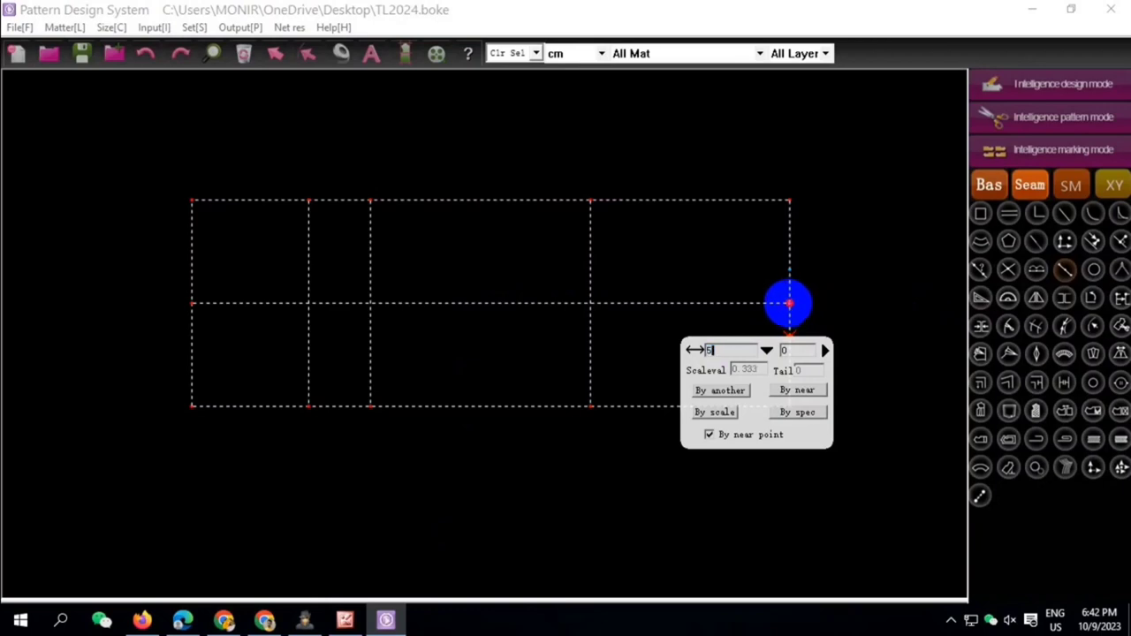
Mark a point 5 cm along the right edge and another on the next vertical
text(5)
key(Return)
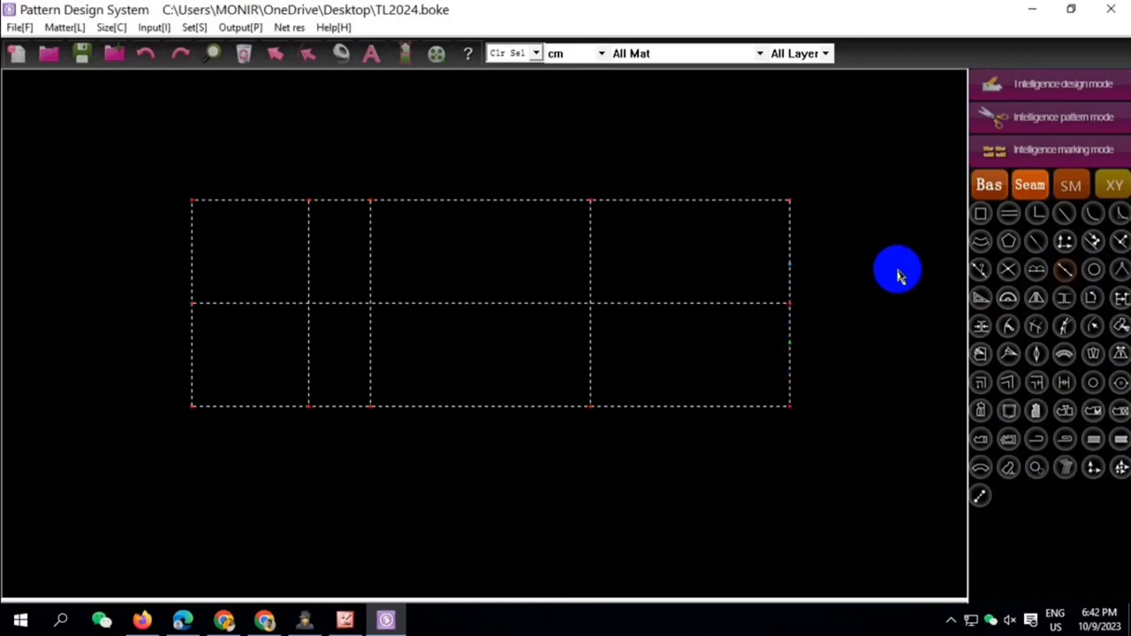
click(590, 303)
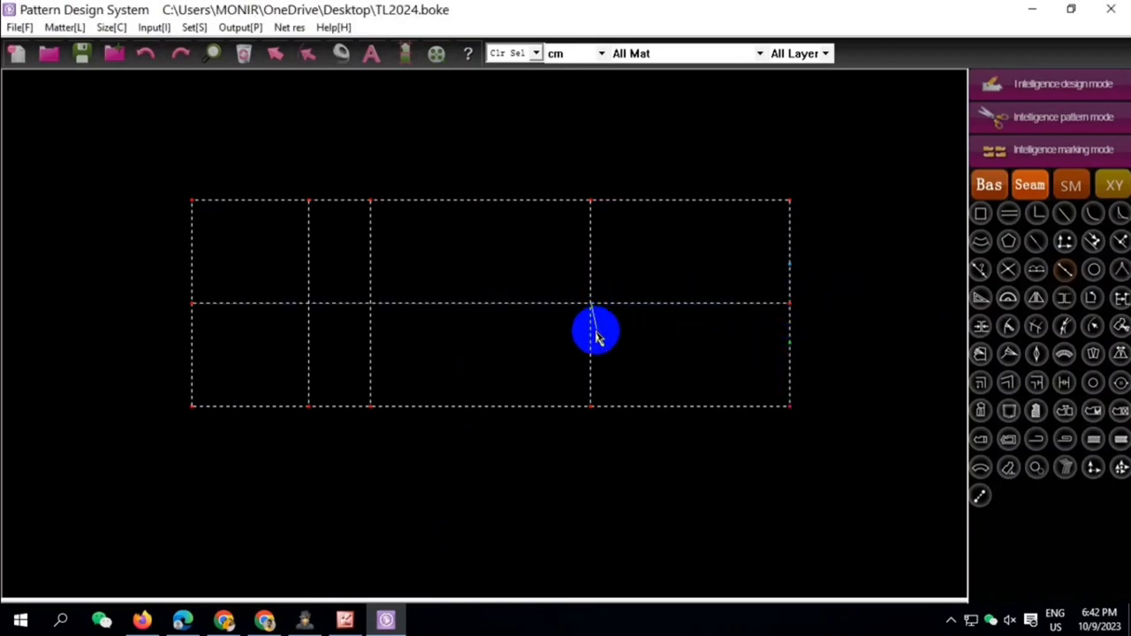
click(591, 334)
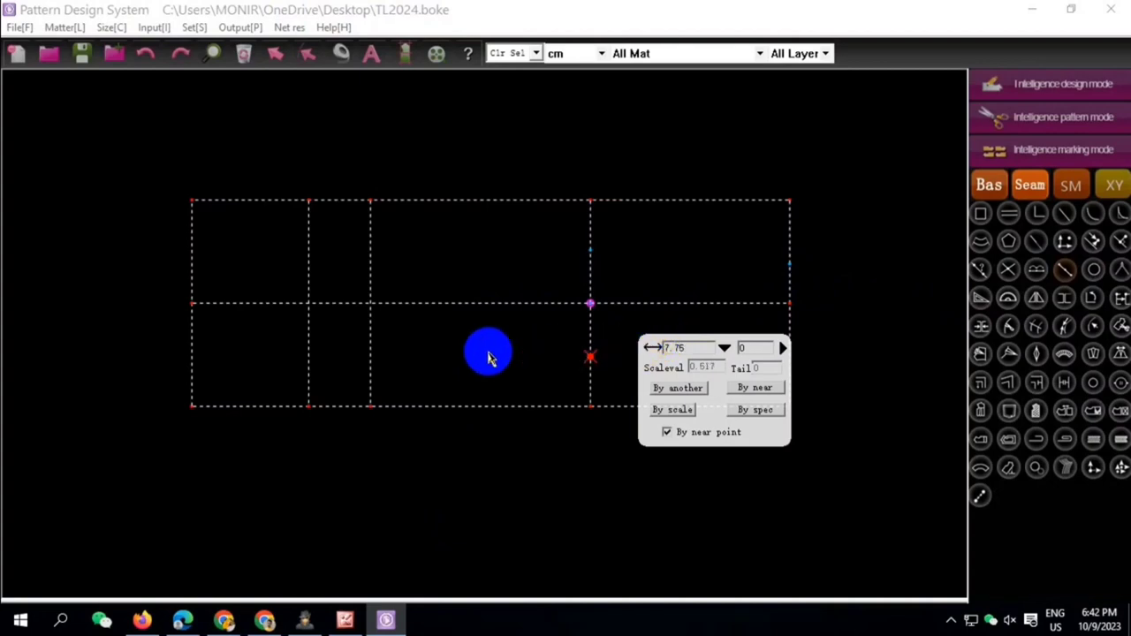
right_click(491, 358)
Mark points below the hip line on the next two verticals, one at 9 cm
click(371, 305)
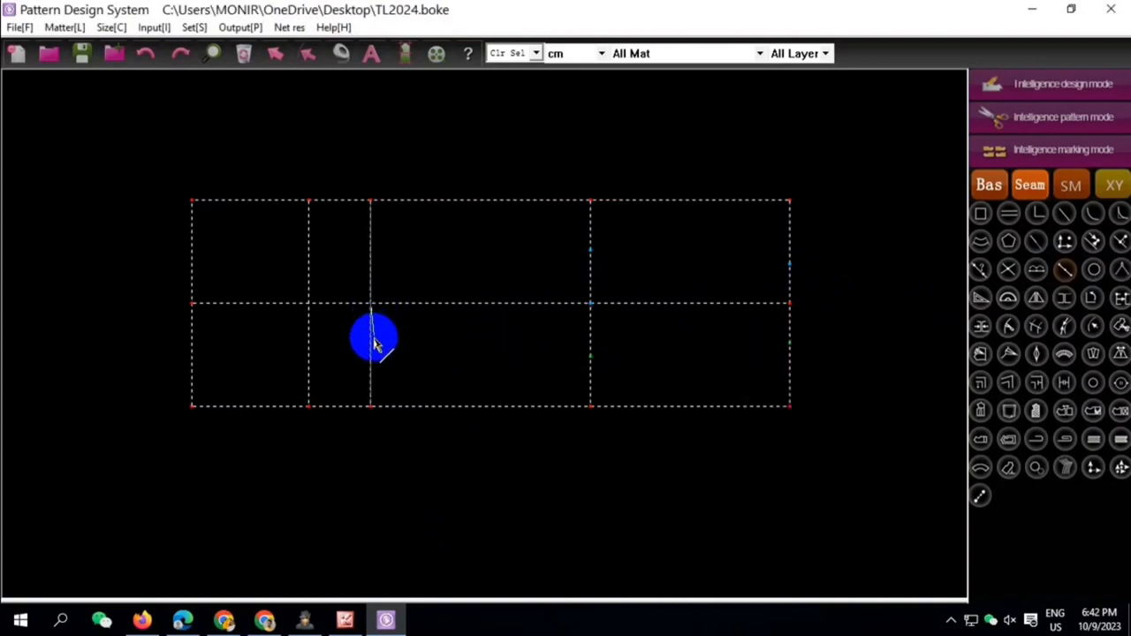
click(382, 353)
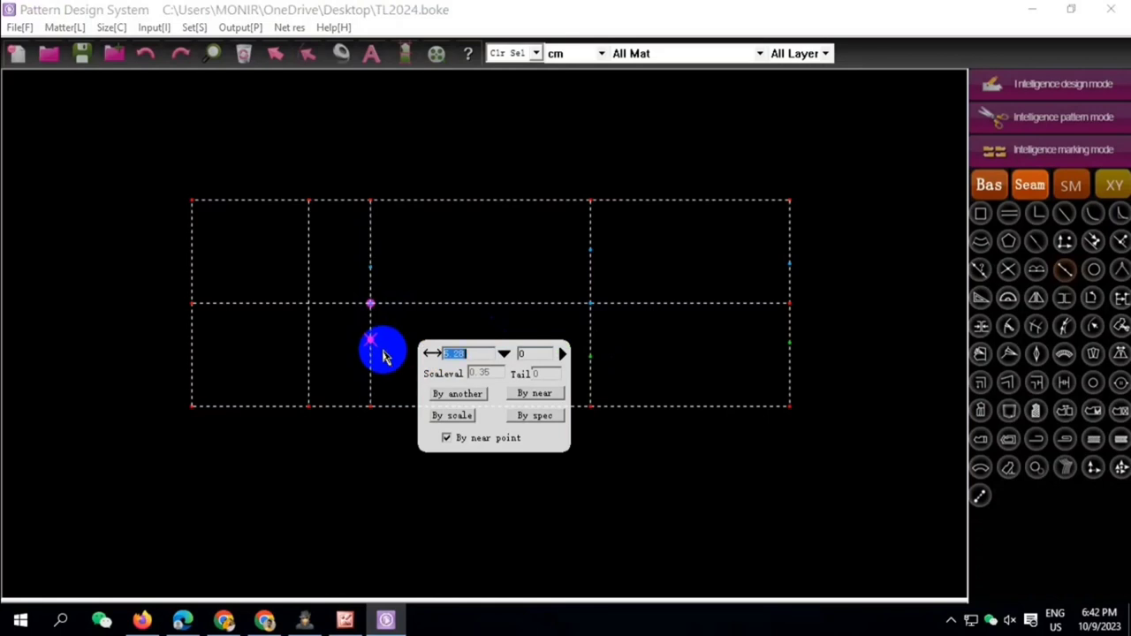
right_click(388, 296)
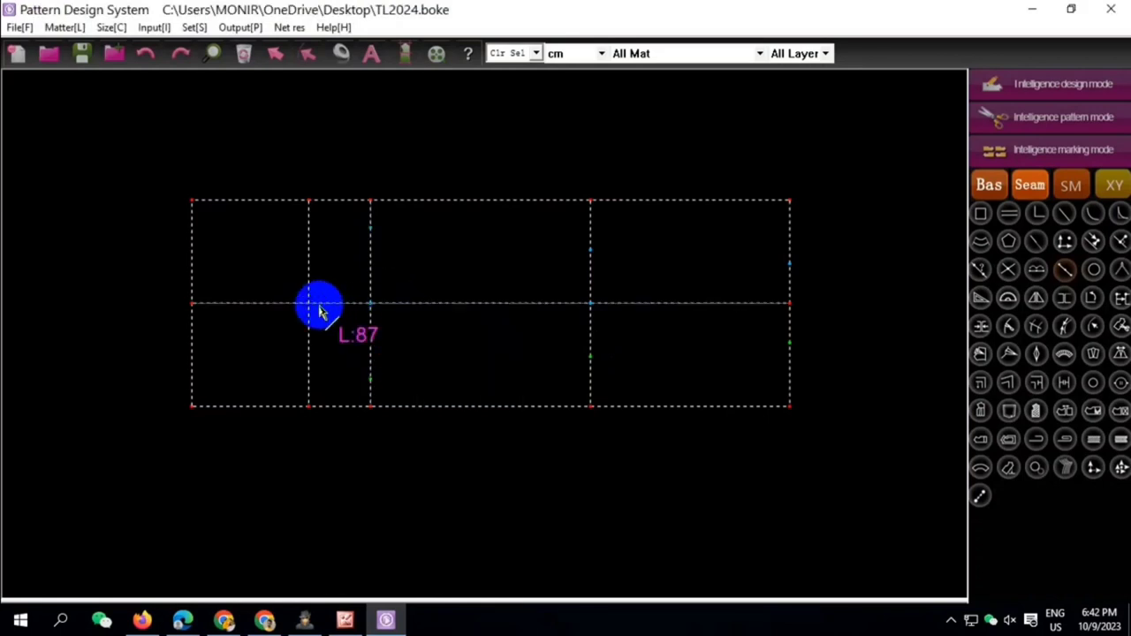
click(309, 305)
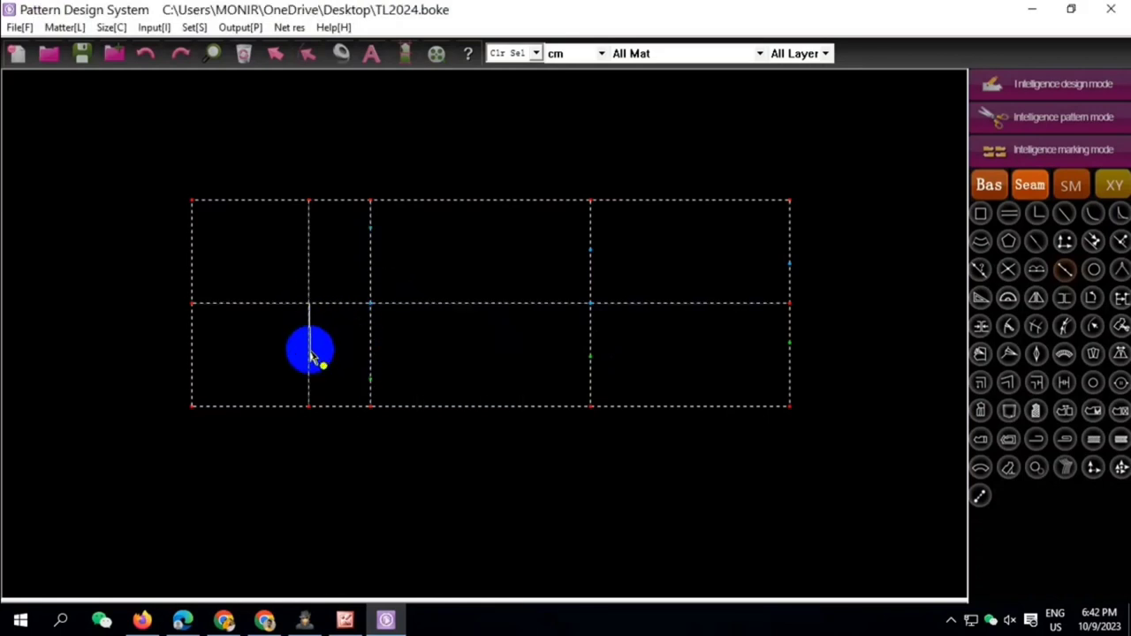
click(311, 353)
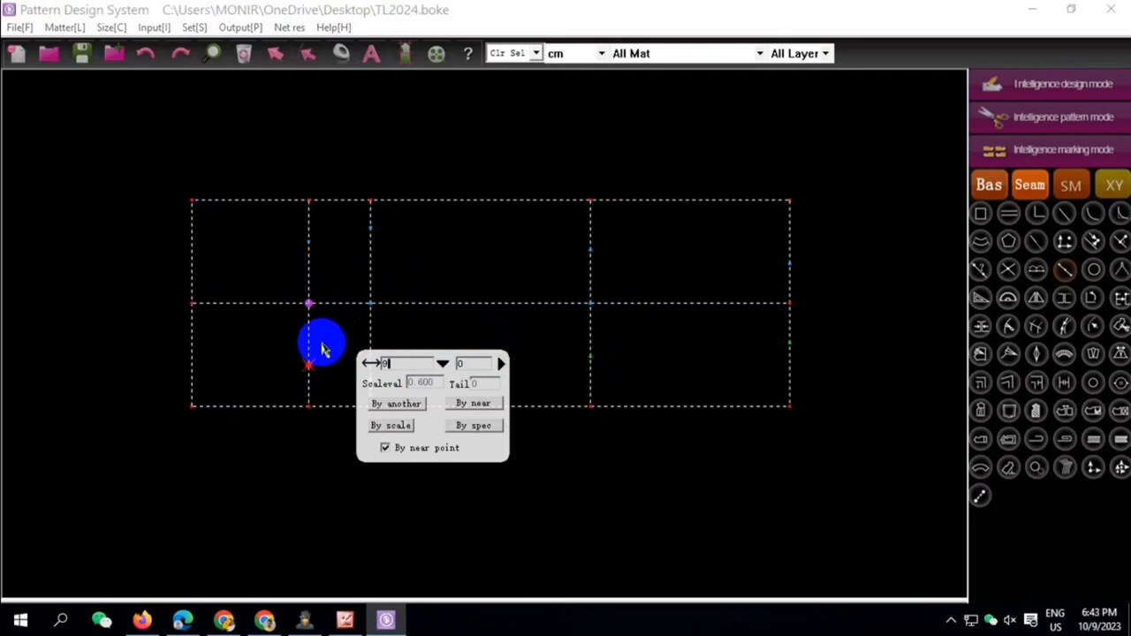
double_click(388, 362)
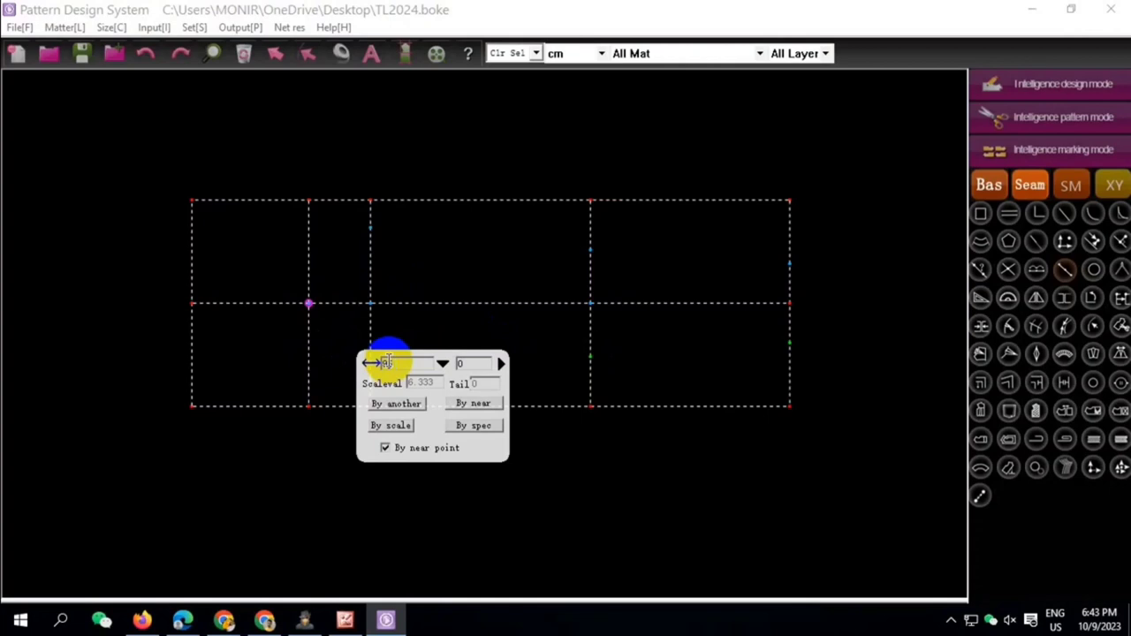
text(9)
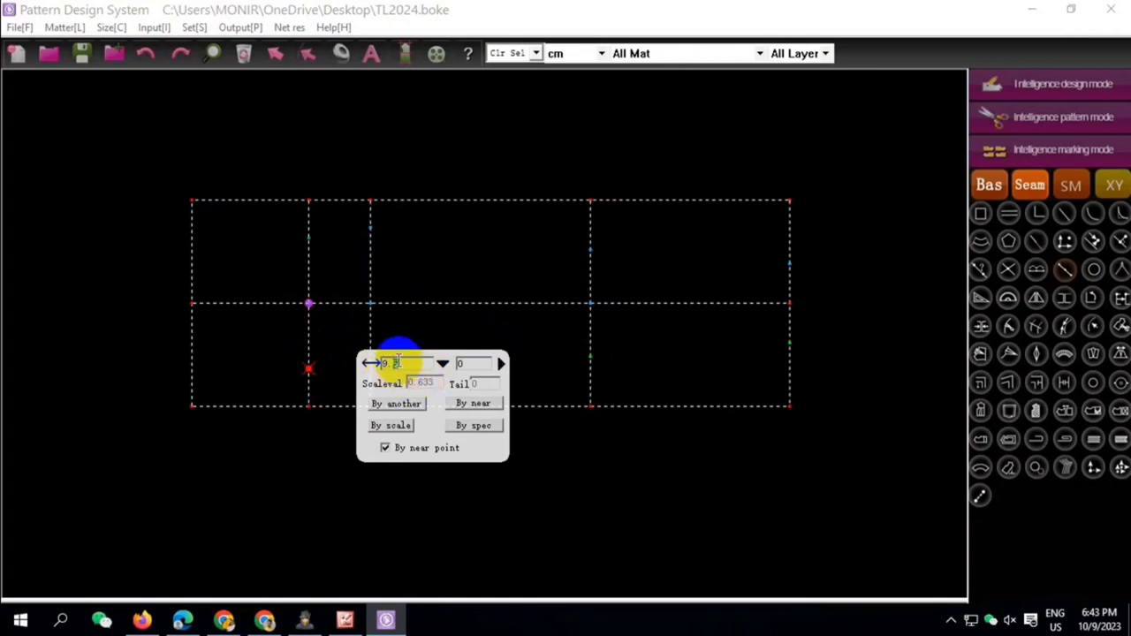
key(Return)
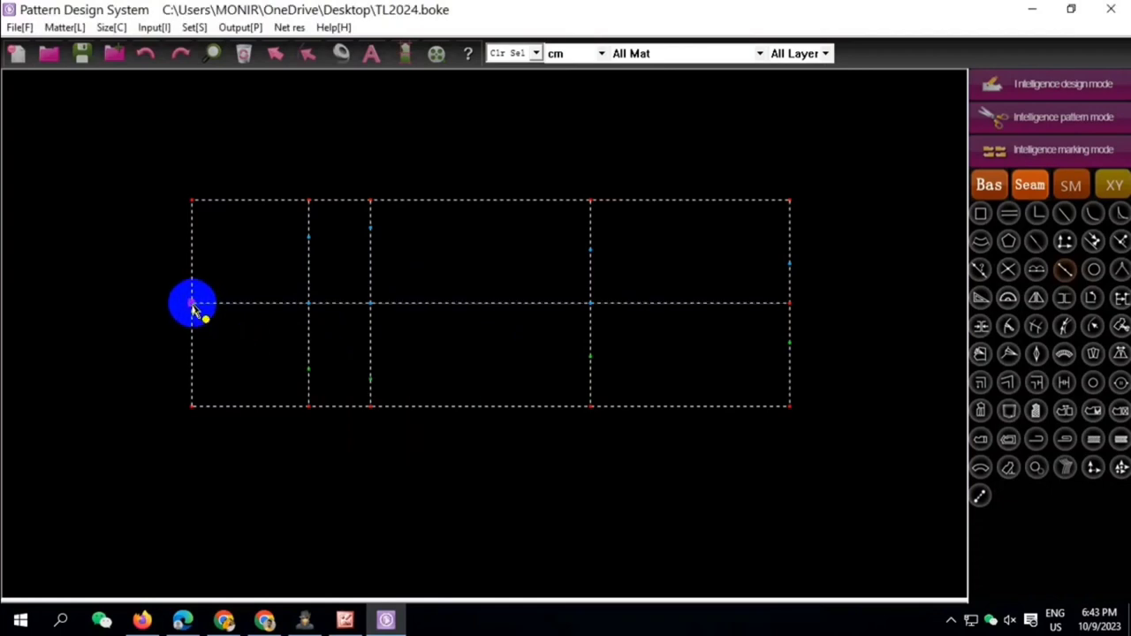
Mark a point down the left edge and delete the links across the whole draft
click(194, 353)
text(8.5)
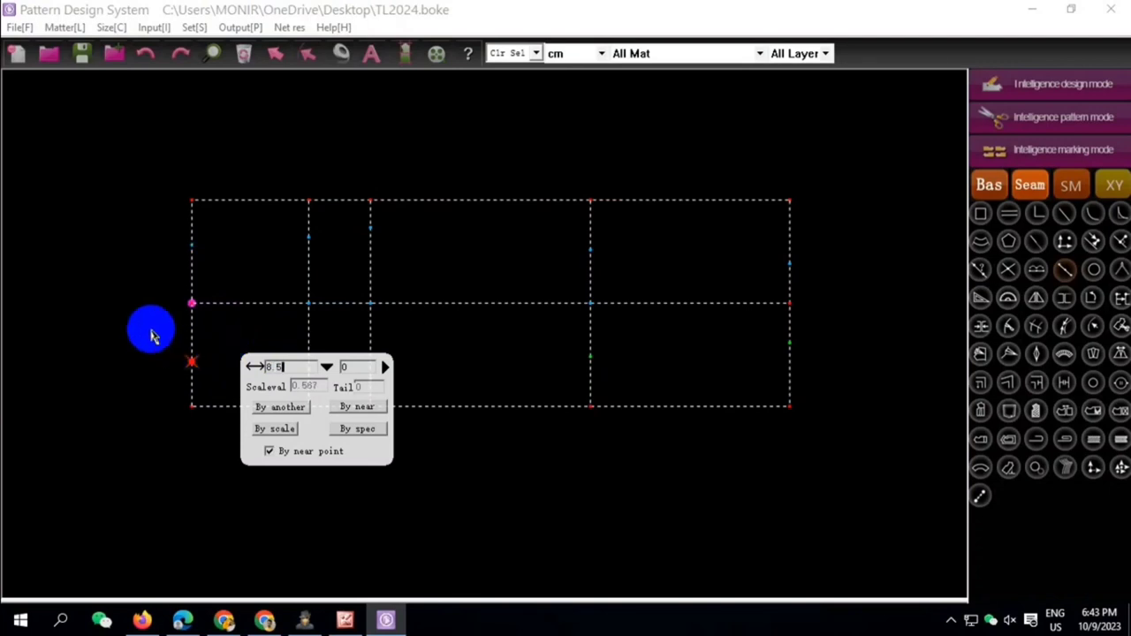
key(Return)
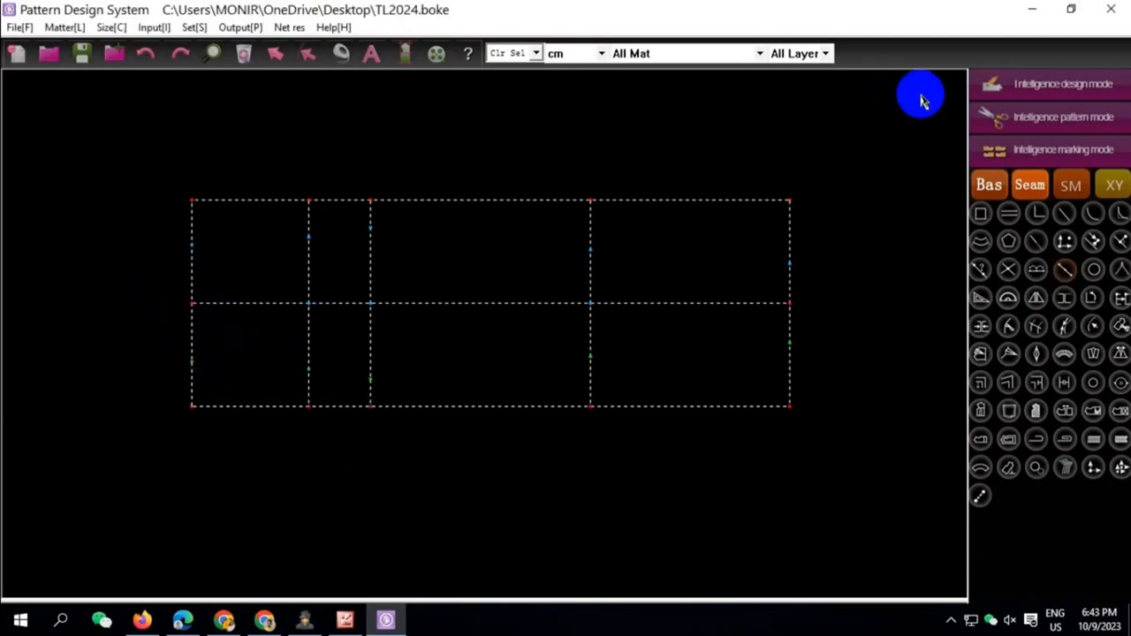
drag(206, 174, 686, 397)
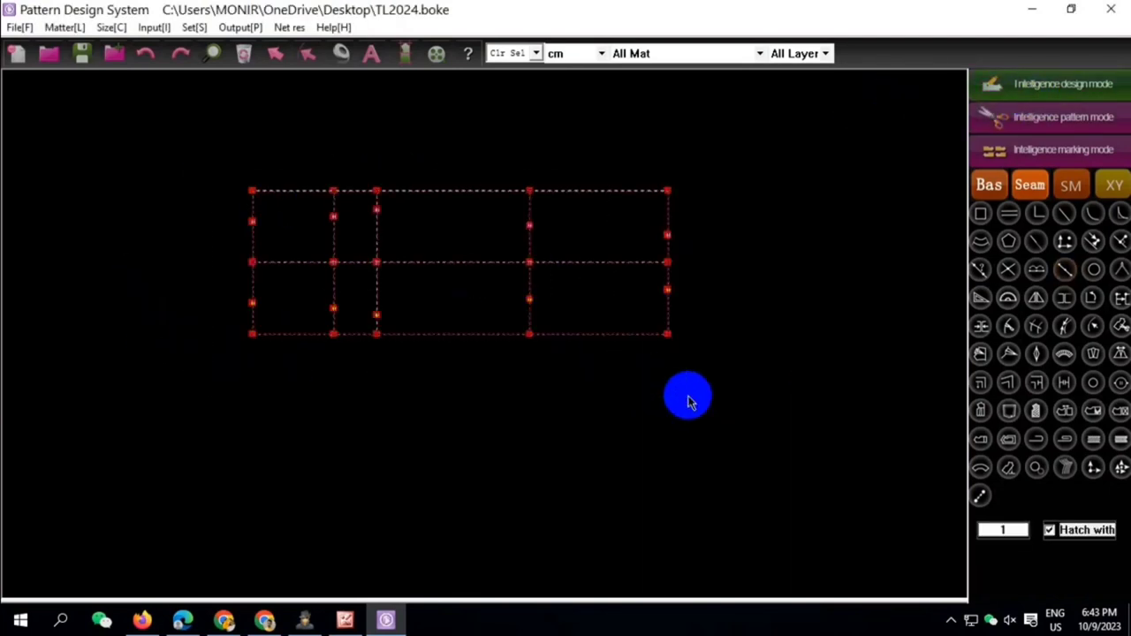
right_click(687, 397)
click(737, 531)
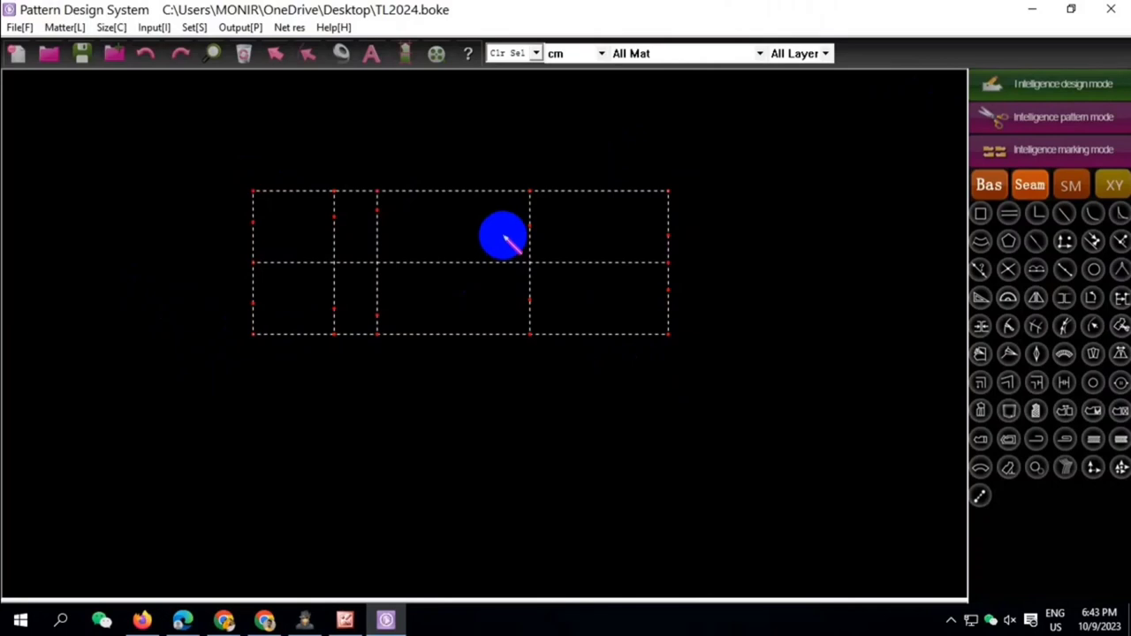
mouse_move(668, 247)
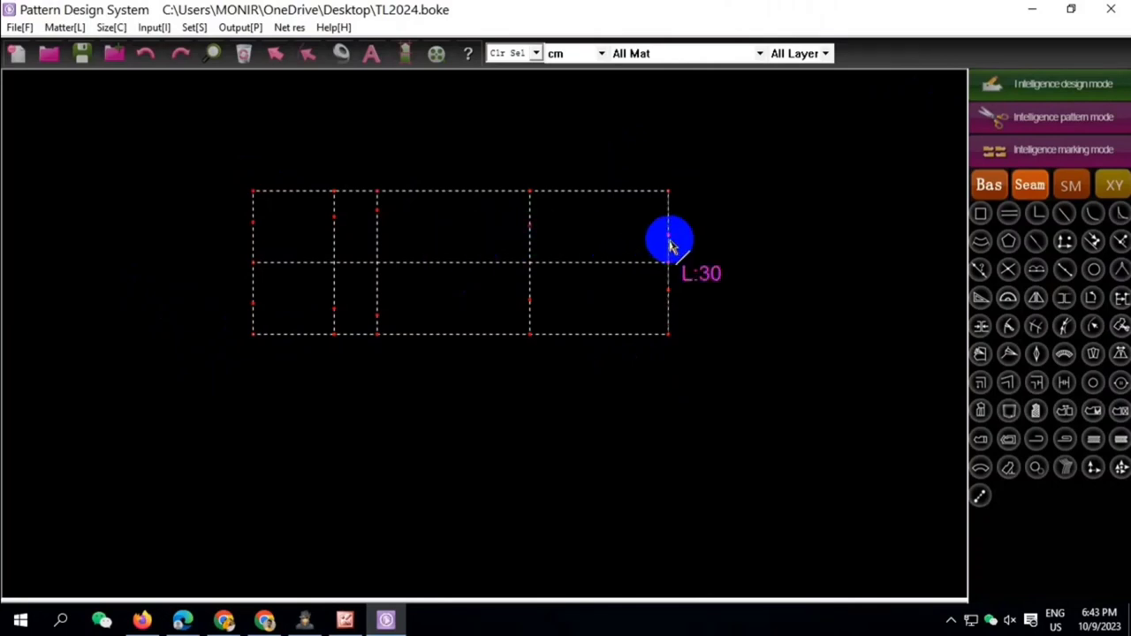
Switch to Picture Manager to view the spec sheet's pattern diagram and size M values
click(345, 620)
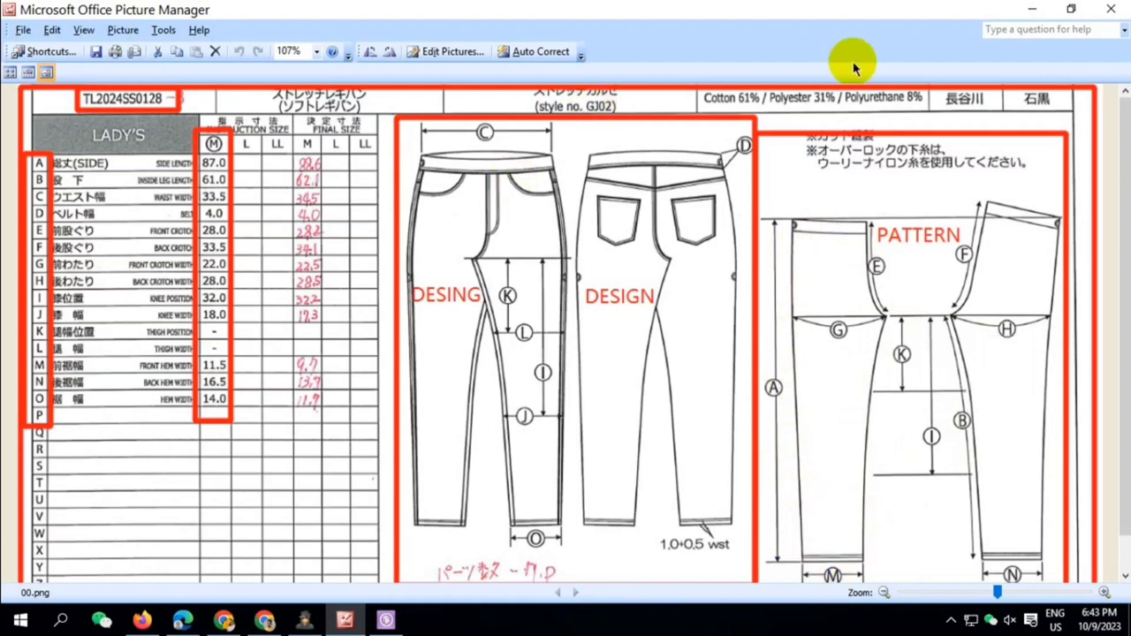
Draw the sloped waistline to the front vertical and a horizontal waist line to the left edge
click(386, 619)
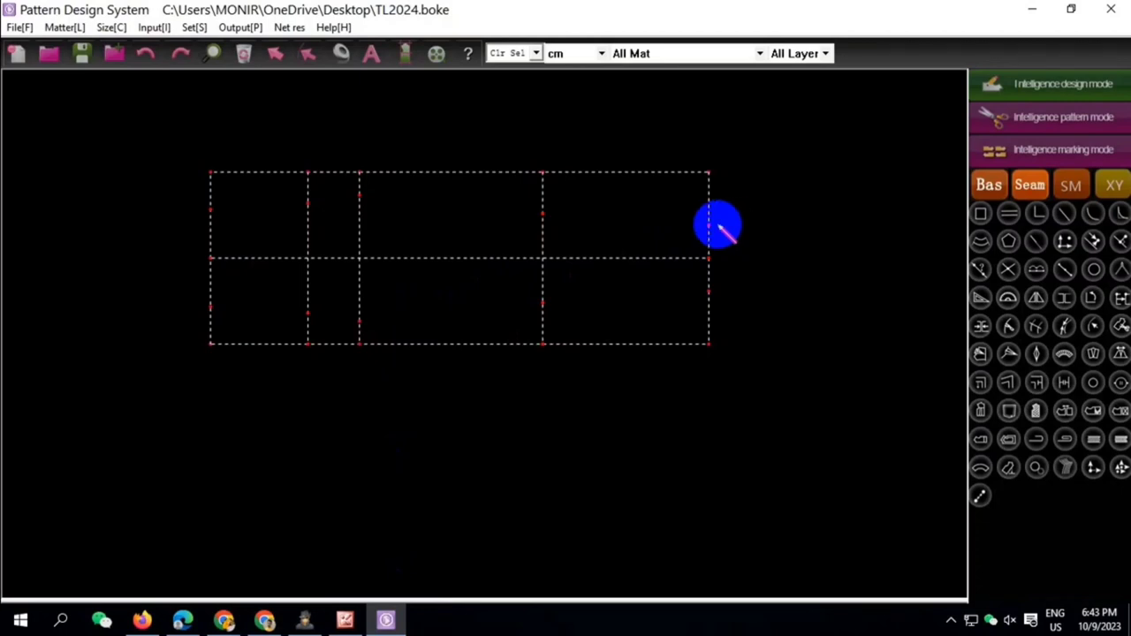
click(708, 226)
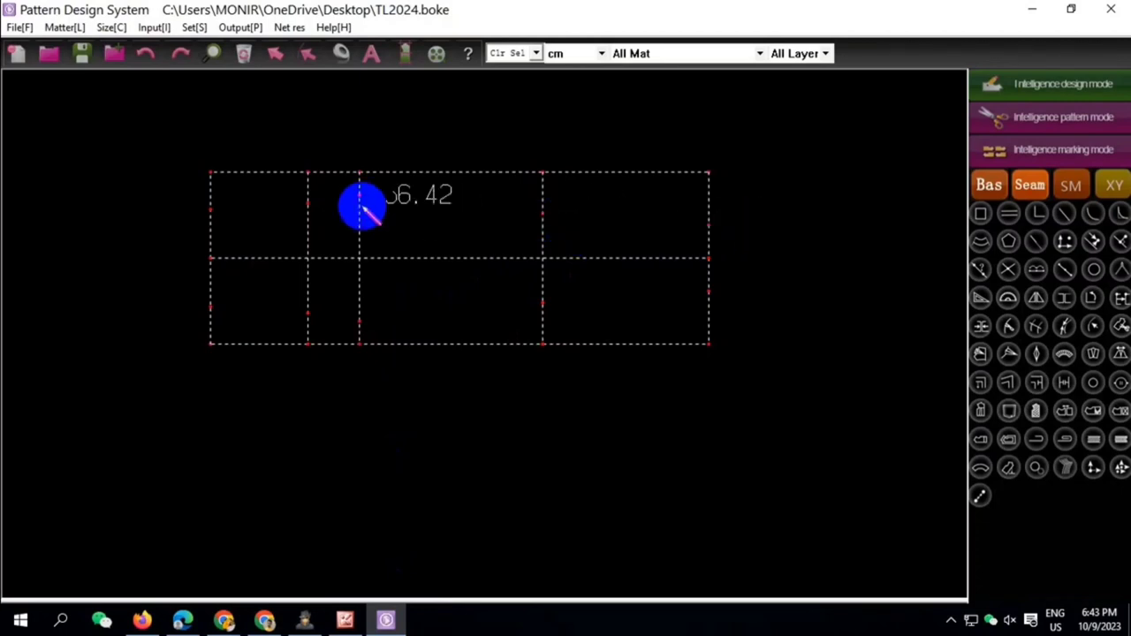
click(360, 197)
right_click(381, 212)
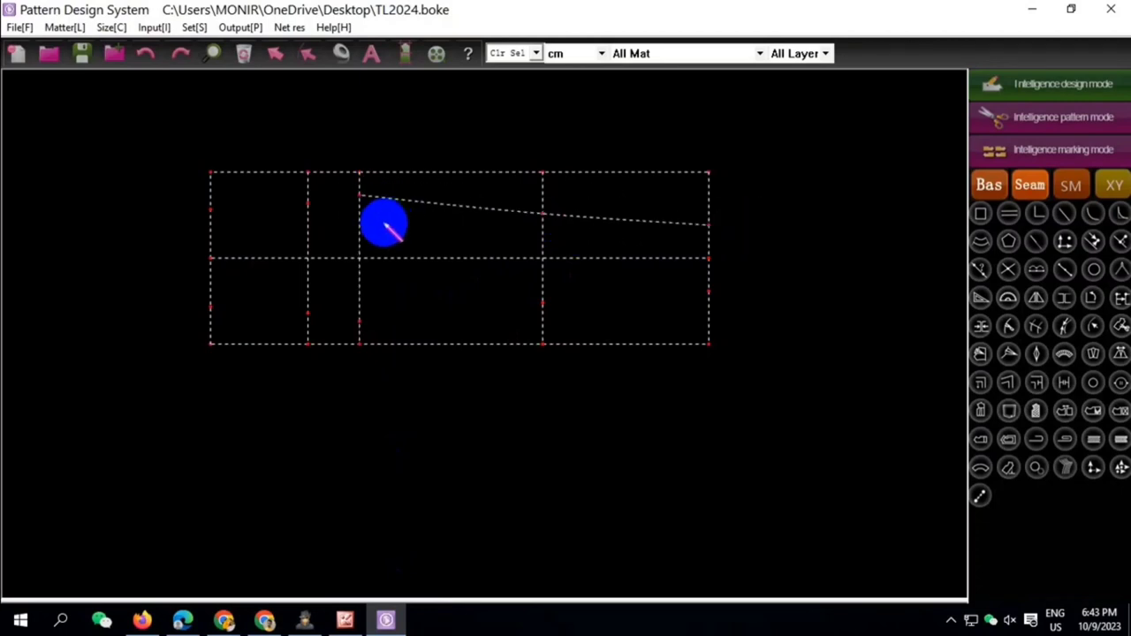
scroll(265, 205, up, 1)
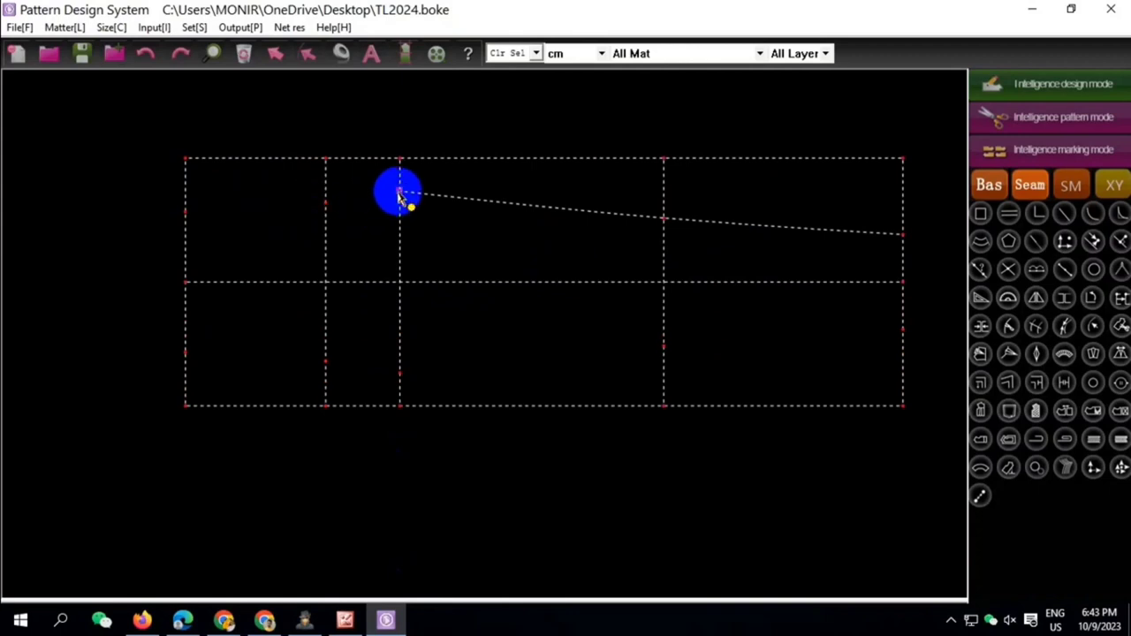
click(399, 194)
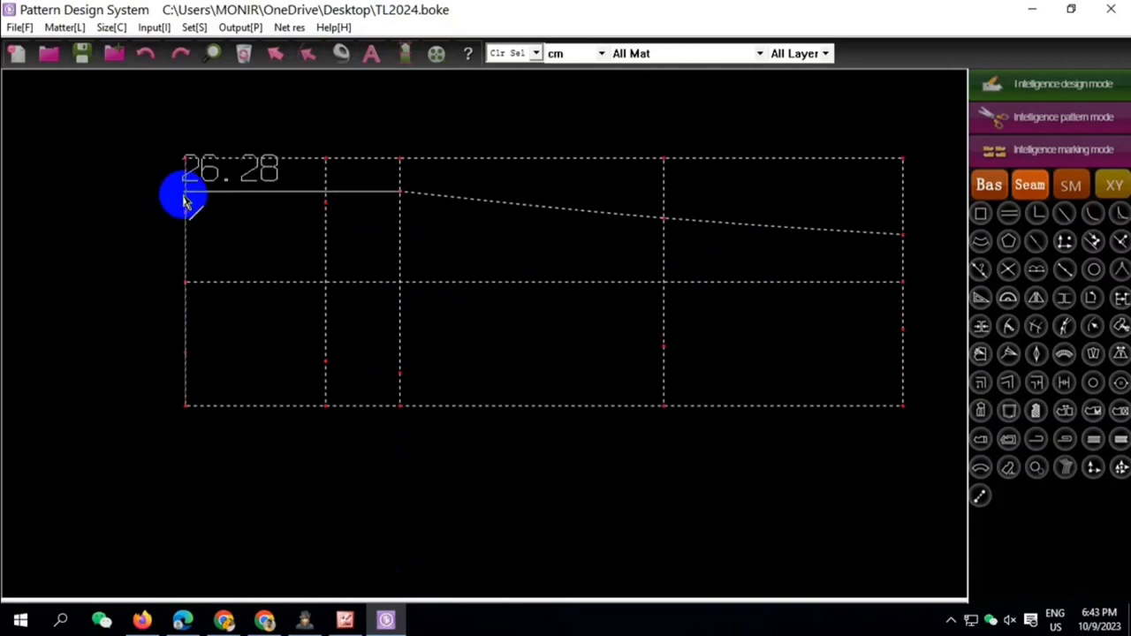
click(186, 193)
right_click(187, 199)
scroll(304, 206, up, 1)
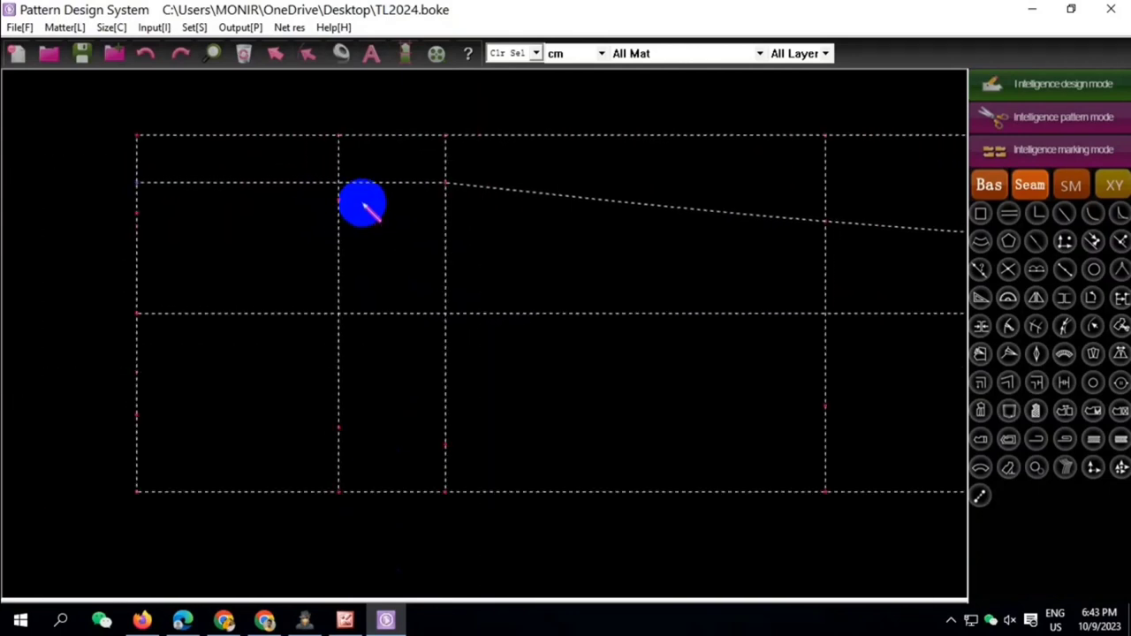
scroll(362, 205, down, 1)
Mark a point 3 cm below the waist corner and draw the pocket line to the vertical guide
click(305, 205)
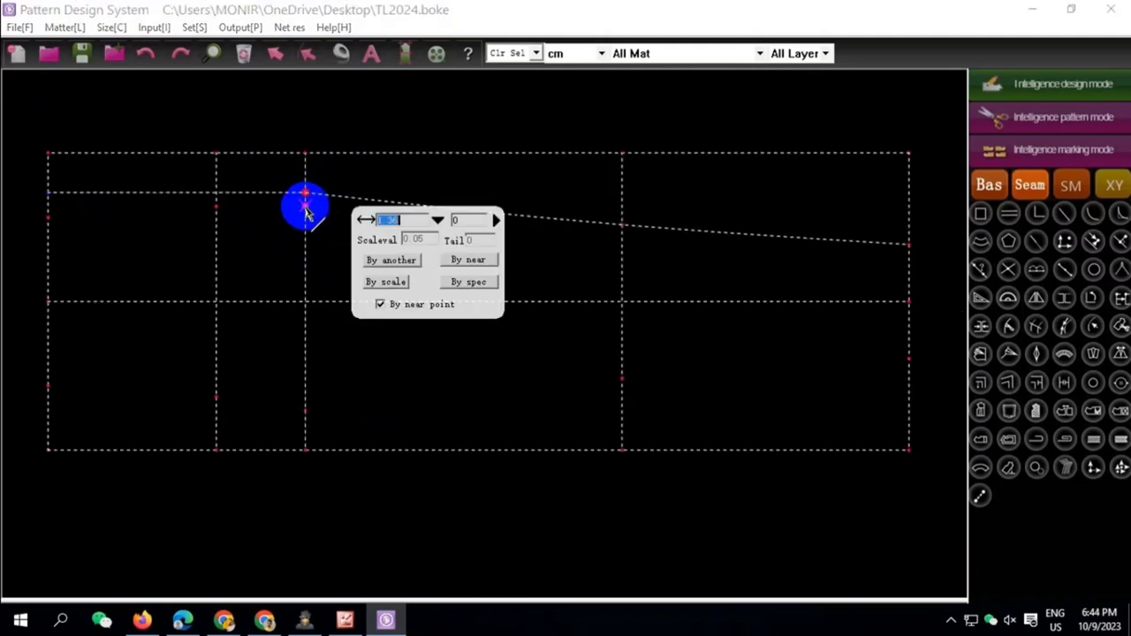
text(3)
key(Return)
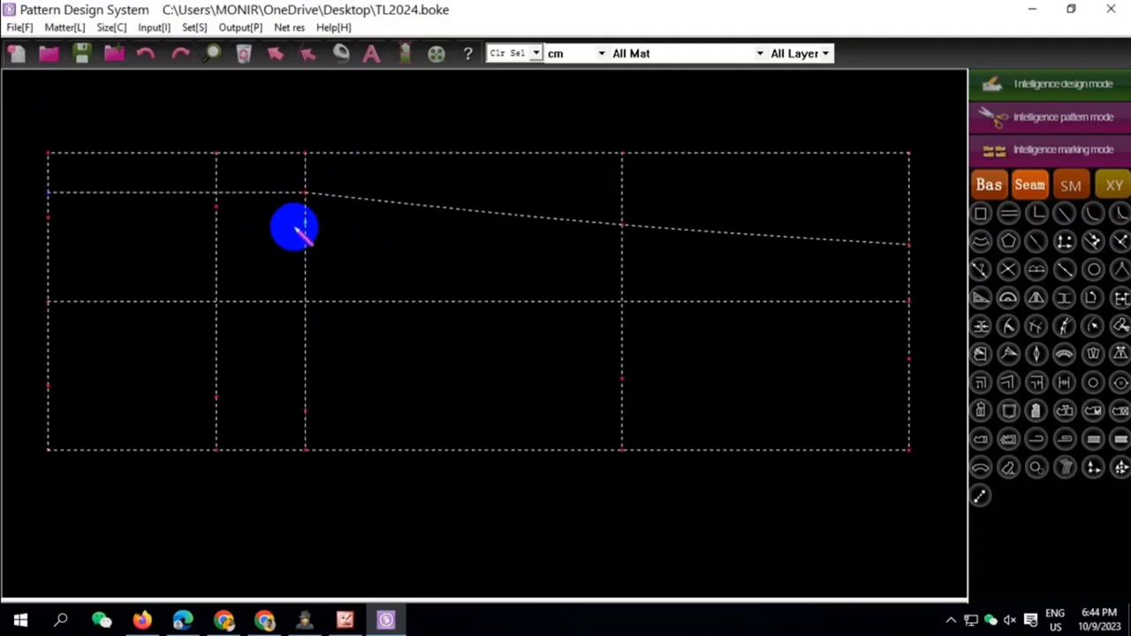
click(306, 227)
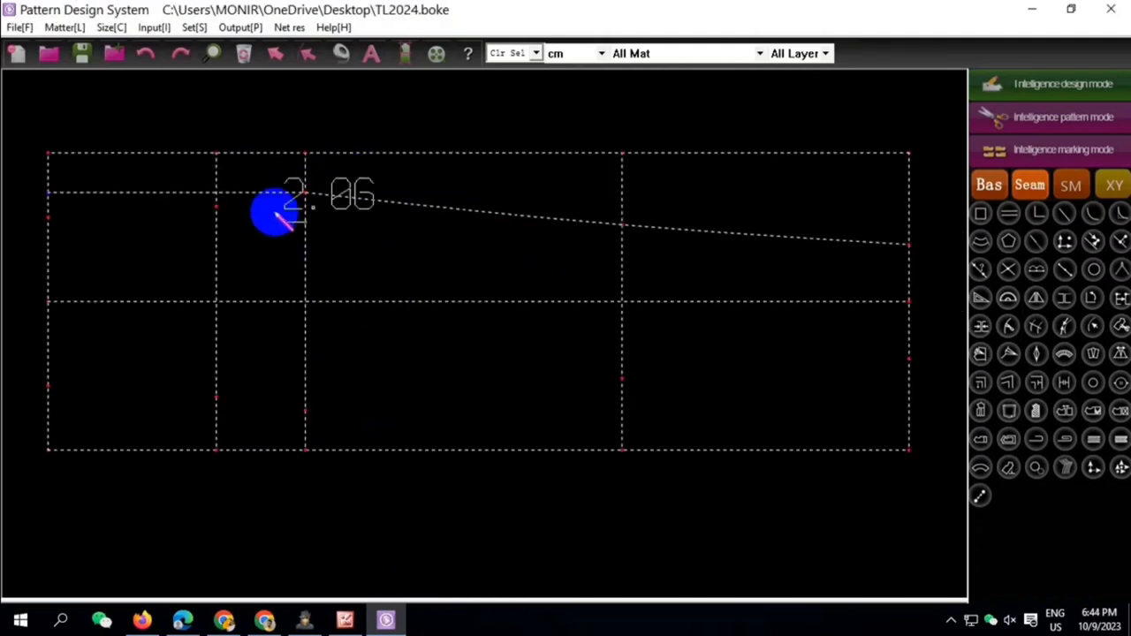
click(218, 224)
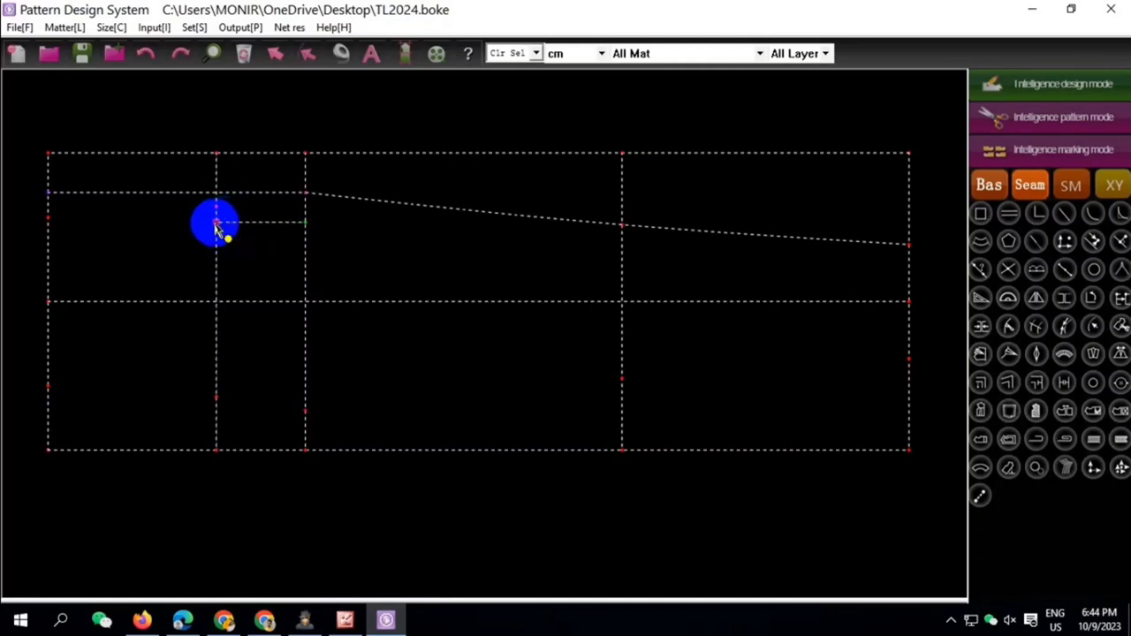
right_click(222, 226)
Draw the pocket opening line to the waist corner and bend it into a curve
click(301, 200)
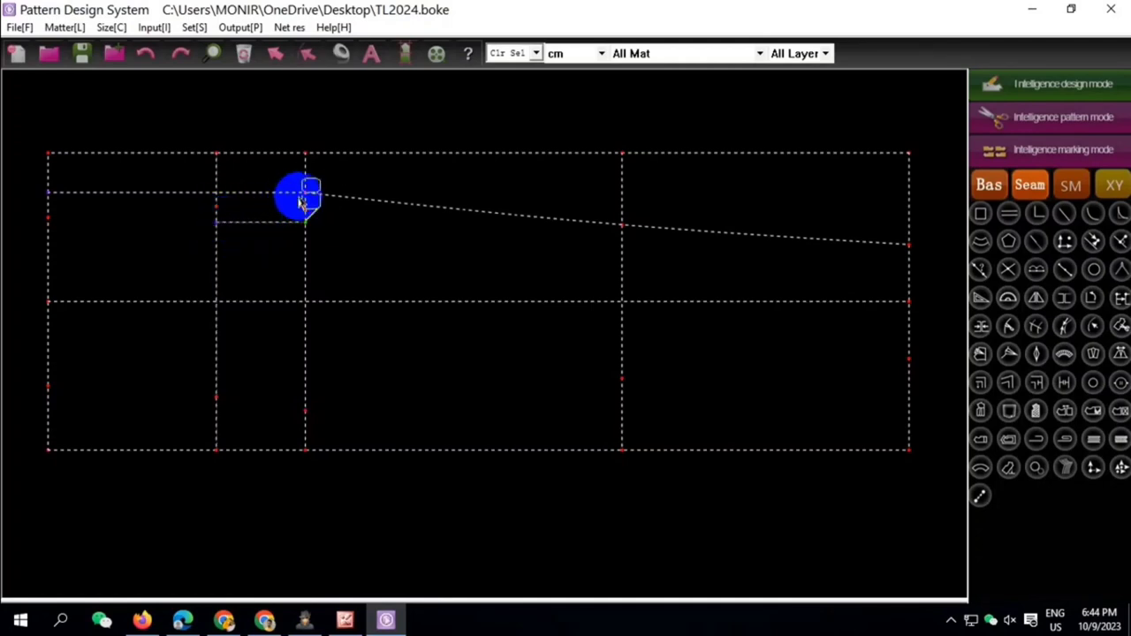
text(36)
click(305, 195)
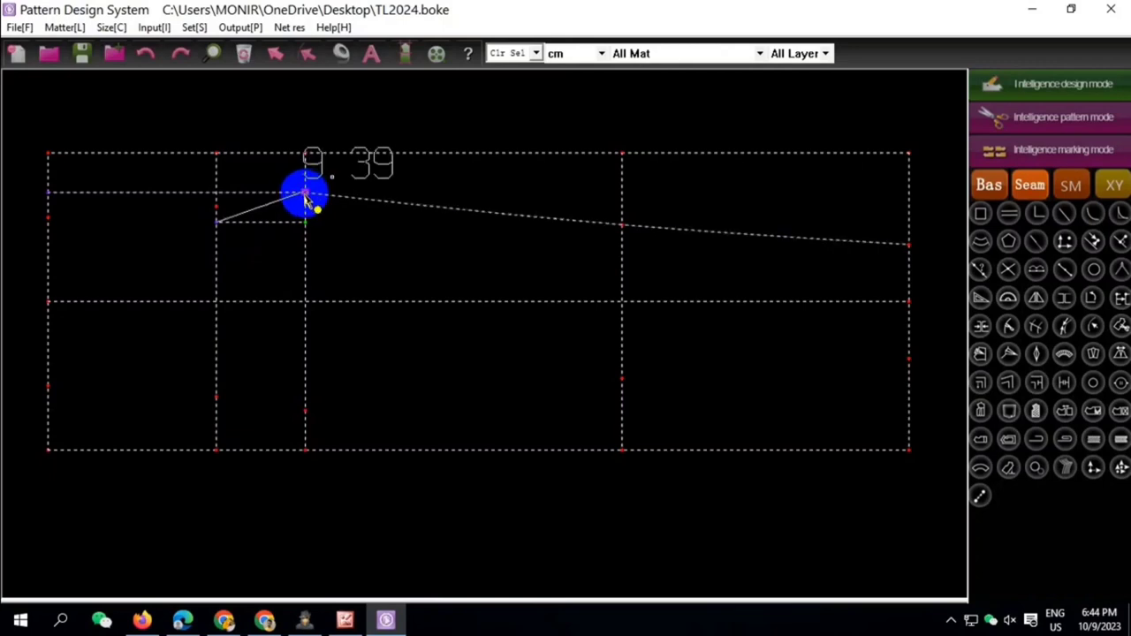
right_click(306, 201)
scroll(297, 212, up, 1)
scroll(300, 217, down, 2)
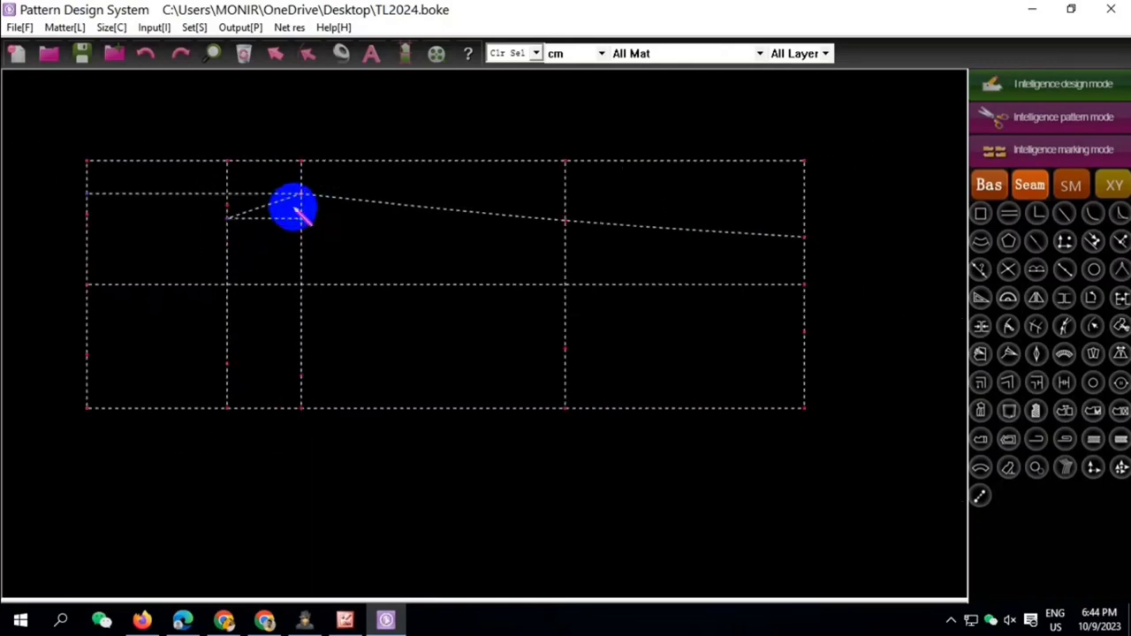
click(298, 198)
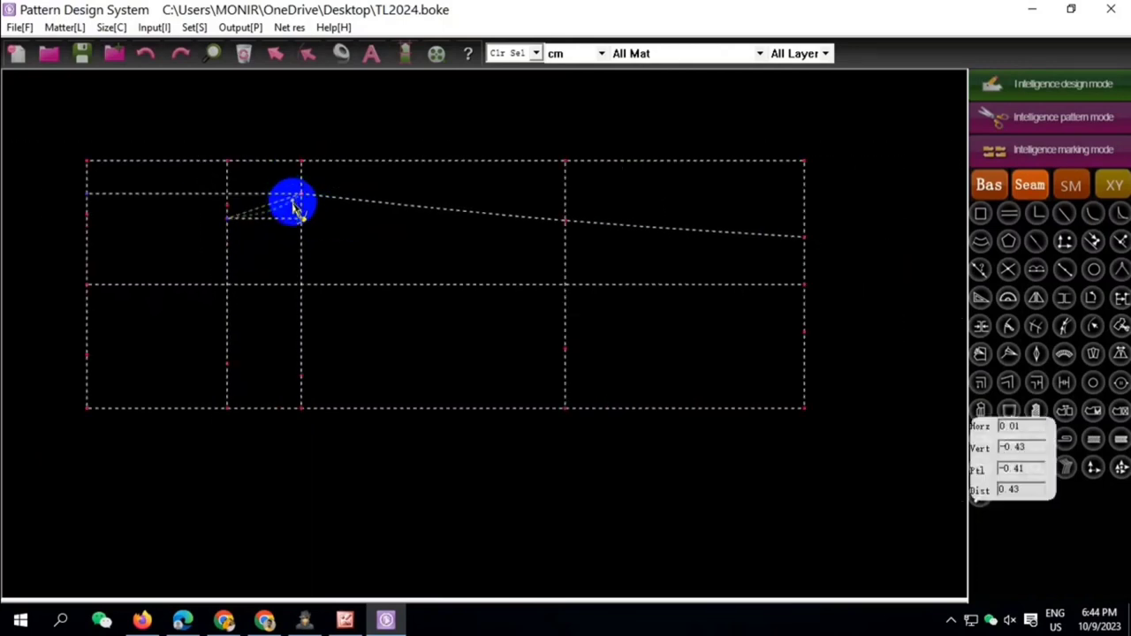
drag(295, 212, 265, 228)
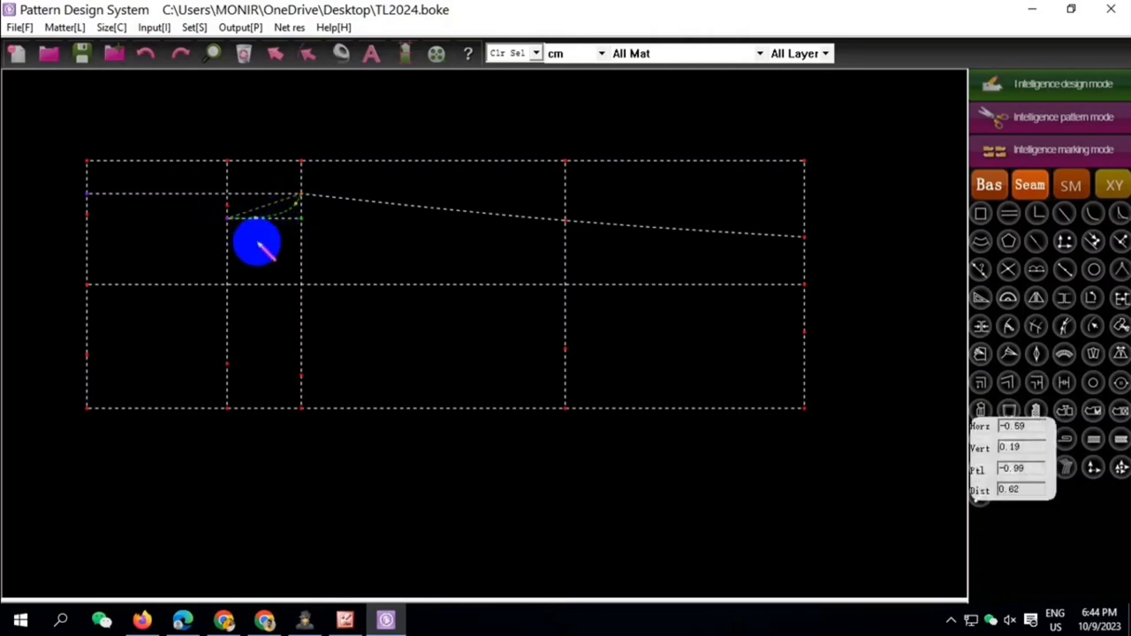
mouse_move(273, 255)
mouse_down()
mouse_move(234, 228)
mouse_move(86, 225)
mouse_up()
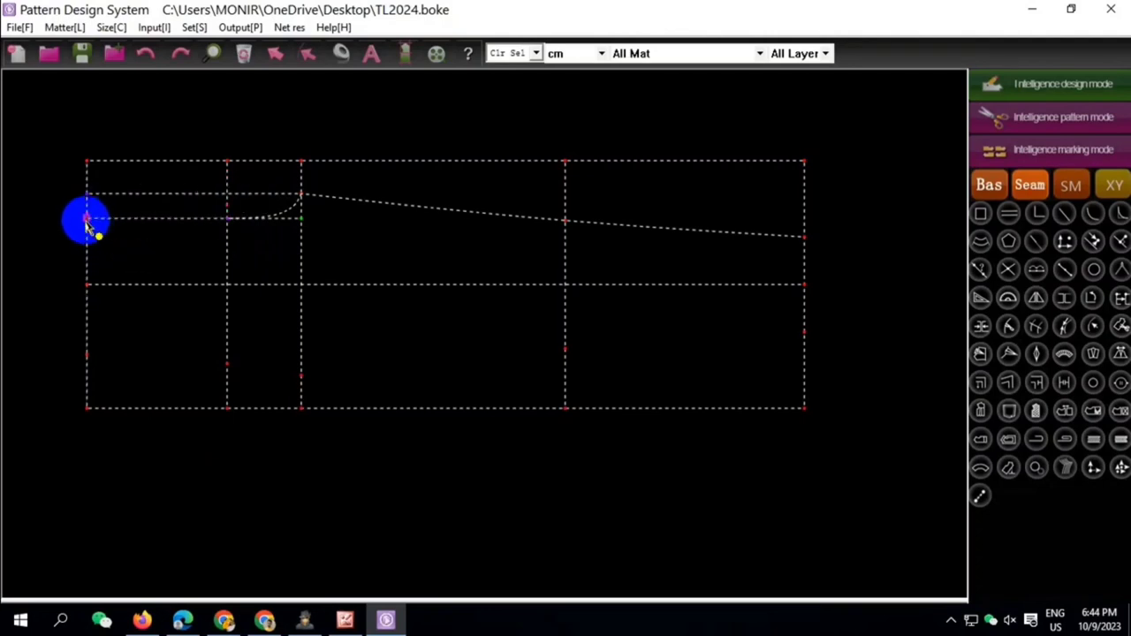
Move the pocket-line point by an offset of 0.5
right_click(103, 227)
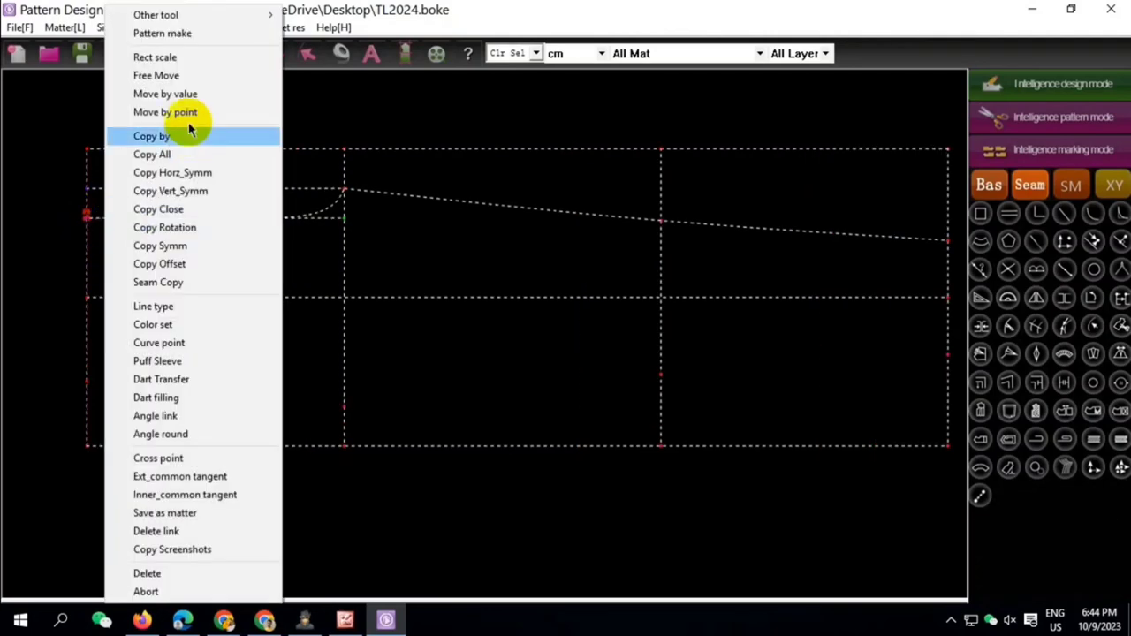
click(196, 95)
text(.5)
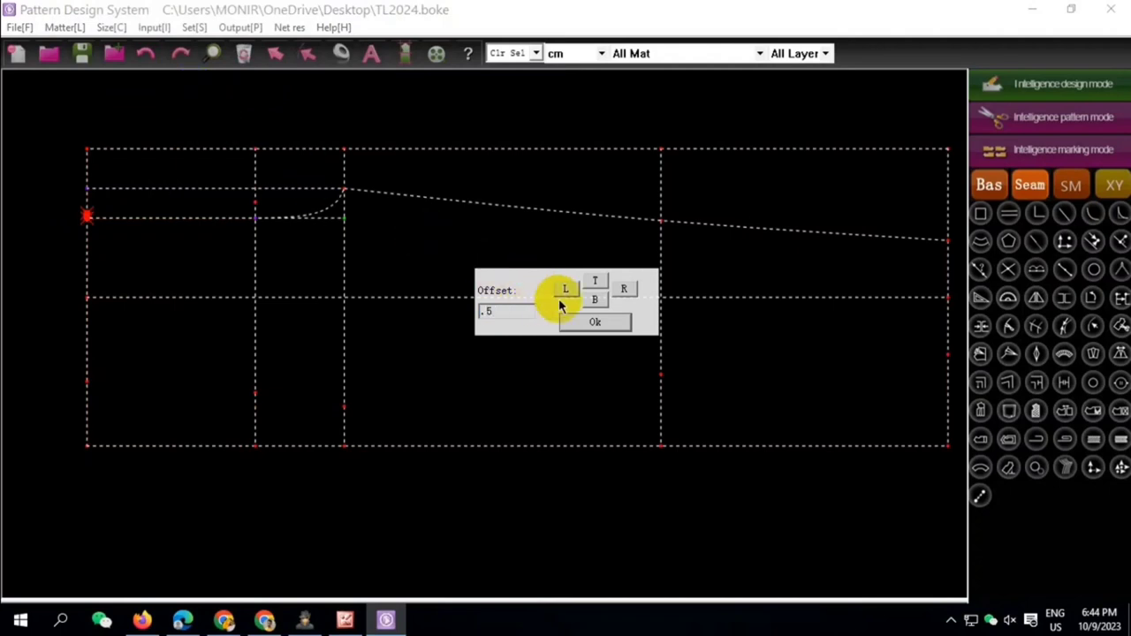
click(238, 285)
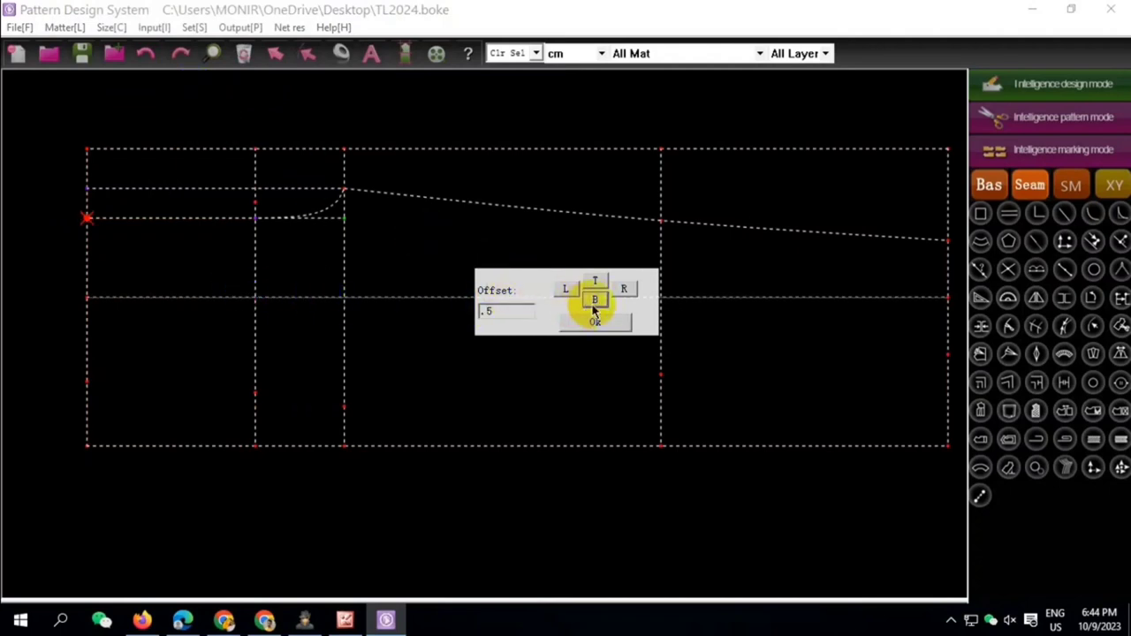
Unlink the pocket-line segments and lower the pocket line's side end by 0.5
drag(81, 206, 384, 287)
right_click(384, 287)
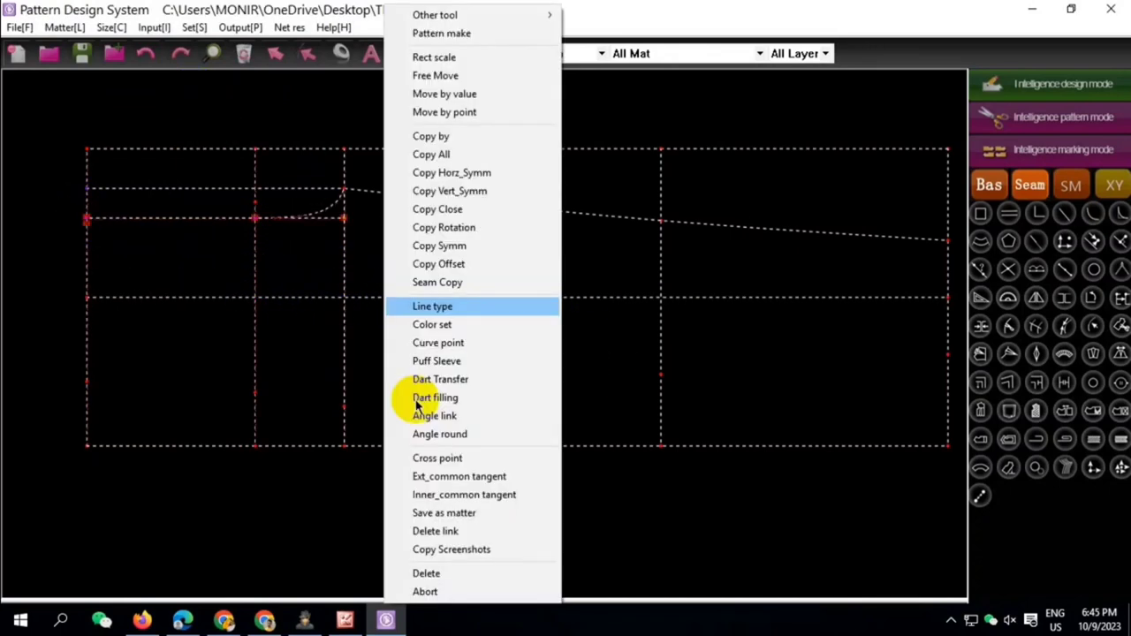
click(435, 530)
drag(116, 248, 126, 244)
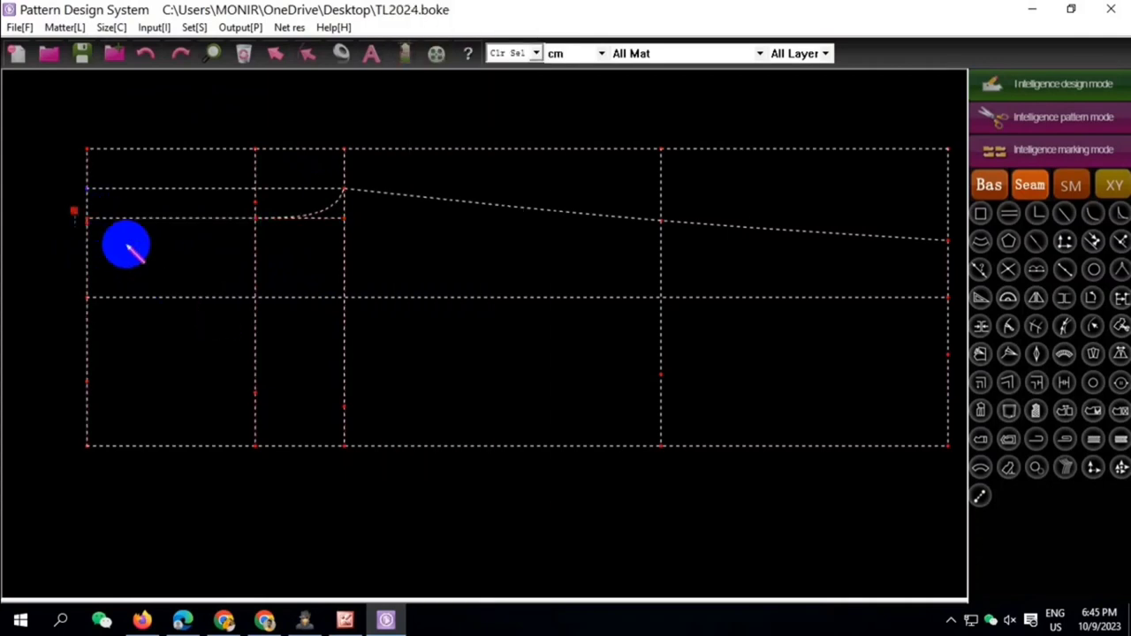
right_click(127, 244)
click(221, 94)
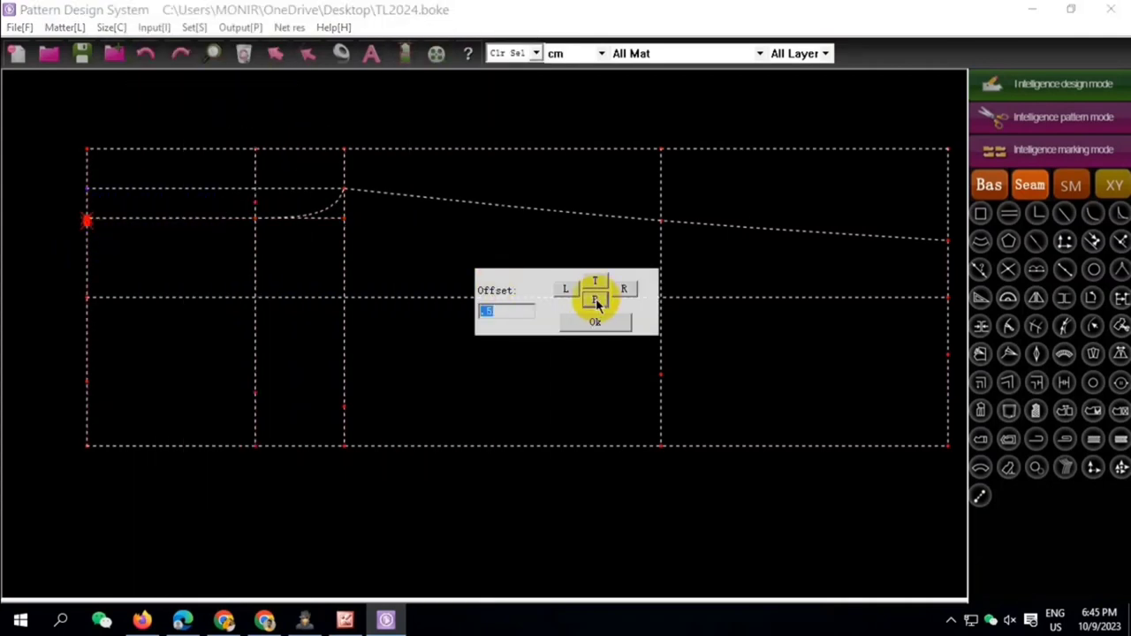
drag(241, 265, 306, 225)
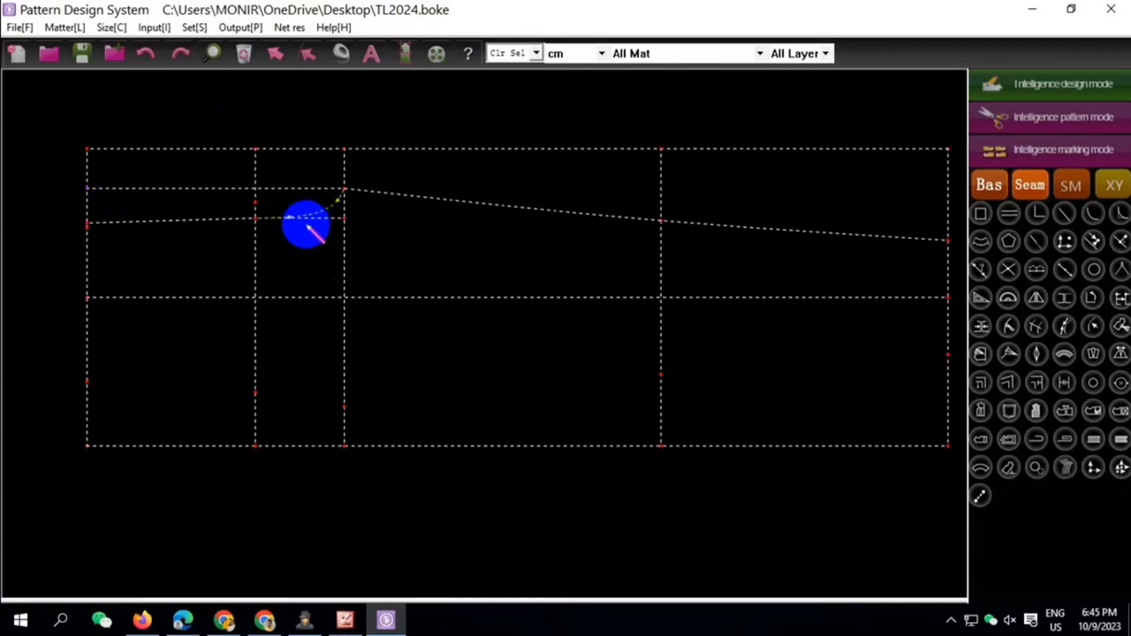
Reshape the pocket opening curve to blend into the pocket line, and delete the leftover guide line
scroll(306, 225, up, 3)
click(268, 203)
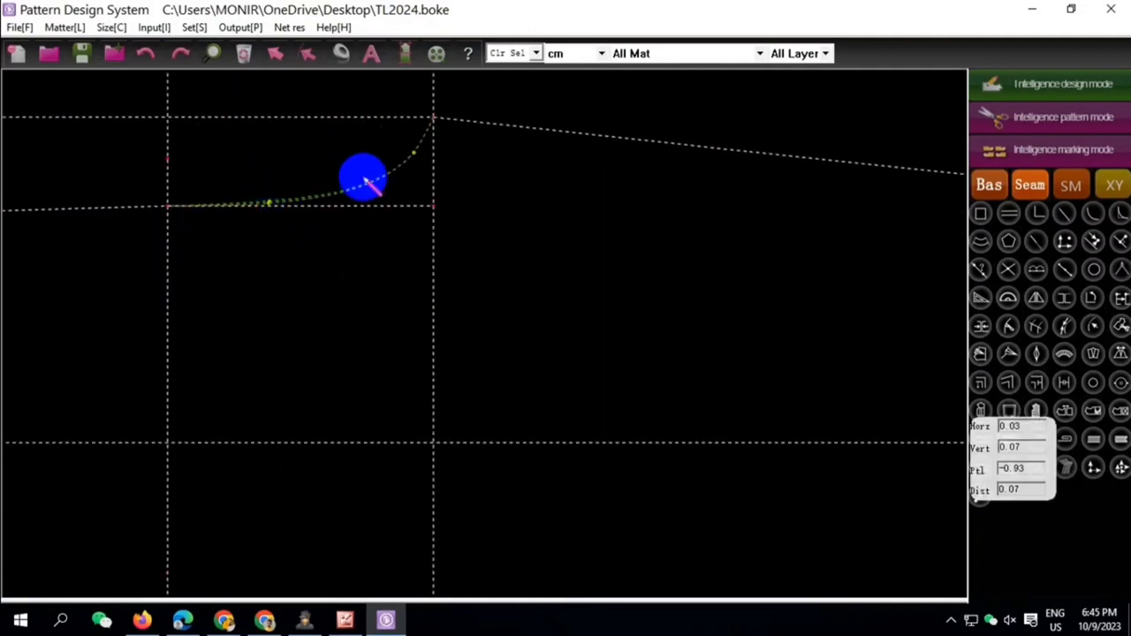
drag(365, 180, 417, 159)
scroll(321, 235, down, 2)
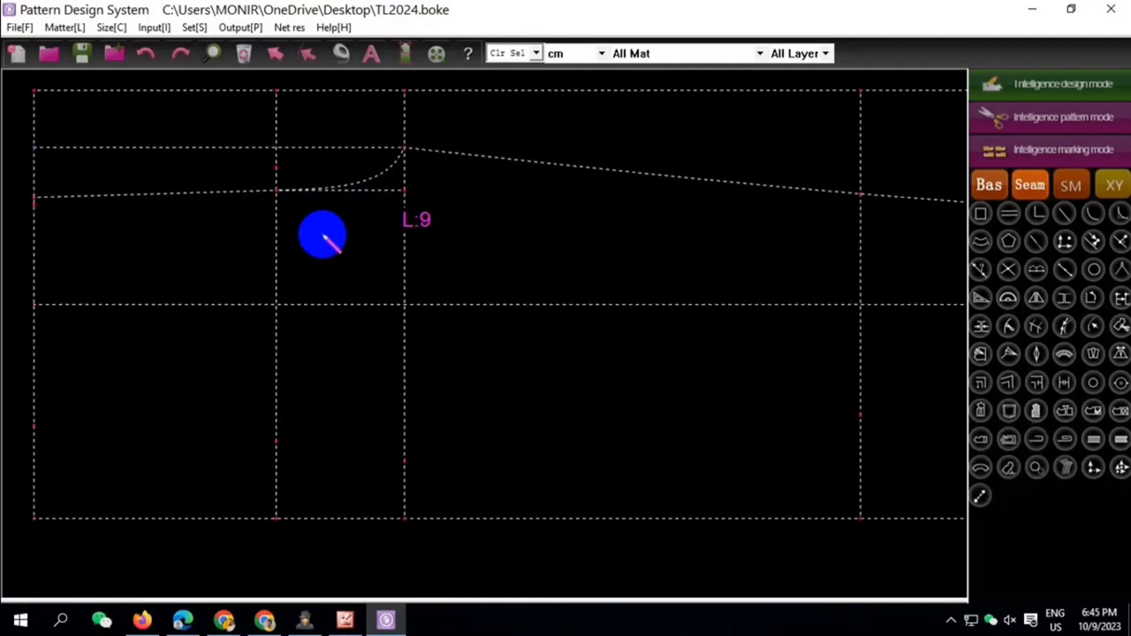
scroll(288, 235, down, 1)
scroll(347, 252, down, 1)
scroll(340, 245, up, 1)
scroll(337, 225, up, 1)
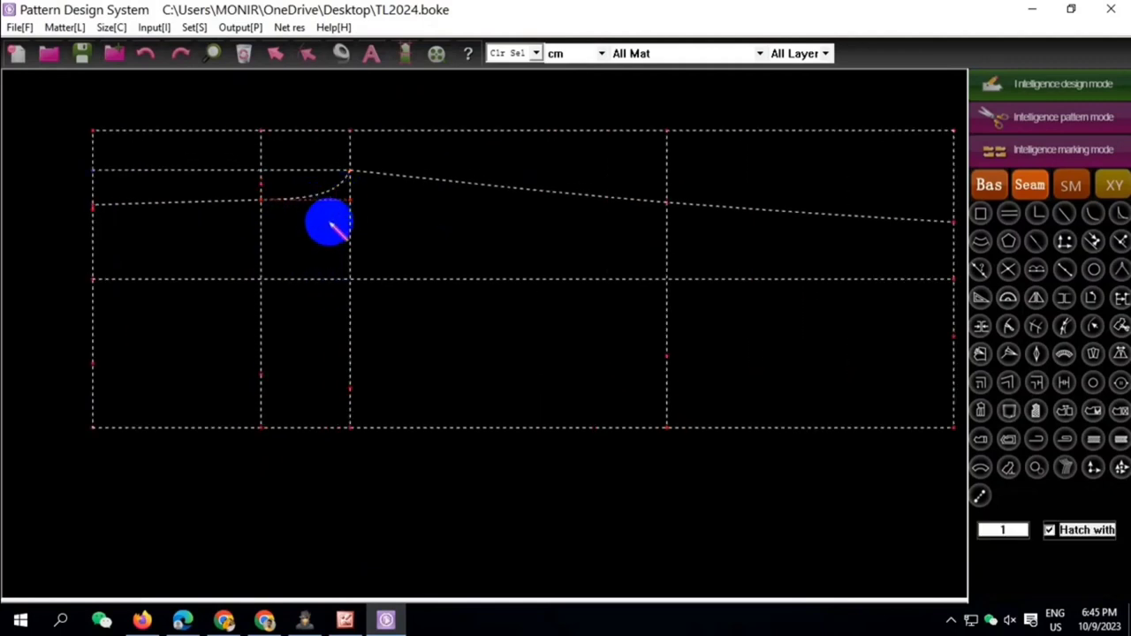
drag(330, 224, 302, 179)
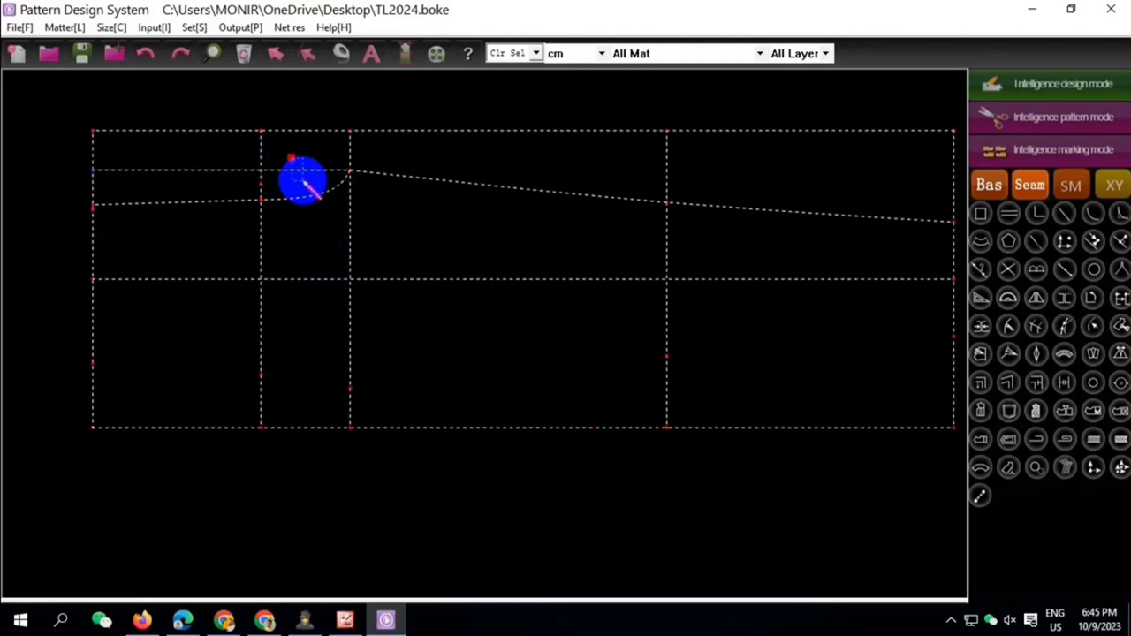
drag(303, 196, 99, 177)
click(244, 53)
click(263, 198)
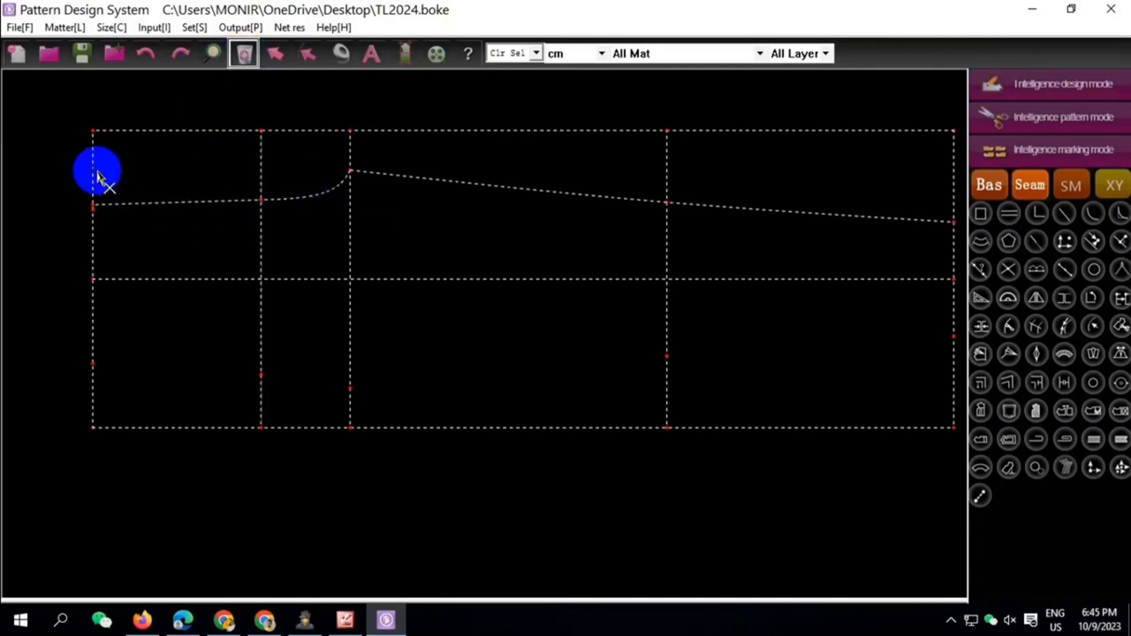
Confirm the guide-line removal, then place a point 19 below the waist on the second vertical line
click(413, 325)
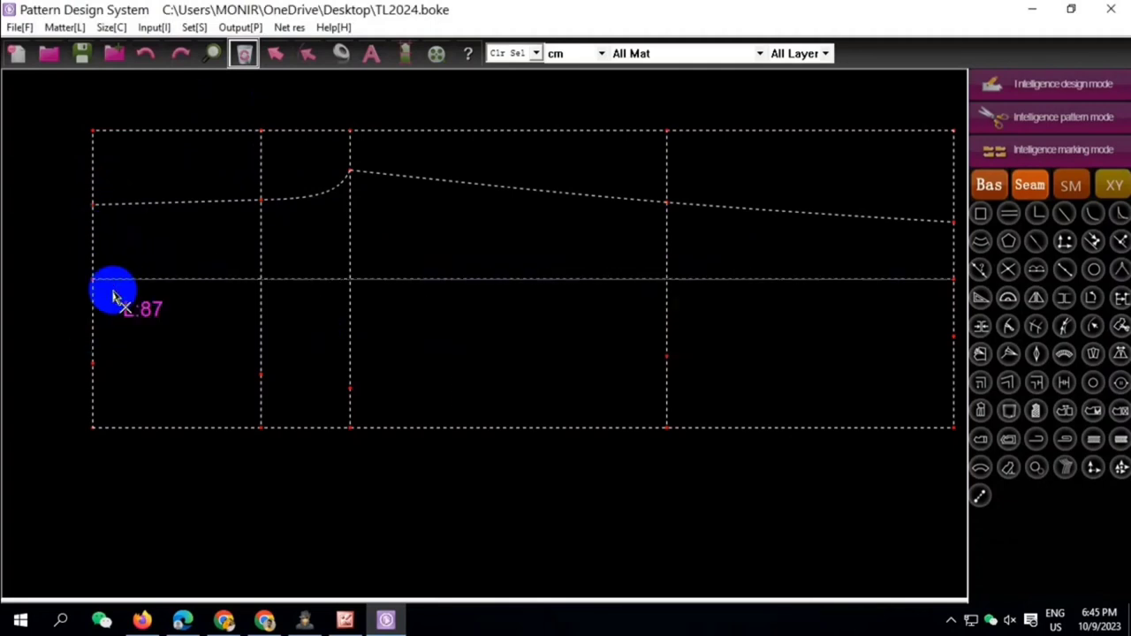
scroll(202, 257, down, 1)
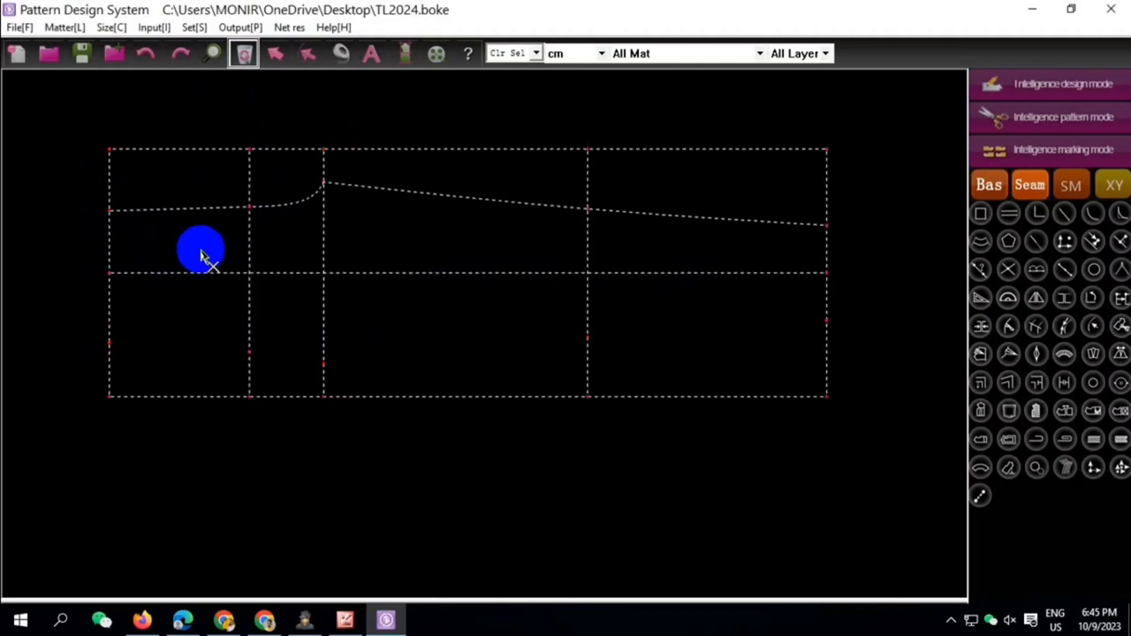
click(1026, 84)
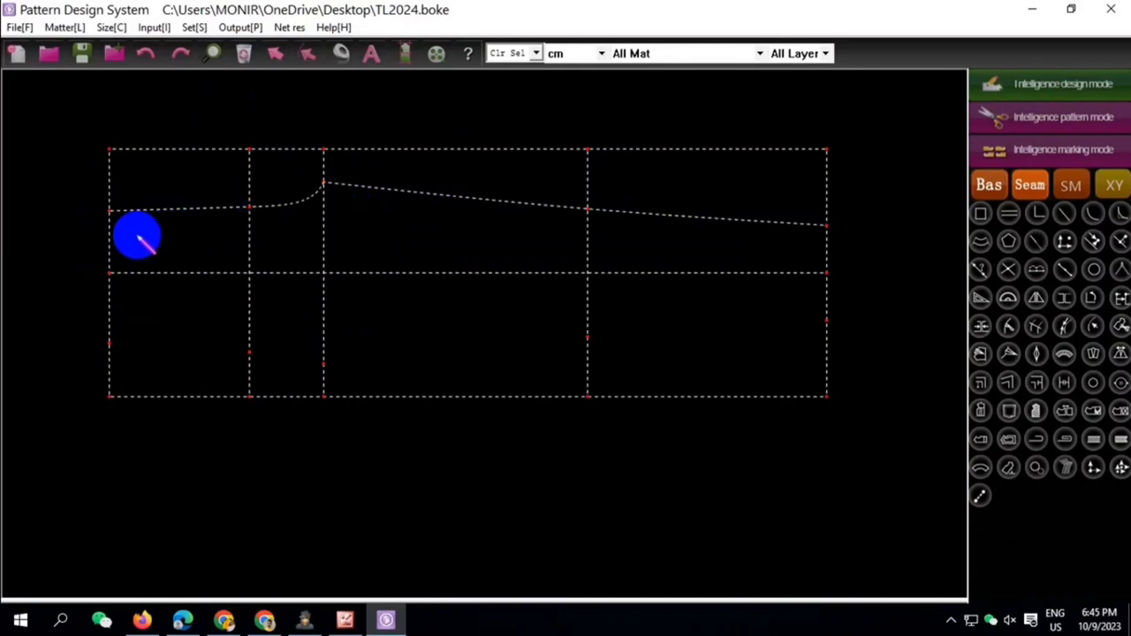
click(109, 213)
text(17)
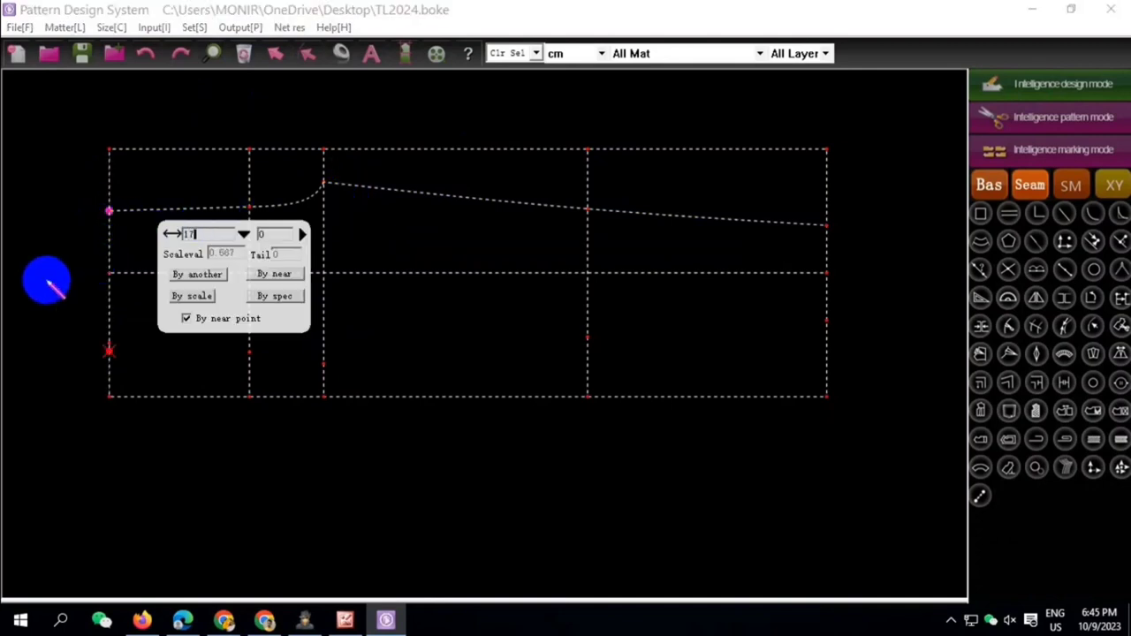
right_click(80, 265)
click(250, 212)
text(19.2)
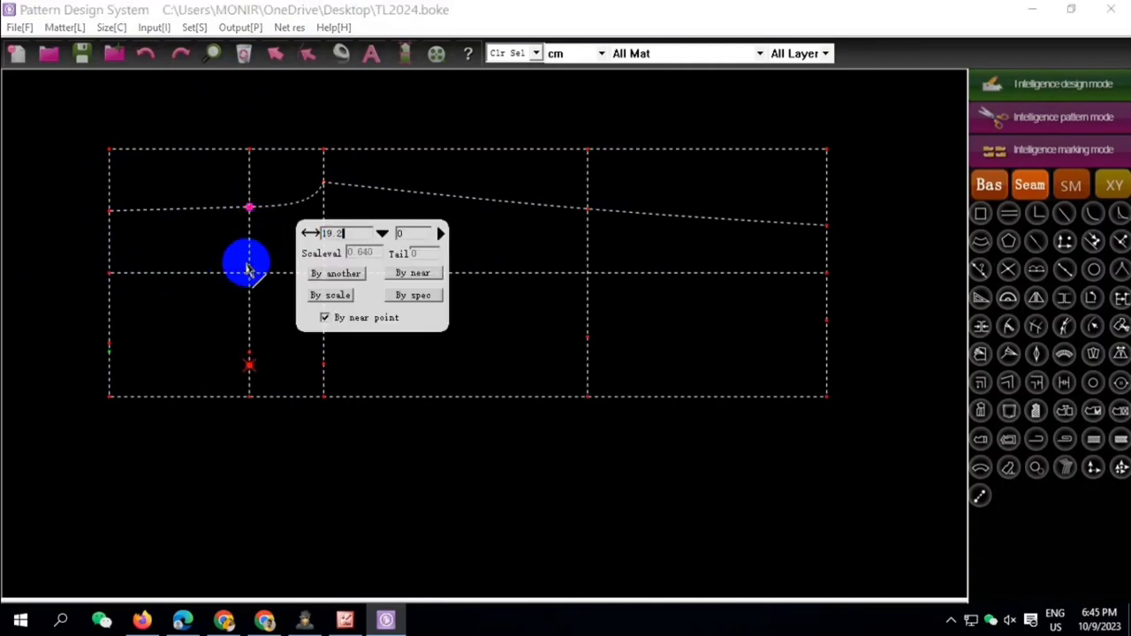
key(Return)
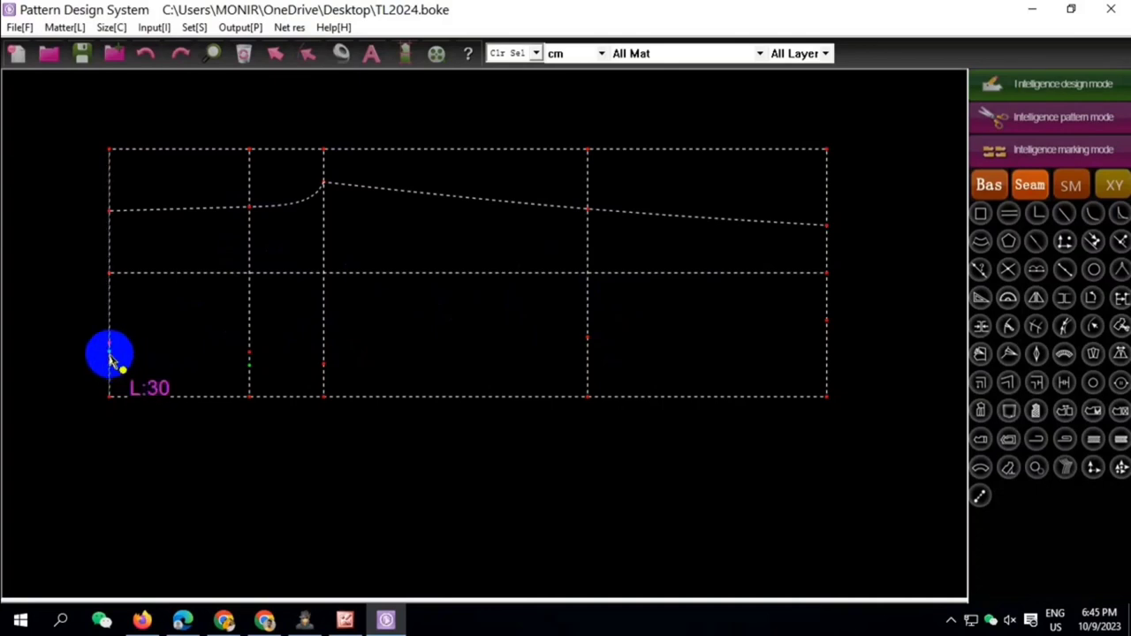
click(108, 354)
Draw the lower curve from the left edge through the new point to the right edge
click(250, 364)
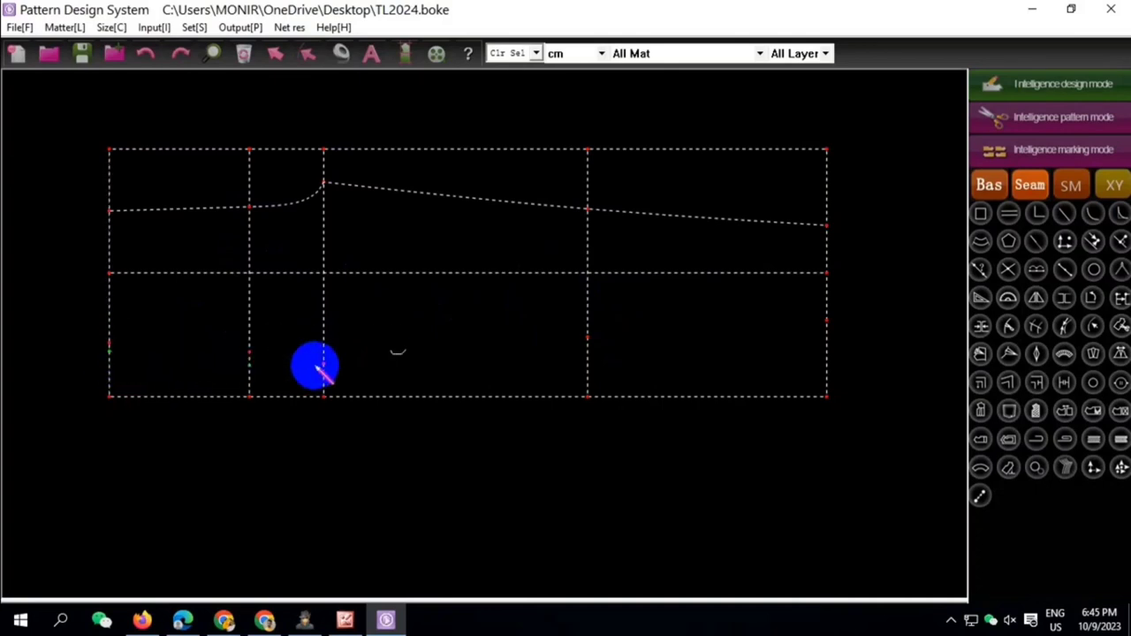
click(323, 364)
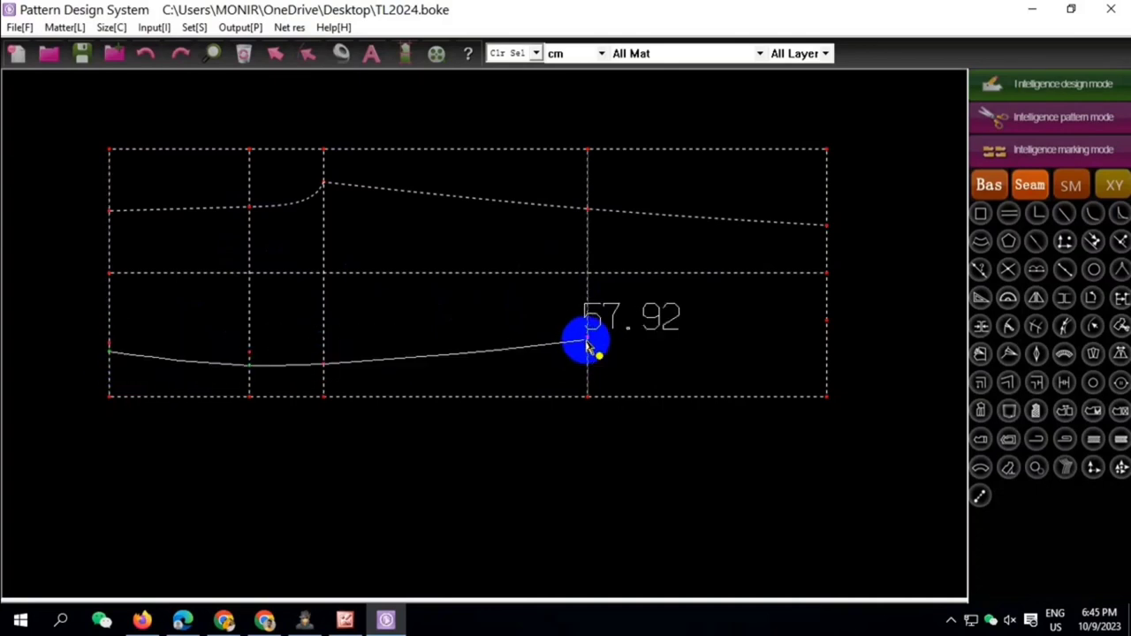
click(647, 347)
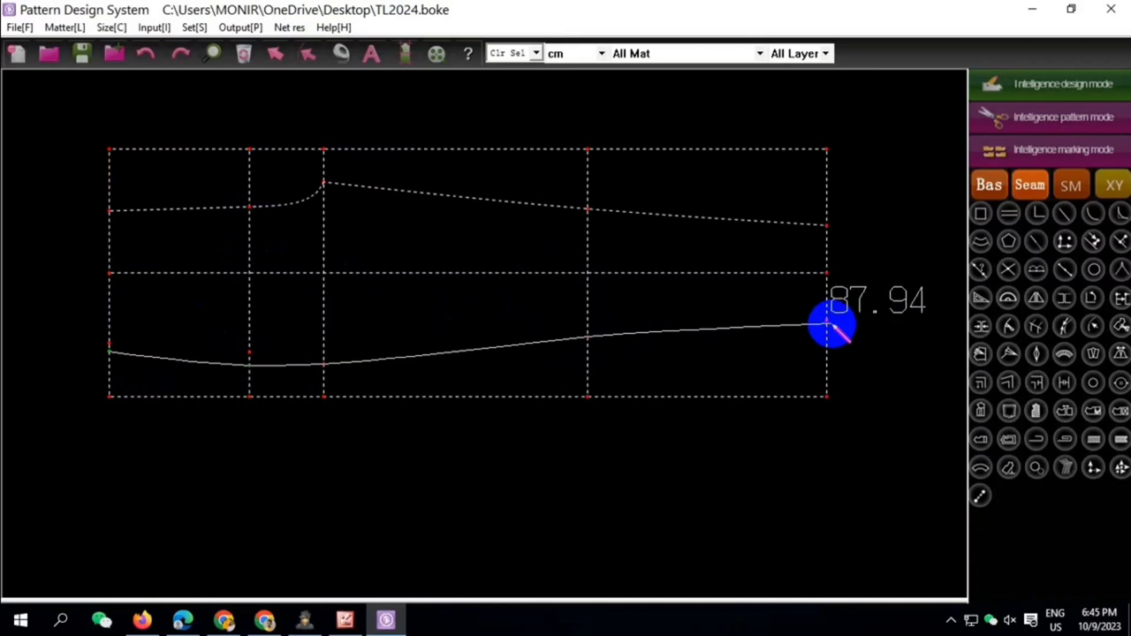
right_click(831, 318)
Delete the links between the construction lines and bring up the trouser spec sheet picture
drag(91, 161, 770, 415)
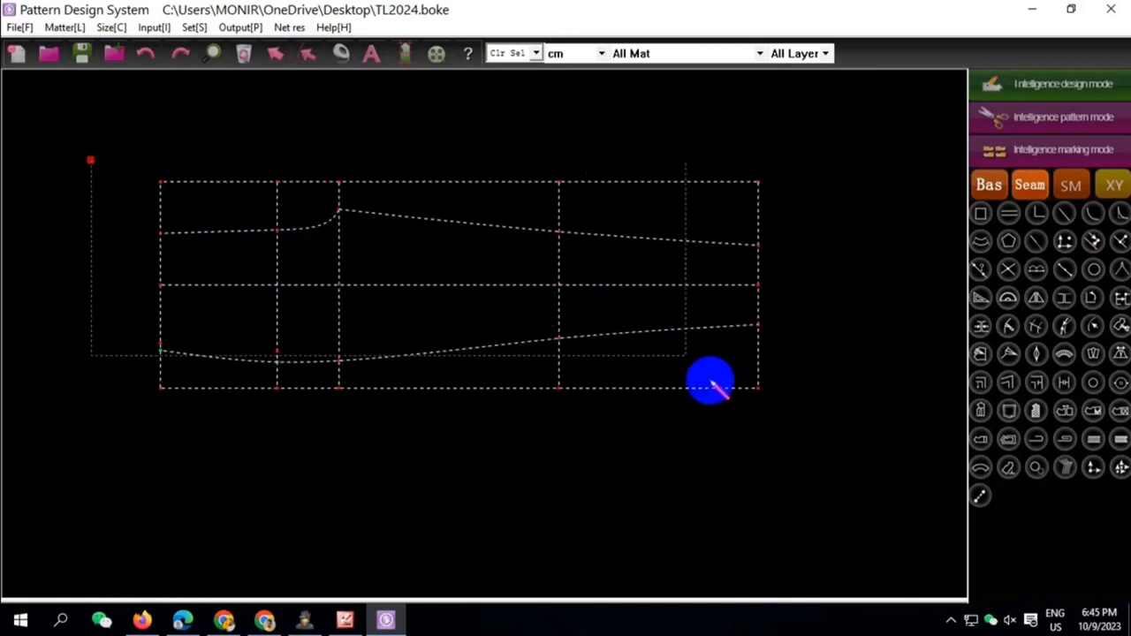
right_click(771, 416)
click(790, 533)
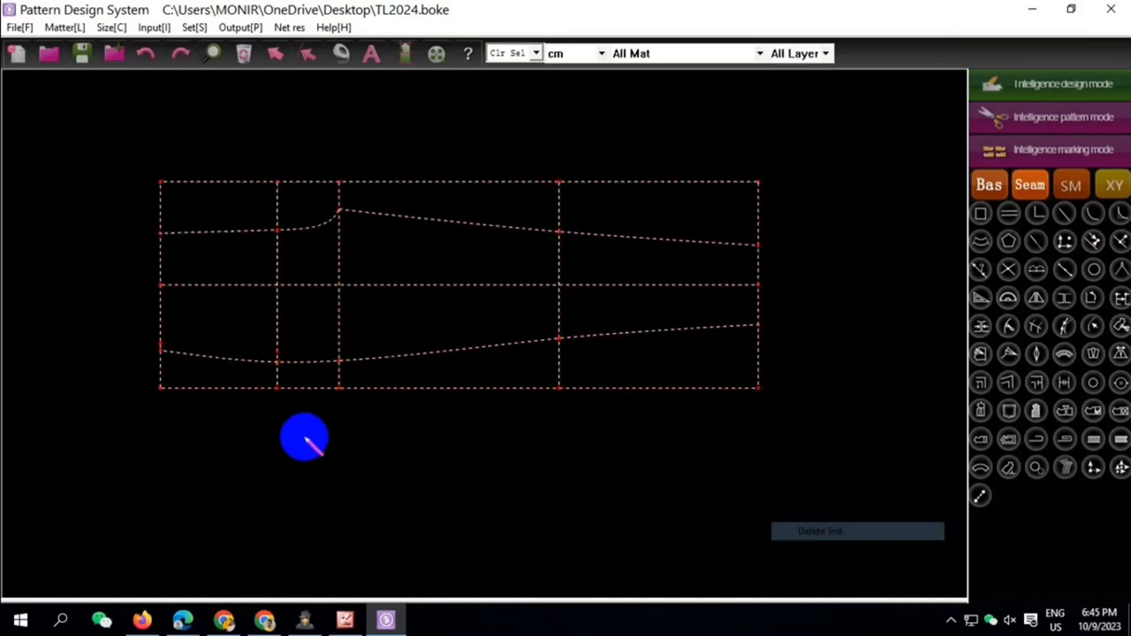
scroll(208, 364, up, 2)
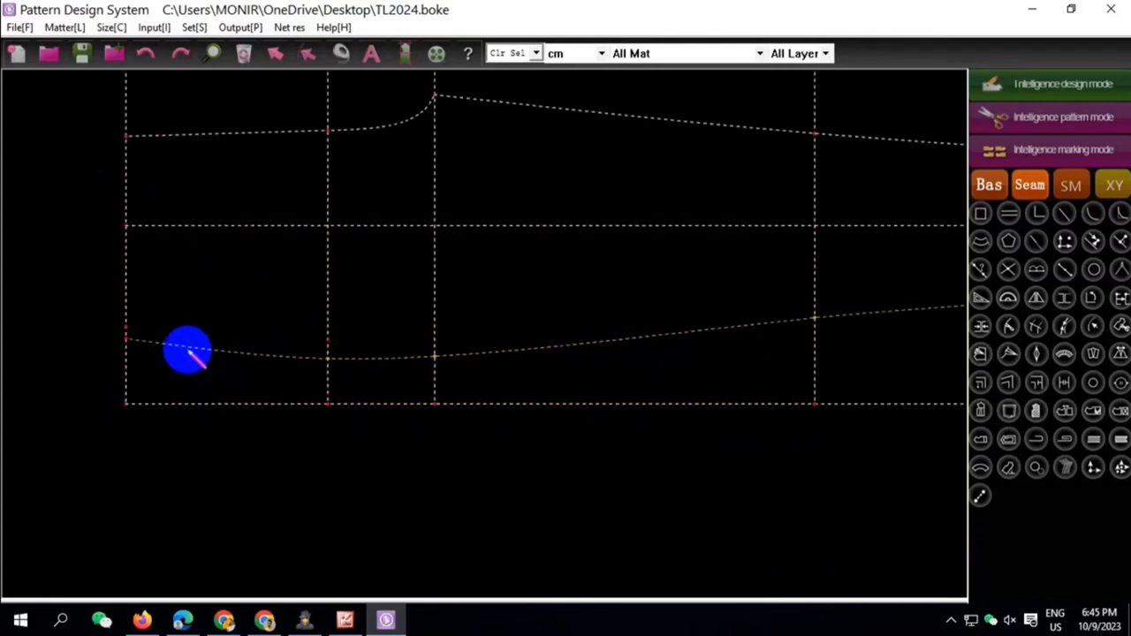
click(196, 354)
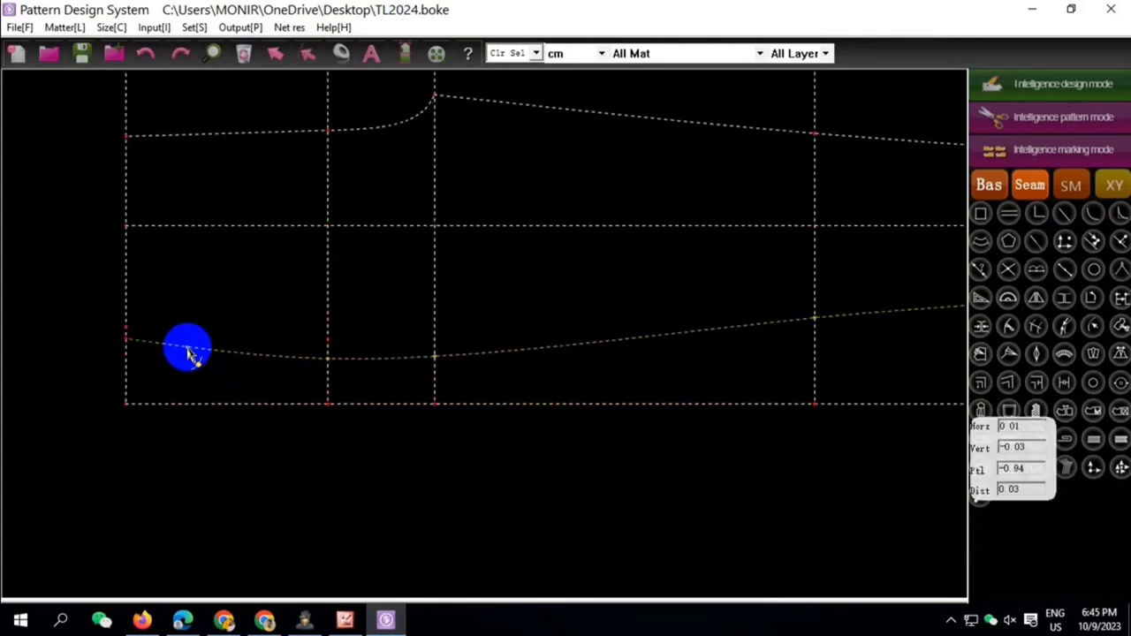
right_click(221, 327)
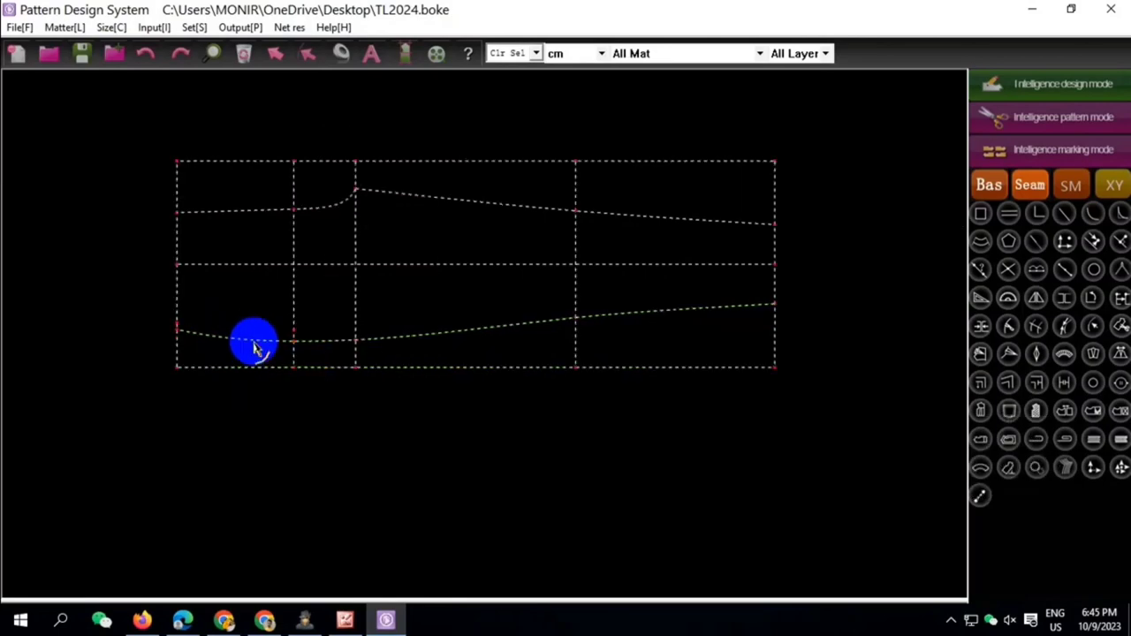
click(346, 620)
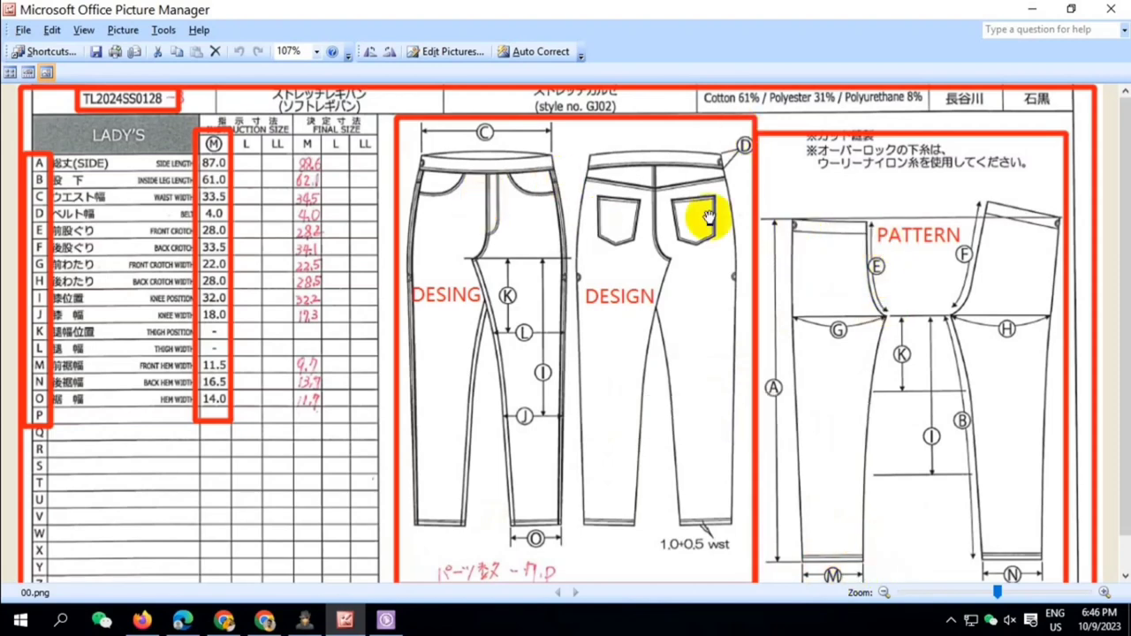
Go back to the TL2024.boke trouser draft after checking the spec sheet
click(385, 620)
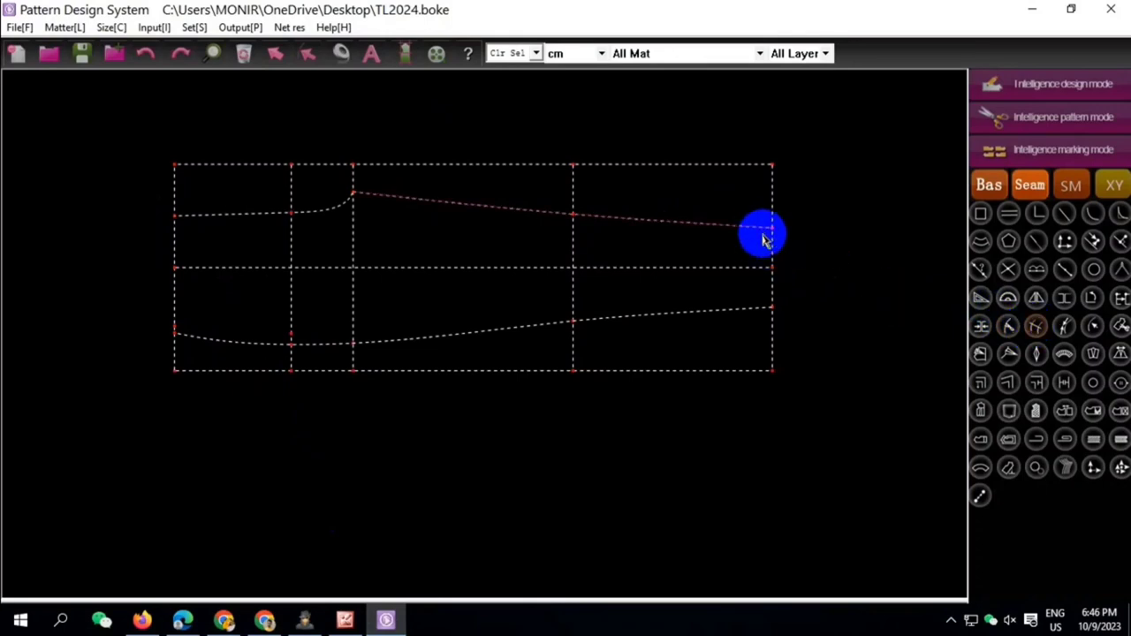
Trim the vertical lines above the waist curve and below the lower curve
click(353, 226)
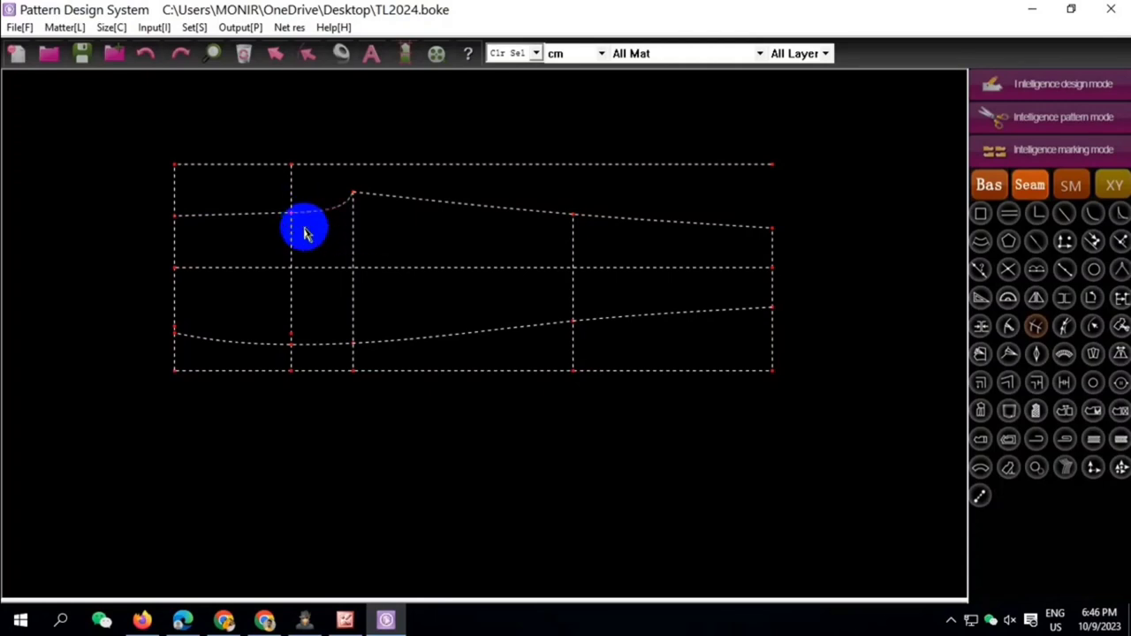
click(294, 244)
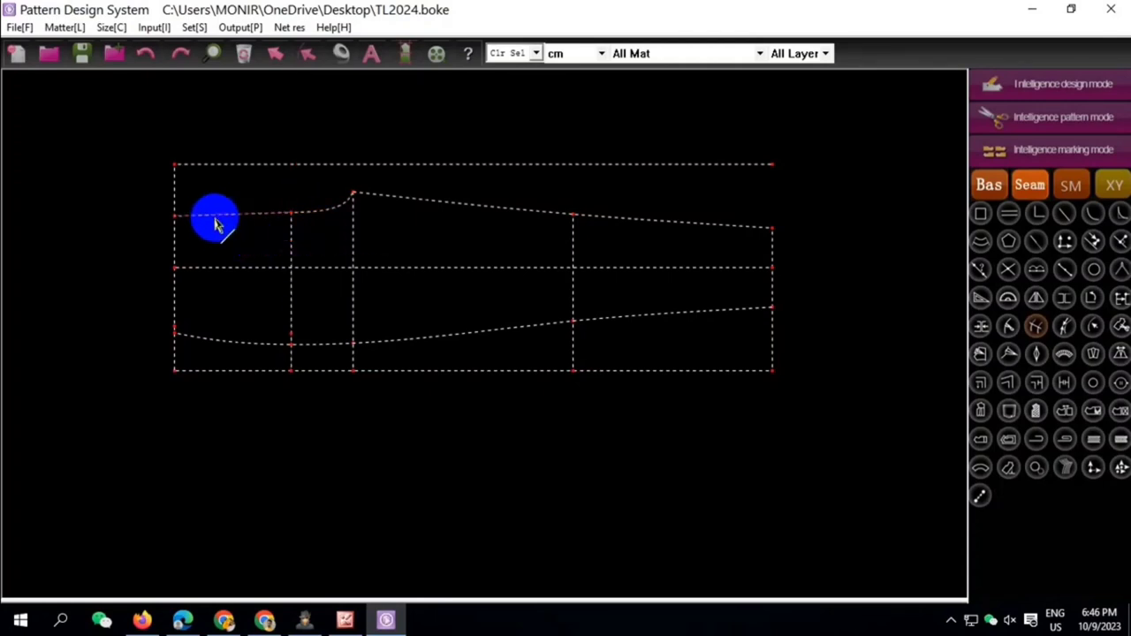
click(177, 239)
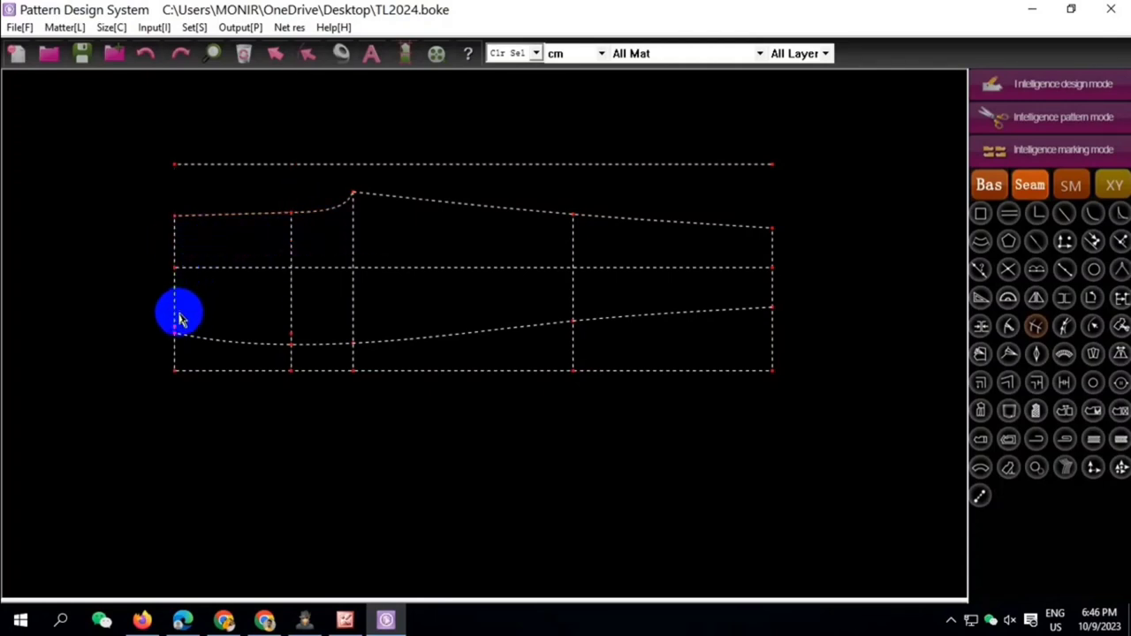
click(203, 341)
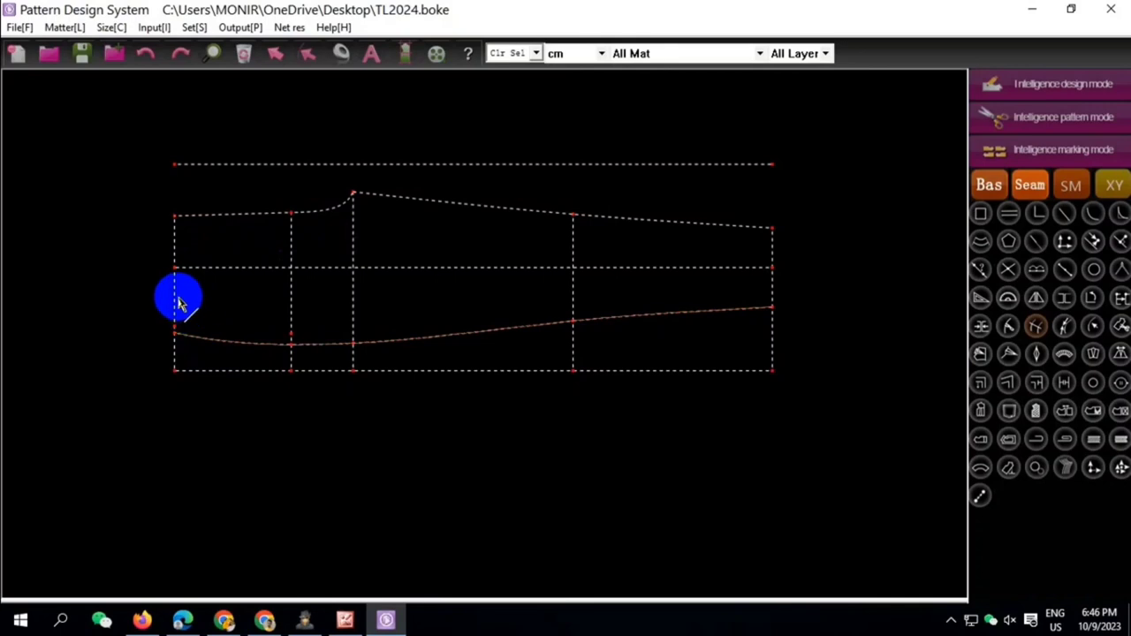
click(292, 297)
click(354, 309)
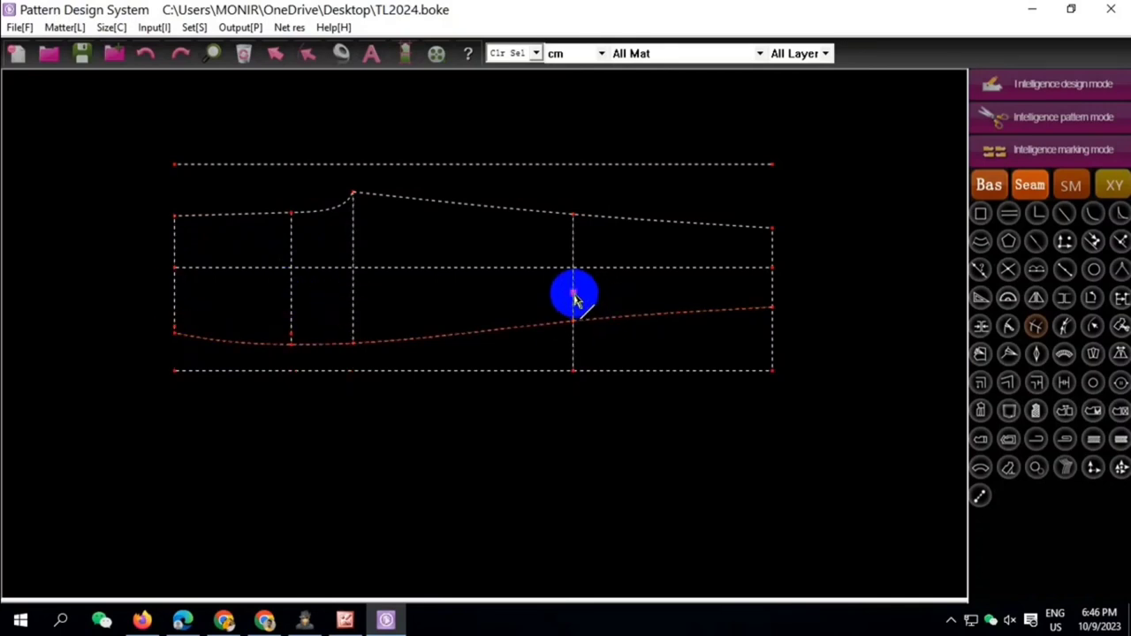
click(574, 299)
click(775, 295)
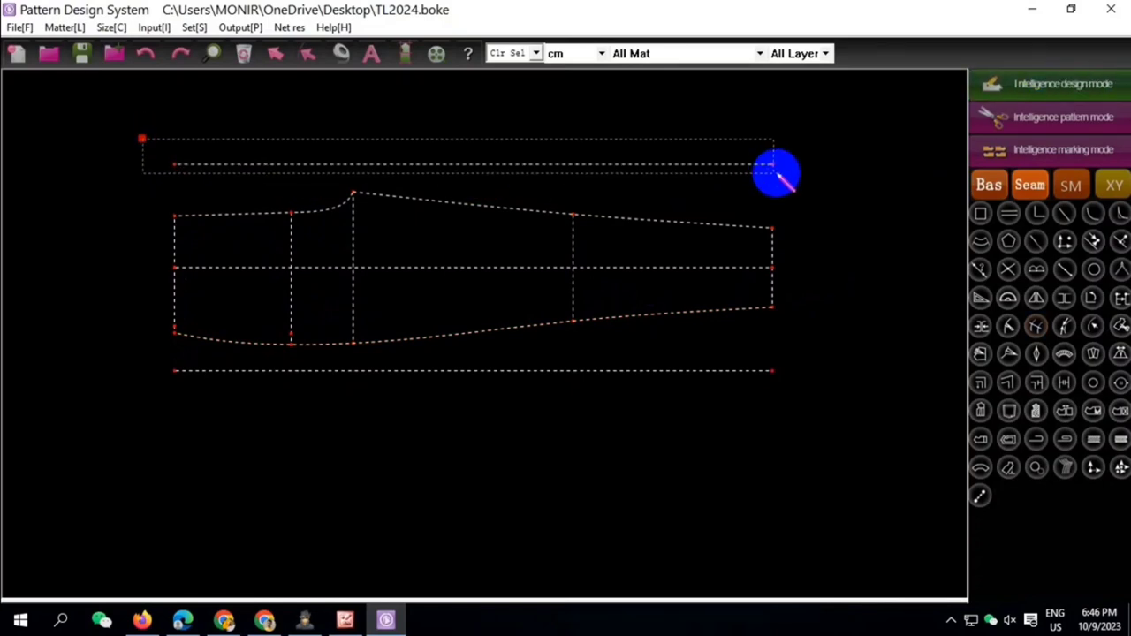
Delete the top and bottom horizontal frame lines
click(777, 179)
click(749, 369)
right_click(751, 420)
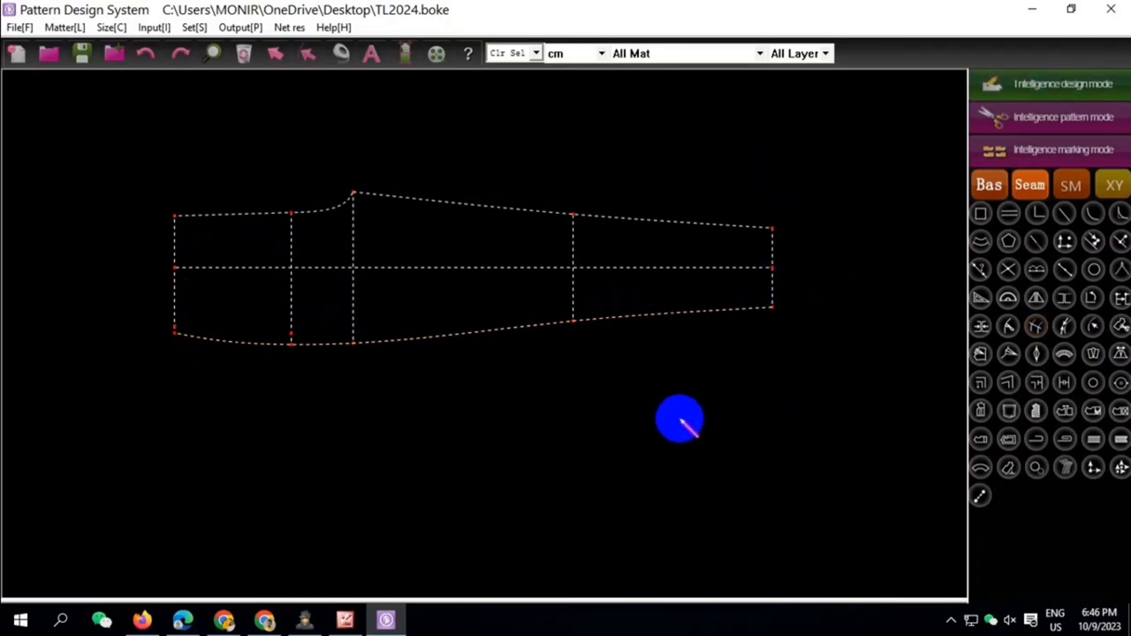
Draw a straight line from the waist curve's peak to the top-left corner point
scroll(503, 212, down, 1)
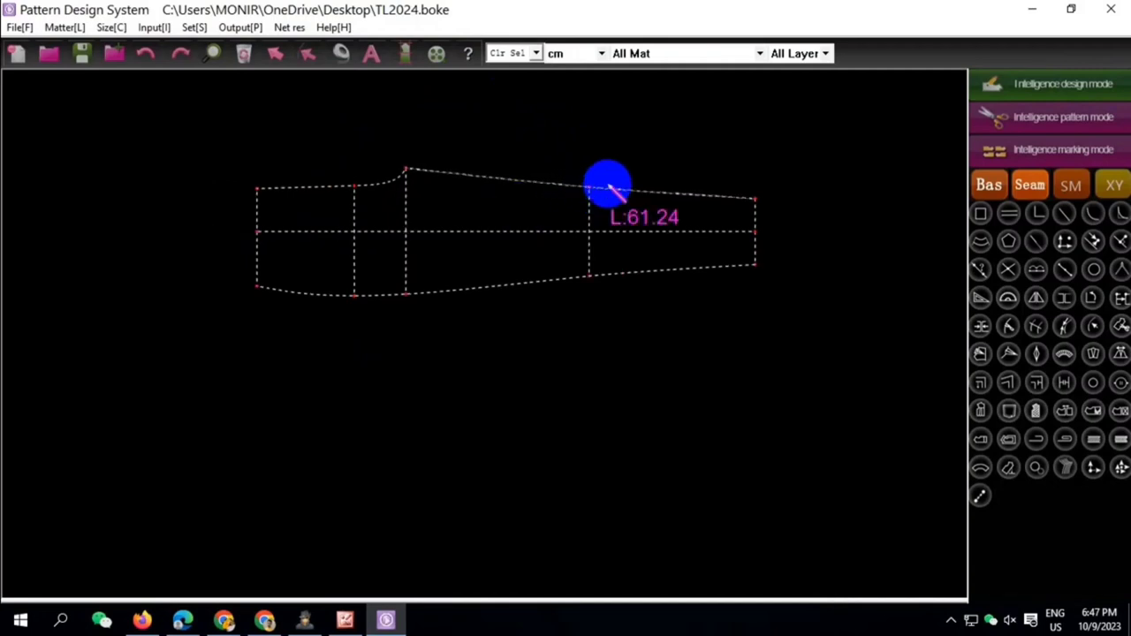
click(406, 171)
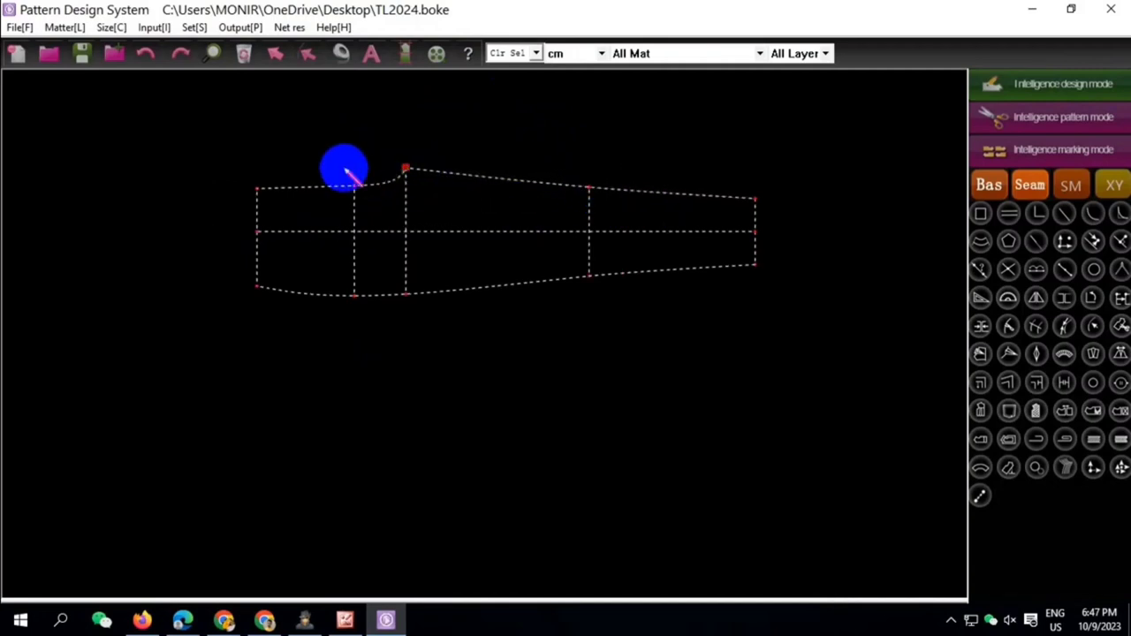
scroll(256, 188, up, 1)
scroll(253, 181, up, 1)
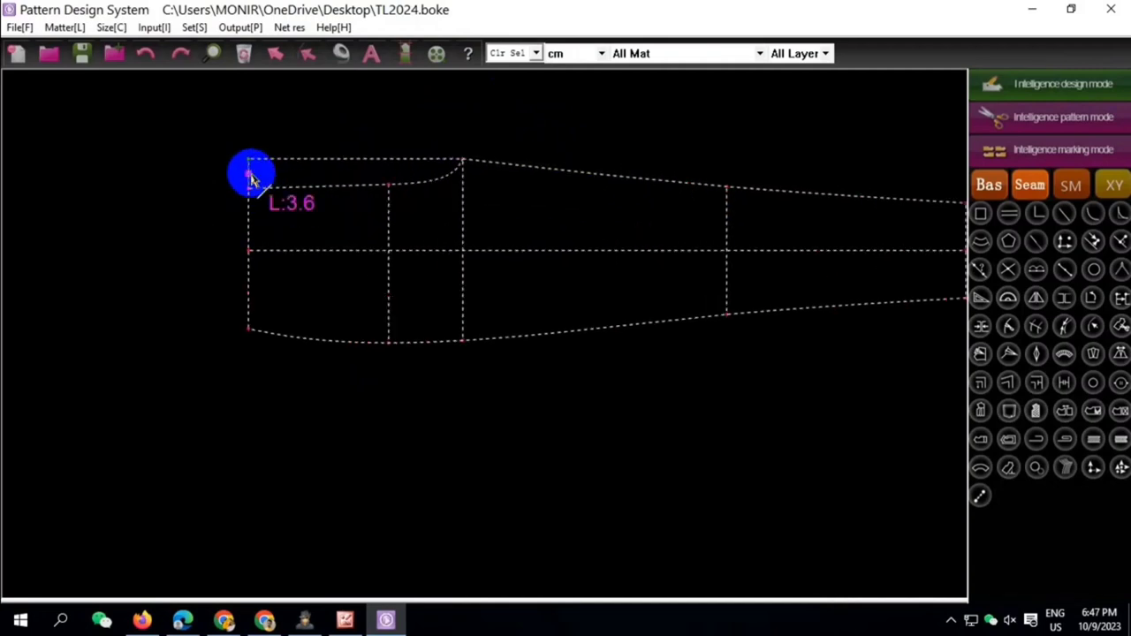
scroll(253, 181, down, 1)
scroll(256, 183, down, 1)
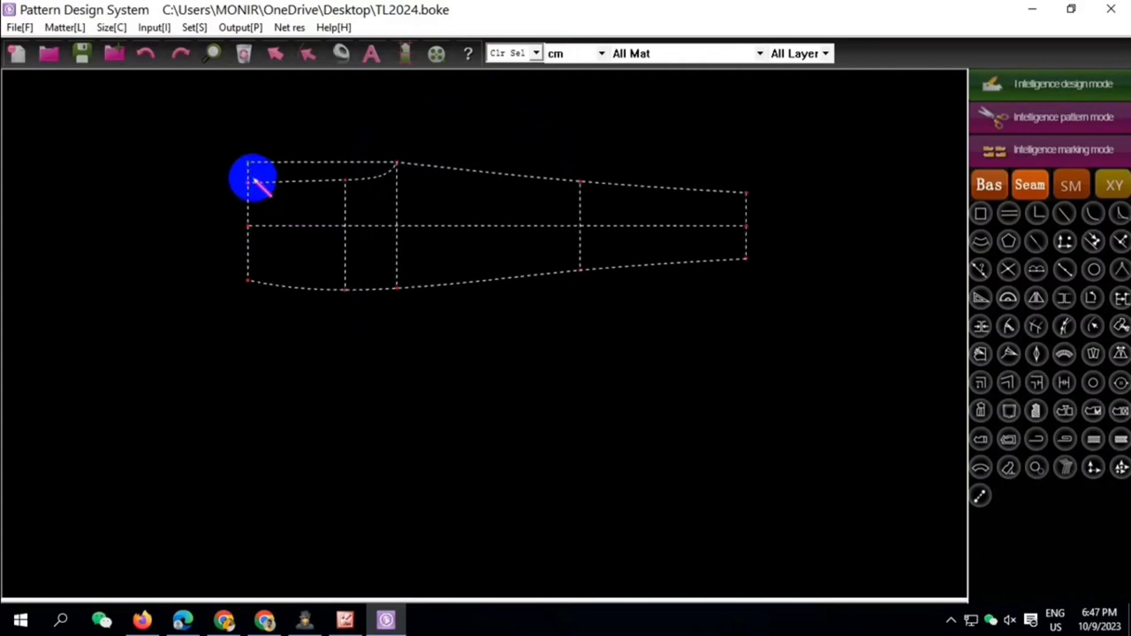
click(249, 175)
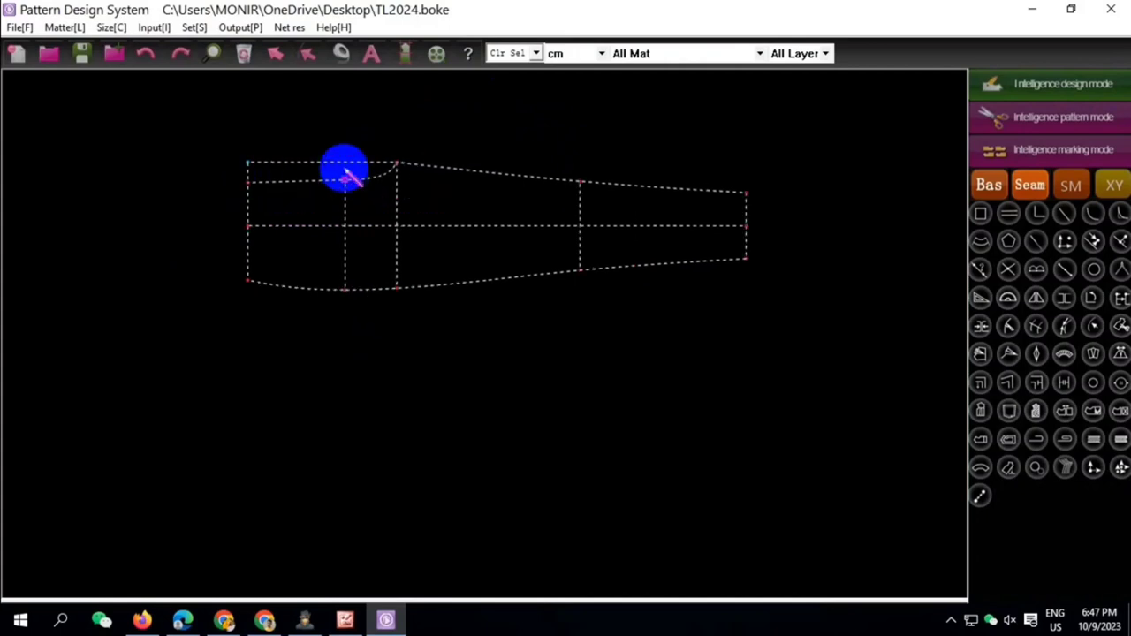
scroll(345, 172, up, 1)
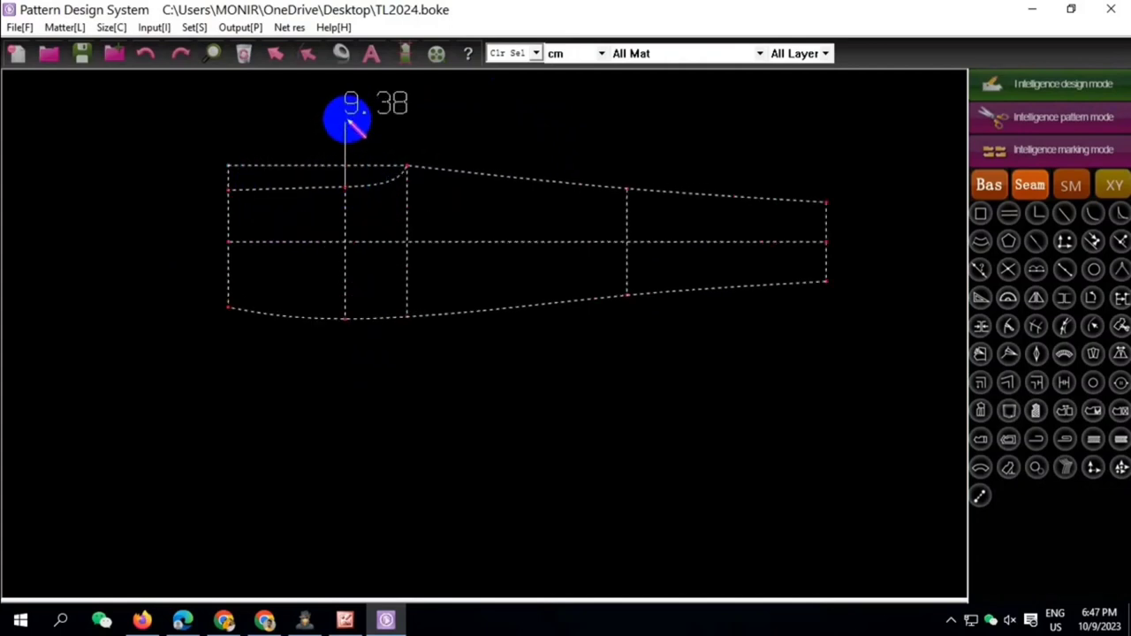
scroll(345, 182, up, 1)
Raise the marked point by an offset of 0.1
right_click(341, 190)
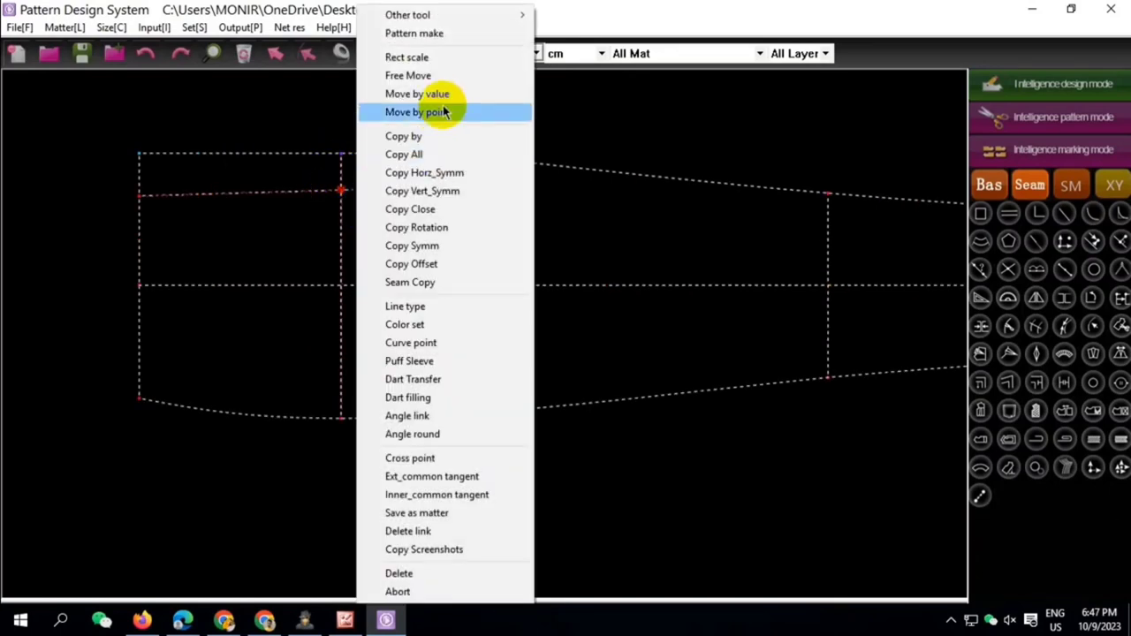
click(438, 94)
text(.1)
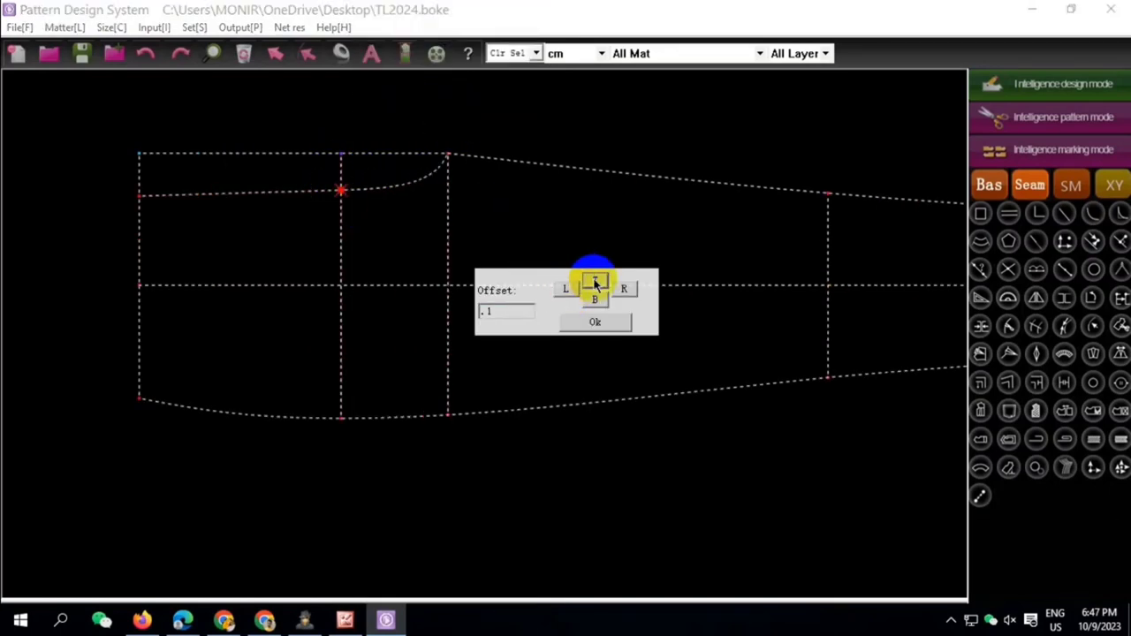
click(594, 283)
Finish the curve so it sweeps up into the top corner of the trouser front
scroll(398, 194, up, 1)
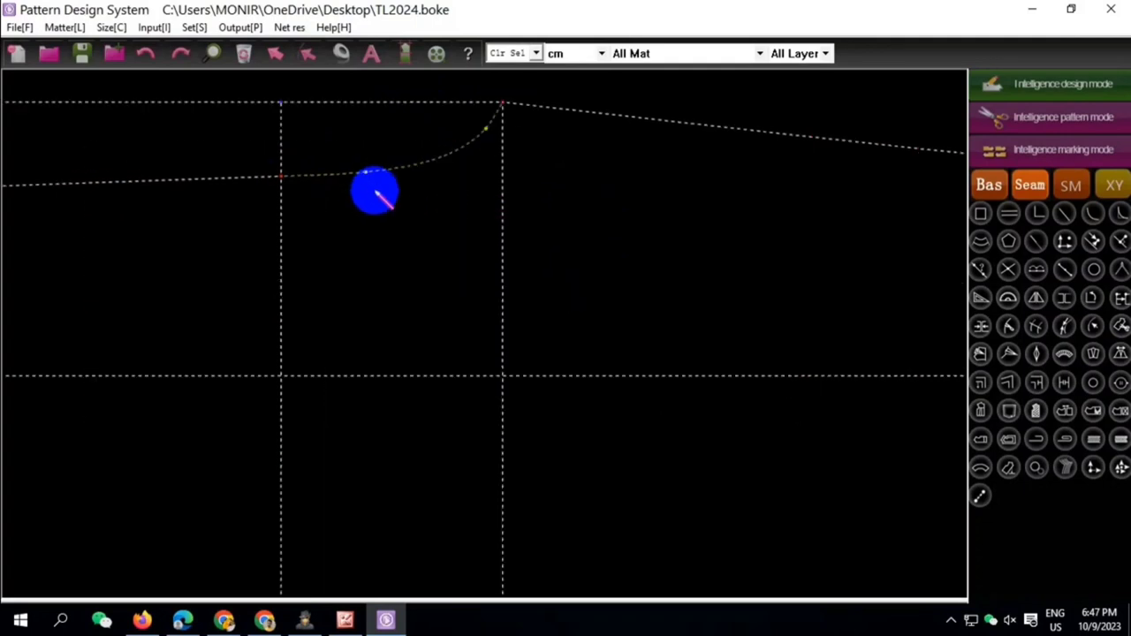
scroll(419, 220, down, 2)
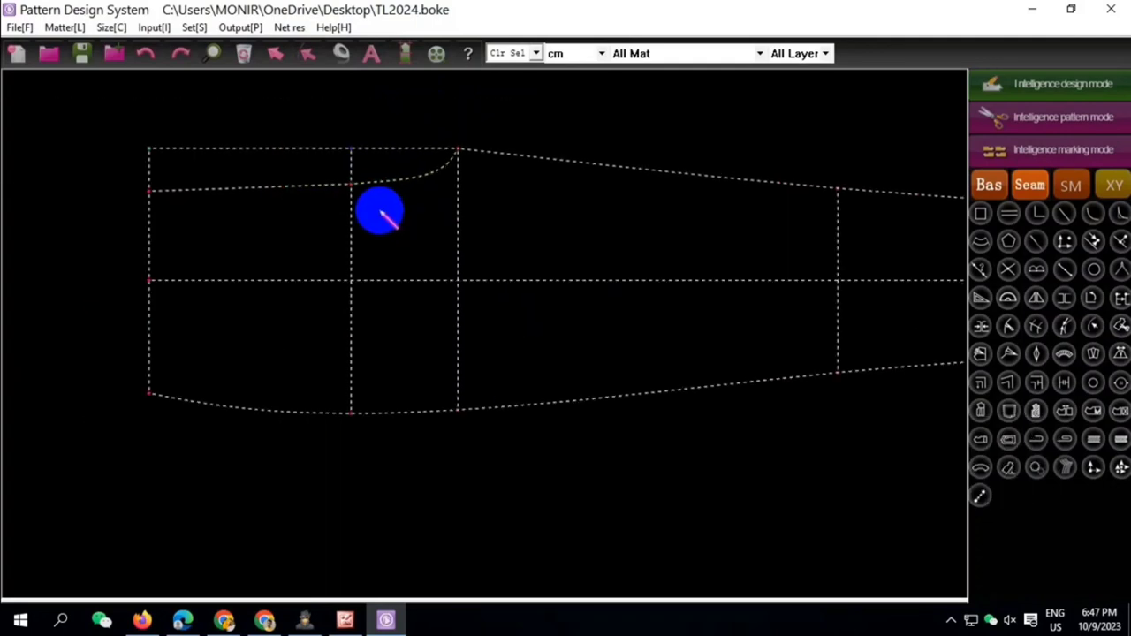
scroll(405, 200, up, 1)
scroll(395, 183, up, 2)
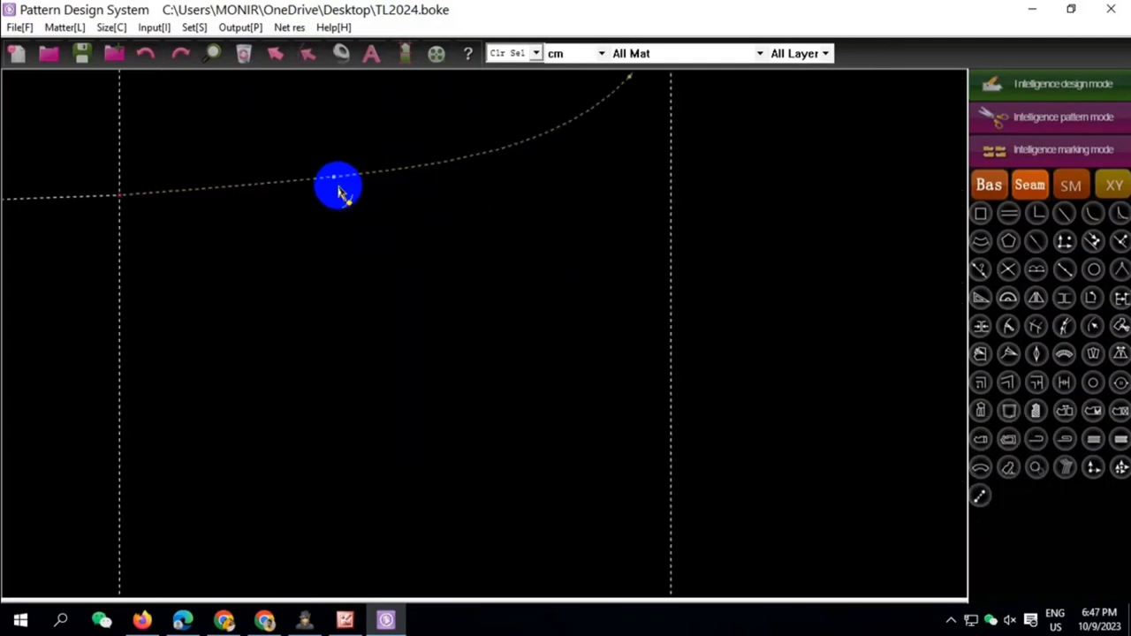
scroll(402, 234, down, 1)
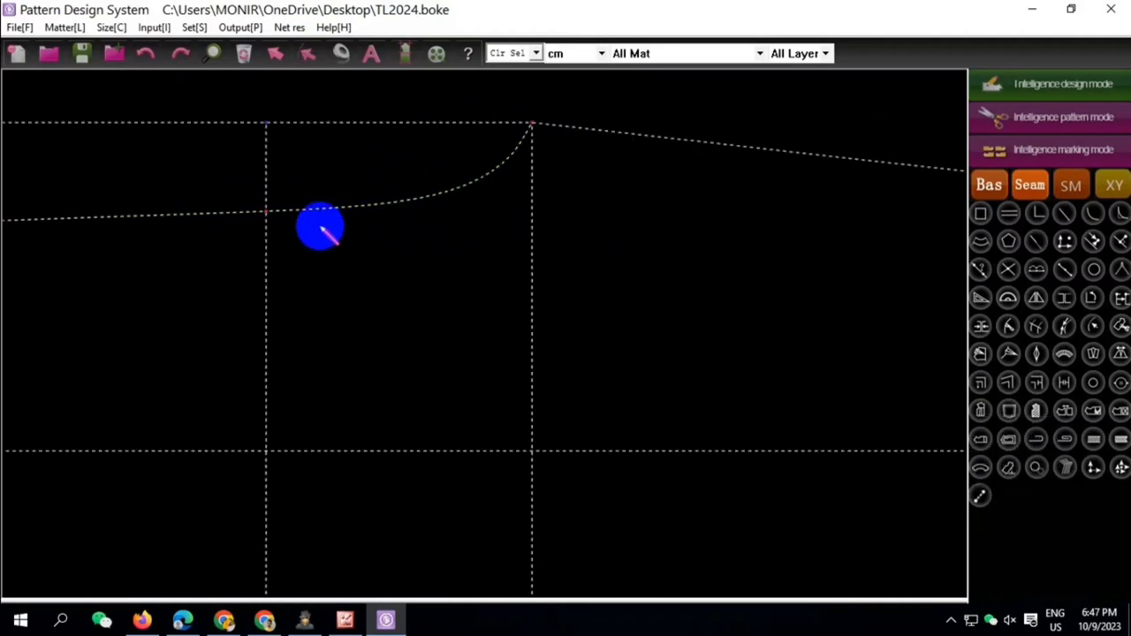
scroll(320, 227, down, 1)
scroll(353, 205, down, 1)
right_click(345, 203)
scroll(365, 206, down, 1)
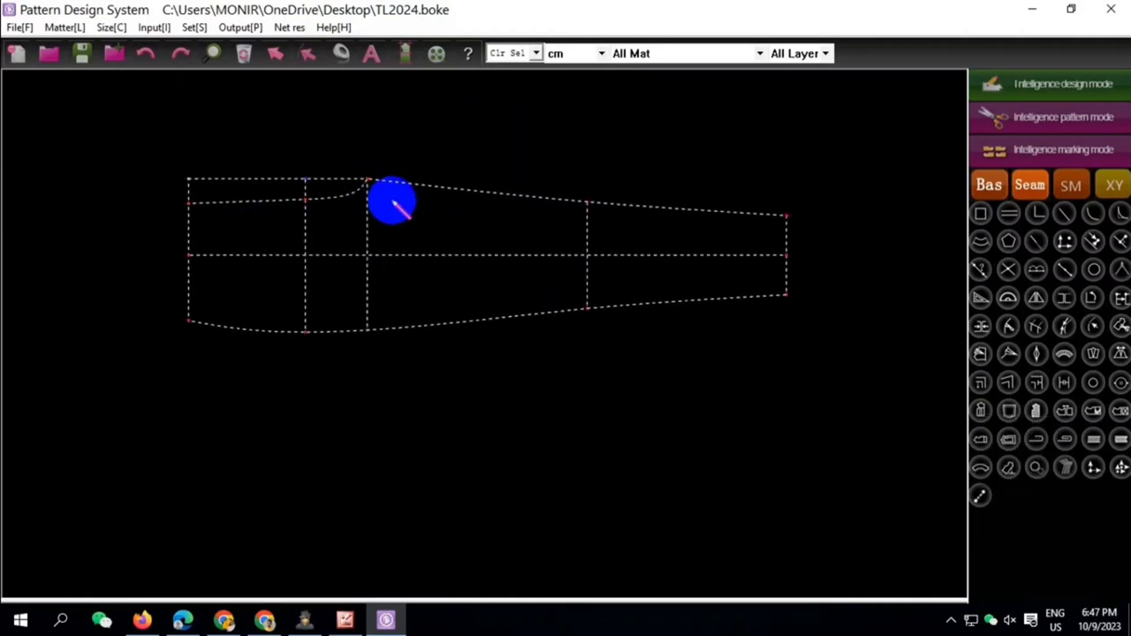
scroll(391, 200, up, 1)
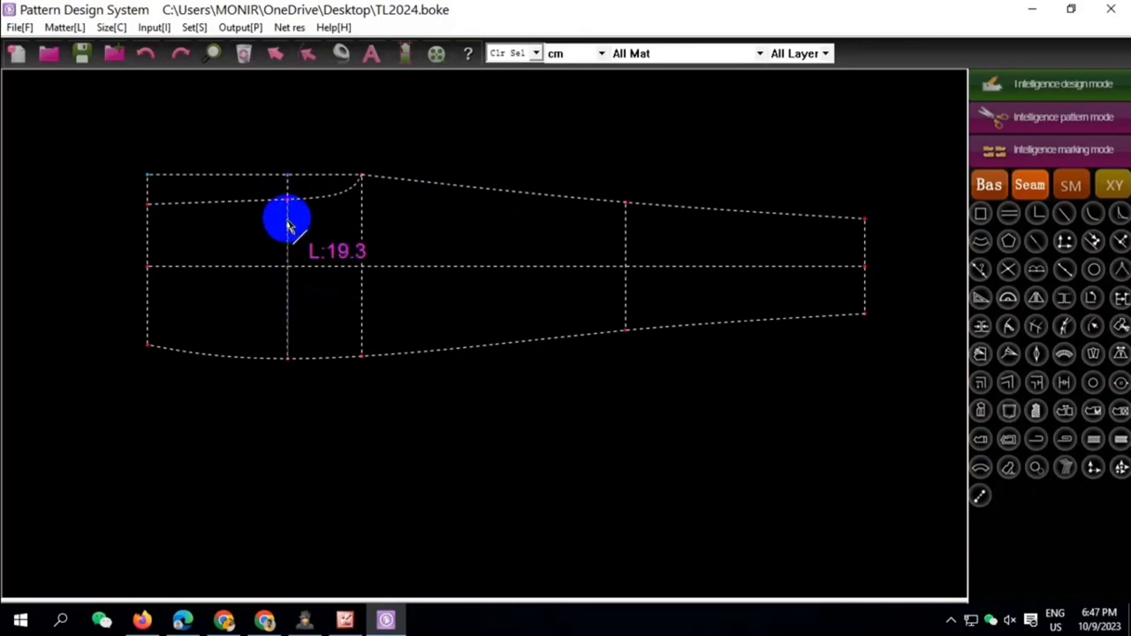
Offset the vertical line's bottom point so it meets the lower curve
right_click(287, 358)
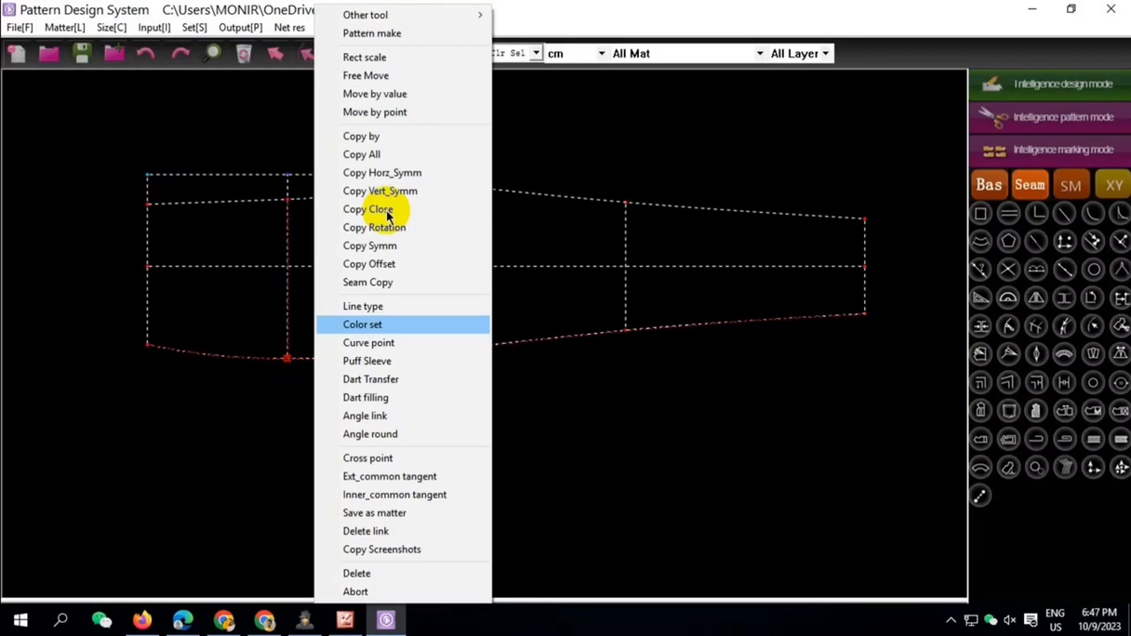
click(389, 94)
click(595, 280)
key(Return)
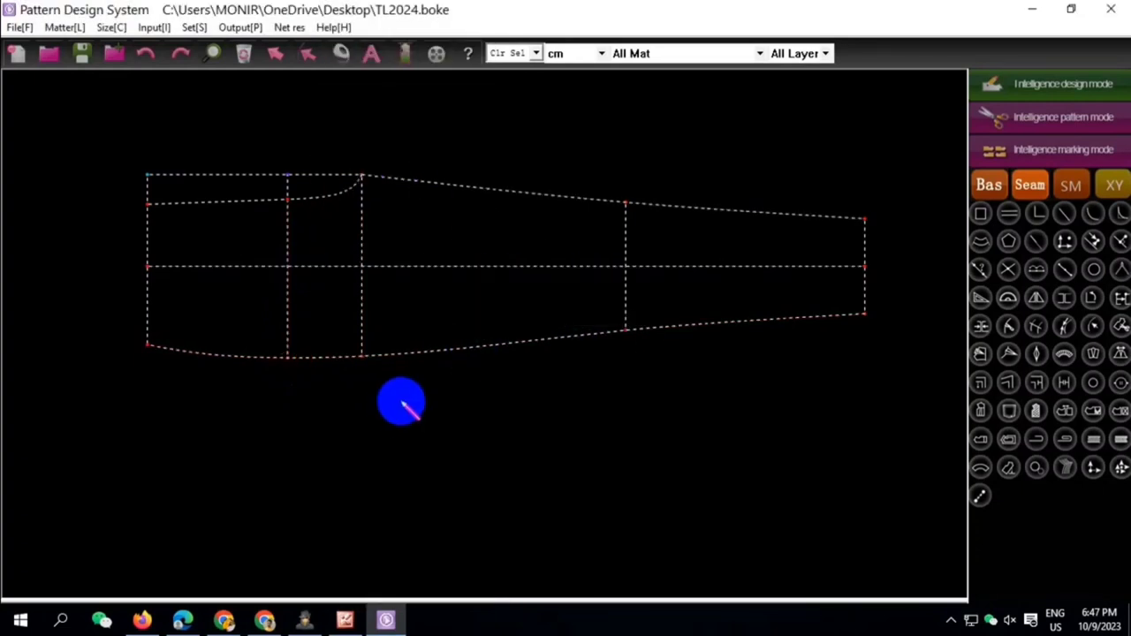
click(362, 351)
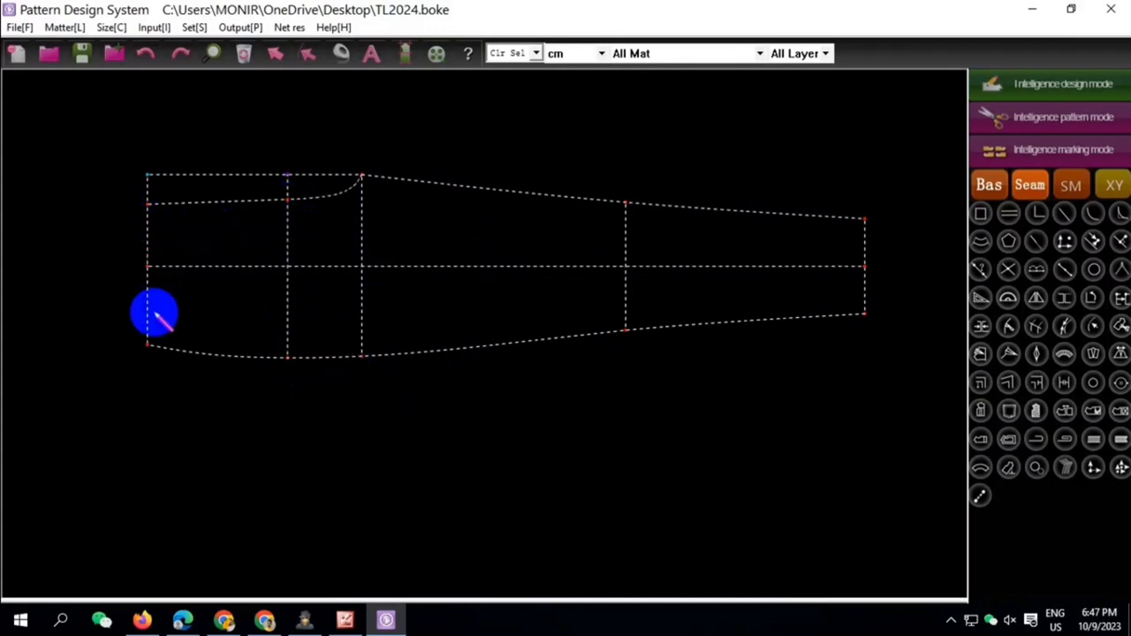
Shift the three left-edge points by 0.5
drag(129, 205, 166, 382)
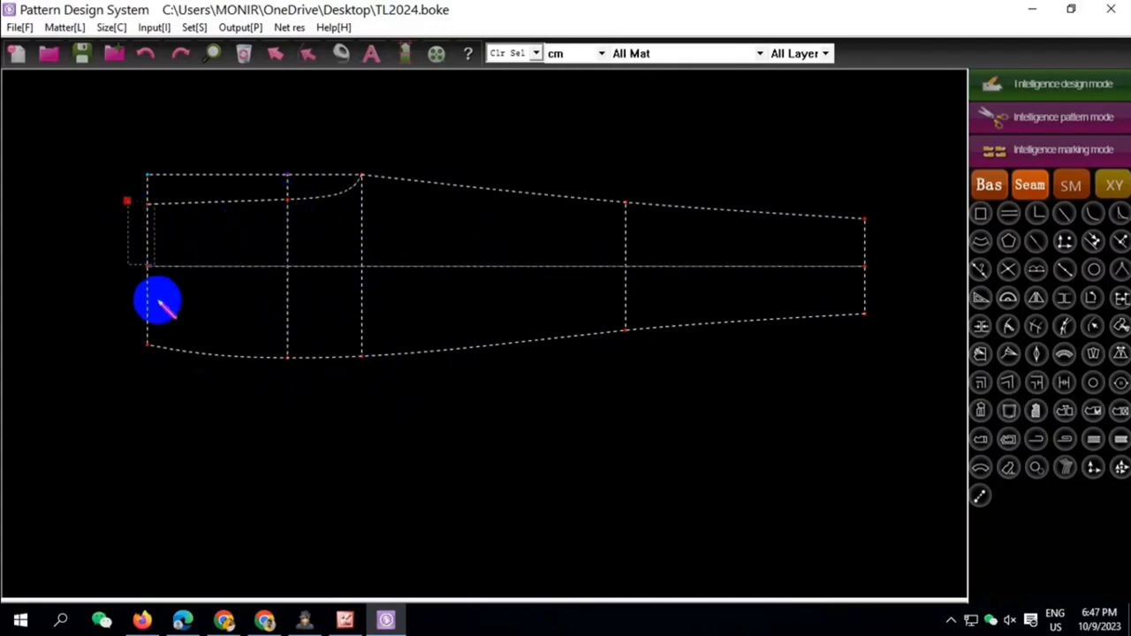
right_click(166, 381)
click(265, 94)
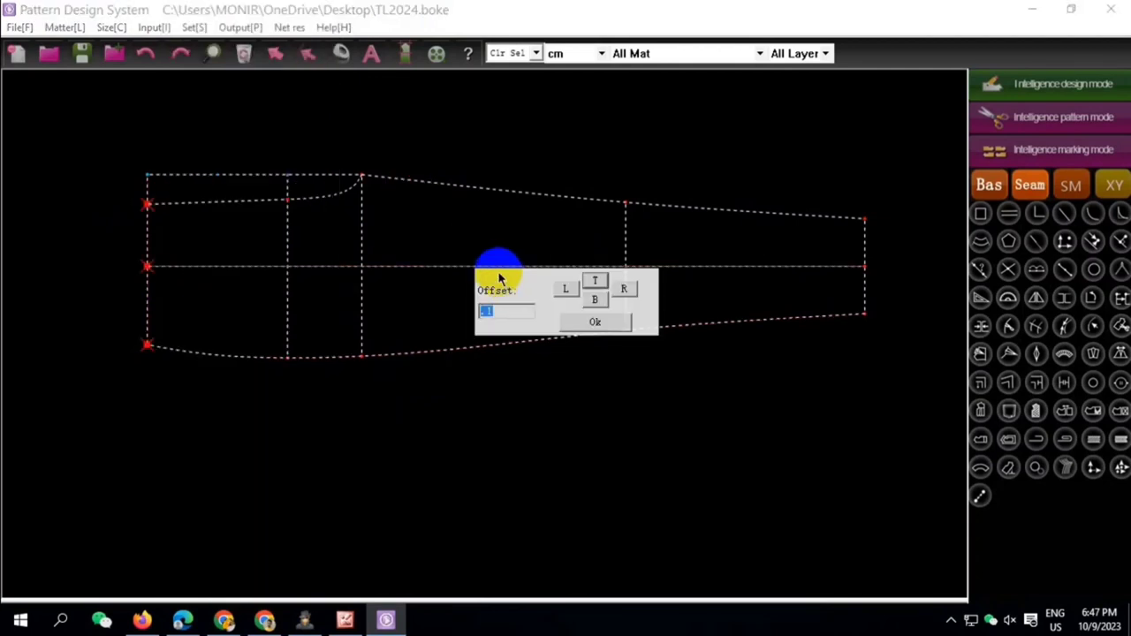
text(.5)
click(596, 303)
right_click(279, 397)
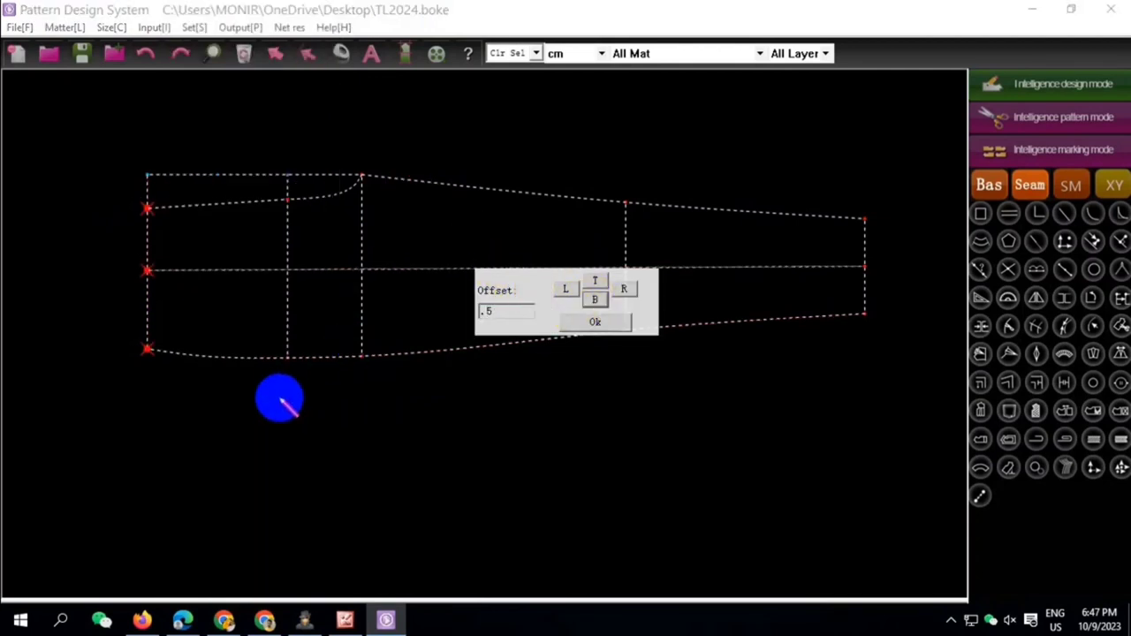
click(198, 360)
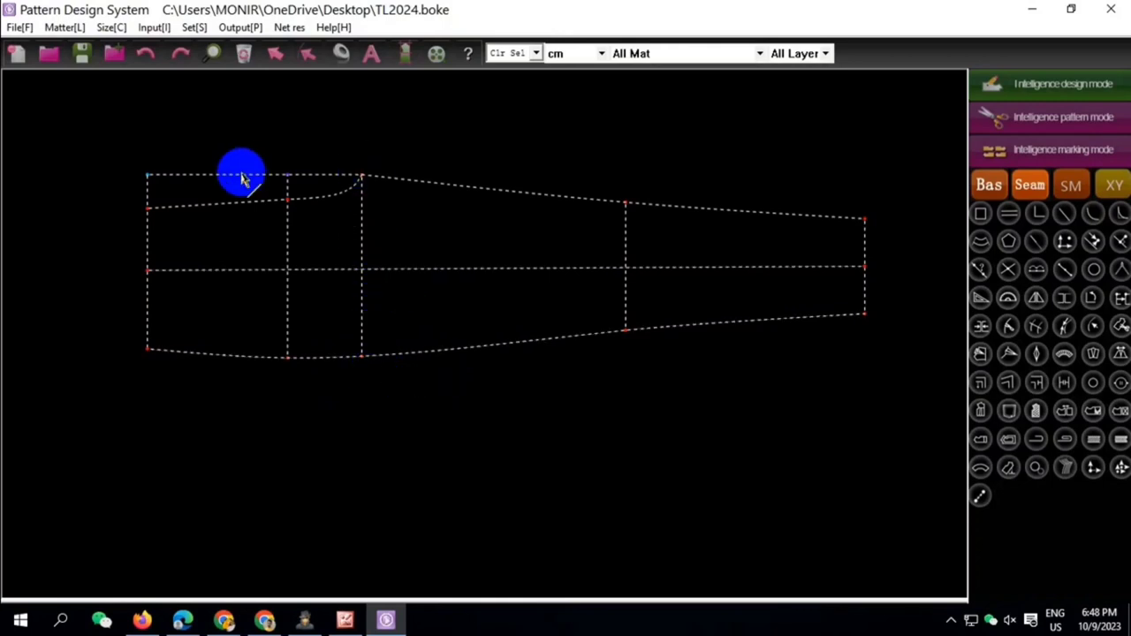
Delete the front pattern's top line and the horizontal centre line across the piece
drag(243, 177, 367, 228)
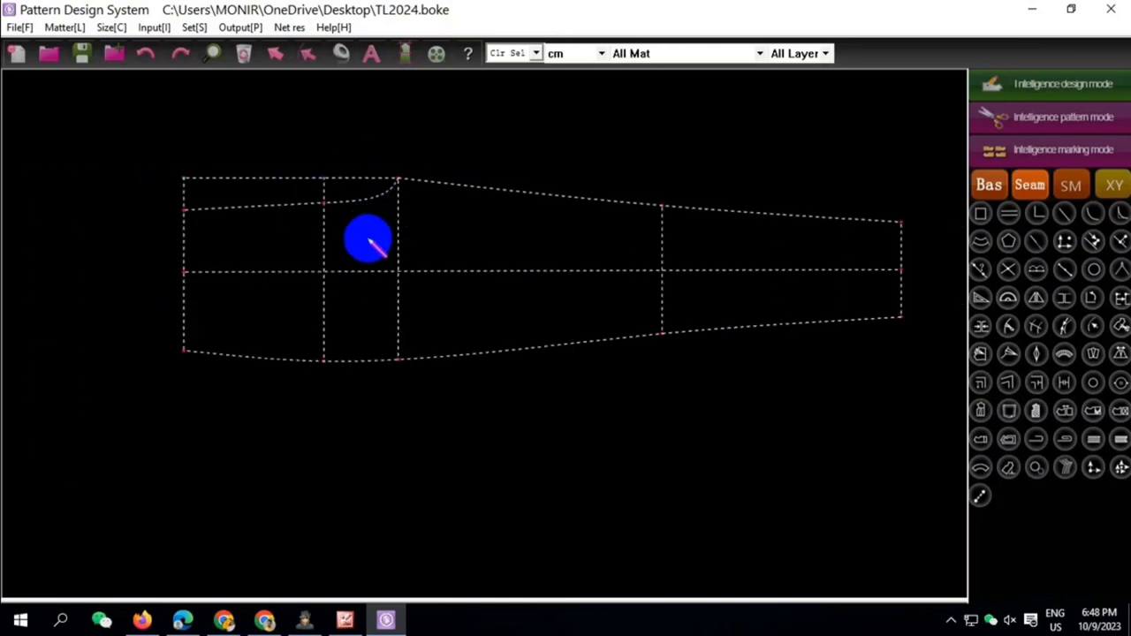
scroll(245, 197, up, 1)
drag(126, 162, 374, 189)
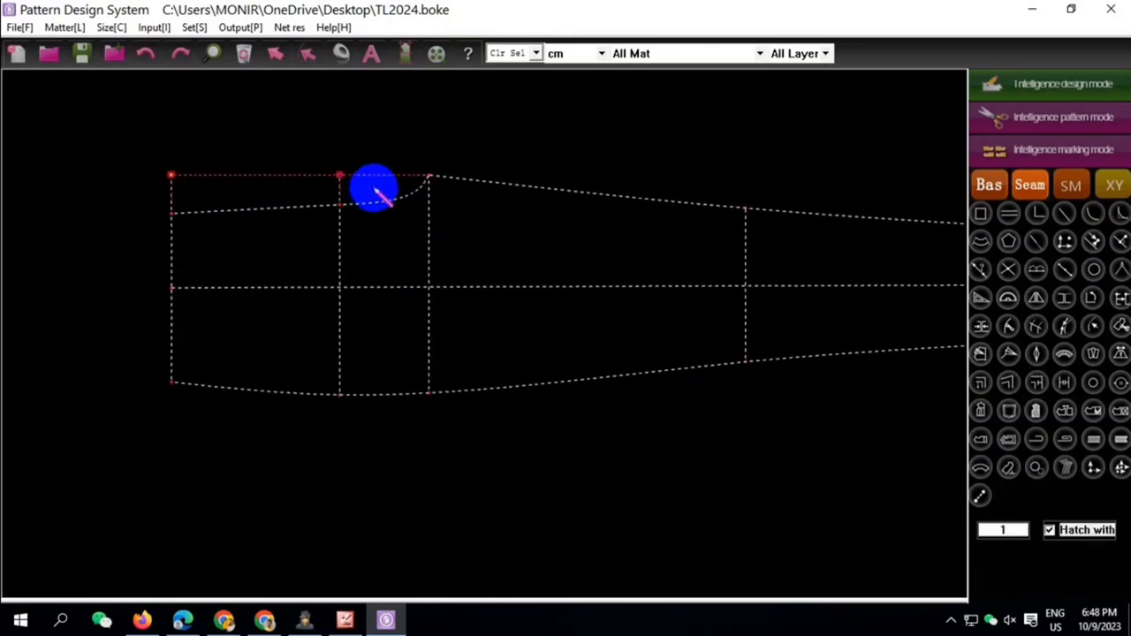
right_click(380, 185)
scroll(343, 217, up, 3)
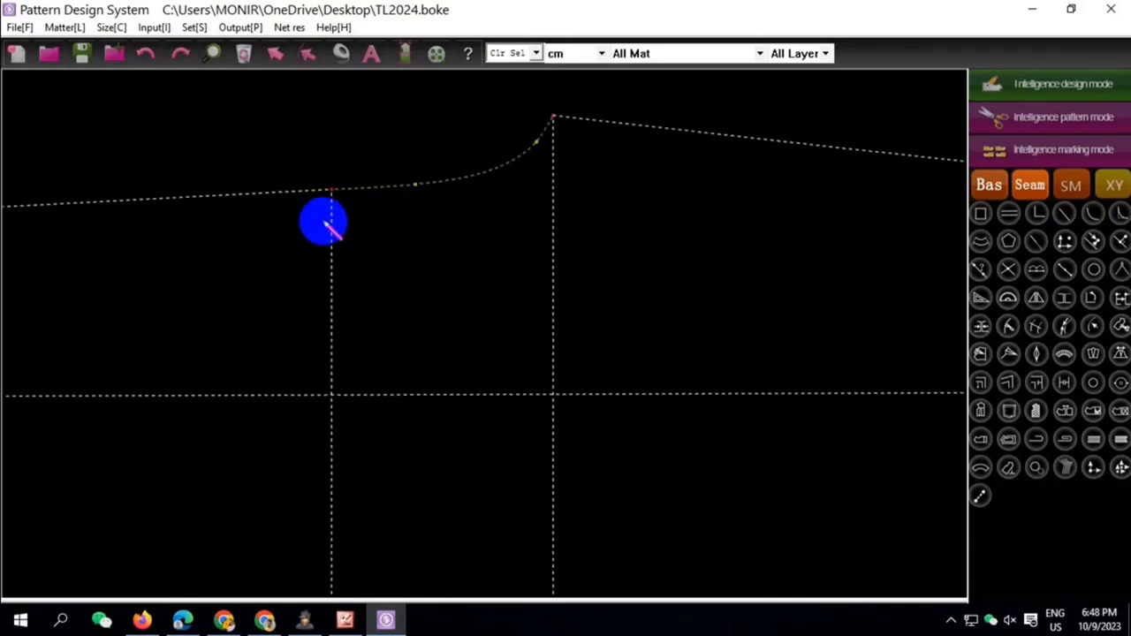
scroll(376, 189, down, 3)
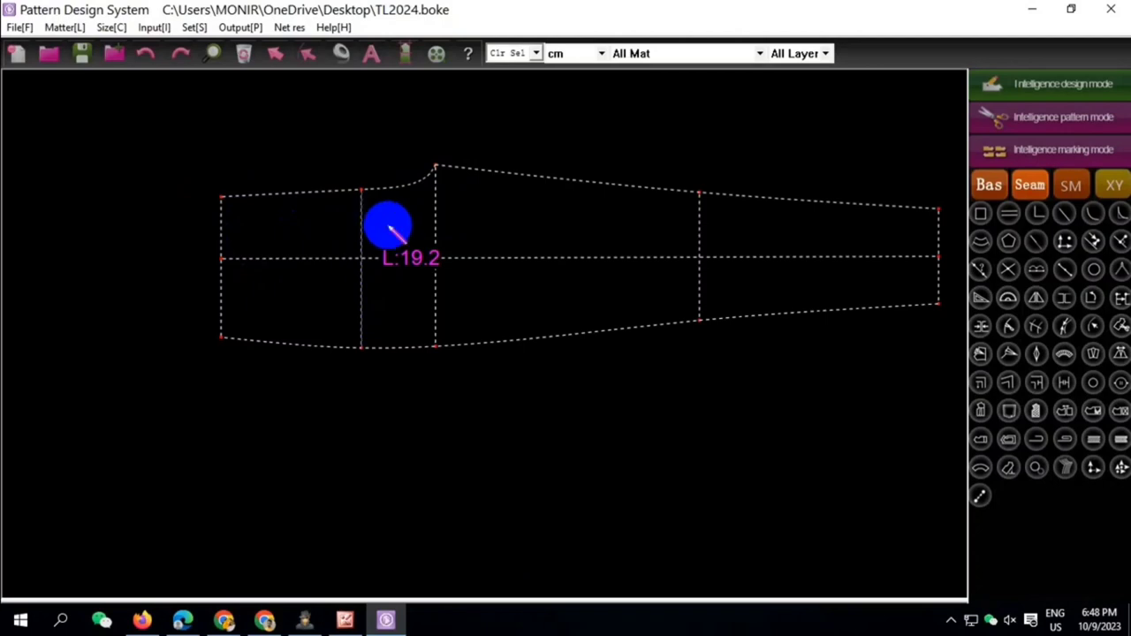
scroll(436, 209, down, 1)
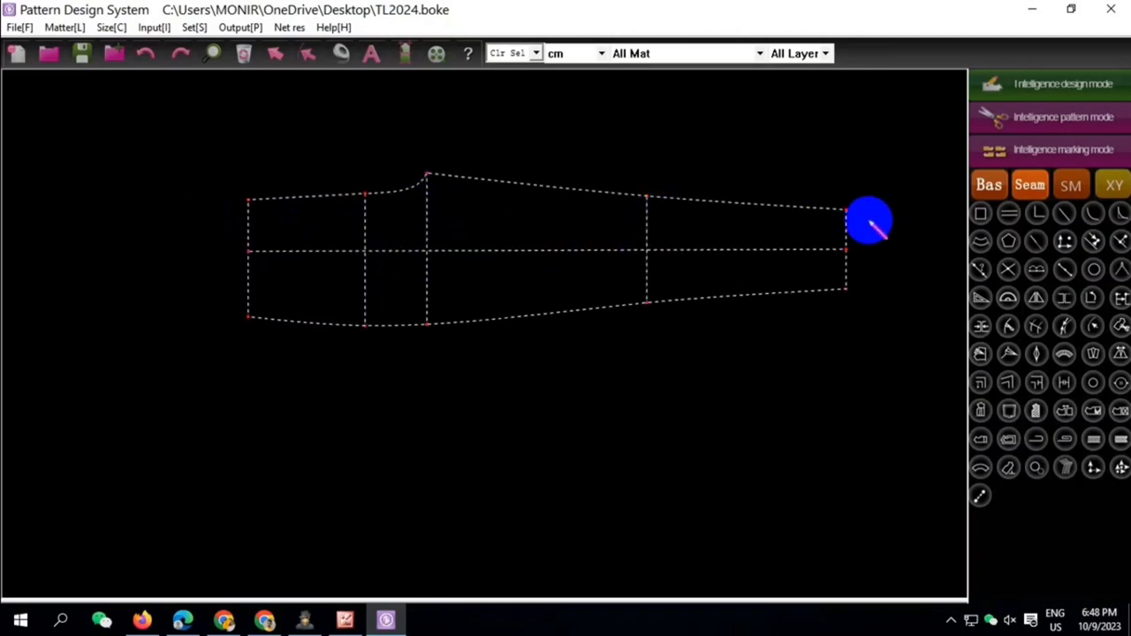
click(689, 251)
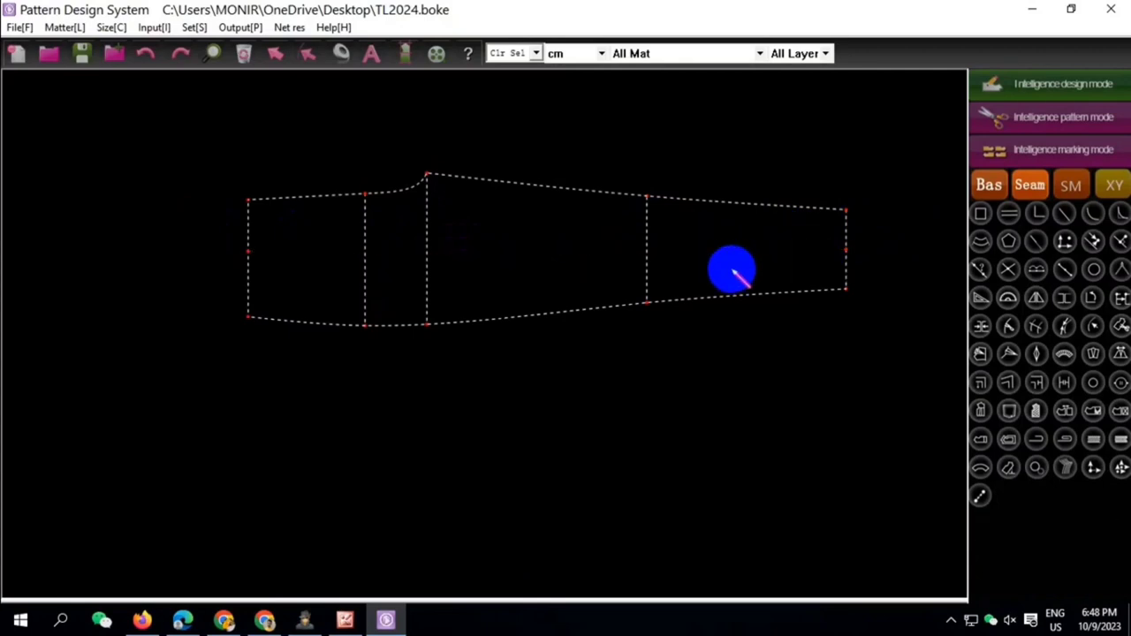
Move the selected right end of the pattern down by an offset of 1.5
click(440, 180)
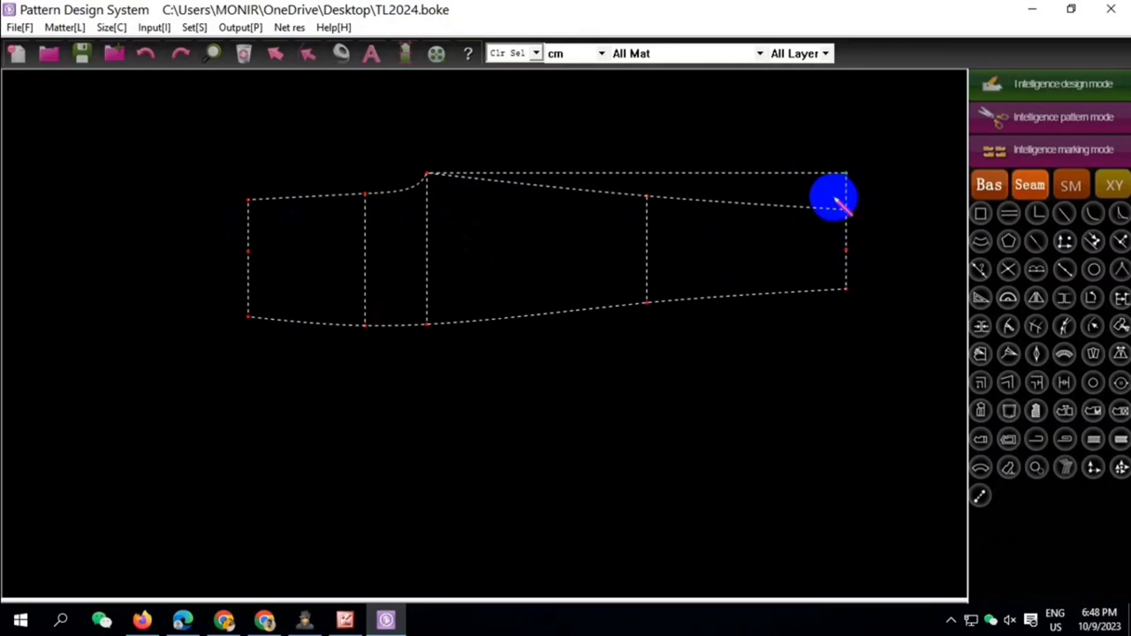
drag(816, 194, 858, 321)
right_click(858, 320)
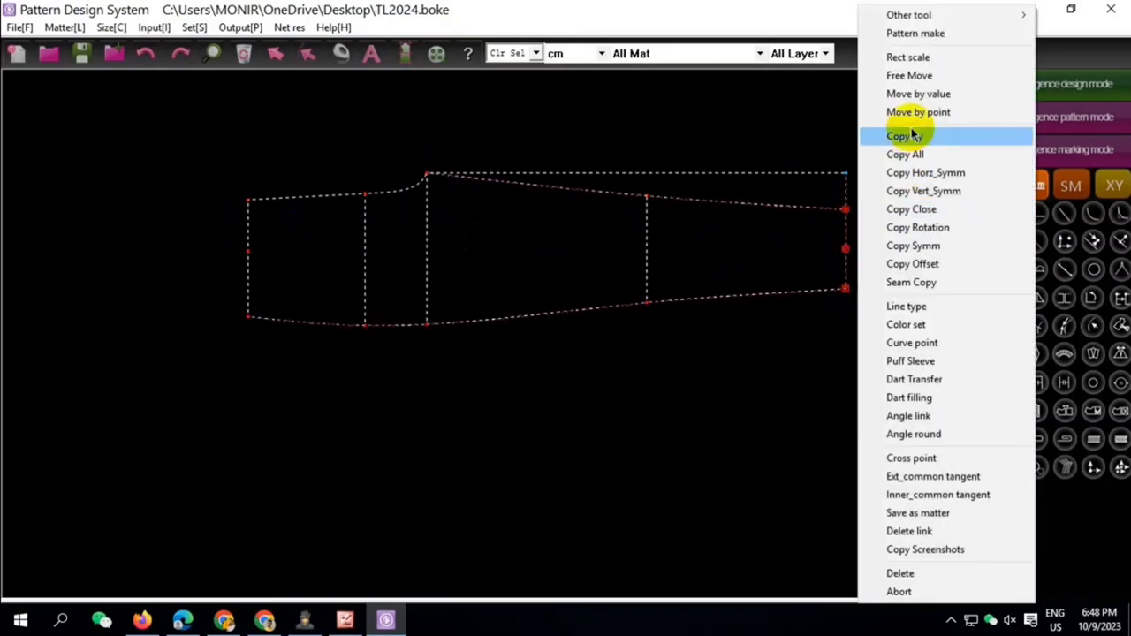
click(915, 97)
text(5)
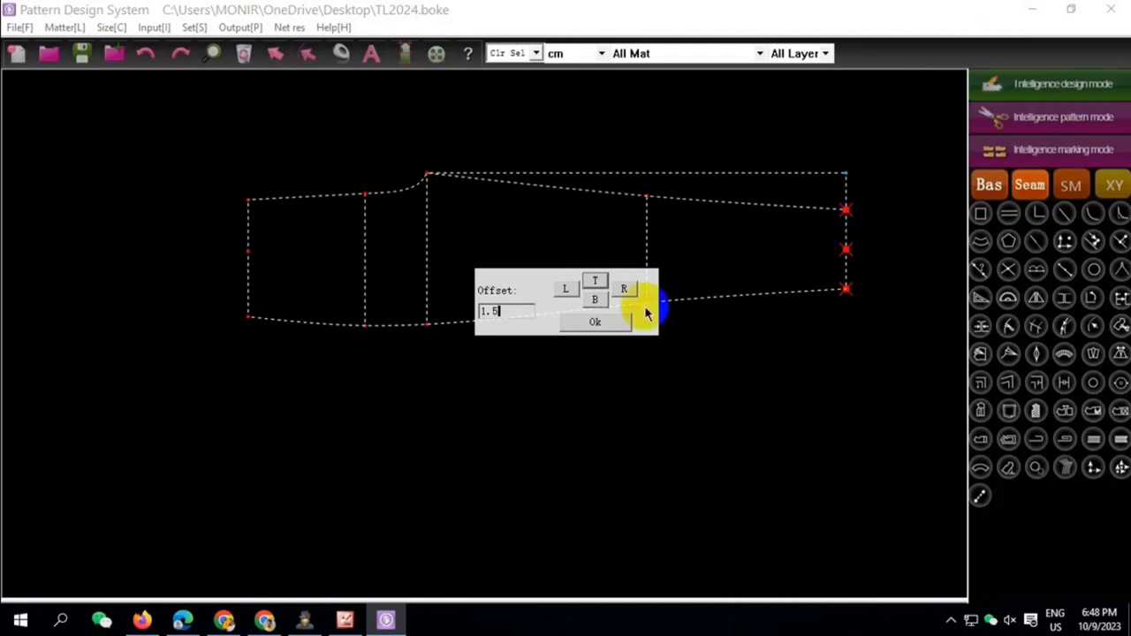
click(595, 300)
key(Return)
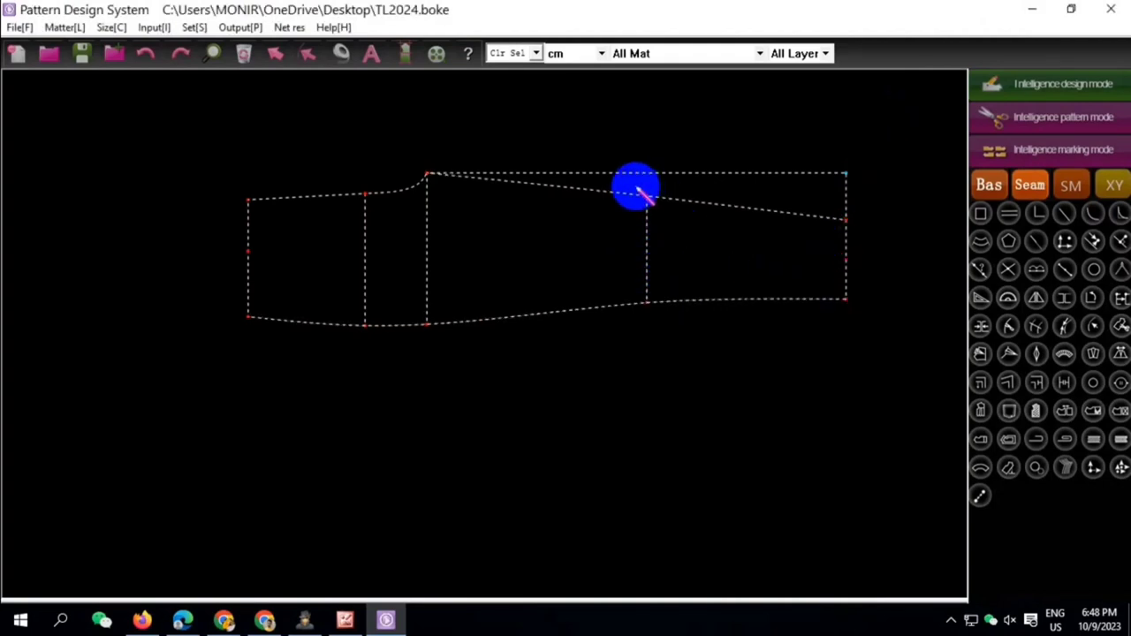
Apply an exact offset to the selected points, then try moving the midpoint vertex and undo it
scroll(636, 189, up, 2)
right_click(691, 394)
click(758, 98)
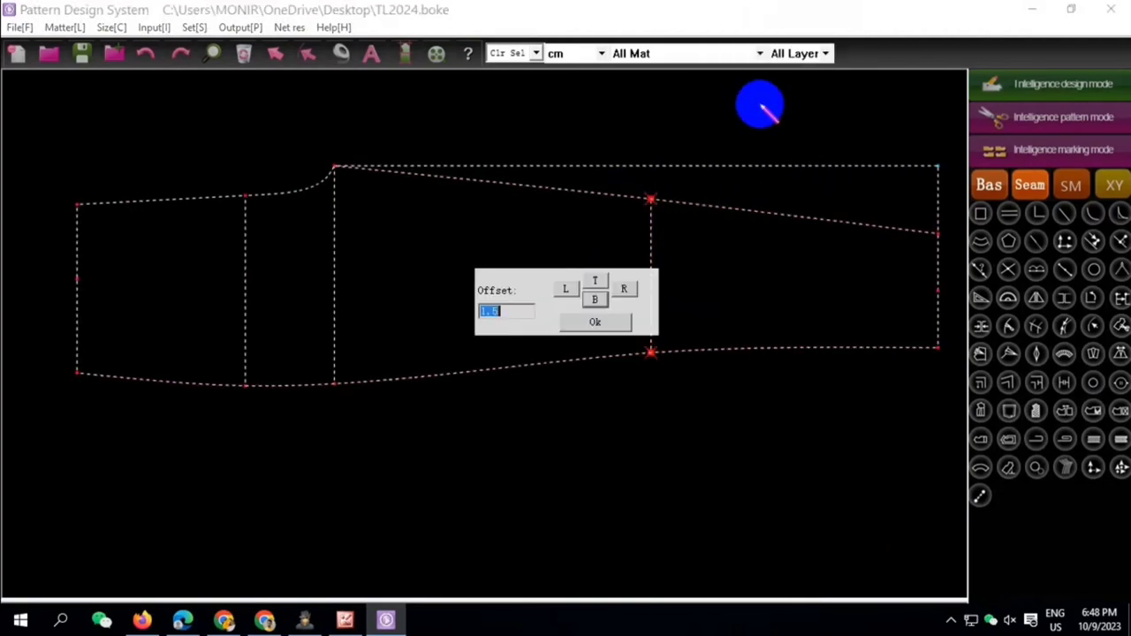
text(1)
key(Return)
scroll(486, 199, down, 2)
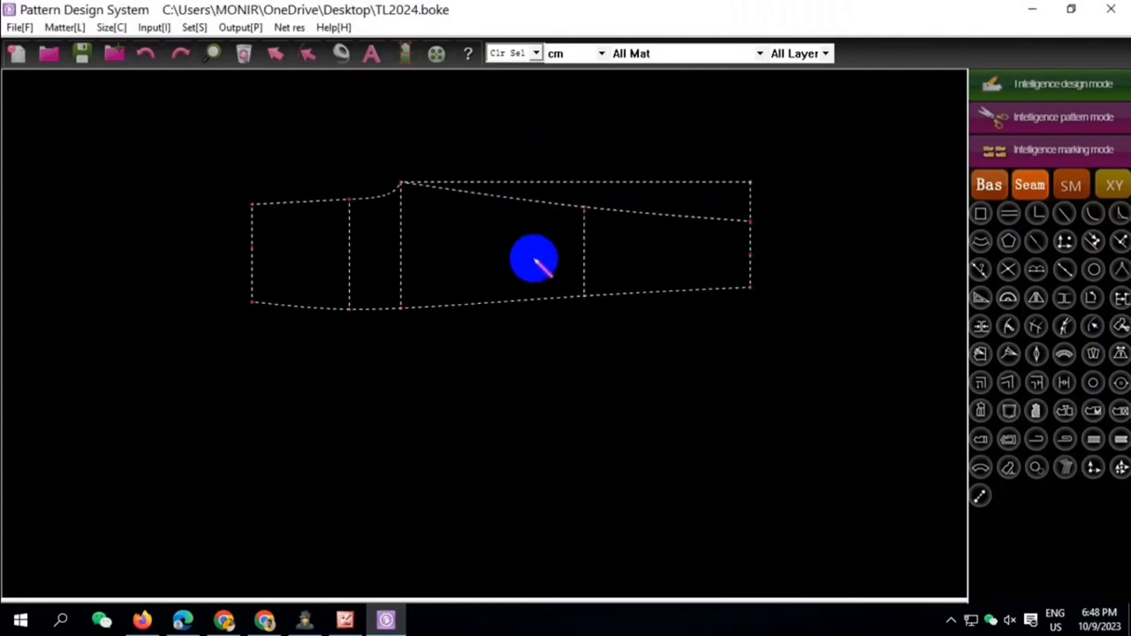
scroll(525, 324, down, 1)
scroll(682, 242, up, 1)
scroll(684, 243, up, 2)
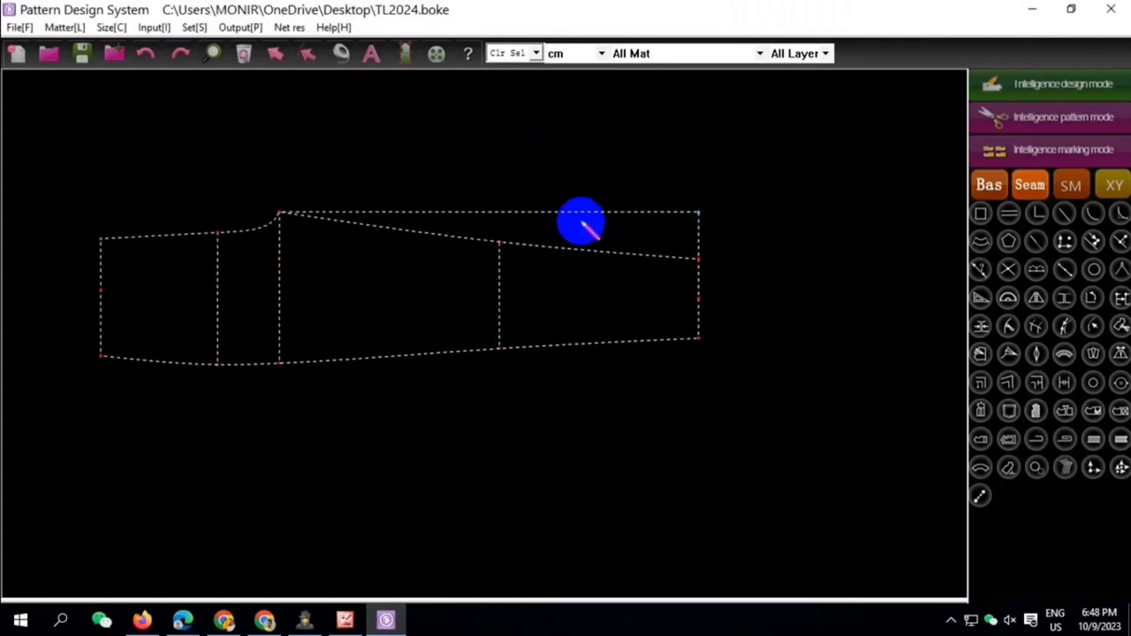
click(499, 244)
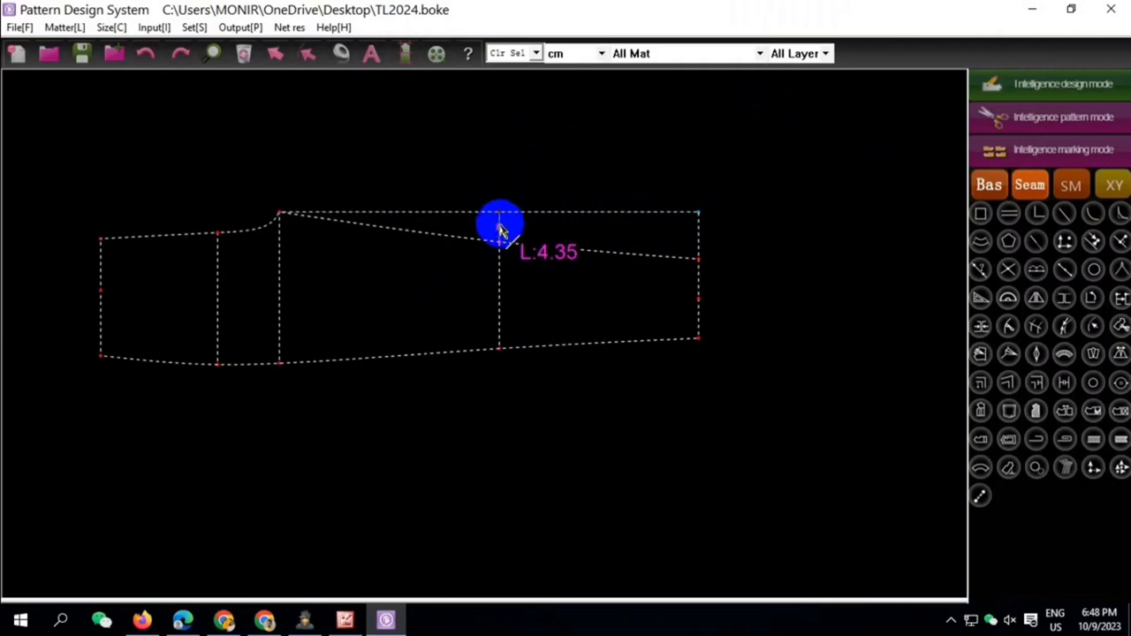
click(537, 225)
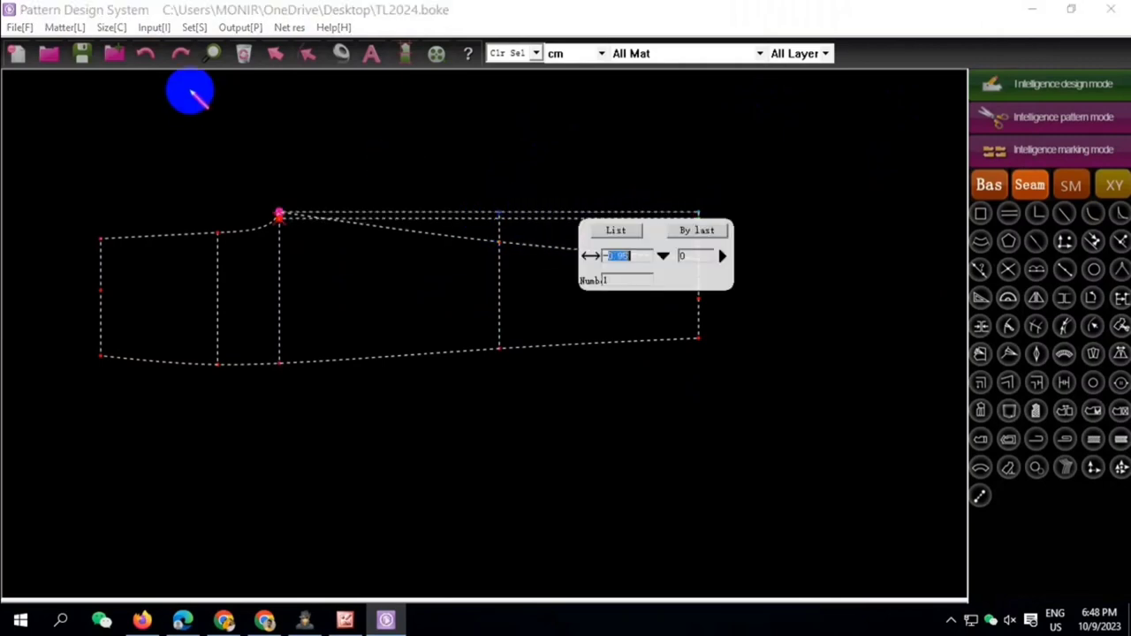
click(144, 57)
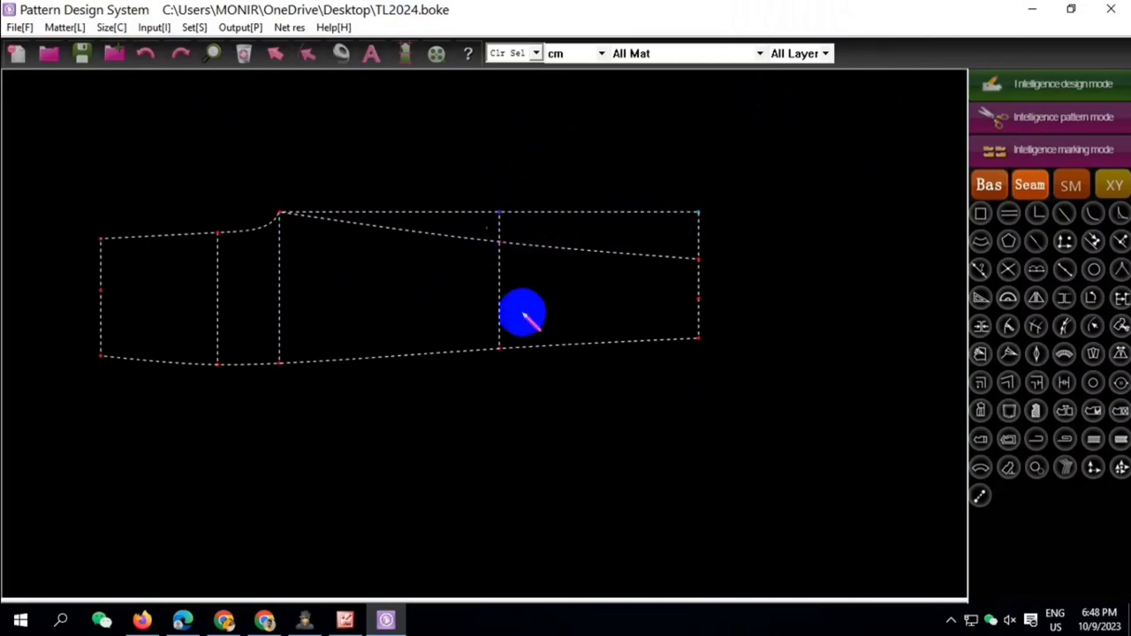
Offset the right vertical line's points by 0.1 and reshape the leg's hem edge
right_click(535, 387)
click(601, 94)
key(Escape)
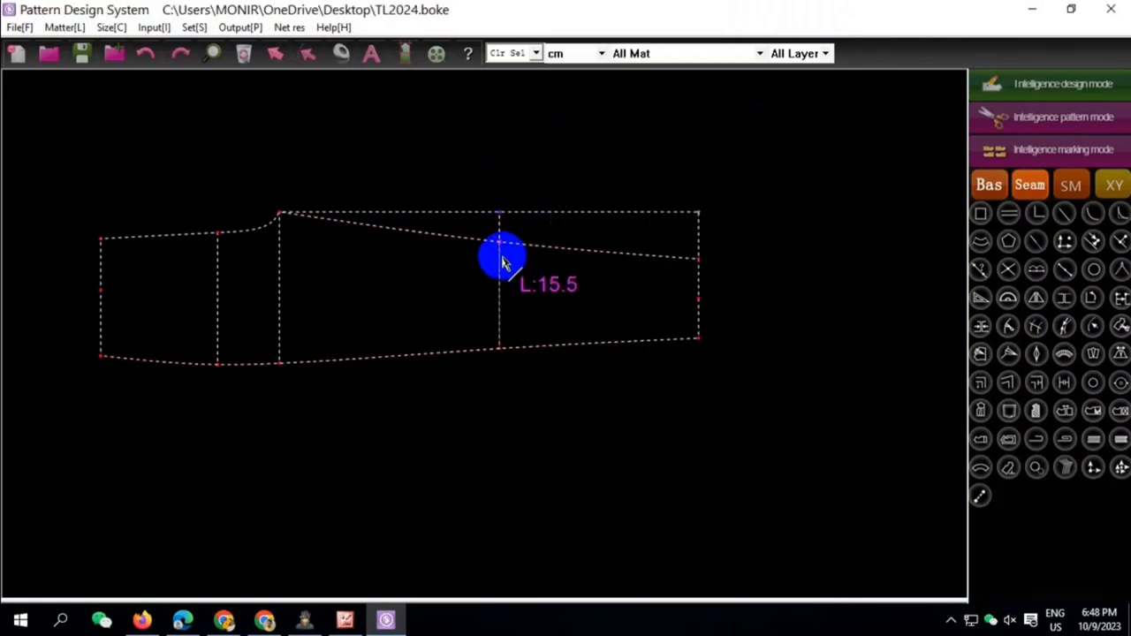
right_click(549, 396)
click(617, 94)
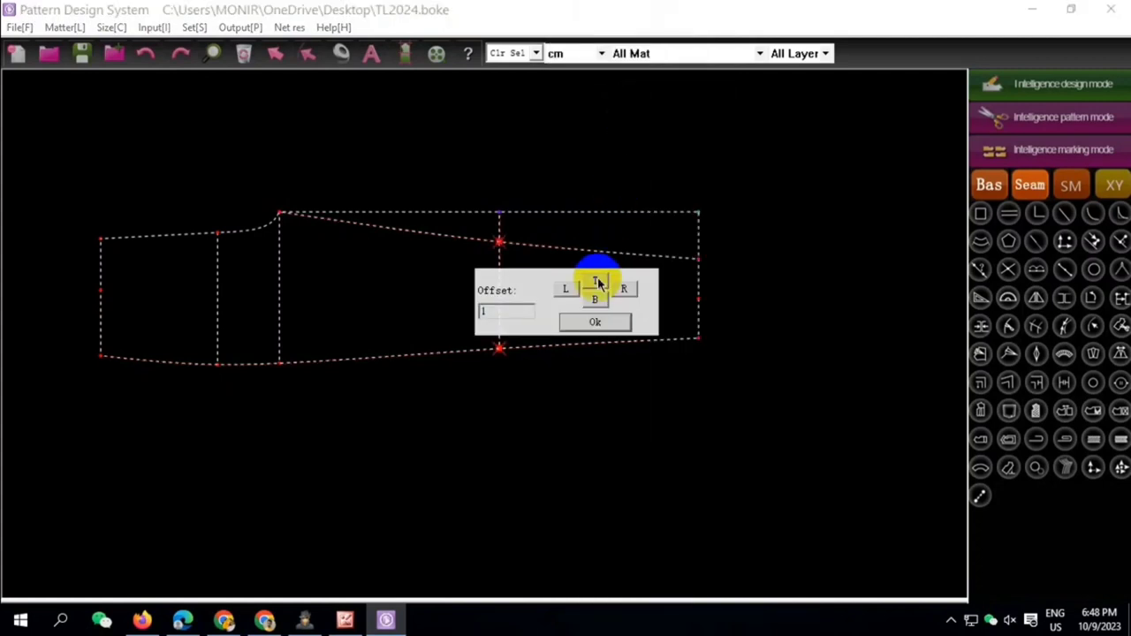
text(.1)
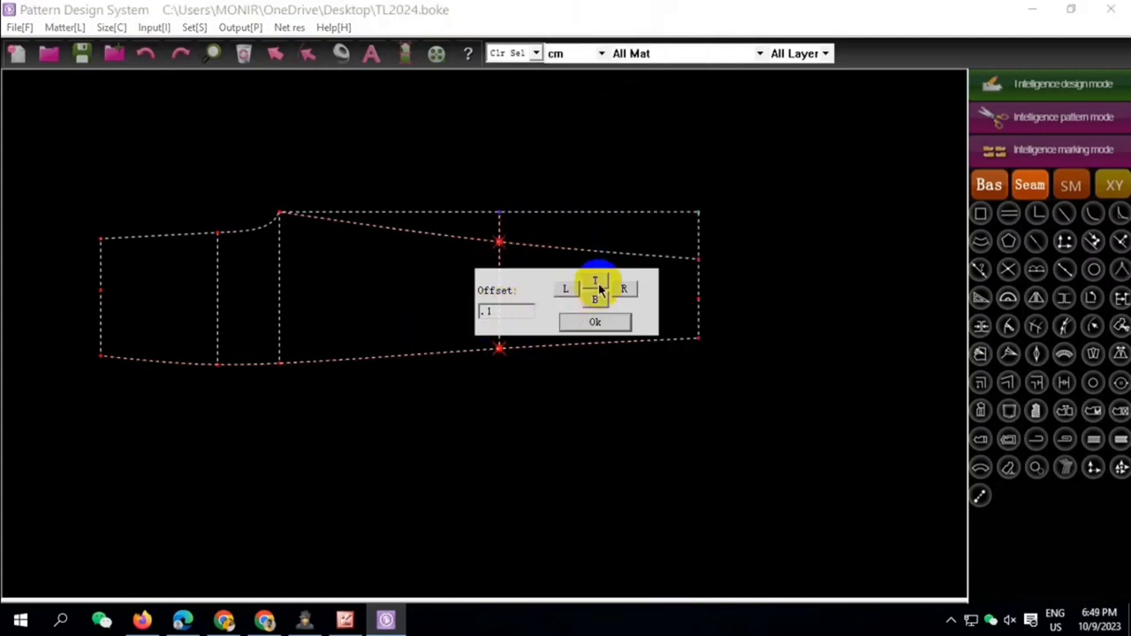
drag(643, 253, 734, 368)
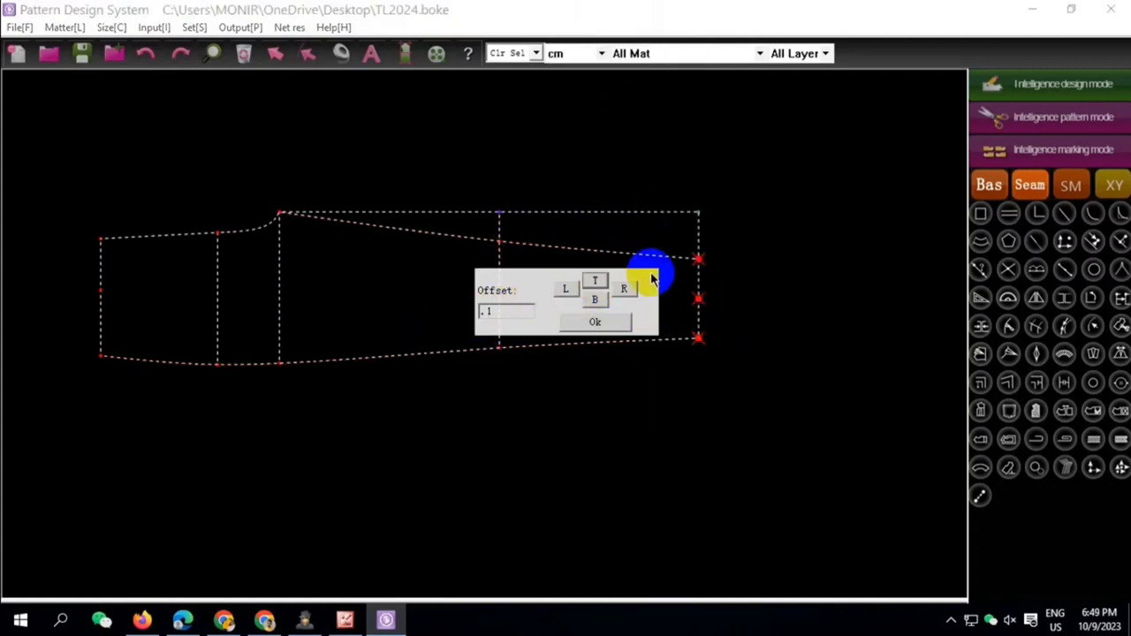
right_click(700, 240)
mouse_move(701, 231)
mouse_down()
mouse_move(537, 253)
mouse_move(381, 237)
mouse_move(518, 189)
mouse_up()
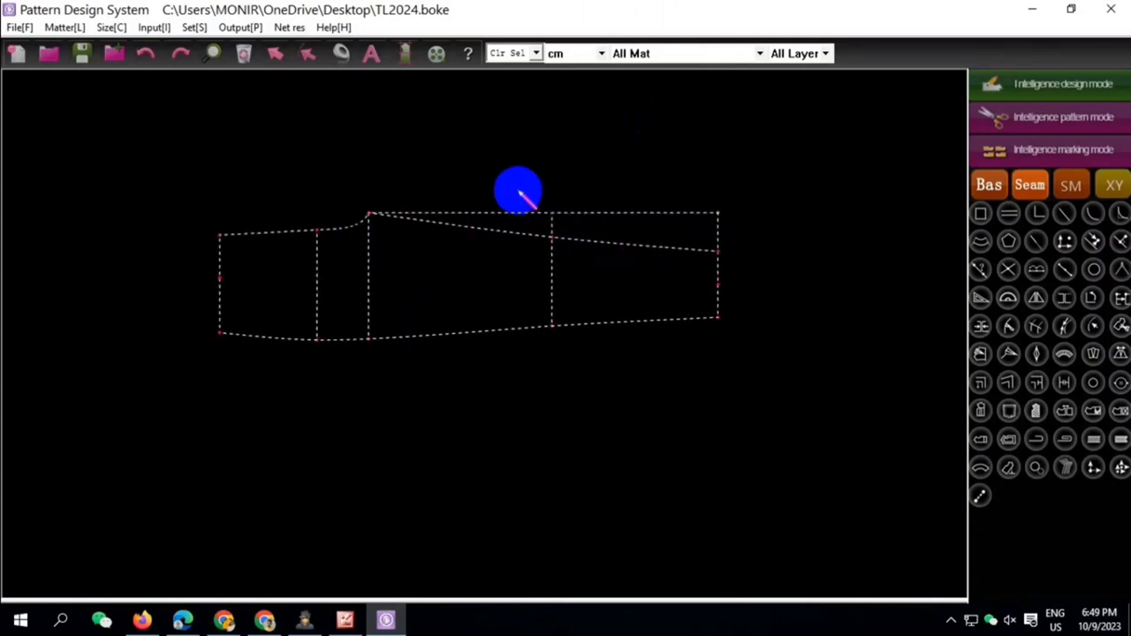
click(734, 227)
right_click(742, 234)
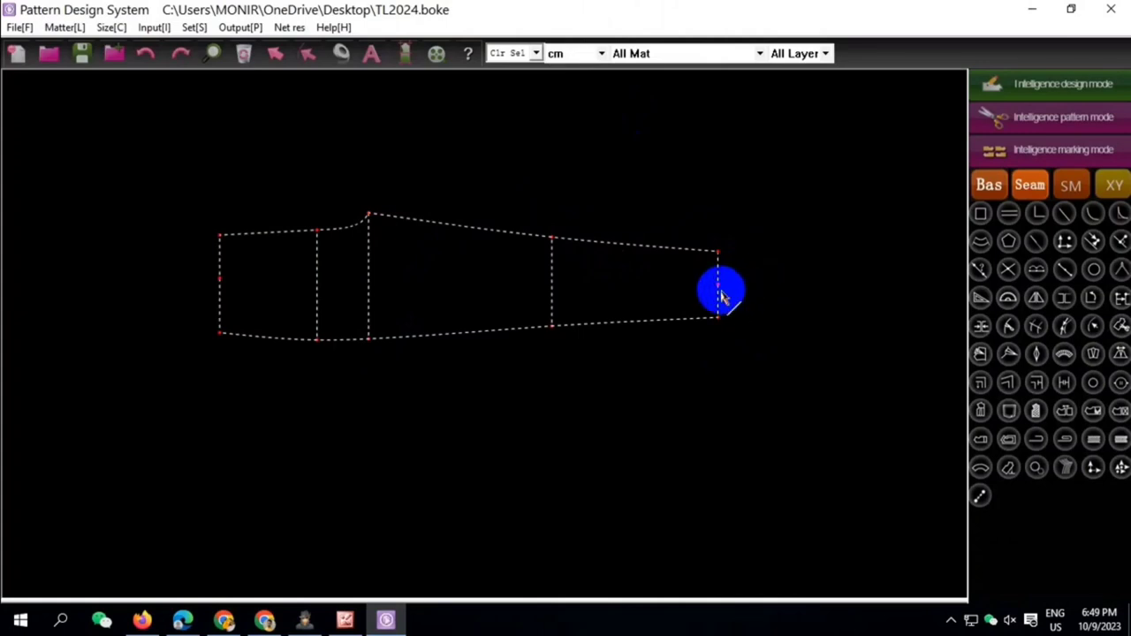
Draw the 59.96 centre line from the hem midpoint to the crotch line
scroll(719, 291, up, 2)
scroll(748, 253, down, 2)
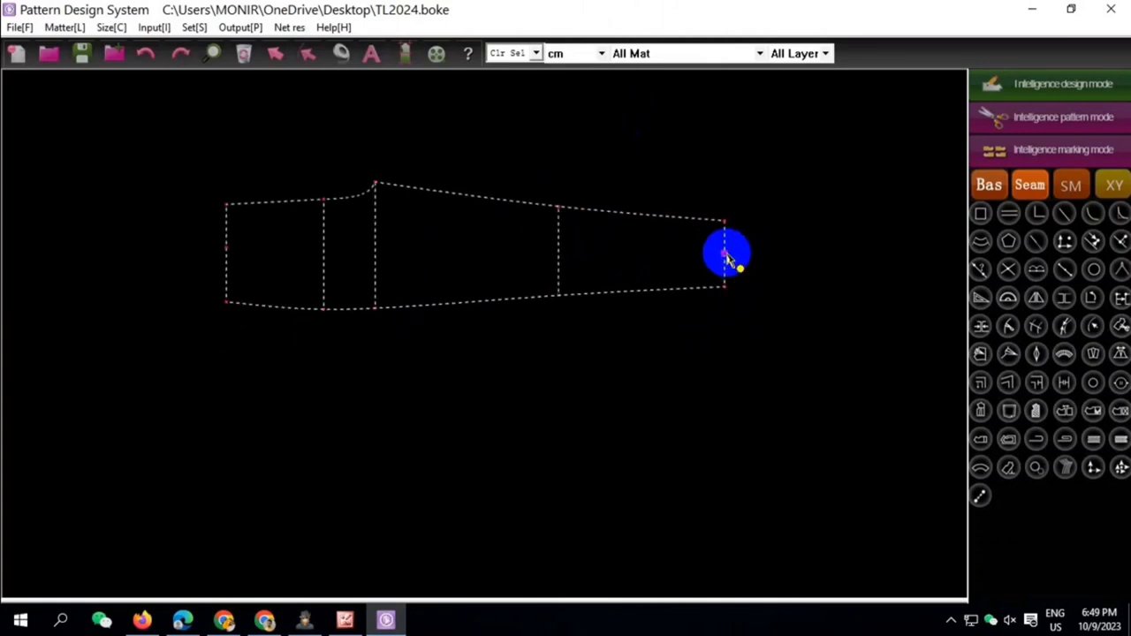
drag(725, 256, 382, 257)
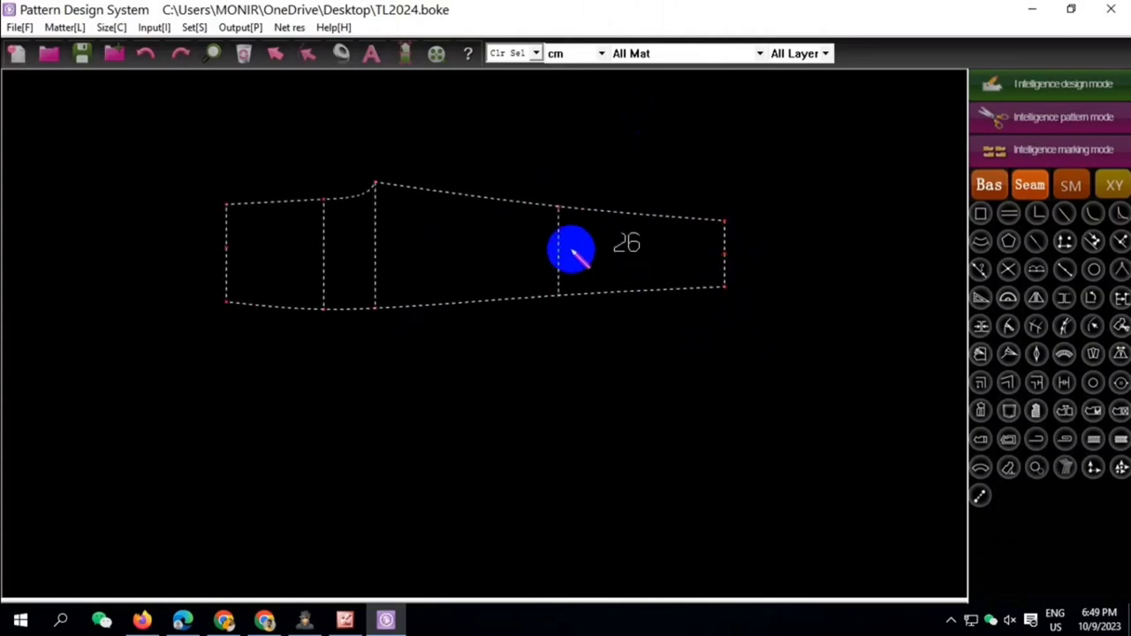
click(380, 258)
Remove the links between all the pattern's lines and switch to the spec sheet image
drag(176, 163, 792, 336)
right_click(795, 336)
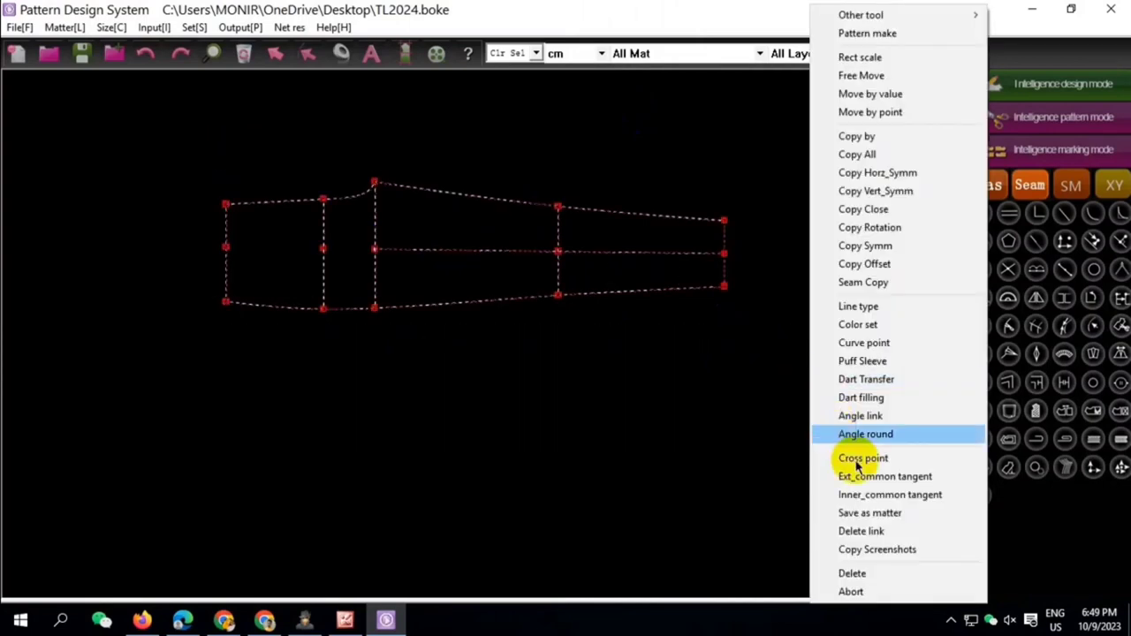
click(858, 535)
scroll(424, 195, down, 1)
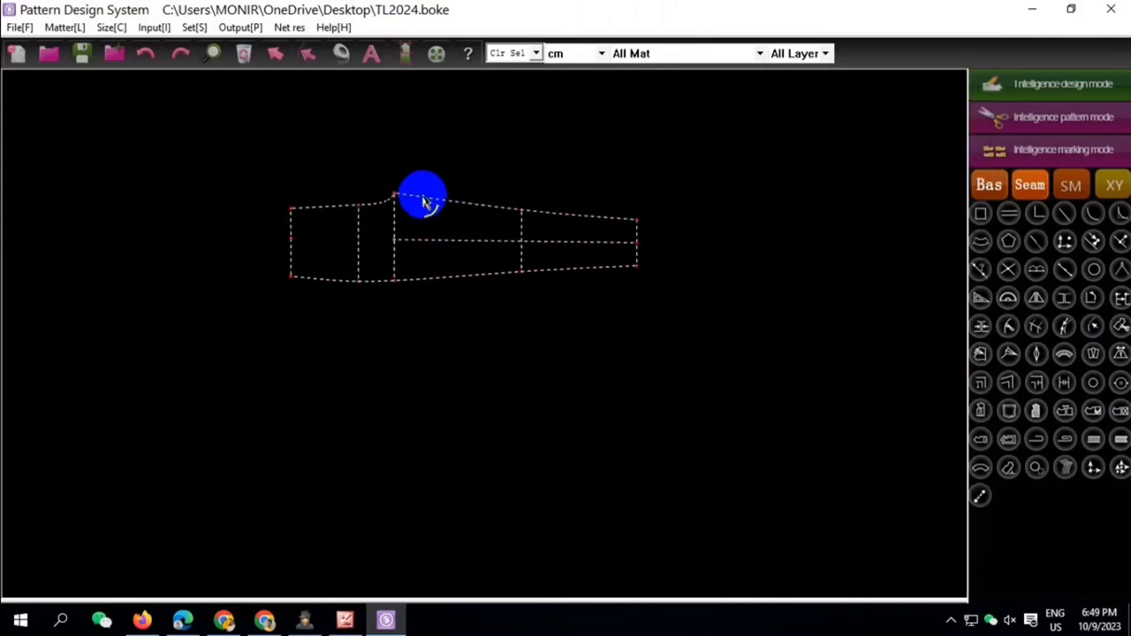
scroll(425, 198, up, 1)
click(347, 618)
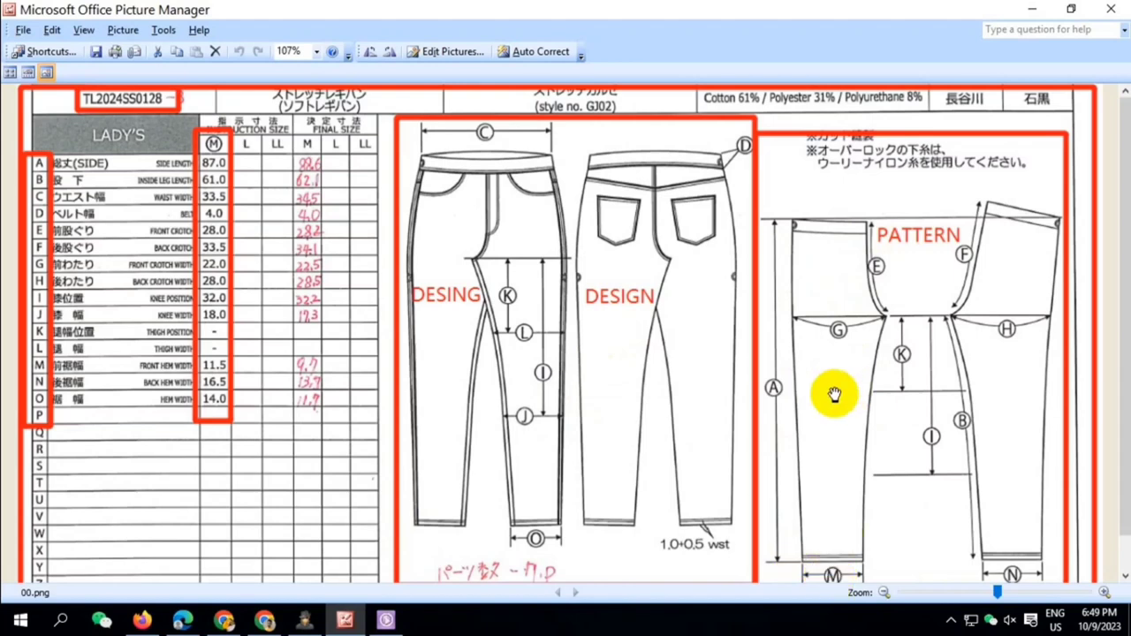
Move the crotch vertical line's points up by 0.09
click(386, 621)
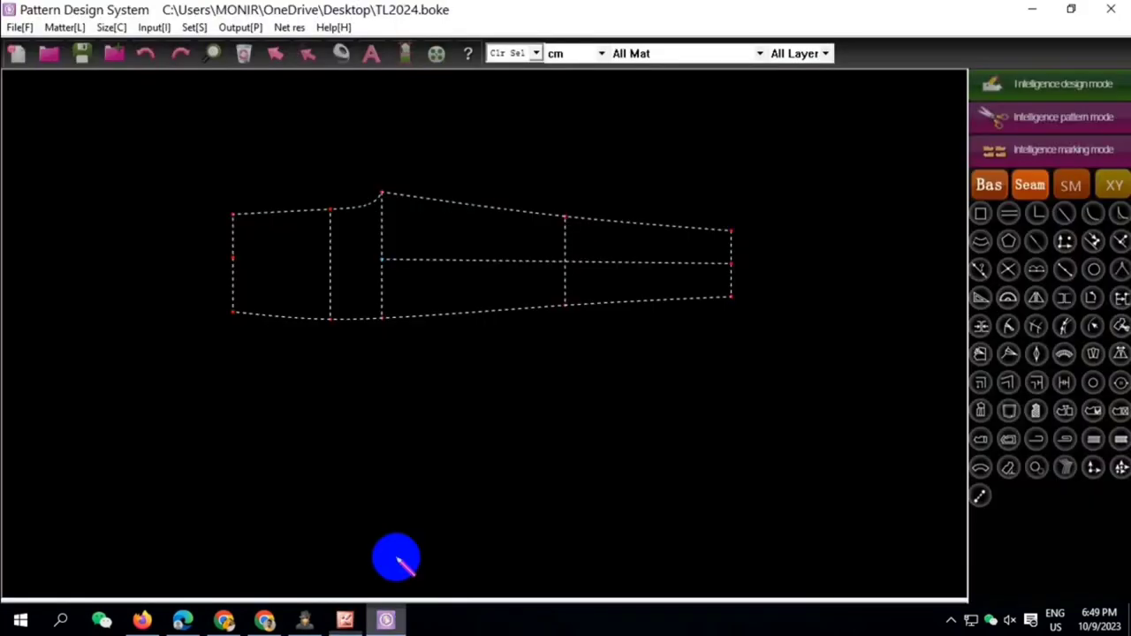
scroll(353, 201, up, 1)
click(338, 55)
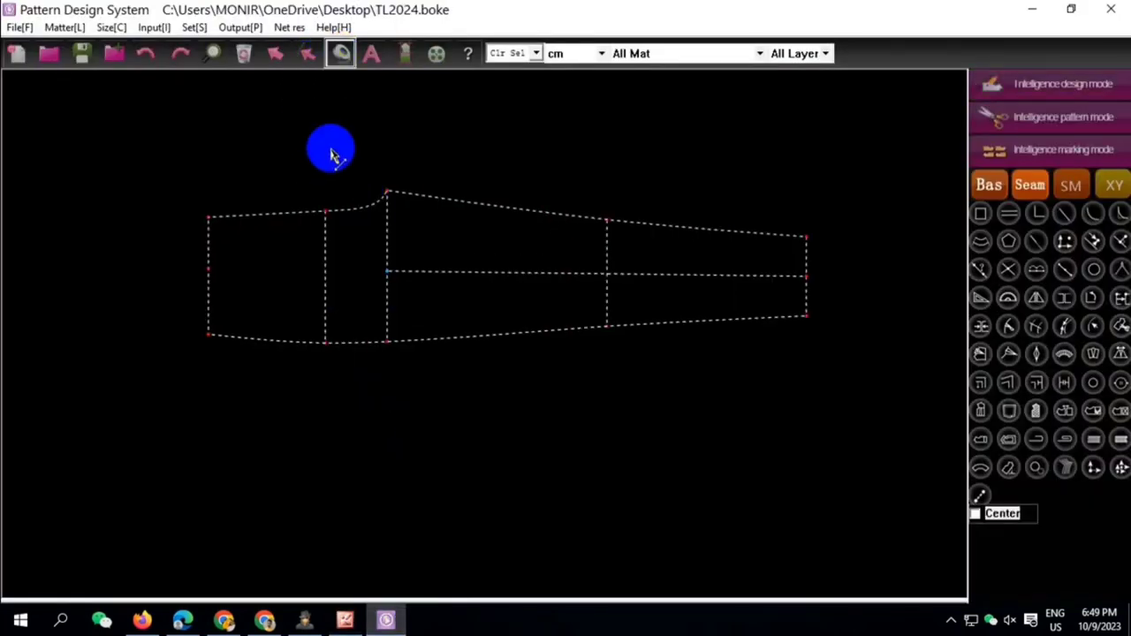
scroll(305, 203, down, 1)
drag(357, 180, 429, 321)
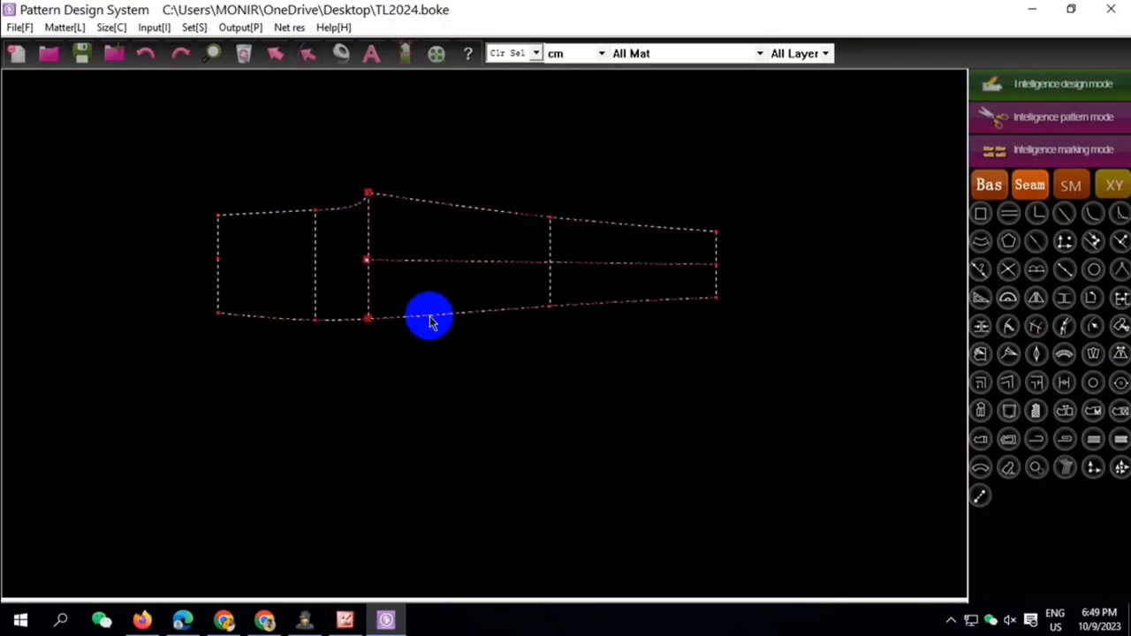
right_click(408, 318)
click(484, 111)
text(09)
click(590, 276)
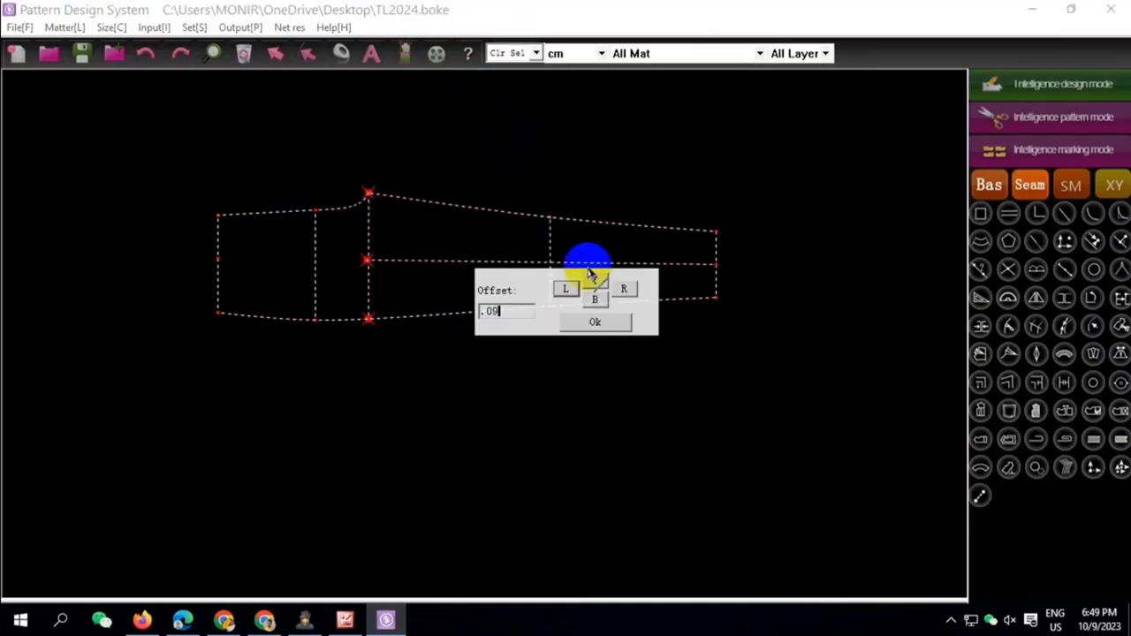
right_click(585, 177)
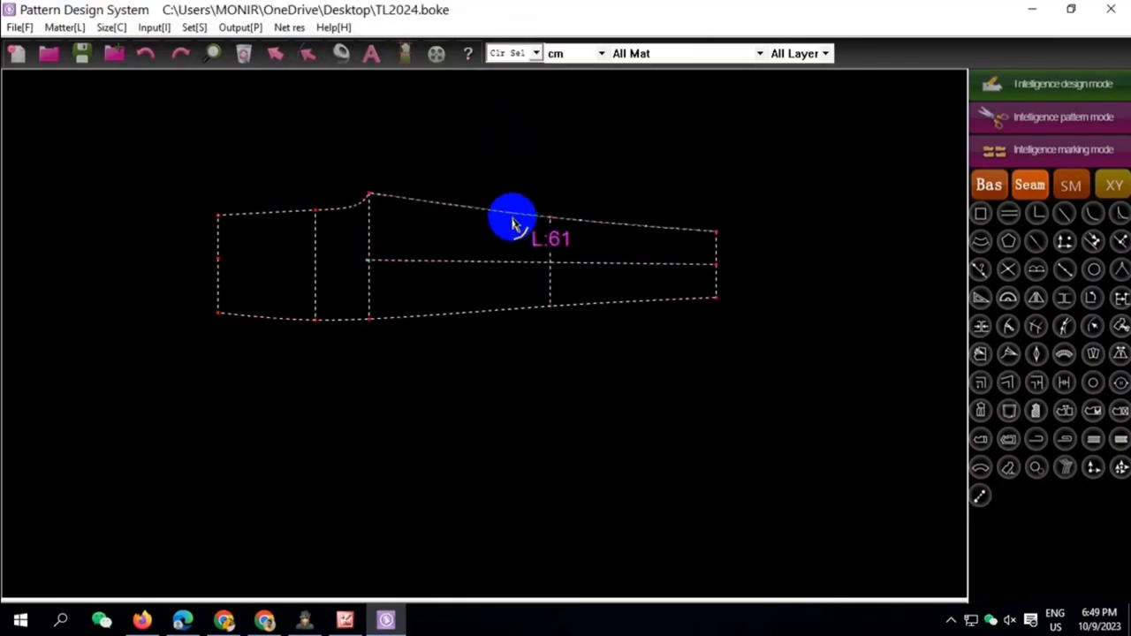
Delete the horizontal centre line and measure the top-left edge segments
click(510, 263)
right_click(516, 281)
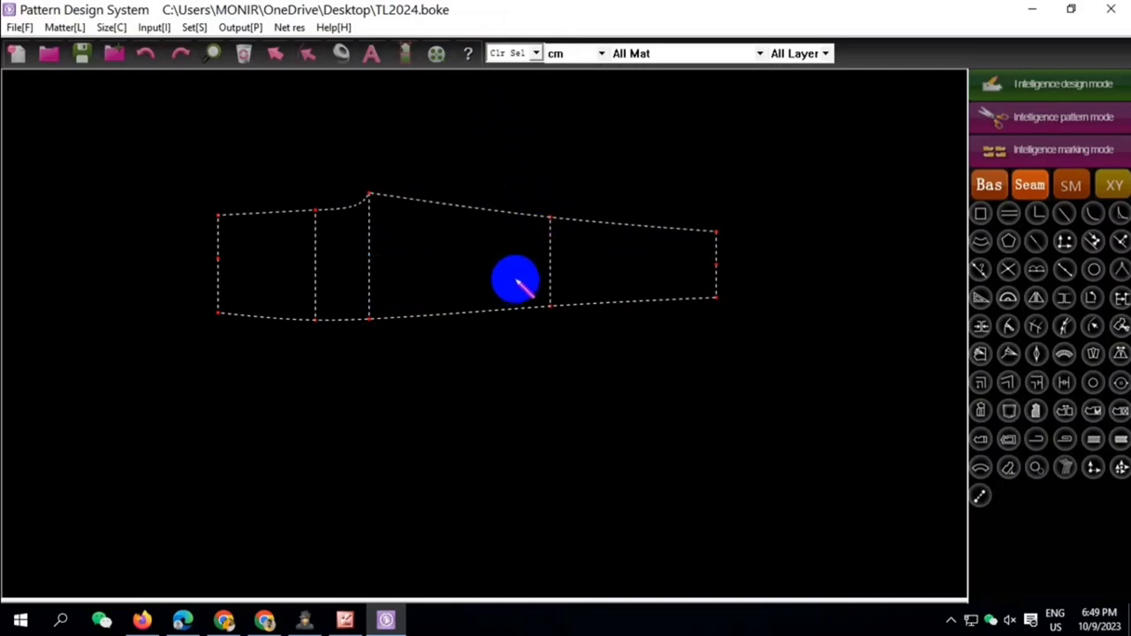
click(336, 207)
click(290, 213)
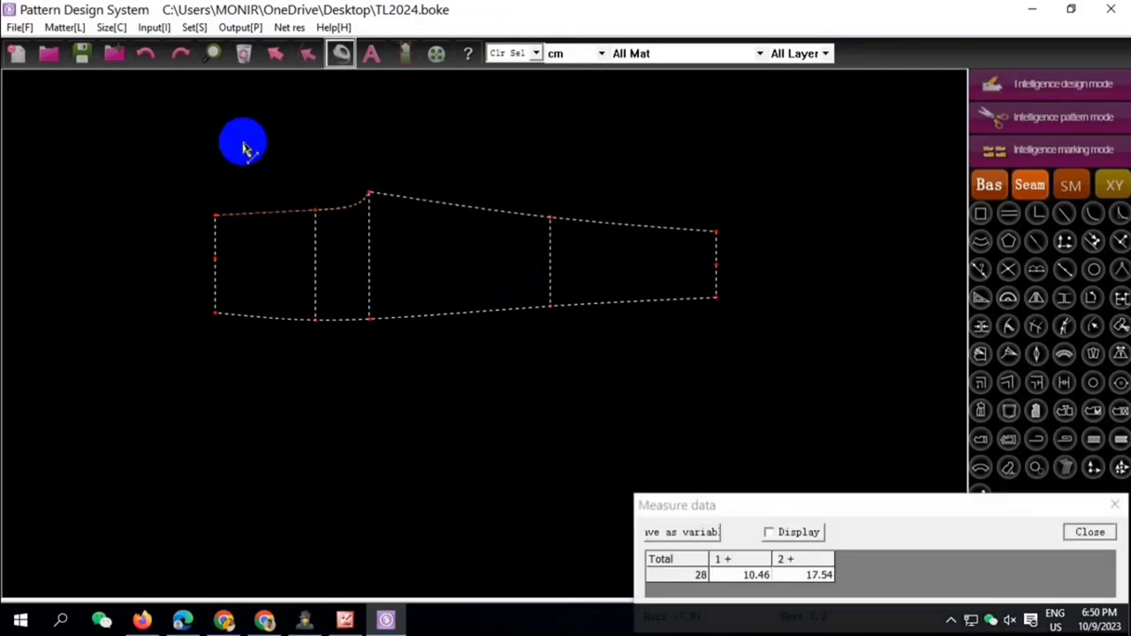
right_click(918, 451)
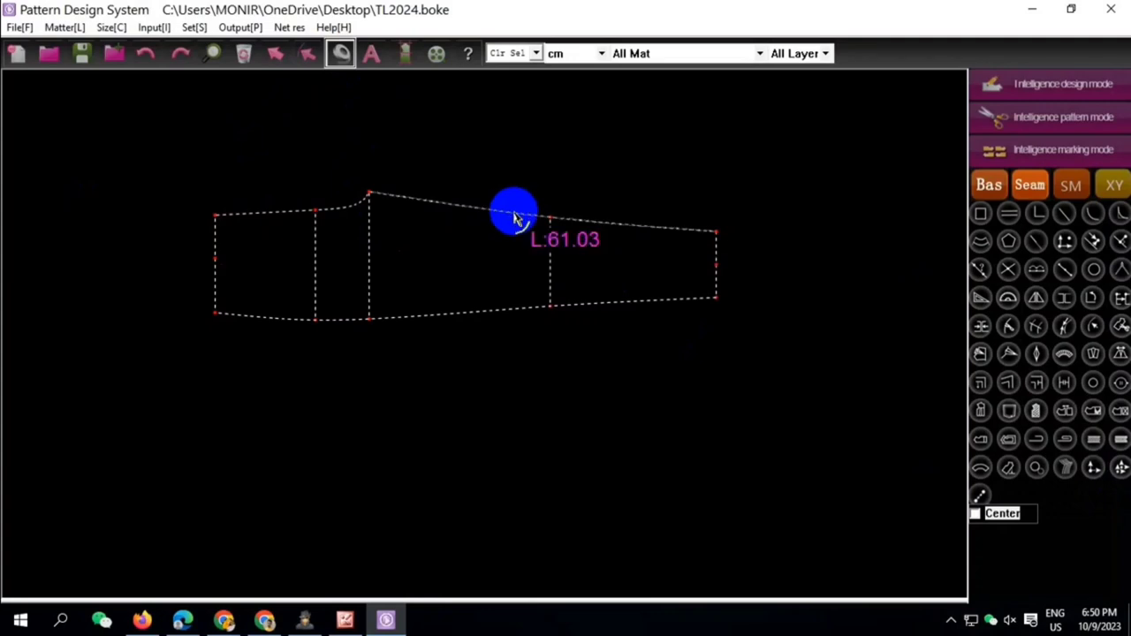
Shift the waist end of the pattern left by 0.03
click(1096, 81)
drag(154, 146, 389, 380)
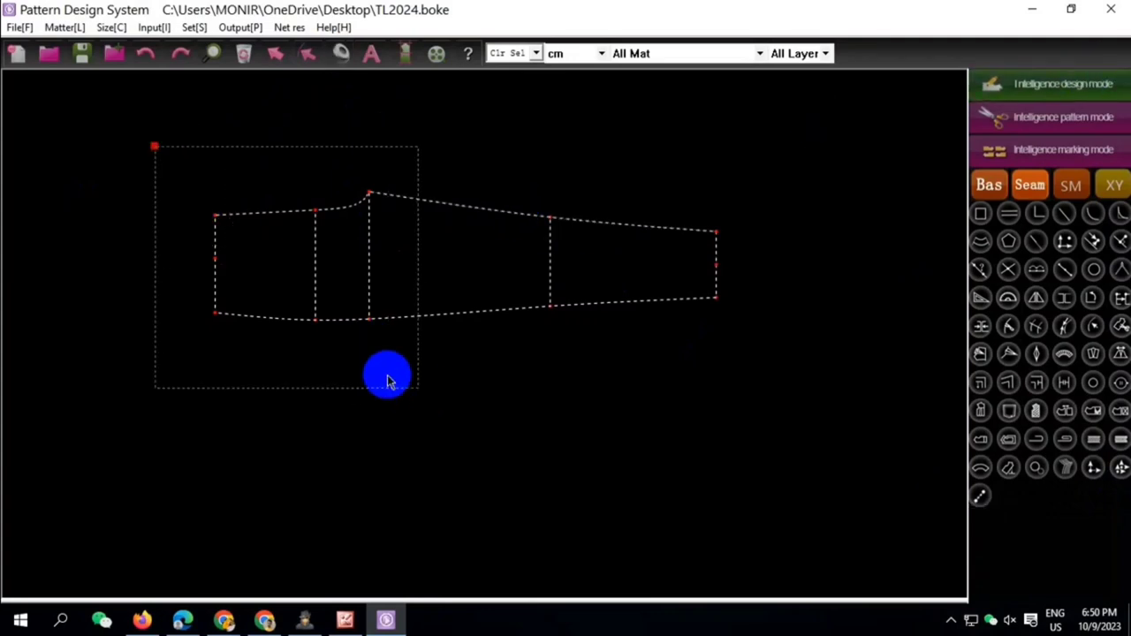
right_click(413, 380)
click(492, 112)
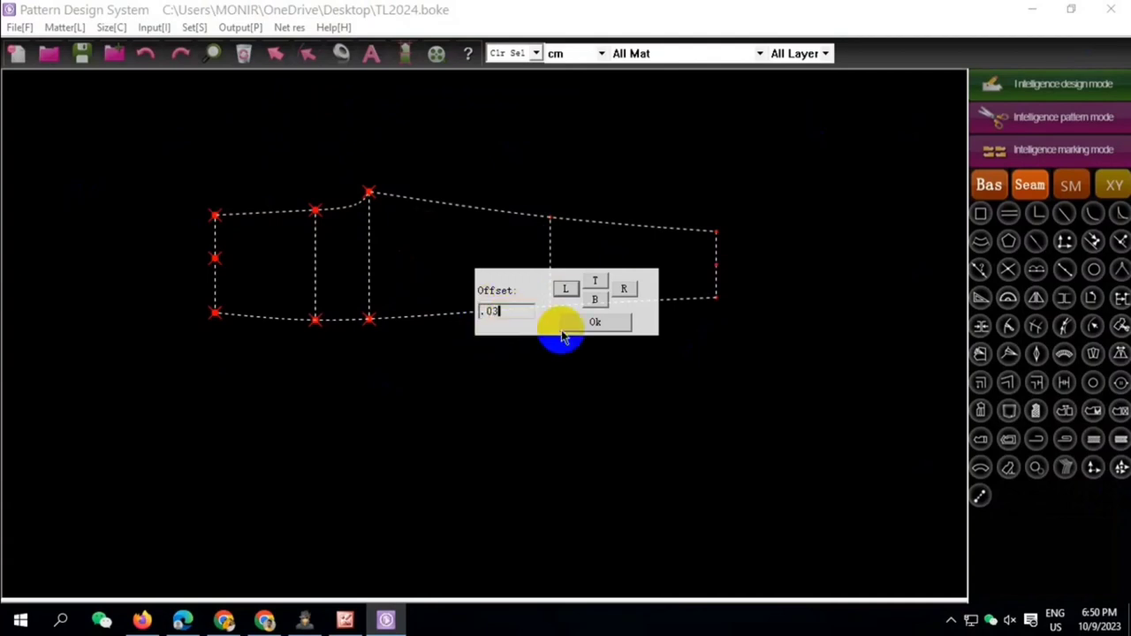
click(623, 289)
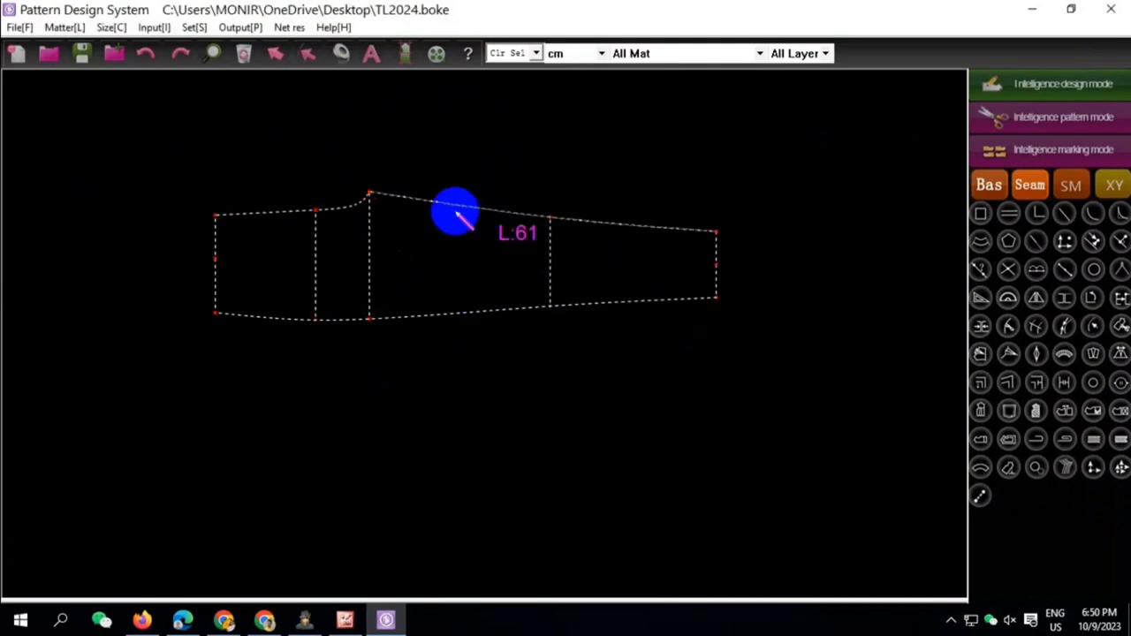
Measure the top-left edge segment and the curved crotch segment
click(341, 53)
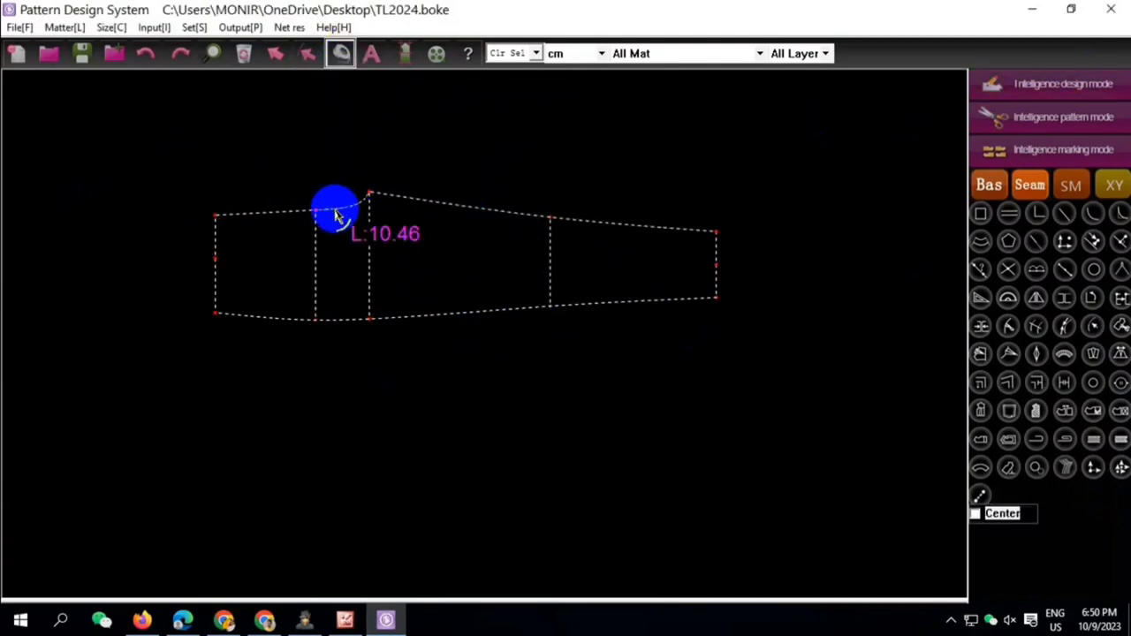
click(336, 215)
click(311, 210)
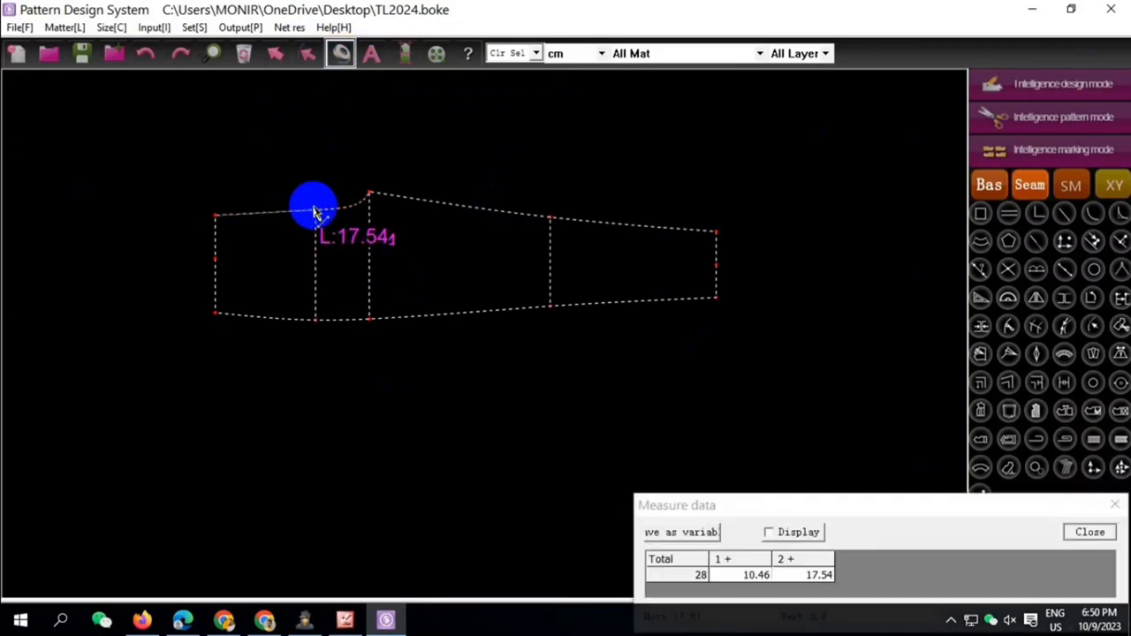
click(1091, 533)
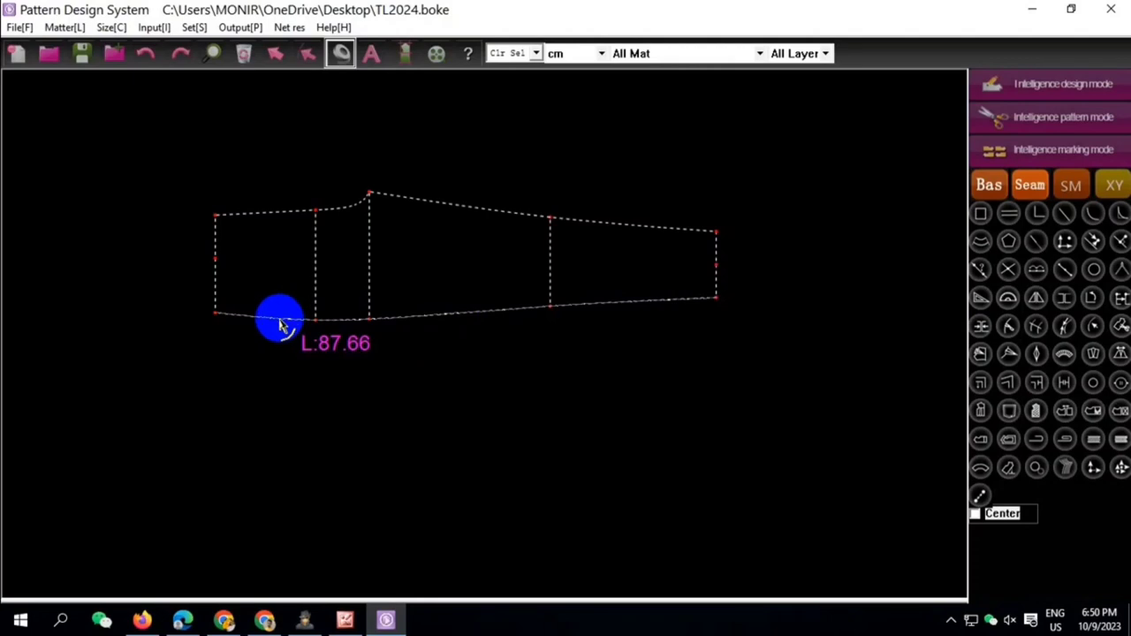
click(997, 86)
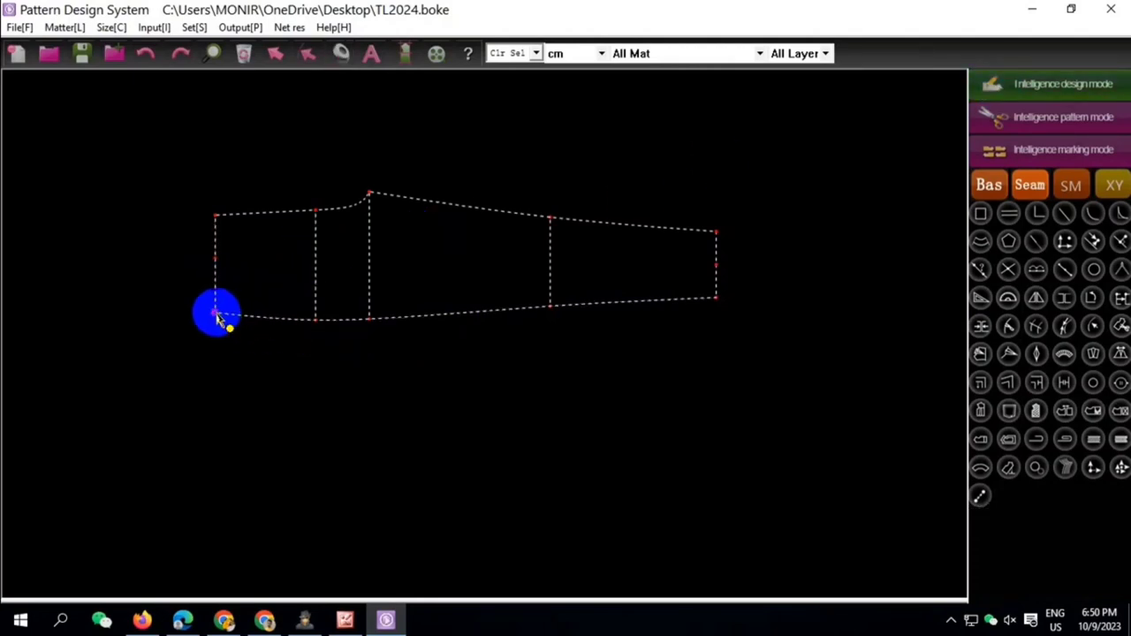
Nudge the bottom-left corner point left by a small exact offset
scroll(217, 316, up, 2)
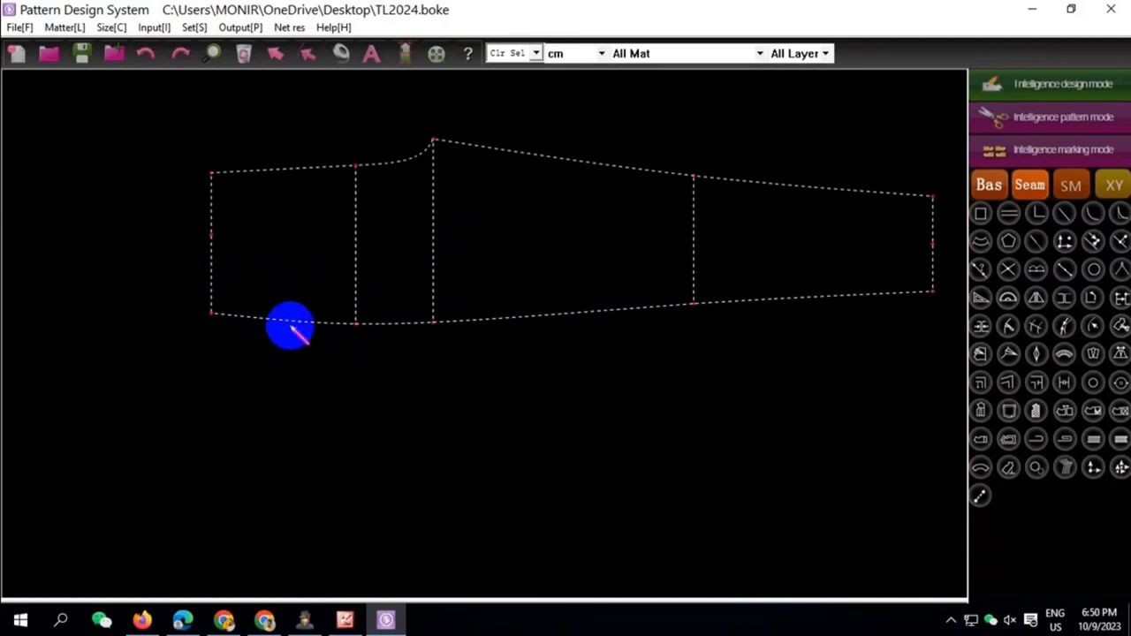
right_click(228, 335)
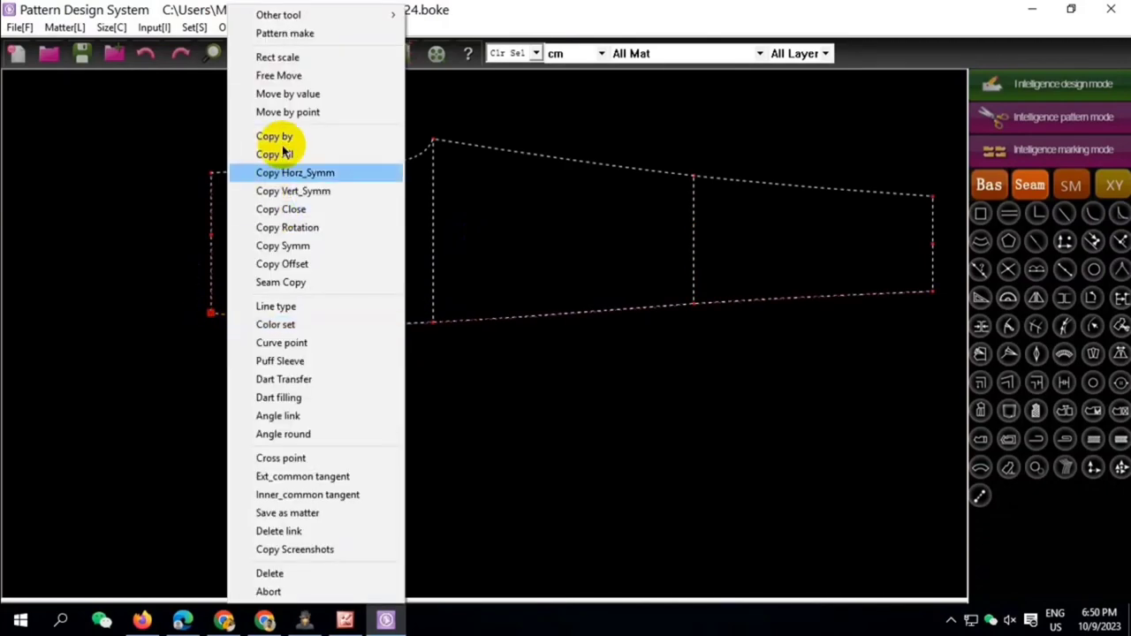
click(295, 108)
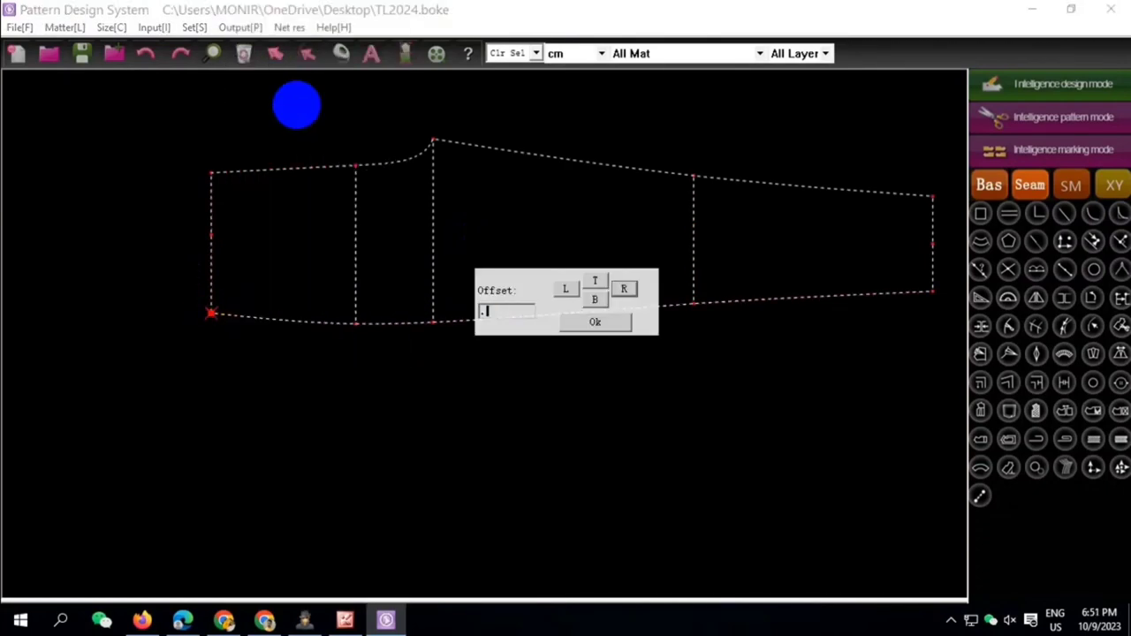
text(5)
click(564, 288)
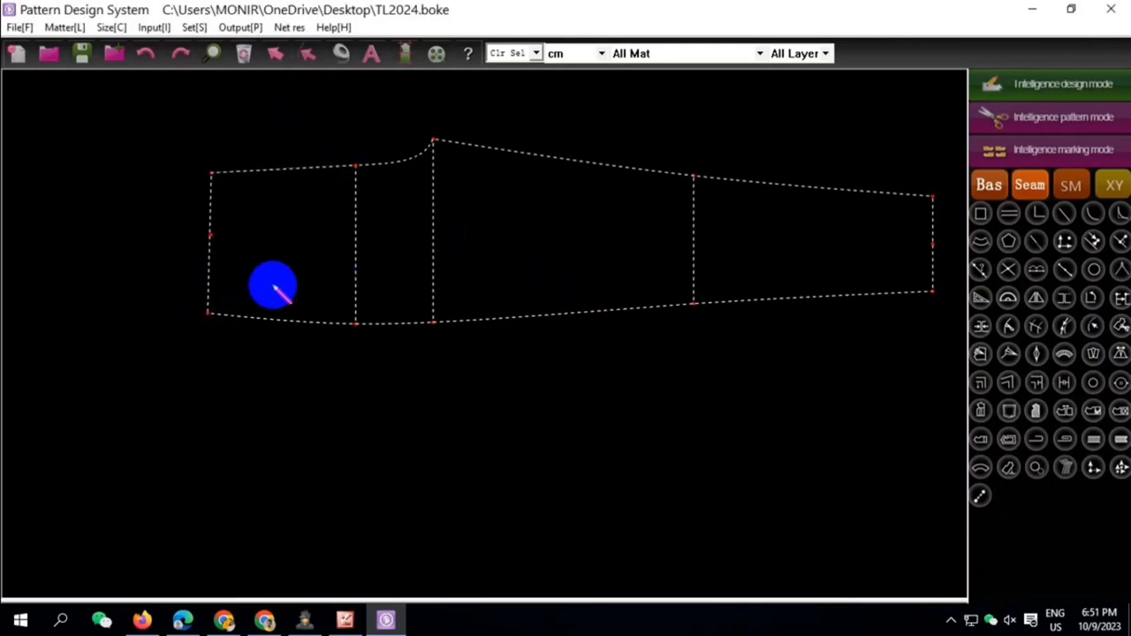
Move the curved corner point by a small exact offset
right_click(234, 326)
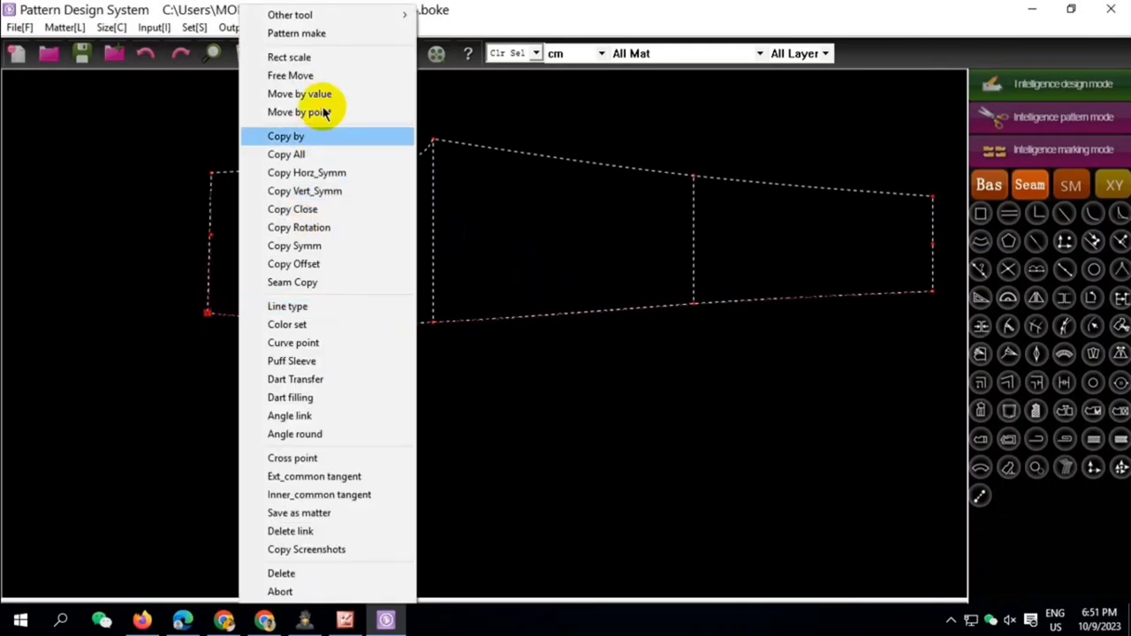
click(322, 107)
text(.1)
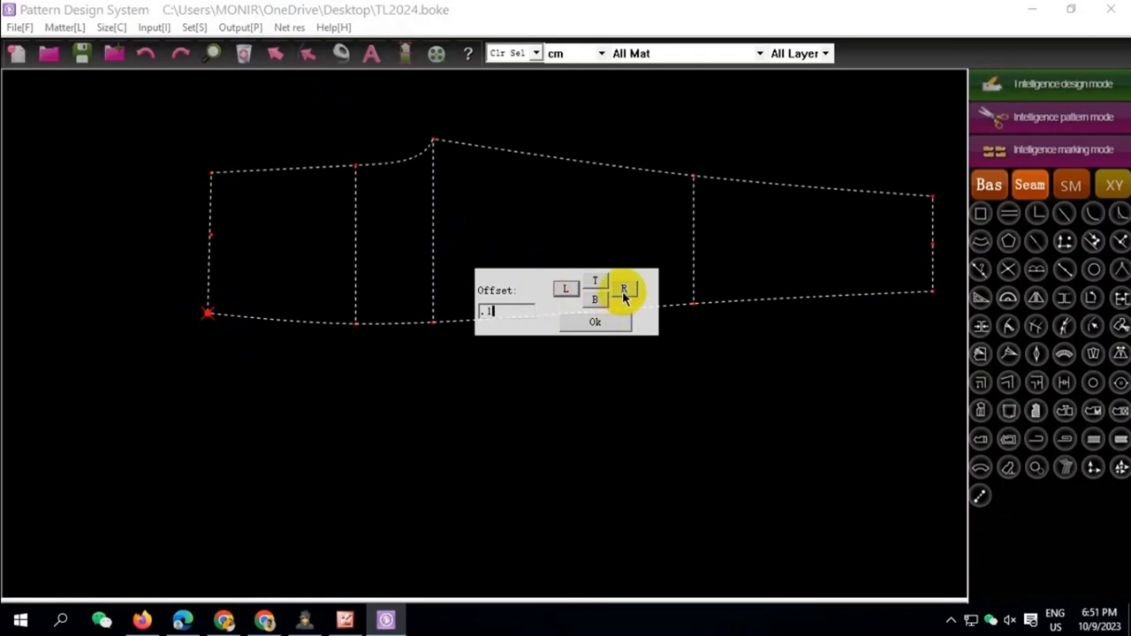
key(Return)
Reposition the view and start a line parallel to the left waist edge
scroll(212, 230, down, 2)
drag(171, 171, 682, 333)
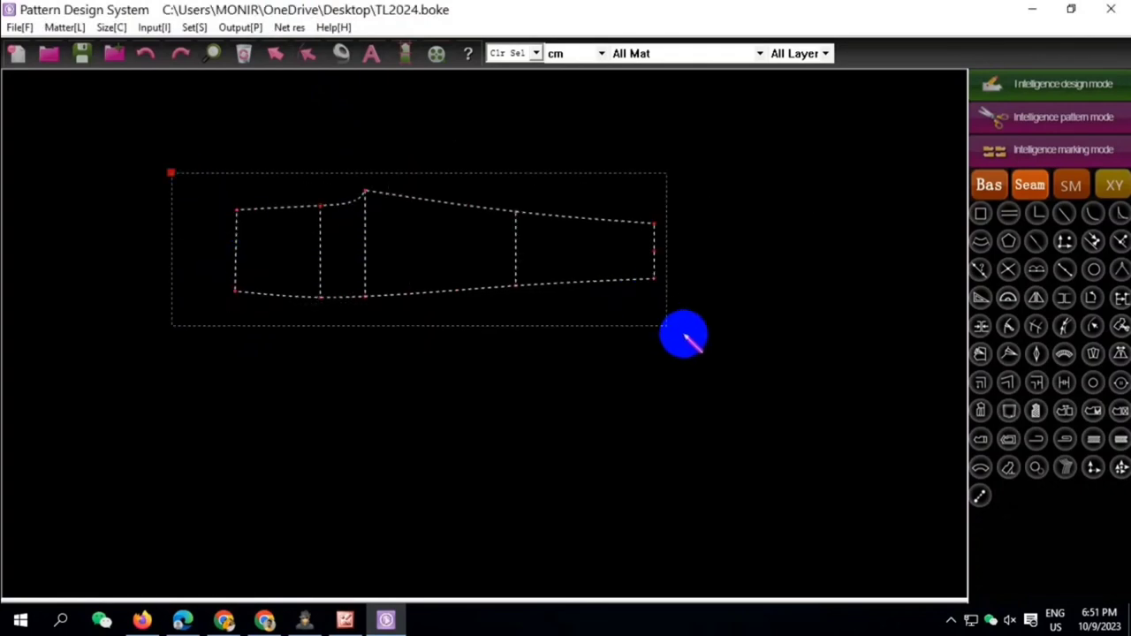
right_click(682, 334)
click(735, 530)
click(244, 53)
click(669, 263)
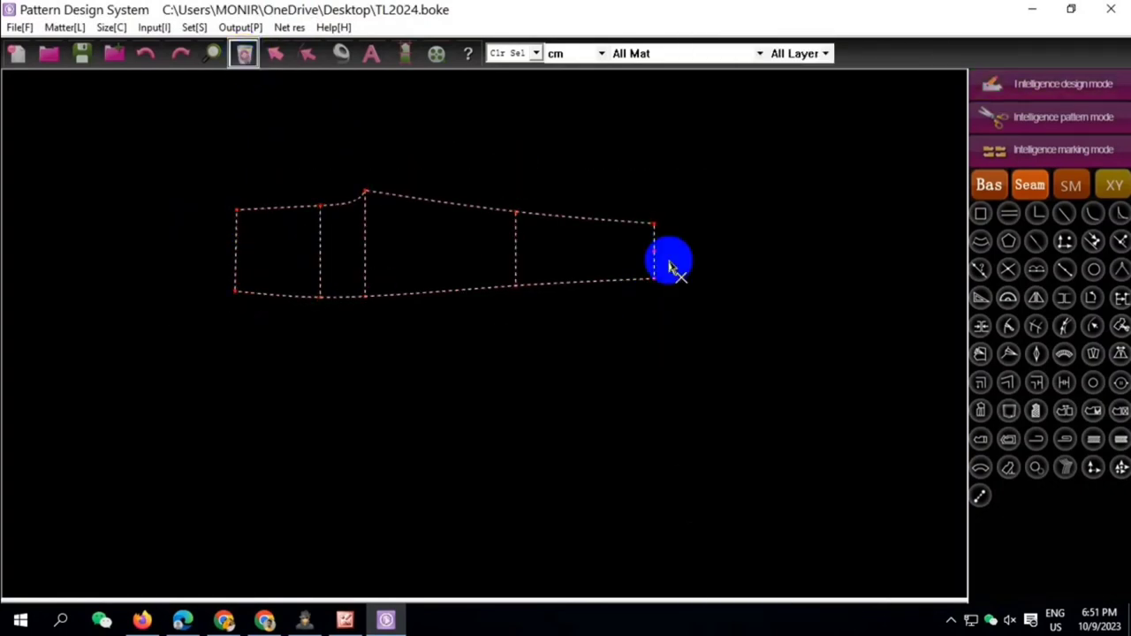
click(508, 323)
click(449, 182)
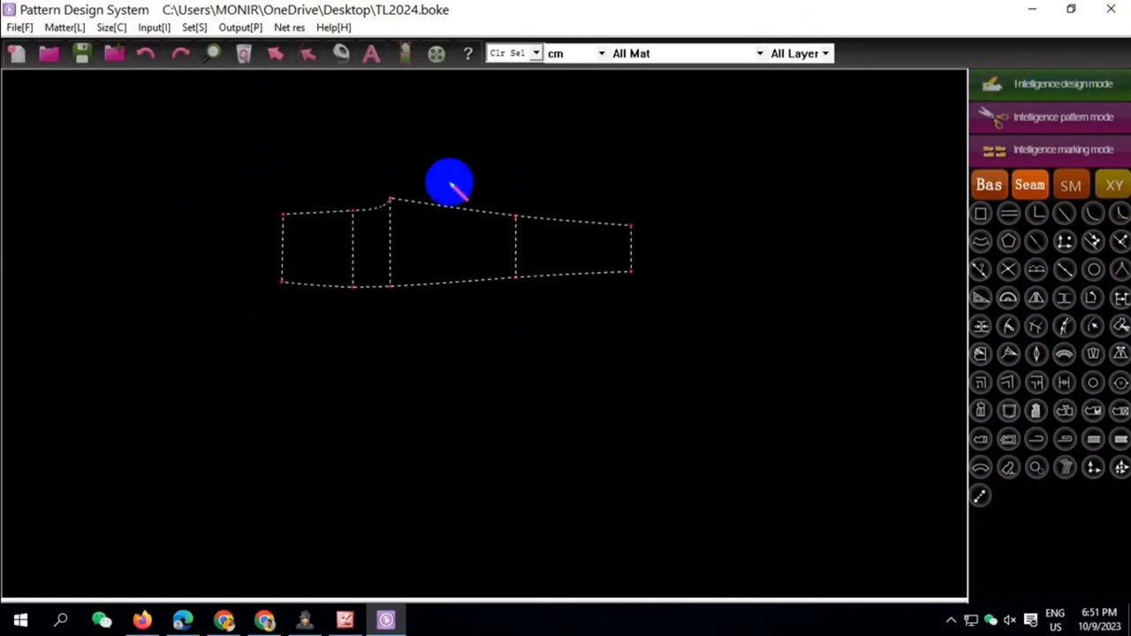
click(334, 235)
scroll(331, 245, up, 3)
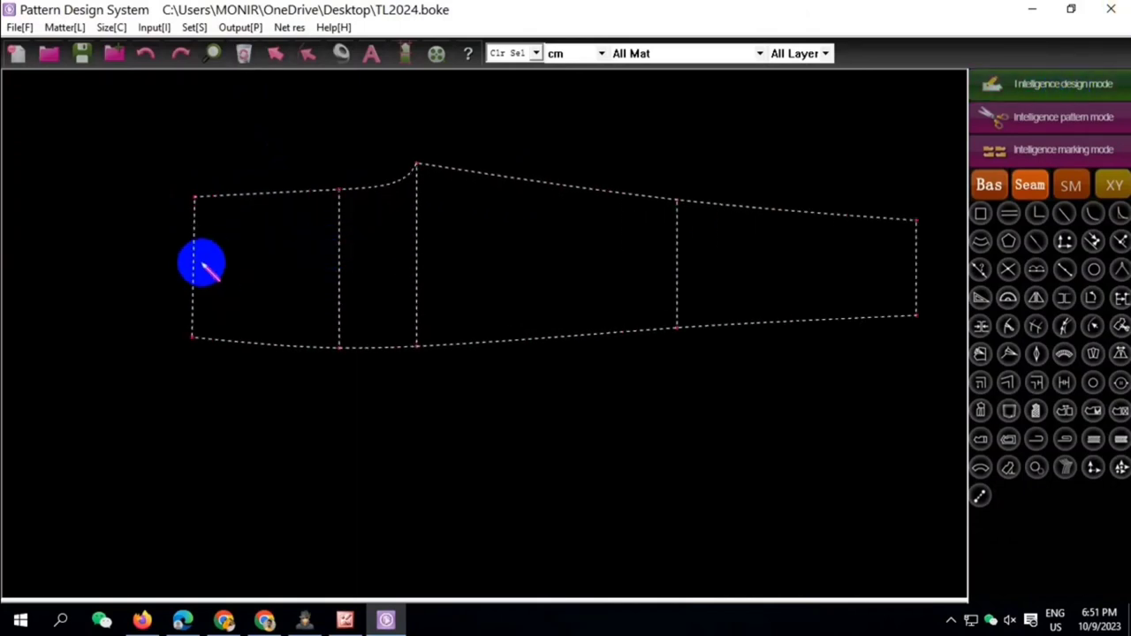
click(213, 255)
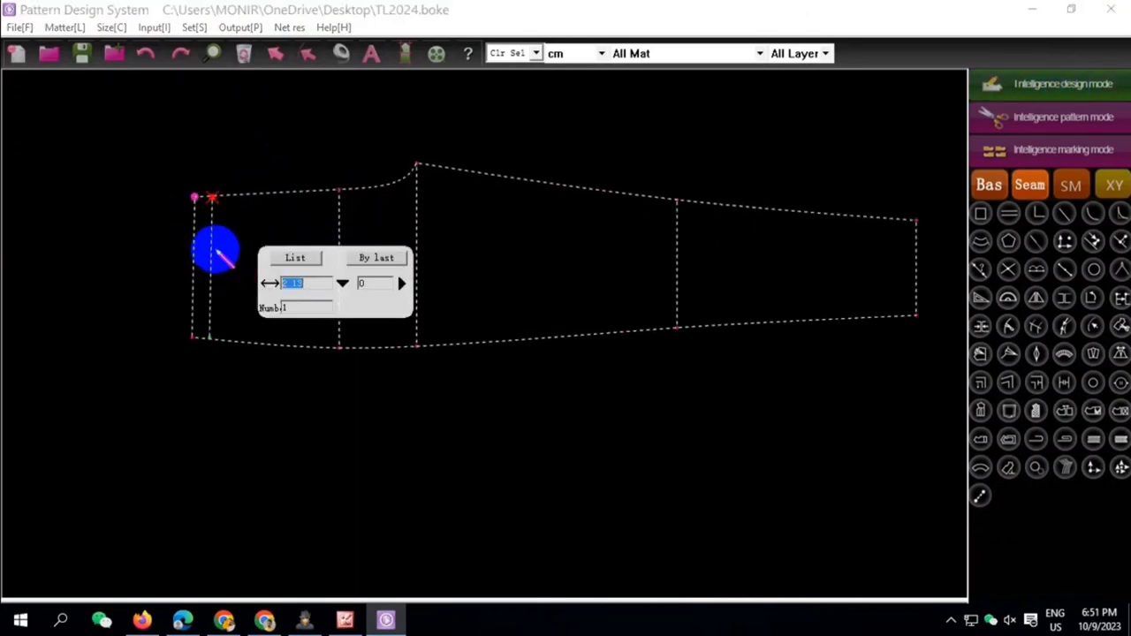
Create the parallel waistband line and delete the link between the two left lines
key(Return)
drag(141, 171, 271, 371)
right_click(270, 371)
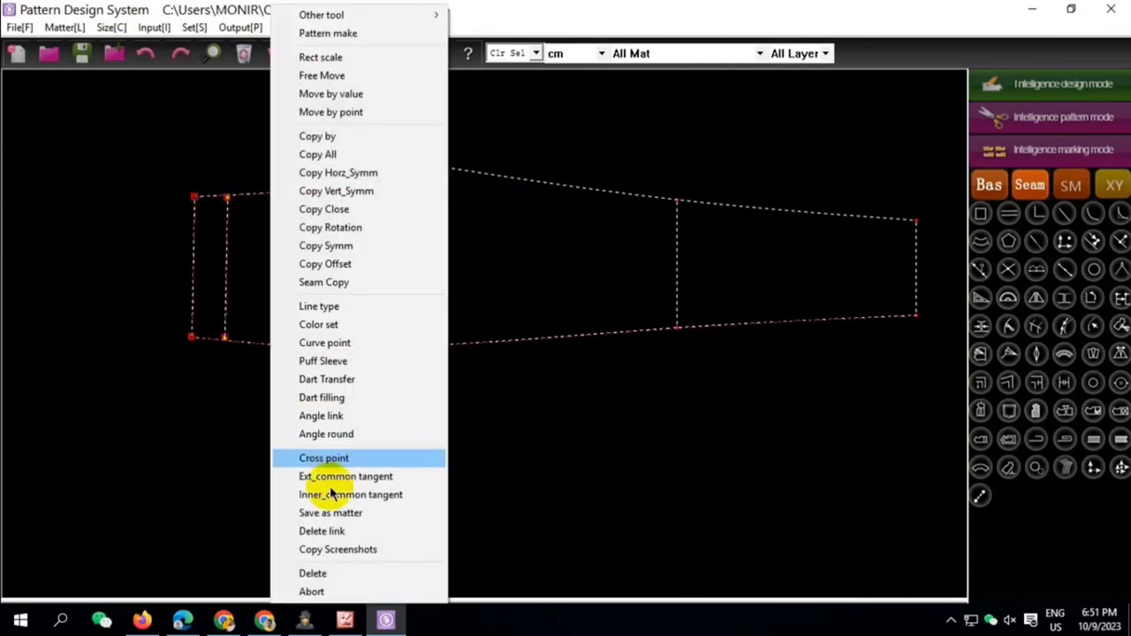
click(334, 531)
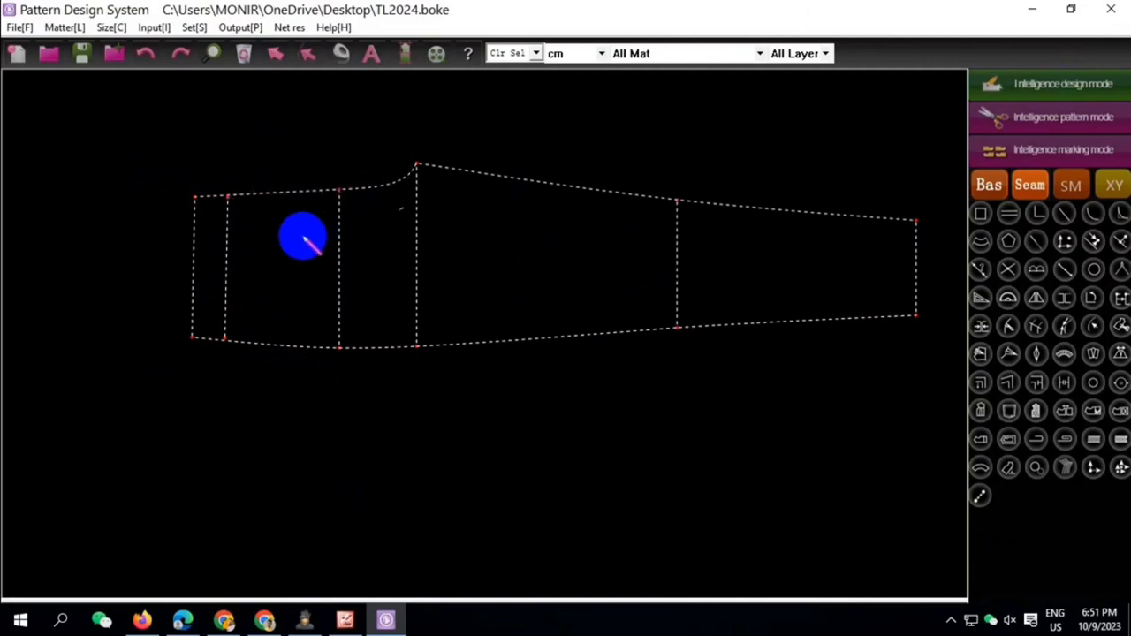
Measure the full length of the bottom curve
click(225, 340)
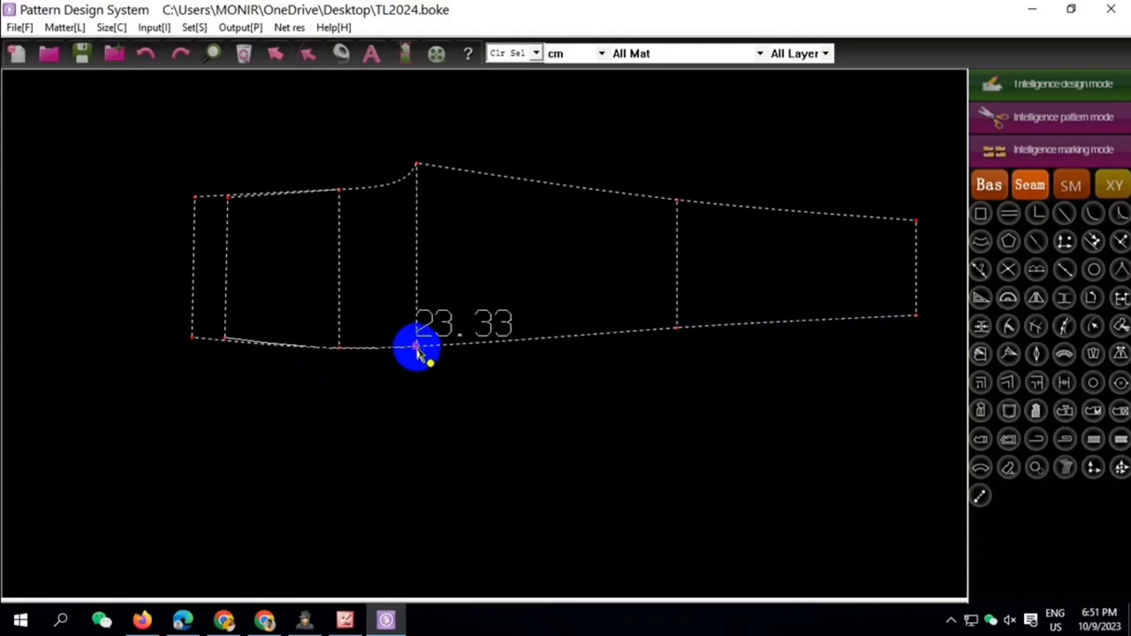
click(685, 327)
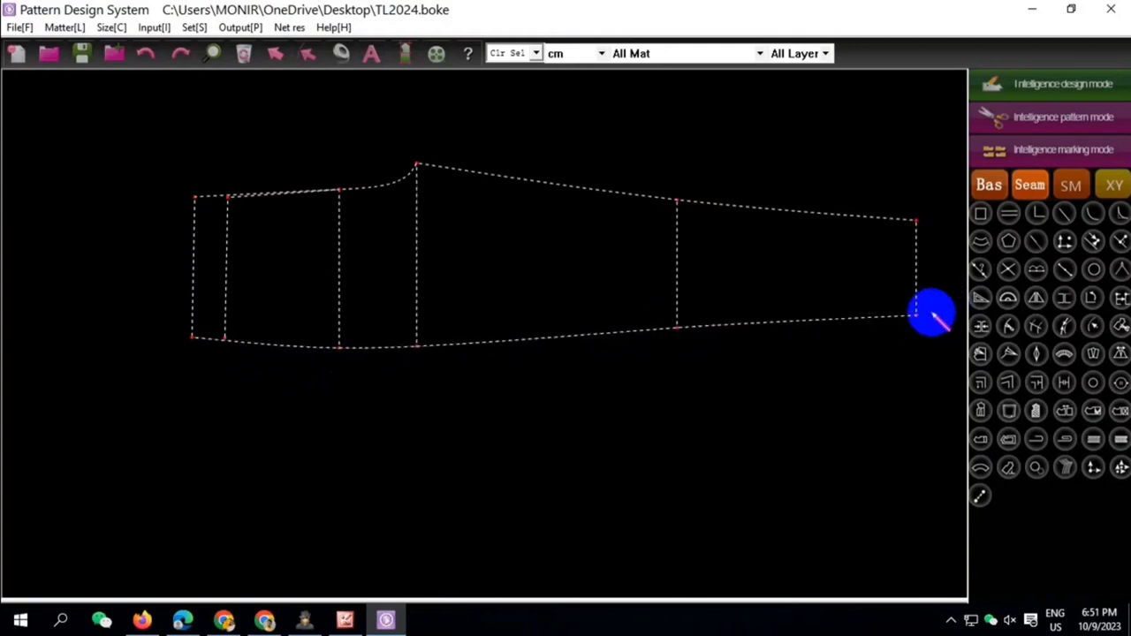
click(917, 315)
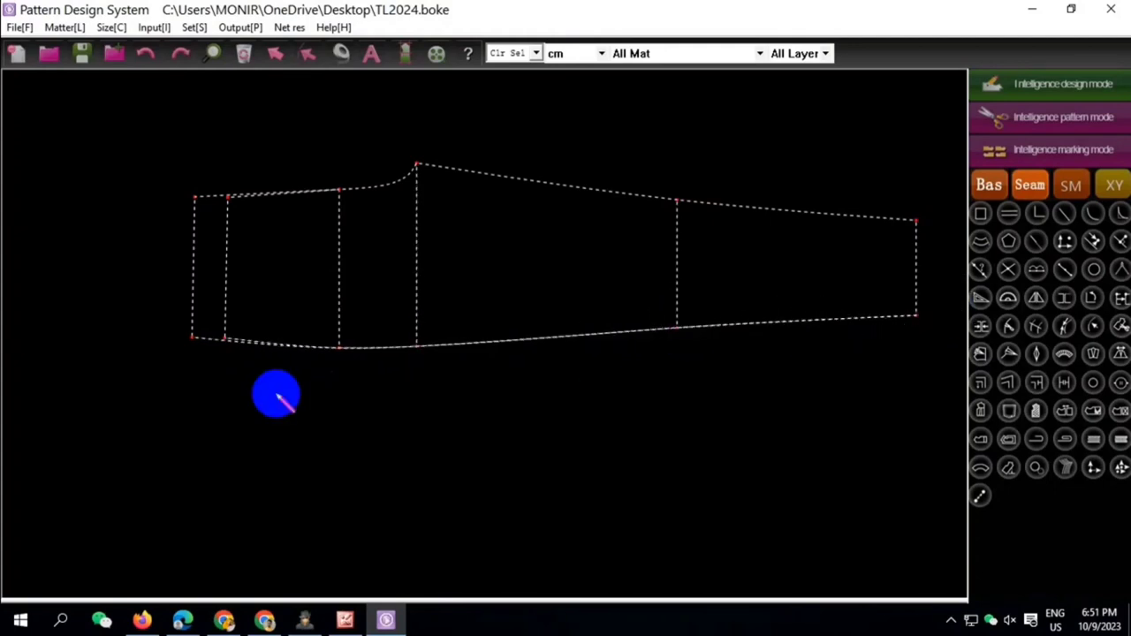
scroll(214, 334, up, 1)
scroll(222, 336, down, 3)
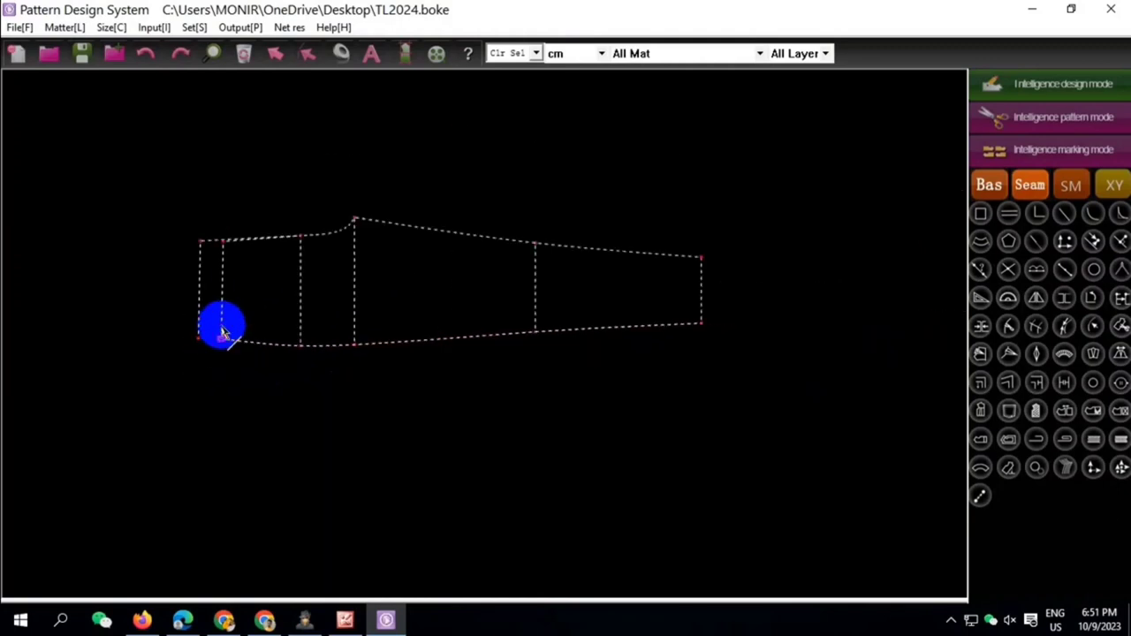
scroll(216, 291, up, 1)
scroll(223, 244, up, 3)
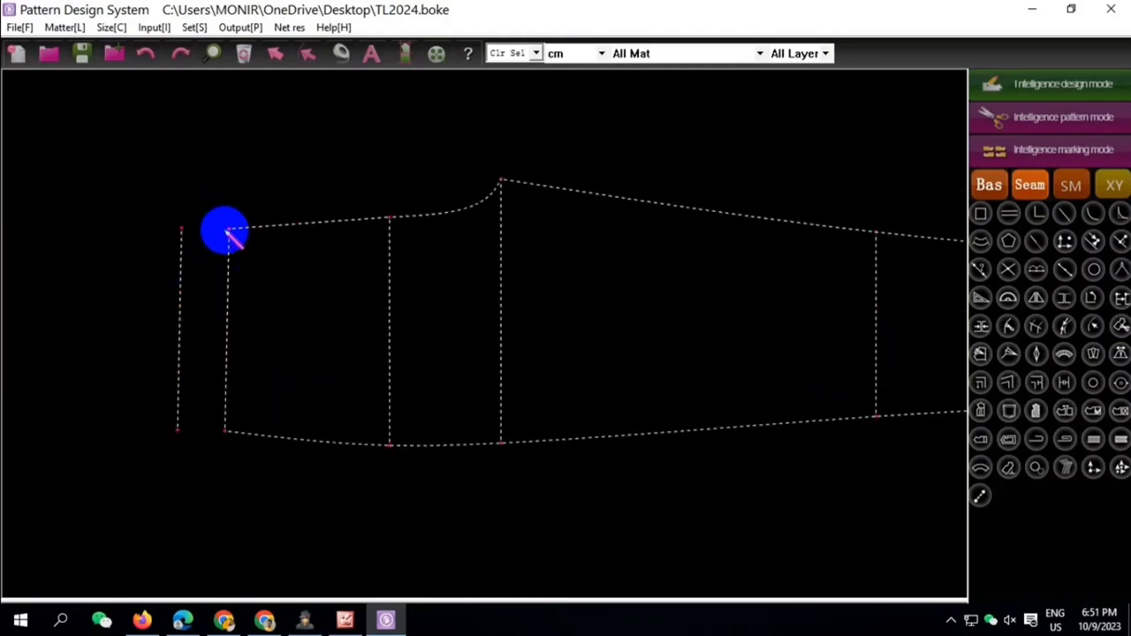
Extend the top-left waist corner further left and select the whole piece
drag(228, 232, 182, 233)
scroll(216, 389, down, 3)
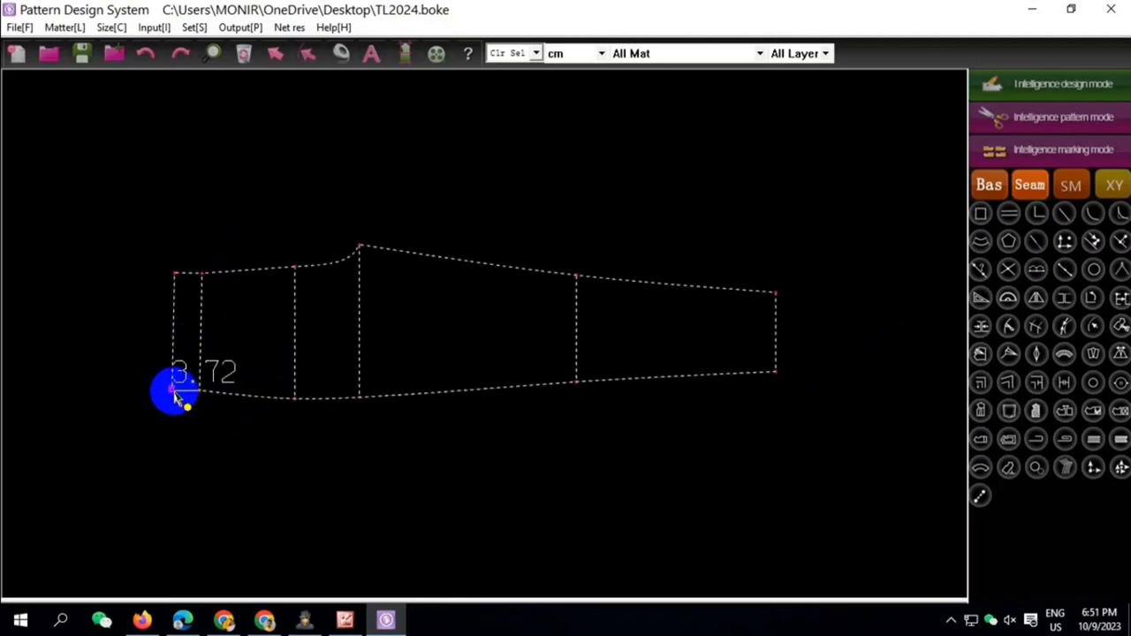
scroll(133, 259, down, 2)
drag(126, 227, 598, 402)
Deselect the piece and place a point on the bottom curve
right_click(598, 405)
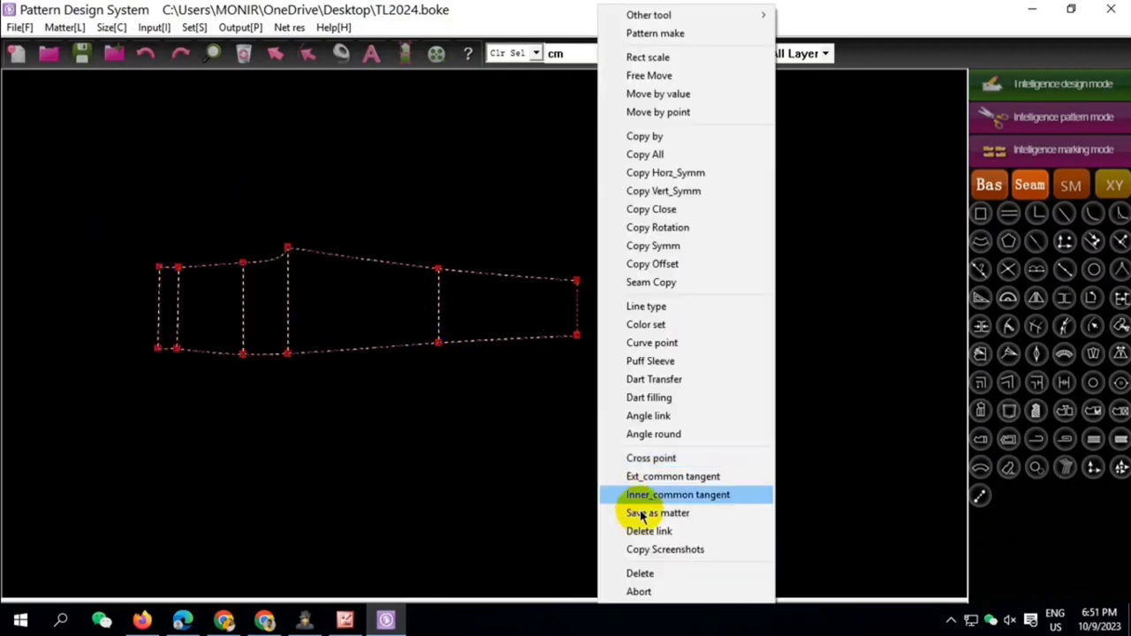
click(642, 515)
scroll(189, 375, up, 2)
scroll(141, 346, up, 1)
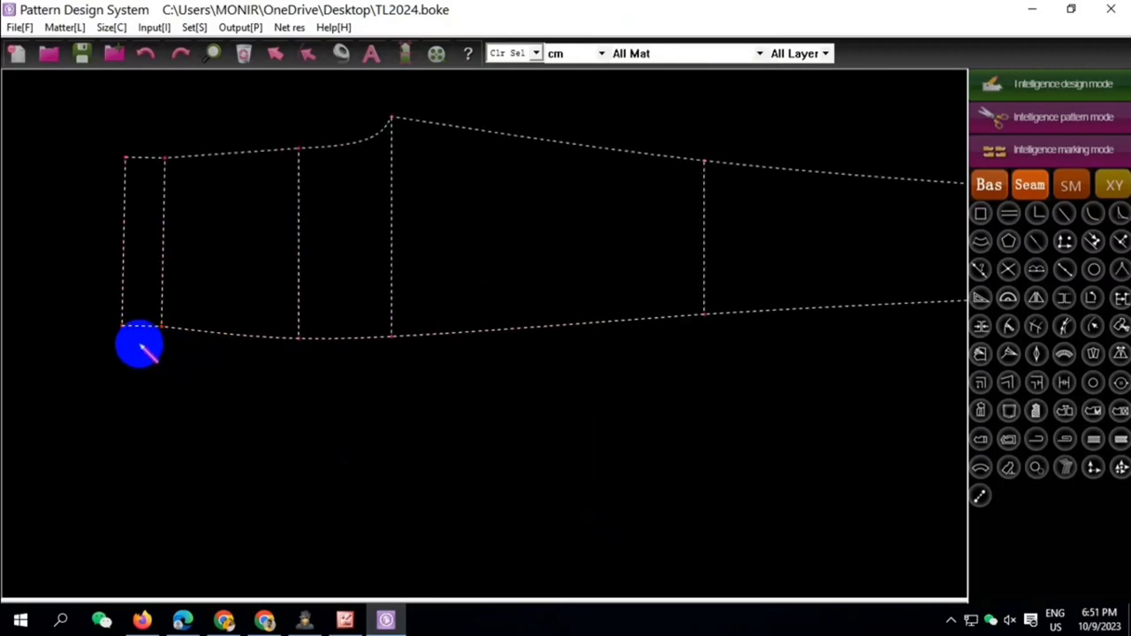
scroll(139, 346, down, 1)
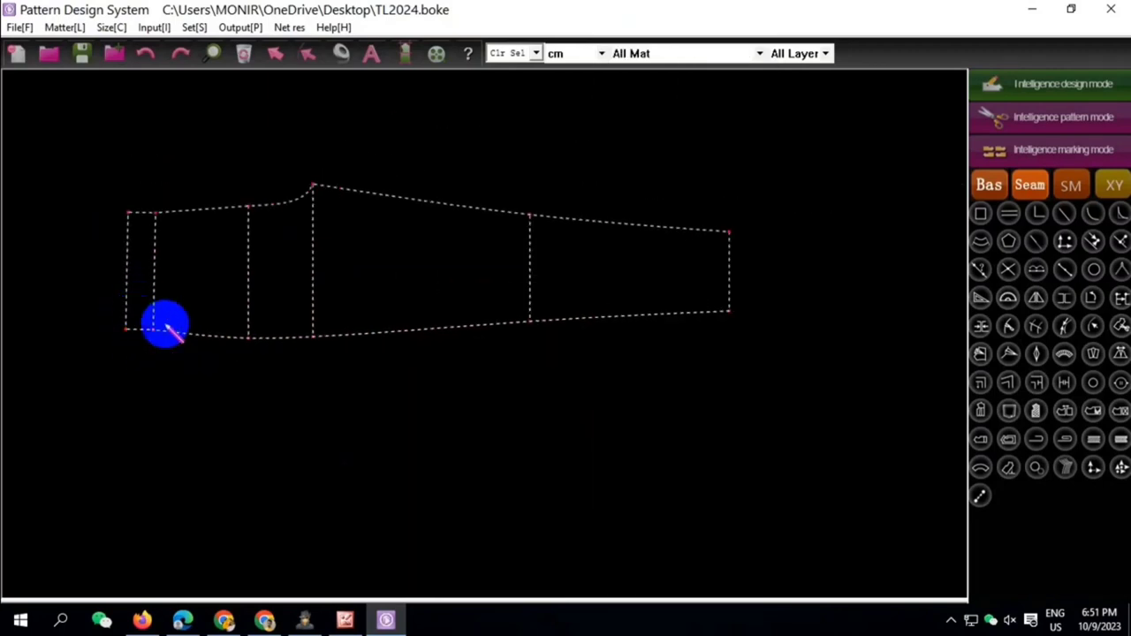
scroll(172, 325, up, 1)
scroll(177, 328, up, 5)
click(168, 316)
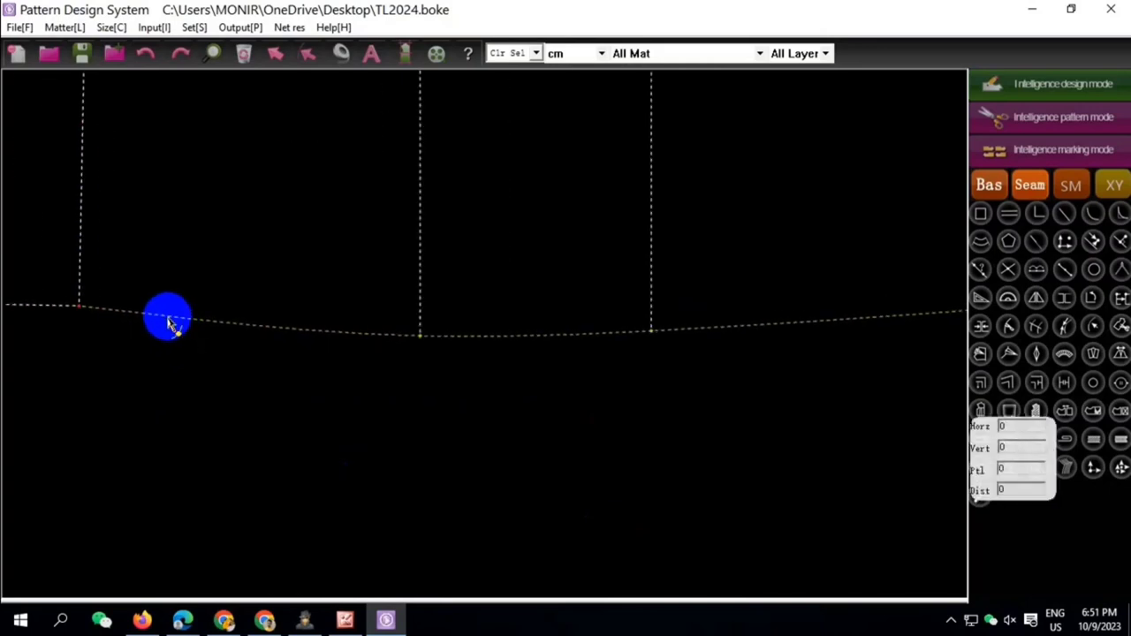
Move the vertical line under the curve's peak down by 0.05
scroll(245, 399, down, 5)
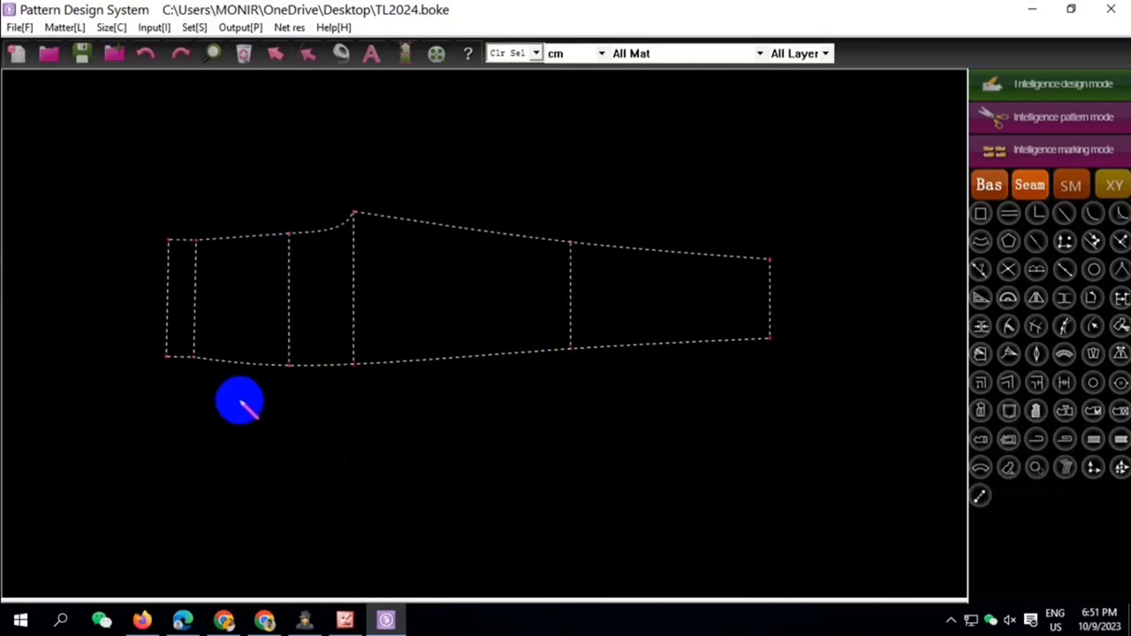
scroll(318, 399, up, 2)
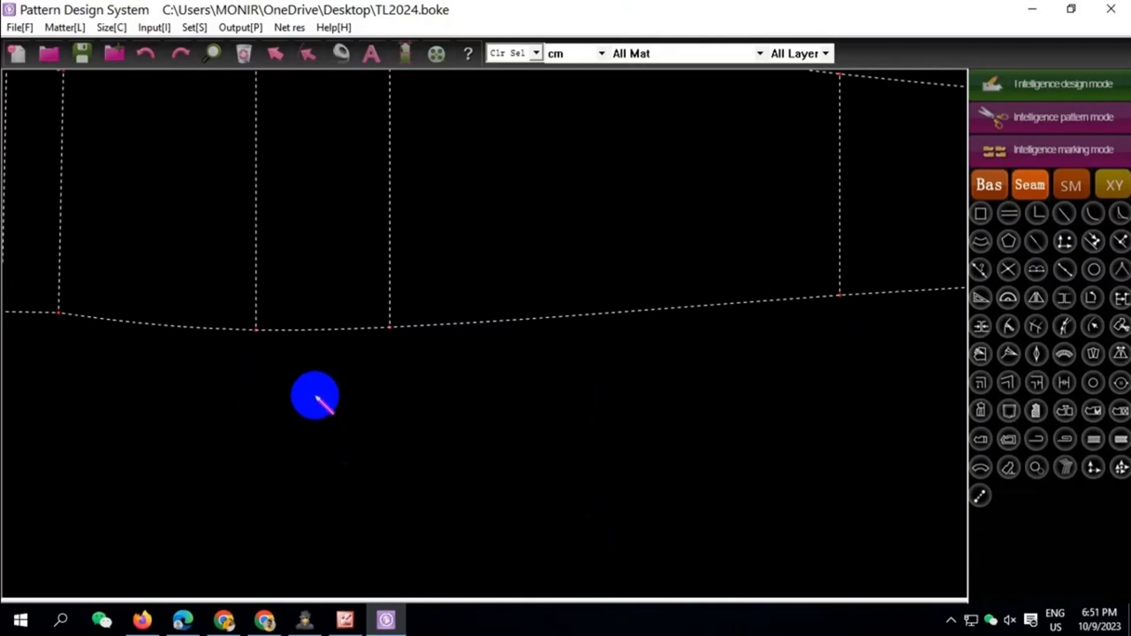
scroll(315, 397, down, 1)
scroll(315, 397, down, 1)
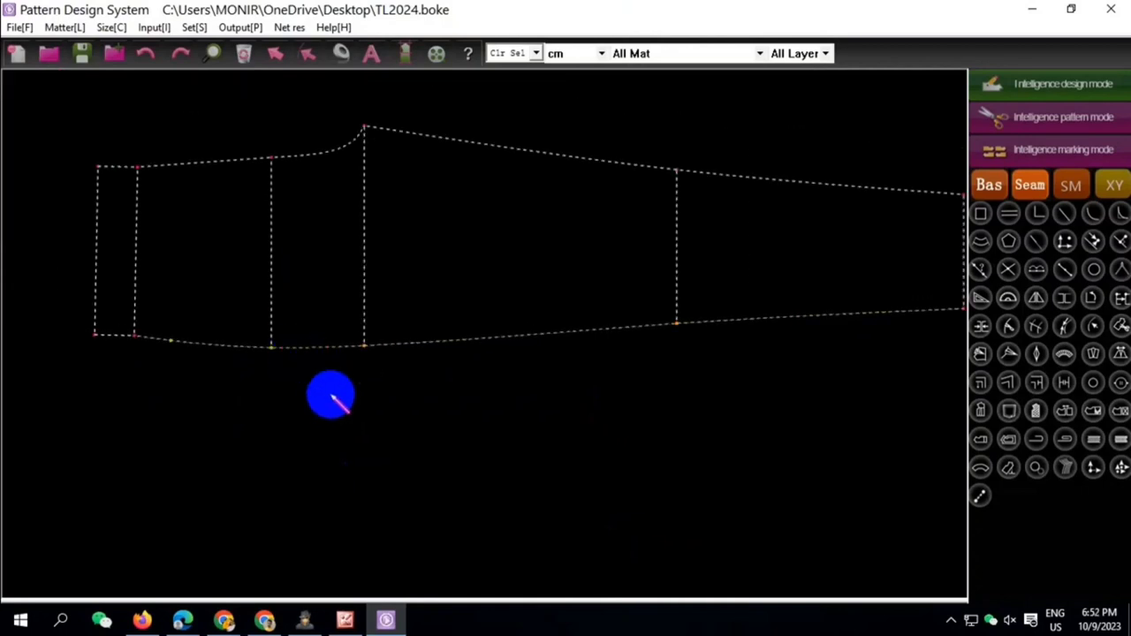
click(342, 94)
right_click(395, 330)
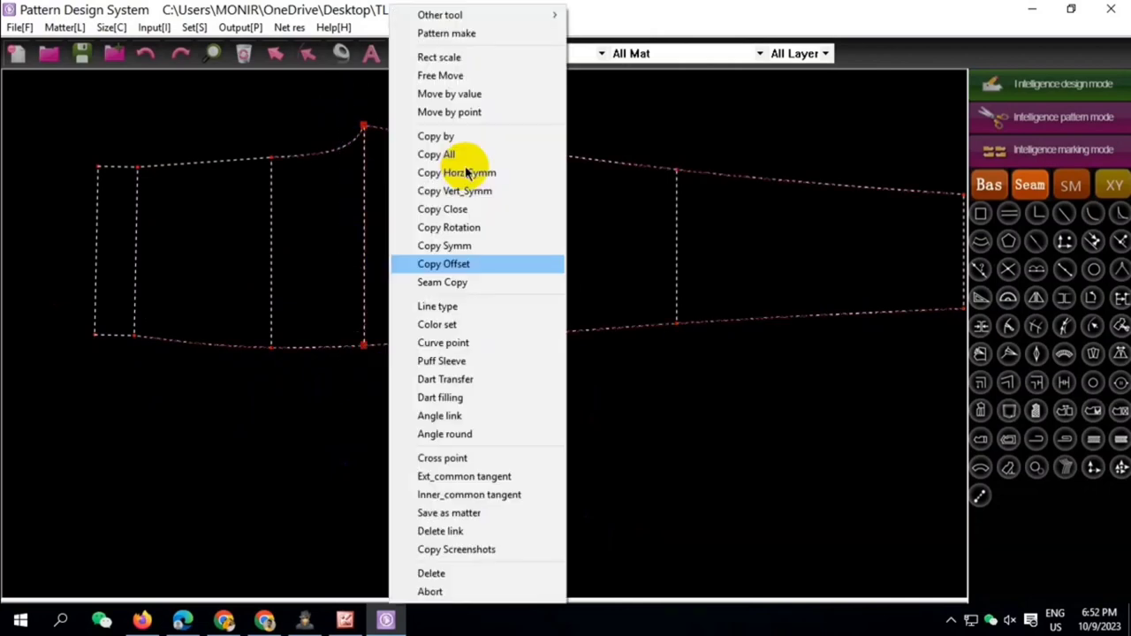
click(484, 97)
text(05)
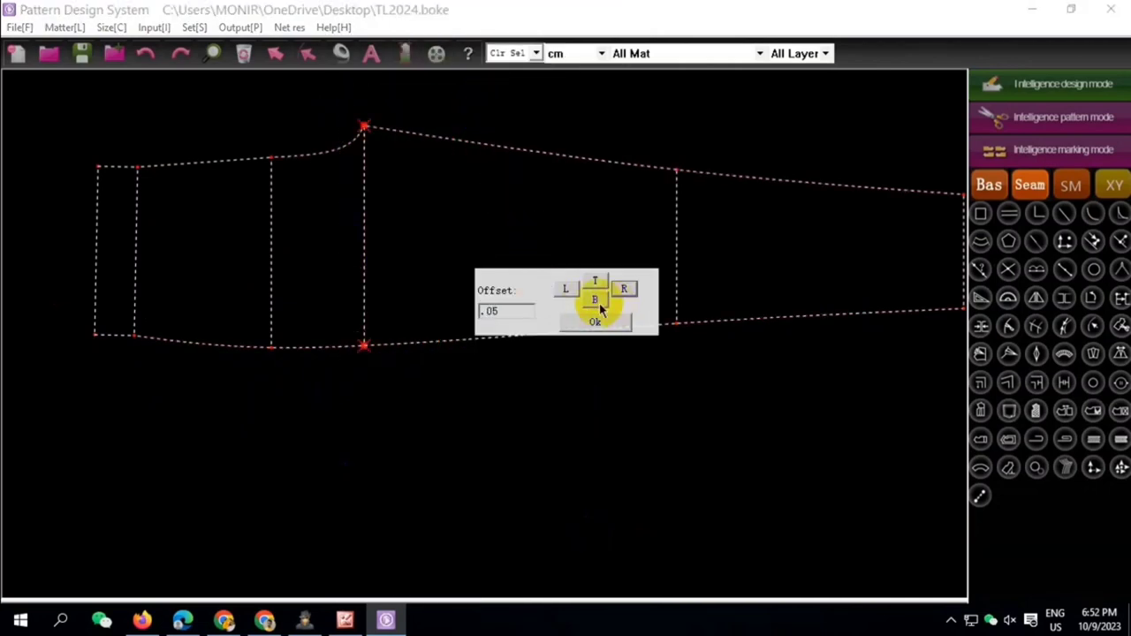
right_click(495, 202)
Fit the whole trouser front pattern piece in view
scroll(416, 361, down, 2)
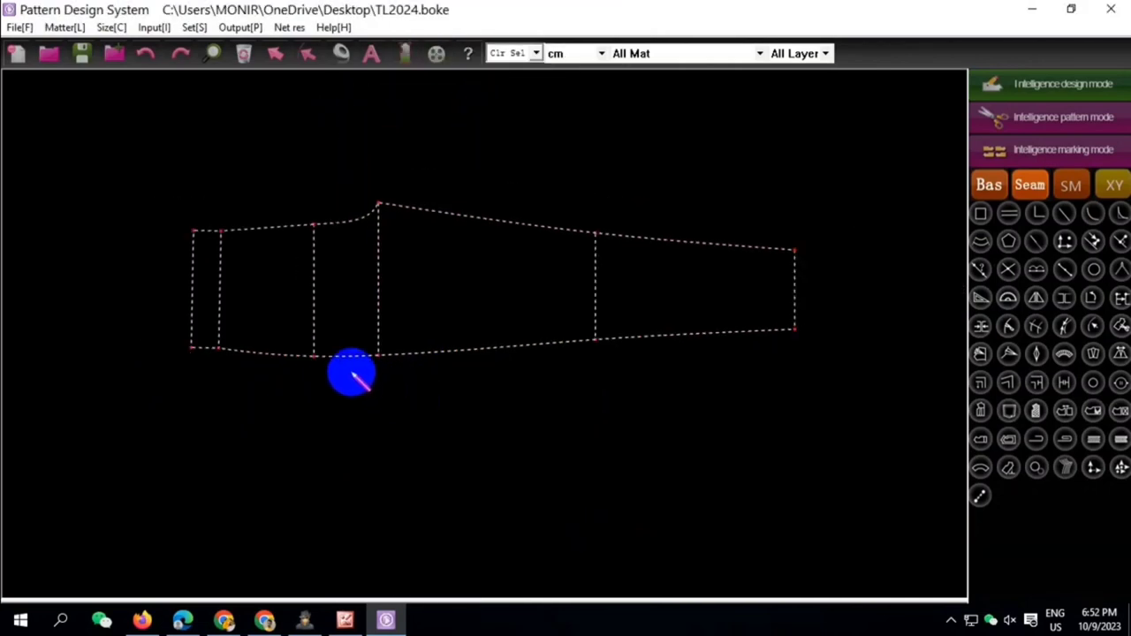
scroll(351, 373, up, 2)
right_click(361, 330)
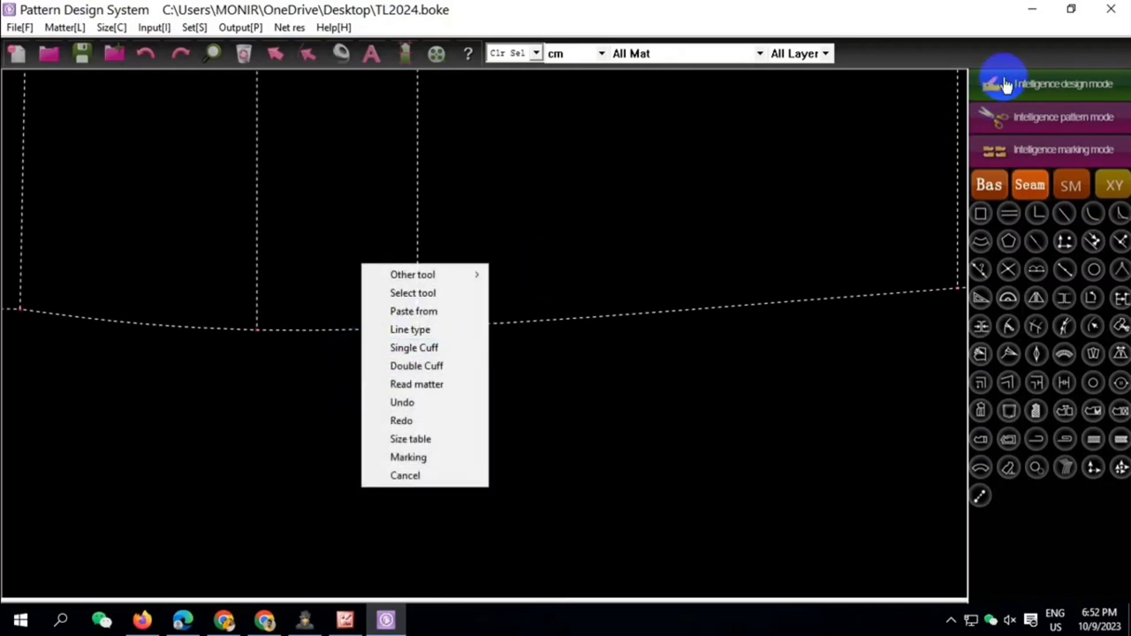
click(1004, 86)
right_click(403, 371)
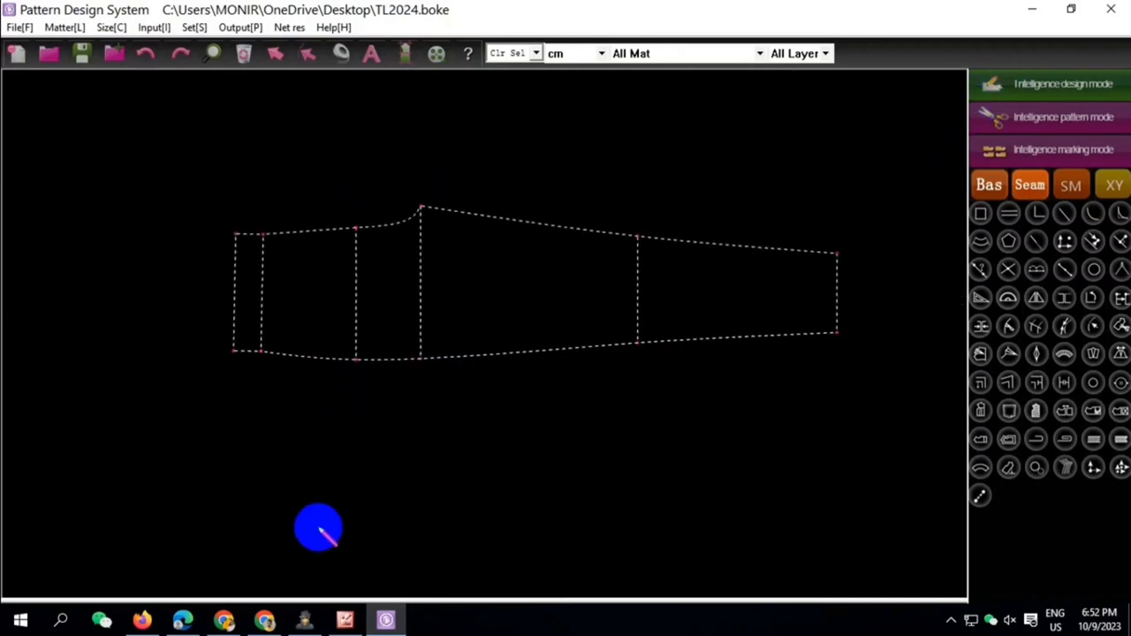
click(344, 619)
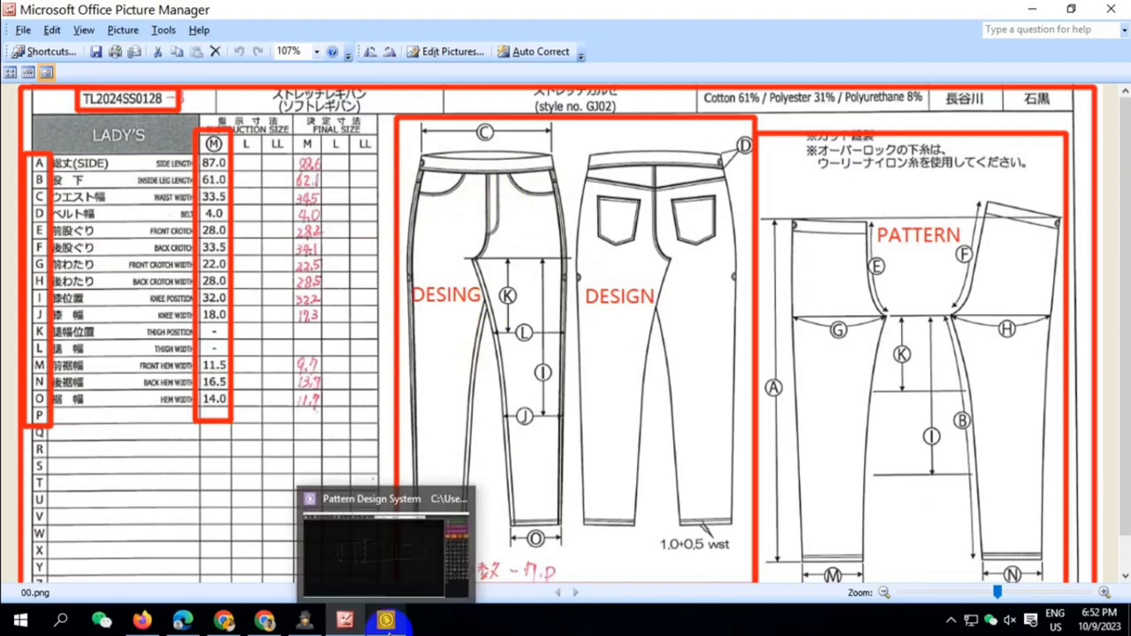
click(386, 621)
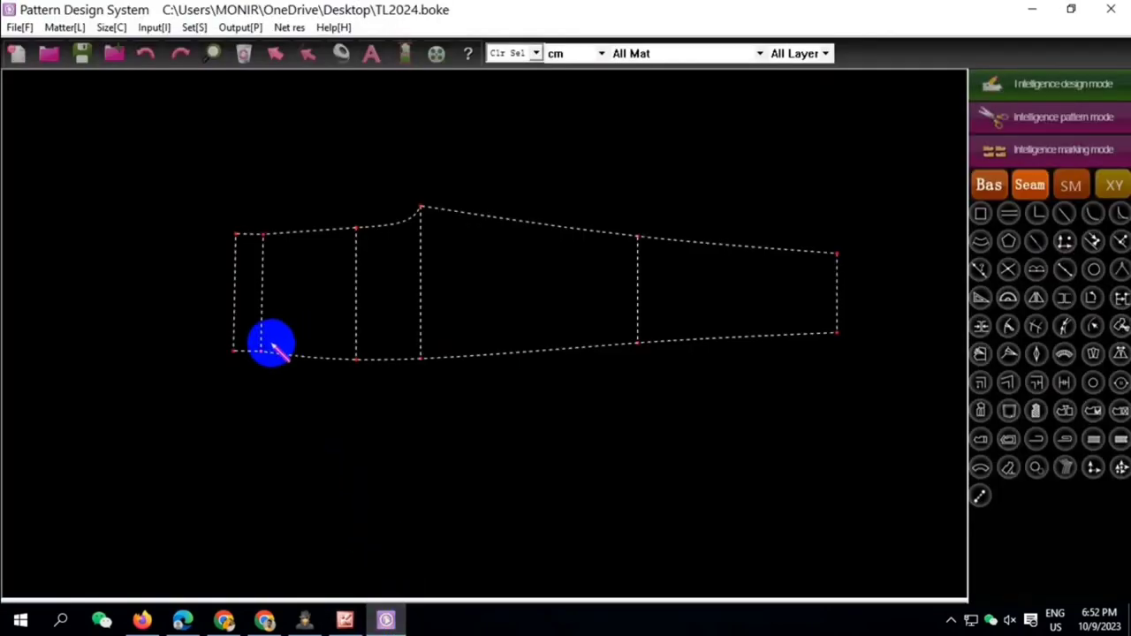
Mark pocket points 8.5 along the inner vertical line and on the bottom edge
click(262, 339)
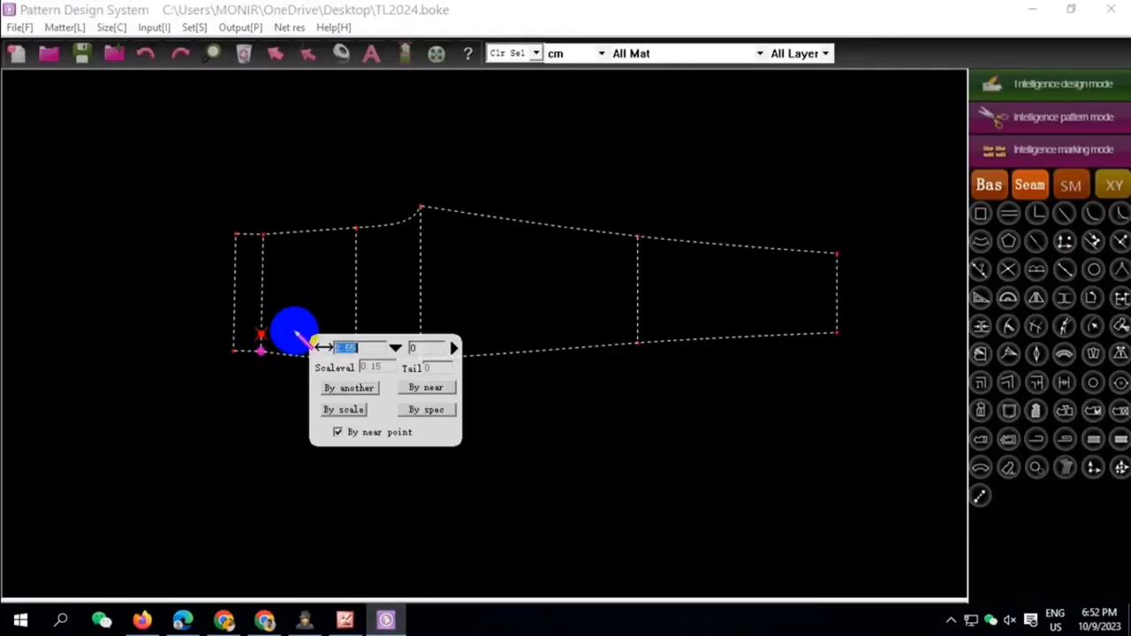
key(Return)
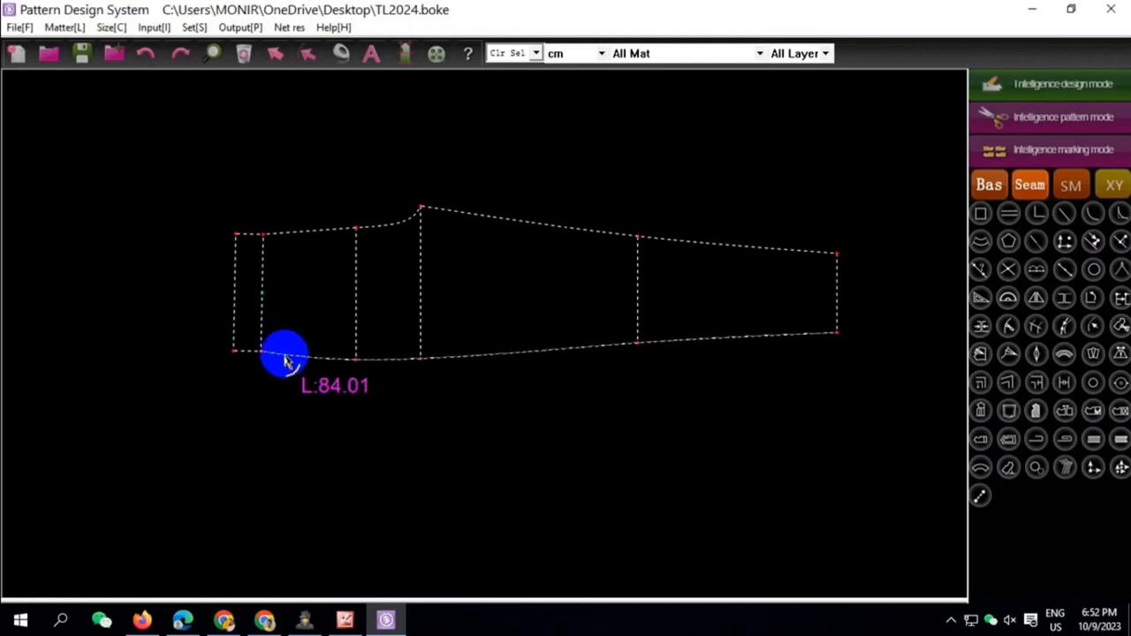
click(285, 356)
text(7.5)
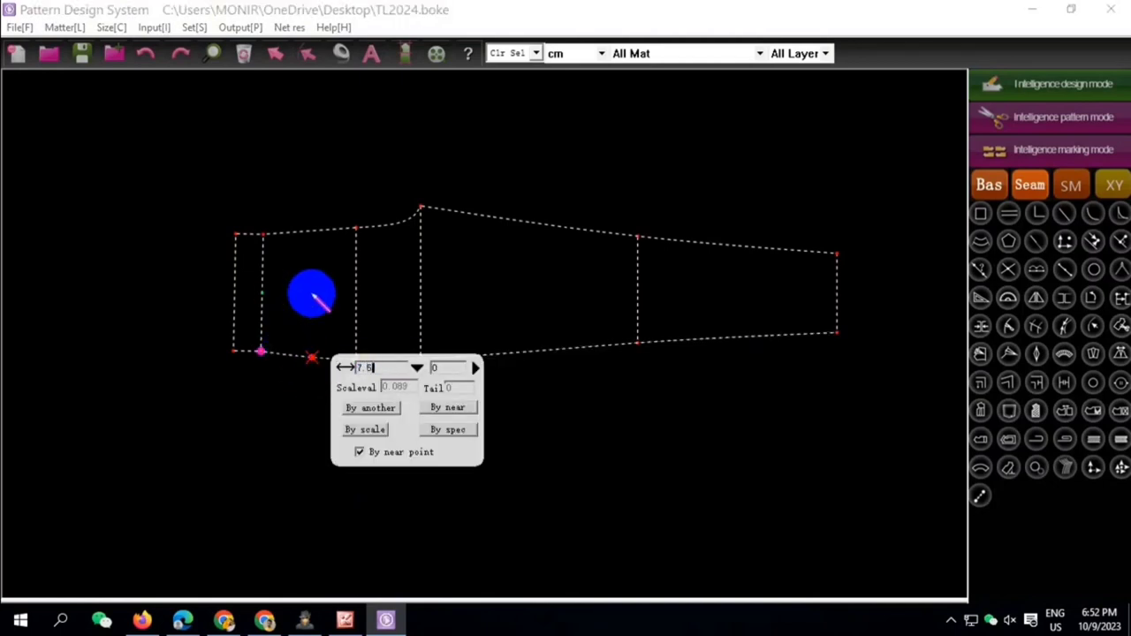
key(Return)
Draw the vertical and horizontal pocket guide lines
click(320, 268)
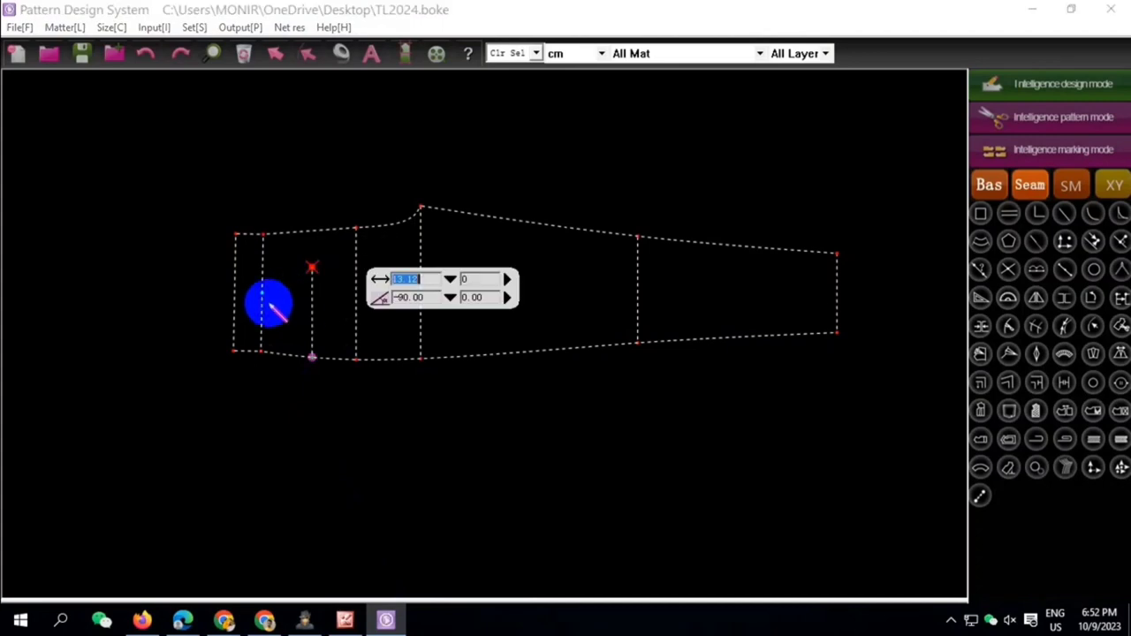
right_click(264, 298)
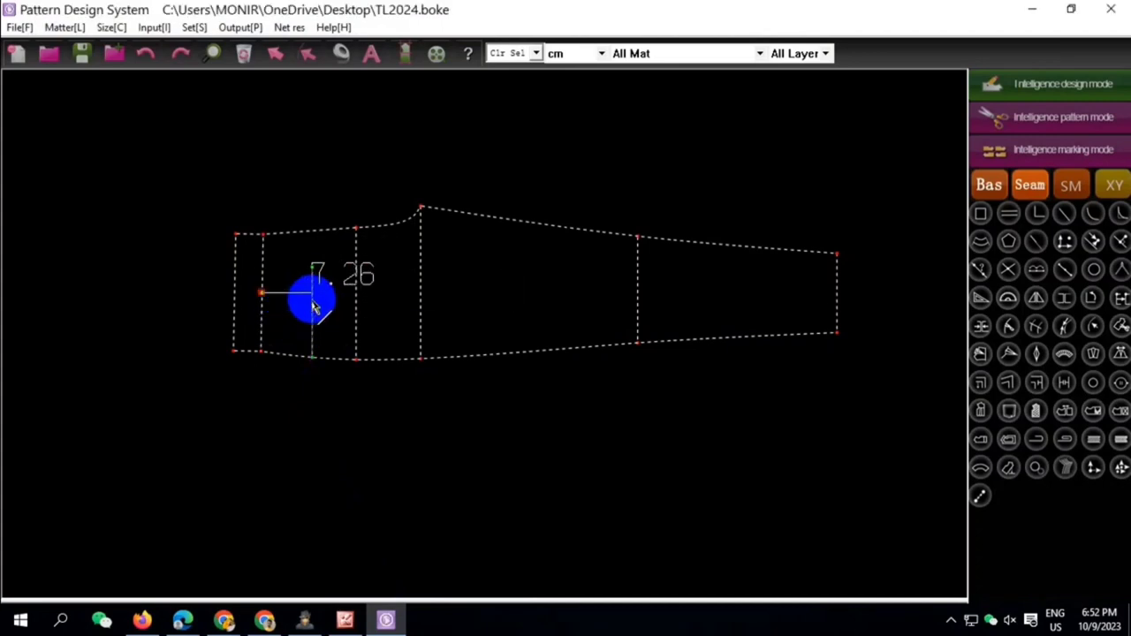
click(314, 305)
click(182, 222)
right_click(354, 429)
click(406, 531)
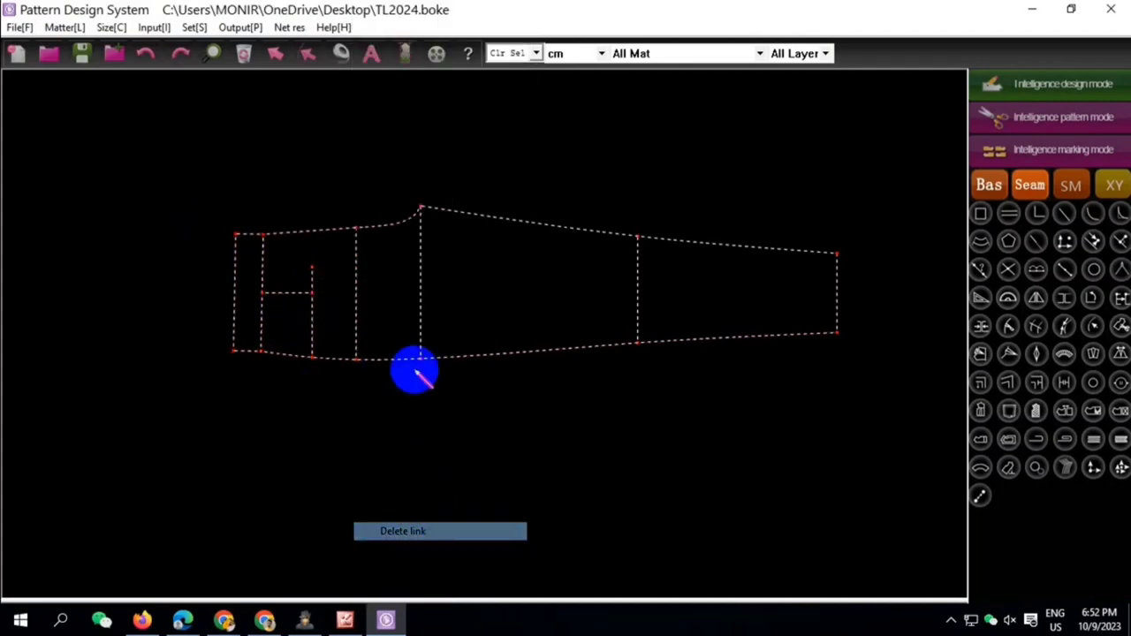
scroll(454, 254, up, 2)
scroll(402, 253, down, 1)
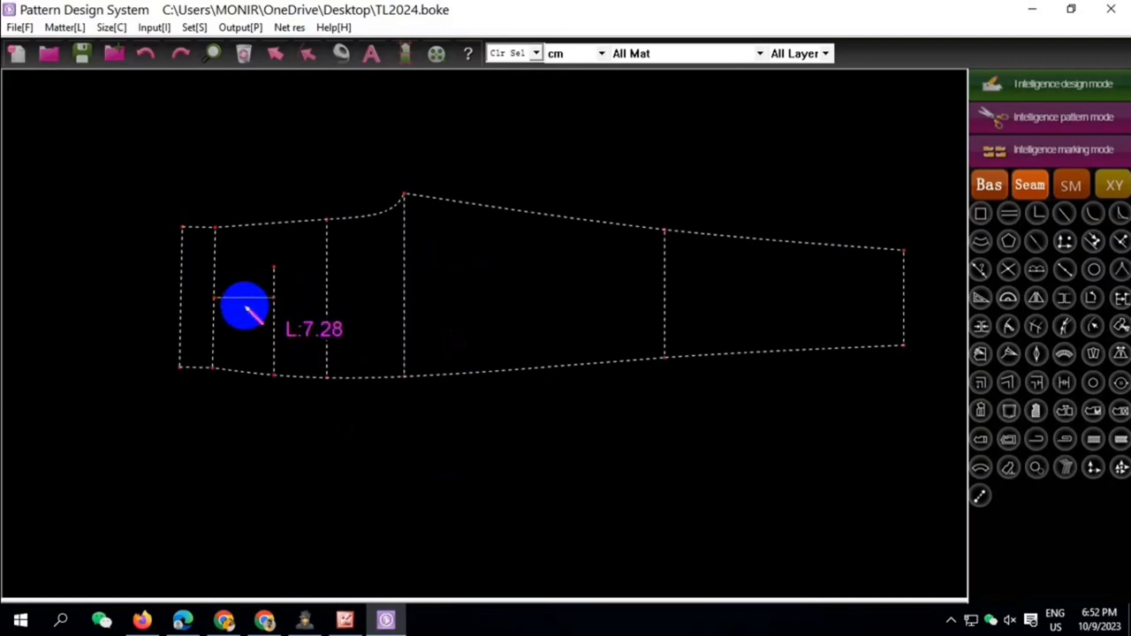
Draw the pocket opening line and bend it into a curve
click(225, 306)
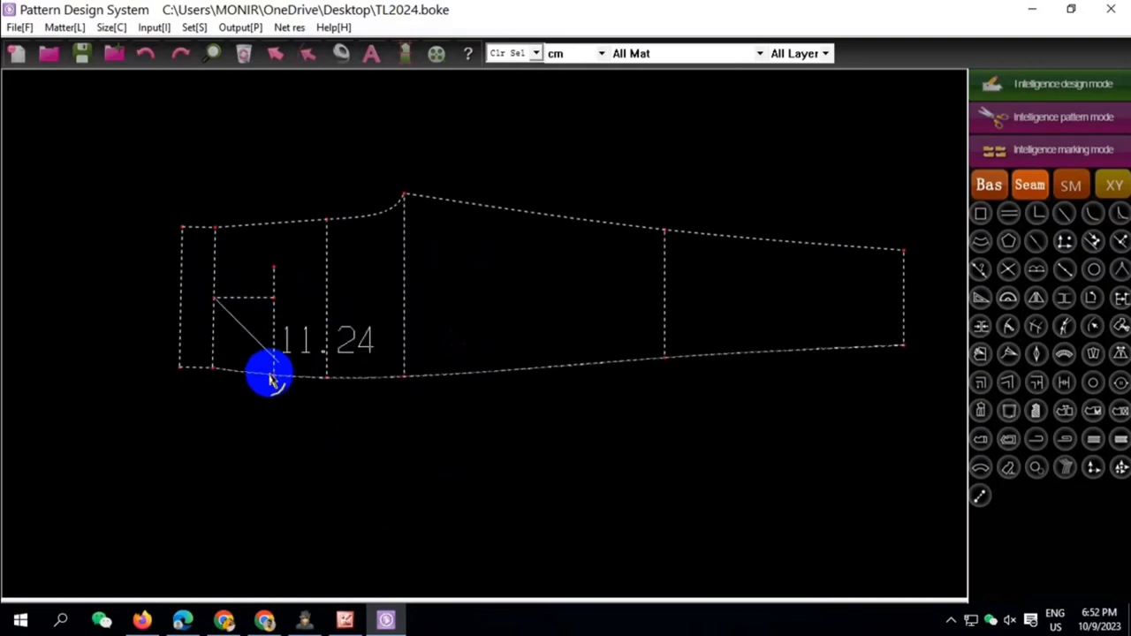
click(274, 375)
scroll(242, 324, up, 2)
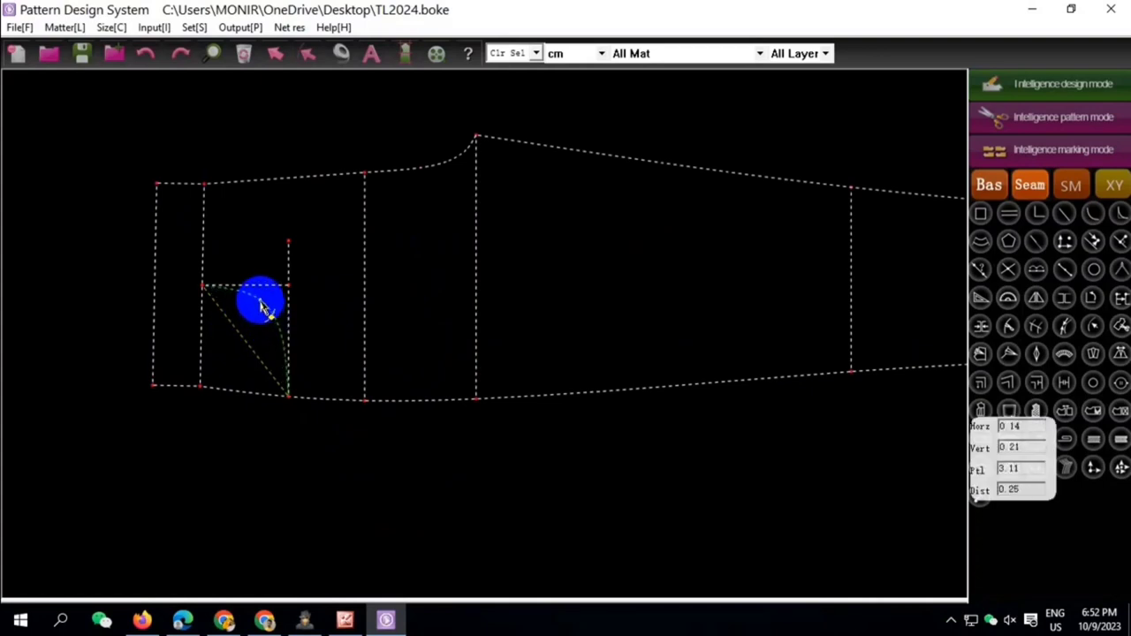
right_click(291, 303)
scroll(263, 290, down, 2)
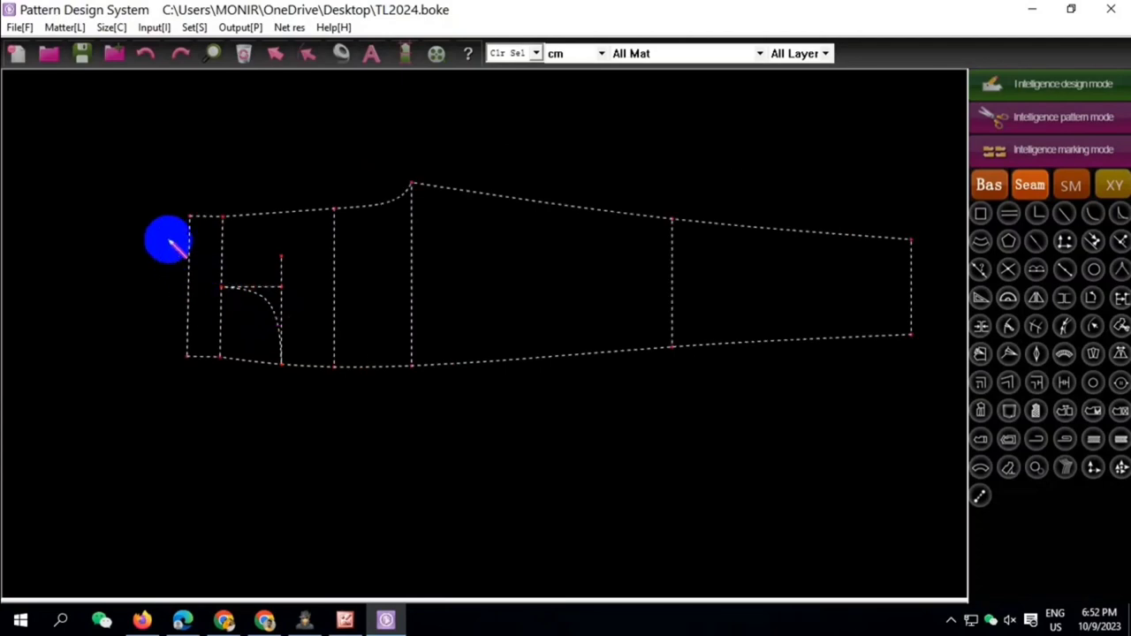
right_drag(168, 239, 324, 392)
click(371, 531)
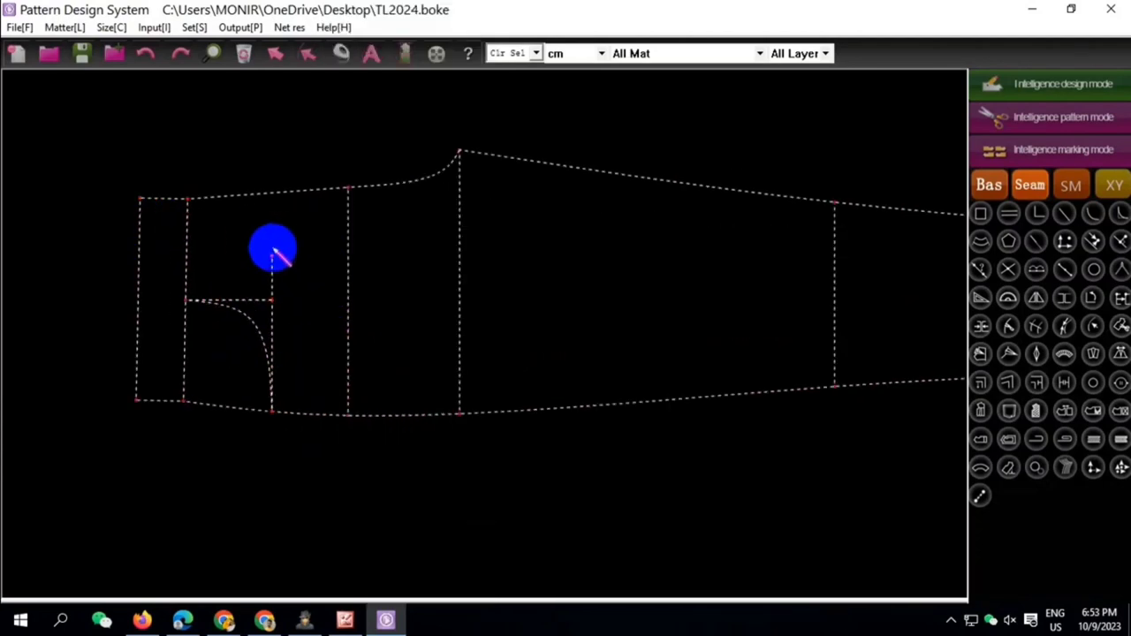
scroll(291, 303, down, 1)
scroll(309, 291, down, 2)
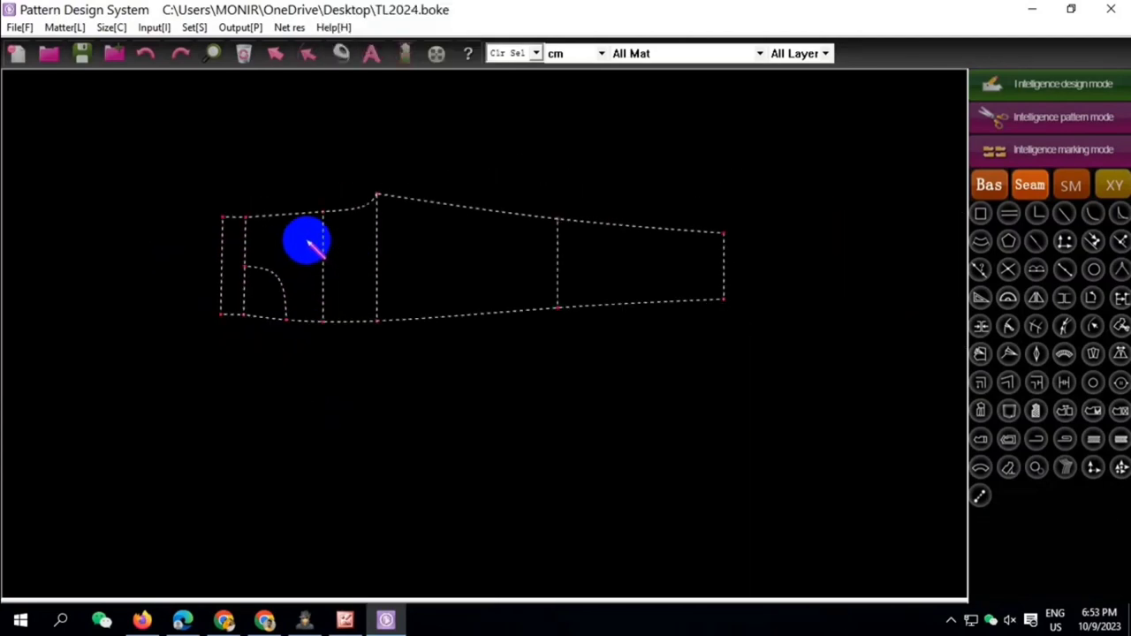
Delete the pocket construction lines and check the trouser spec sheet
drag(182, 173, 449, 378)
right_click(449, 378)
click(513, 523)
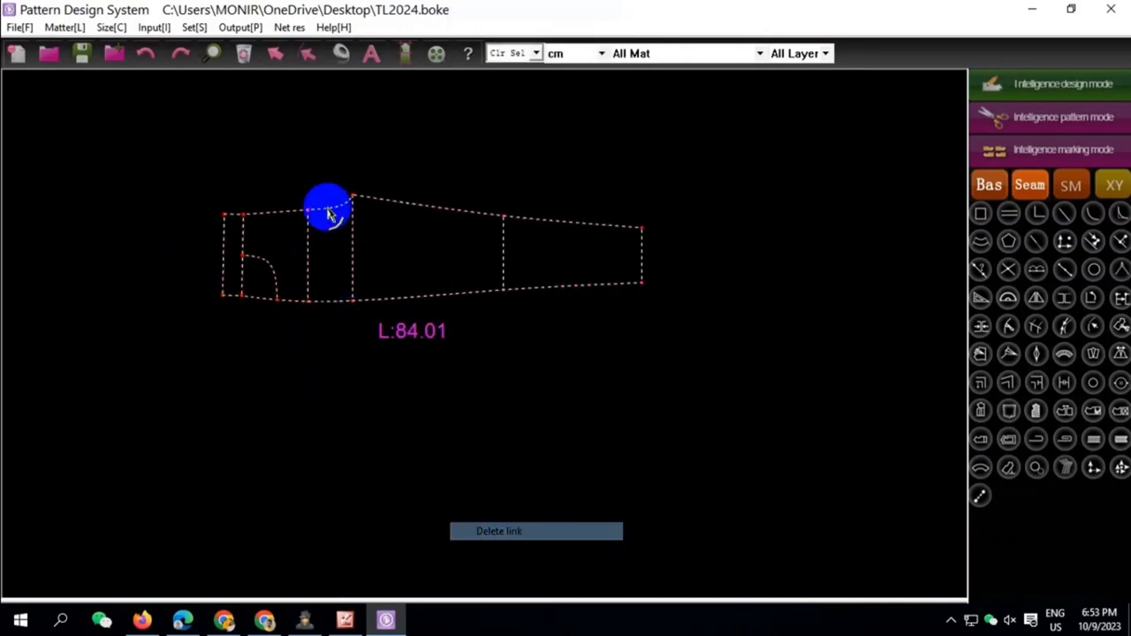
scroll(318, 212, up, 2)
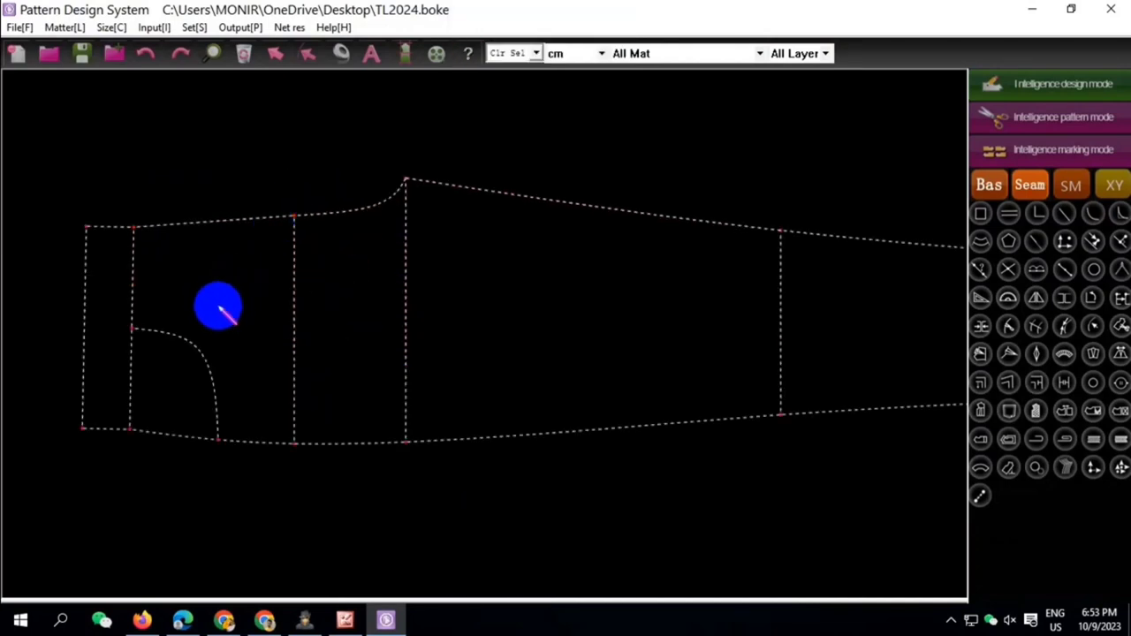
scroll(212, 288, down, 1)
scroll(213, 285, down, 1)
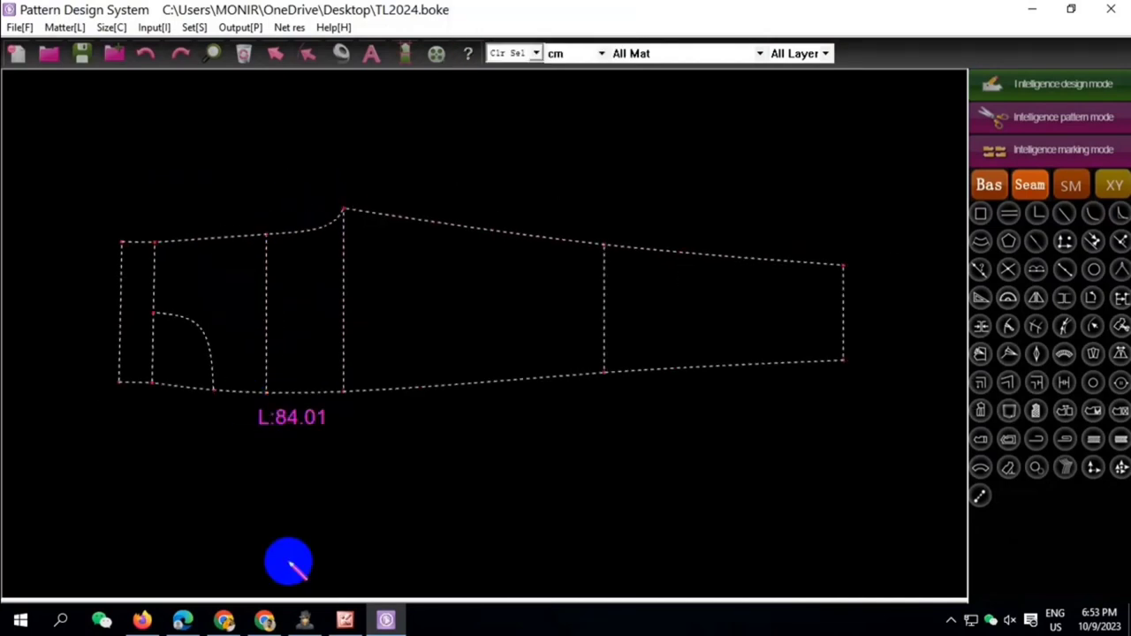
click(347, 621)
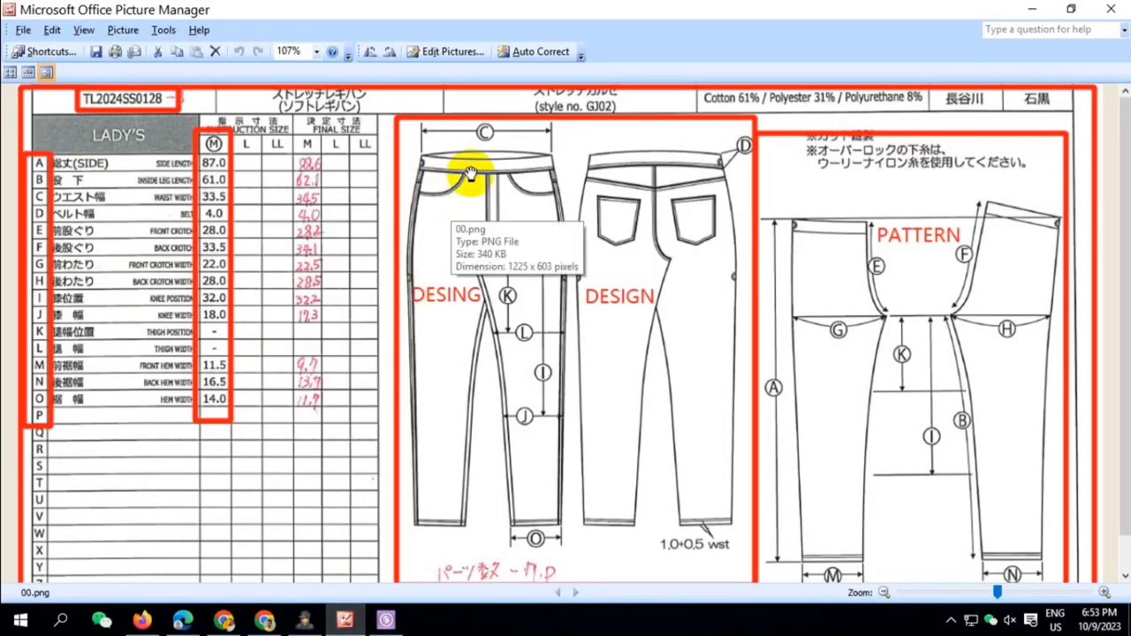
click(387, 622)
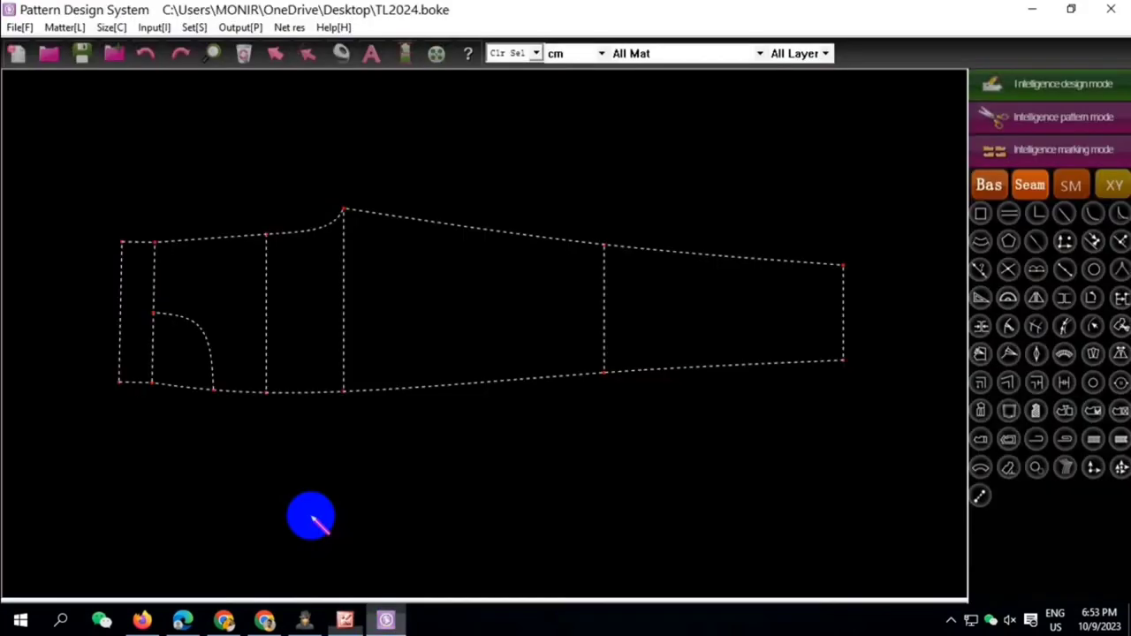
Reshape the pocket opening curve with the curve-modify tool
scroll(215, 328, up, 2)
scroll(188, 324, up, 1)
scroll(182, 318, up, 5)
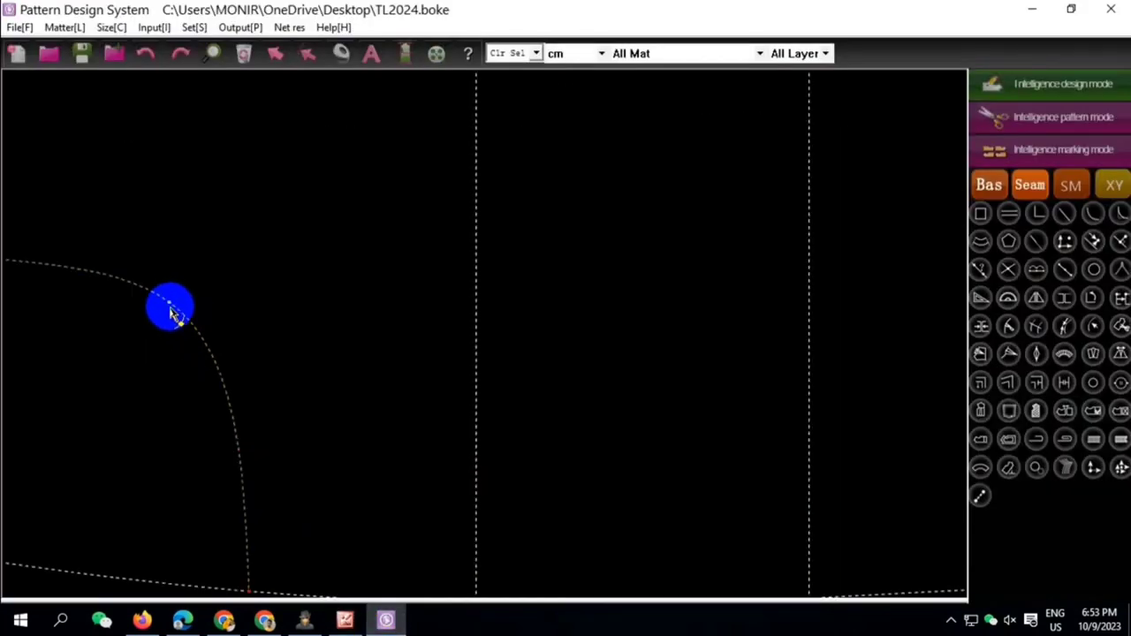
click(168, 313)
scroll(233, 433, down, 1)
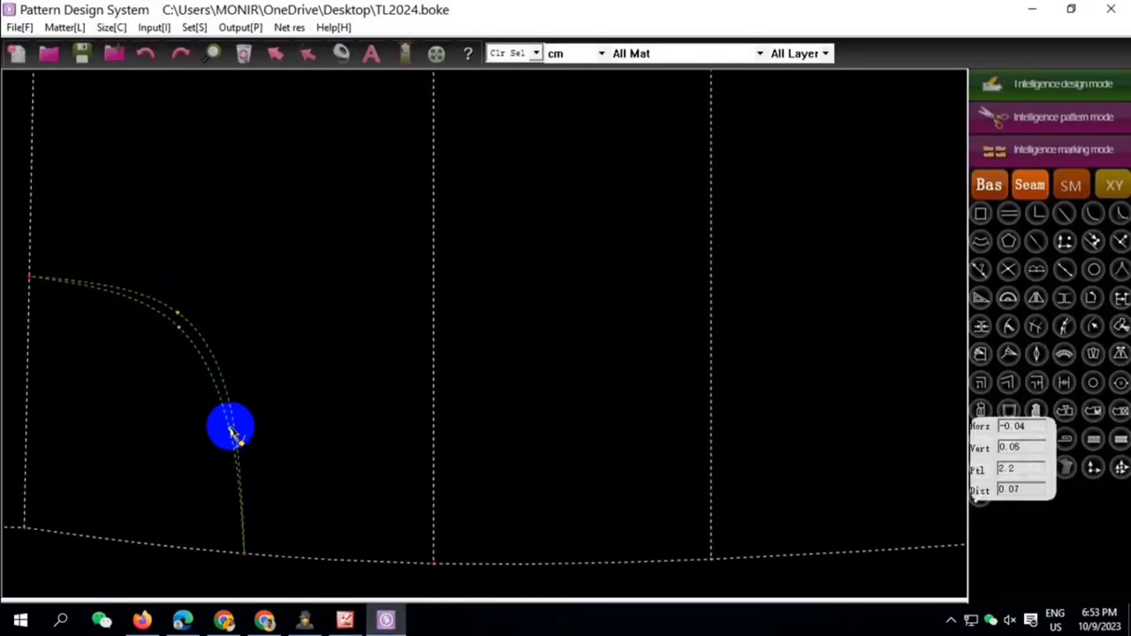
click(297, 386)
Drag a point on the pocket curve to refine it into a cleaner arc
scroll(298, 386, down, 2)
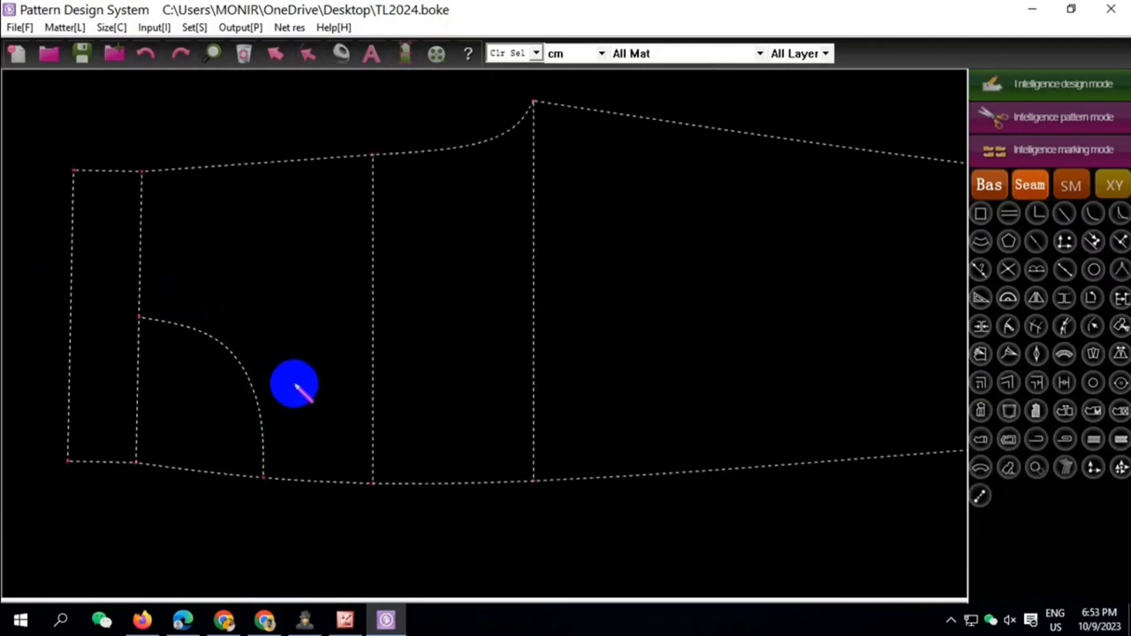
scroll(161, 321, up, 2)
scroll(149, 313, up, 1)
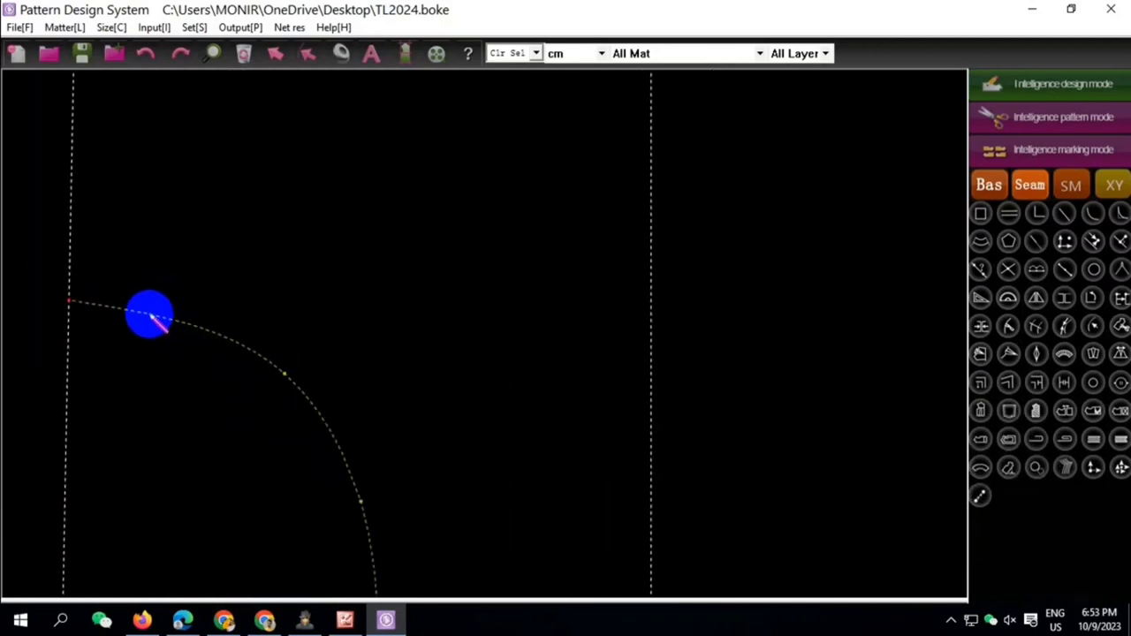
click(147, 315)
click(265, 322)
scroll(265, 322, down, 2)
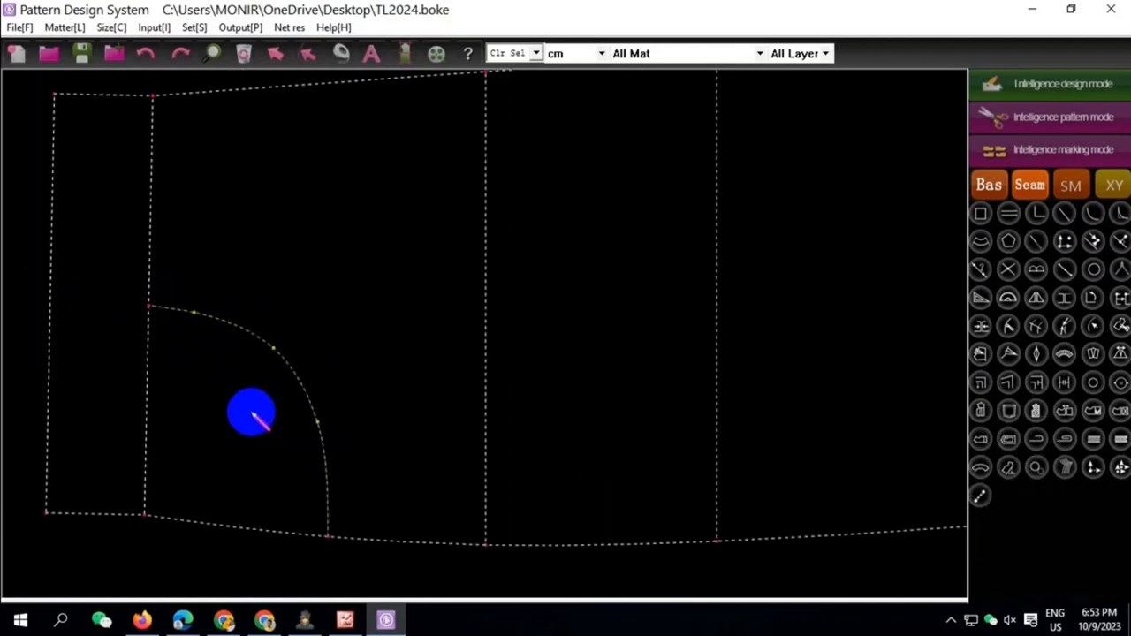
scroll(302, 328, up, 1)
scroll(292, 323, down, 1)
scroll(278, 328, up, 2)
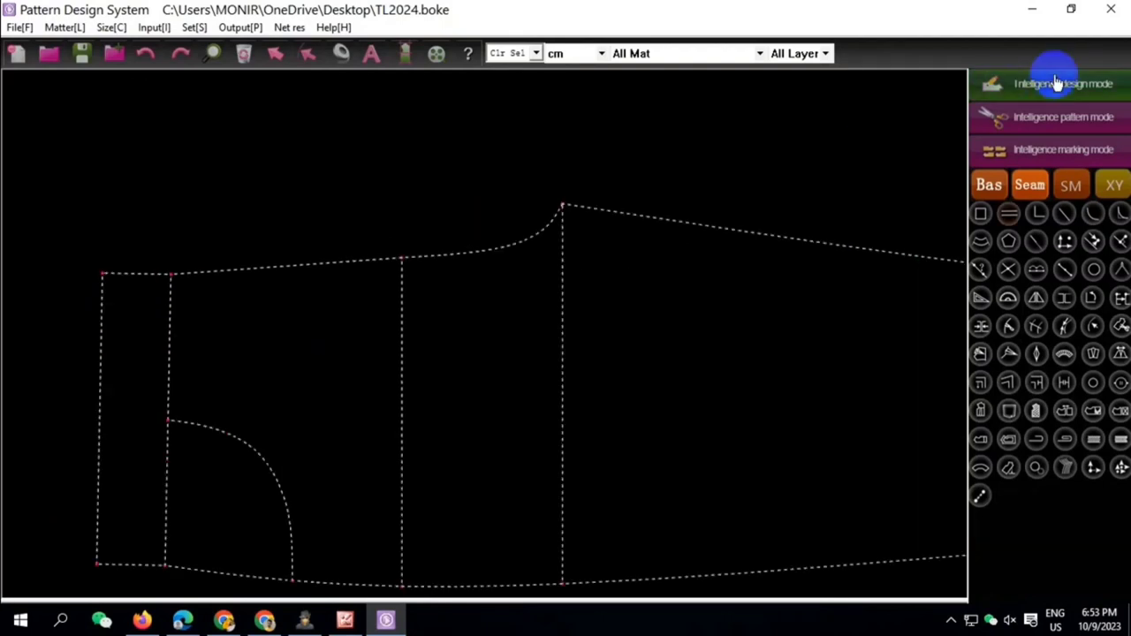
Add a waistband line parallel to the waist, 3.5 below it
click(311, 272)
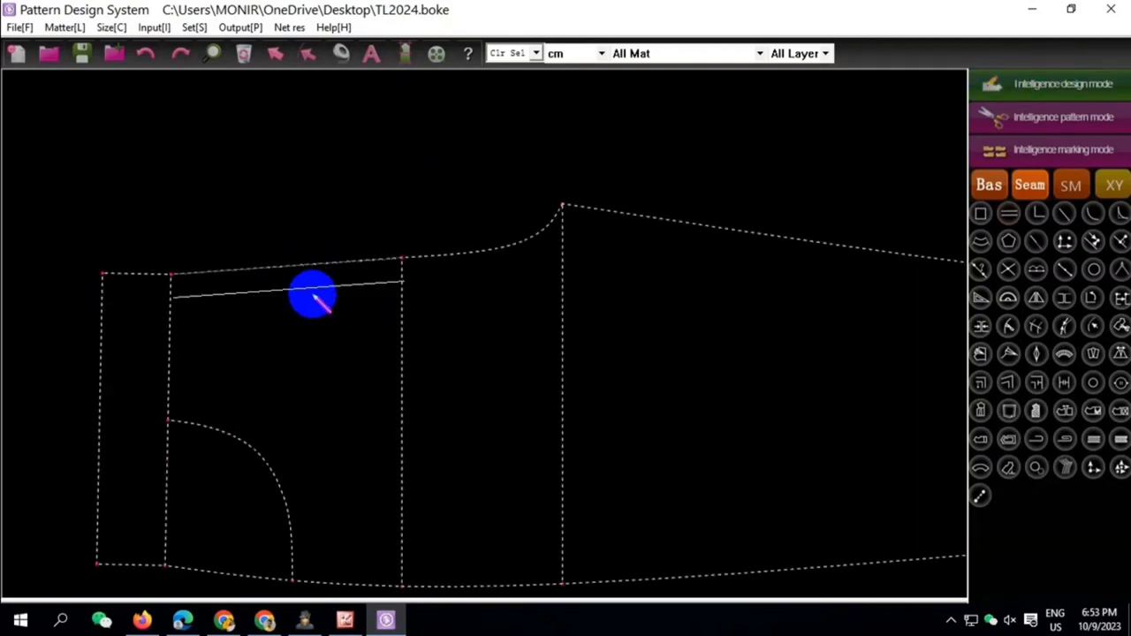
click(317, 334)
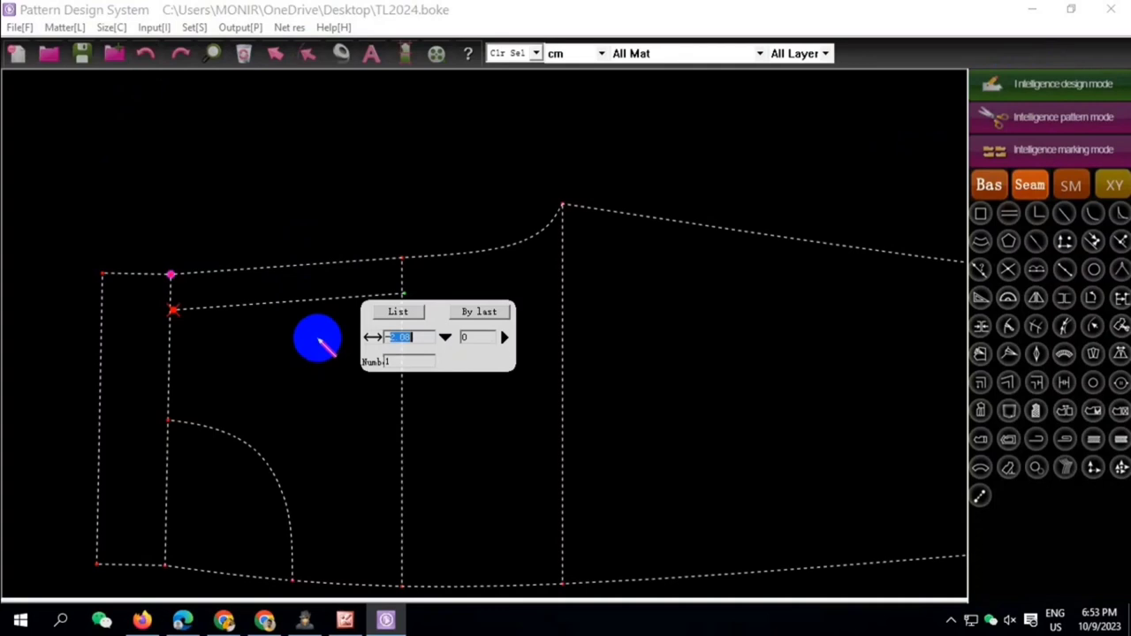
click(145, 55)
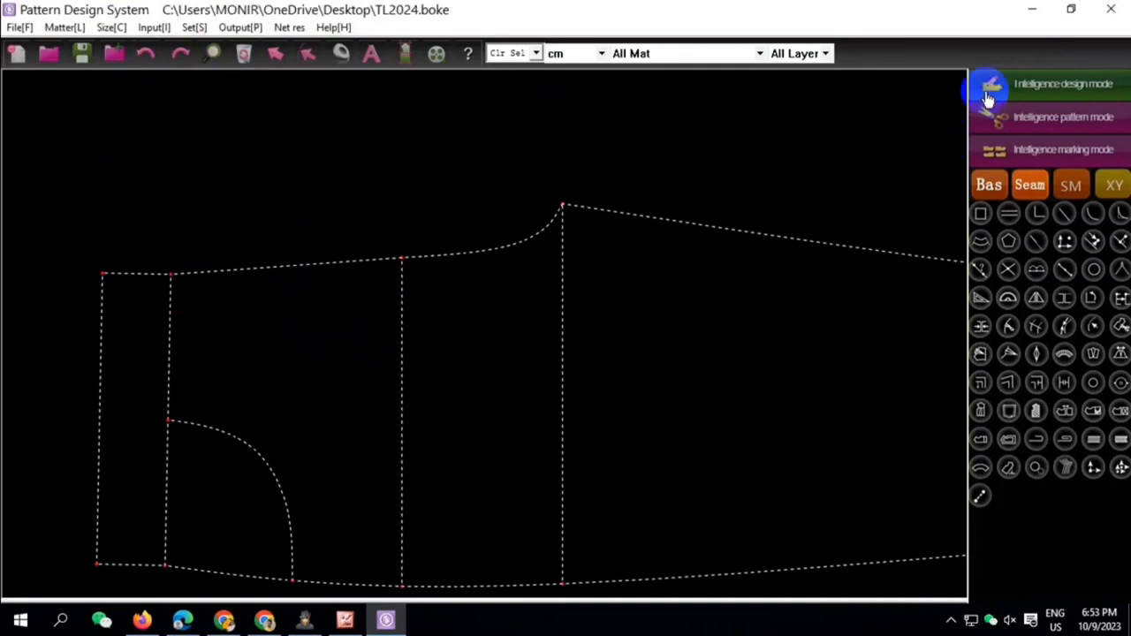
click(303, 268)
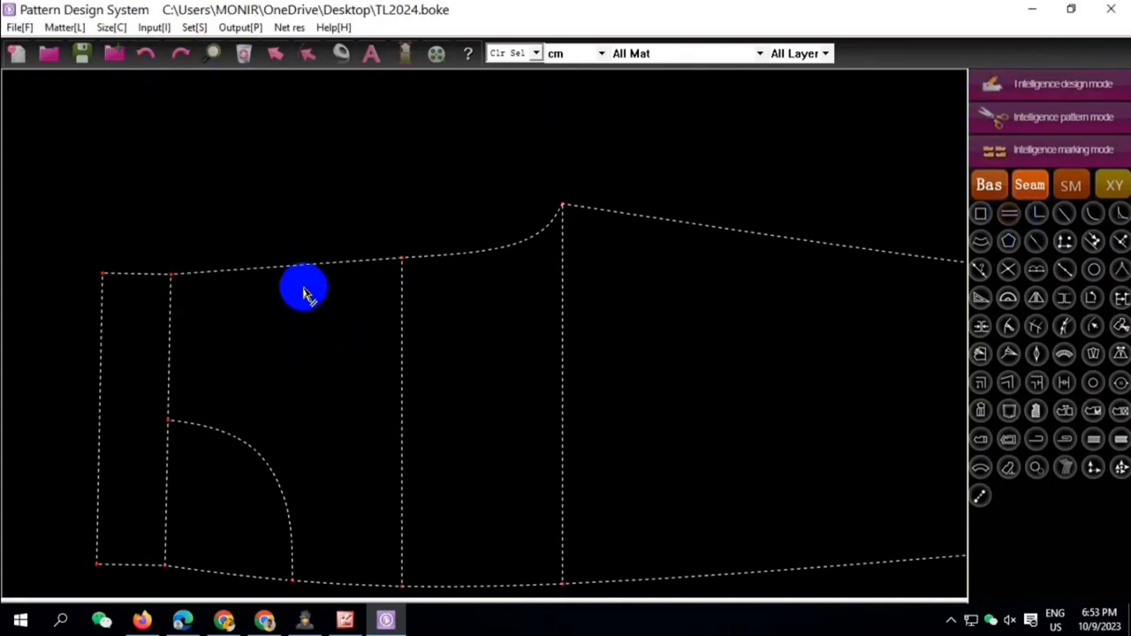
click(315, 333)
text(-3.5)
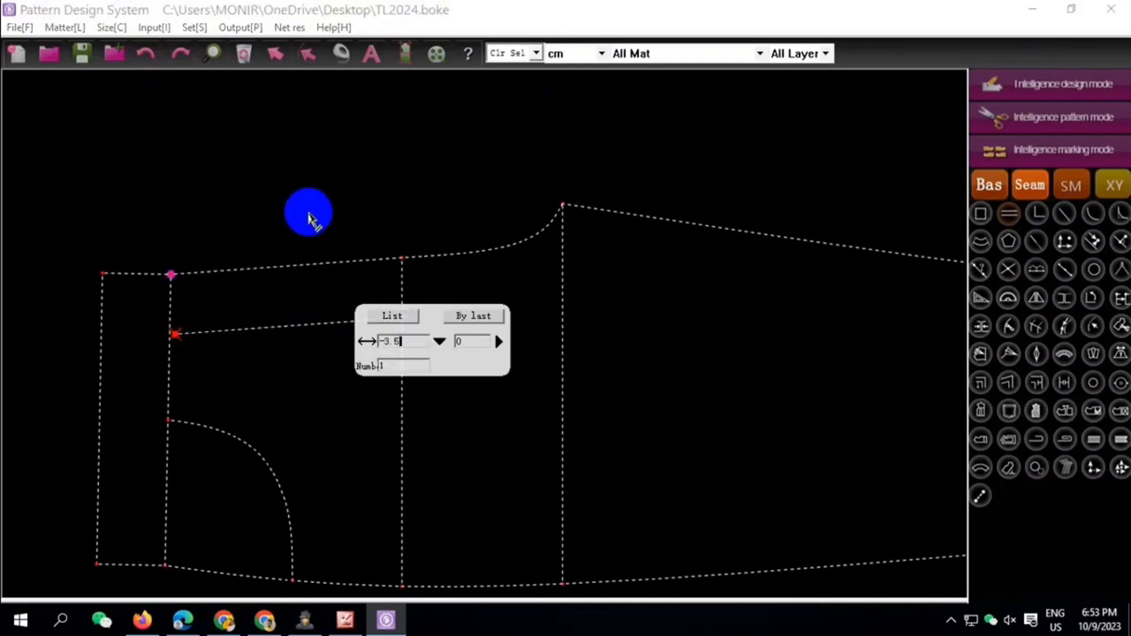
key(Return)
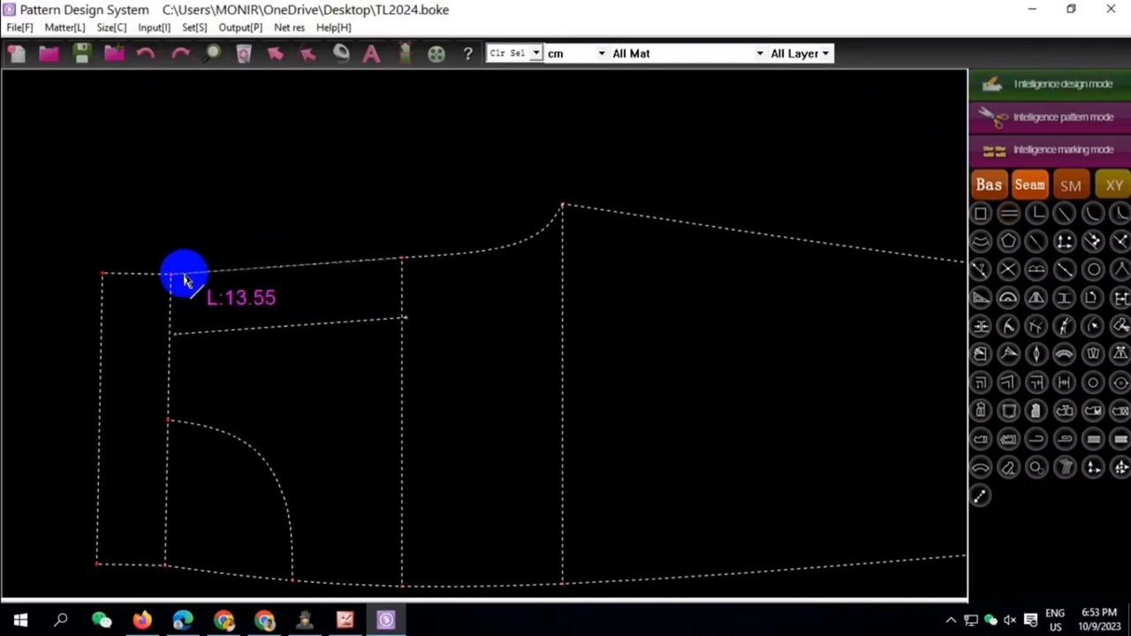
Mark a point 13 along the waist line and draw a line down to the inner horizontal line
click(181, 272)
scroll(190, 216, down, 1)
scroll(204, 221, down, 1)
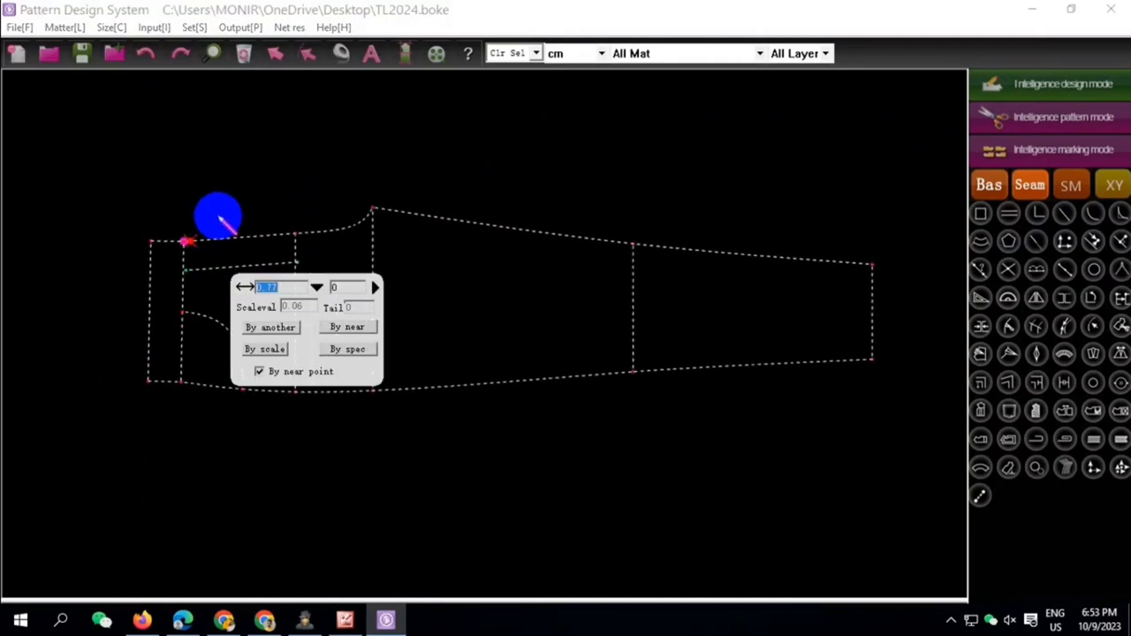
scroll(221, 220, up, 1)
text(13)
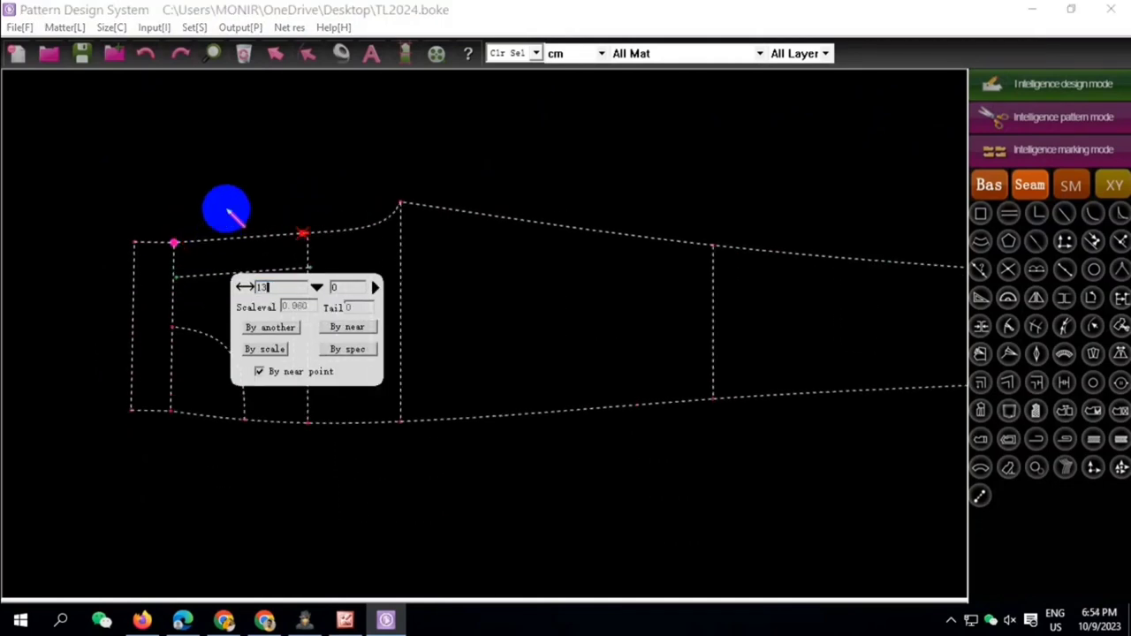
key(Return)
scroll(246, 223, up, 1)
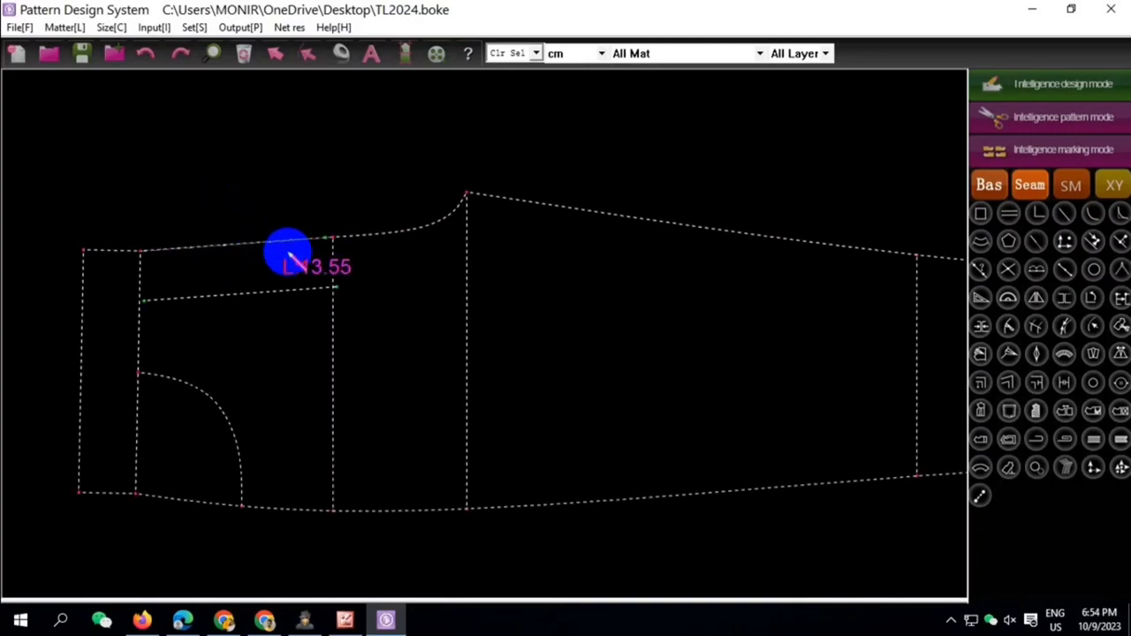
click(325, 243)
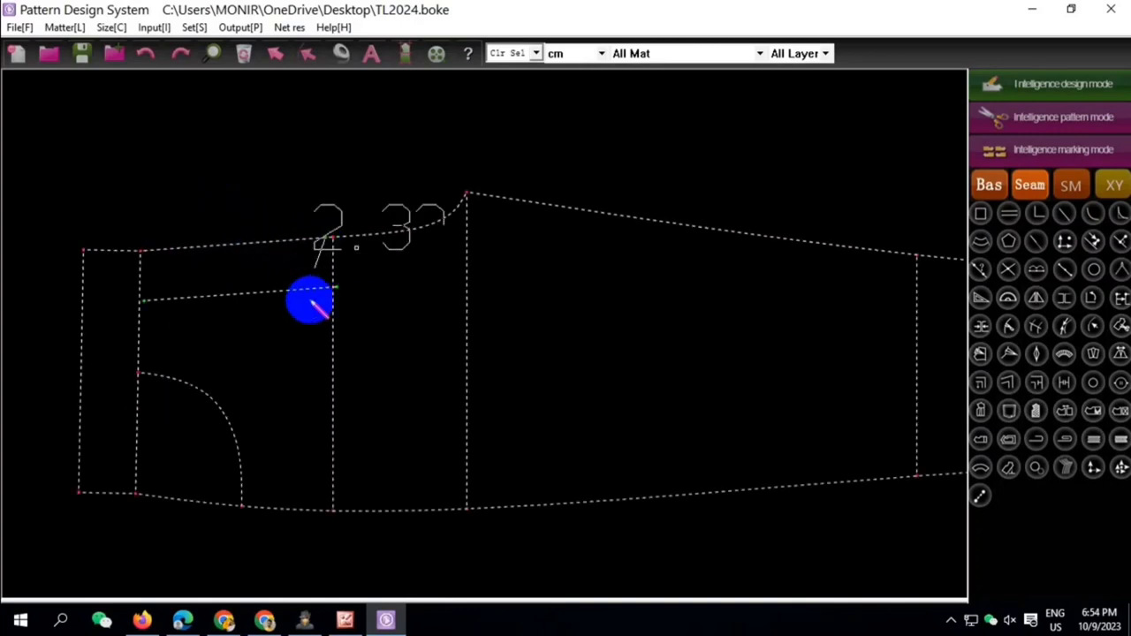
click(311, 296)
Confirm the 1.01 short line and draw a curve from the inner line point to the waist point
key(Return)
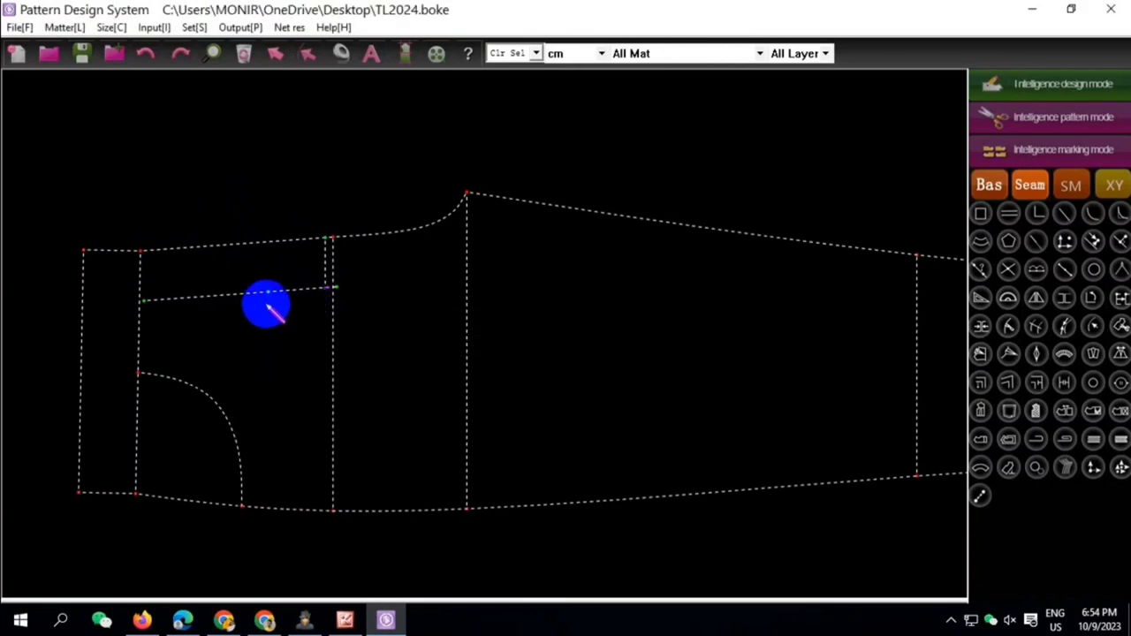
click(268, 299)
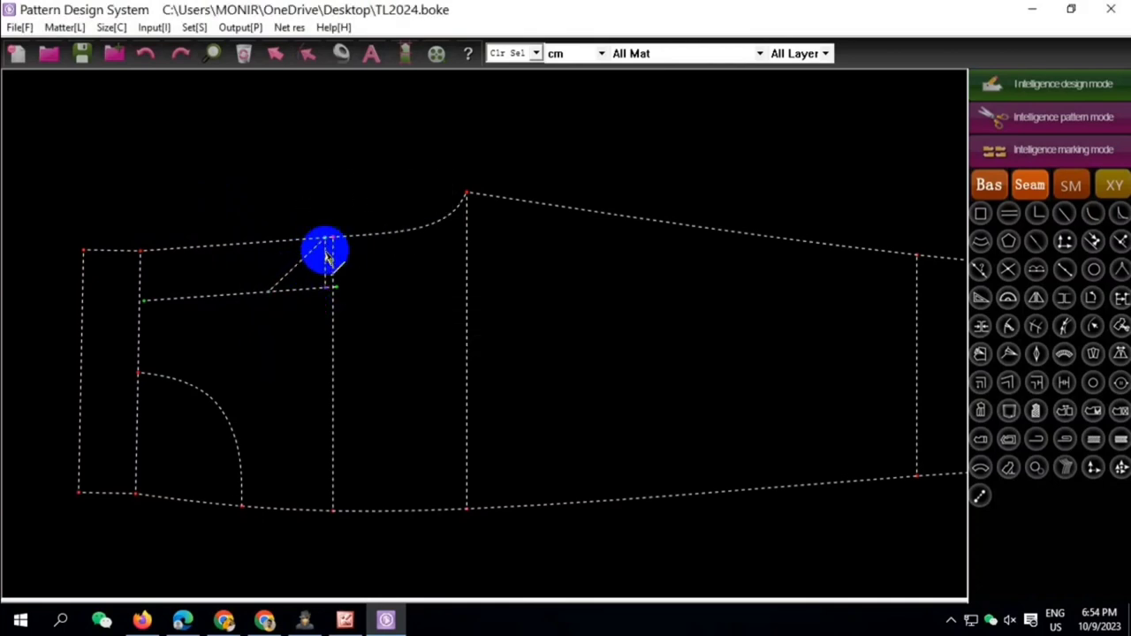
scroll(317, 254, up, 1)
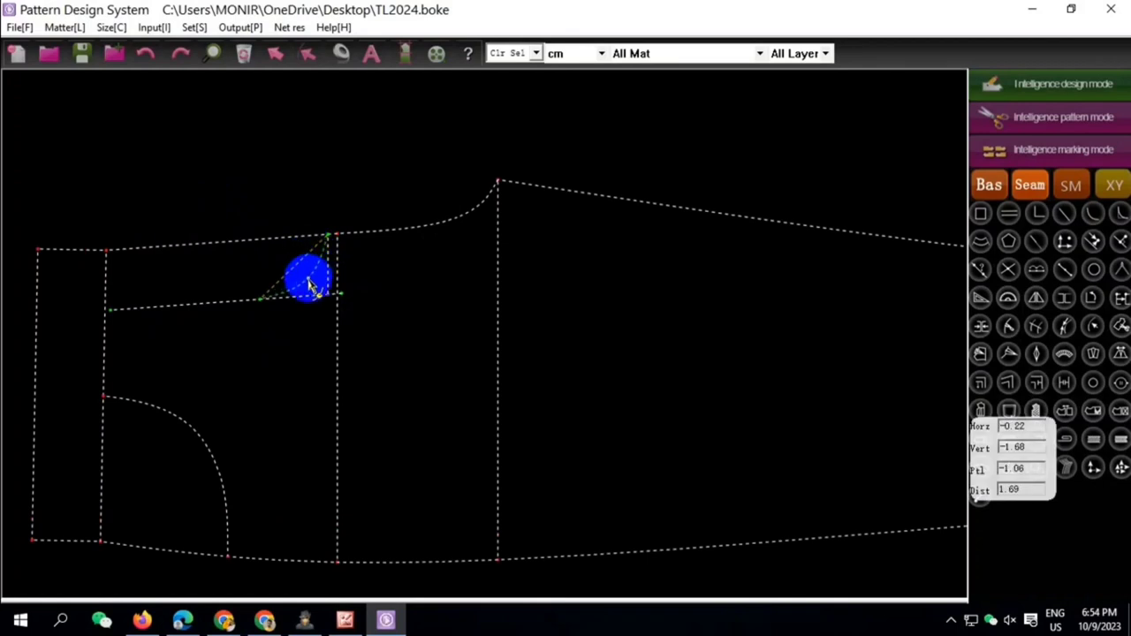
click(309, 283)
Reshape a point on the new pocket curve, finish it, and box-select the lines at the waist end
scroll(273, 268, up, 1)
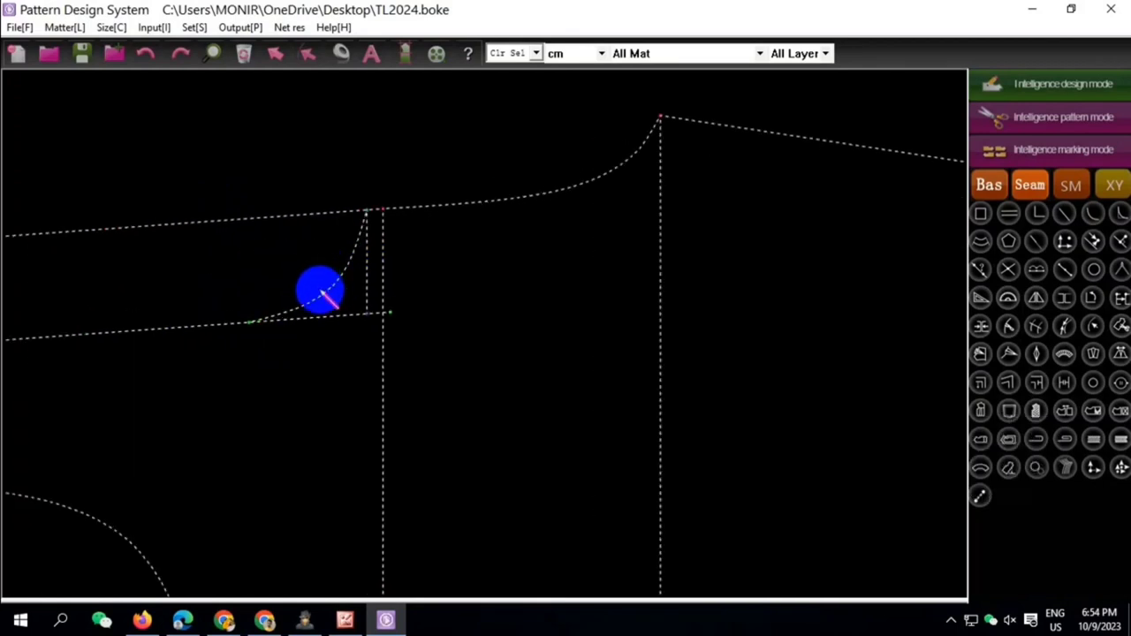
scroll(319, 302, up, 2)
click(256, 333)
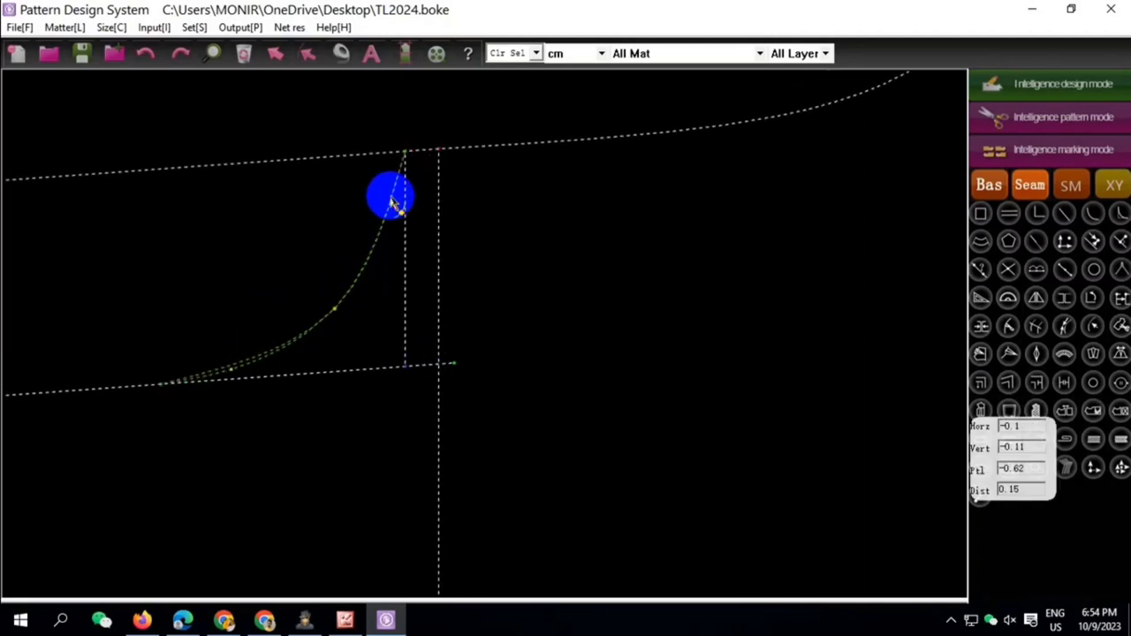
right_click(395, 208)
scroll(489, 239, down, 2)
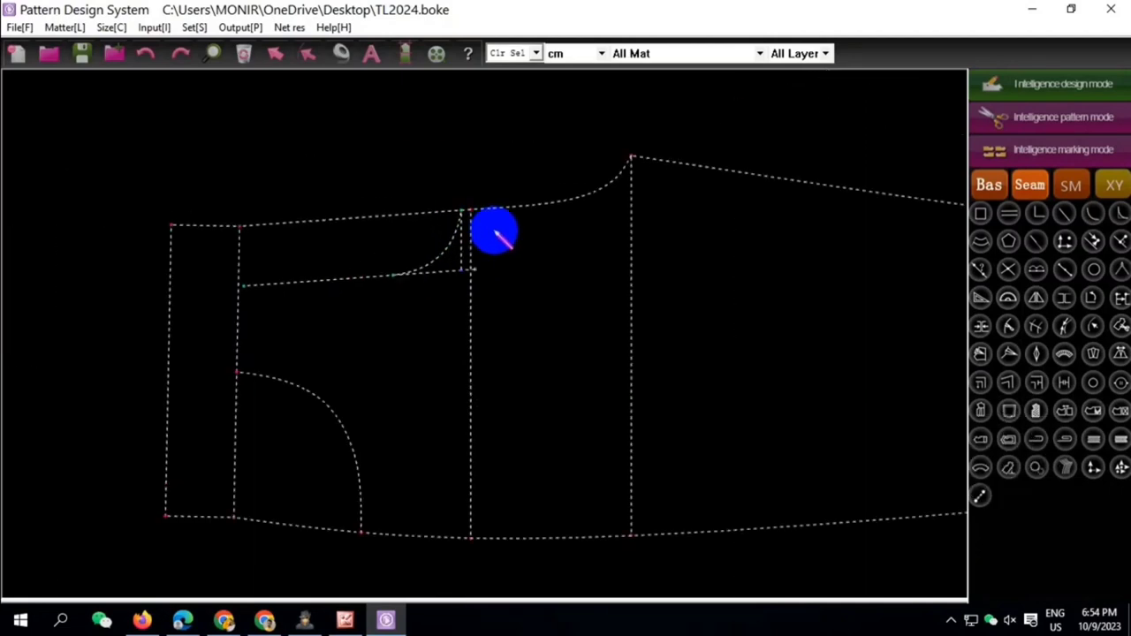
drag(177, 171, 466, 262)
Delete the link between the selected waist-end lines and pick the pocket curve for reshaping
right_click(456, 270)
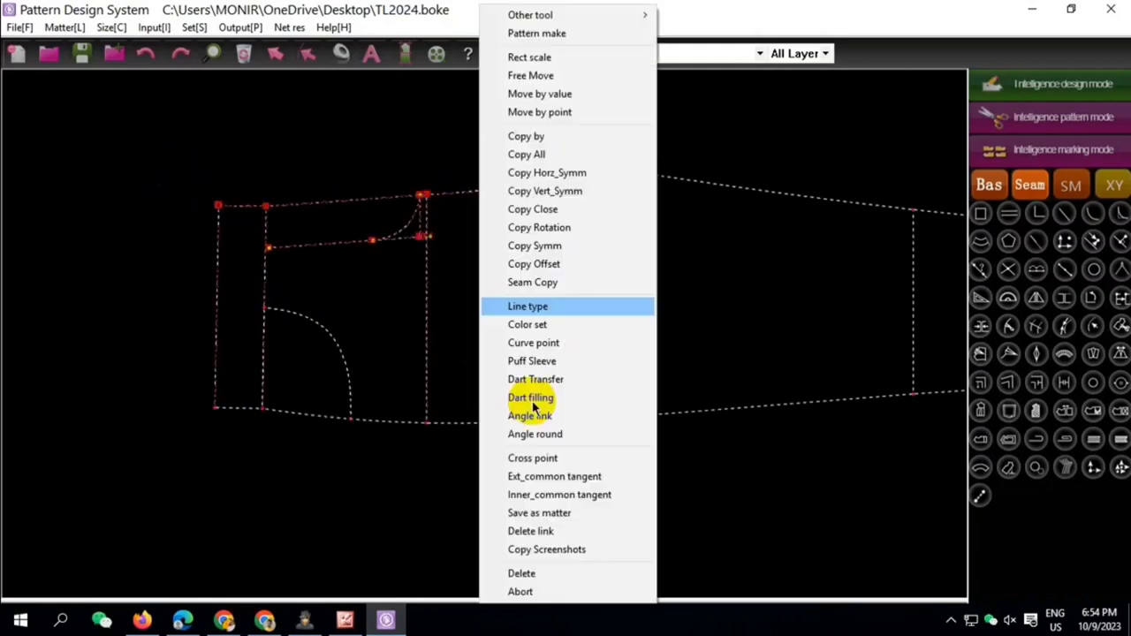
click(535, 530)
click(1034, 325)
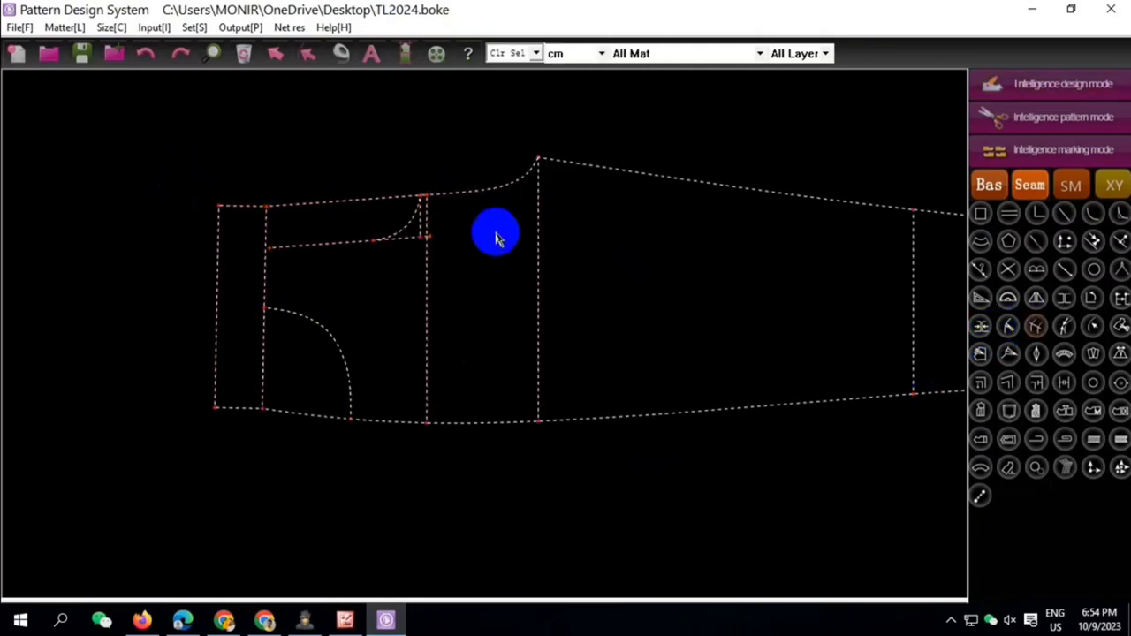
scroll(424, 221, up, 2)
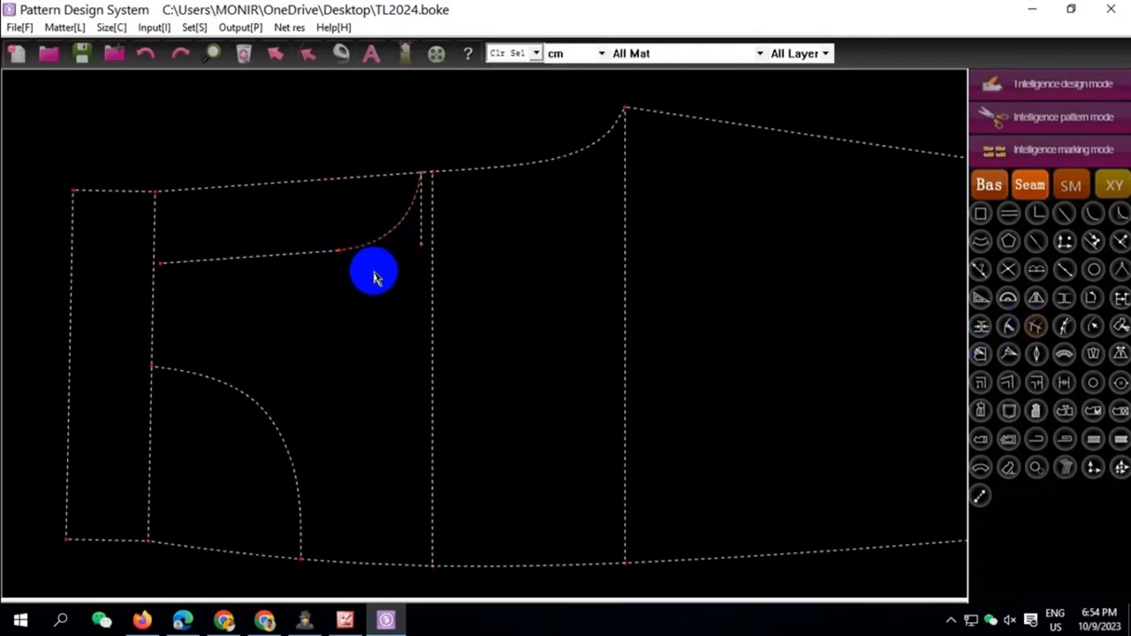
click(405, 212)
scroll(413, 199, up, 1)
click(1007, 86)
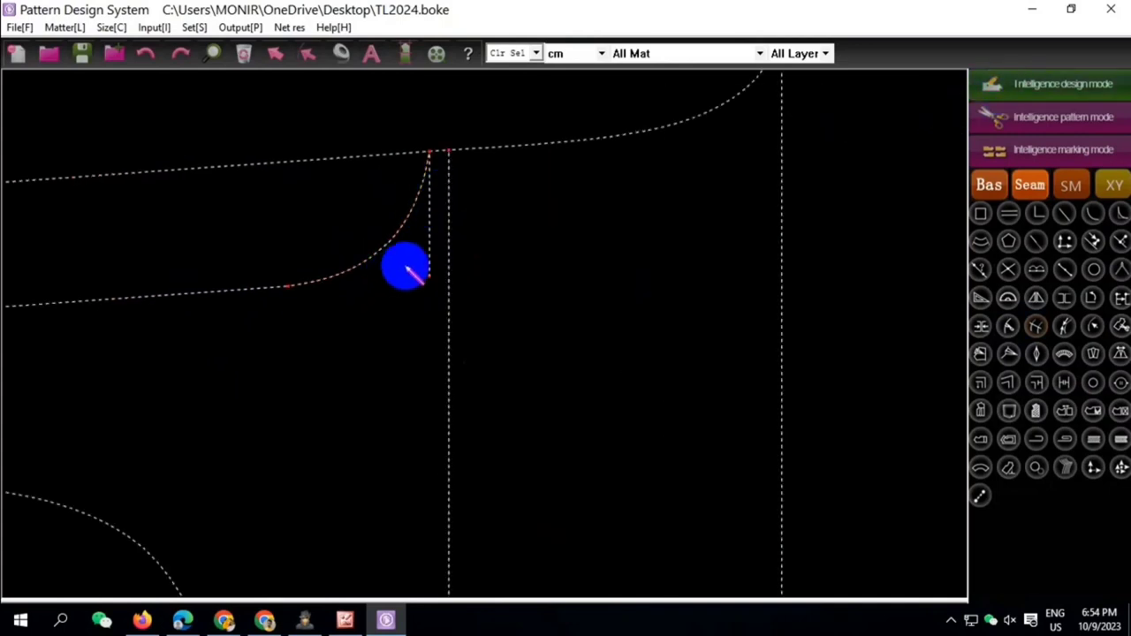
Drag two points on the pocket opening curve to bend it more smoothly into the top edge
scroll(397, 239, down, 1)
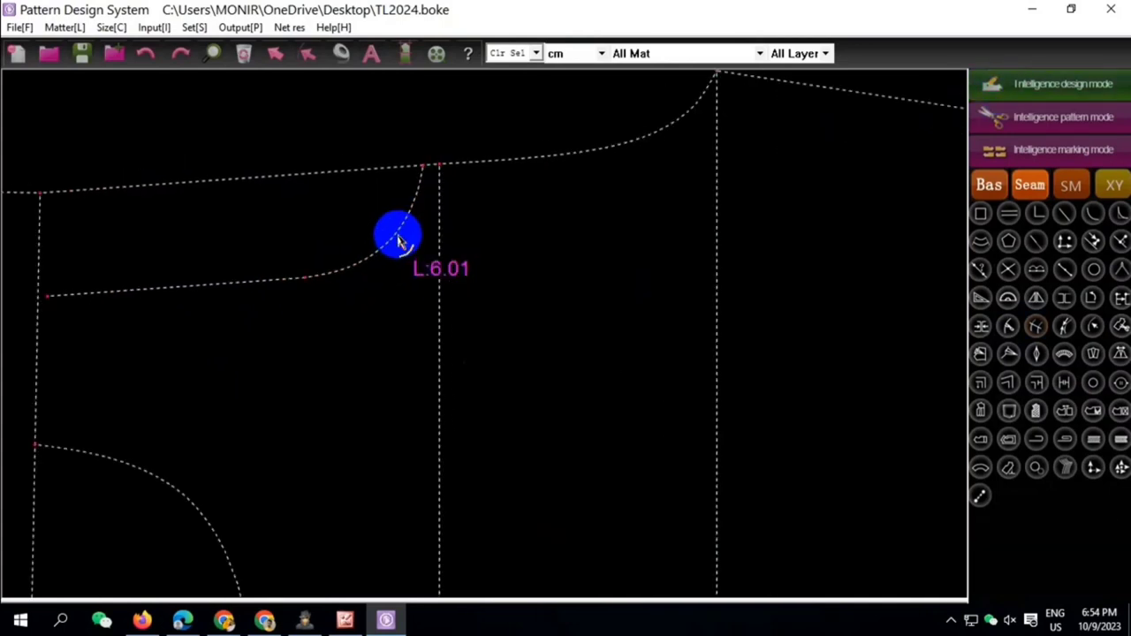
scroll(397, 236, up, 2)
click(402, 241)
scroll(399, 256, down, 1)
click(422, 226)
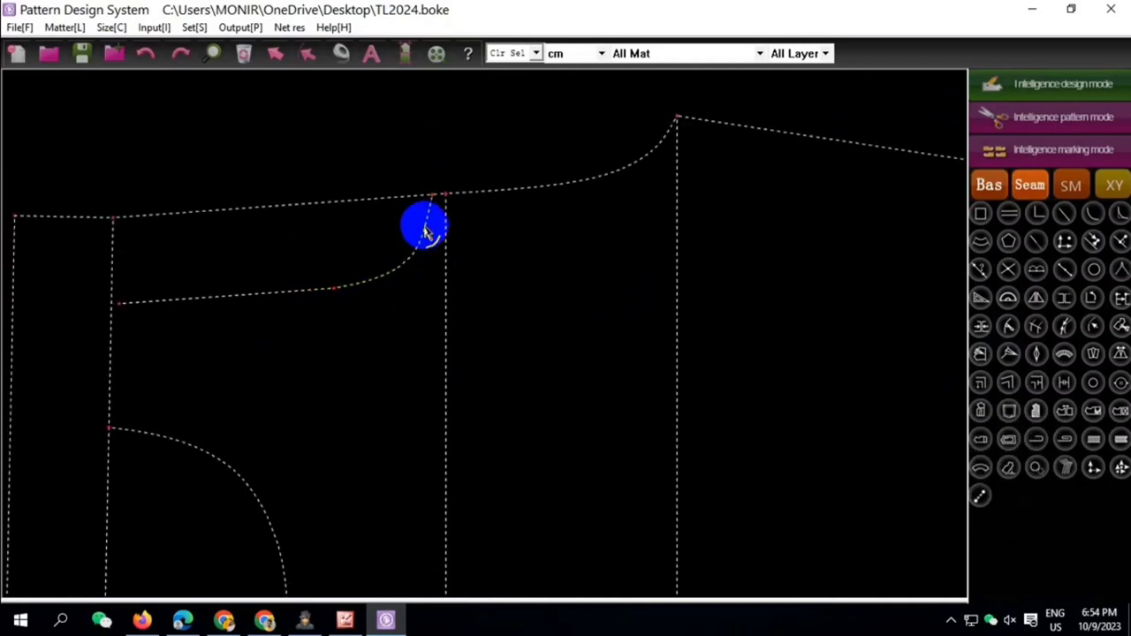
scroll(427, 228, up, 1)
scroll(429, 228, up, 1)
click(432, 217)
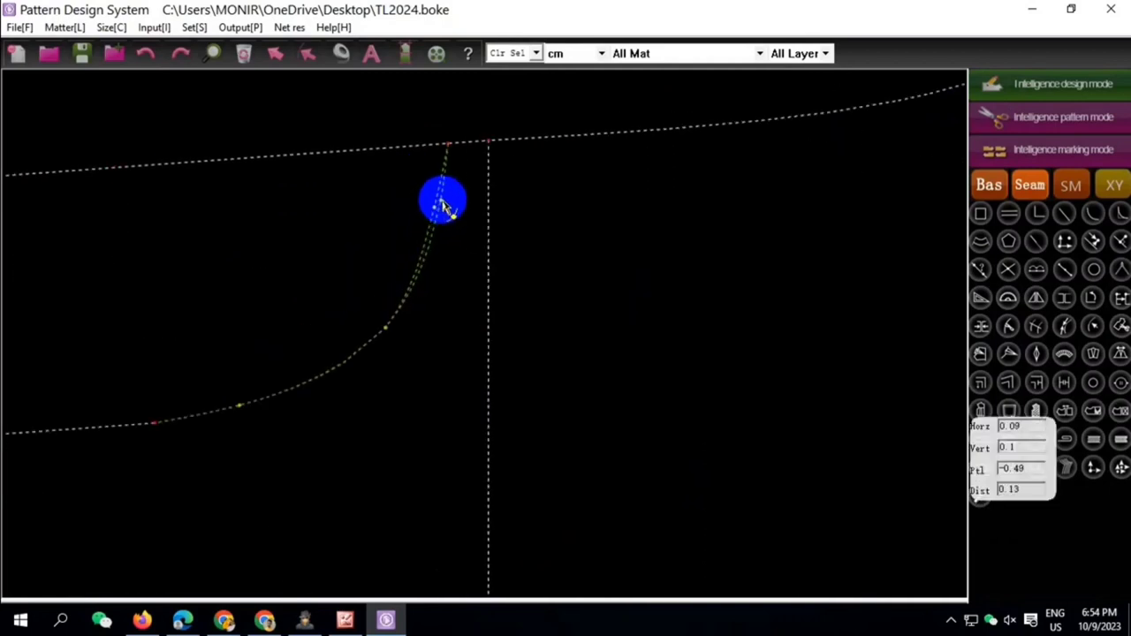
click(454, 257)
Fine-tune one last curve point, leaving a smooth arc about 6.16 long, then select the inner line
scroll(495, 247, down, 1)
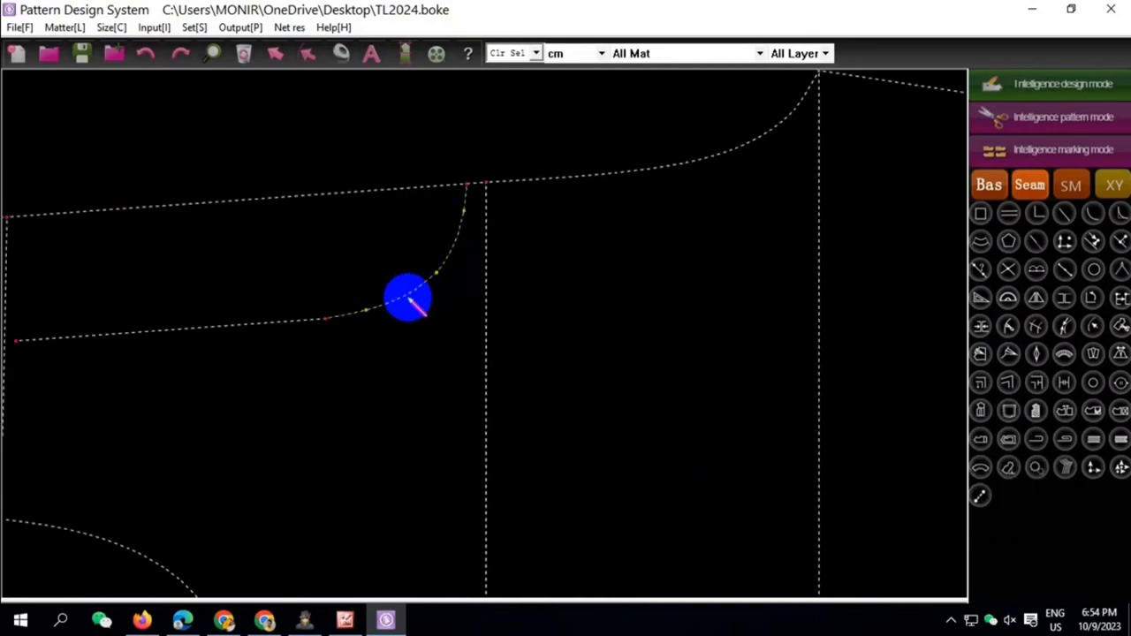
scroll(468, 322, down, 1)
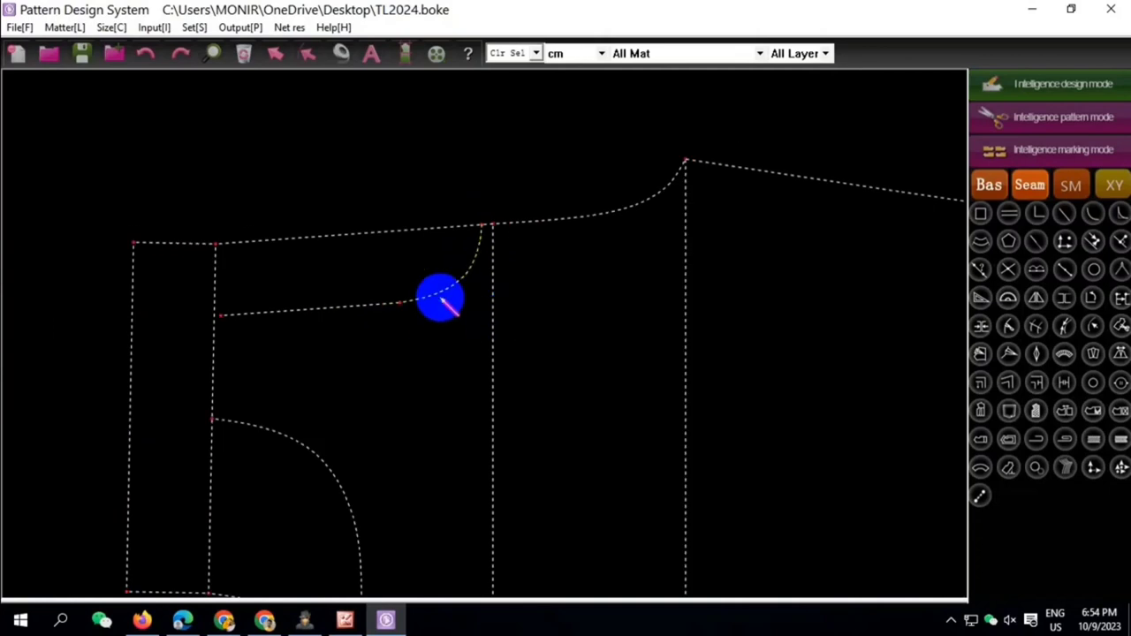
scroll(463, 278, up, 2)
scroll(465, 275, up, 1)
click(468, 279)
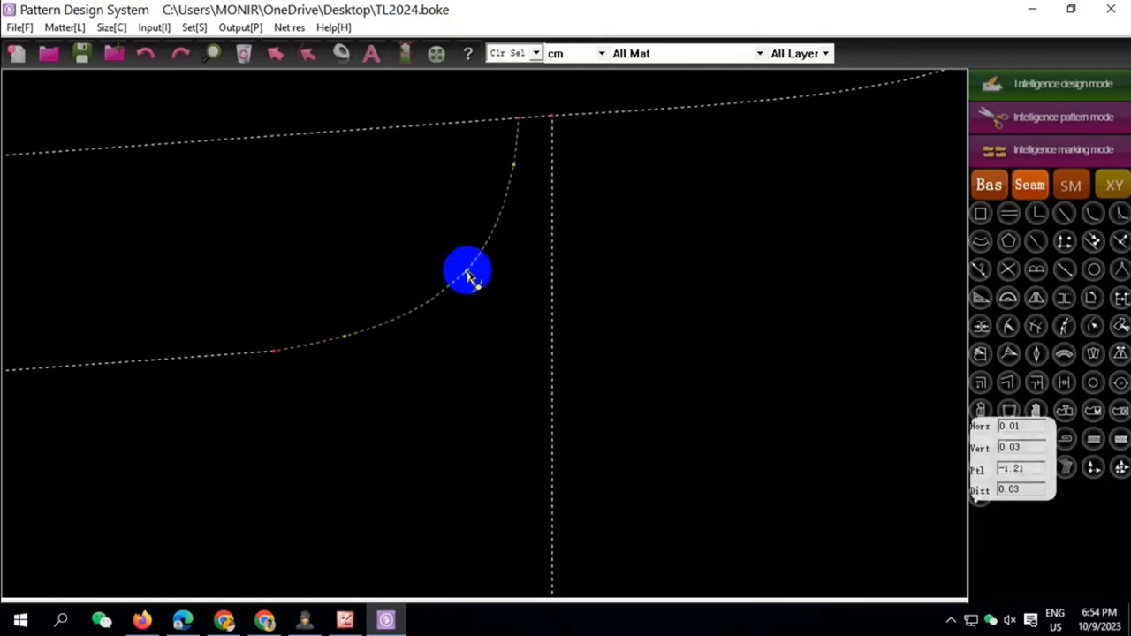
click(475, 277)
scroll(442, 323, down, 1)
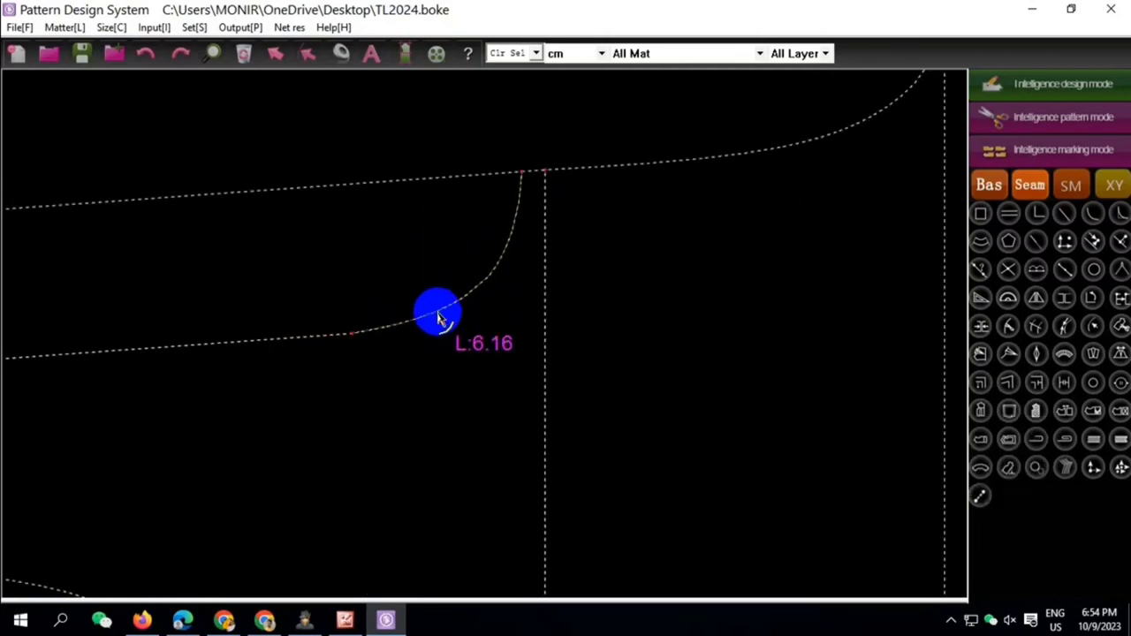
click(343, 339)
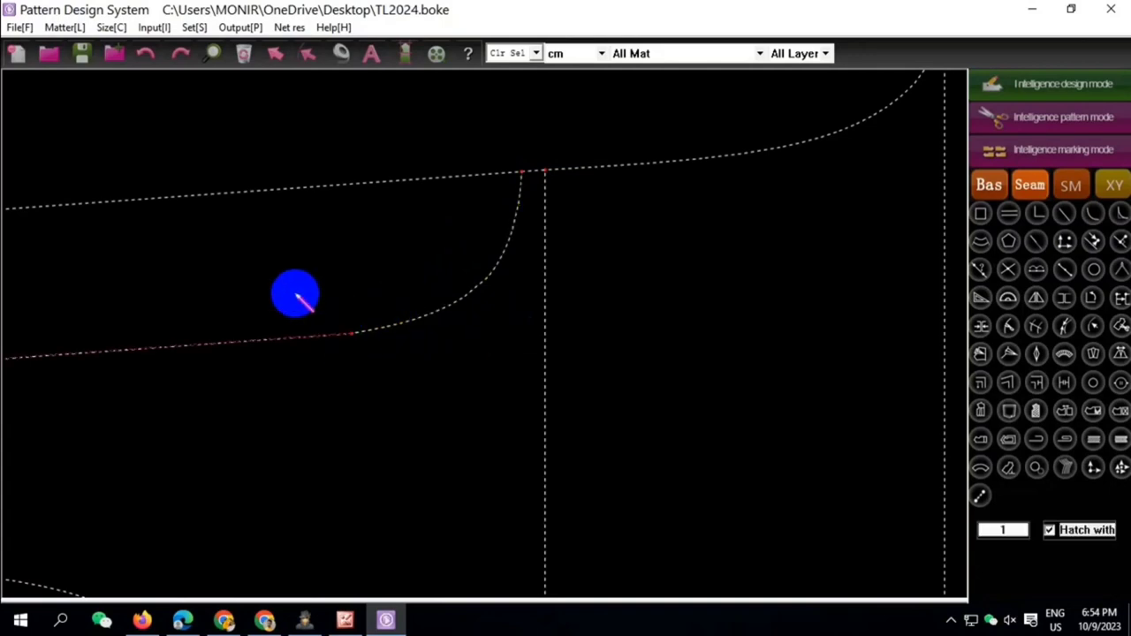
Copy the selected inner line with a 0.2 offset
right_click(298, 295)
right_click(321, 308)
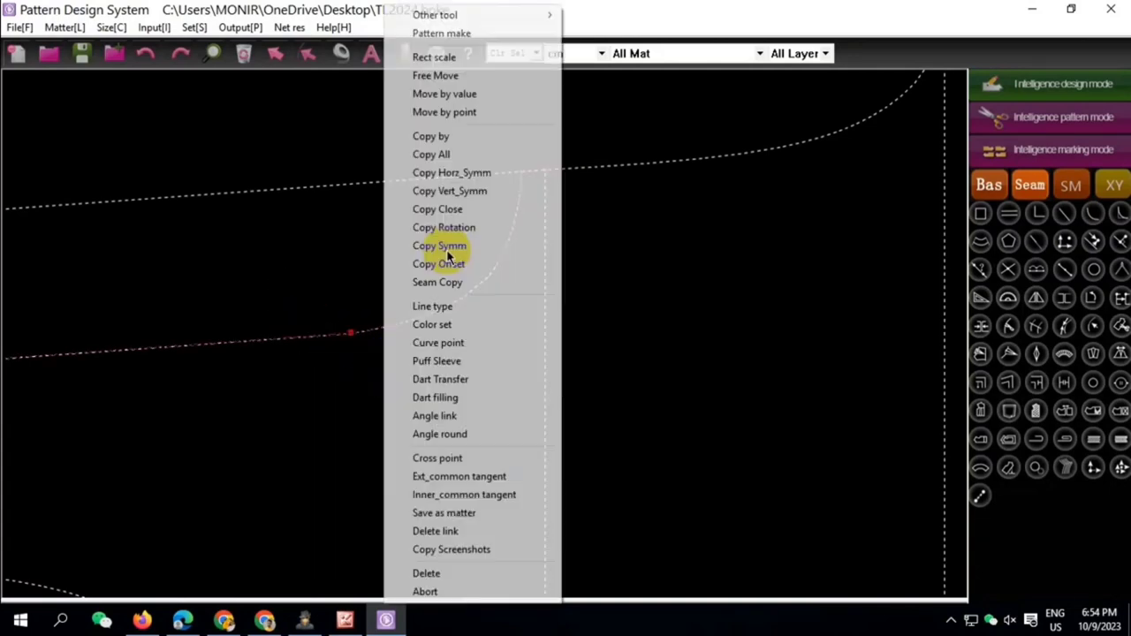
click(473, 95)
text(2)
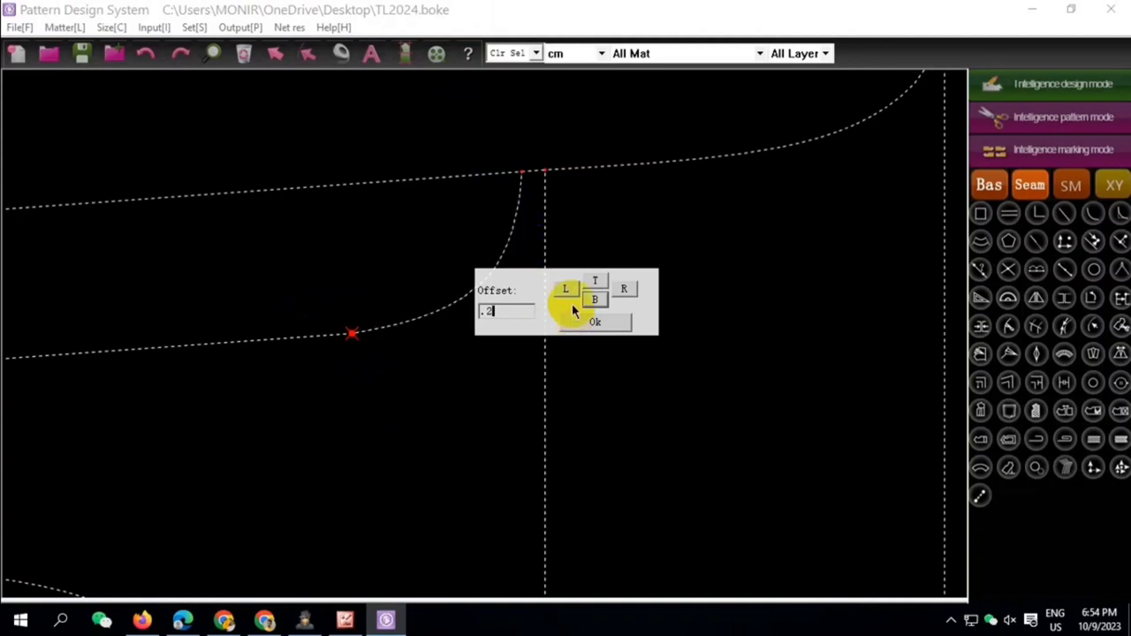
click(567, 294)
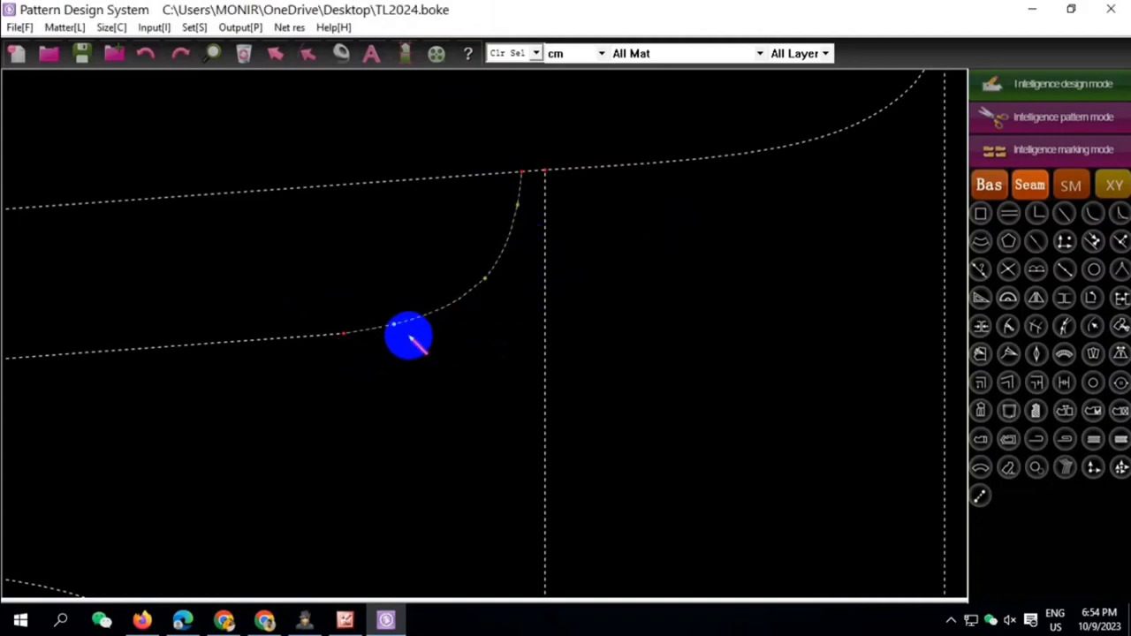
Bring the trouser spec sheet 00.png back up in Microsoft Office Picture Manager
scroll(409, 336, down, 2)
scroll(436, 330, down, 1)
scroll(545, 312, down, 1)
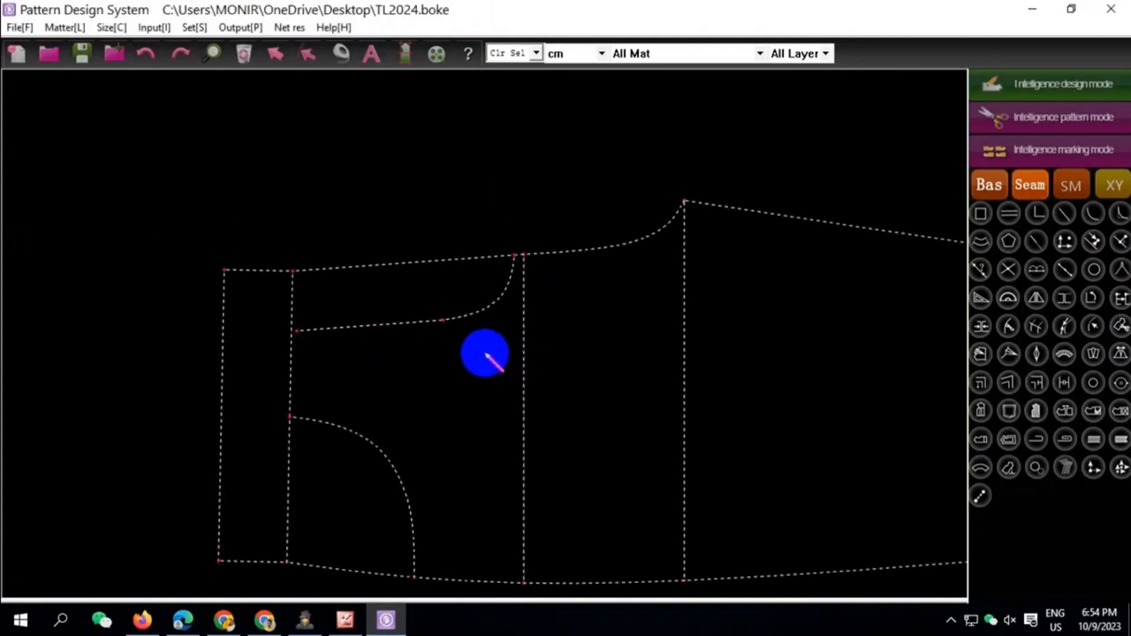
scroll(460, 330, up, 2)
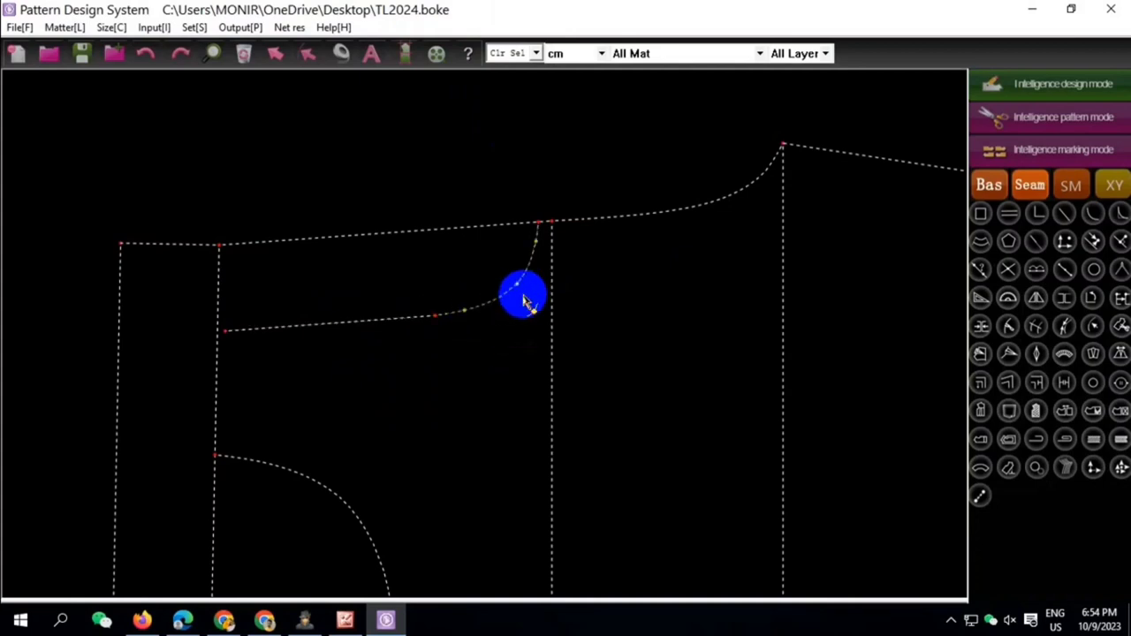
scroll(301, 329, down, 3)
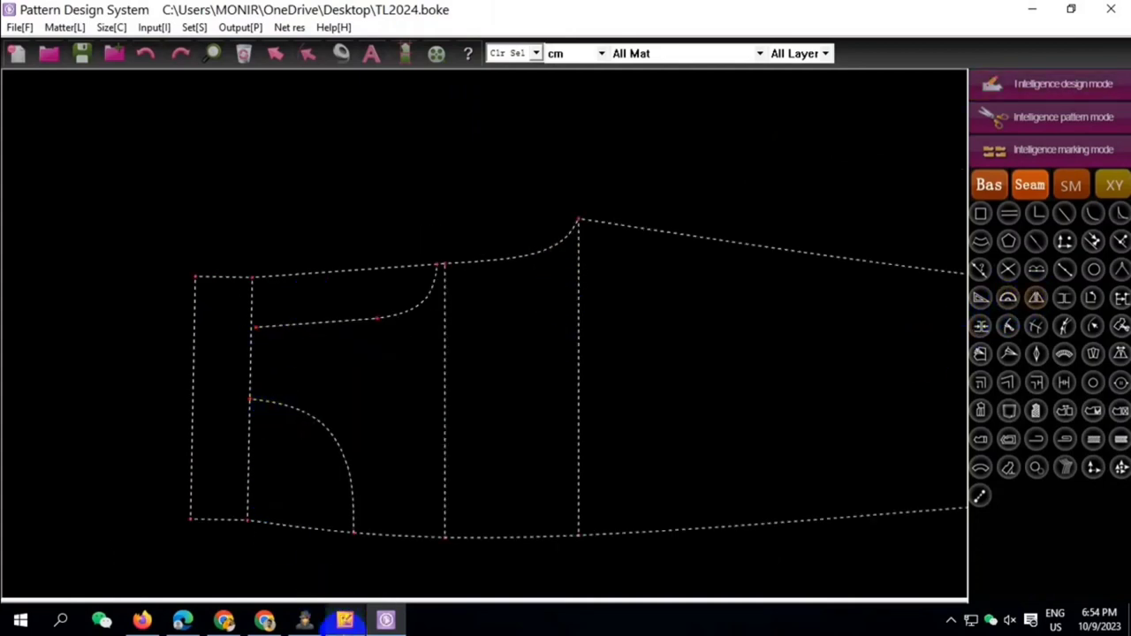
click(345, 619)
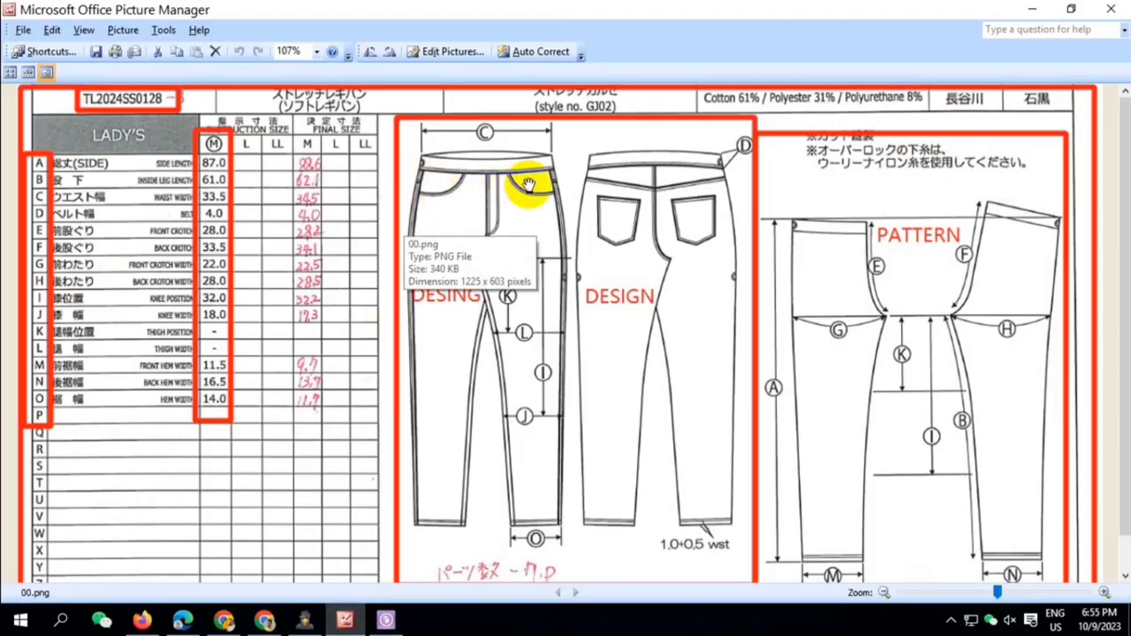
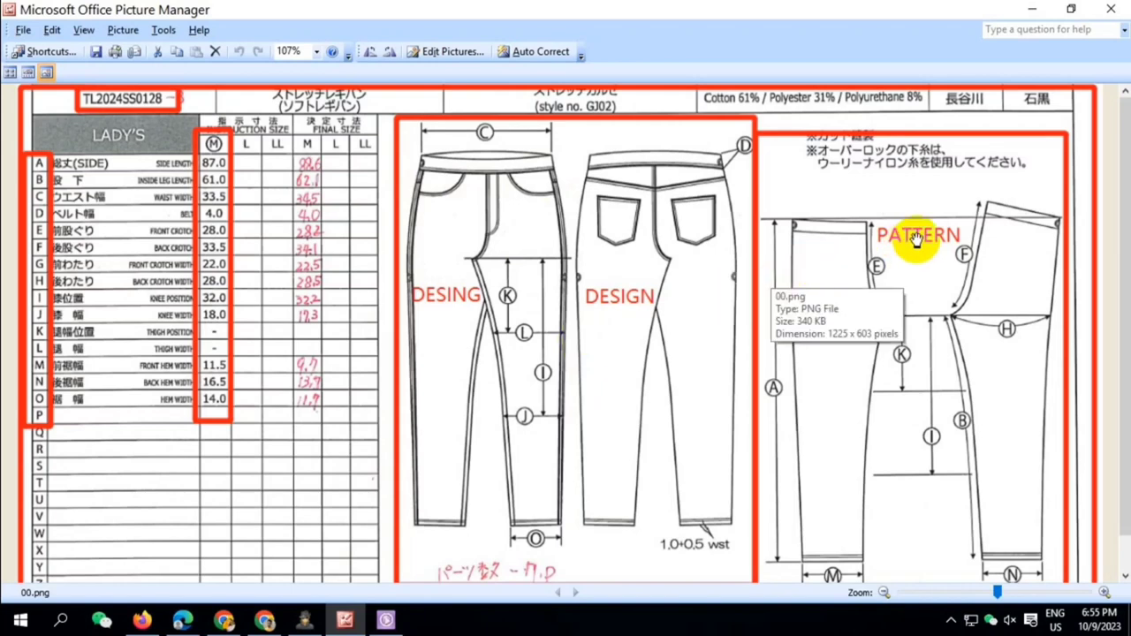
Draw a line rising above the waist from the pocket's inner edge to the inner vertical line
click(386, 620)
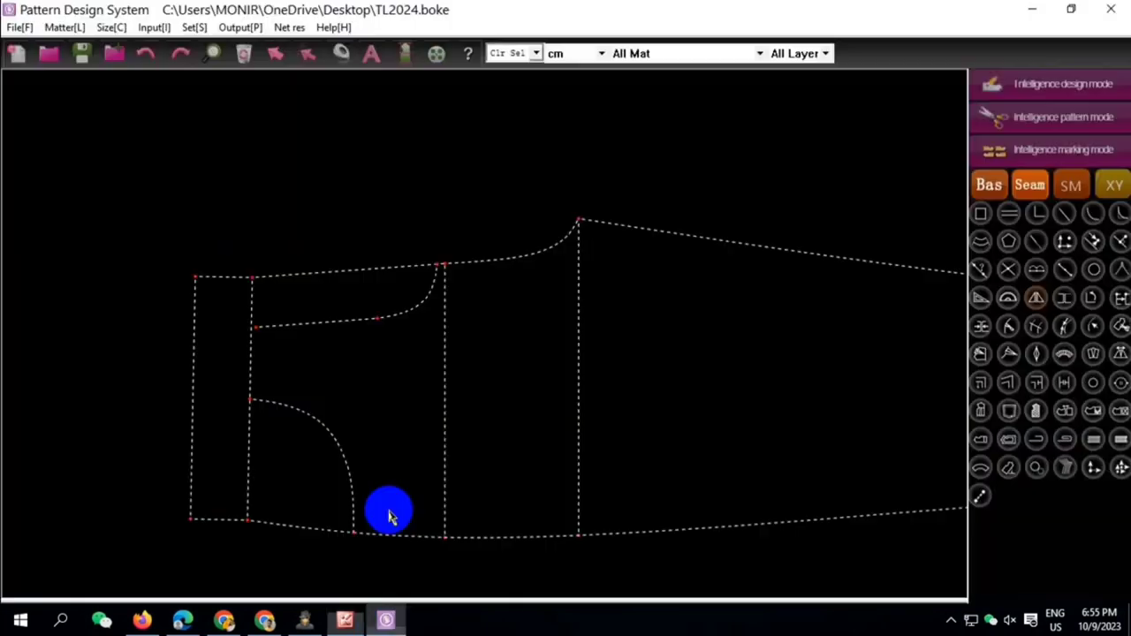
scroll(350, 293, up, 1)
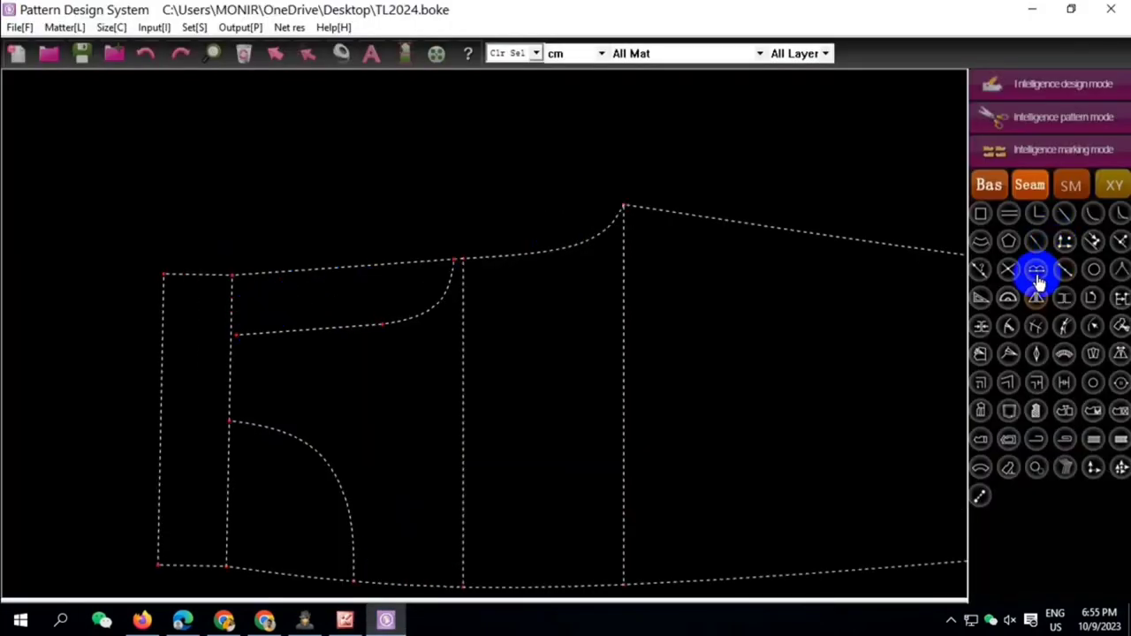
click(1036, 296)
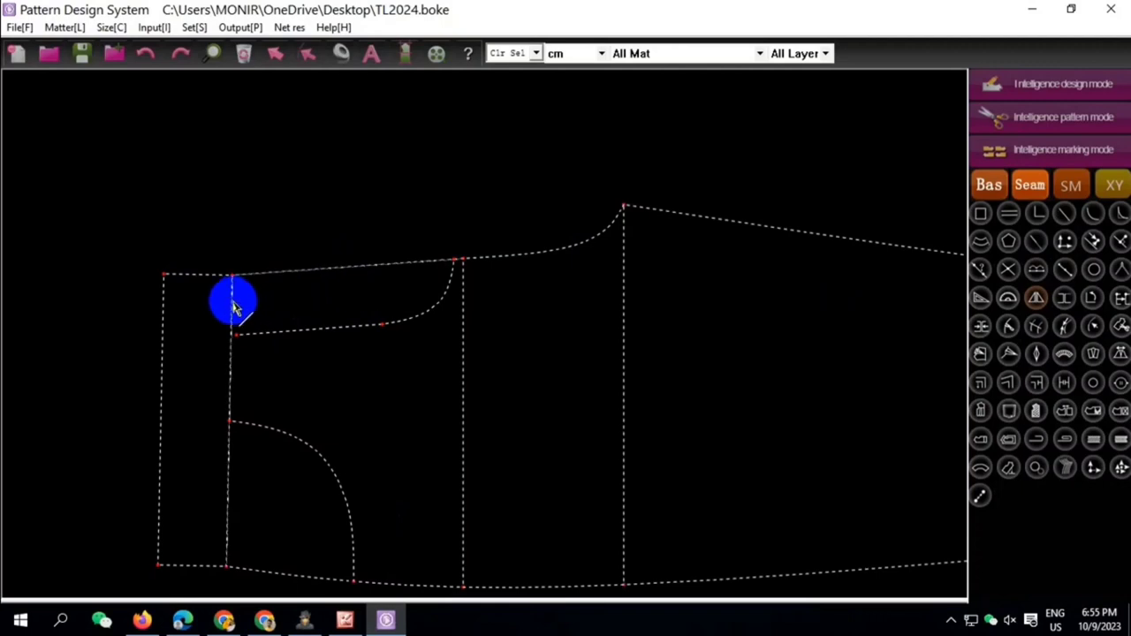
click(1008, 302)
click(1037, 299)
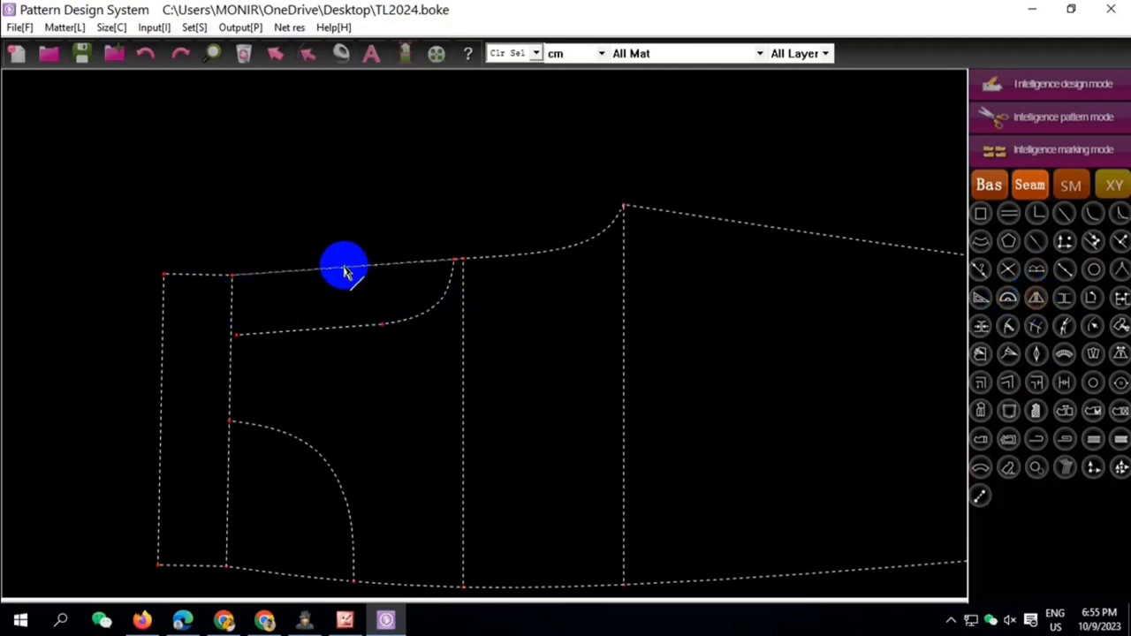
click(237, 318)
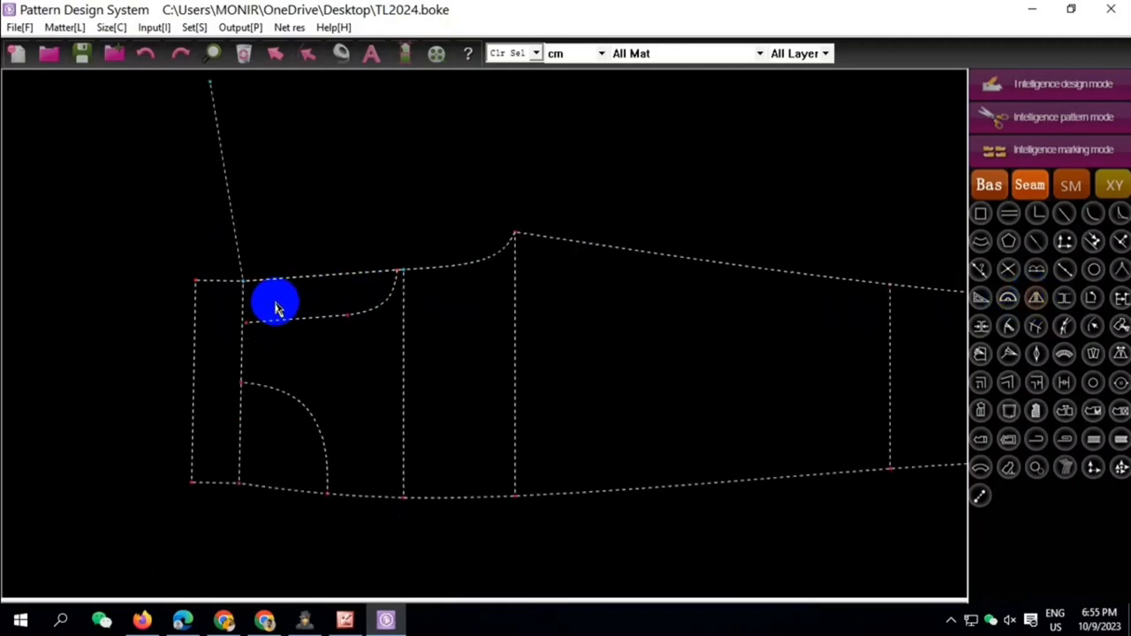
scroll(242, 315, up, 2)
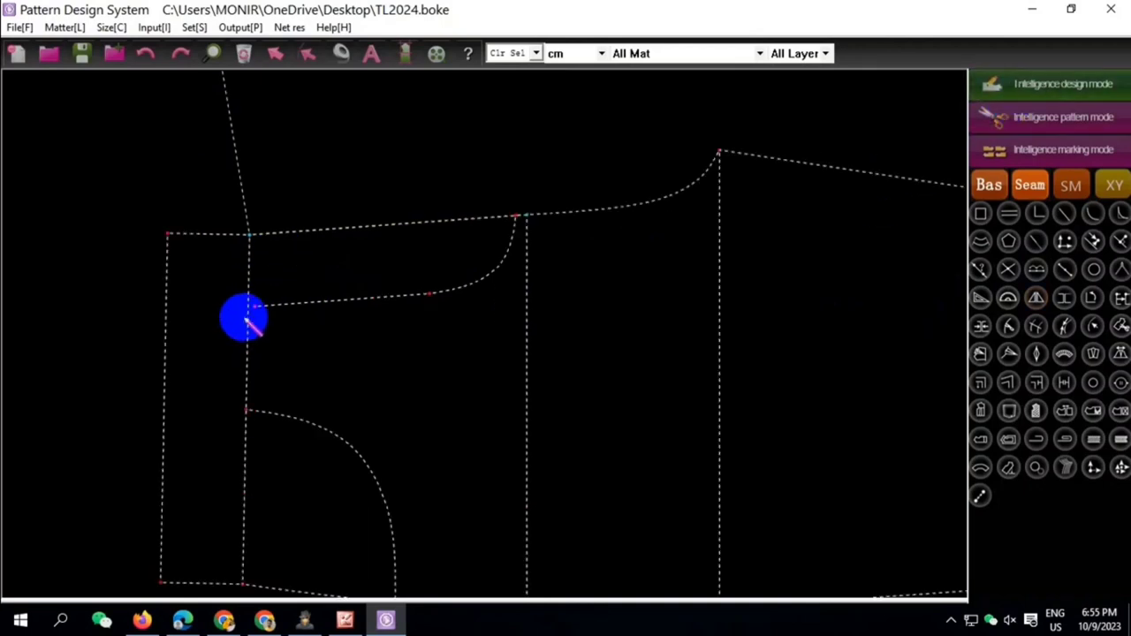
click(250, 271)
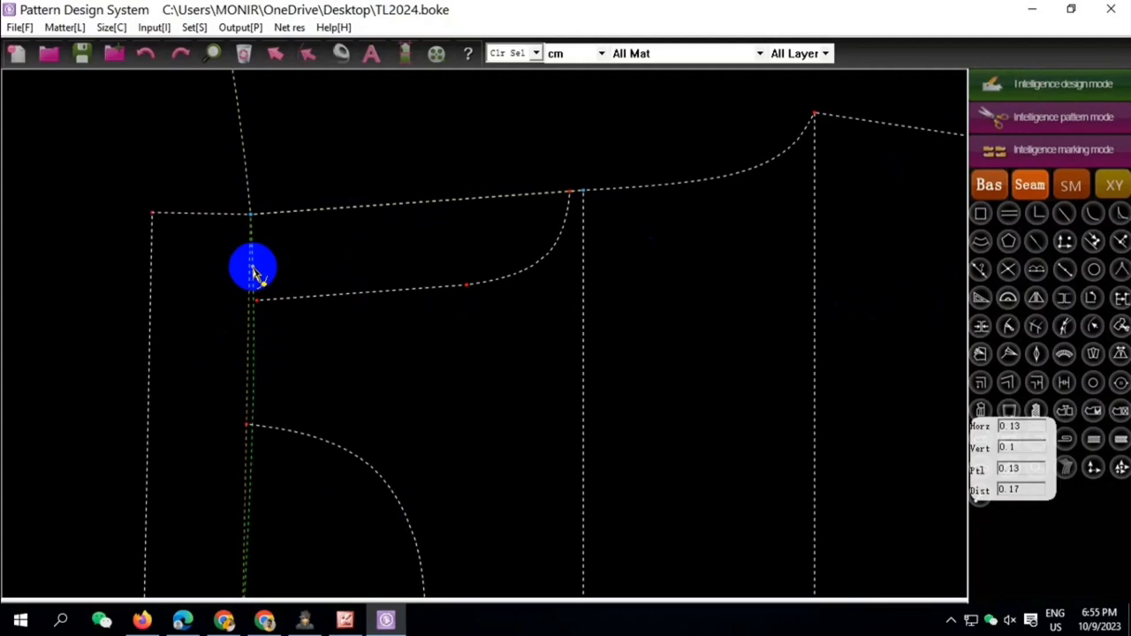
scroll(306, 262, down, 2)
scroll(277, 324, down, 2)
scroll(300, 330, up, 4)
scroll(329, 310, up, 2)
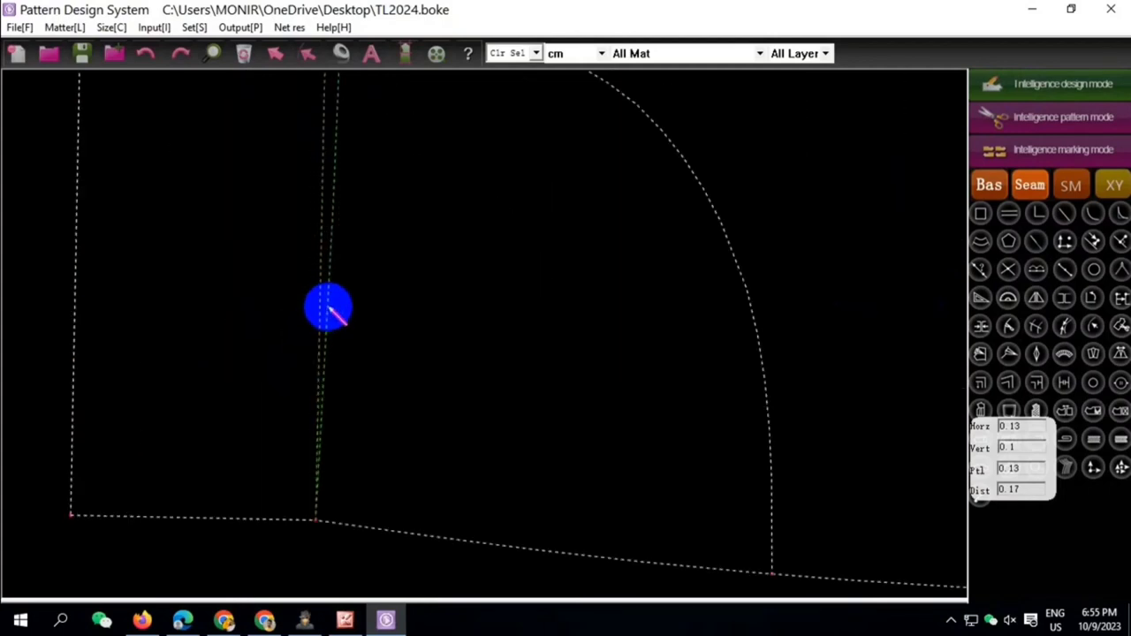
click(332, 305)
scroll(398, 442, down, 2)
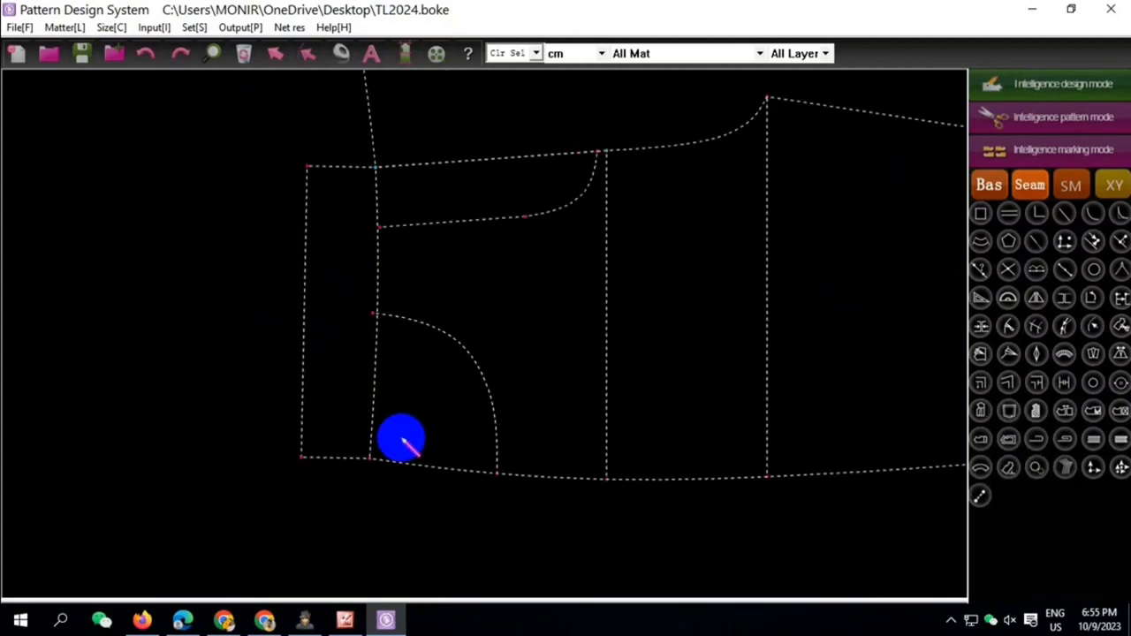
scroll(402, 440, down, 1)
scroll(404, 429, down, 1)
scroll(399, 359, up, 2)
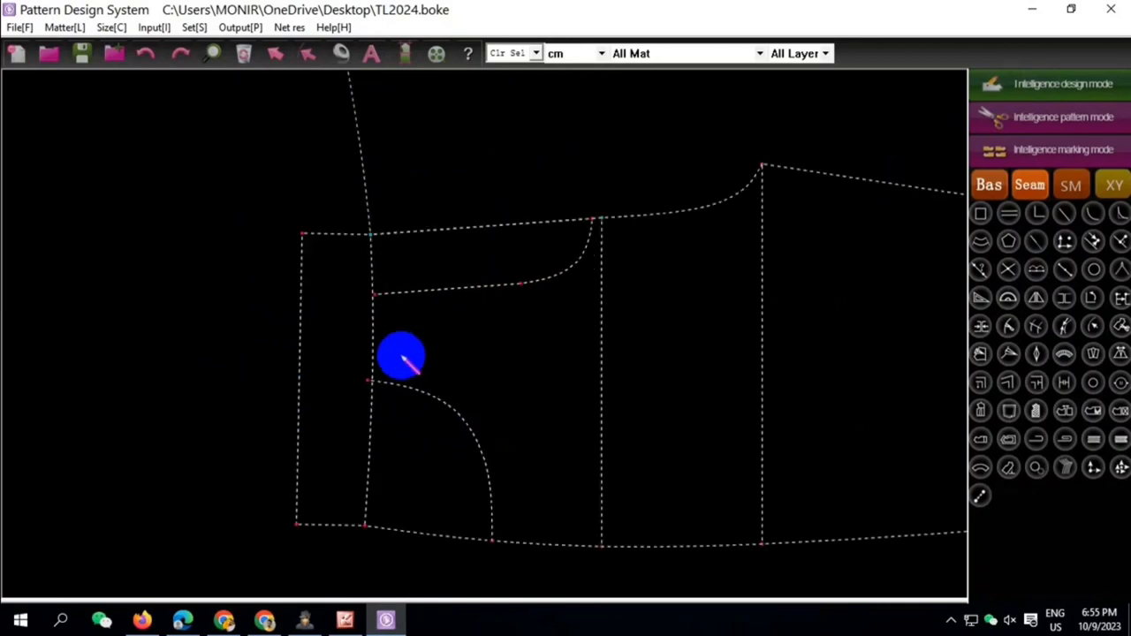
scroll(375, 312, up, 1)
scroll(365, 283, up, 1)
scroll(361, 248, up, 1)
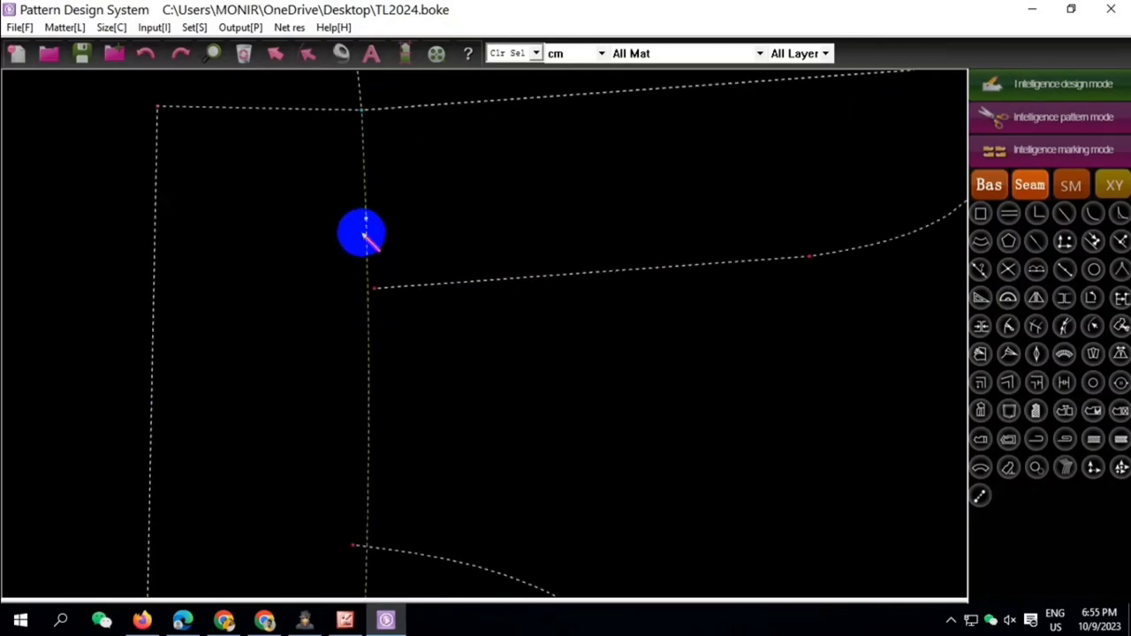
scroll(365, 226, up, 2)
click(371, 223)
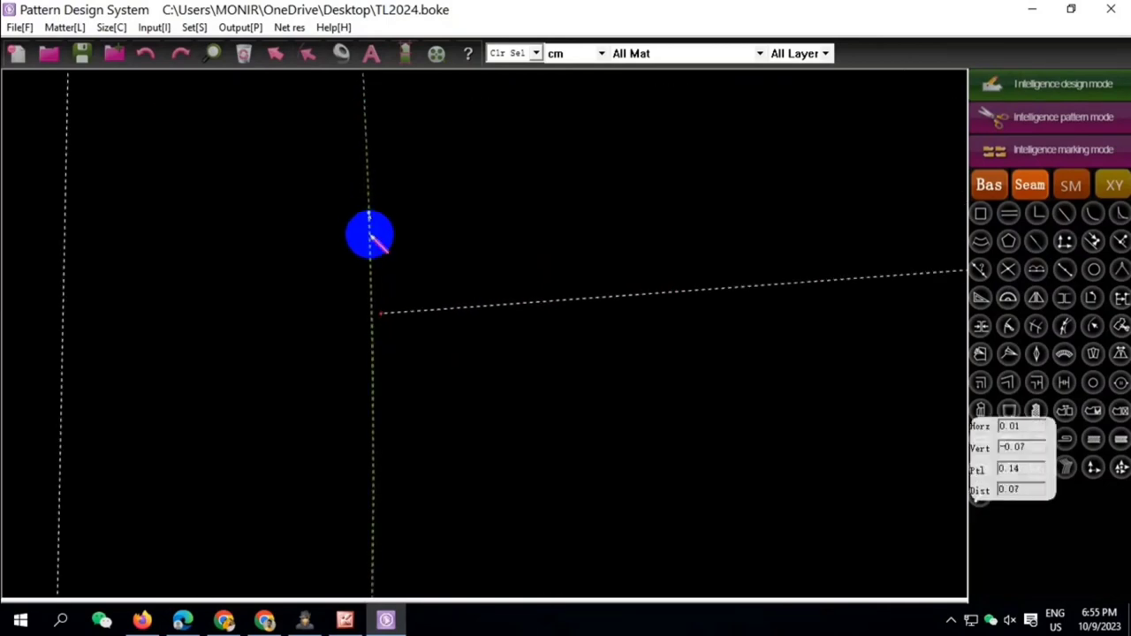
Select the left section of the front pattern and bring up its options menu
scroll(235, 384, down, 2)
scroll(305, 271, down, 1)
scroll(295, 324, up, 1)
scroll(268, 349, up, 1)
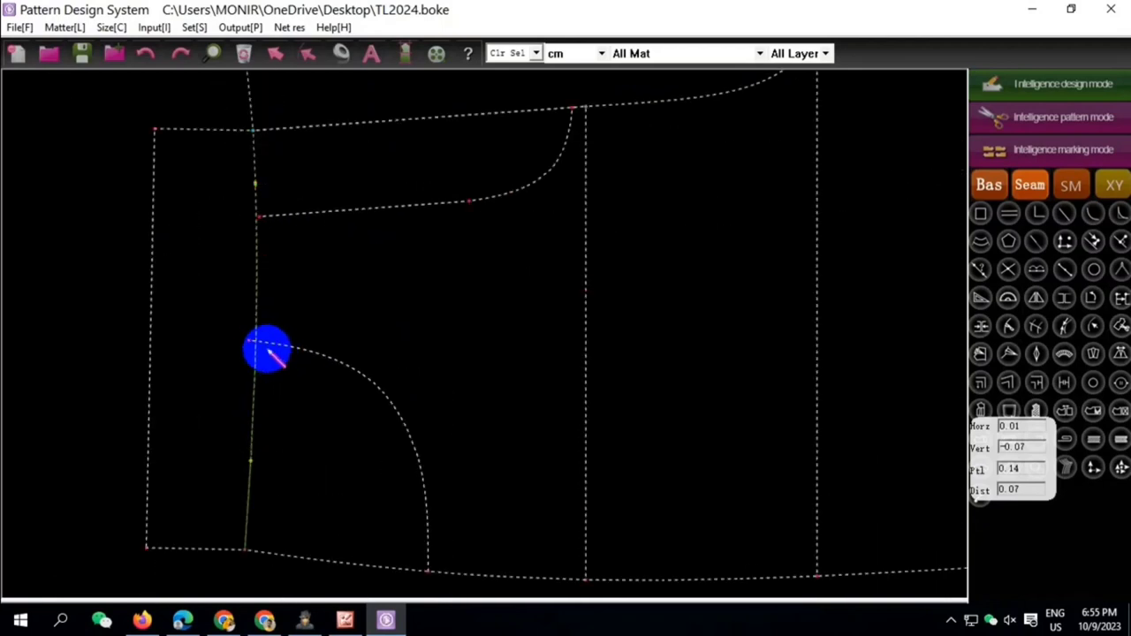
scroll(268, 351, up, 1)
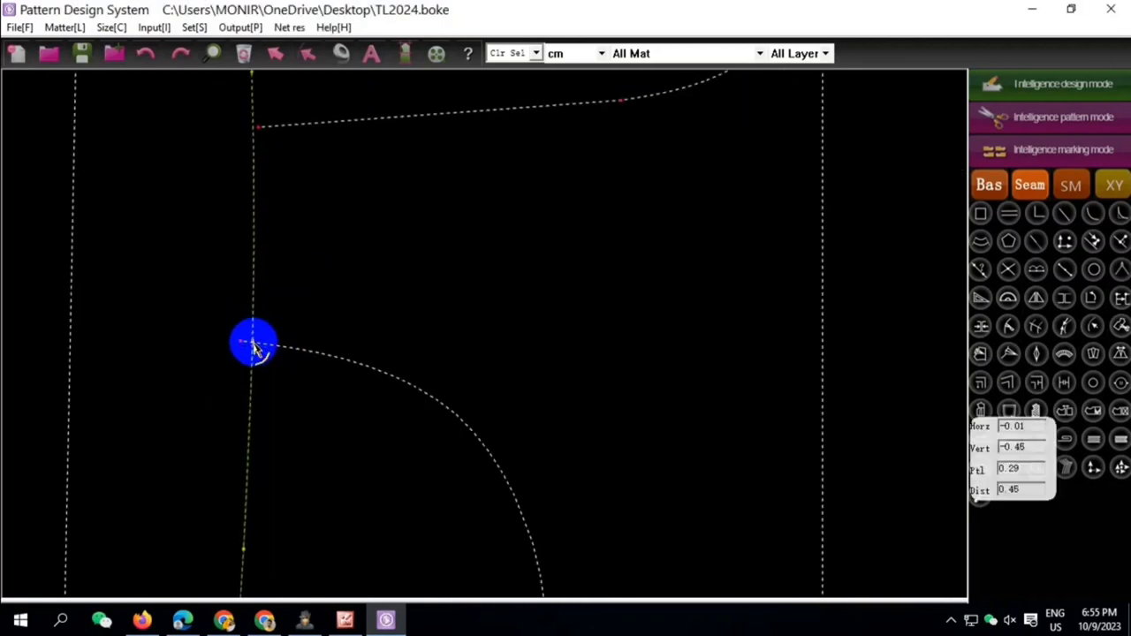
scroll(318, 322, down, 2)
scroll(327, 364, down, 2)
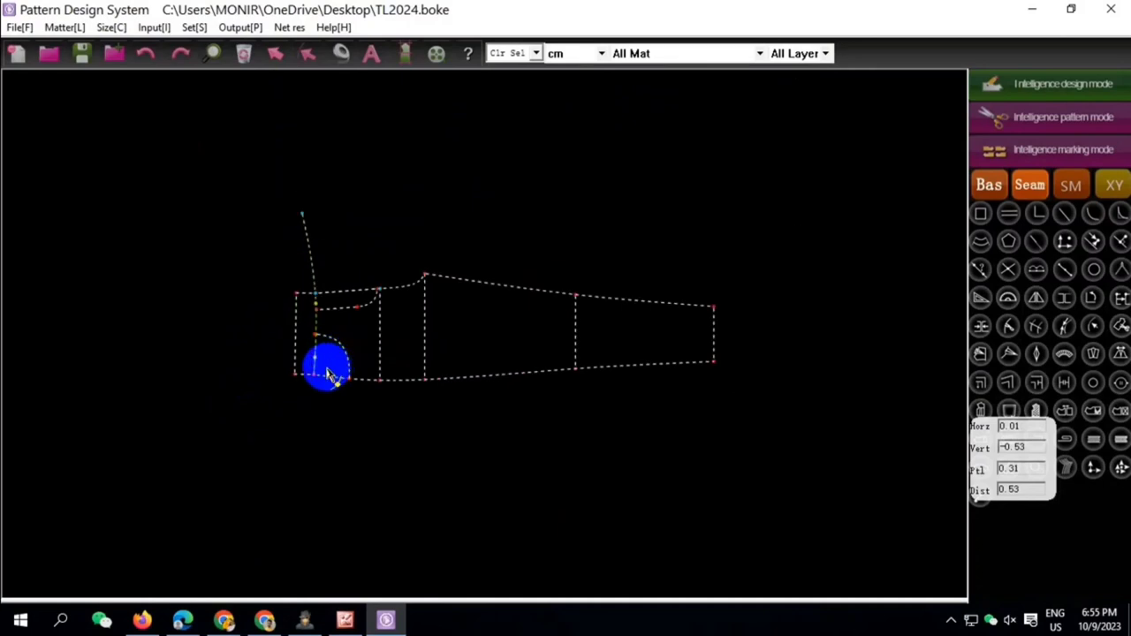
scroll(323, 369, up, 1)
scroll(322, 364, up, 1)
scroll(336, 364, down, 2)
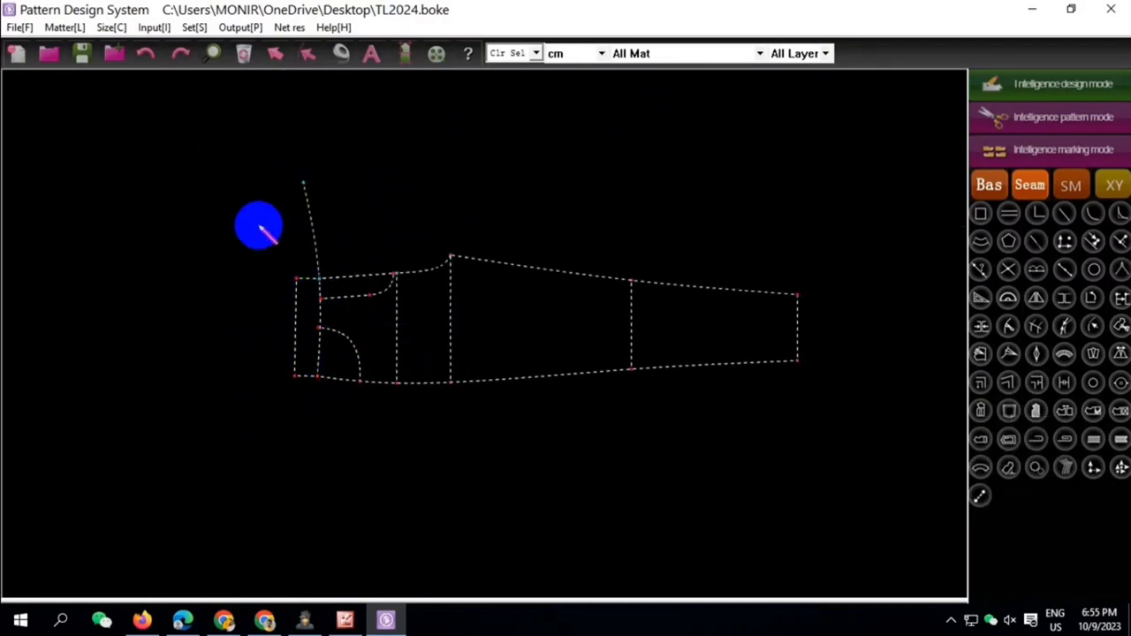
drag(221, 162, 397, 371)
right_click(449, 468)
Delete the links in the left pocket section and move it 0.02 cm to the left
click(482, 531)
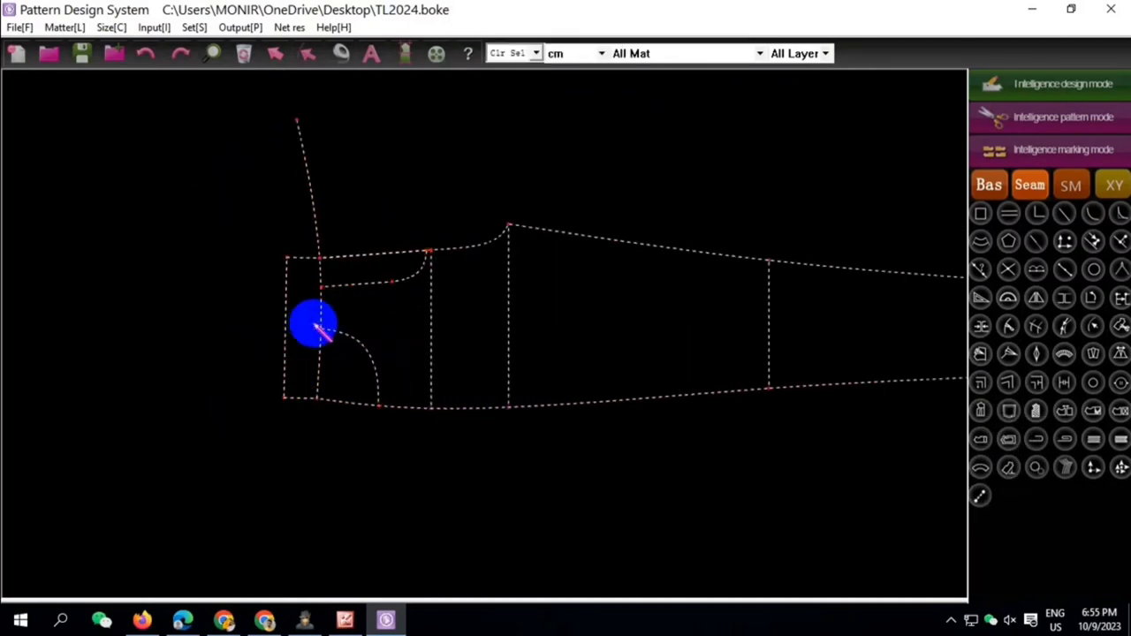
scroll(313, 323, up, 3)
right_click(370, 367)
click(451, 98)
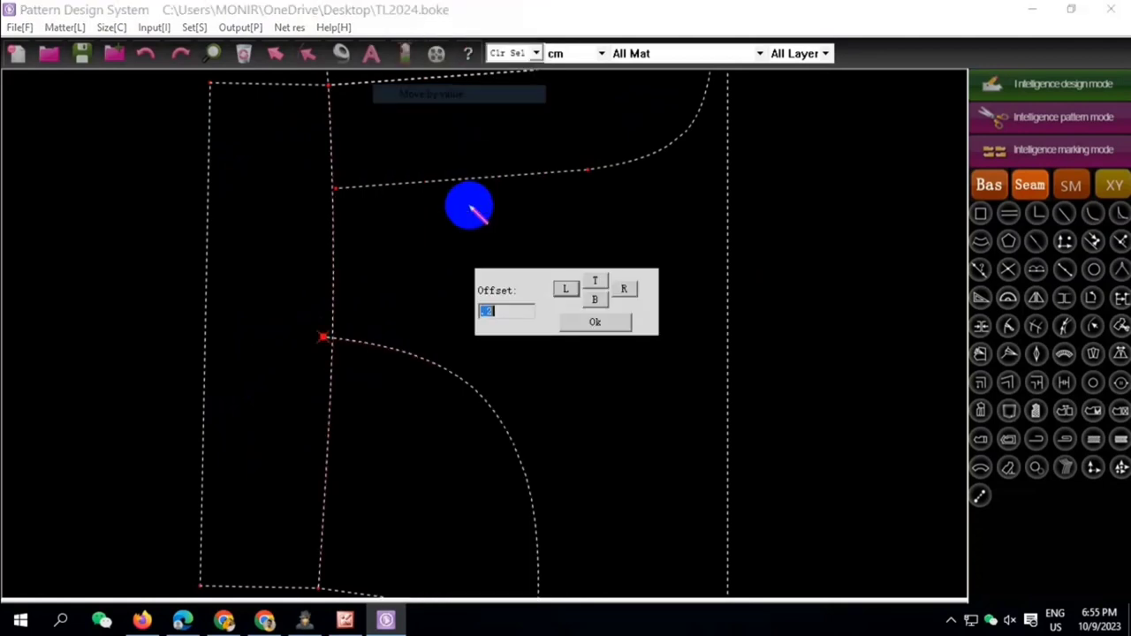
text(.02)
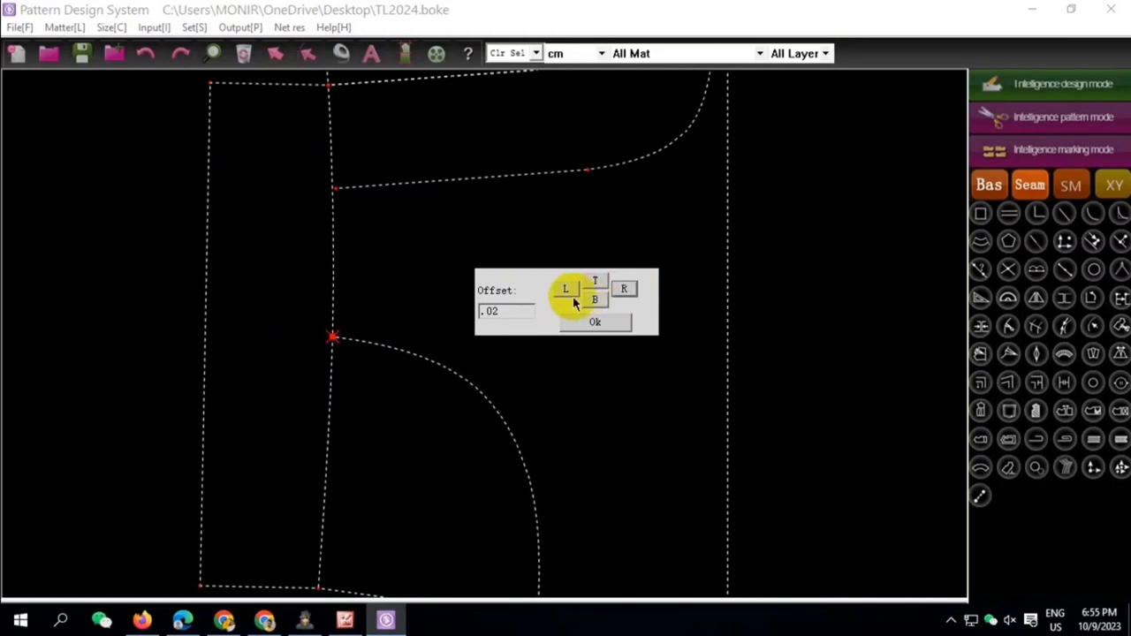
scroll(363, 384, down, 2)
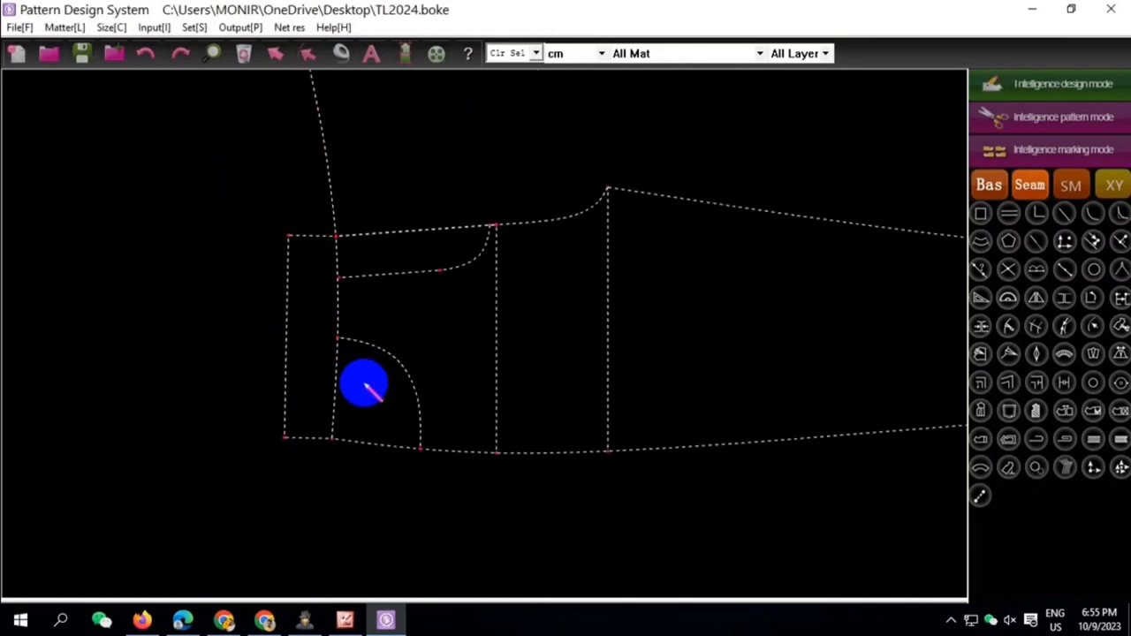
scroll(351, 318, up, 1)
scroll(319, 371, up, 1)
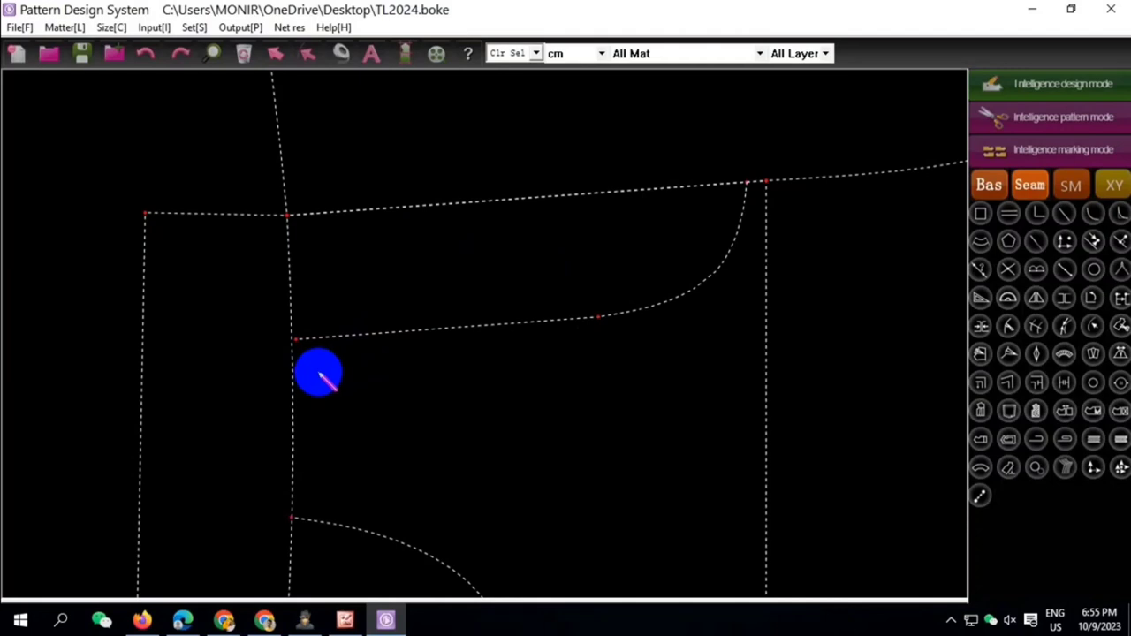
Measure the length of the pocket edge
click(1039, 331)
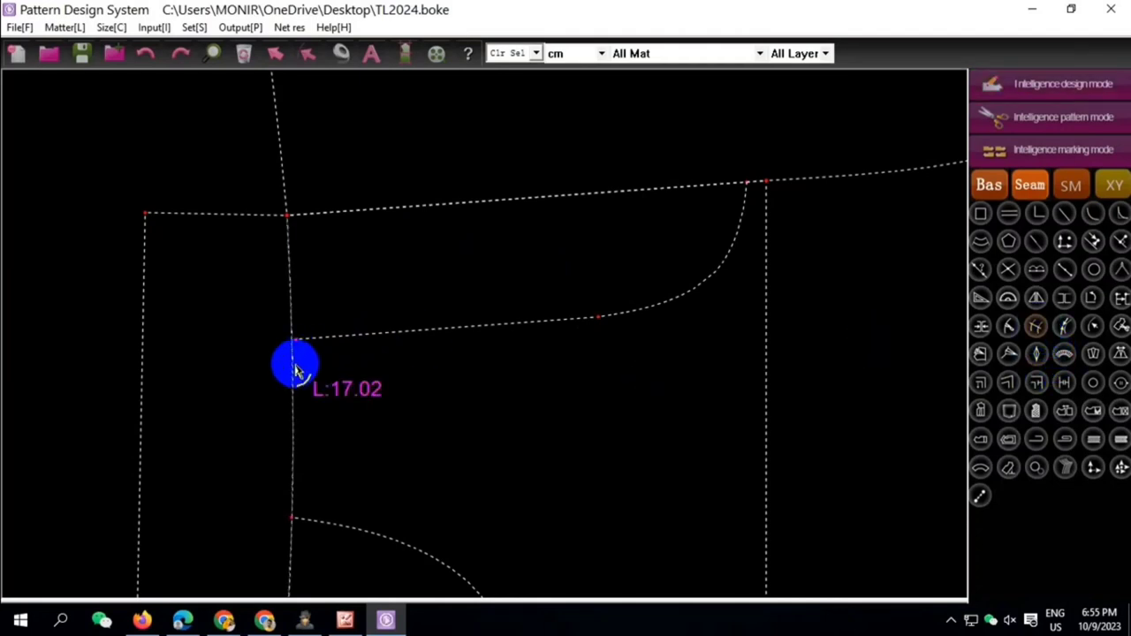
scroll(344, 373, down, 1)
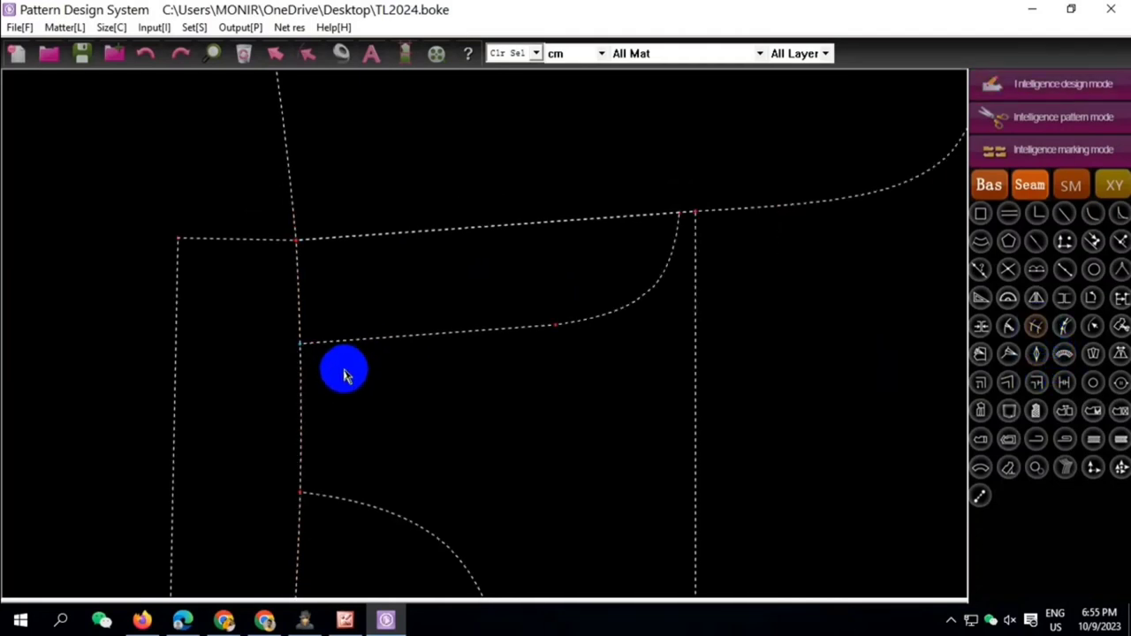
scroll(270, 265, down, 2)
Replace the straight left pocket line with a curve and remove the extension segments above it
scroll(353, 270, down, 2)
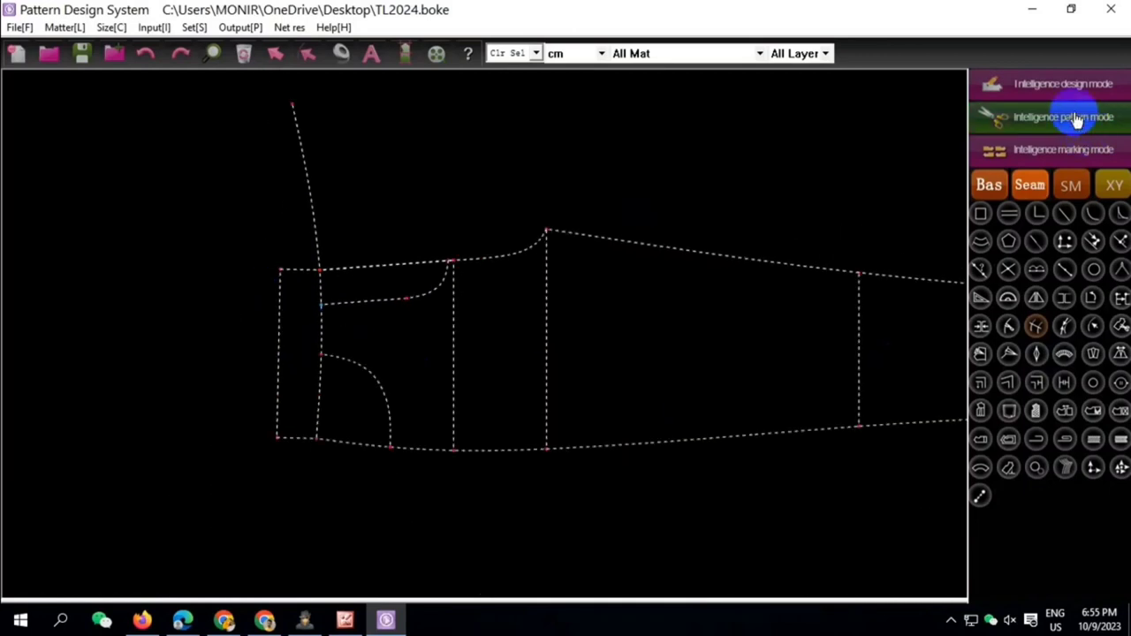
click(320, 267)
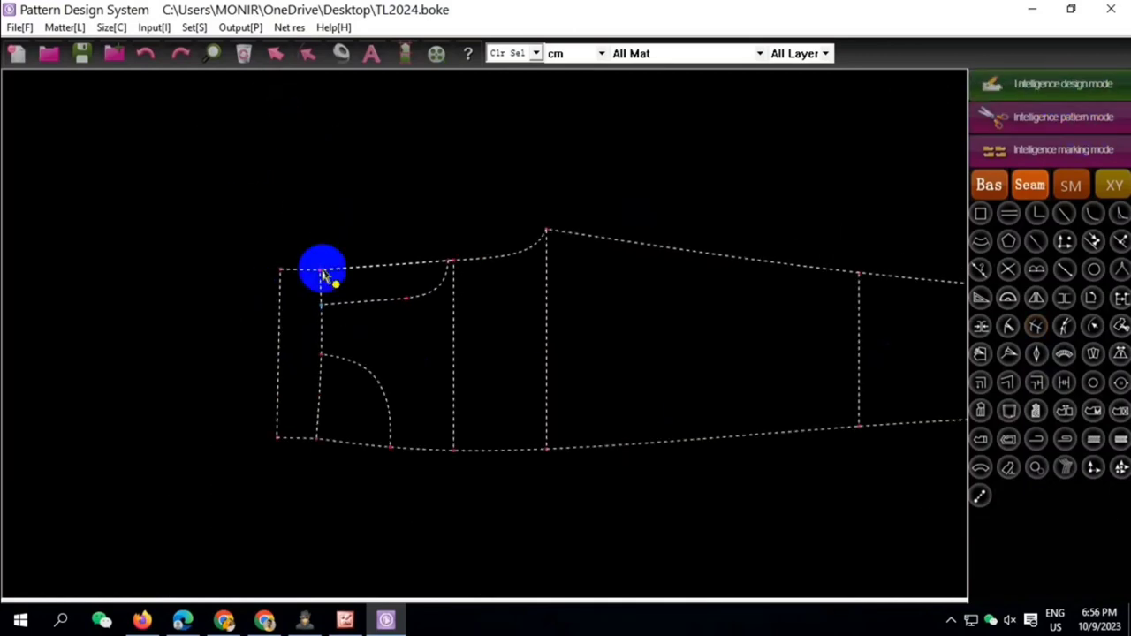
click(281, 340)
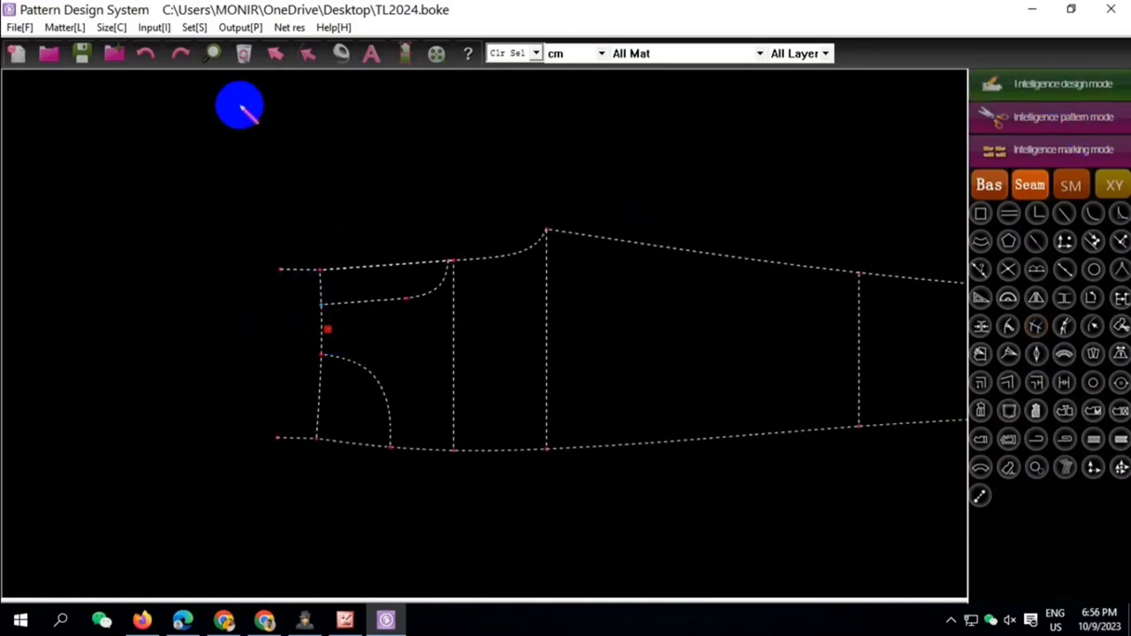
click(1008, 298)
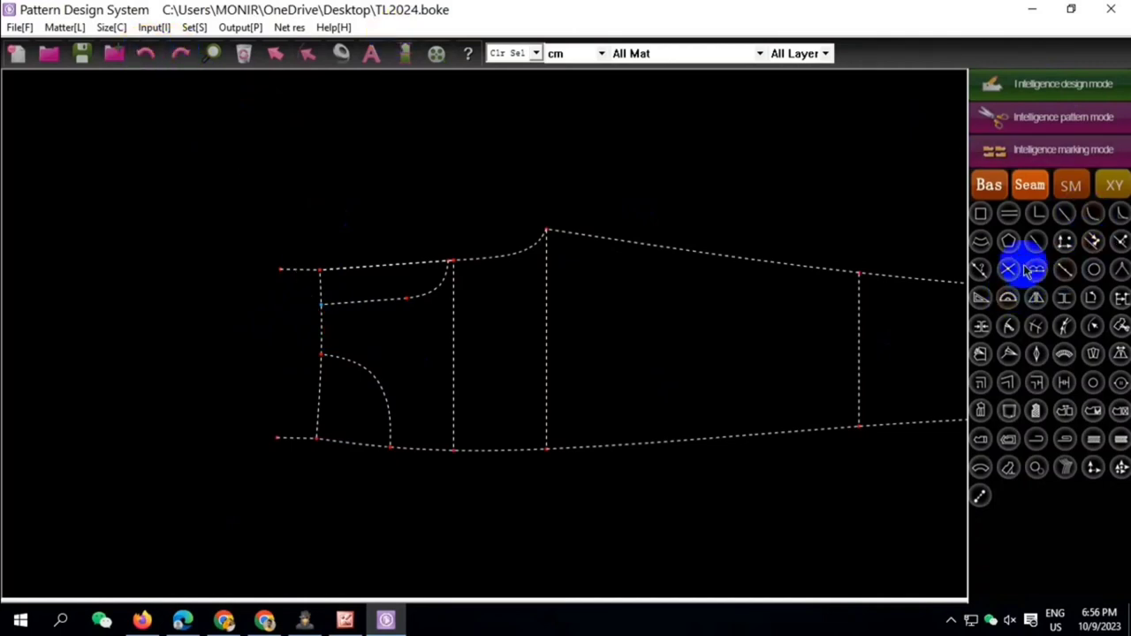
right_click(301, 345)
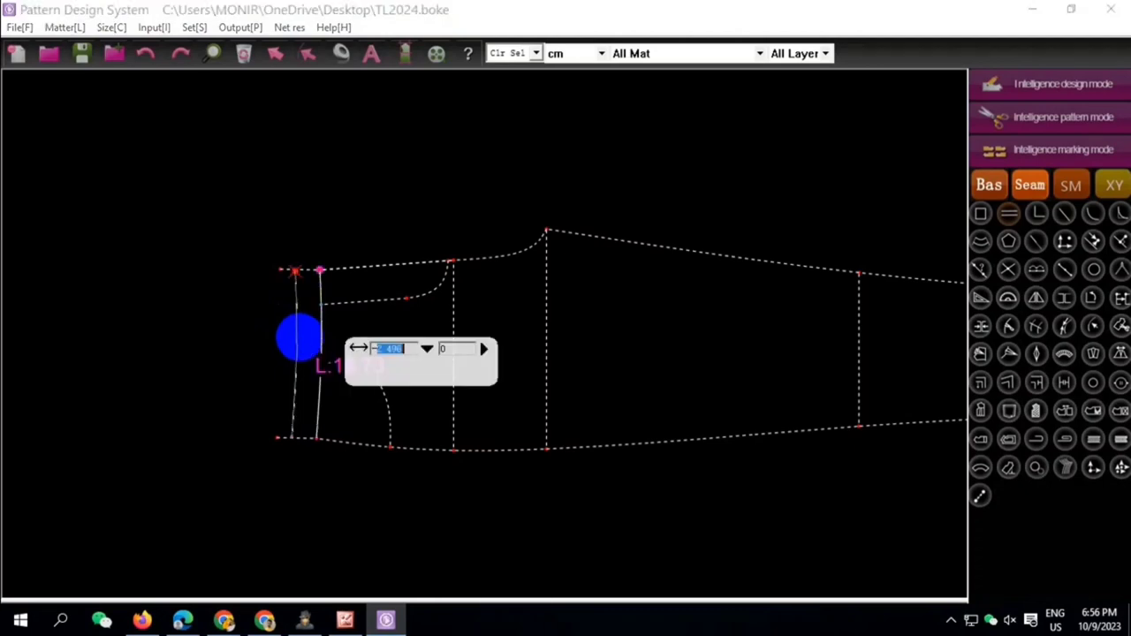
right_click(386, 469)
scroll(299, 269, up, 2)
click(298, 267)
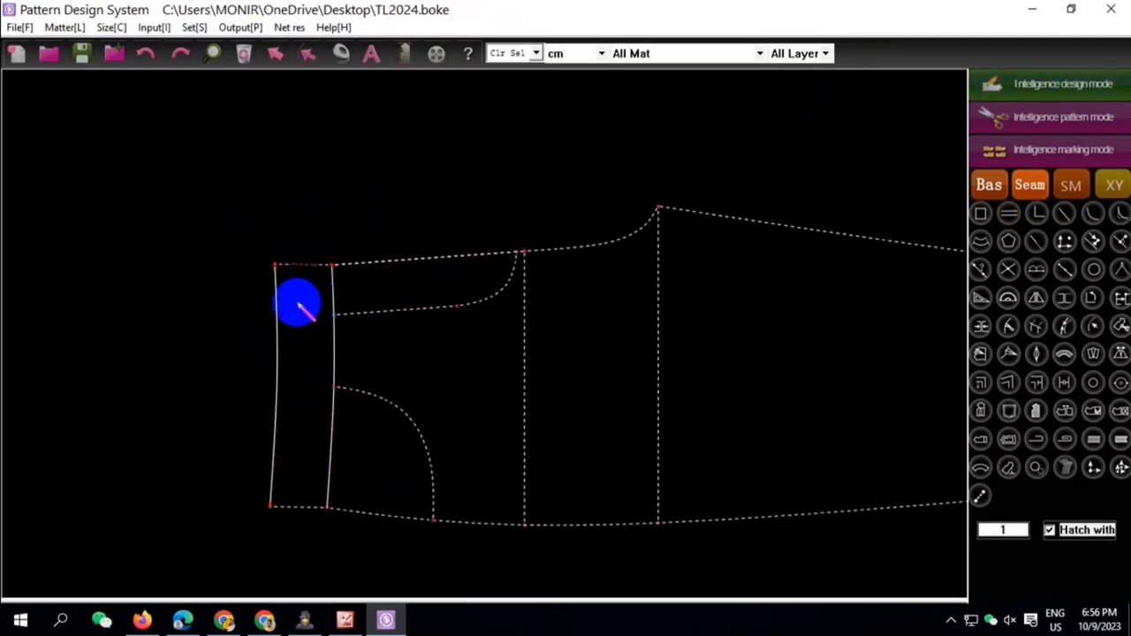
right_click(298, 296)
Draw the waistband strip's top, left and bottom edges to close it off
click(276, 267)
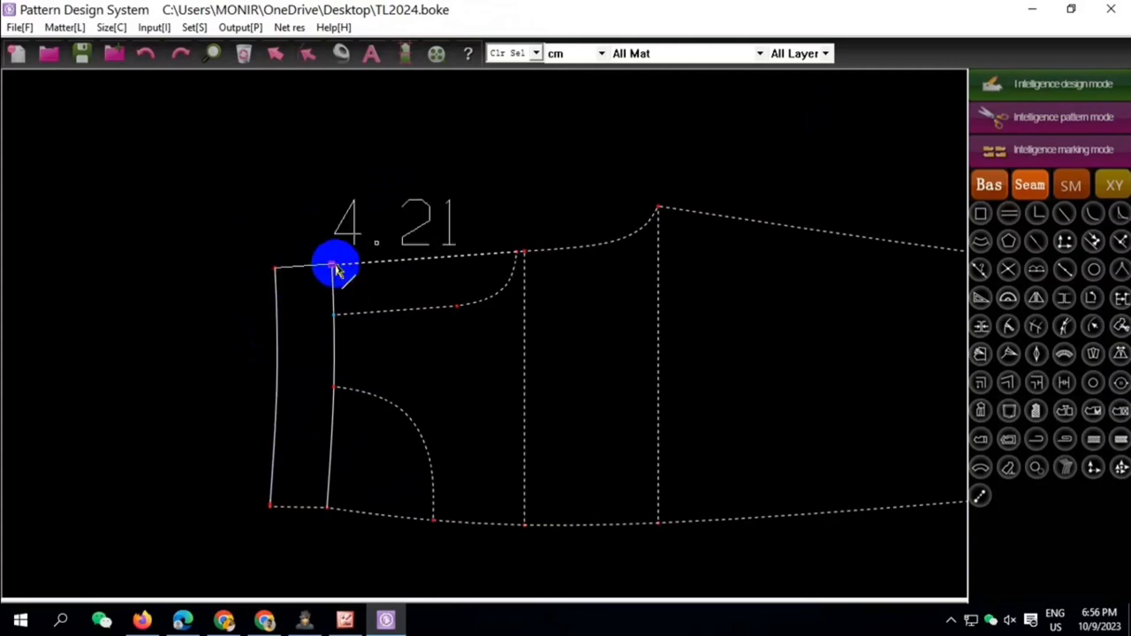
click(332, 266)
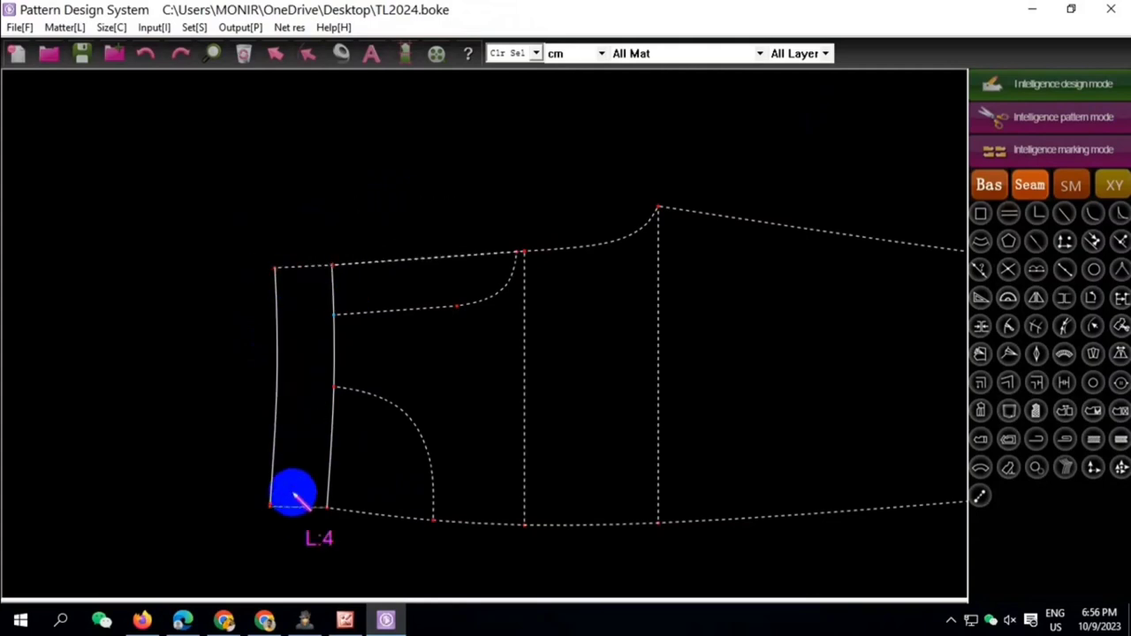
click(270, 505)
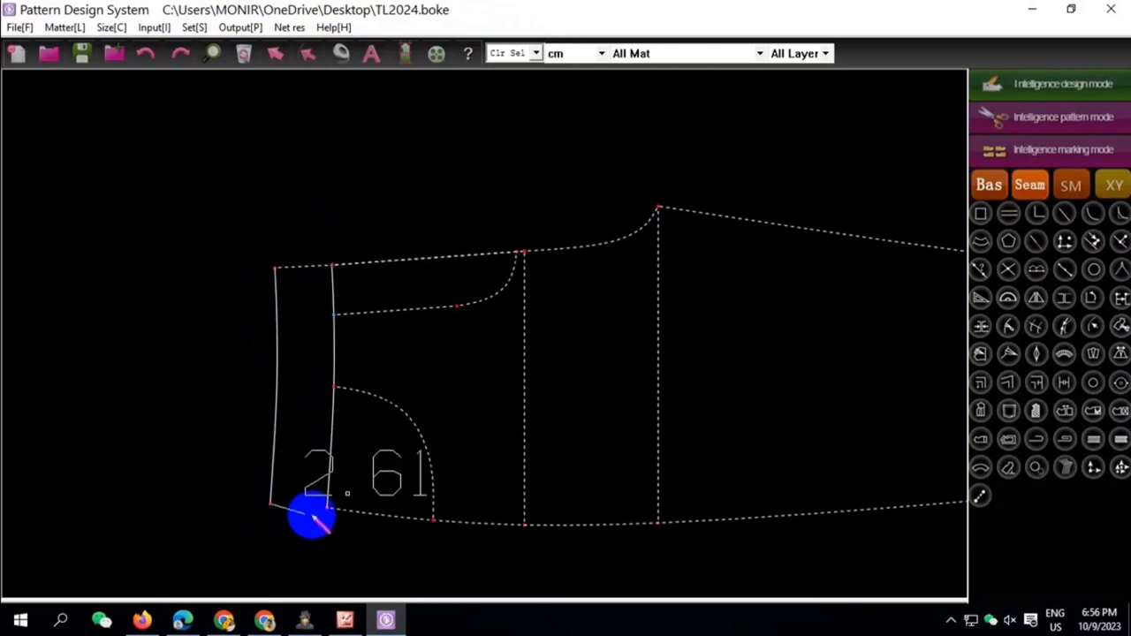
click(327, 513)
scroll(171, 260, down, 2)
Delete the links between all lines of the front leggings piece
scroll(159, 225, down, 2)
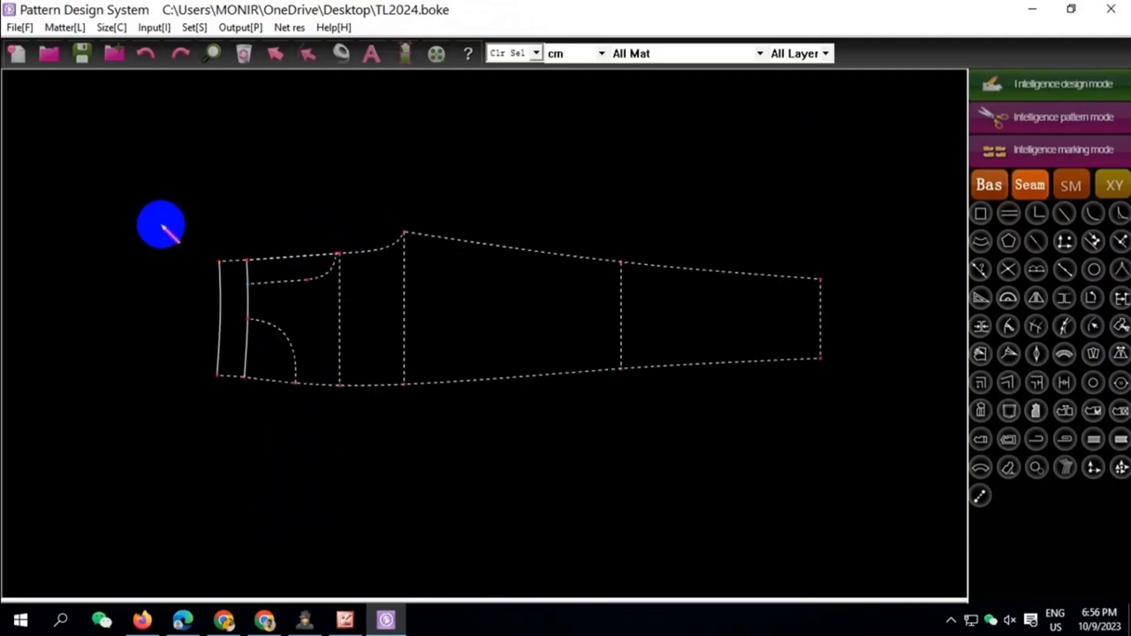
drag(164, 217, 816, 471)
right_click(831, 477)
click(888, 531)
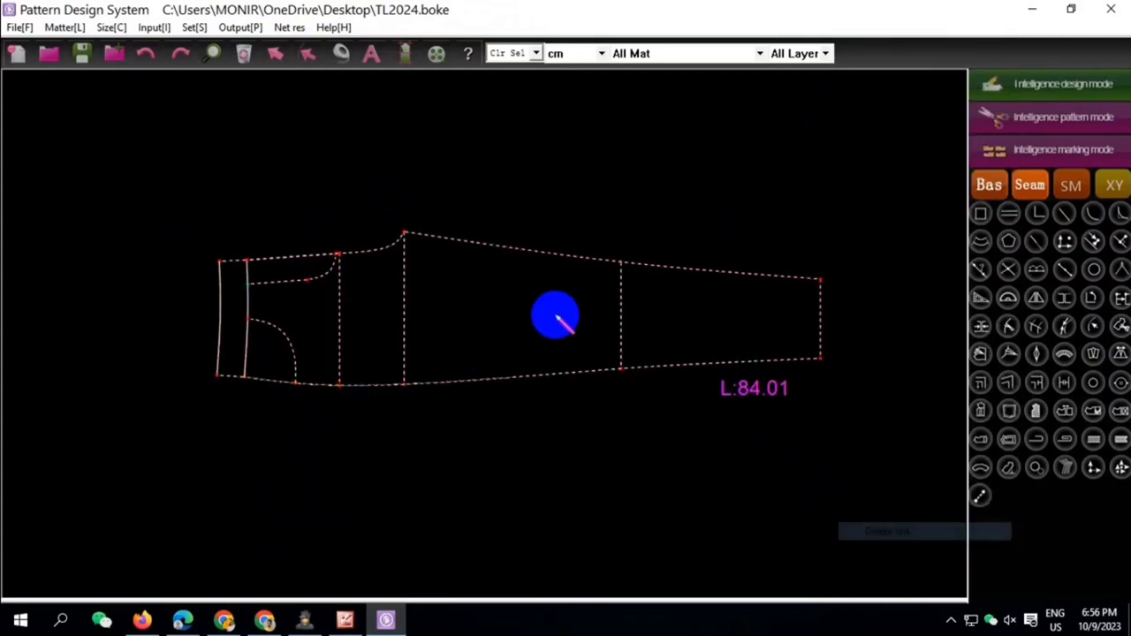
scroll(531, 300, up, 1)
scroll(244, 264, up, 1)
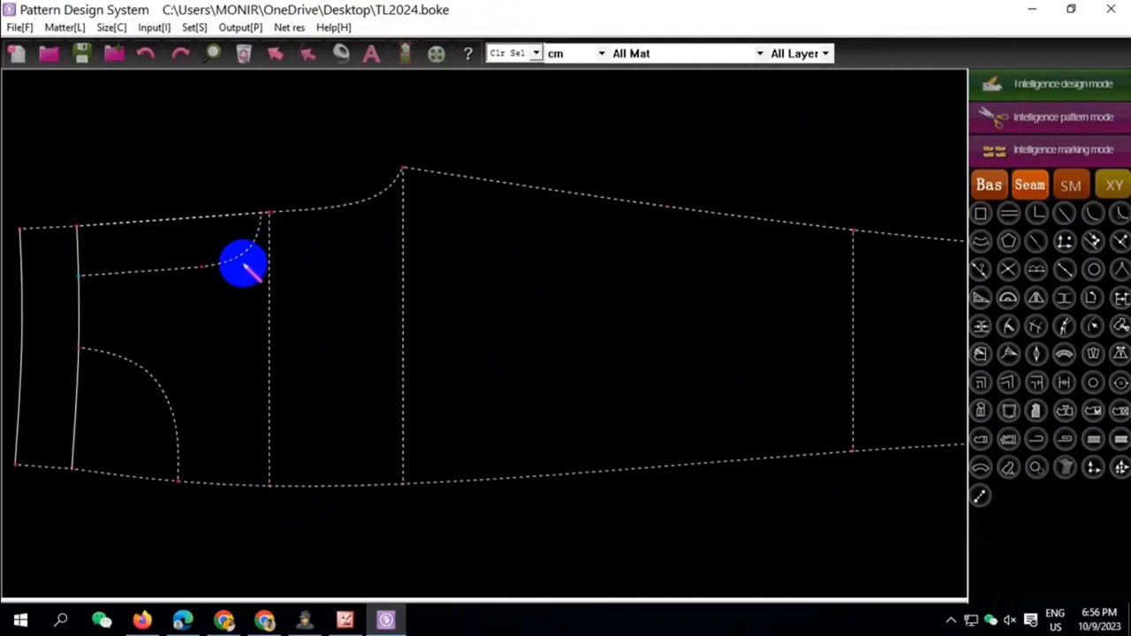
Create an offset line parallel to and just below the pocket curve
click(238, 254)
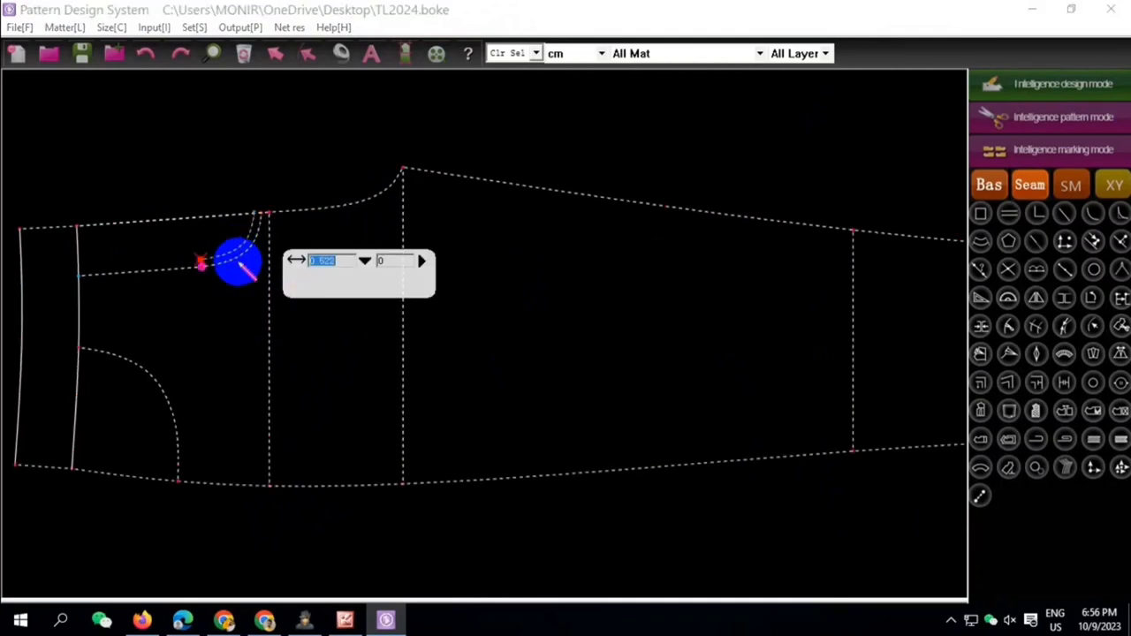
text(5)
click(1010, 216)
scroll(183, 265, up, 2)
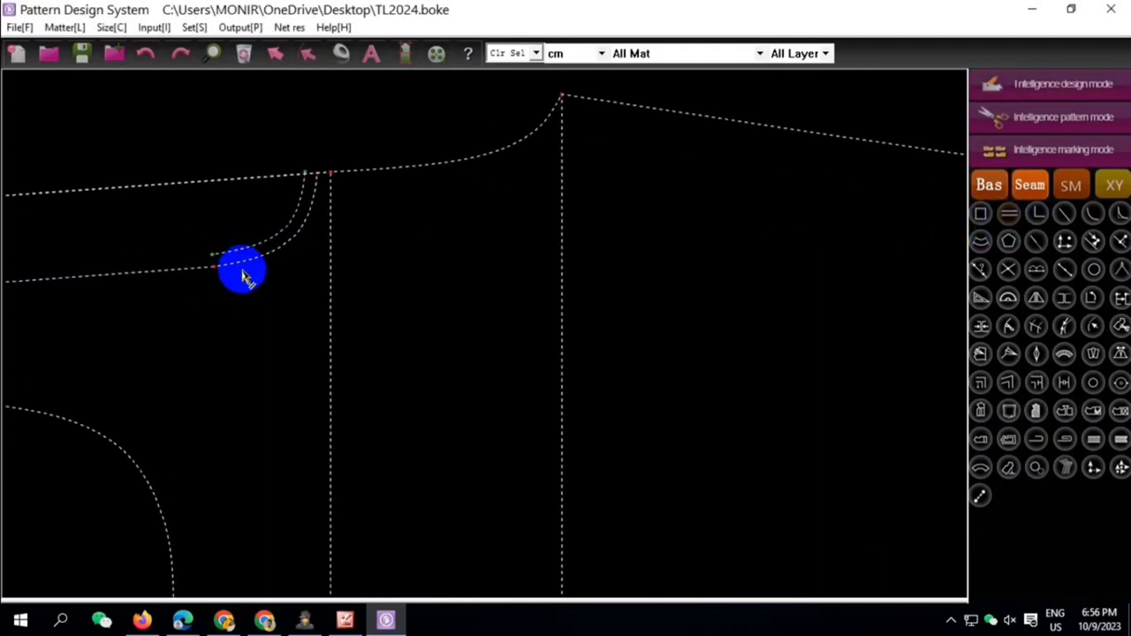
click(174, 277)
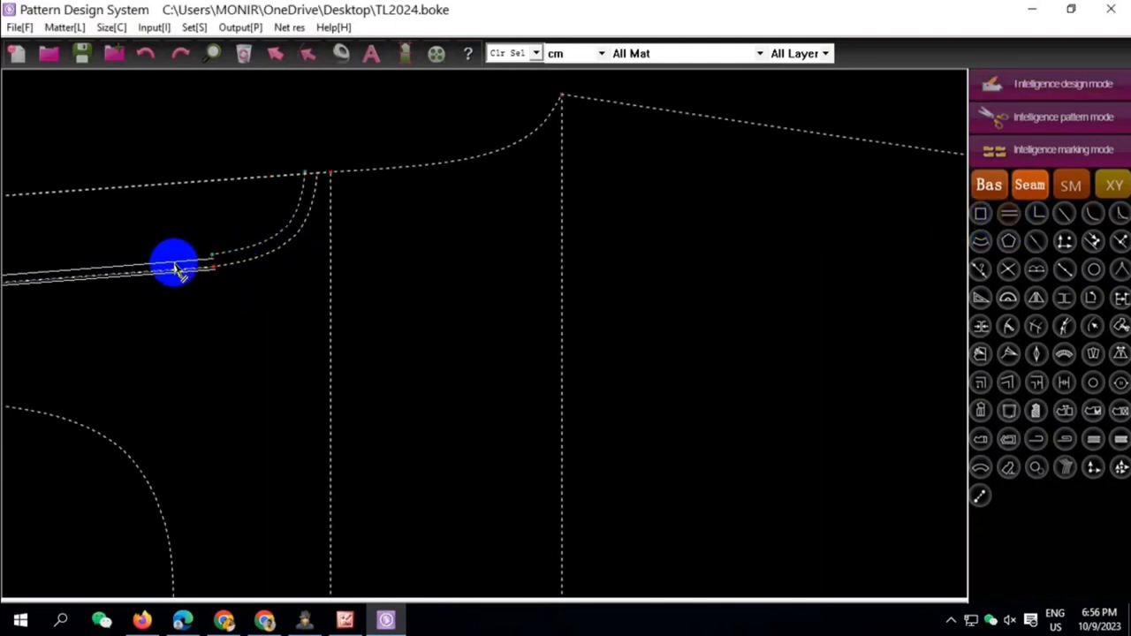
click(180, 263)
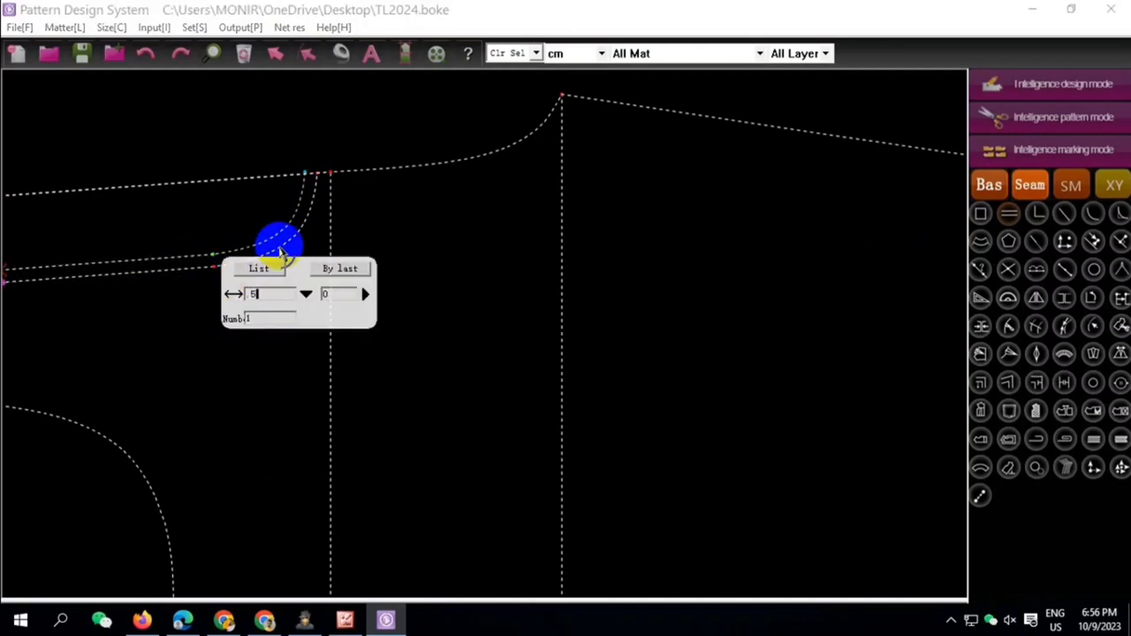
scroll(277, 240, down, 3)
key(Return)
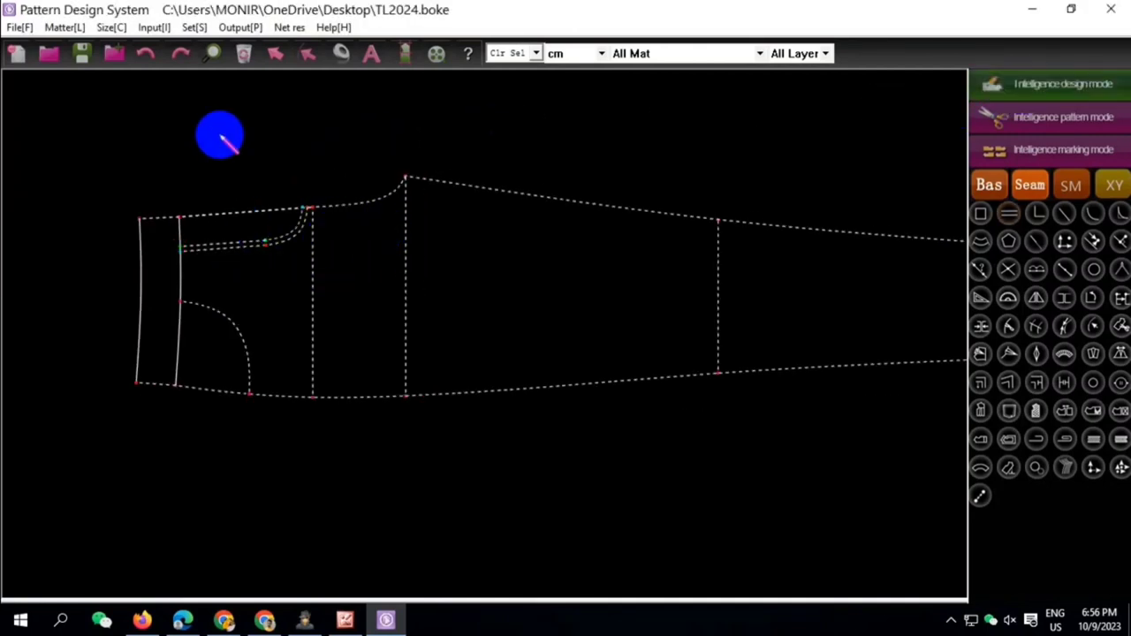
Unlink the front leggings piece's lines again, including the new pocket line
drag(139, 144, 500, 457)
right_click(500, 457)
click(550, 530)
scroll(197, 303, up, 3)
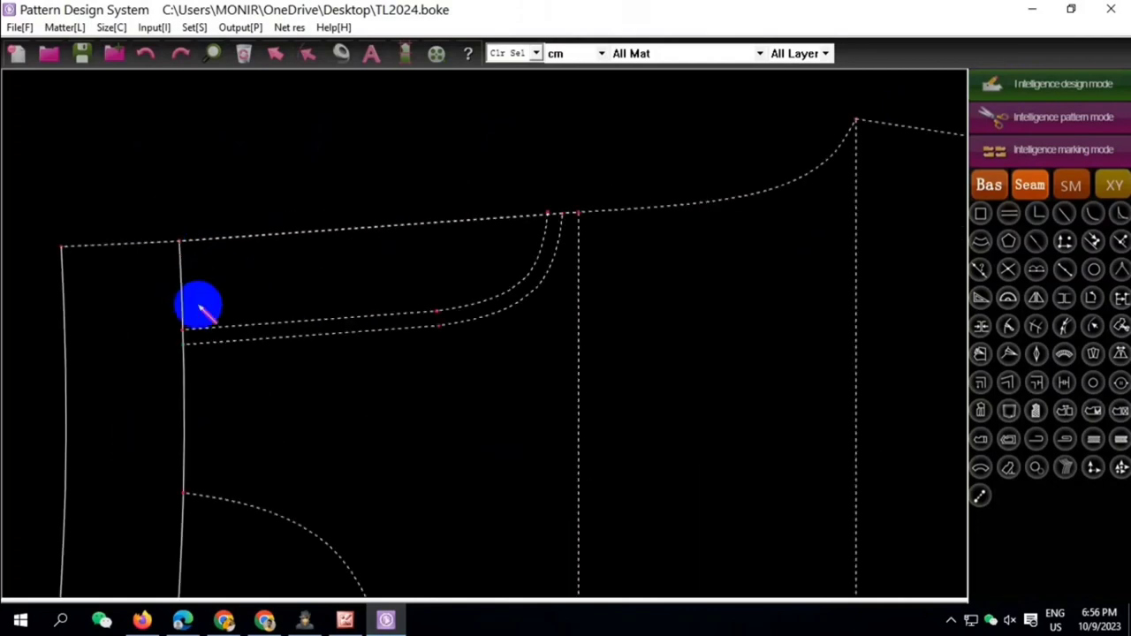
scroll(151, 262, up, 2)
scroll(151, 263, down, 3)
Measure the lengths of the pocket-opening lines
click(1036, 326)
scroll(151, 311, up, 2)
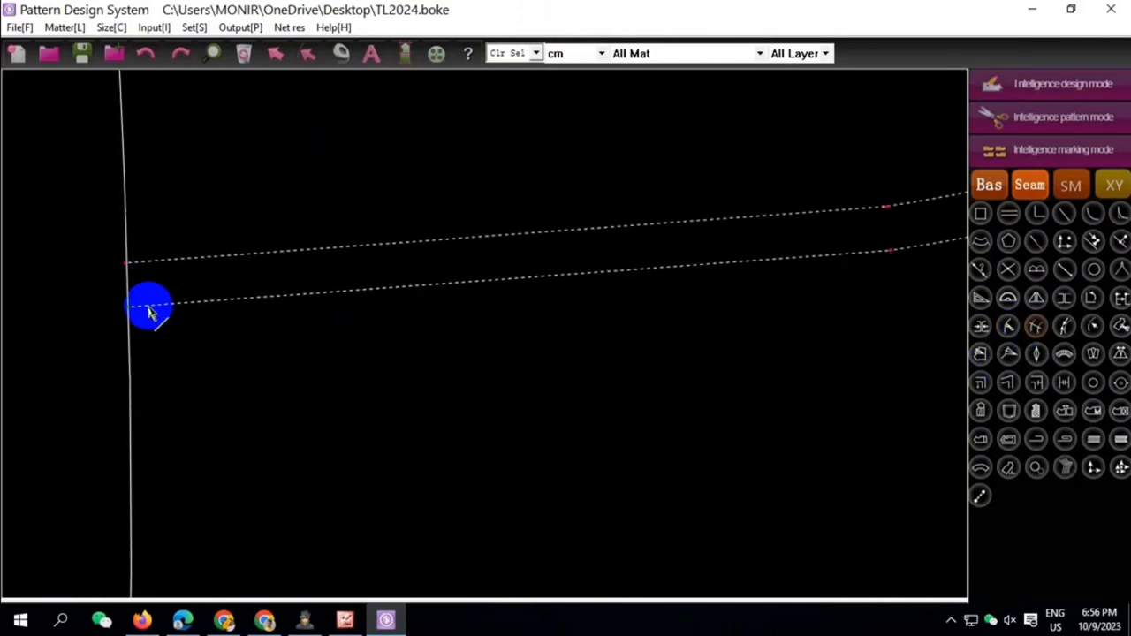
scroll(239, 263, down, 3)
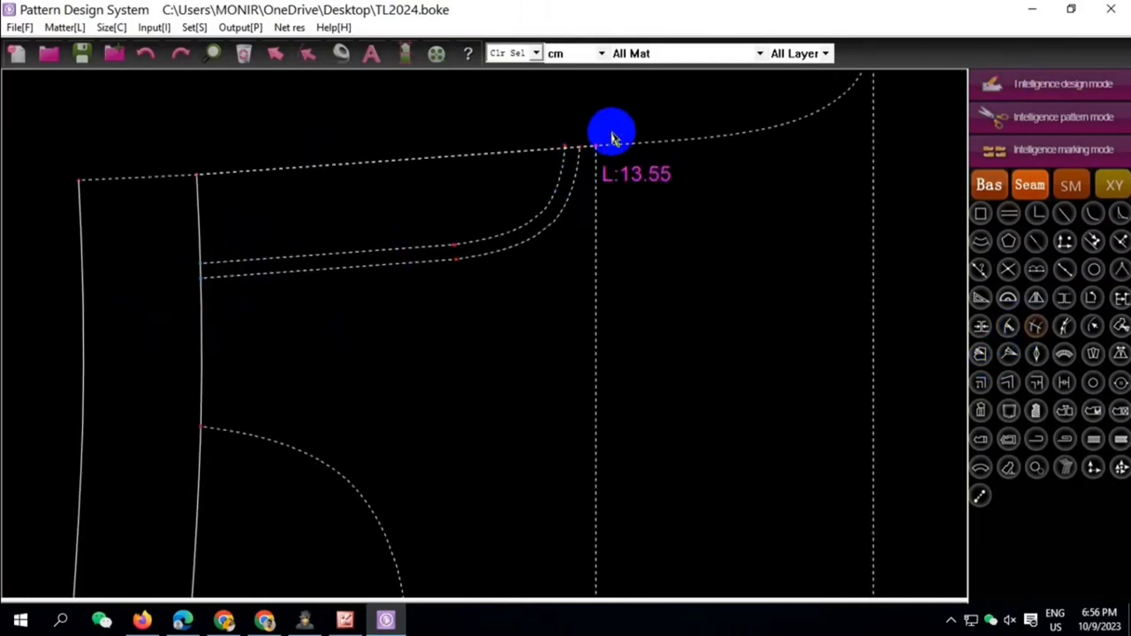
scroll(565, 159, up, 2)
scroll(491, 227, down, 2)
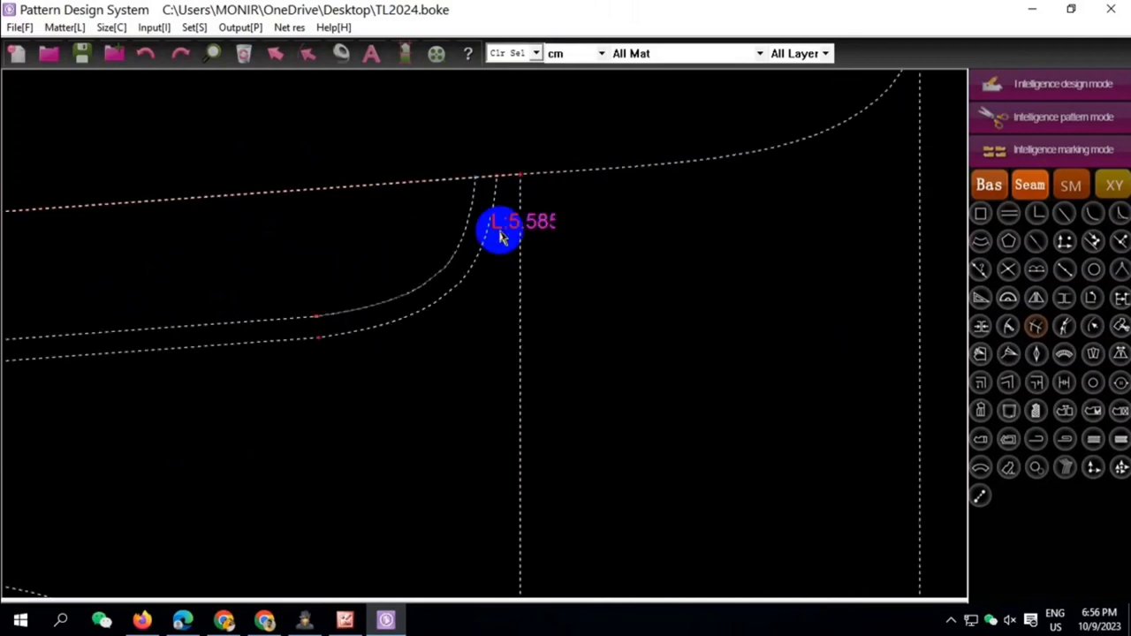
scroll(353, 245, down, 2)
scroll(349, 250, down, 2)
scroll(415, 258, up, 1)
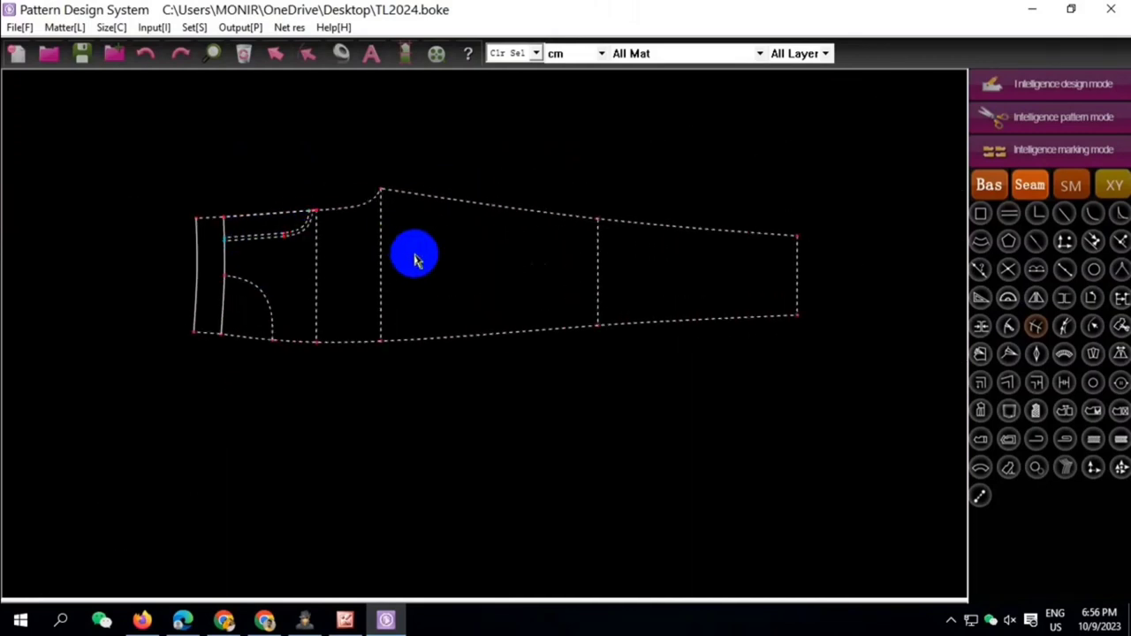
Check the M-size measurements on the 00.png spec sheet, then reselect the front leggings piece
key(alt+Tab)
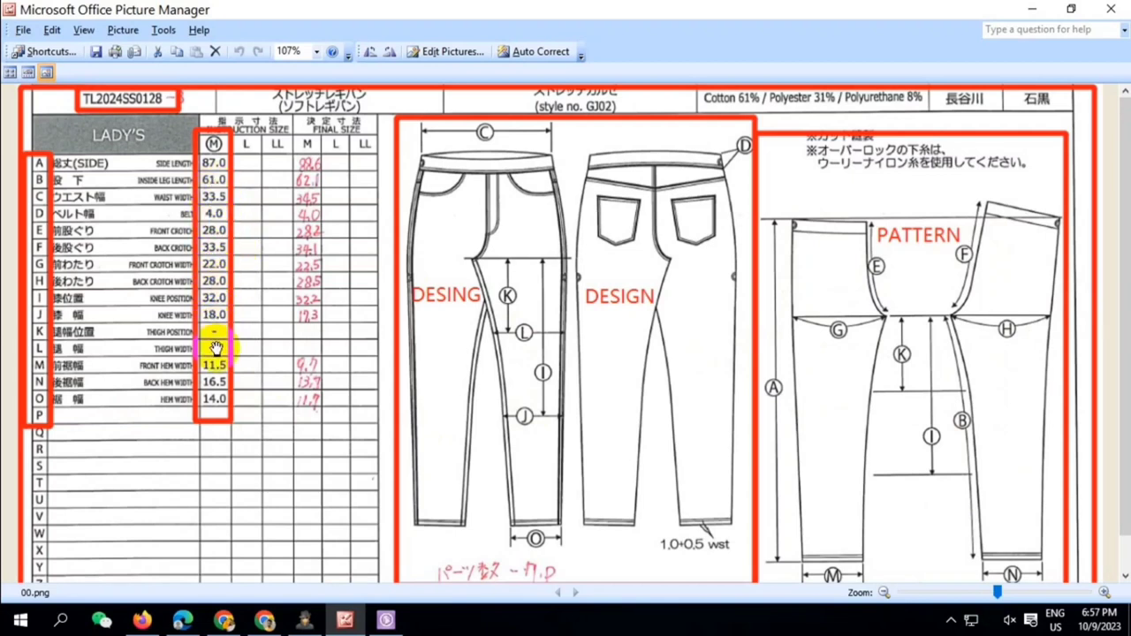
click(386, 621)
drag(190, 195, 697, 348)
Copy the front leggings piece above the original and delete the links in both pieces
right_click(595, 326)
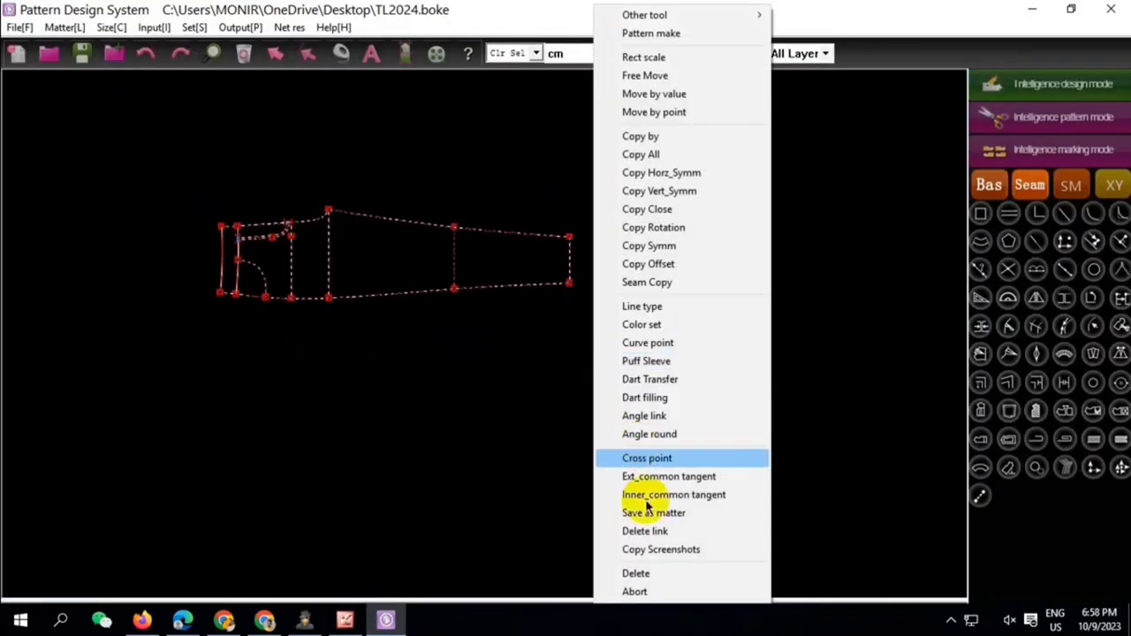
click(645, 136)
click(604, 142)
scroll(495, 281, up, 2)
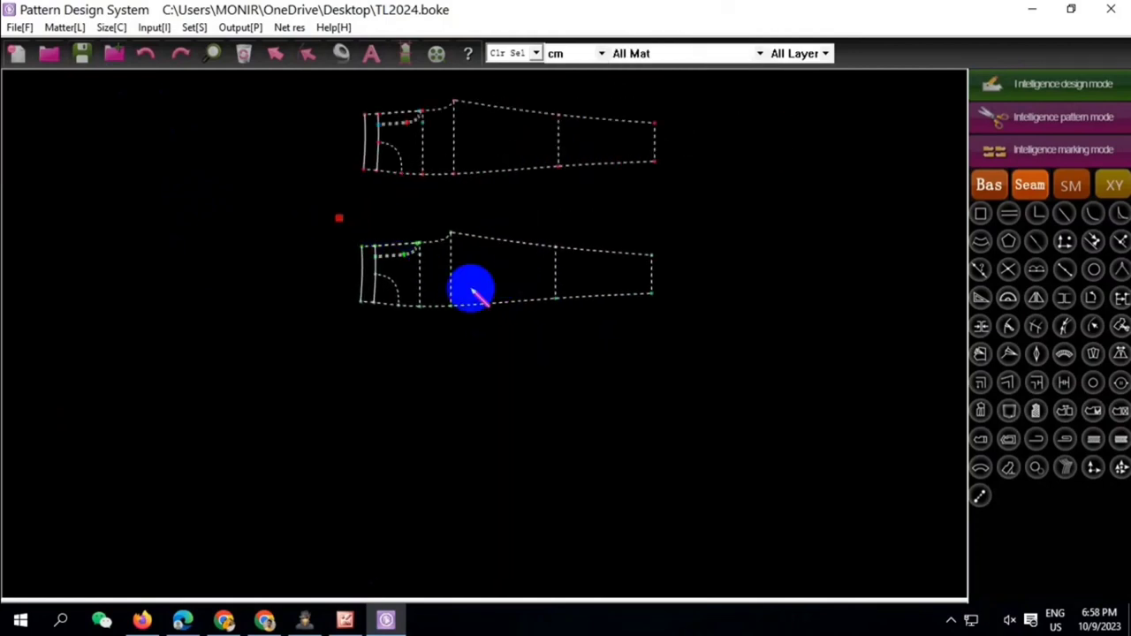
drag(341, 218, 689, 364)
right_click(689, 364)
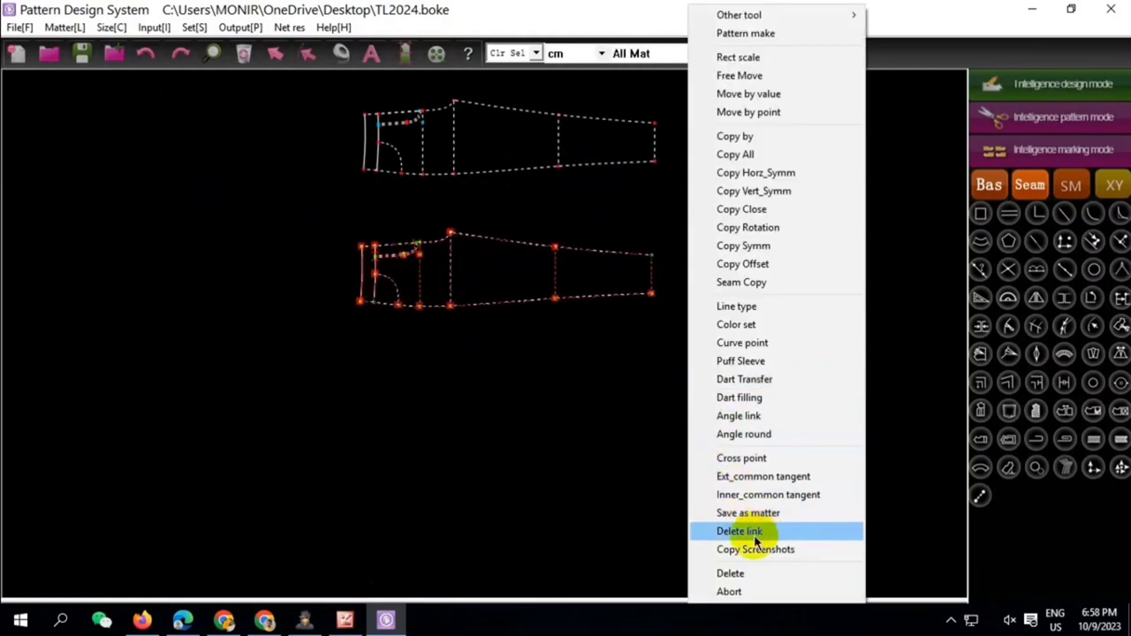
click(755, 531)
scroll(447, 250, down, 1)
scroll(455, 269, up, 3)
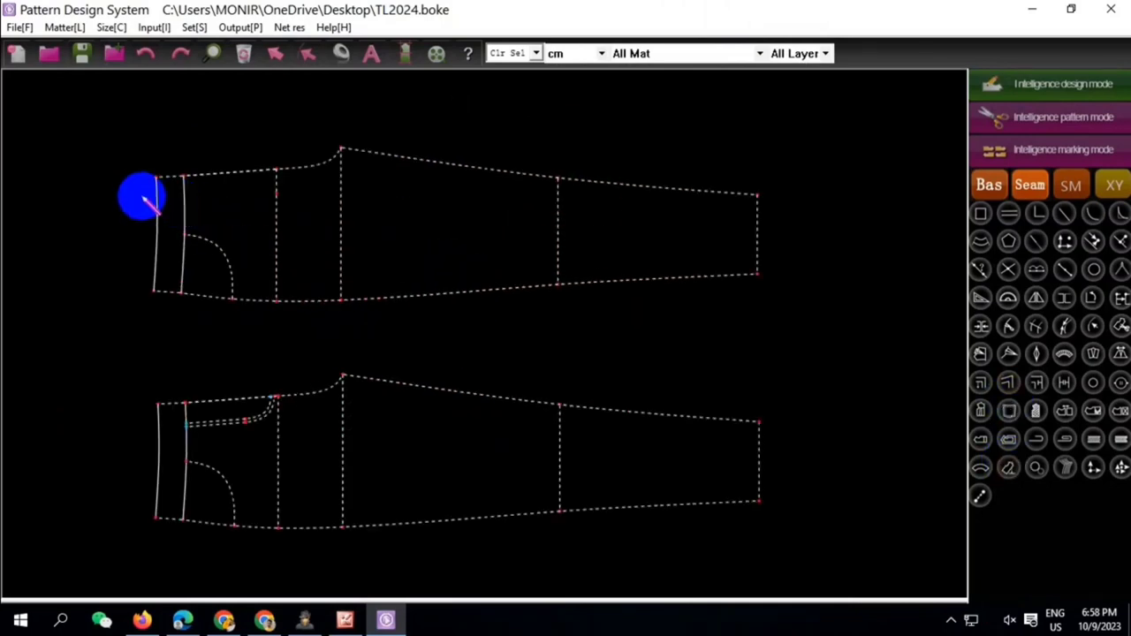
Delete the copy's waistband and pocket lines and draw a straight left edge to the top-left corner
drag(137, 190, 292, 269)
key(Delete)
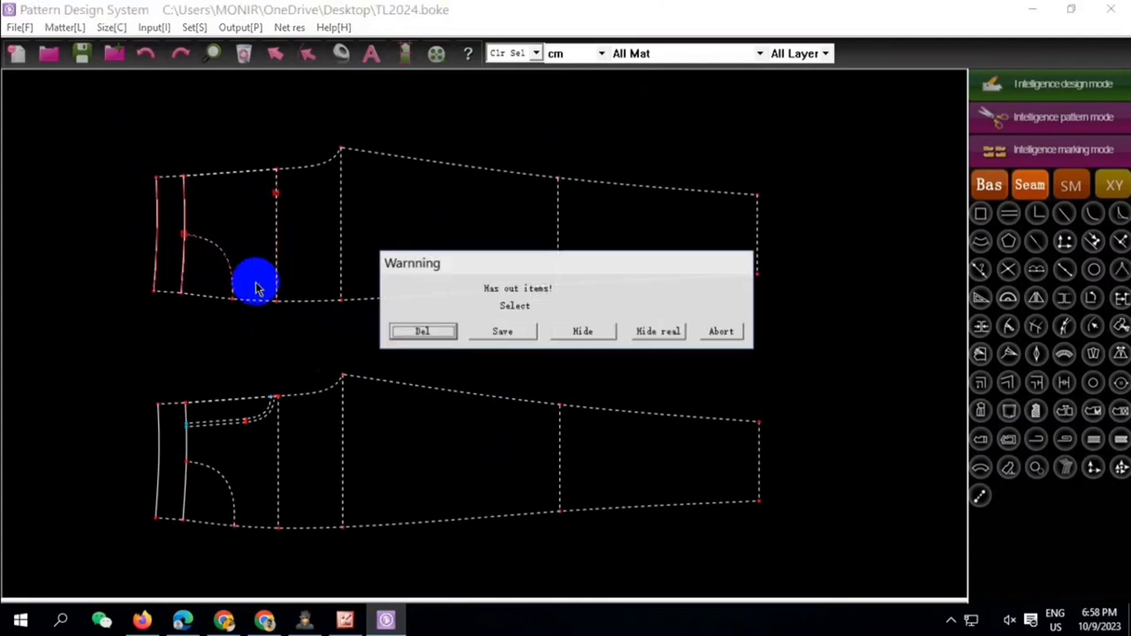
click(419, 332)
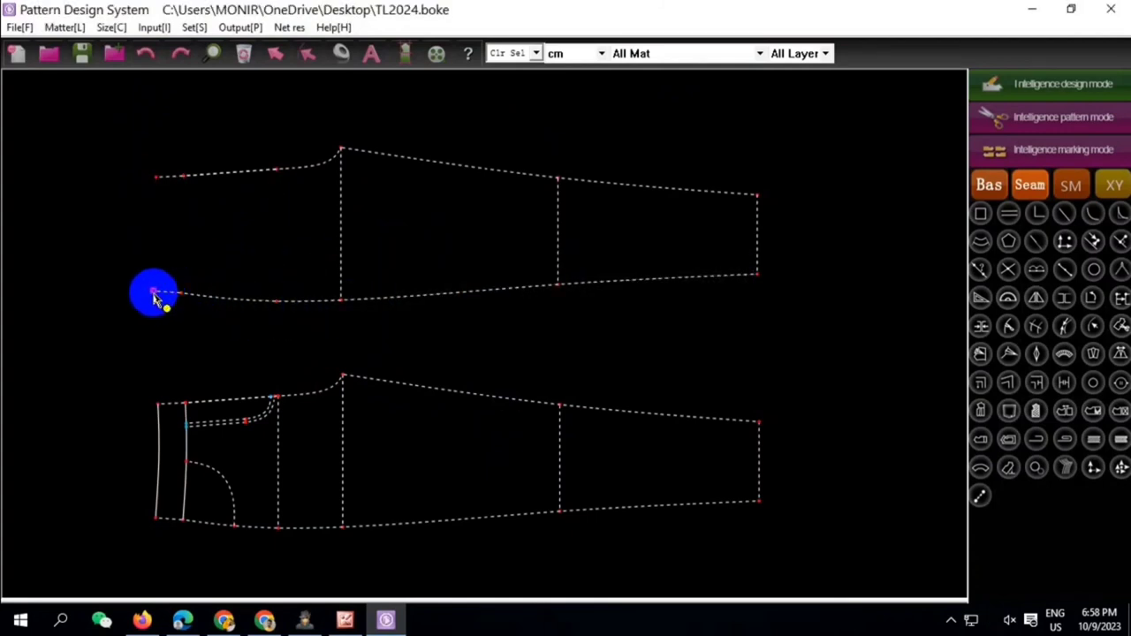
drag(153, 295, 156, 178)
click(156, 179)
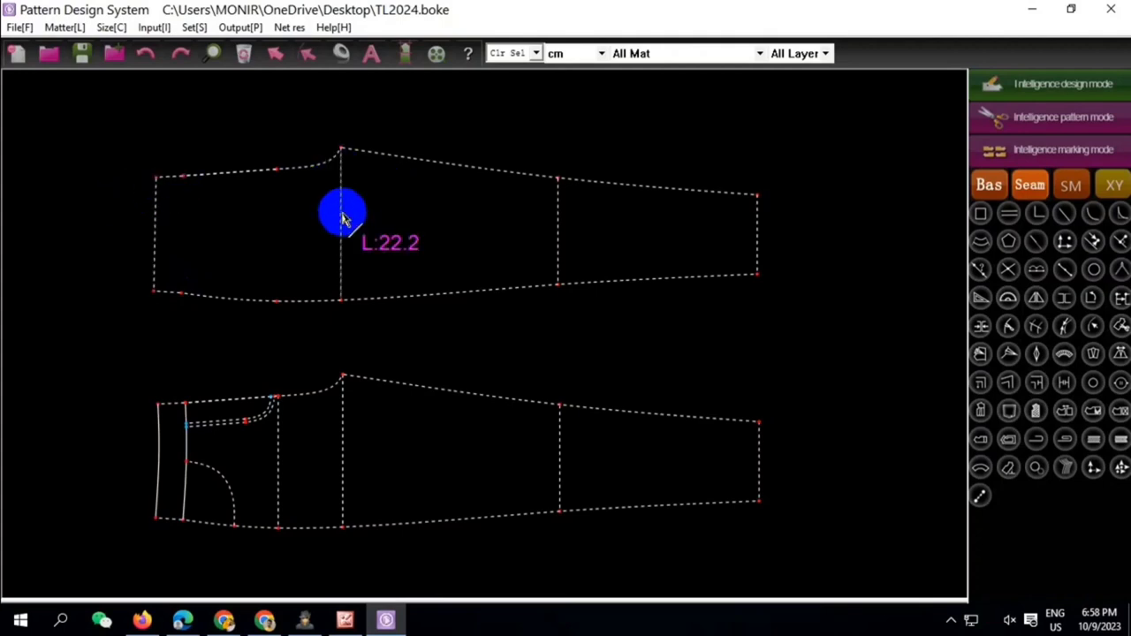
click(344, 620)
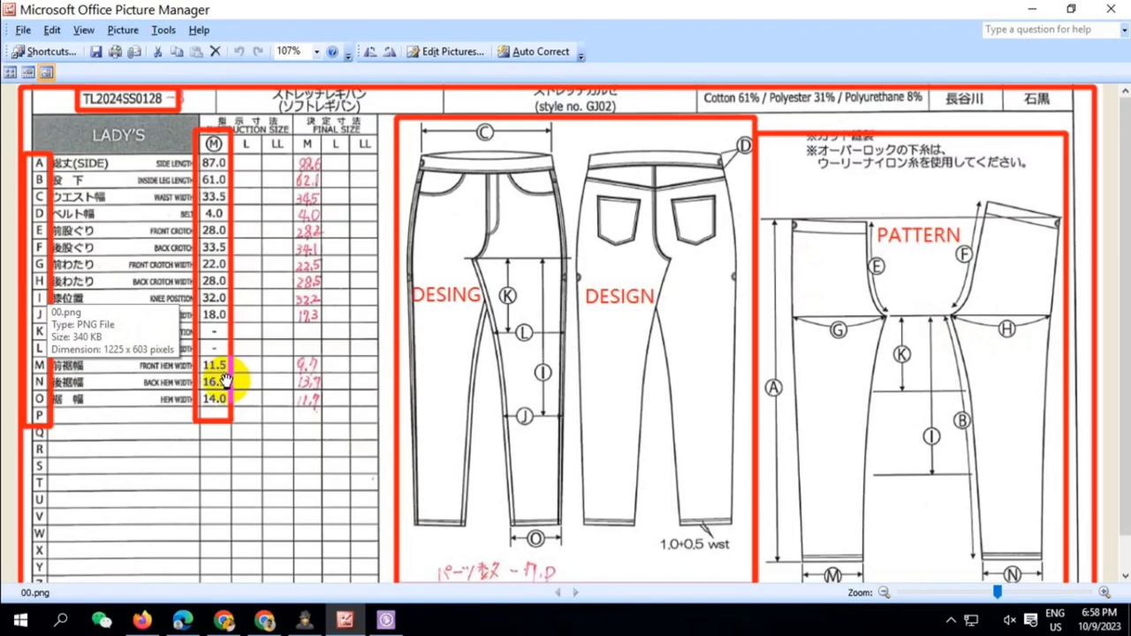
click(385, 619)
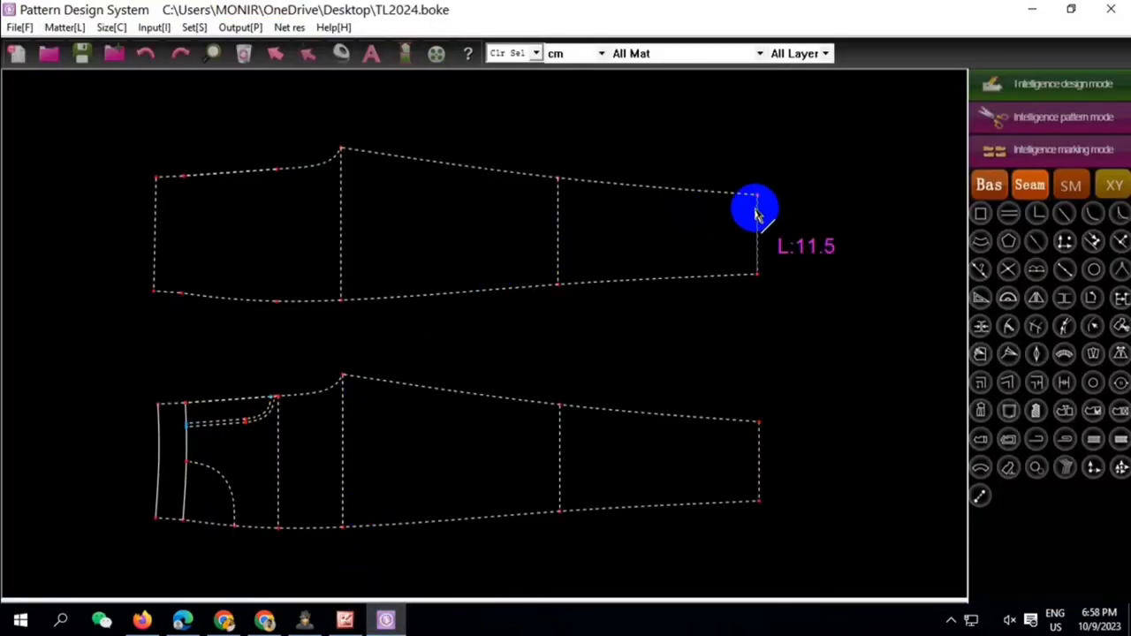
Raise the top hem corner and the knee point by 4 cm each
right_click(756, 191)
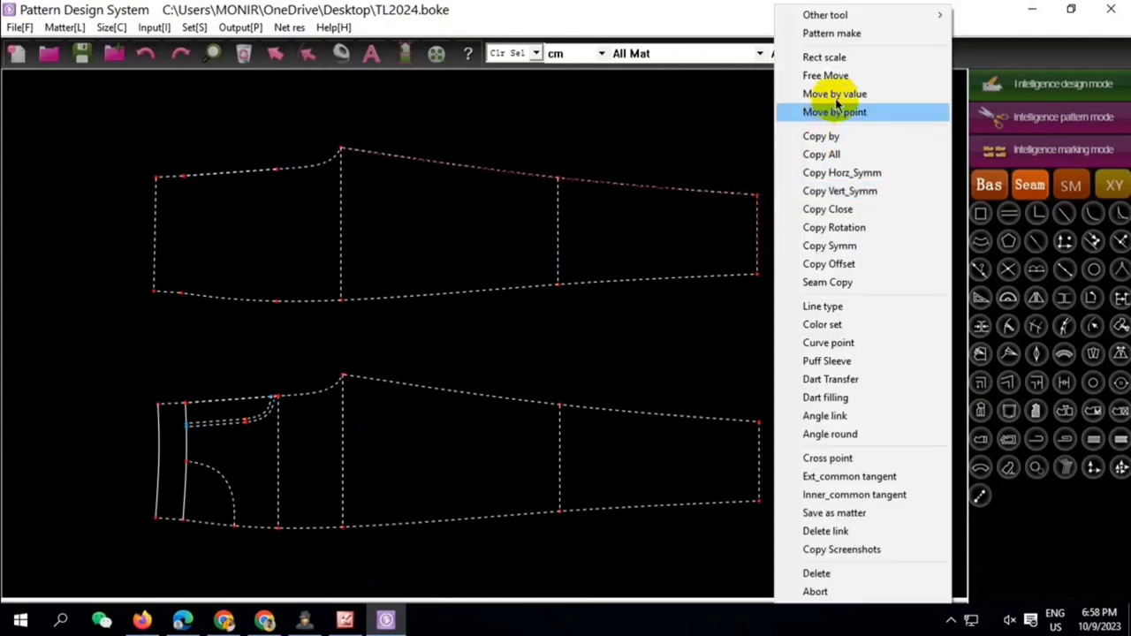
click(831, 98)
text(4)
click(595, 299)
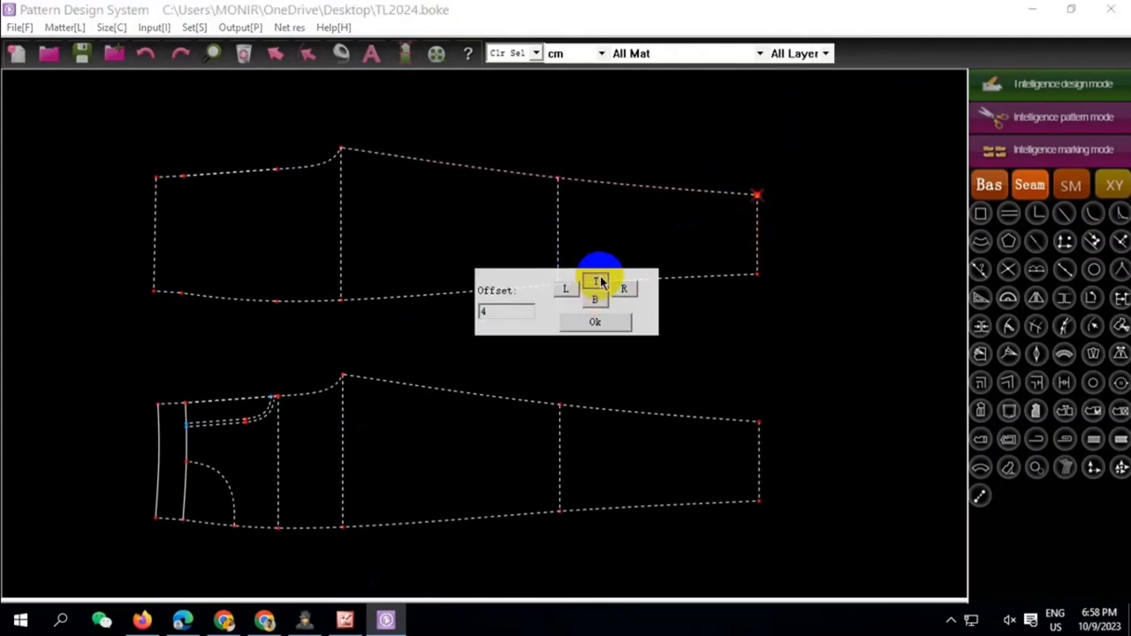
click(598, 281)
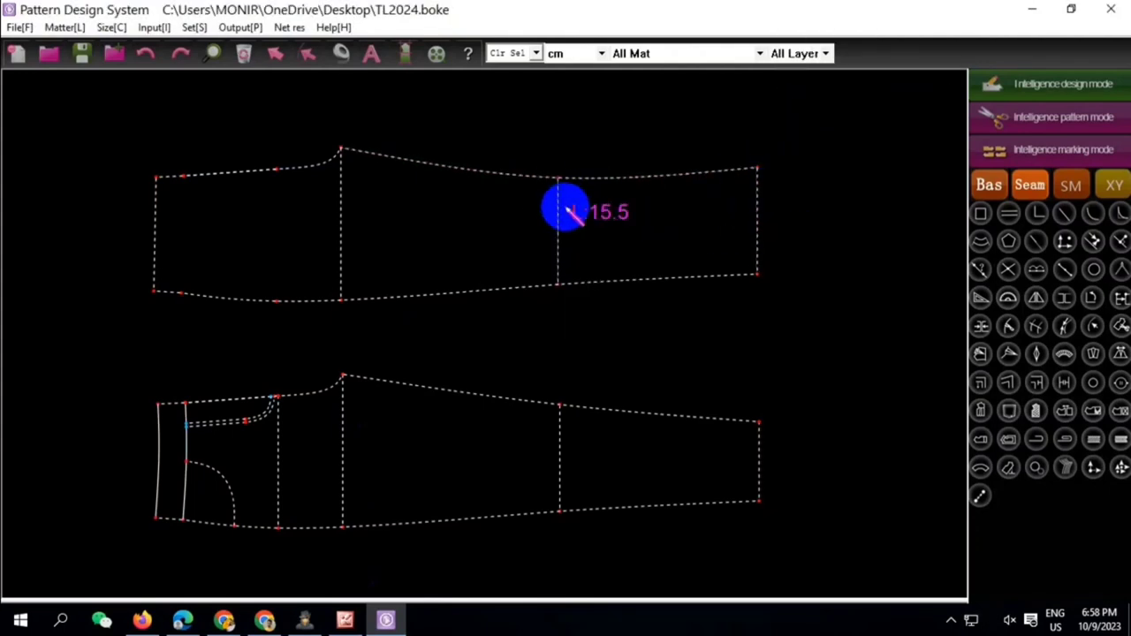
drag(537, 141, 591, 197)
right_click(591, 197)
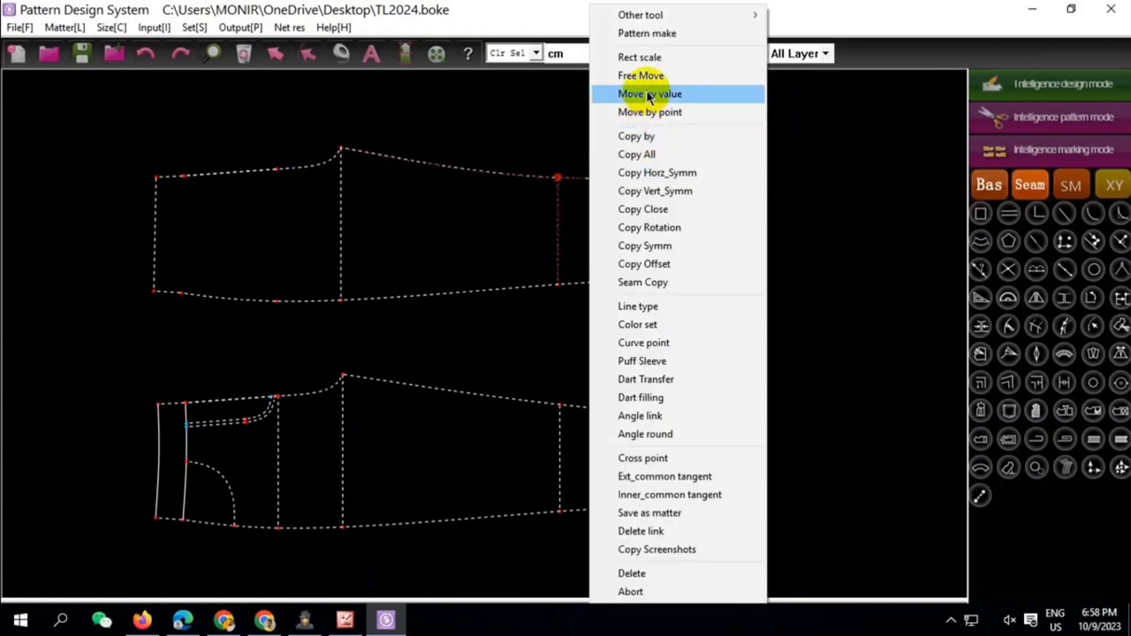
click(649, 94)
text(4)
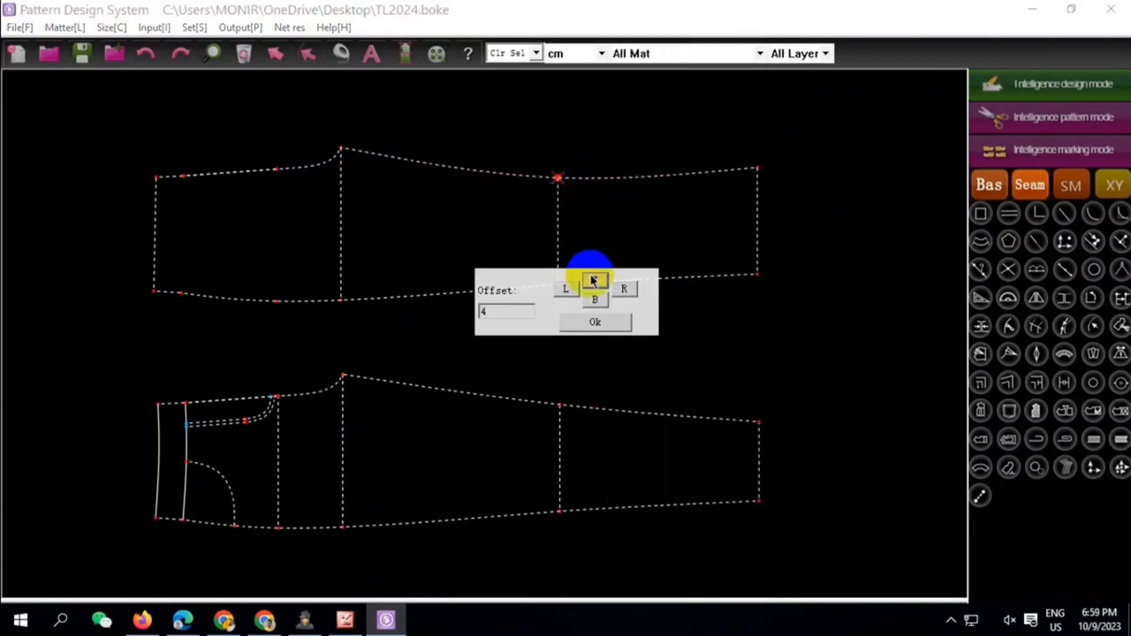
click(594, 281)
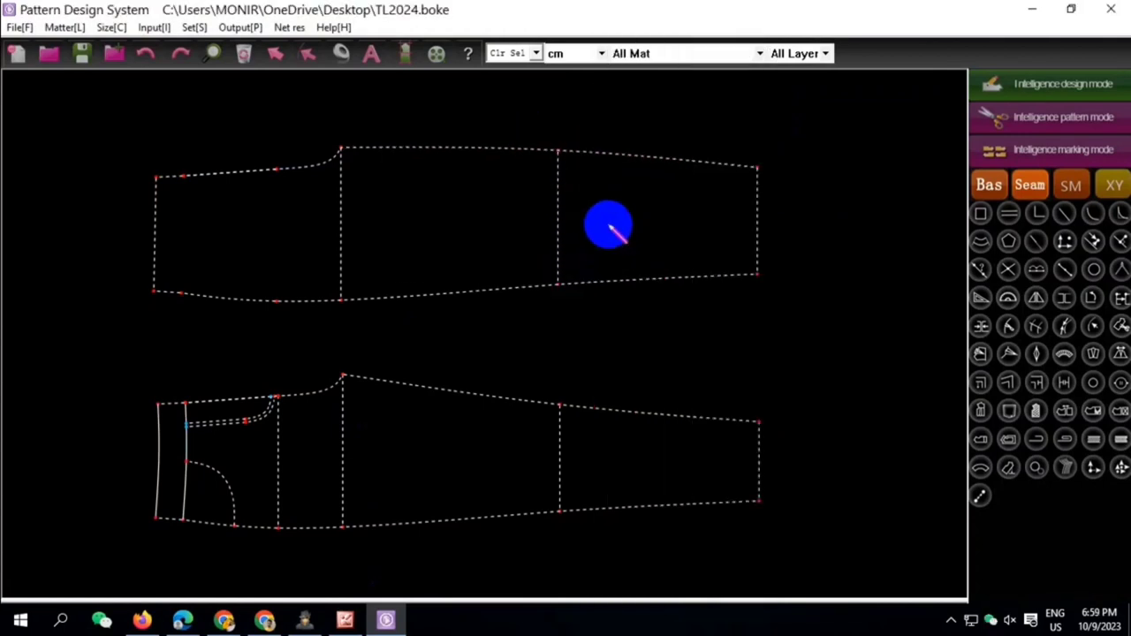
Move the next point on the top piece up by 0.5
right_click(570, 159)
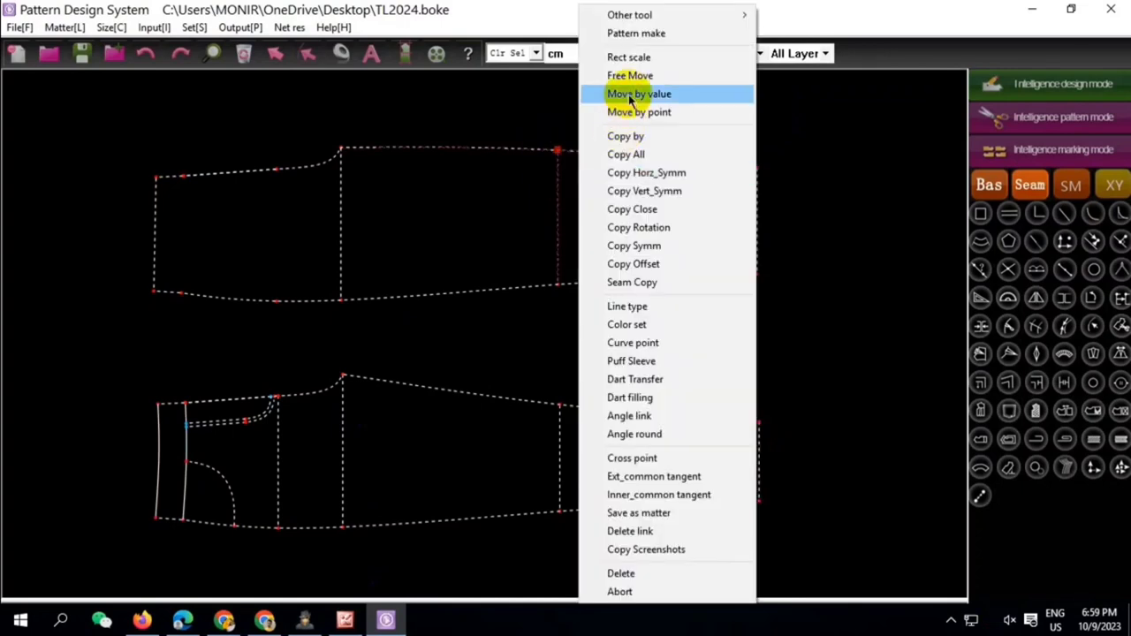
click(628, 94)
text(.5)
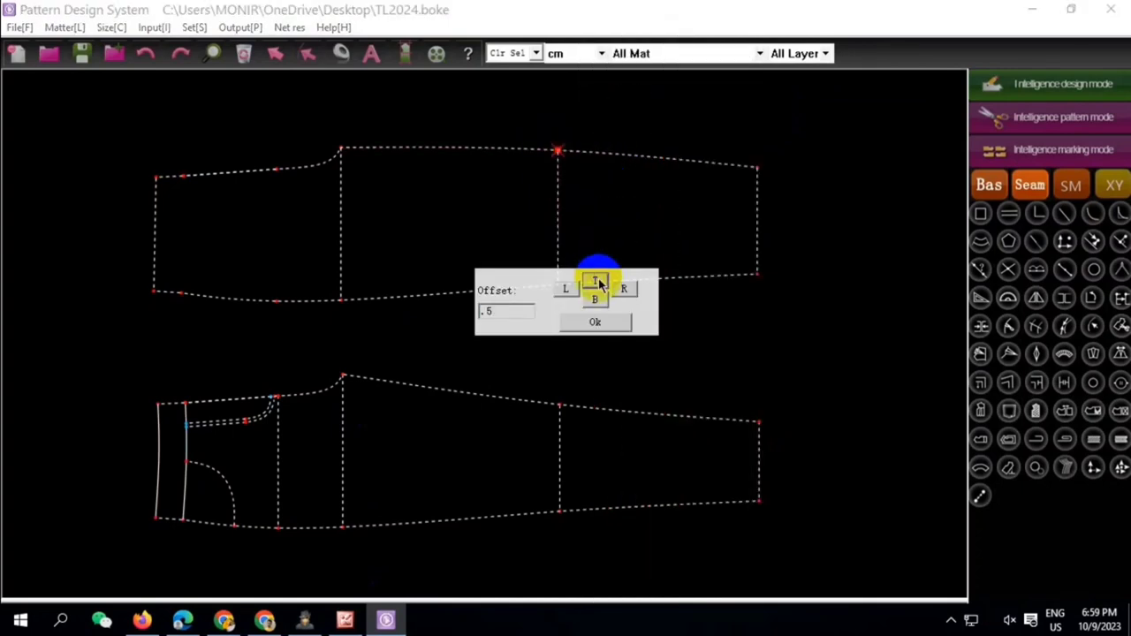
click(597, 283)
scroll(542, 265, down, 2)
scroll(428, 226, up, 2)
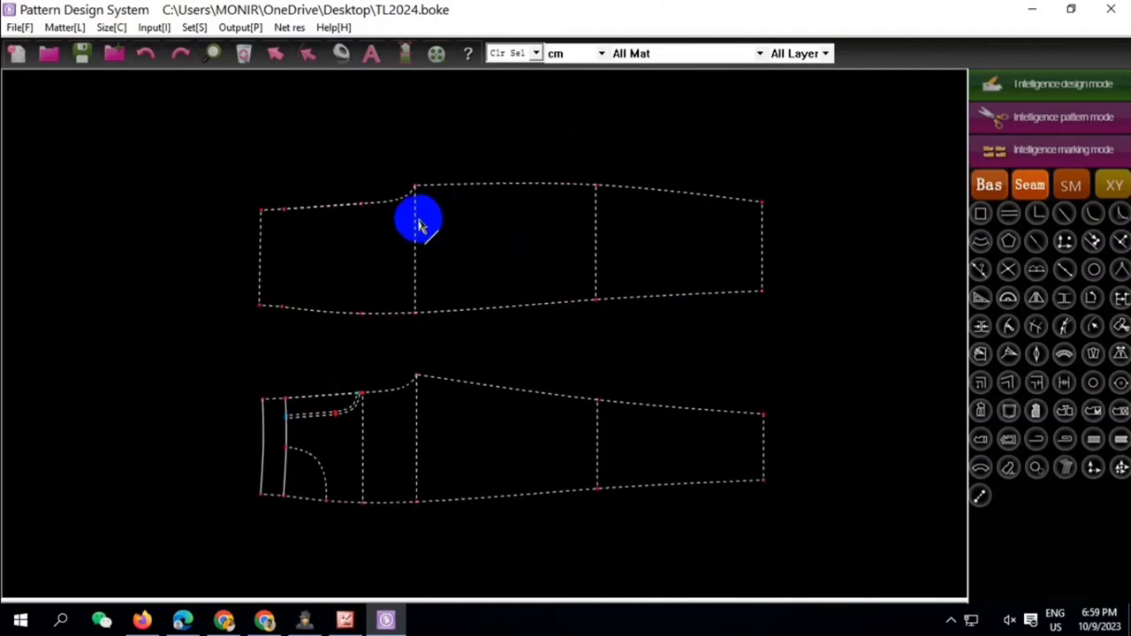
Raise the waistband corner point by 6 cm
right_click(436, 202)
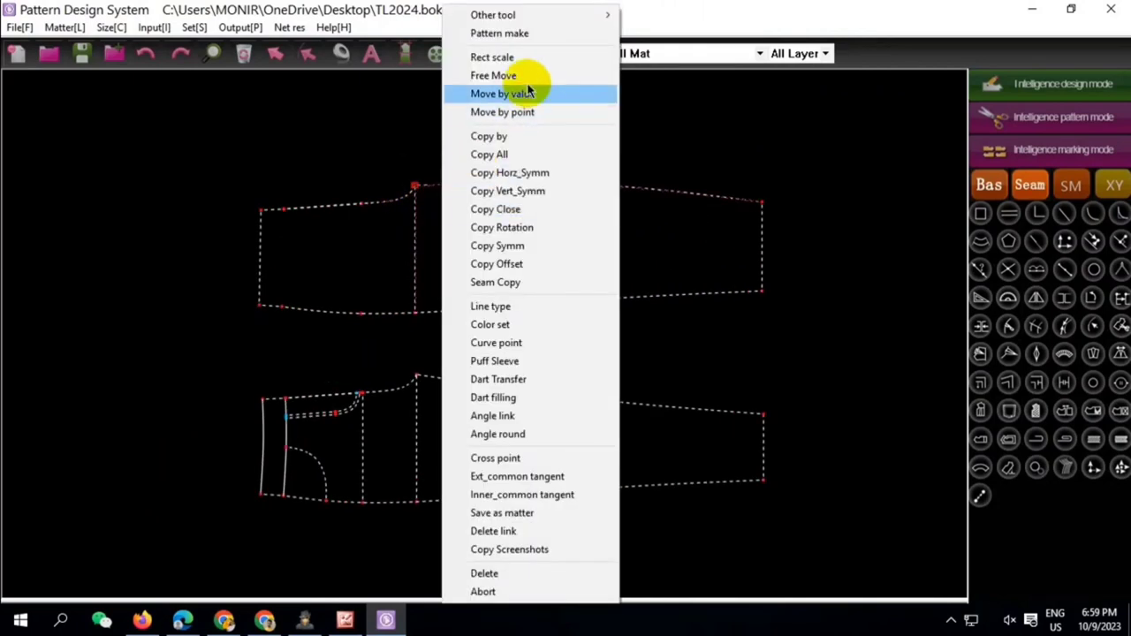
click(522, 95)
text(6)
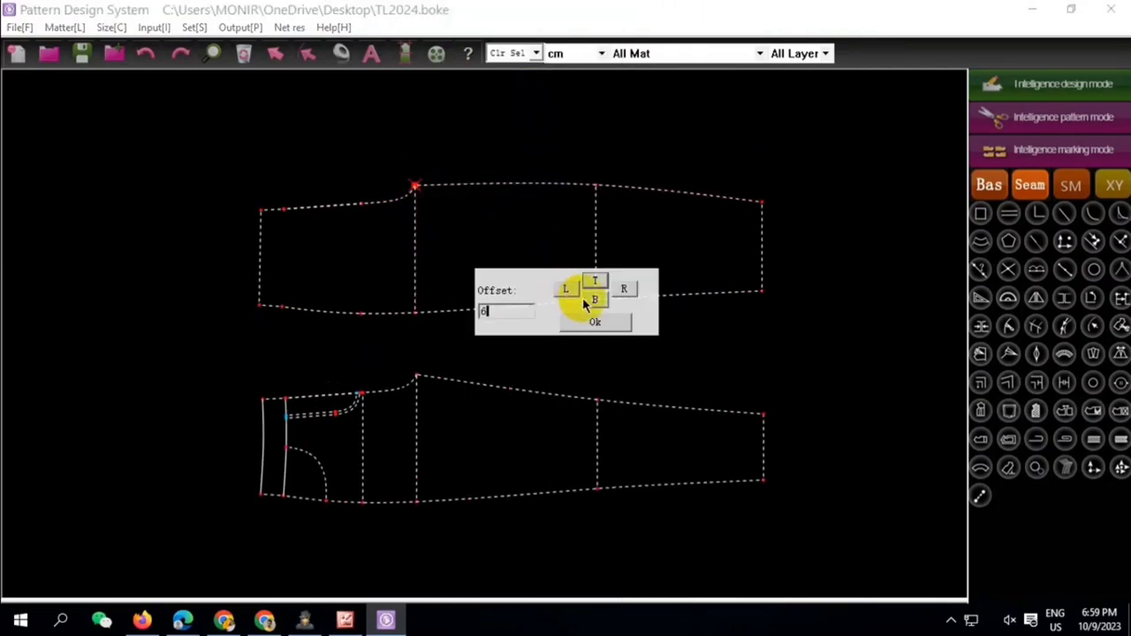
click(595, 285)
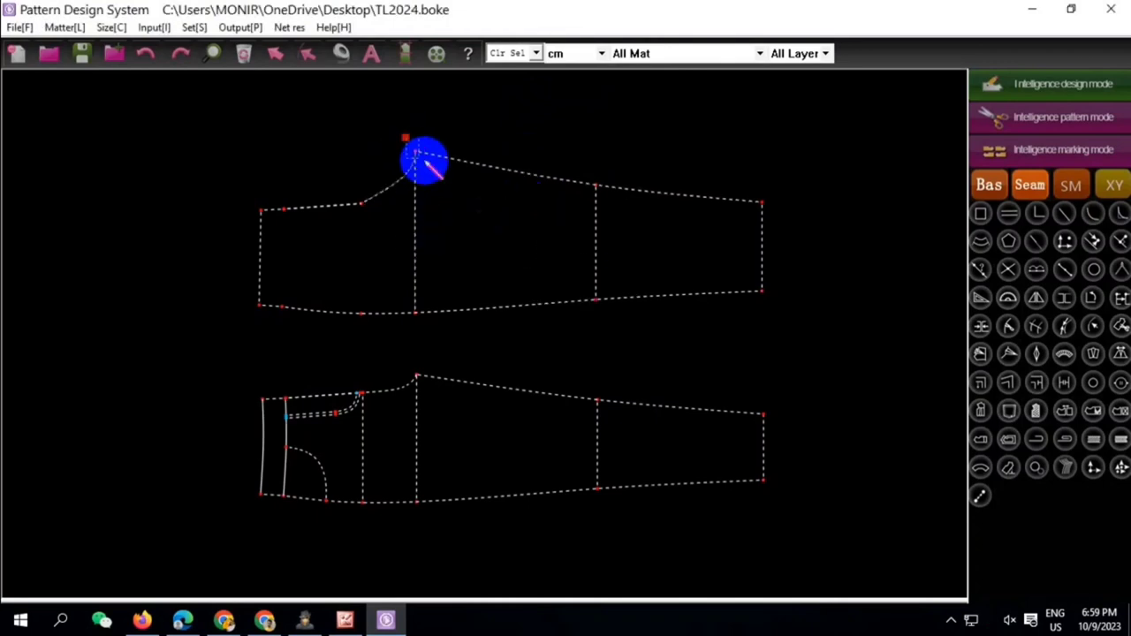
right_click(418, 155)
scroll(430, 184, down, 1)
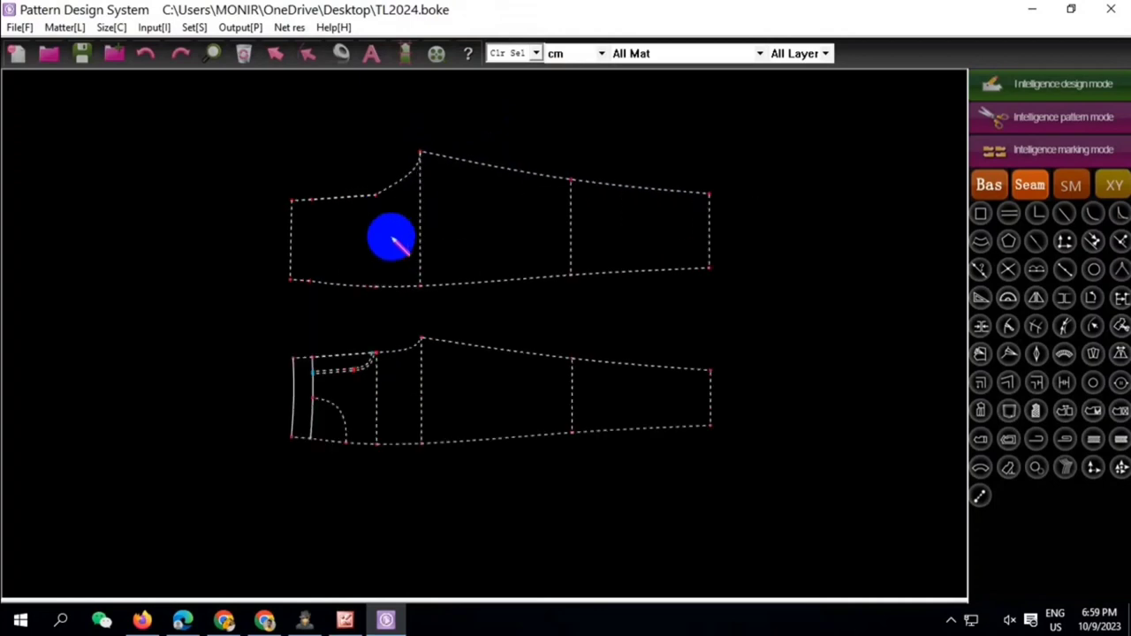
click(375, 291)
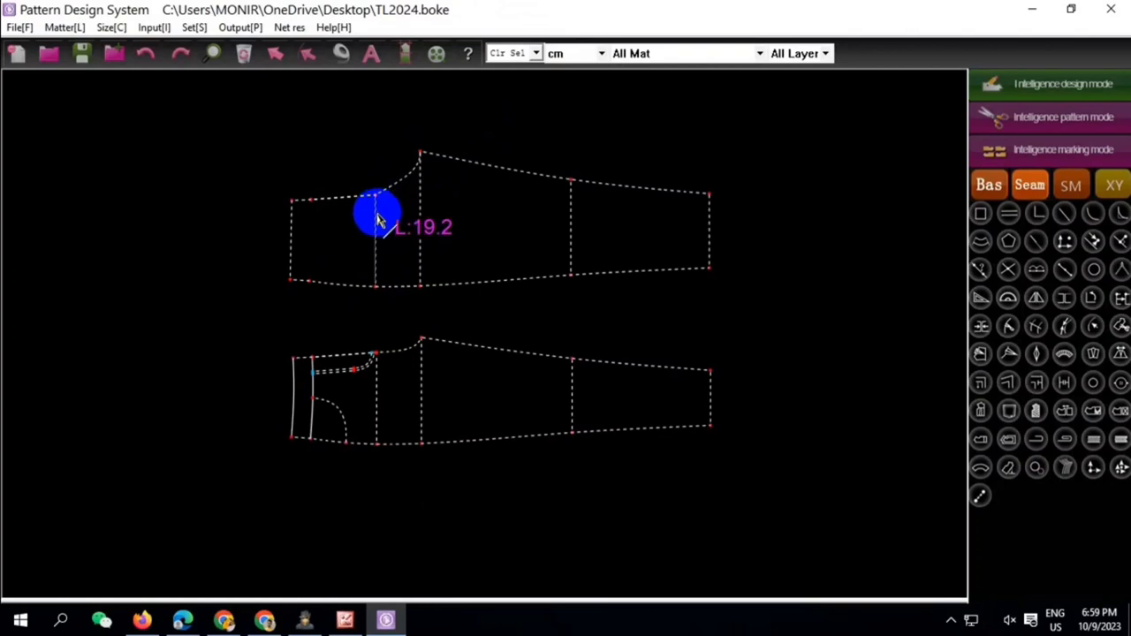
scroll(377, 216, up, 1)
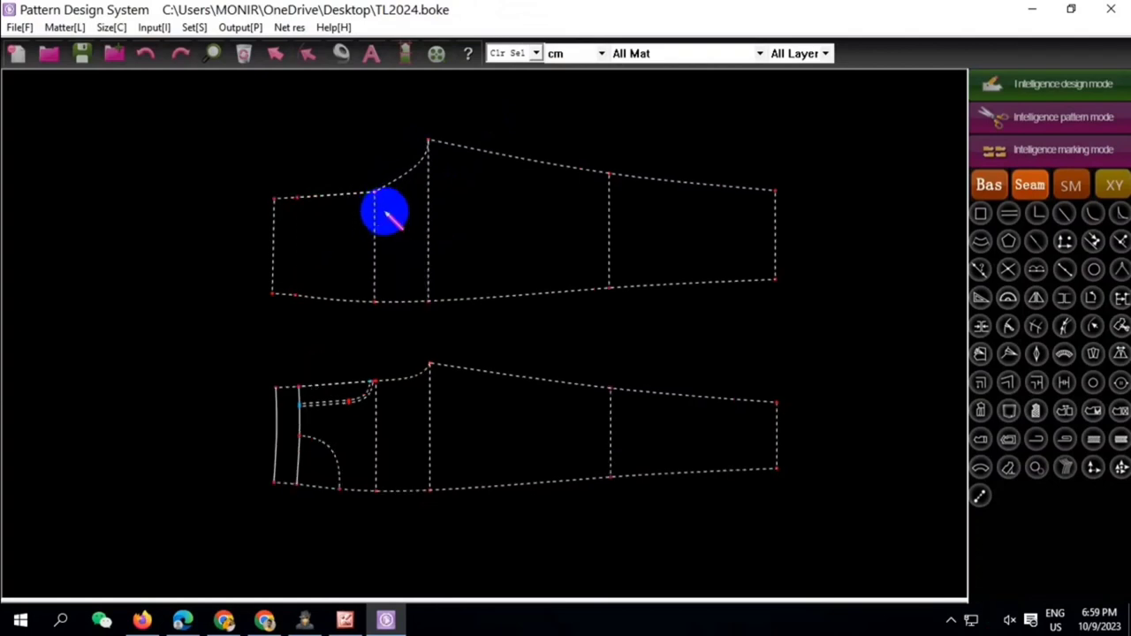
Move the first left-side point of the top piece up by 2 cm
right_click(391, 206)
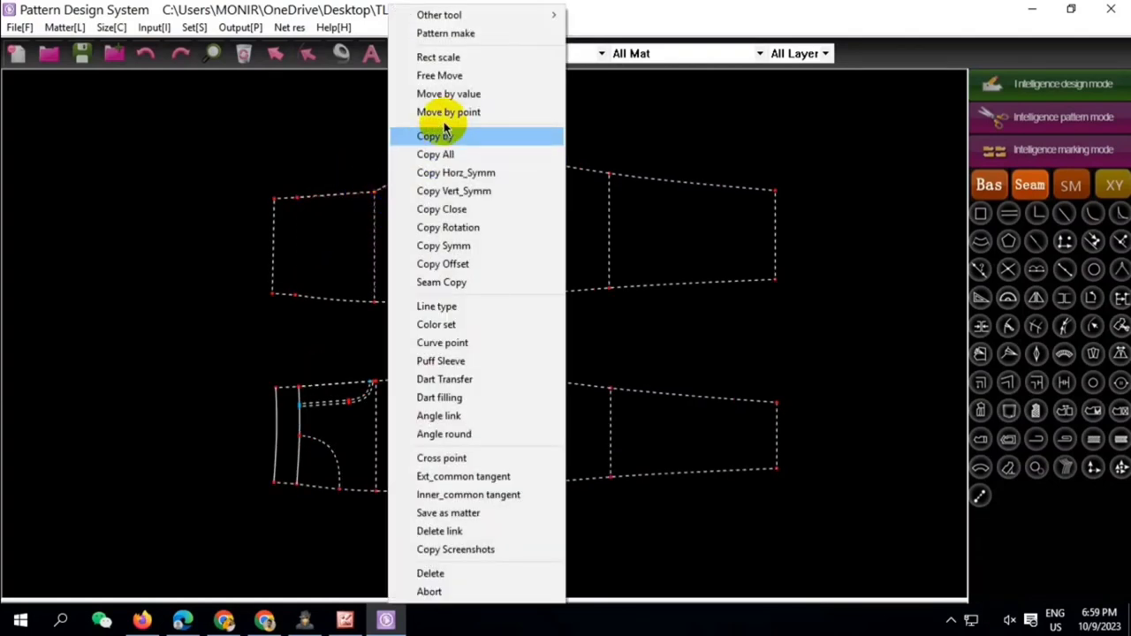
click(451, 99)
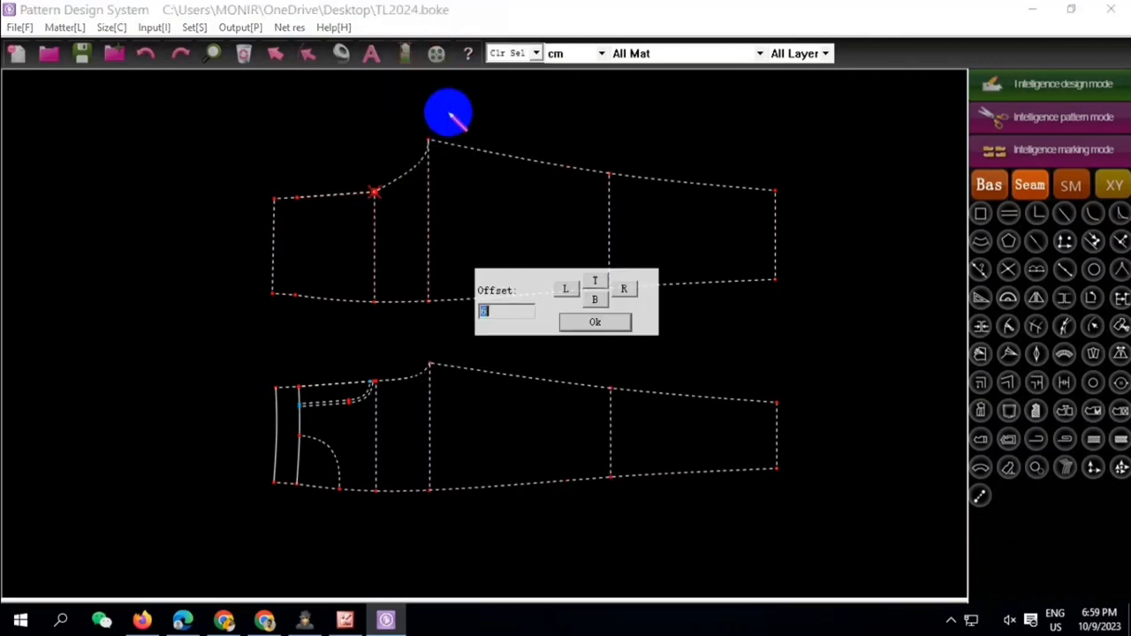
click(594, 281)
key(Return)
scroll(415, 170, up, 2)
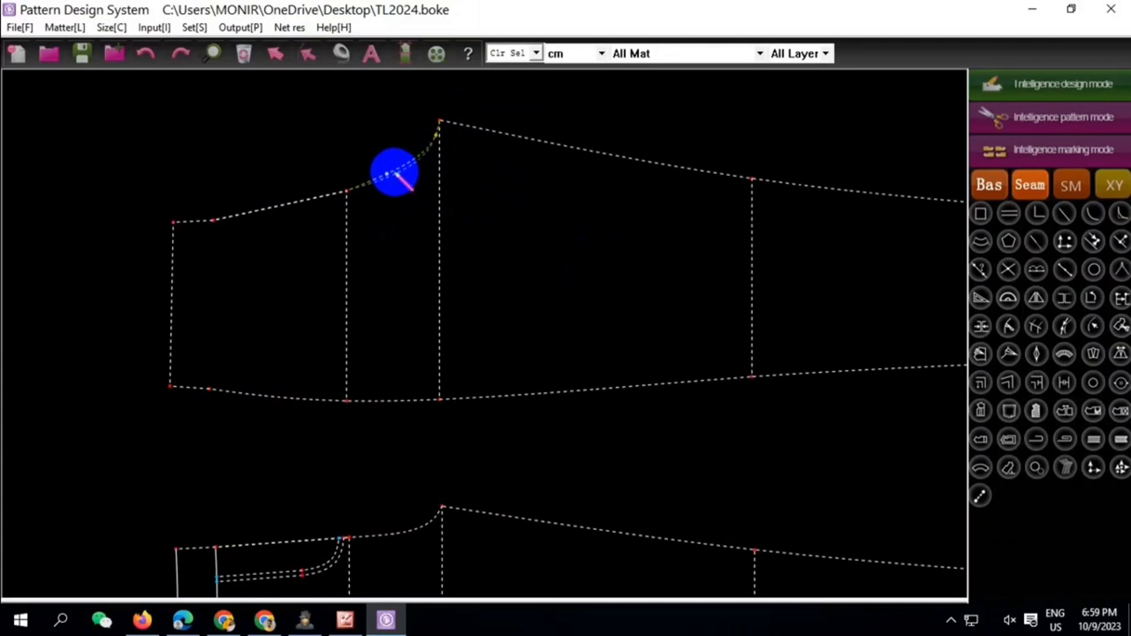
scroll(216, 243, down, 1)
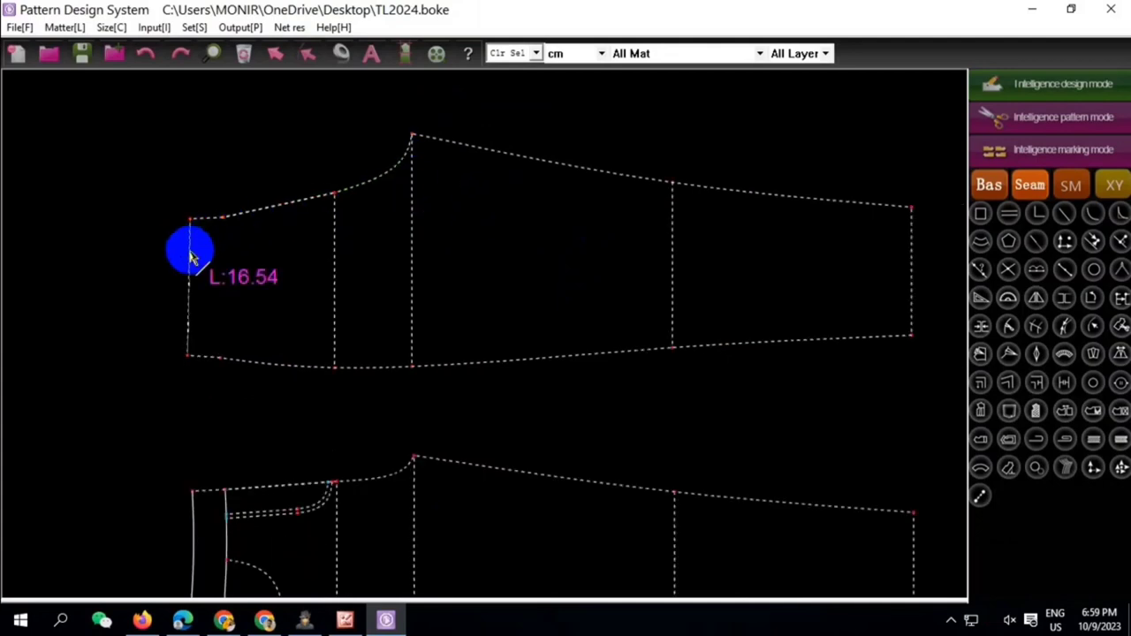
scroll(177, 231, down, 2)
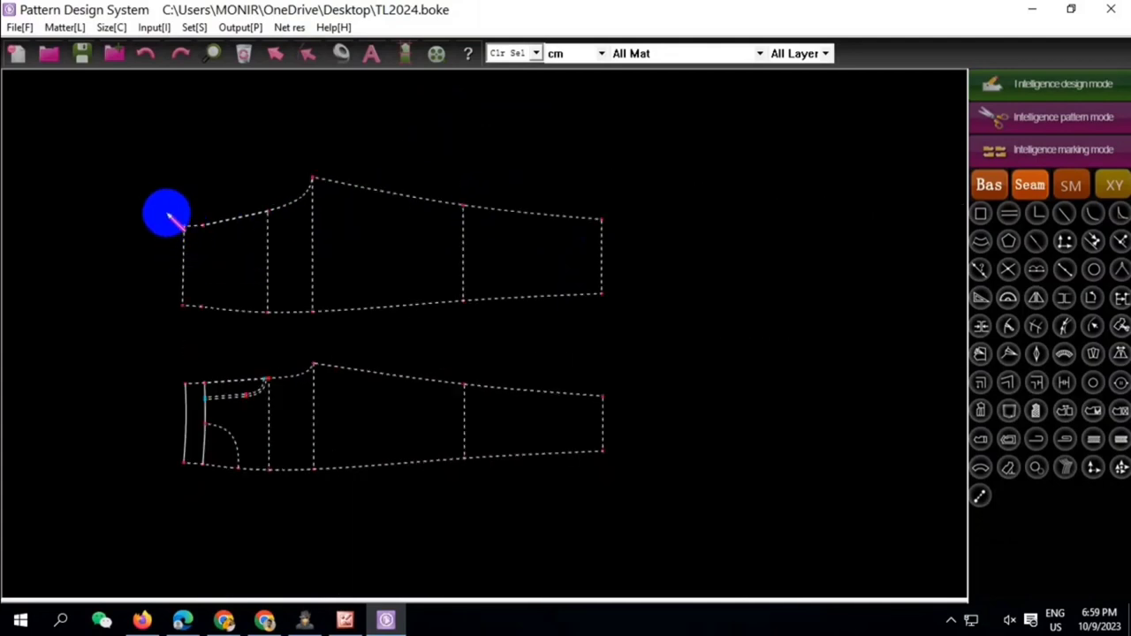
Shift the selected left points upward by 2 cm and reshape the crotch curve
right_click(228, 256)
click(318, 97)
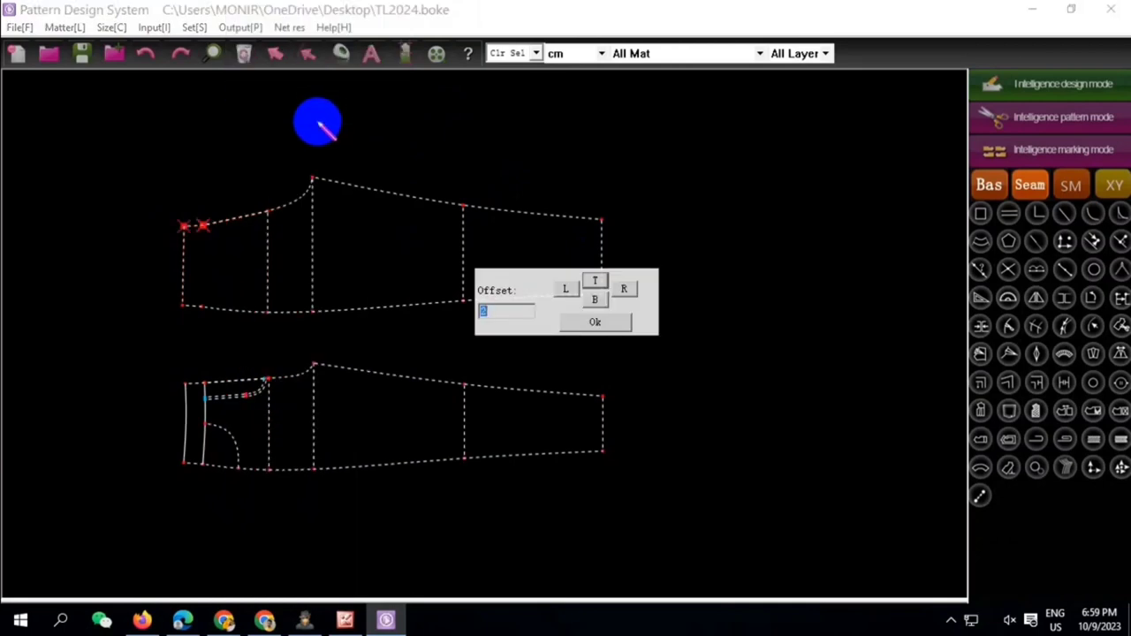
click(594, 281)
key(Return)
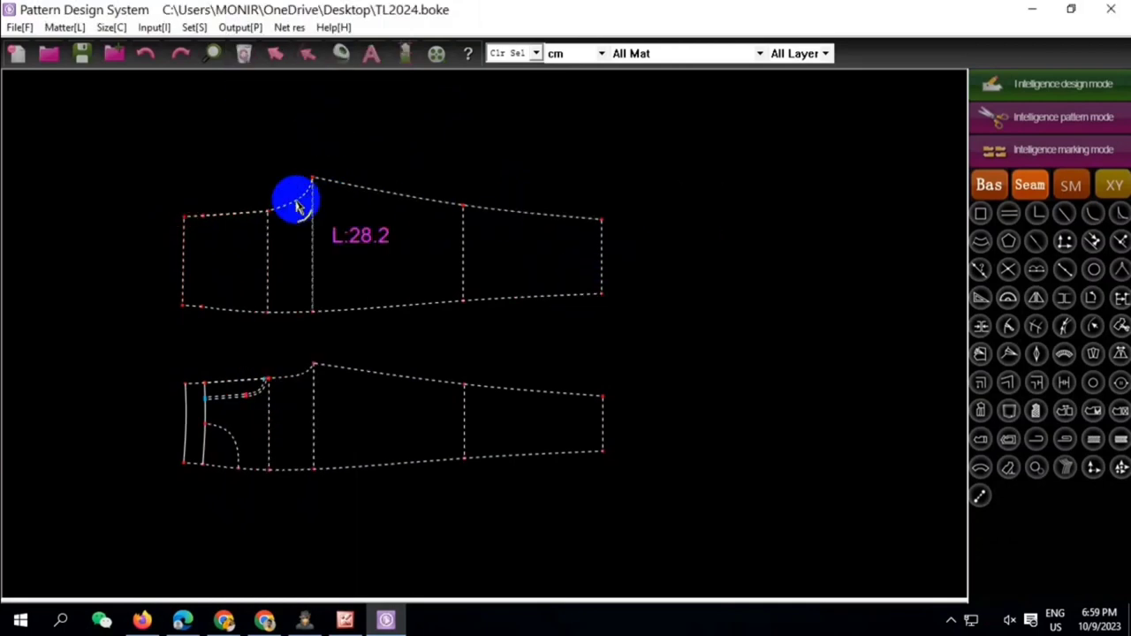
scroll(298, 205, up, 2)
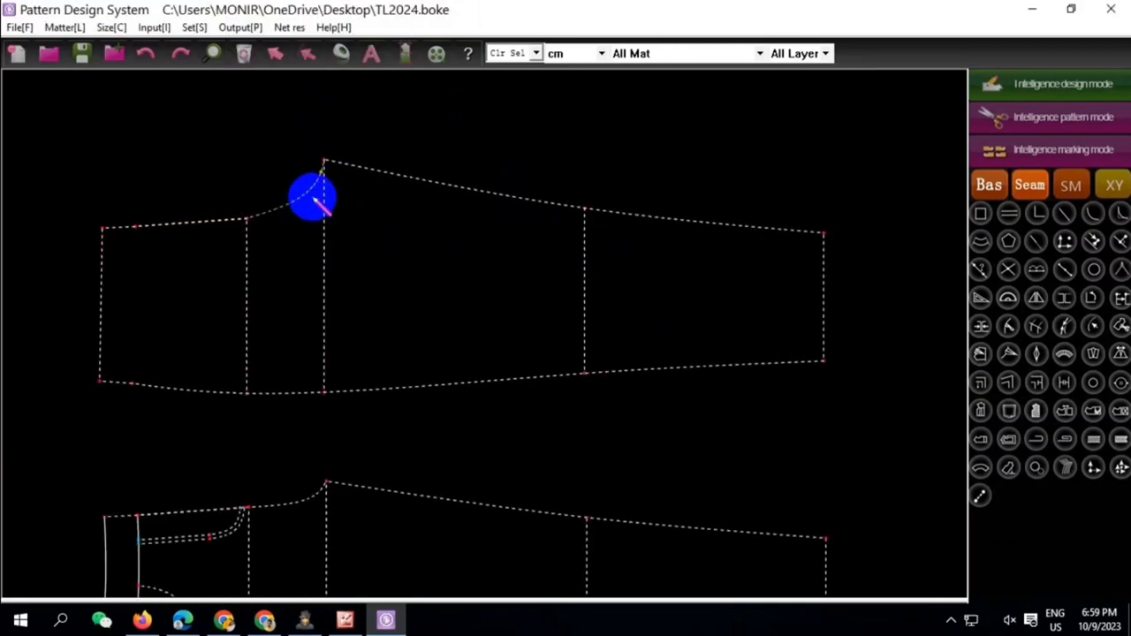
scroll(323, 205, up, 3)
drag(295, 191, 287, 215)
scroll(309, 205, down, 3)
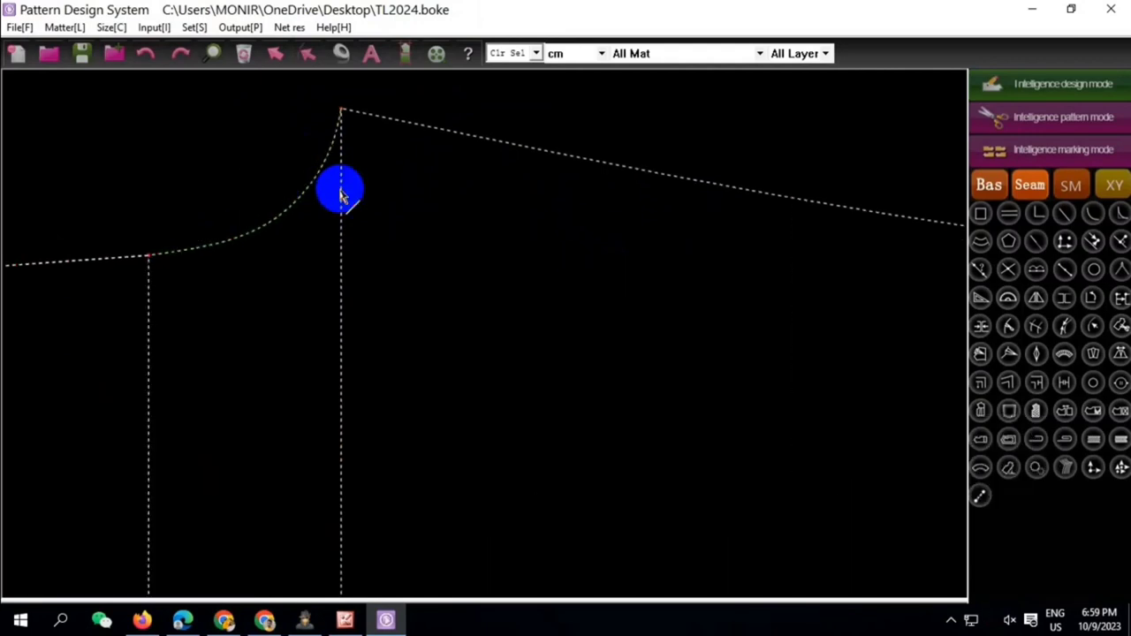
scroll(266, 193, down, 2)
Shift the line's top end and the top piece's left-part points 2 cm to the left
right_click(265, 243)
click(349, 107)
scroll(273, 165, down, 2)
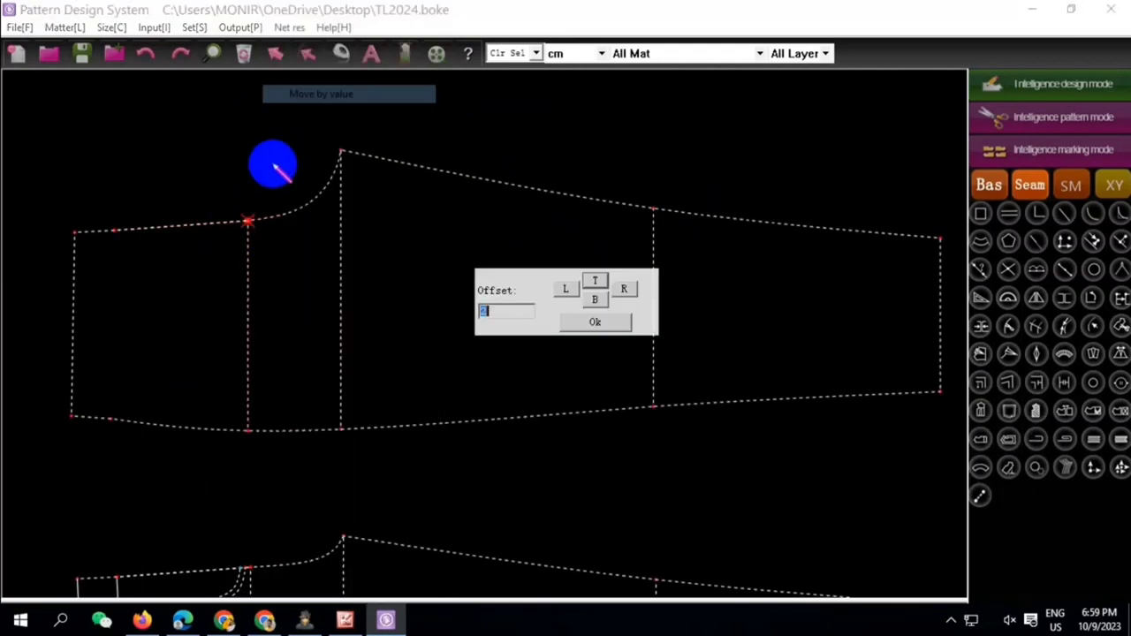
scroll(441, 274, down, 1)
click(565, 299)
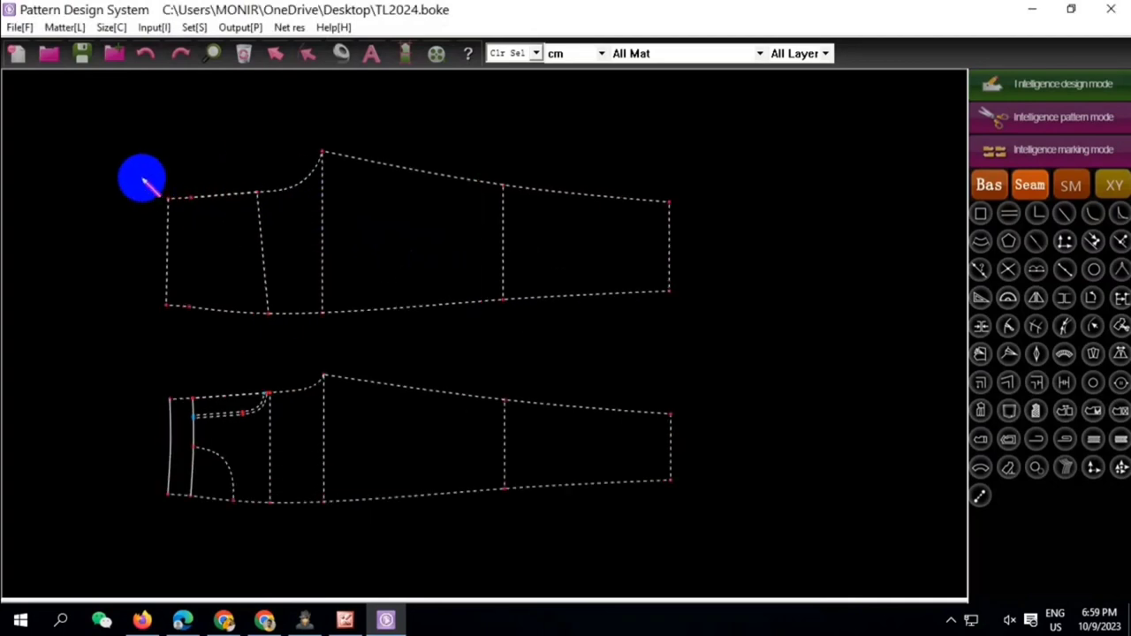
drag(145, 179, 245, 235)
right_click(246, 235)
click(329, 103)
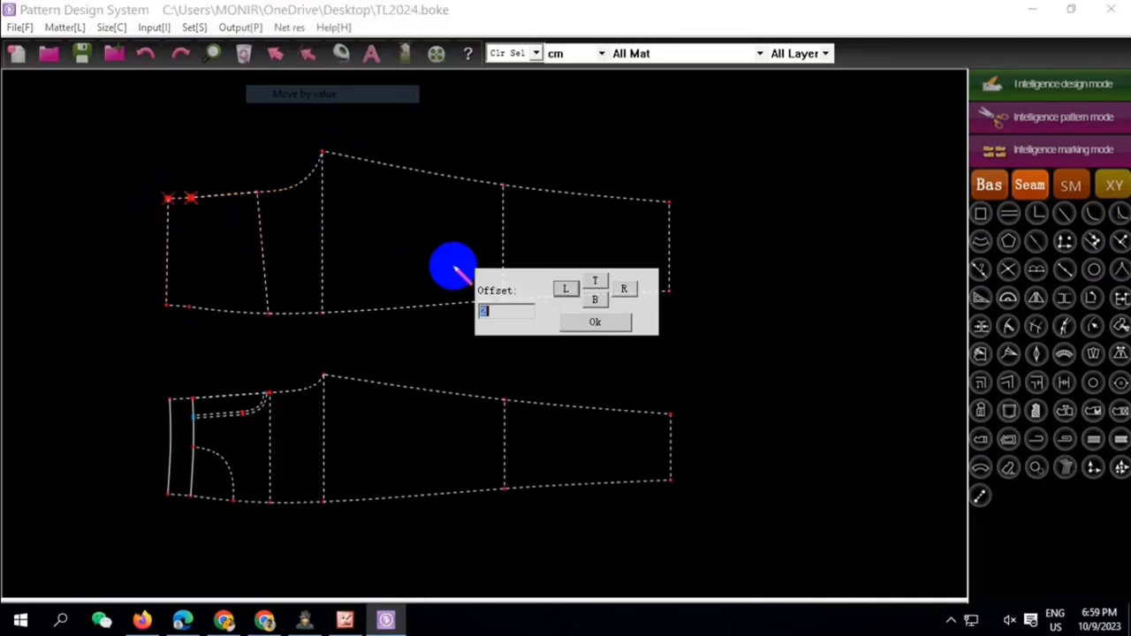
click(565, 288)
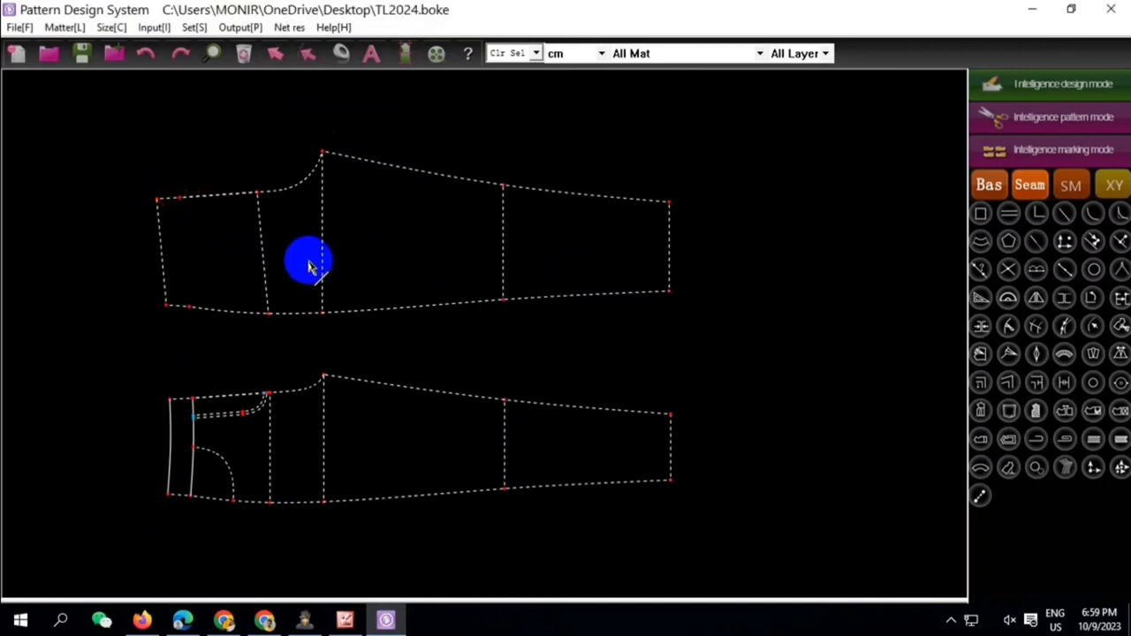
click(166, 300)
right_click(225, 256)
click(318, 111)
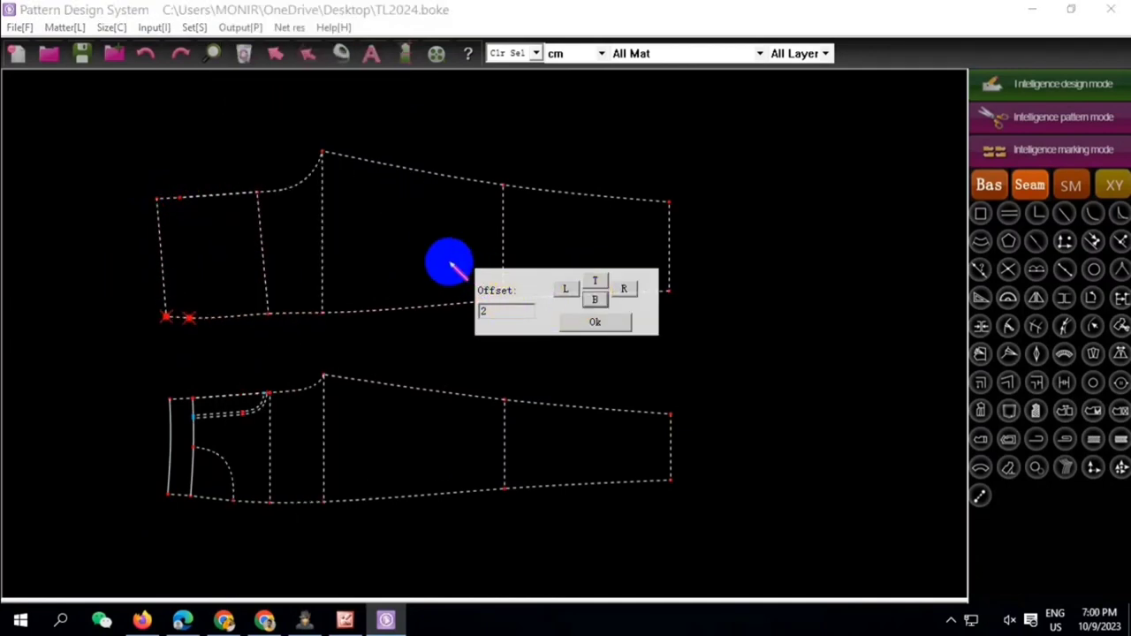
Delete the old bottom and upper-left edge lines of the top piece
click(184, 315)
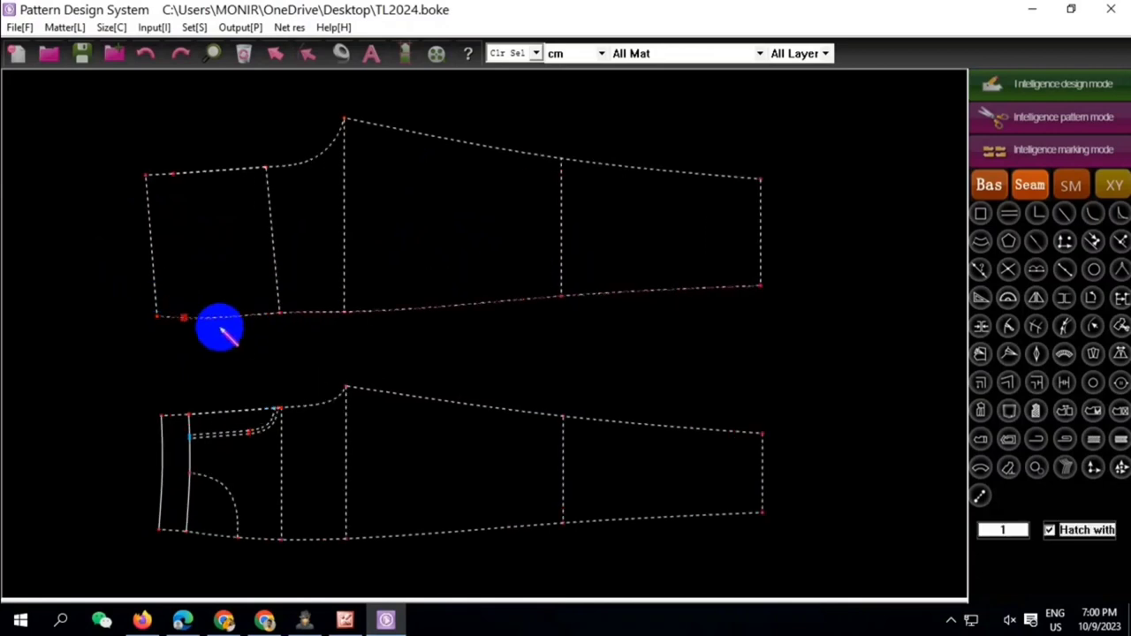
right_click(228, 331)
click(424, 332)
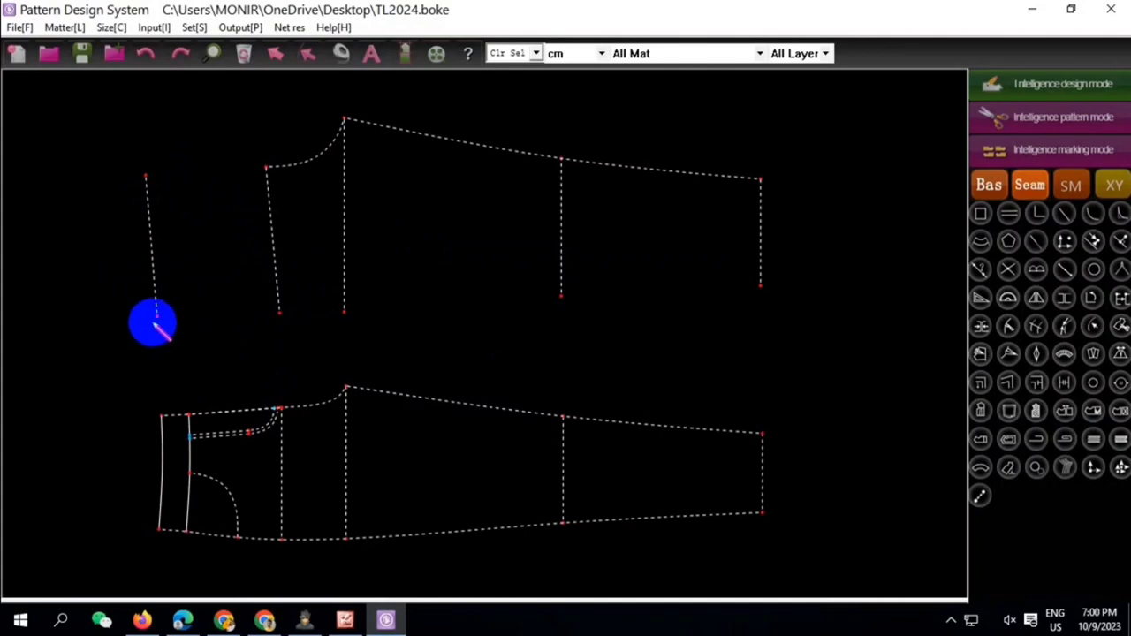
Redraw the bottom edge as an 88.65 cm curve and start the top-left waist-end line
click(157, 316)
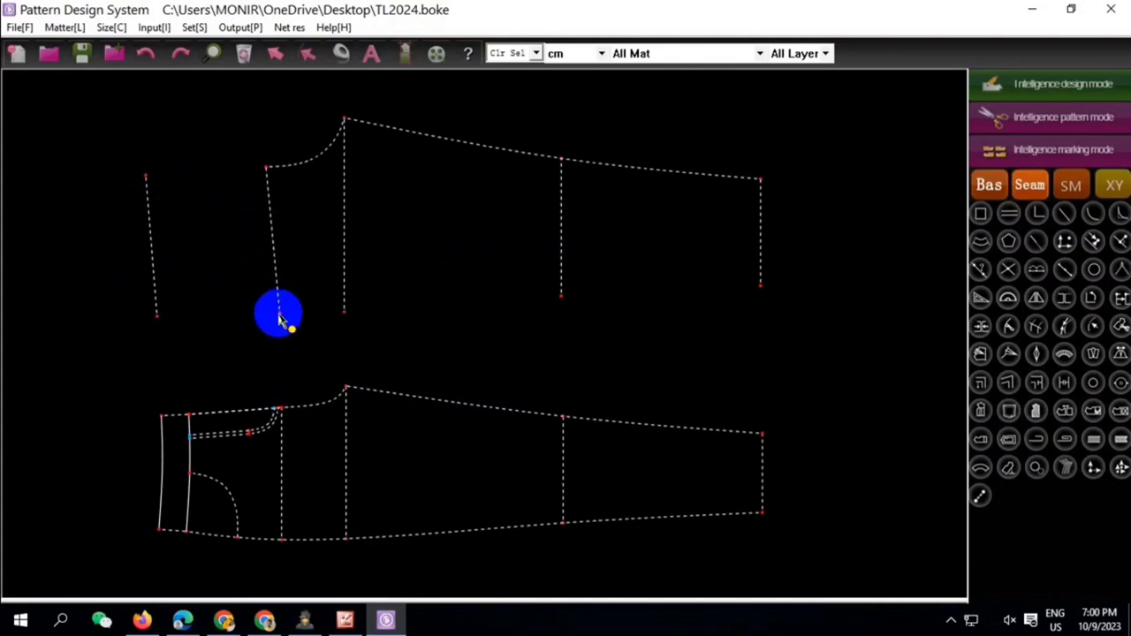
click(279, 315)
click(344, 316)
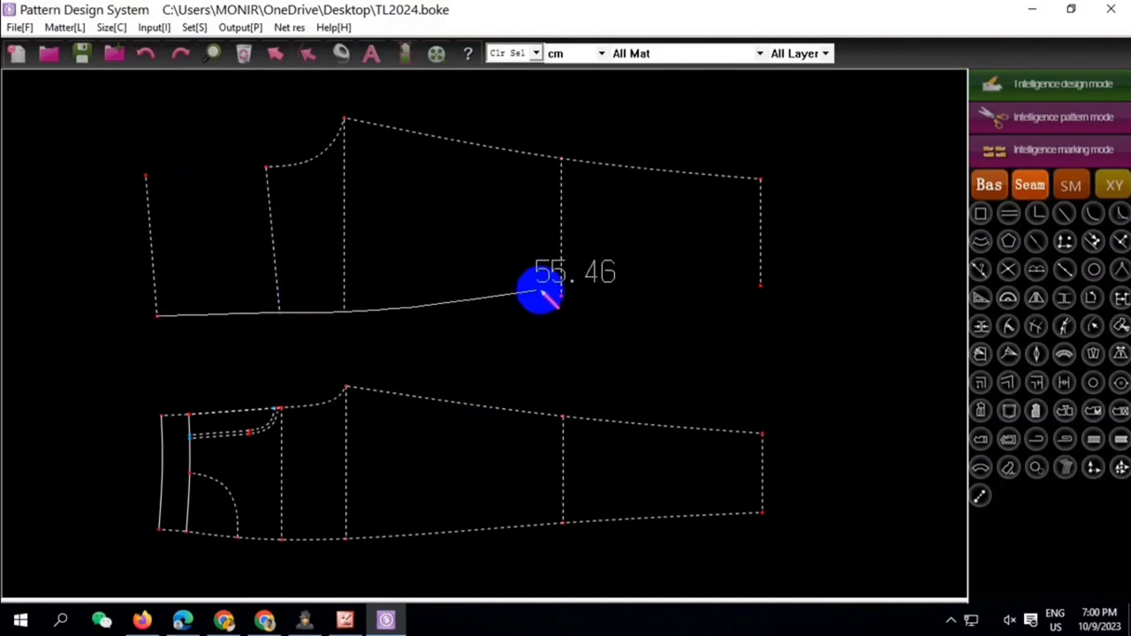
click(561, 297)
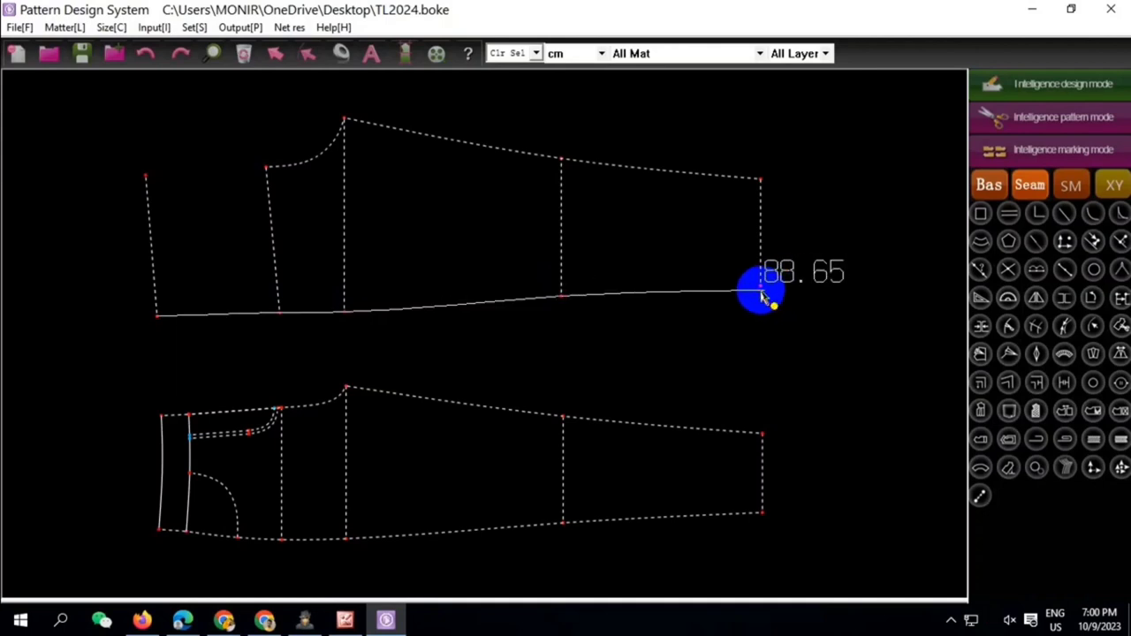
click(759, 287)
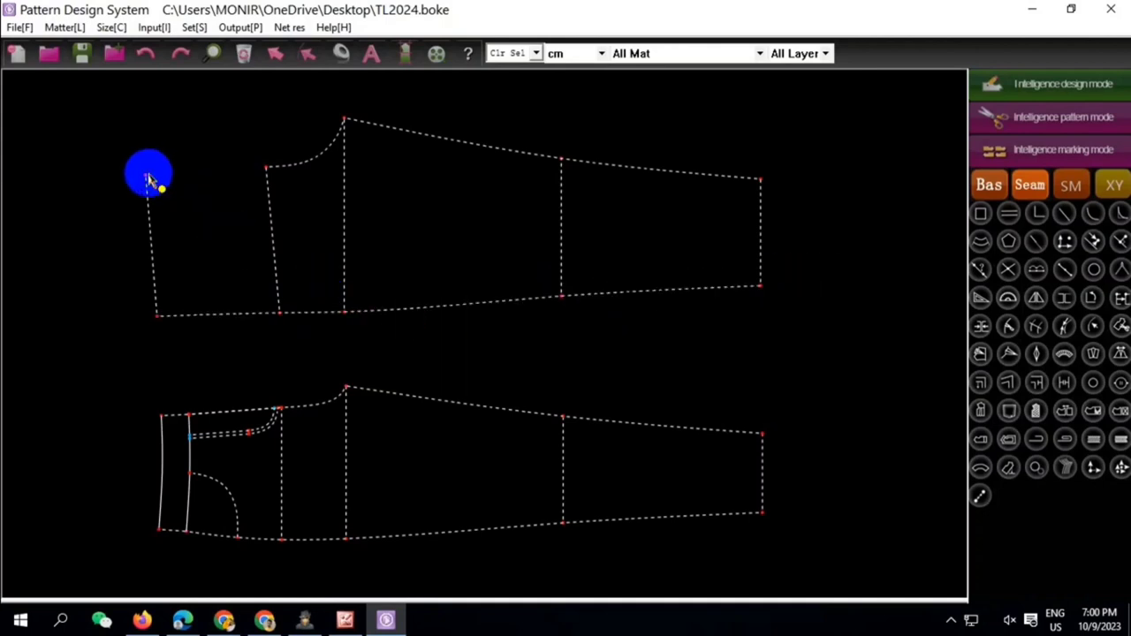
click(148, 180)
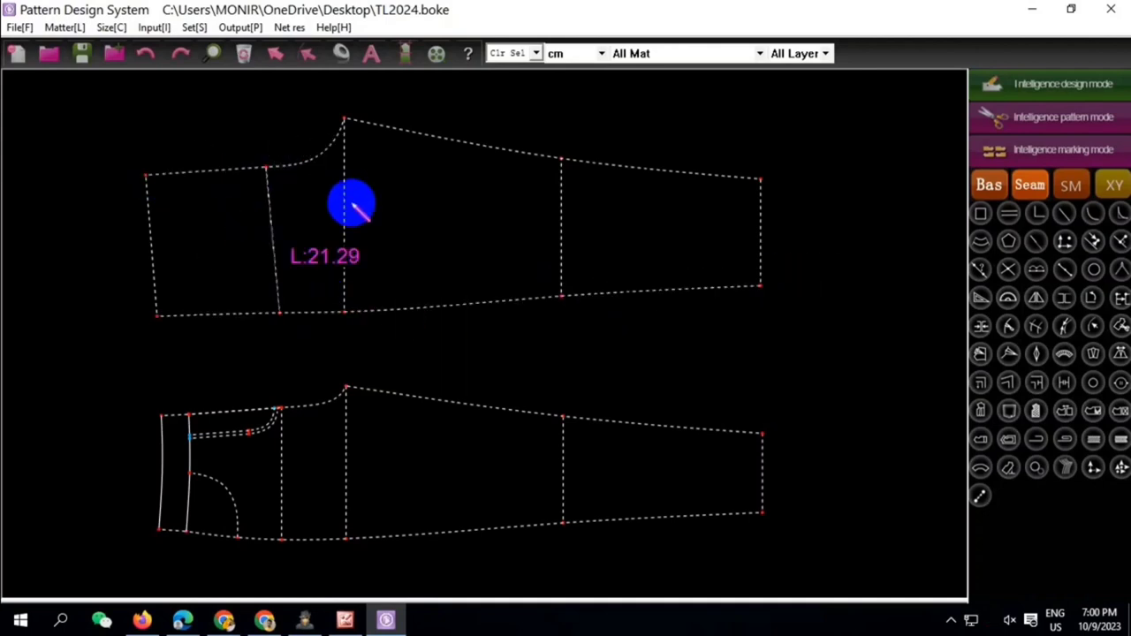
scroll(351, 202, down, 2)
Finish the waist-end line and lower the upper piece's left-edge points by 0.5
click(185, 139)
click(614, 285)
right_click(615, 284)
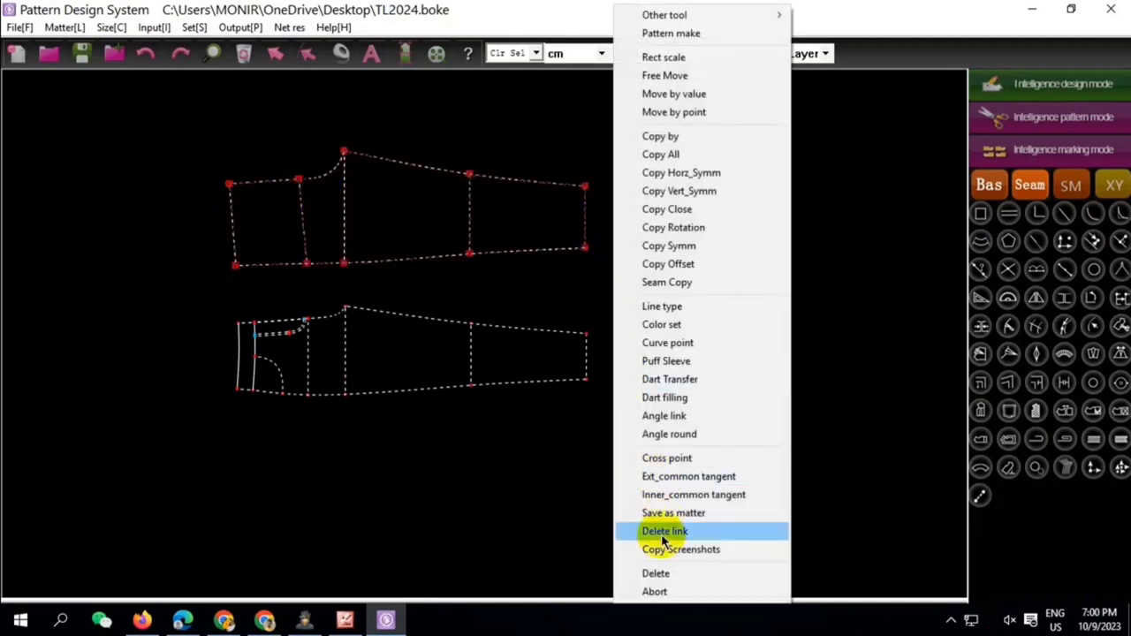
click(665, 531)
click(192, 147)
click(318, 265)
right_click(318, 265)
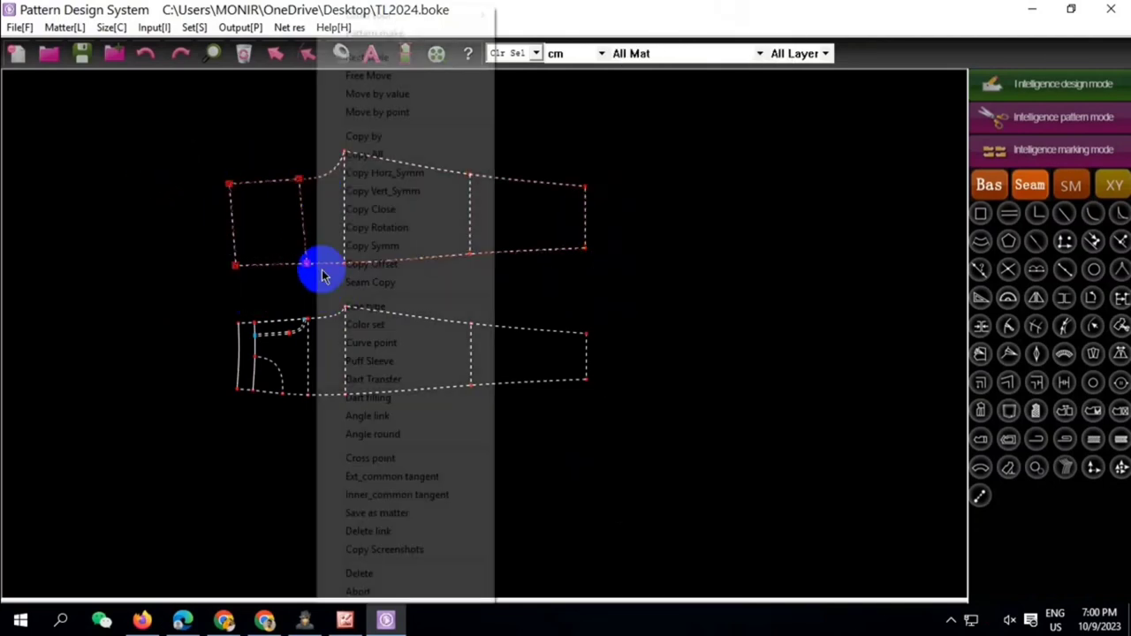
click(399, 92)
text(.5)
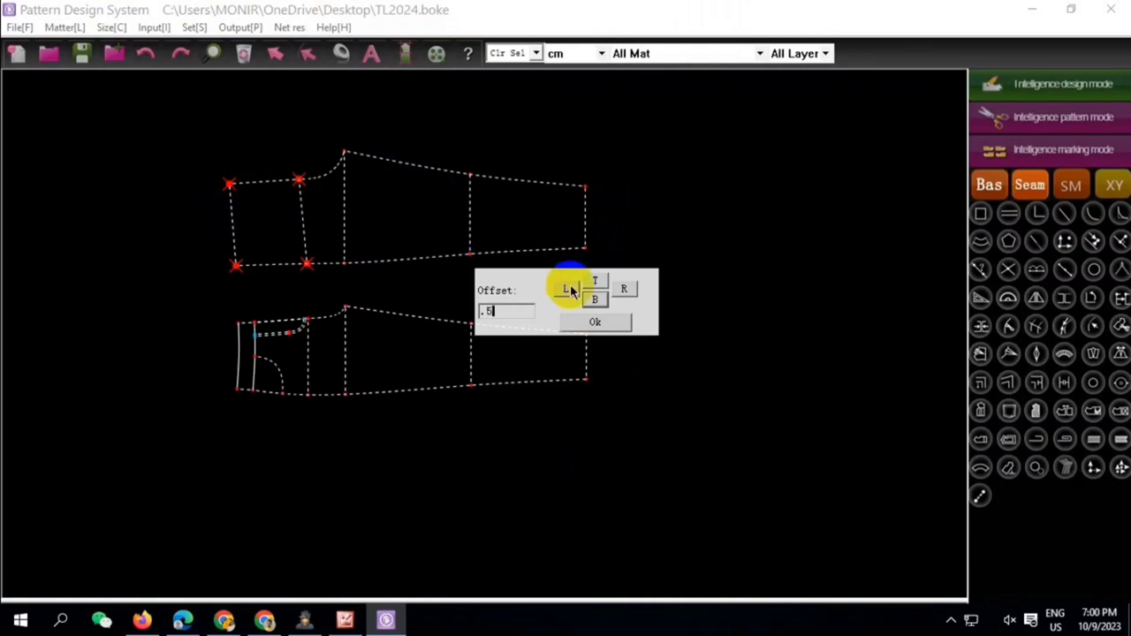
right_drag(479, 283, 437, 323)
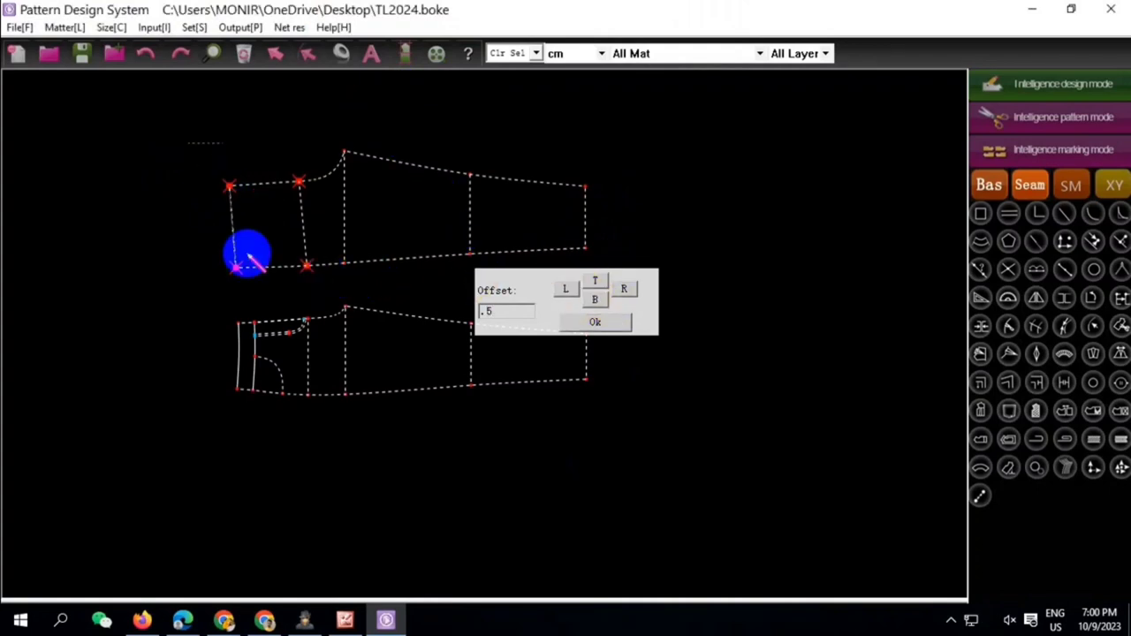
click(595, 305)
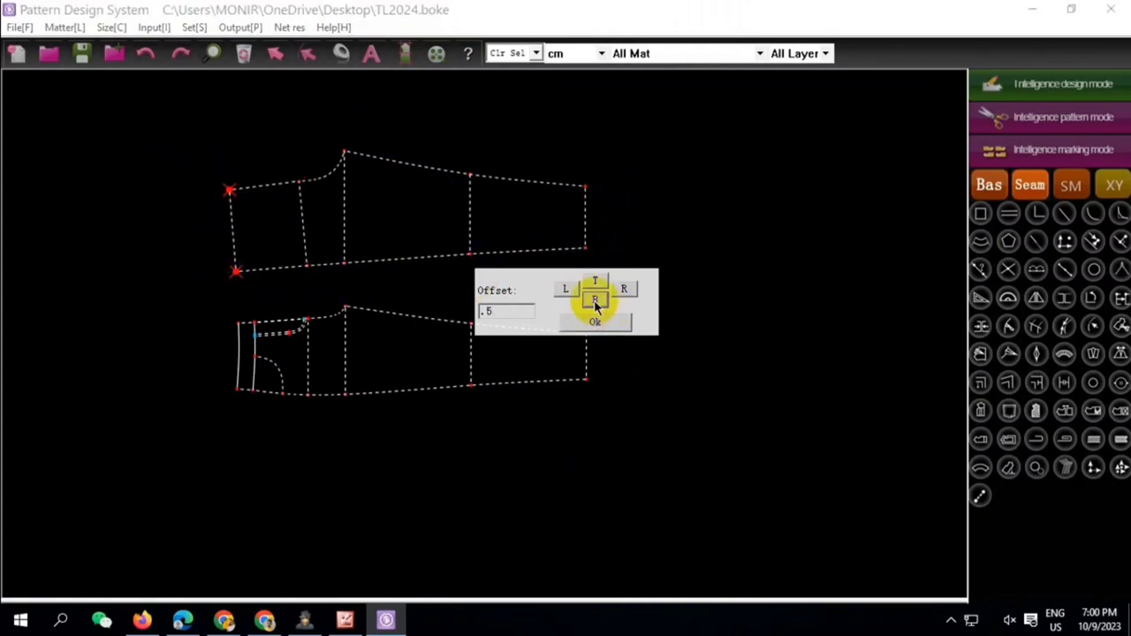
right_click(714, 221)
Shift the inner dividing line left by 0.1, making the adjoining waist segment 17.64 cm
scroll(278, 185, up, 3)
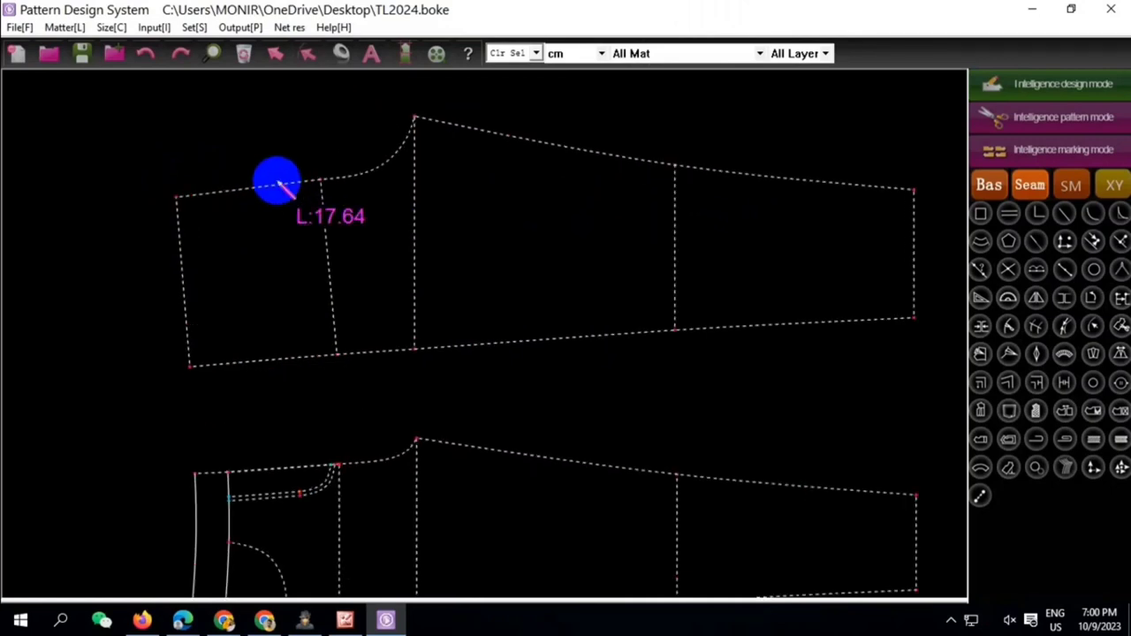
drag(287, 150, 359, 379)
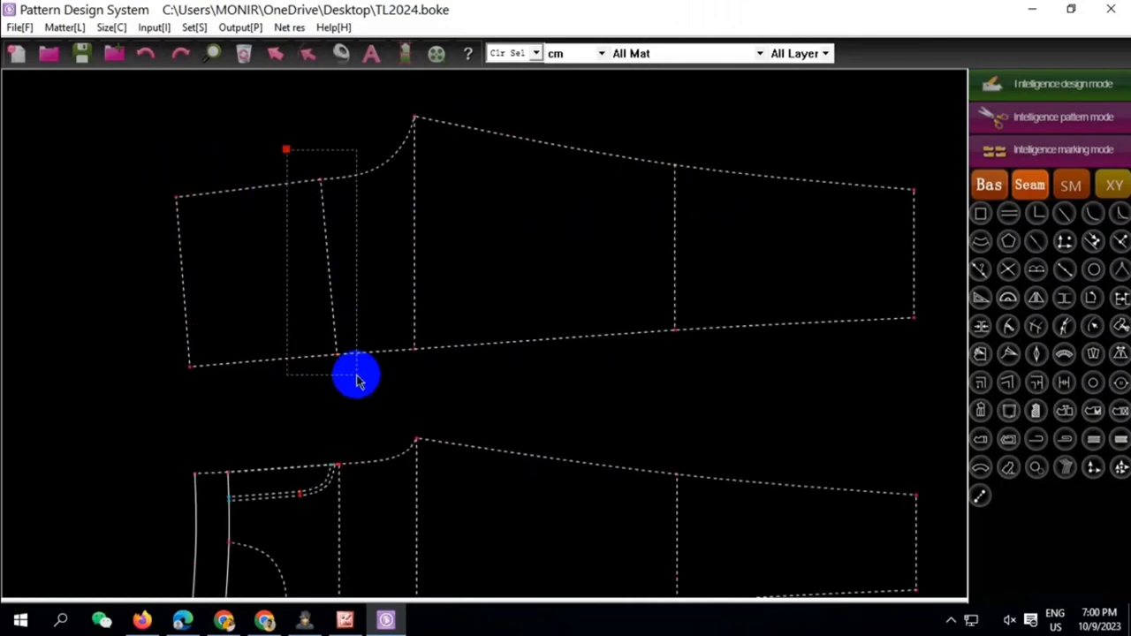
right_click(358, 379)
click(435, 113)
click(433, 120)
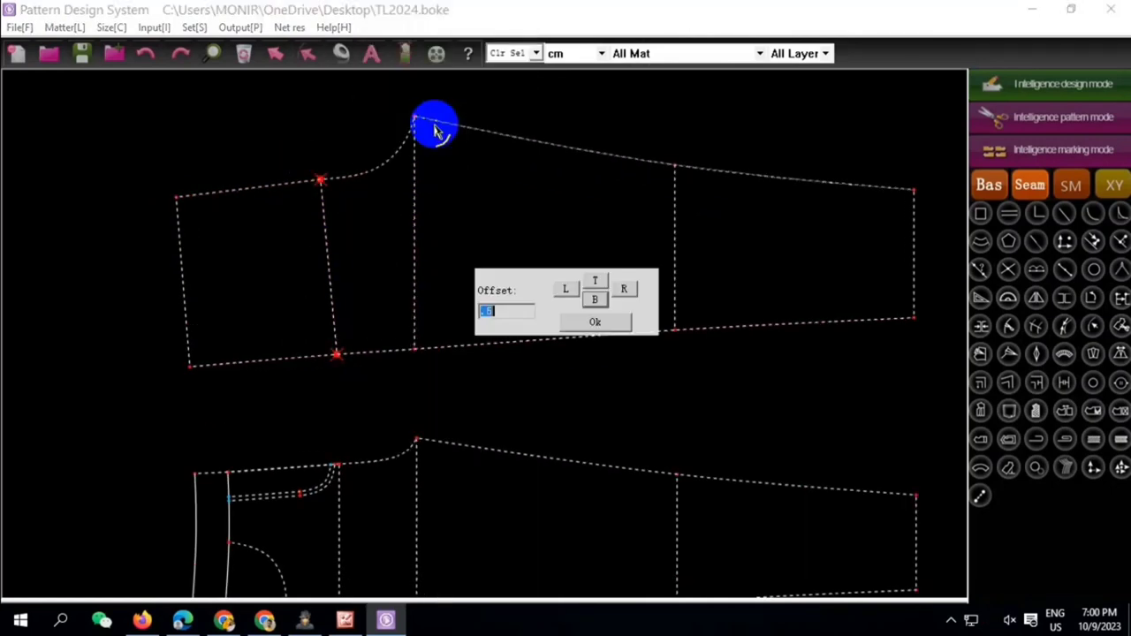
text(.1)
click(562, 290)
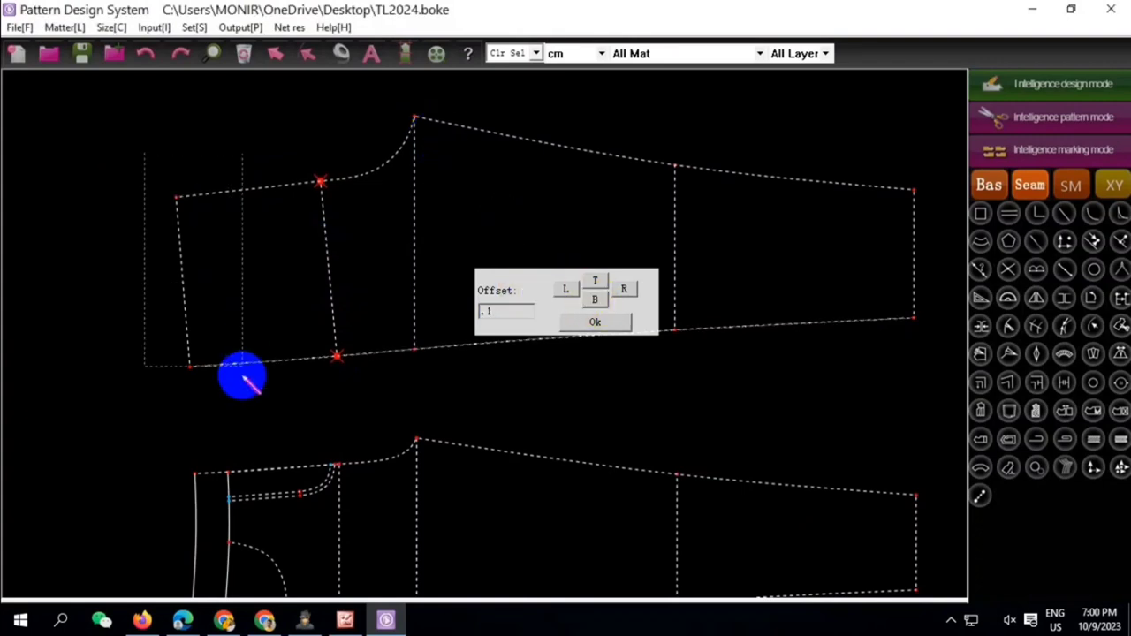
right_click(397, 295)
right_click(239, 369)
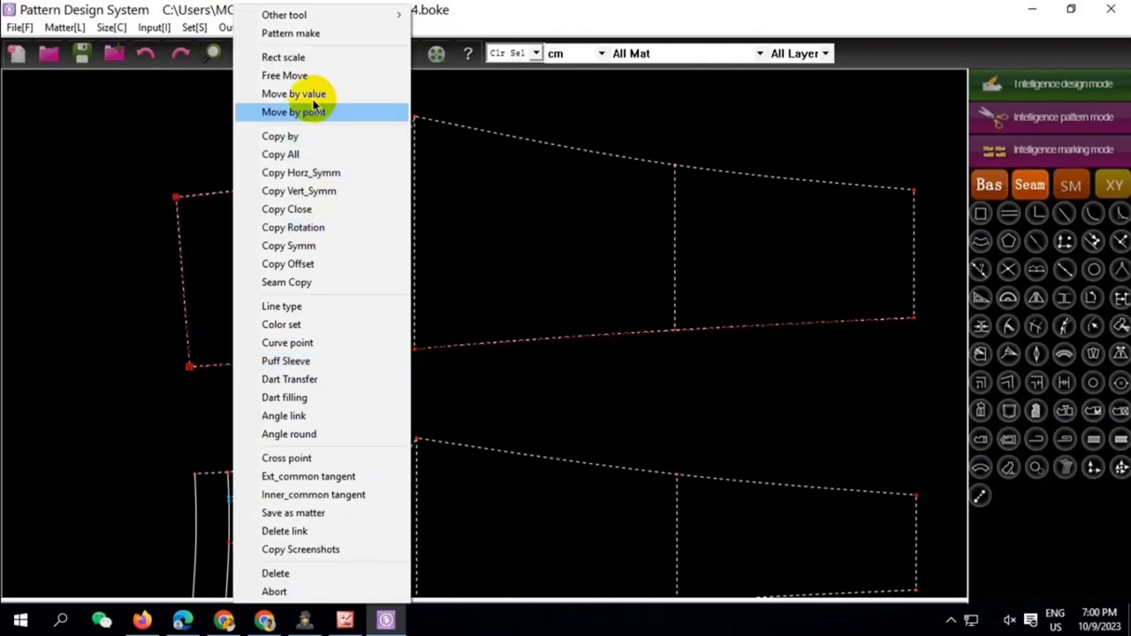
click(316, 108)
key(Return)
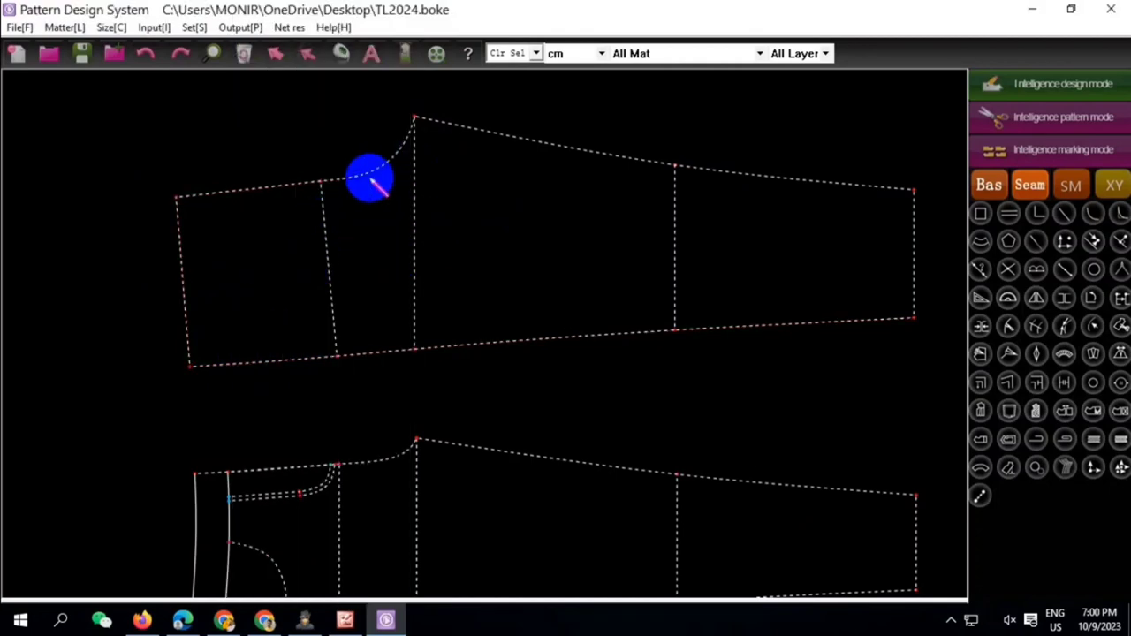
scroll(354, 188, up, 2)
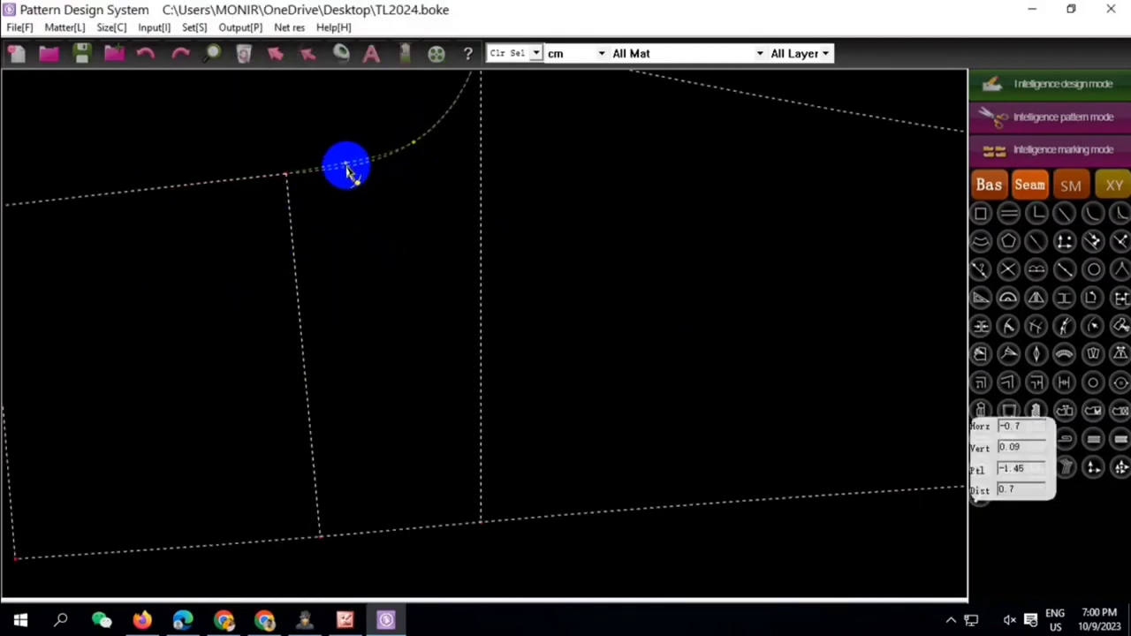
scroll(510, 221, down, 1)
scroll(497, 195, up, 2)
scroll(430, 169, down, 3)
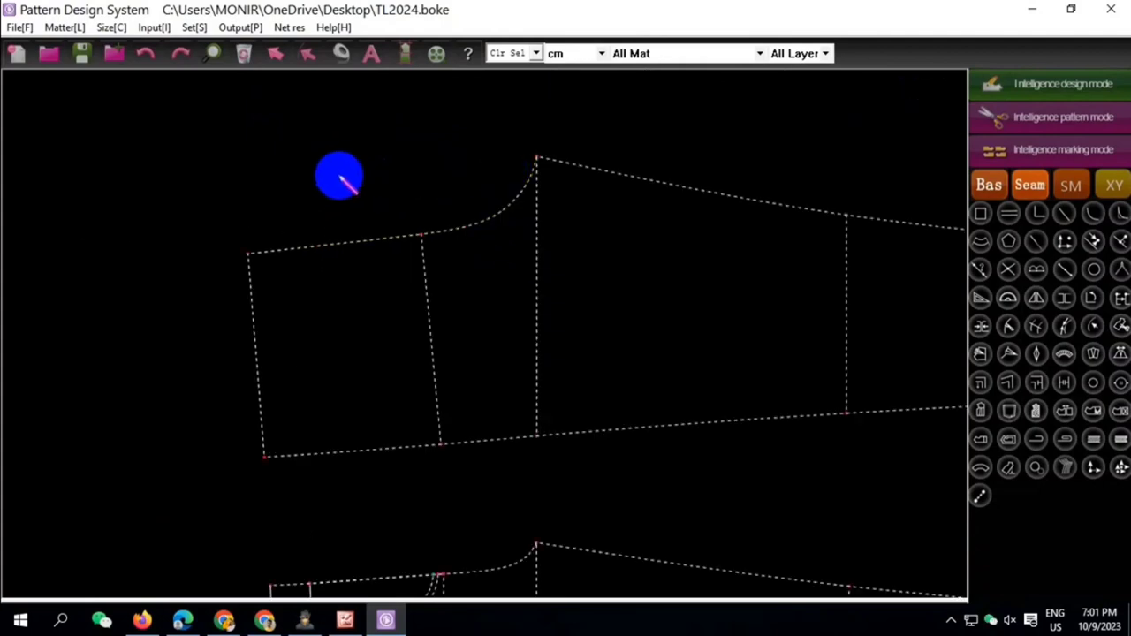
scroll(388, 173, down, 1)
scroll(335, 159, up, 1)
scroll(312, 168, up, 2)
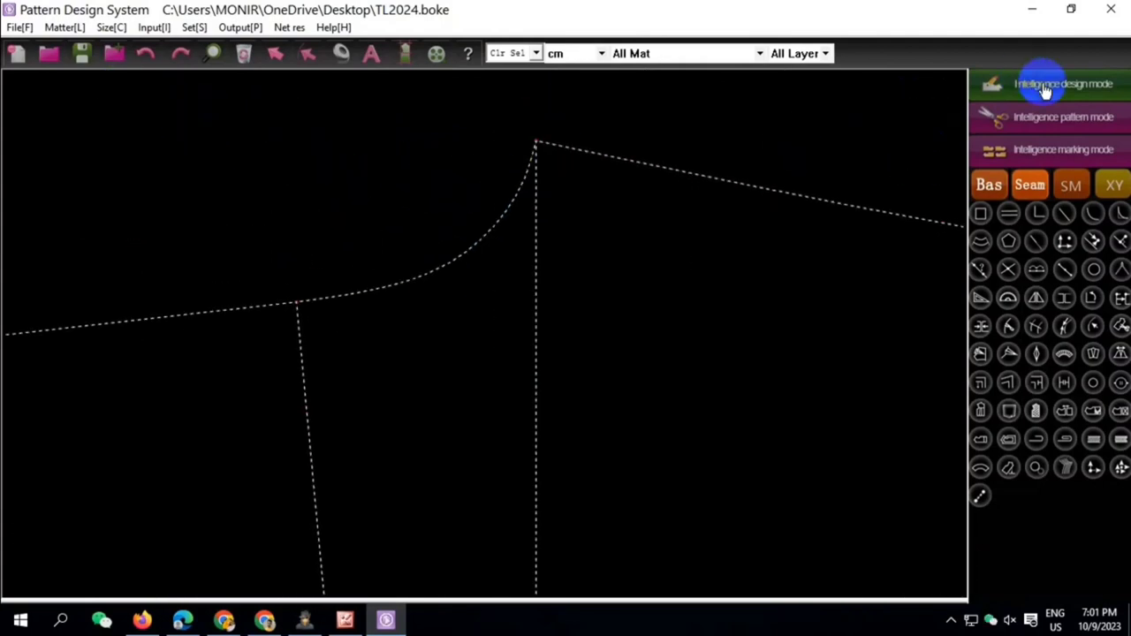
click(534, 146)
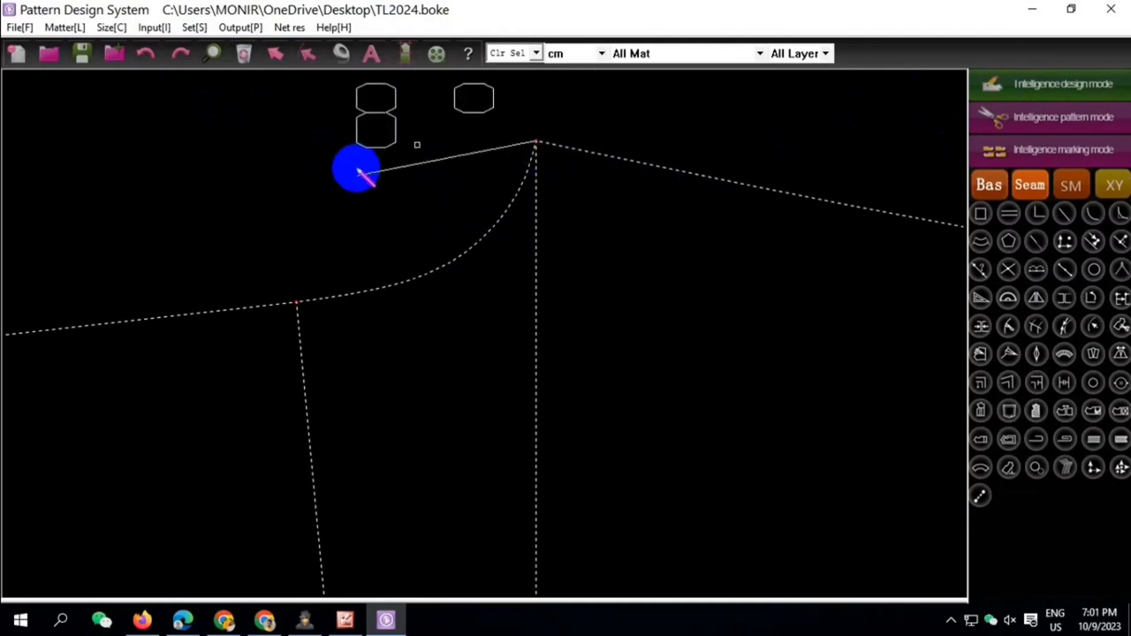
click(295, 142)
right_click(601, 293)
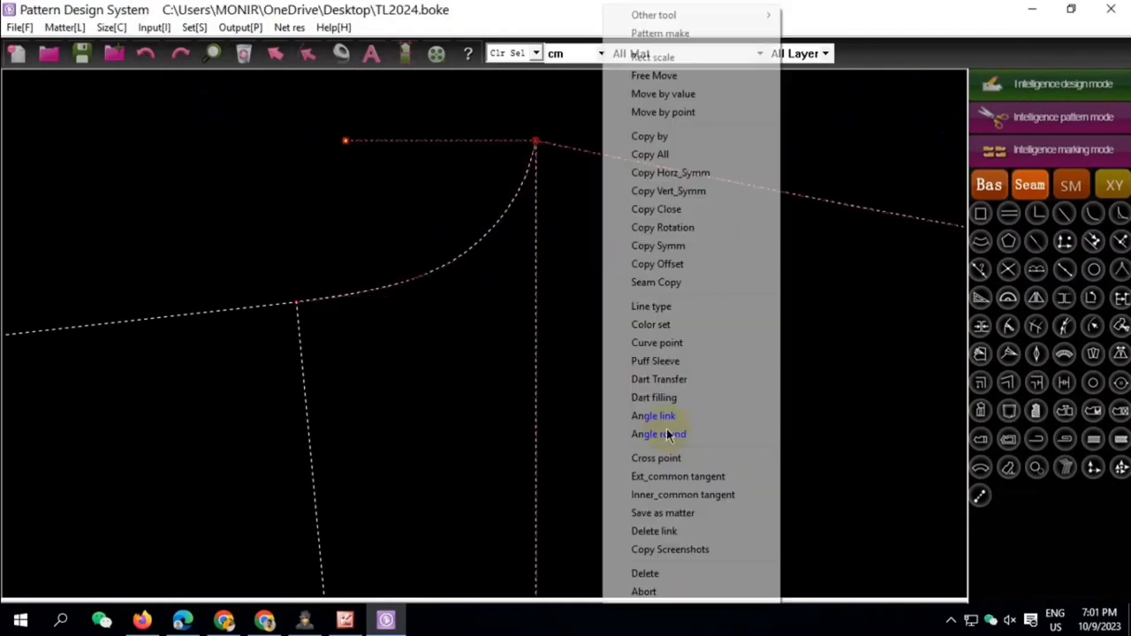
click(684, 530)
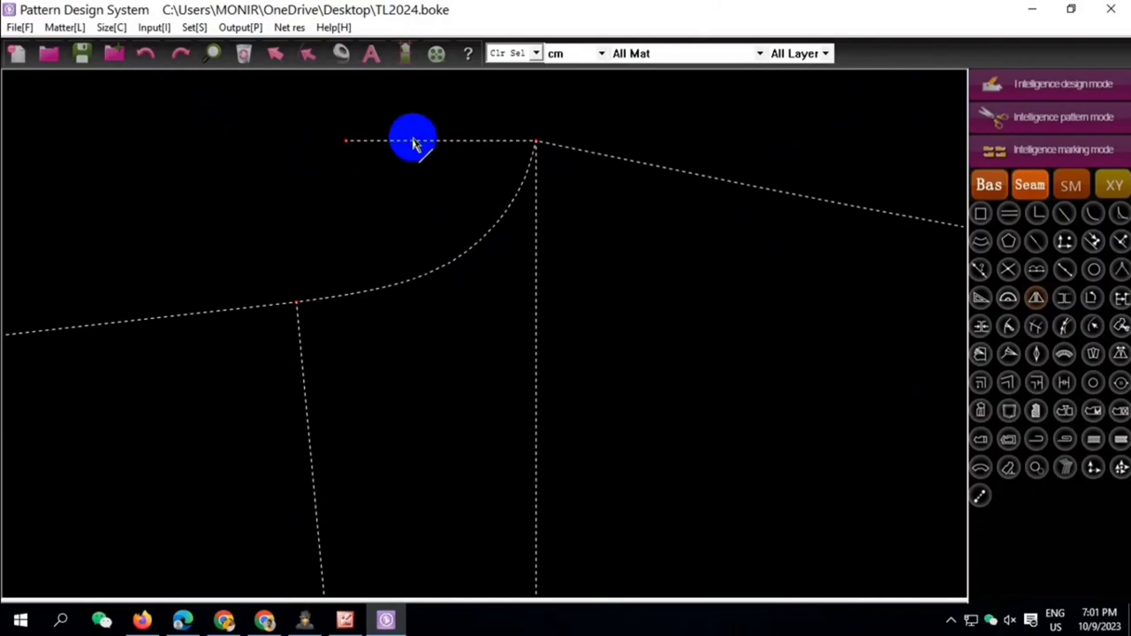
drag(469, 259, 592, 182)
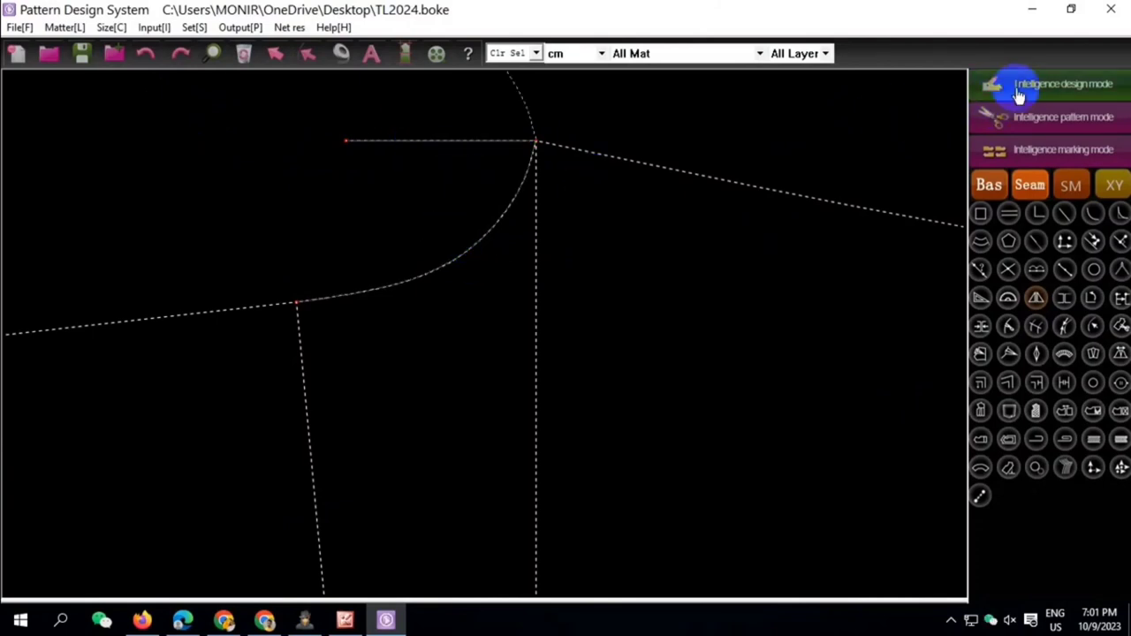
click(456, 276)
scroll(376, 293, up, 2)
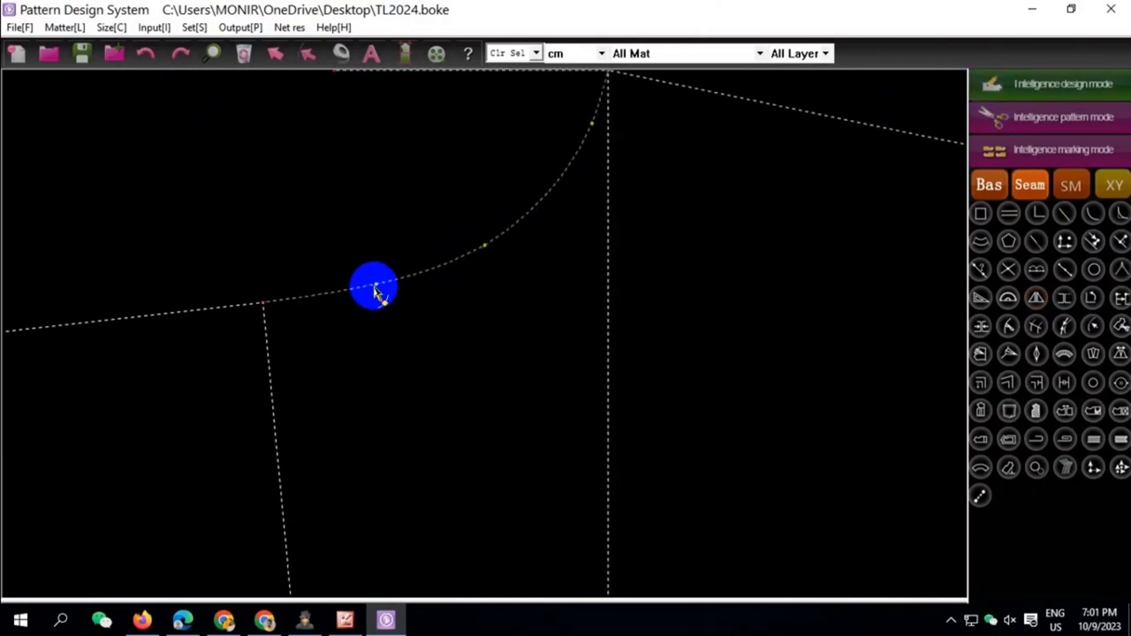
click(376, 294)
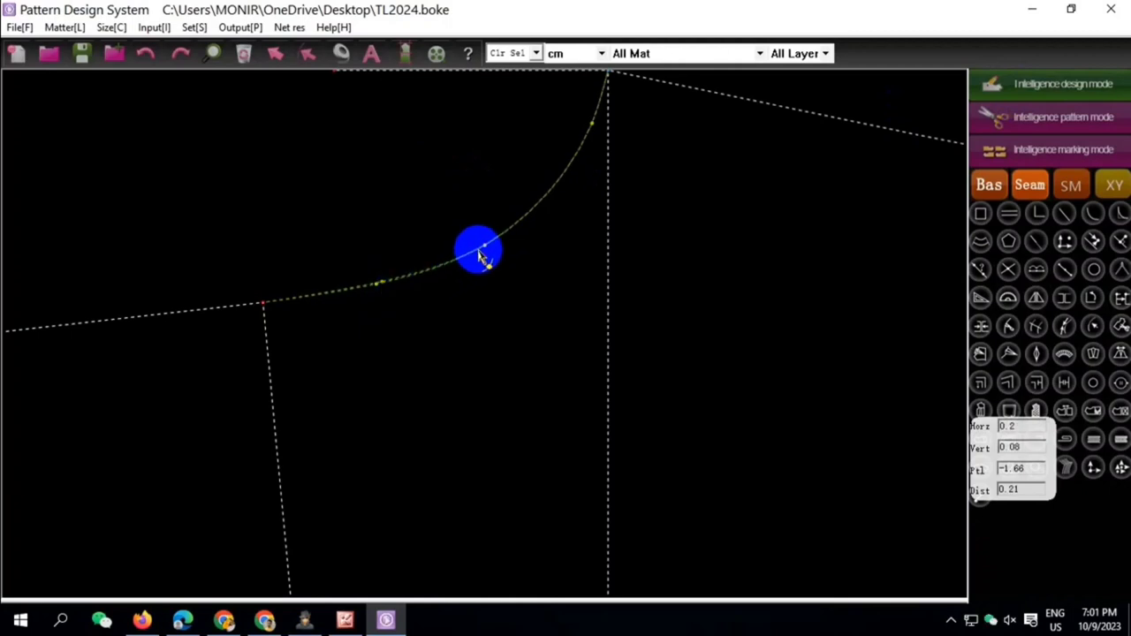
scroll(580, 177, up, 1)
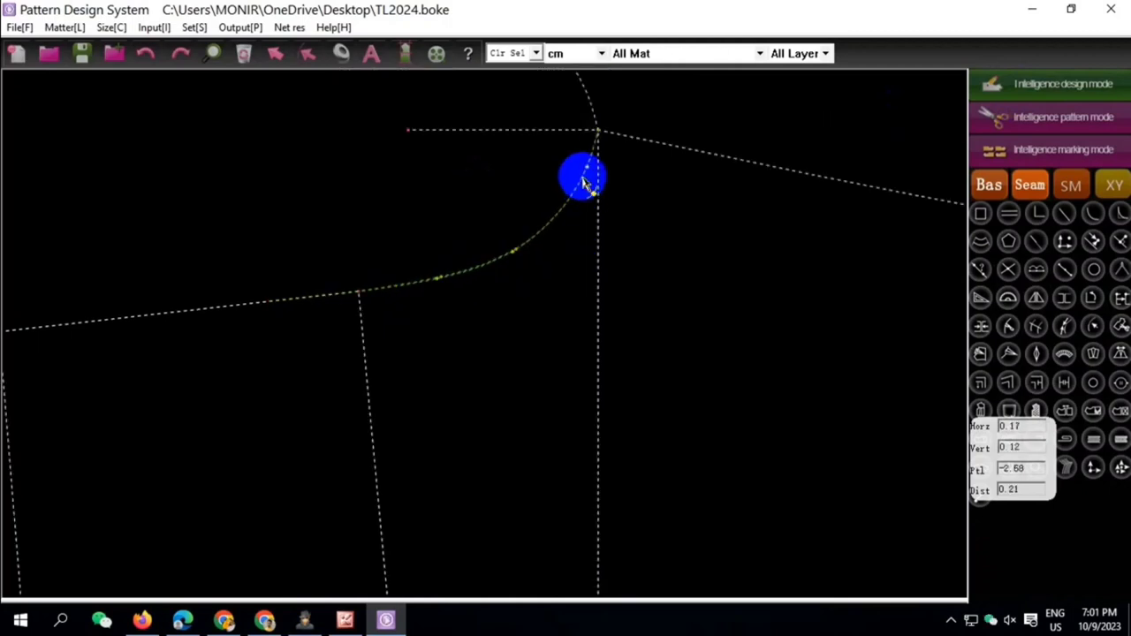
scroll(512, 159, down, 2)
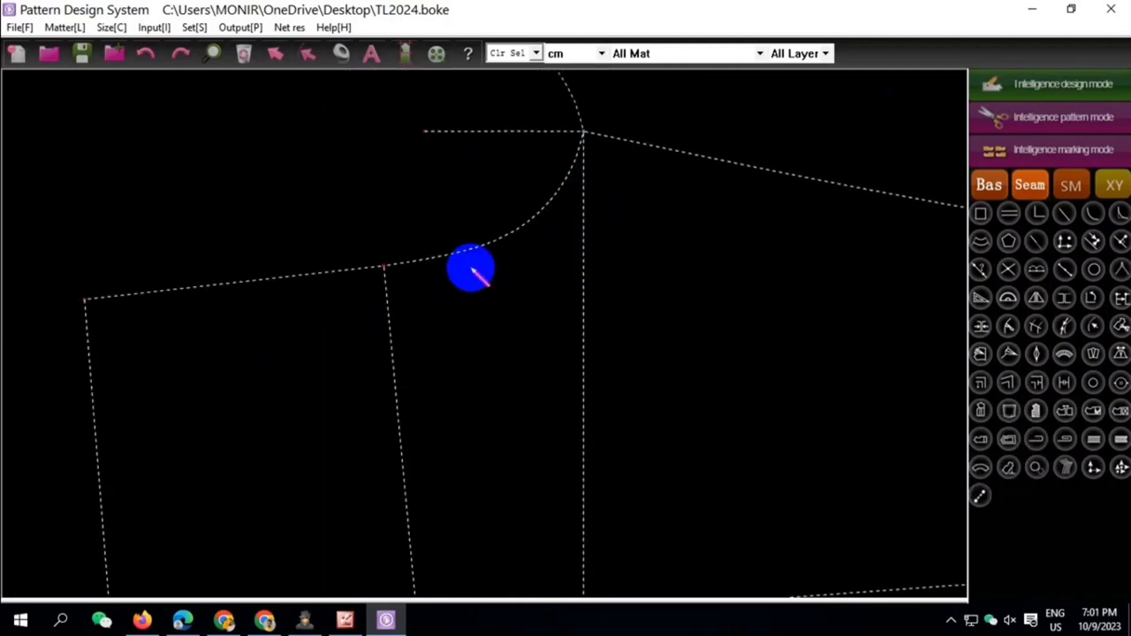
scroll(469, 267, down, 1)
scroll(273, 151, up, 1)
click(347, 195)
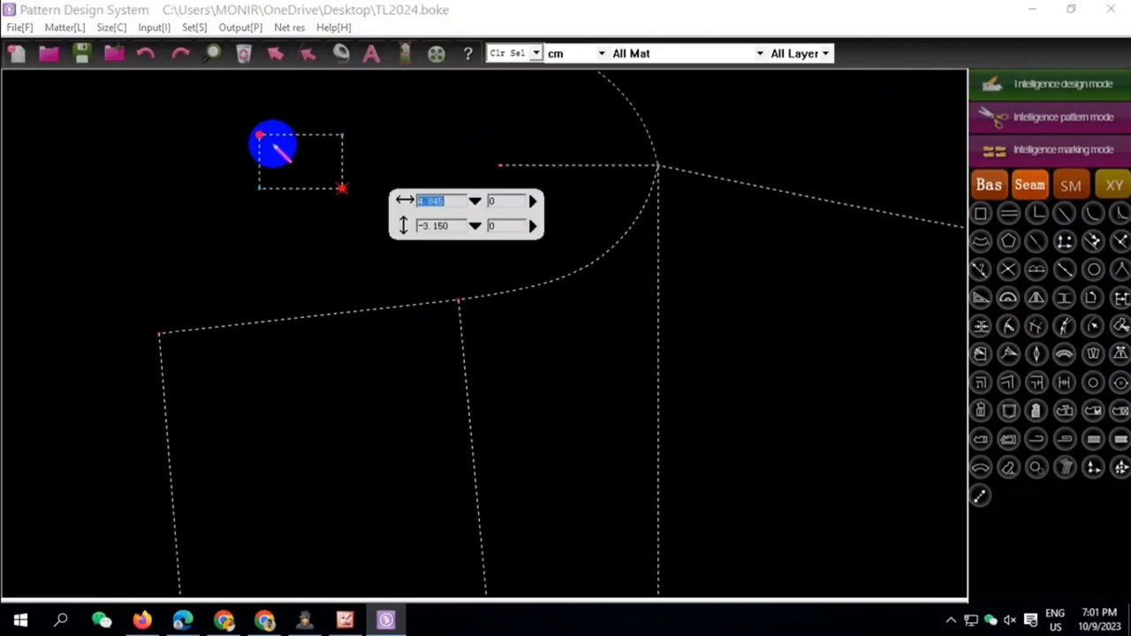
right_click(391, 220)
right_click(432, 233)
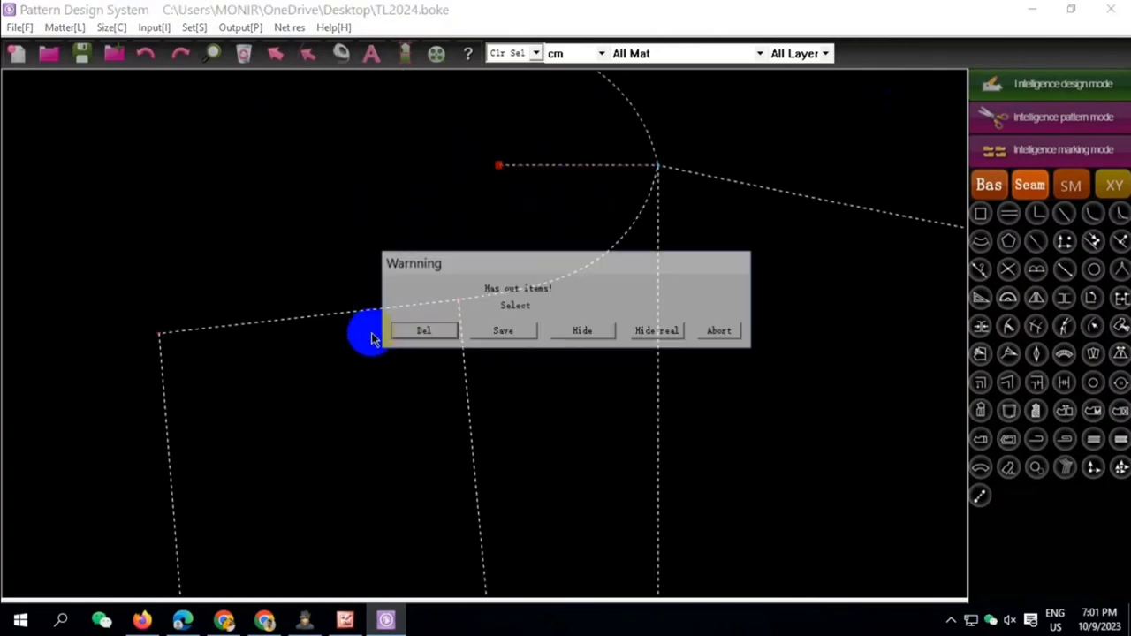
click(418, 329)
scroll(288, 299, down, 1)
scroll(287, 298, down, 2)
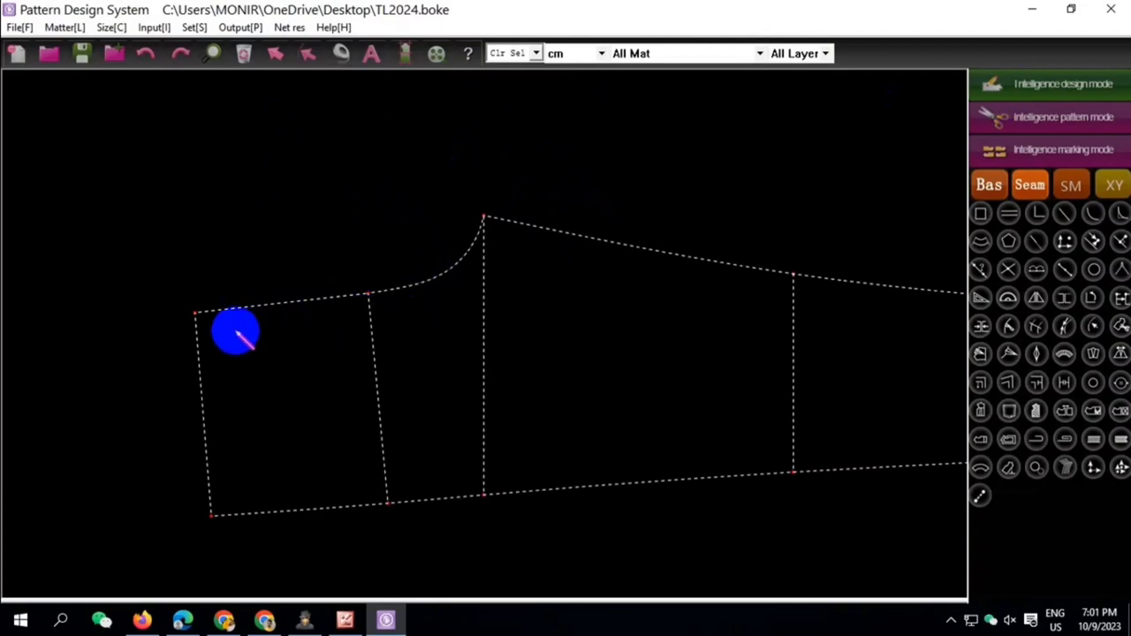
scroll(235, 330, down, 1)
scroll(240, 331, up, 1)
click(180, 265)
Move the corner point left by 0.5
right_click(216, 303)
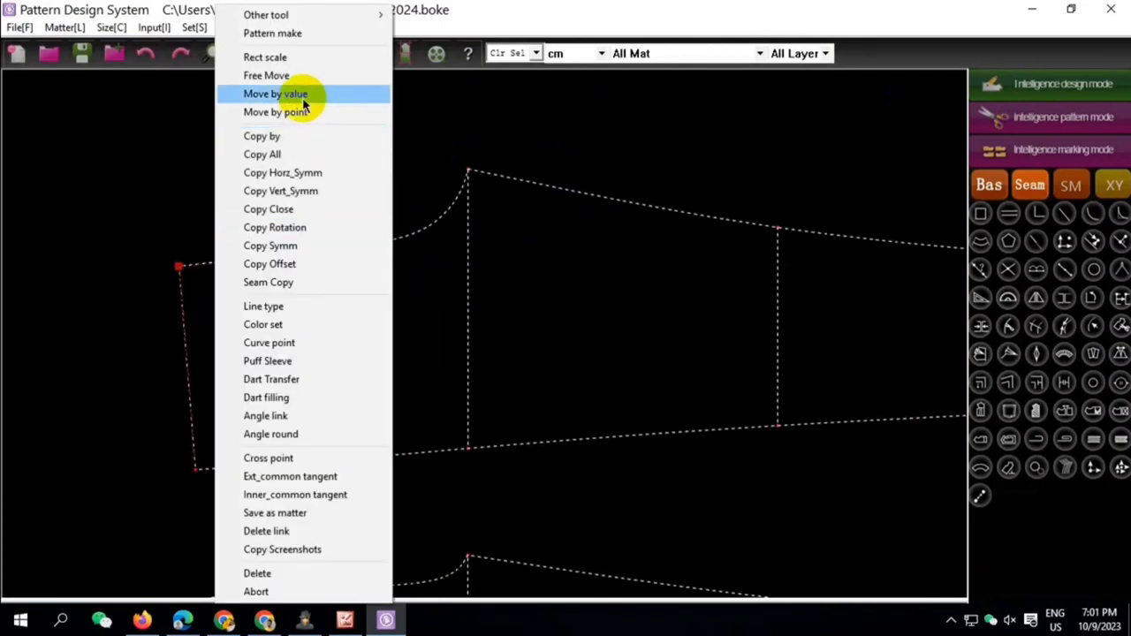
click(291, 94)
text(.5)
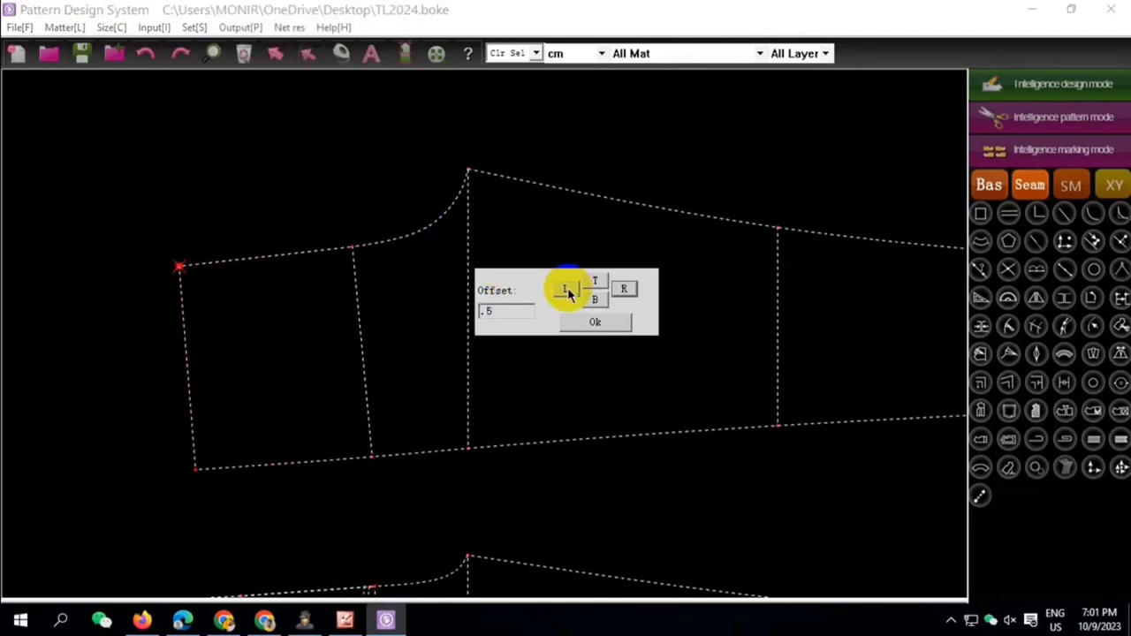
click(568, 296)
scroll(311, 168, down, 1)
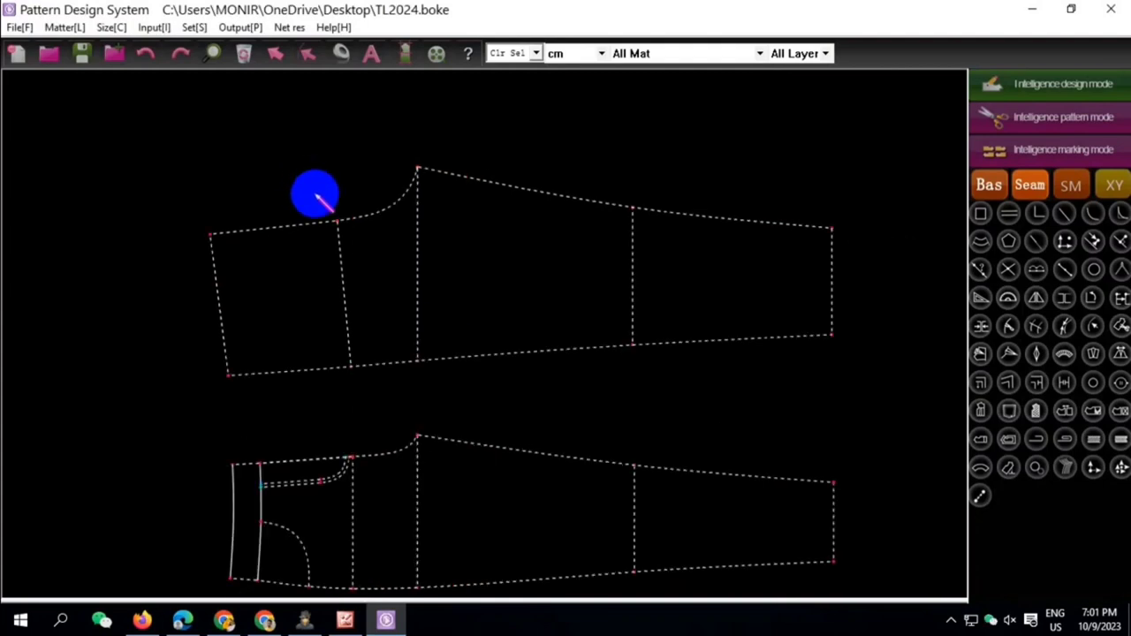
scroll(298, 324, down, 1)
scroll(305, 256, down, 1)
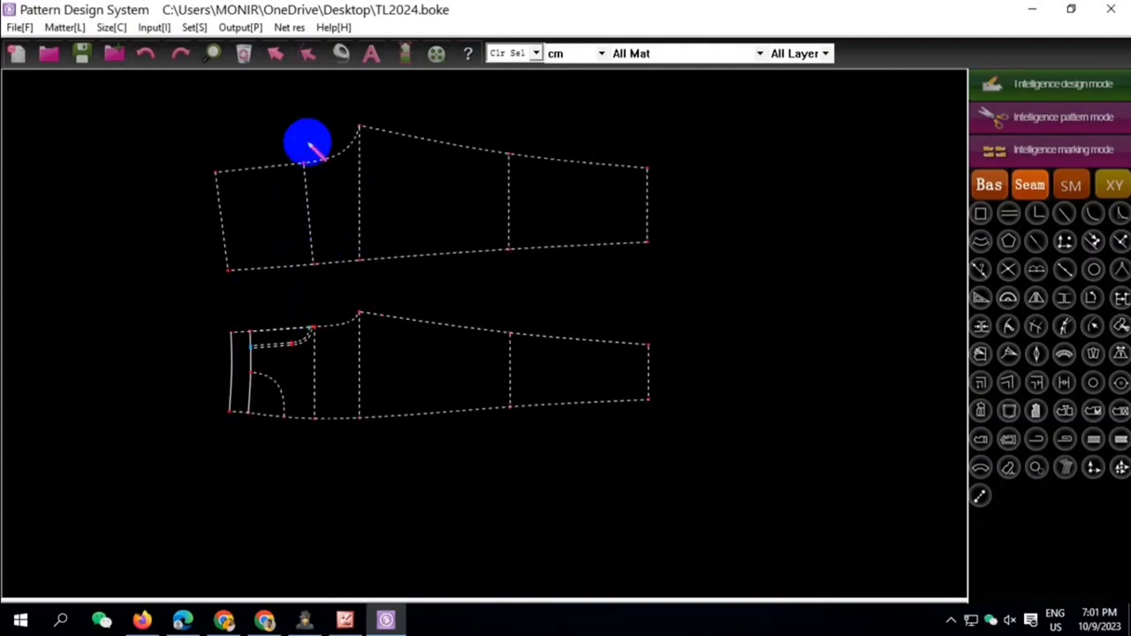
Measure the lower piece's bottom edge segments
click(341, 53)
click(342, 429)
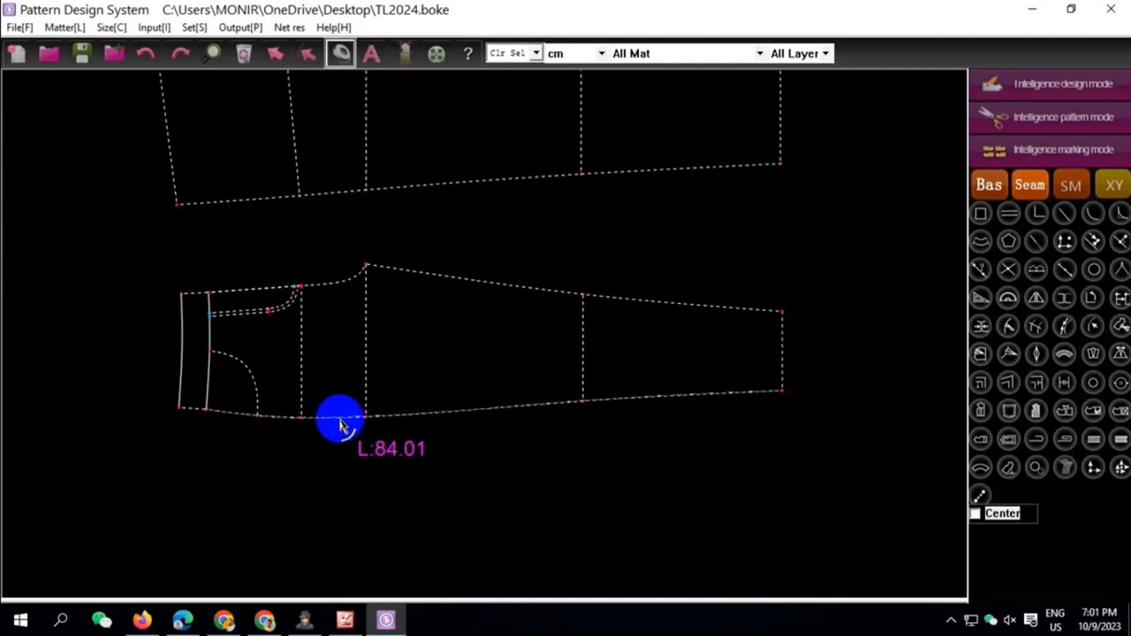
click(342, 426)
click(197, 405)
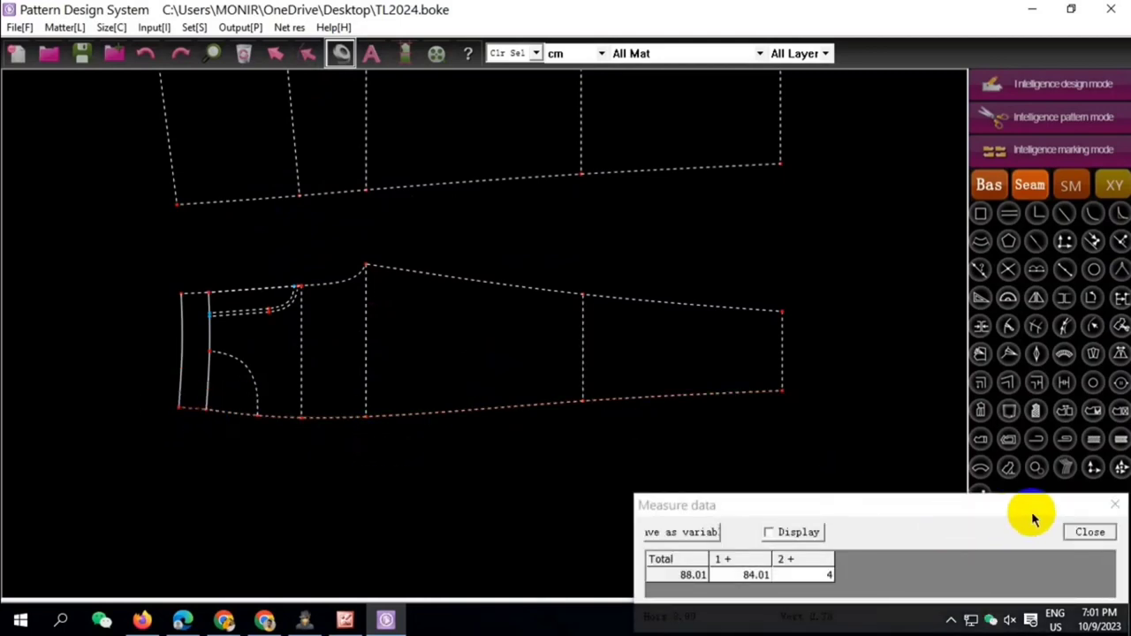
click(858, 447)
click(482, 250)
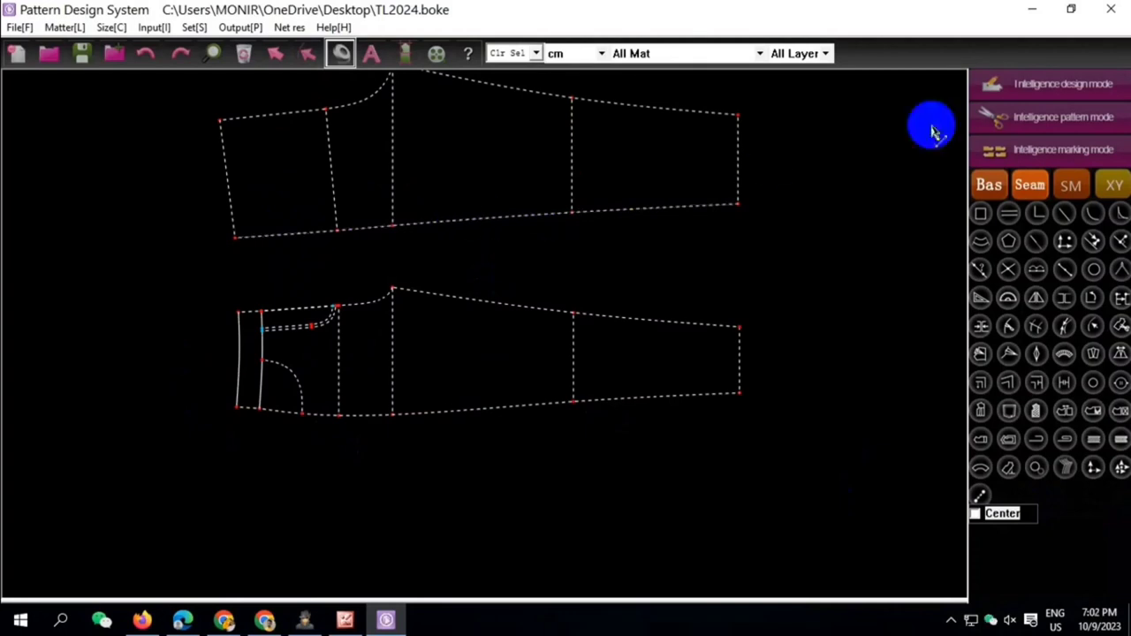
click(1010, 86)
scroll(220, 222, up, 1)
scroll(292, 432, down, 1)
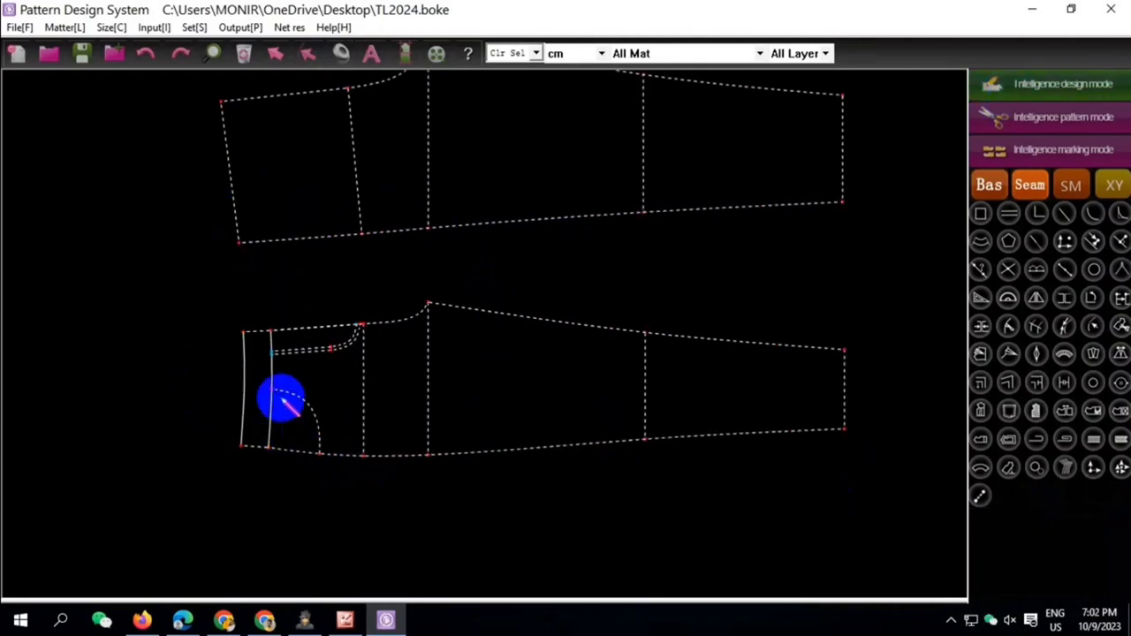
scroll(269, 167, up, 1)
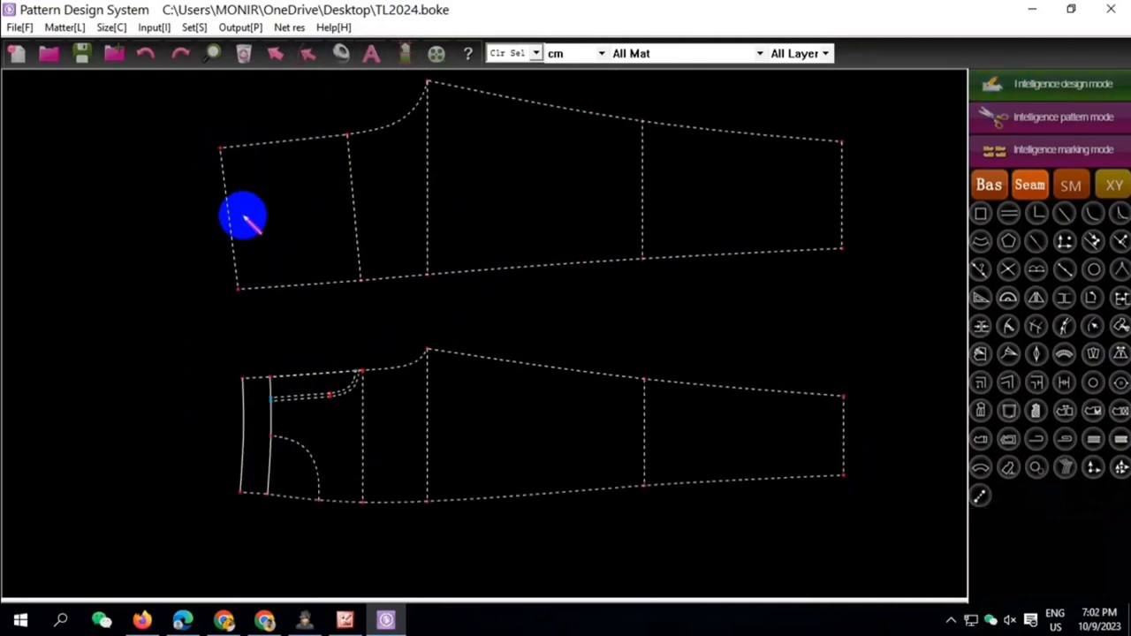
Move the back piece's top-left waist corner point down by 0.7
right_click(210, 132)
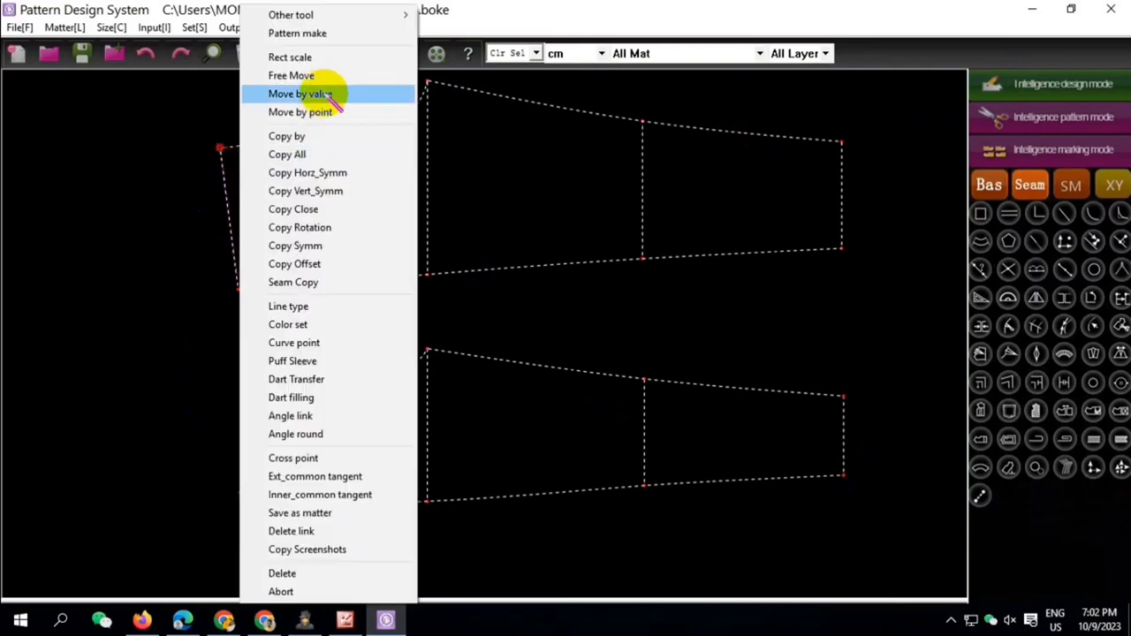
click(322, 97)
text(.)
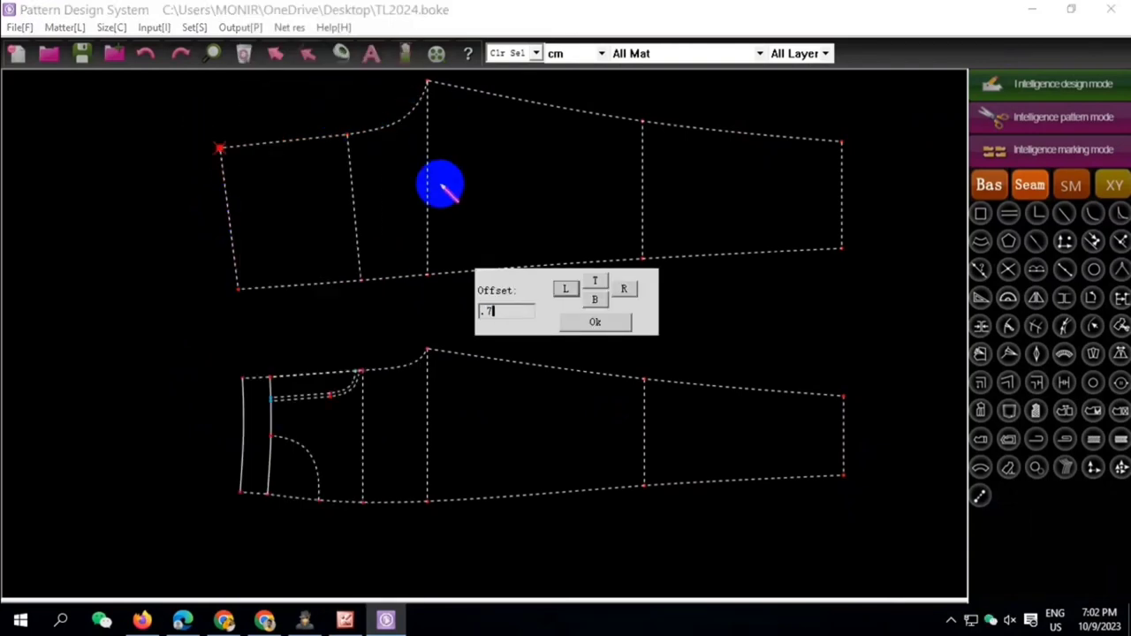
text(7)
click(594, 300)
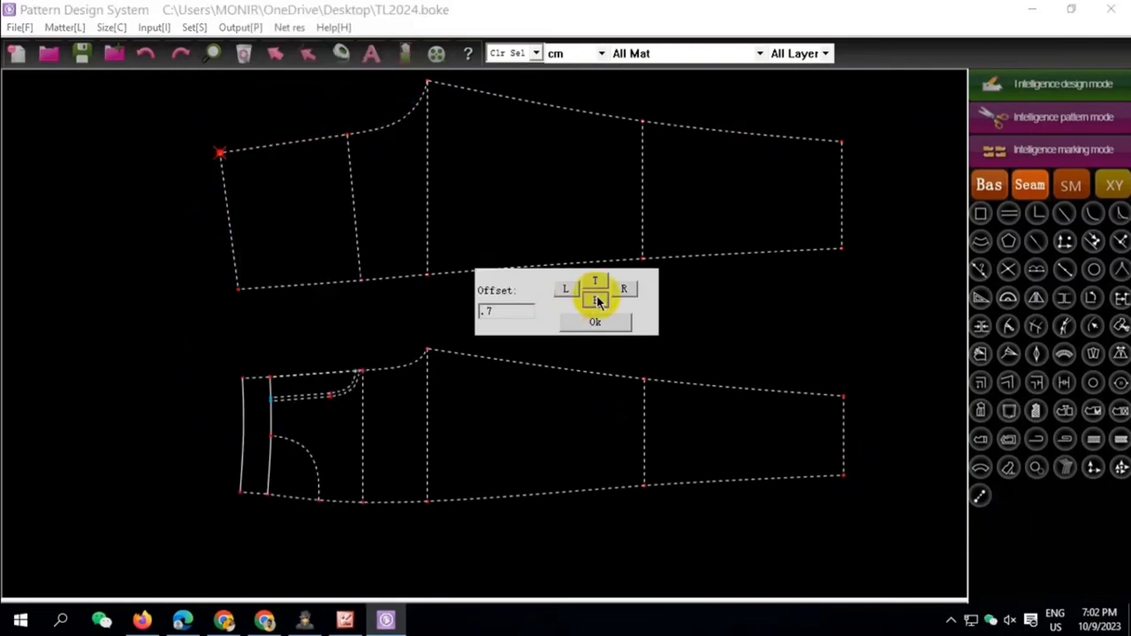
scroll(375, 225, up, 1)
Place a point on the back waistline and adjust the waist corner by 0.17
click(360, 192)
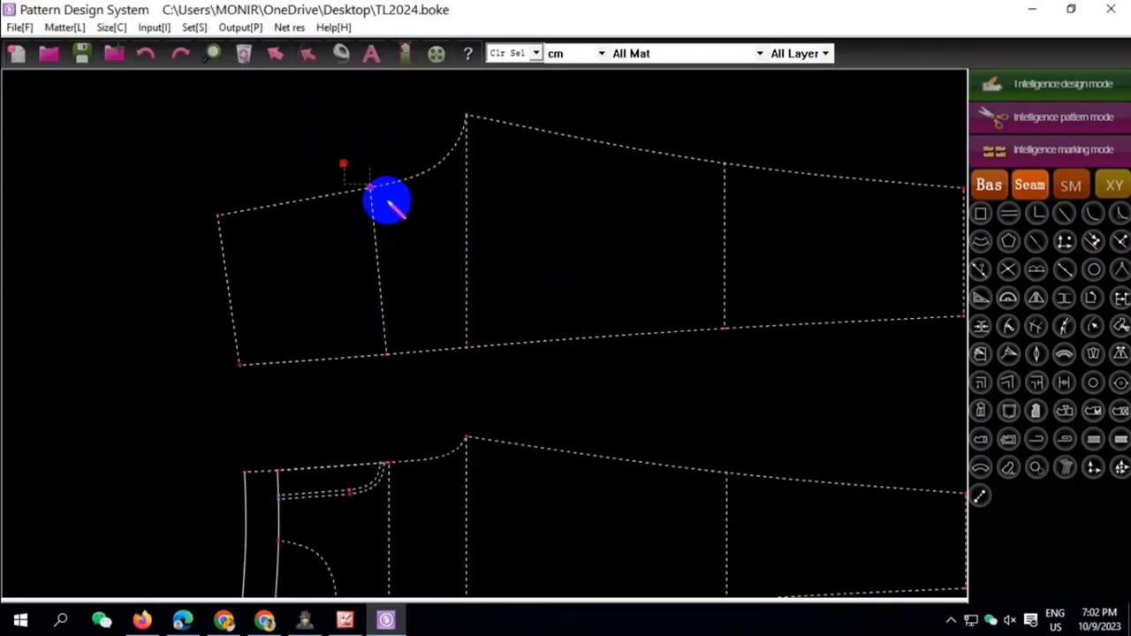
right_click(442, 144)
right_click(358, 201)
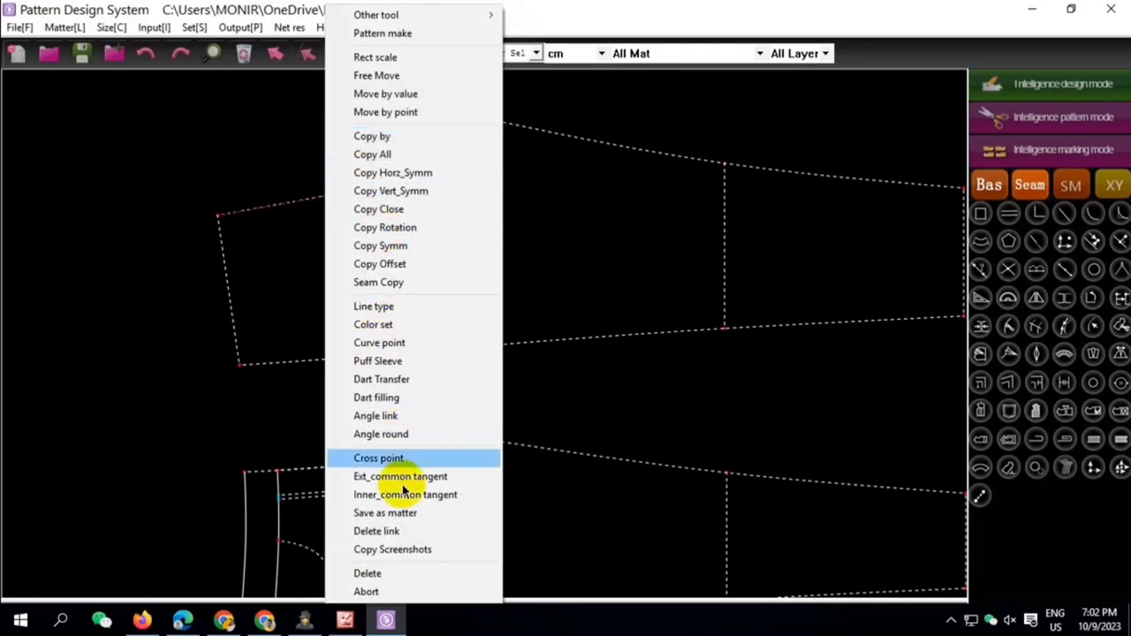
click(376, 256)
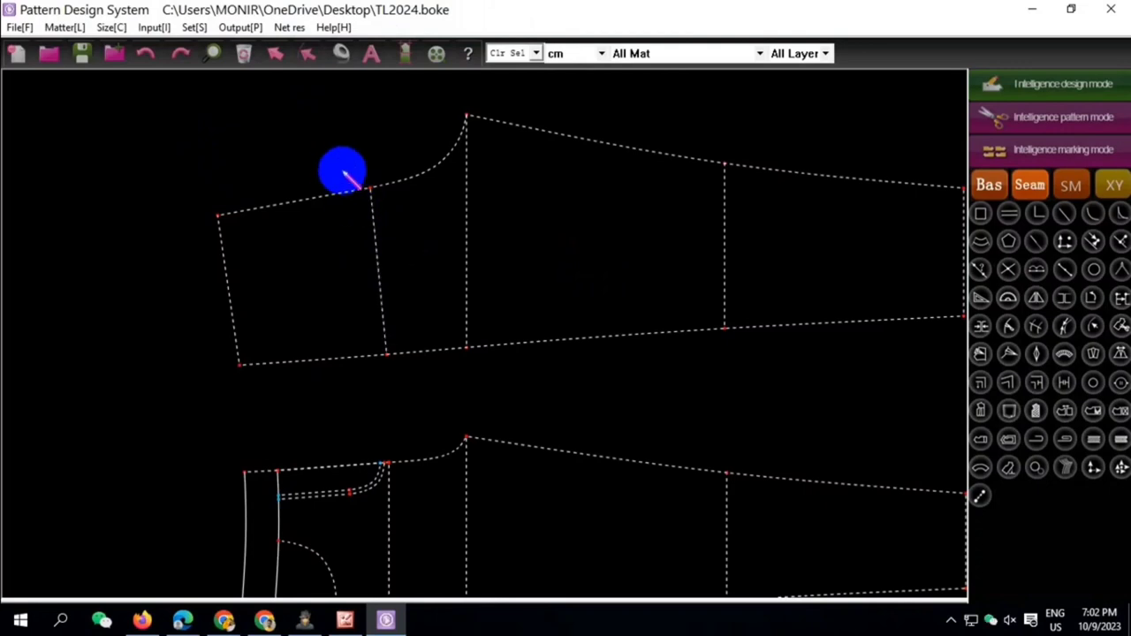
right_click(369, 188)
click(457, 94)
key(Return)
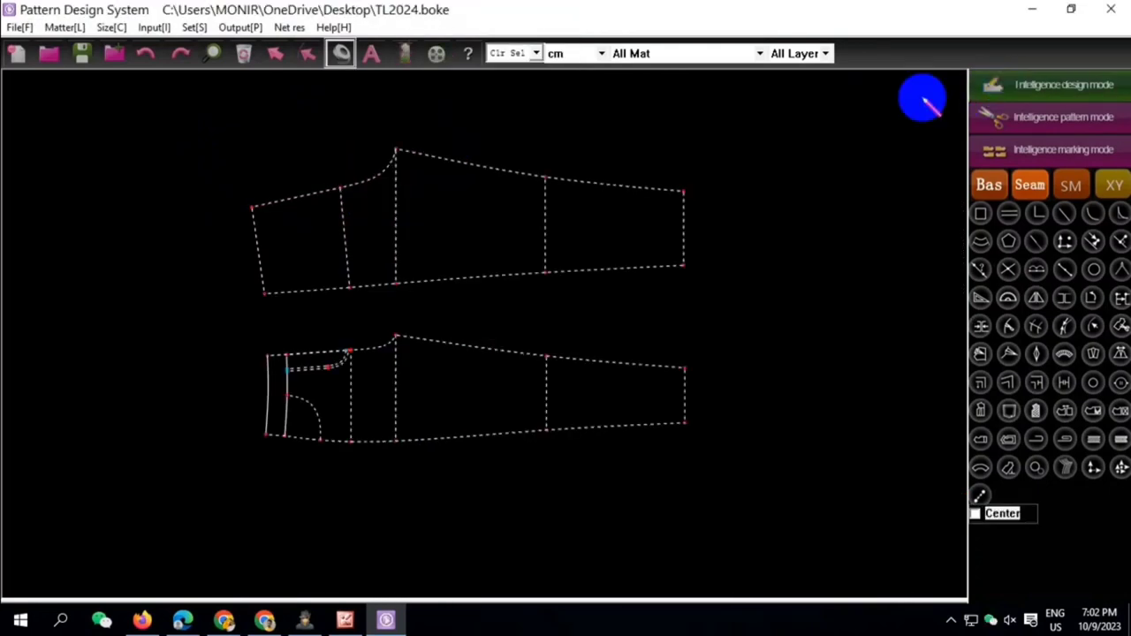
right_click(287, 235)
click(393, 94)
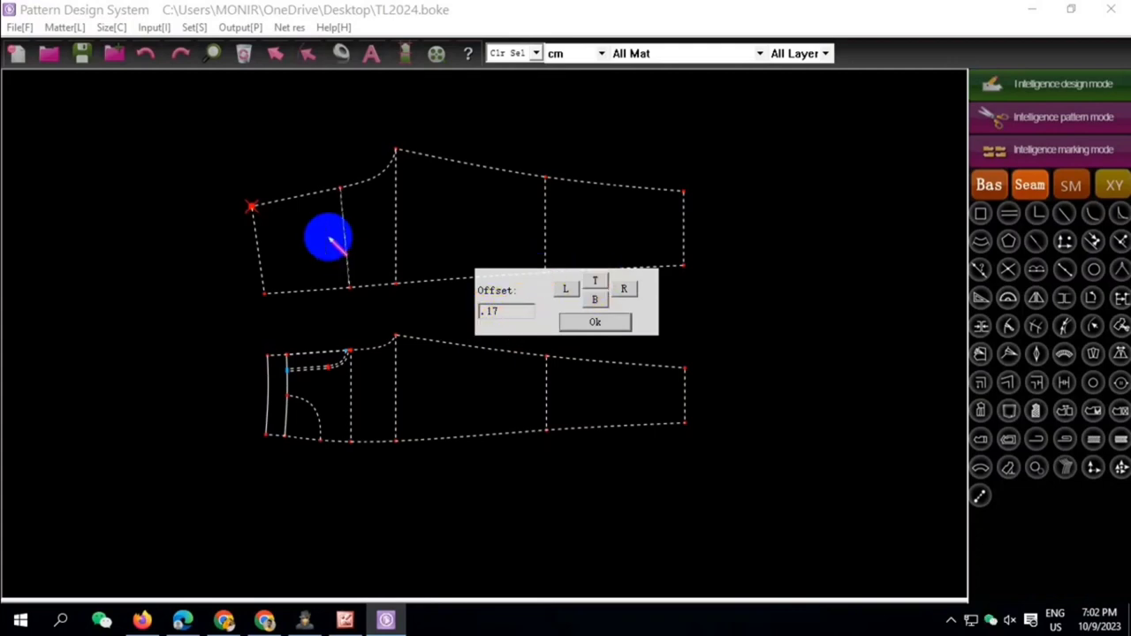
key(Return)
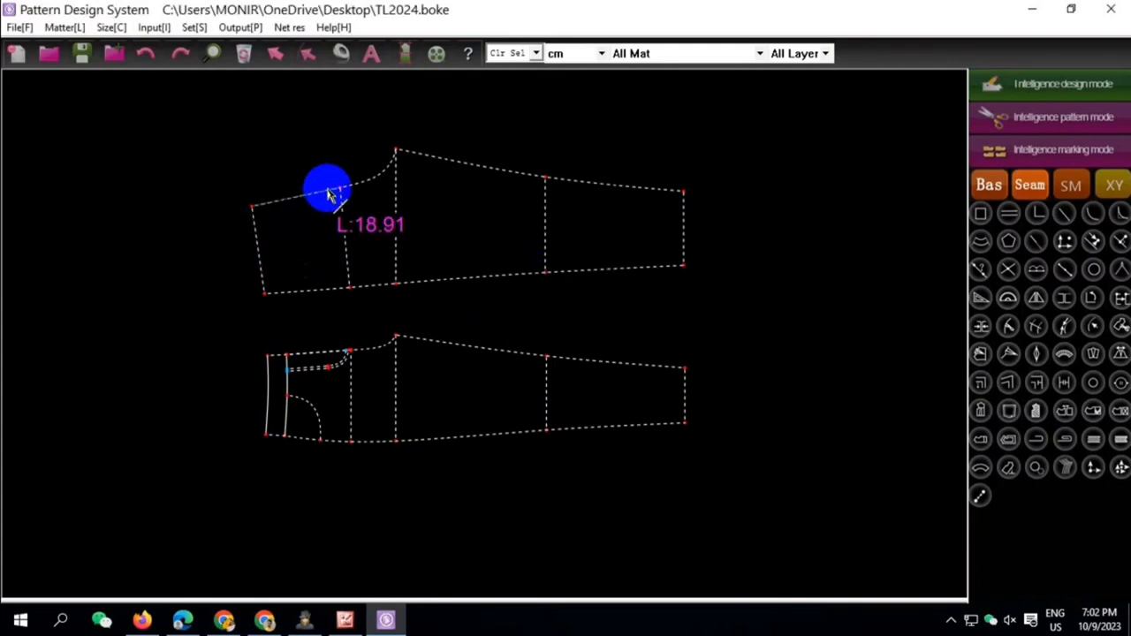
Measure both back waistline segments, confirming a 34.2 cm total
click(340, 53)
click(315, 200)
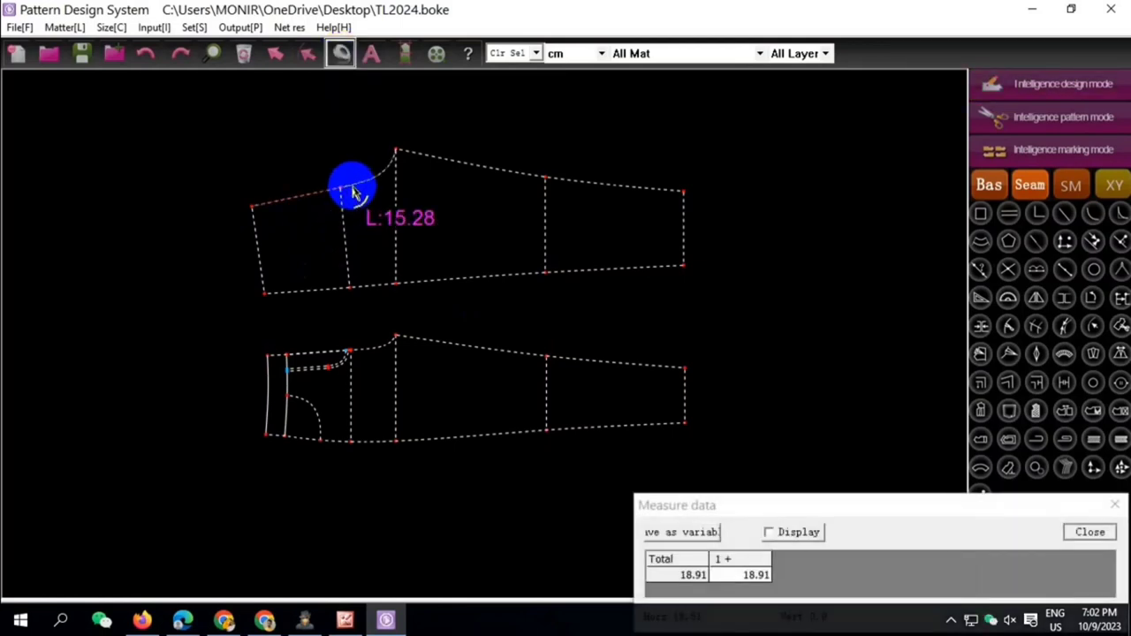
click(348, 185)
right_click(745, 462)
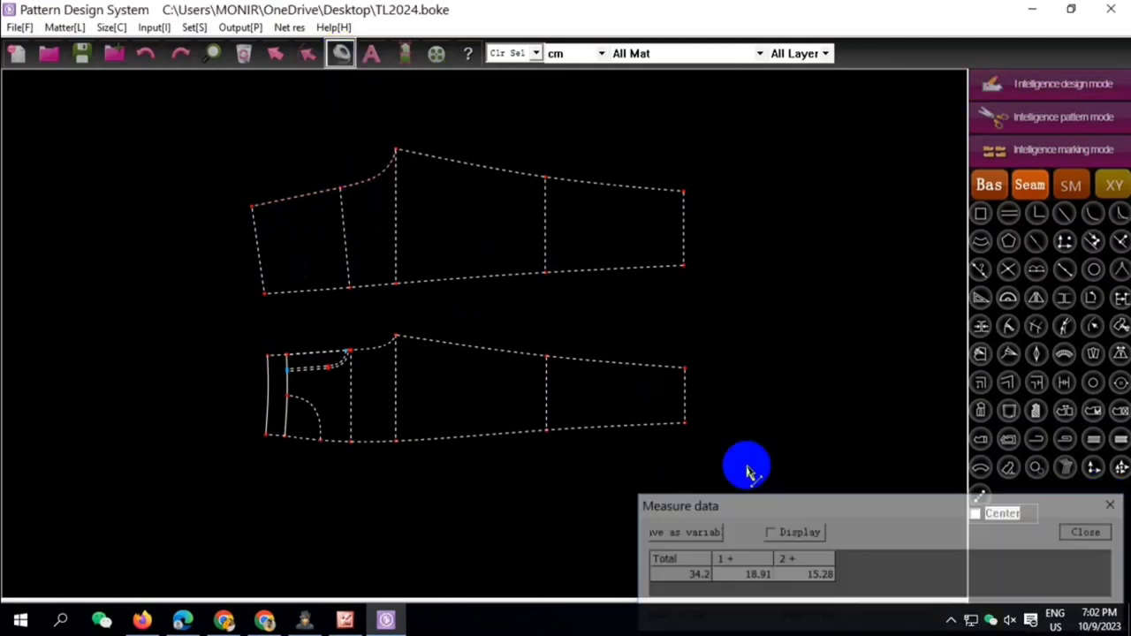
click(1066, 88)
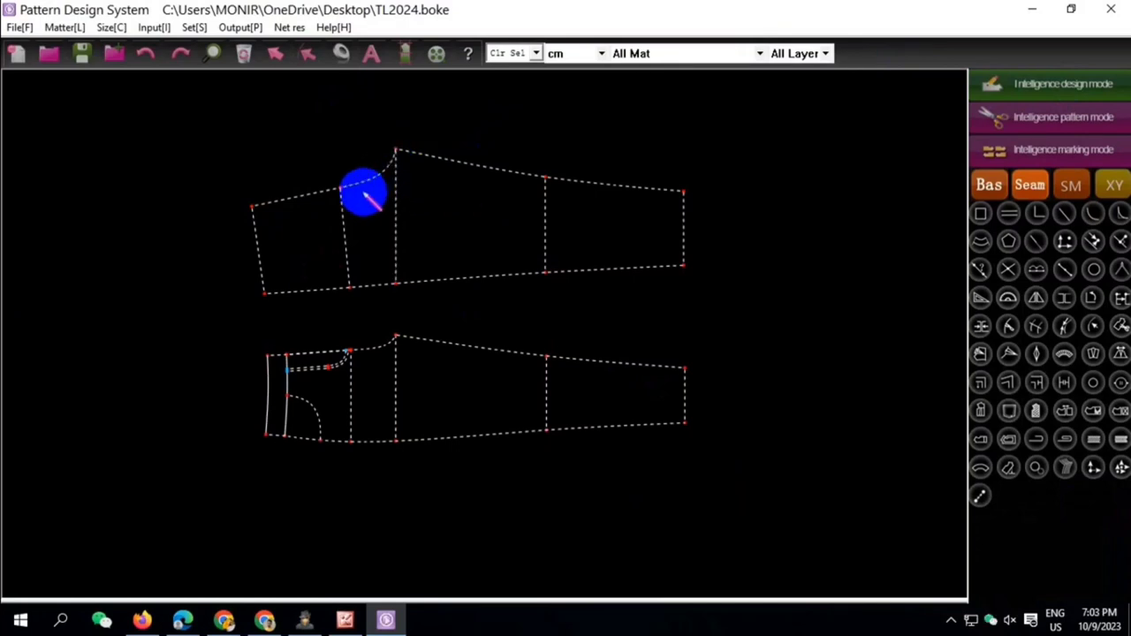
click(1035, 298)
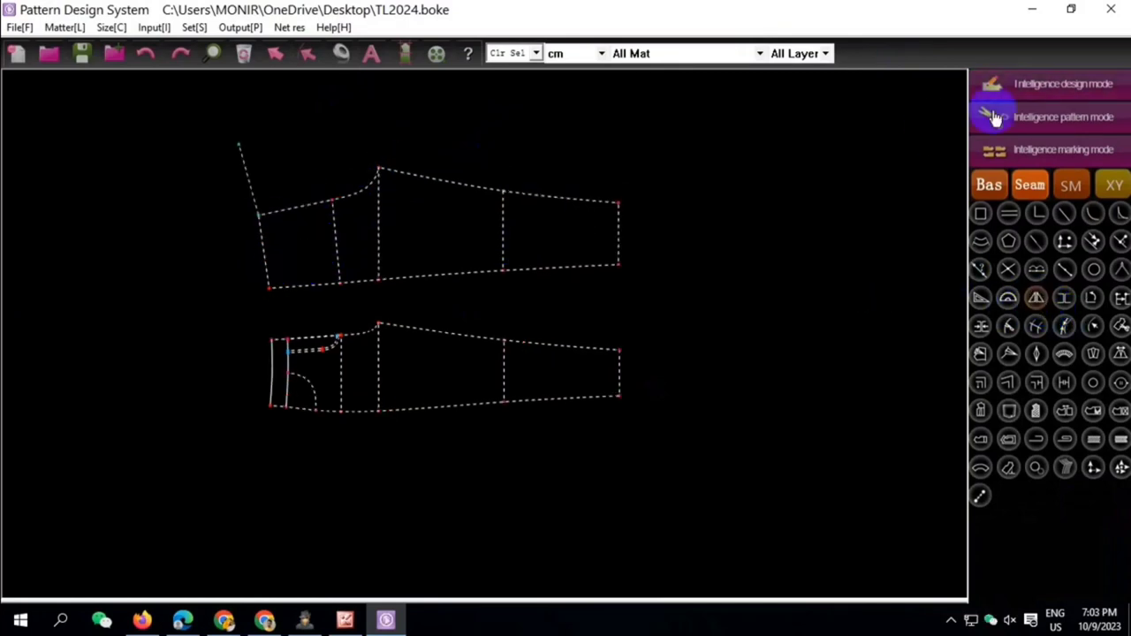
Save both pattern pieces as matter and save the pattern file
drag(187, 114, 623, 430)
right_click(623, 430)
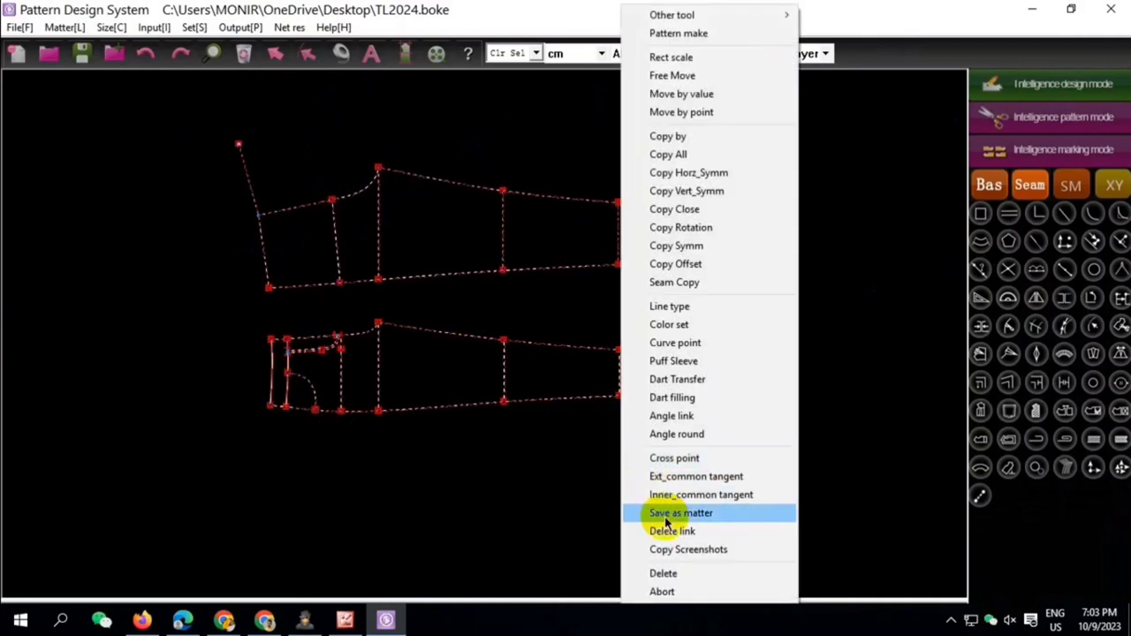
click(638, 530)
right_click(313, 207)
click(84, 53)
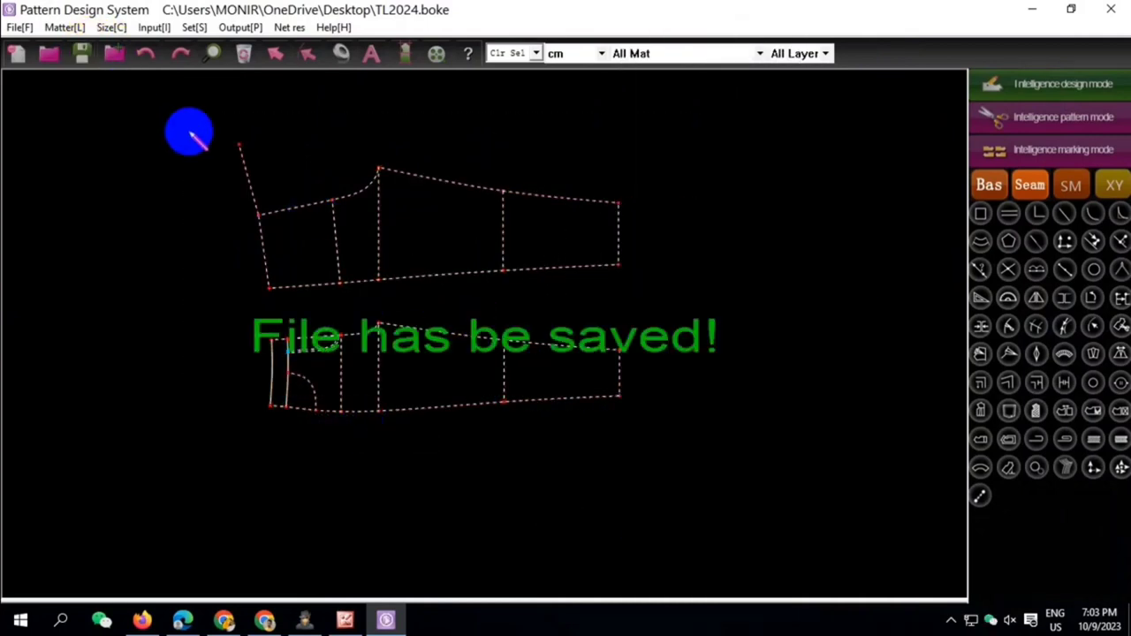
Pick the top corner of the back rise curve to raise a line above the waist corner
scroll(278, 217, up, 3)
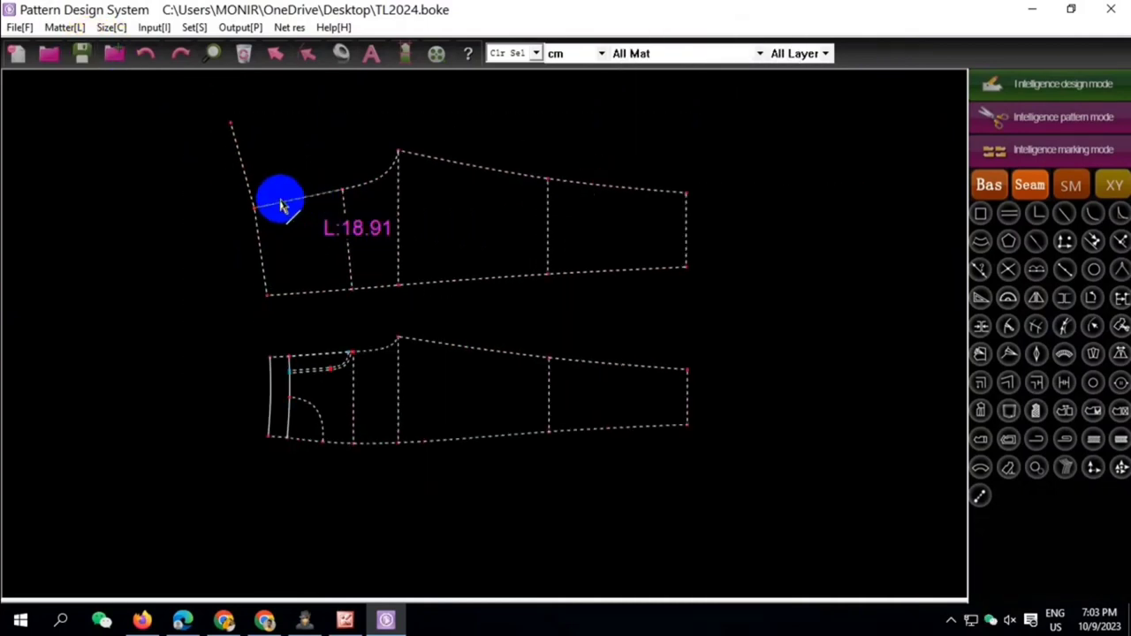
scroll(283, 208, up, 1)
scroll(432, 150, up, 4)
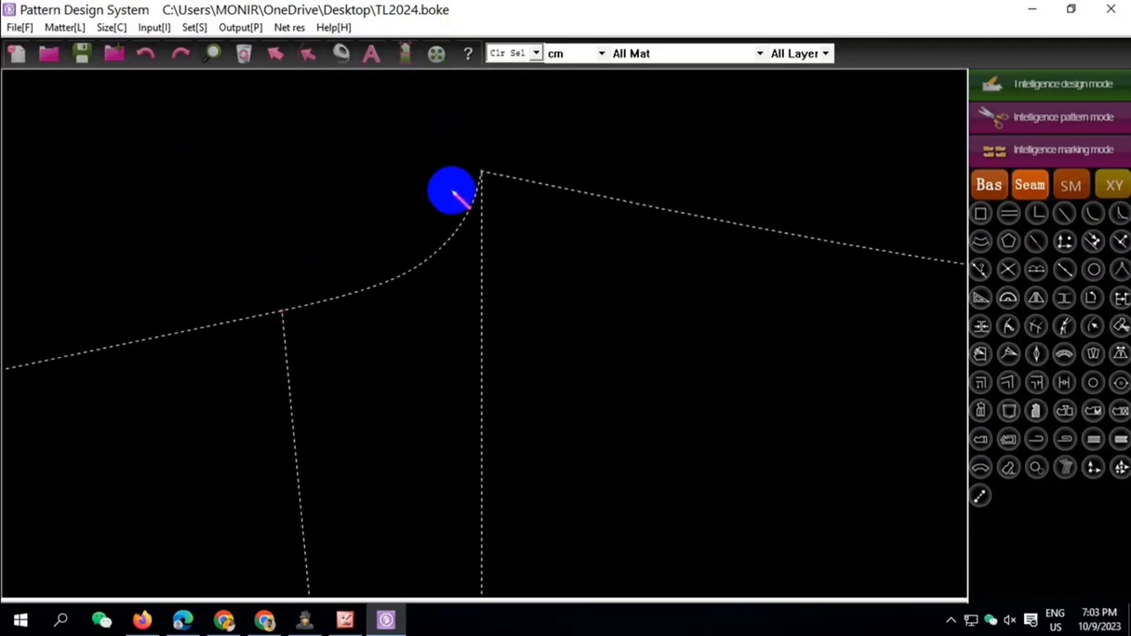
scroll(468, 212, up, 2)
scroll(482, 183, up, 1)
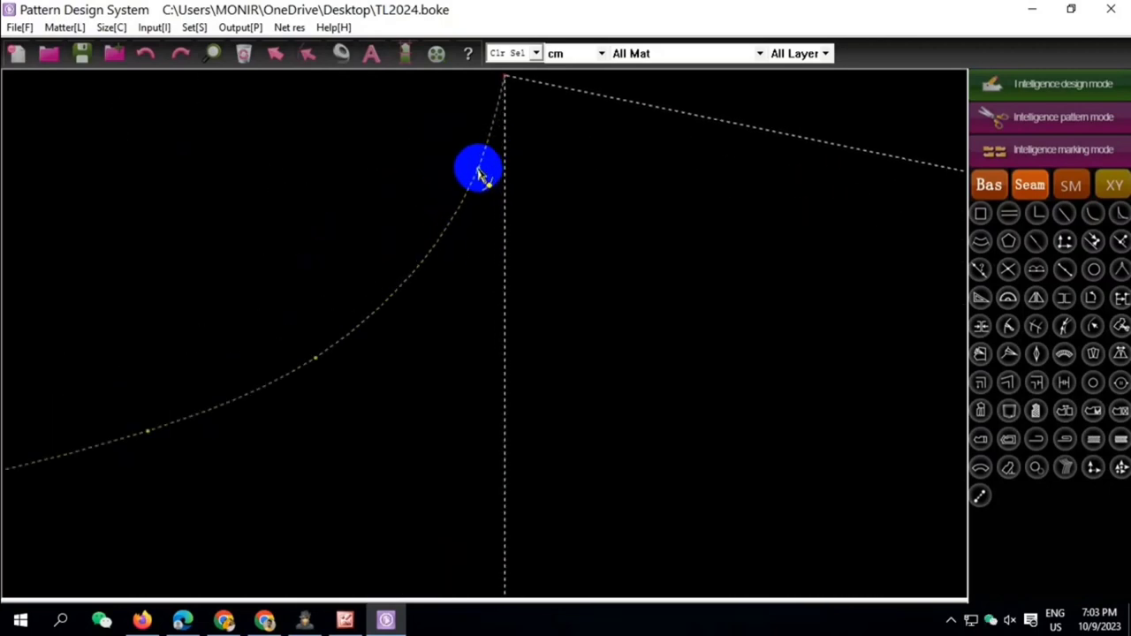
click(480, 174)
scroll(477, 194, down, 1)
scroll(481, 256, down, 1)
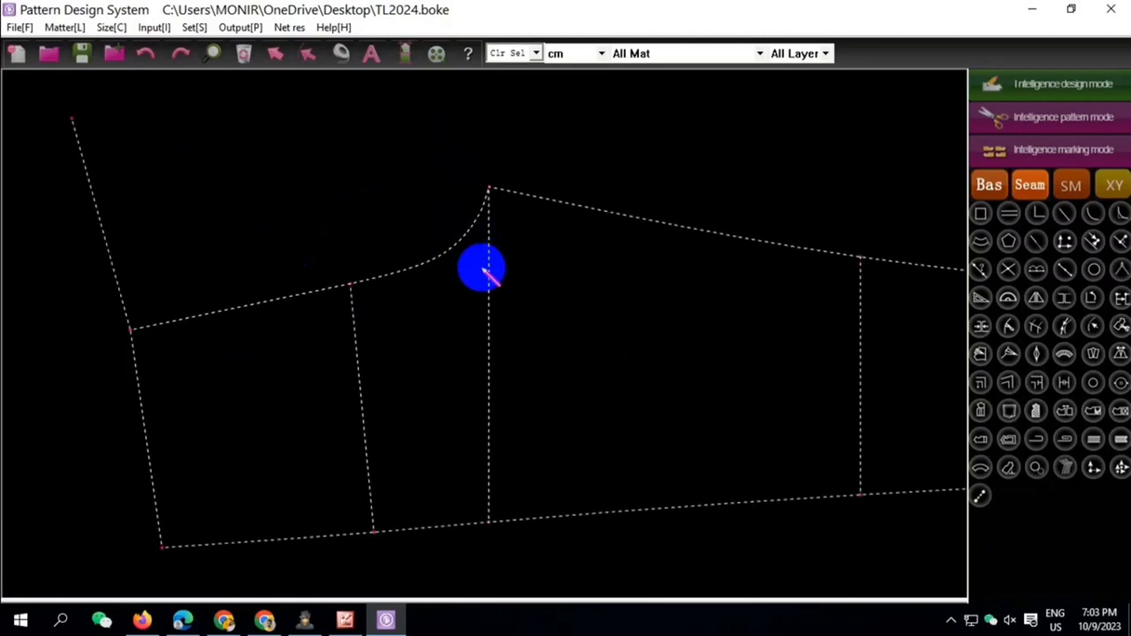
right_click(419, 267)
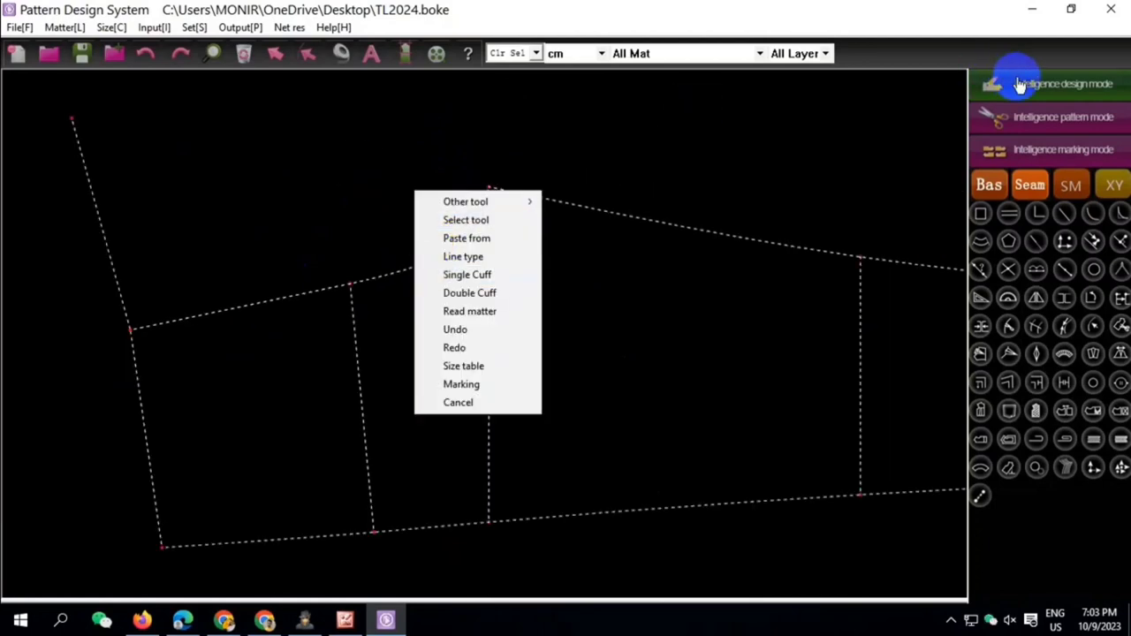
click(487, 220)
scroll(487, 222, down, 1)
scroll(354, 232, down, 1)
scroll(329, 202, up, 1)
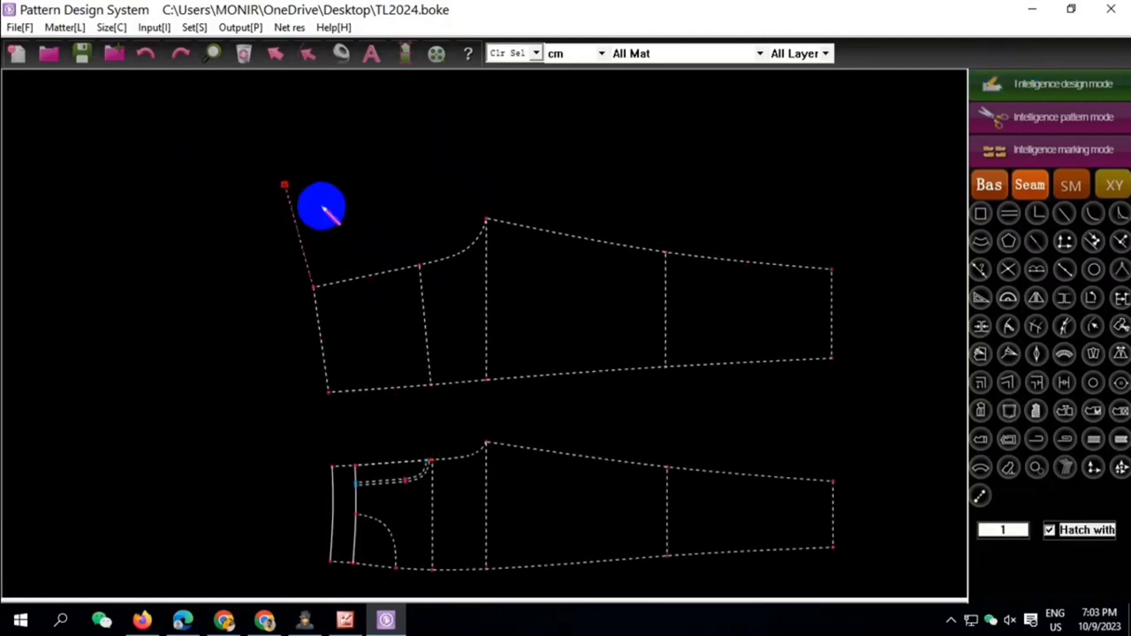
Measure the back waistline: 15.25 cm plus 18.91 cm totalling 34.17 cm
click(341, 53)
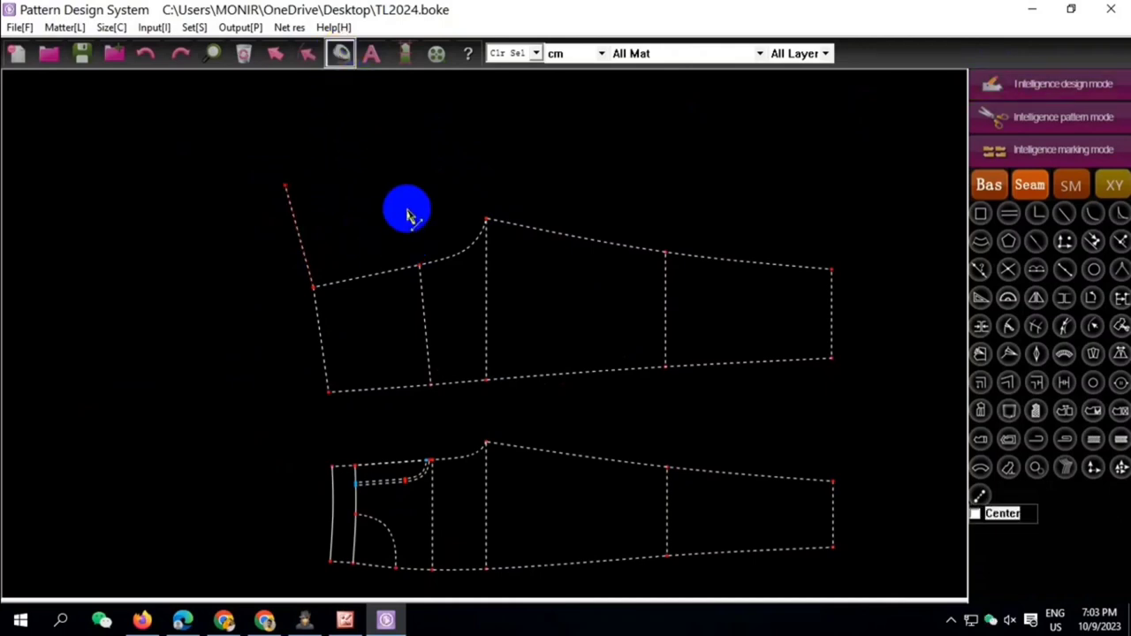
click(436, 270)
click(417, 271)
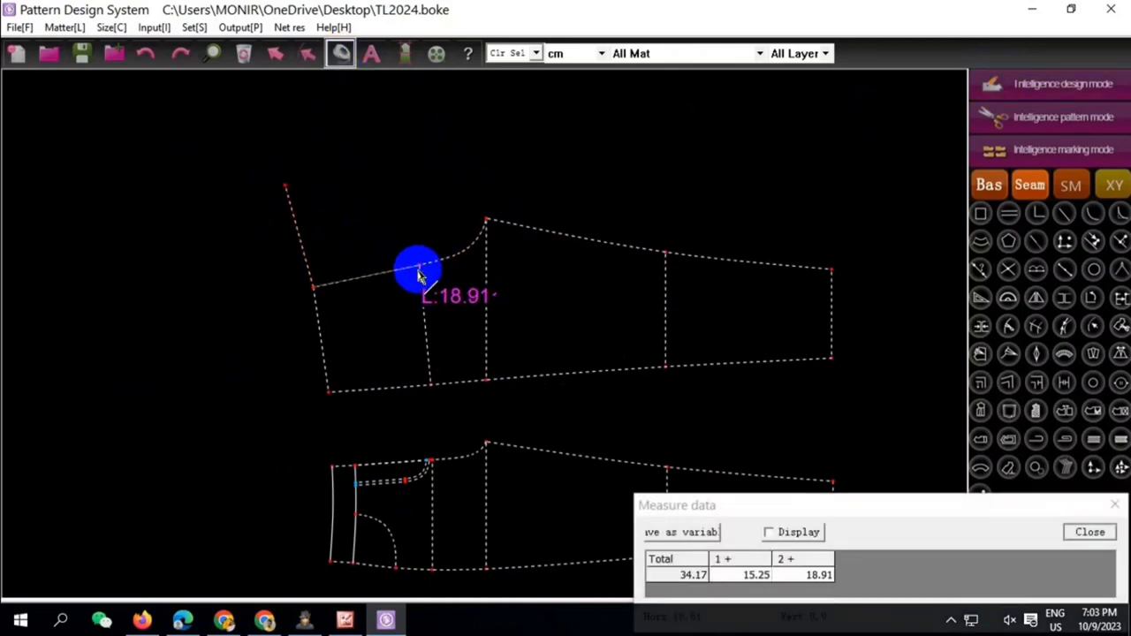
click(1112, 515)
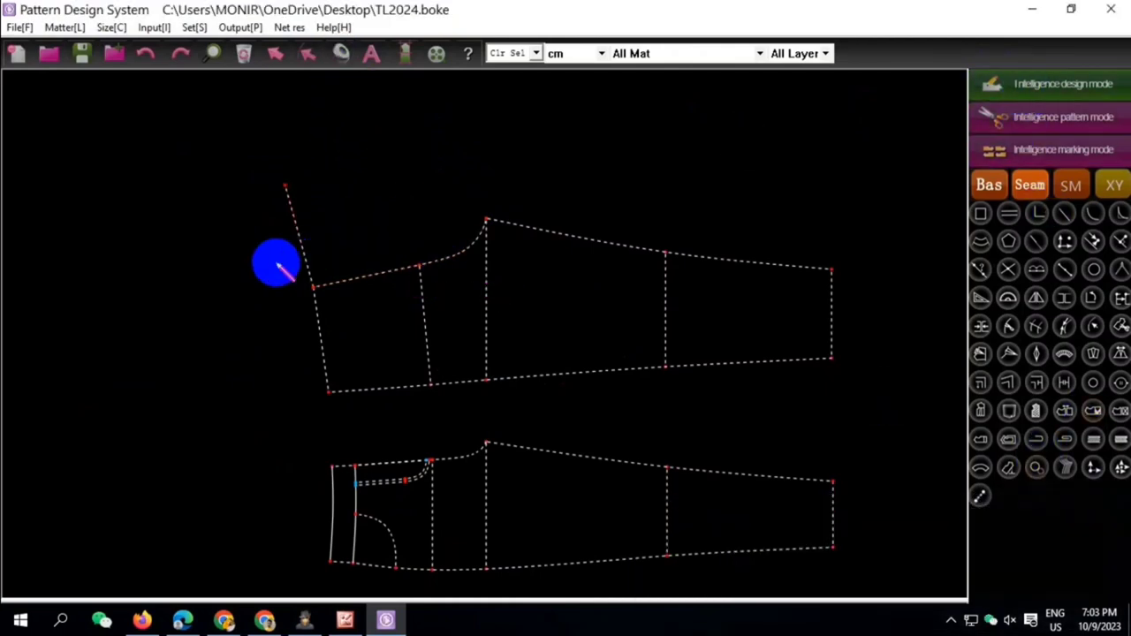
Move the back waist corner point by 0.33 and begin a new line at the raised top
right_click(335, 306)
click(428, 94)
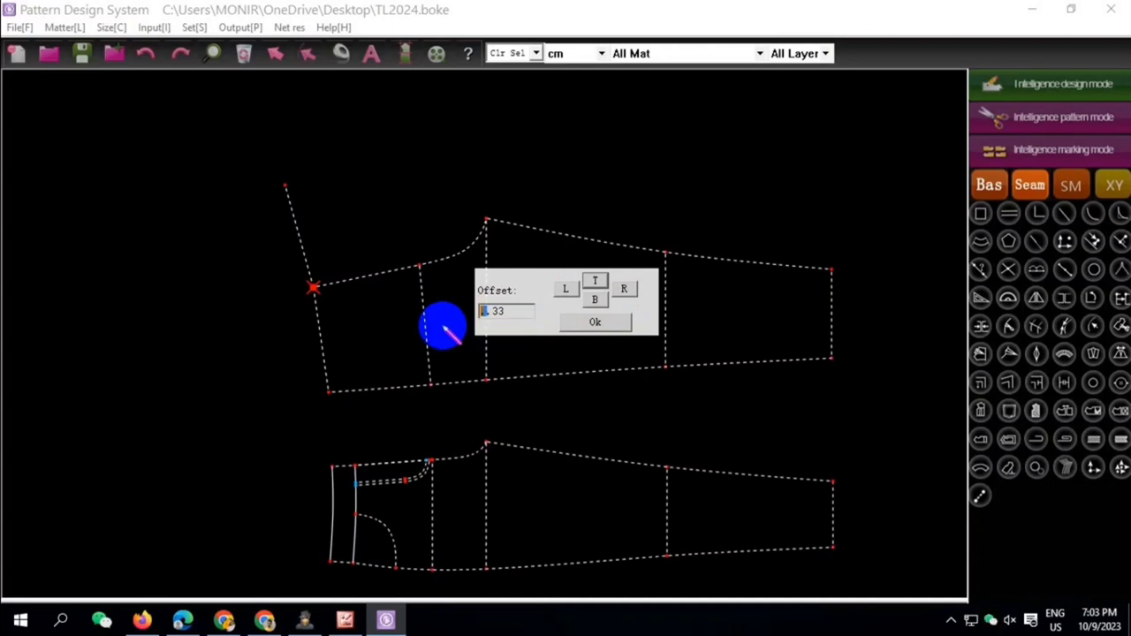
click(565, 320)
click(284, 184)
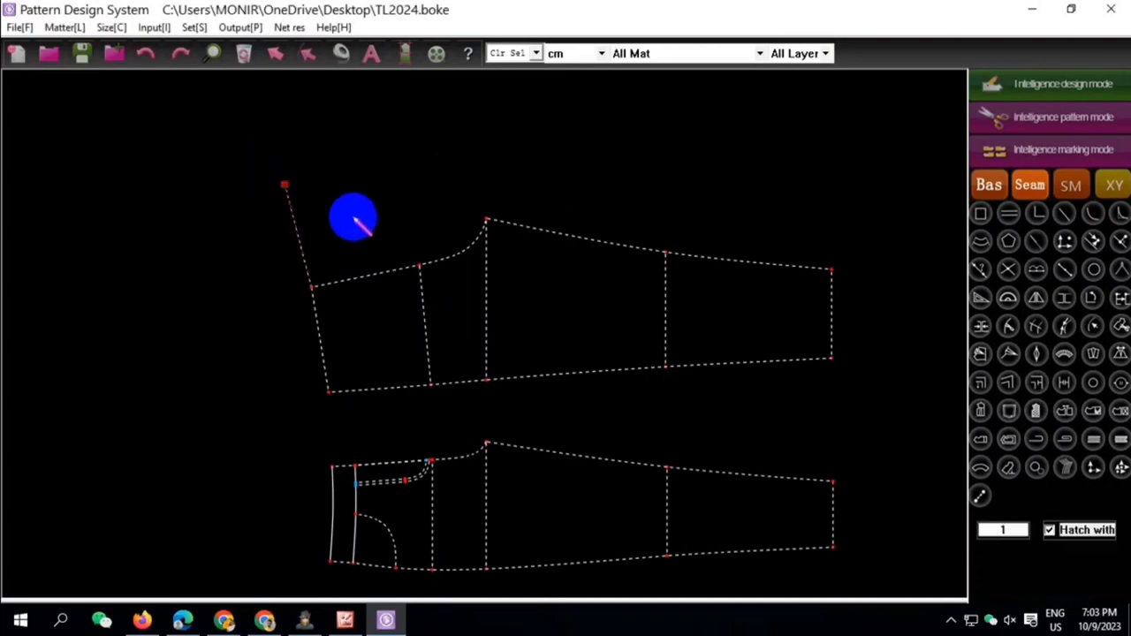
scroll(292, 182, down, 2)
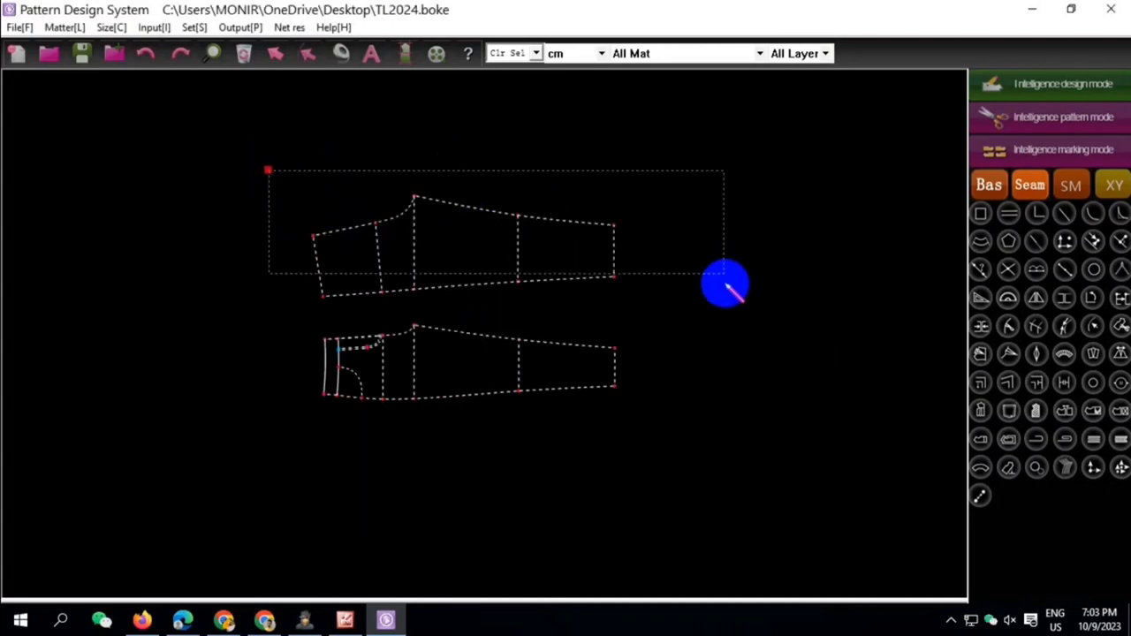
Remove the links on the back pattern piece
right_click(652, 303)
click(695, 532)
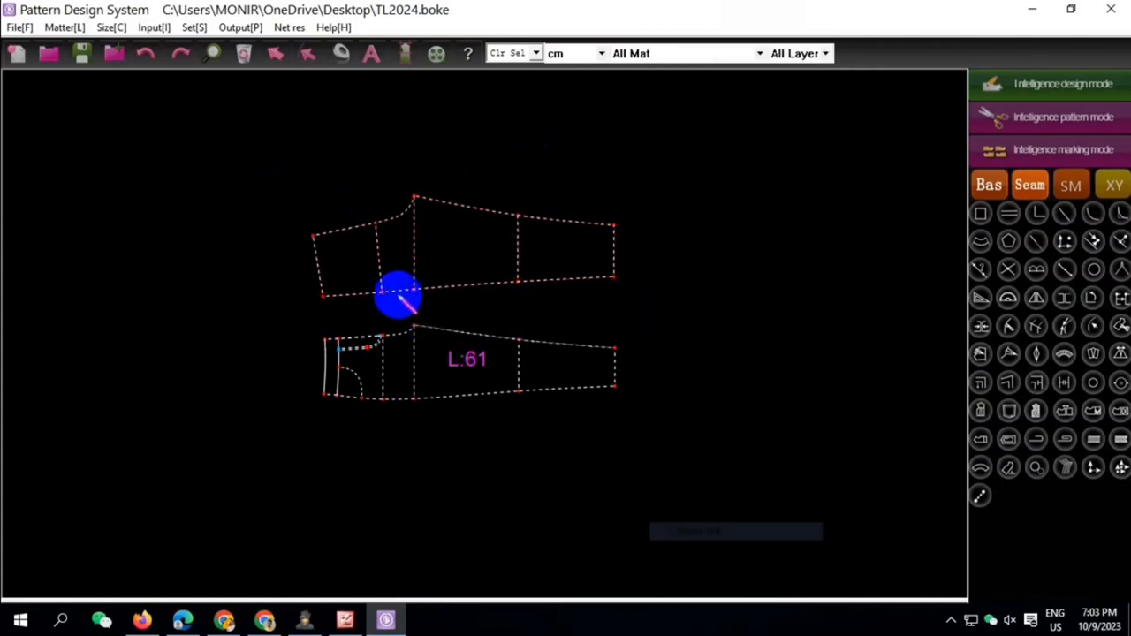
scroll(353, 287, up, 1)
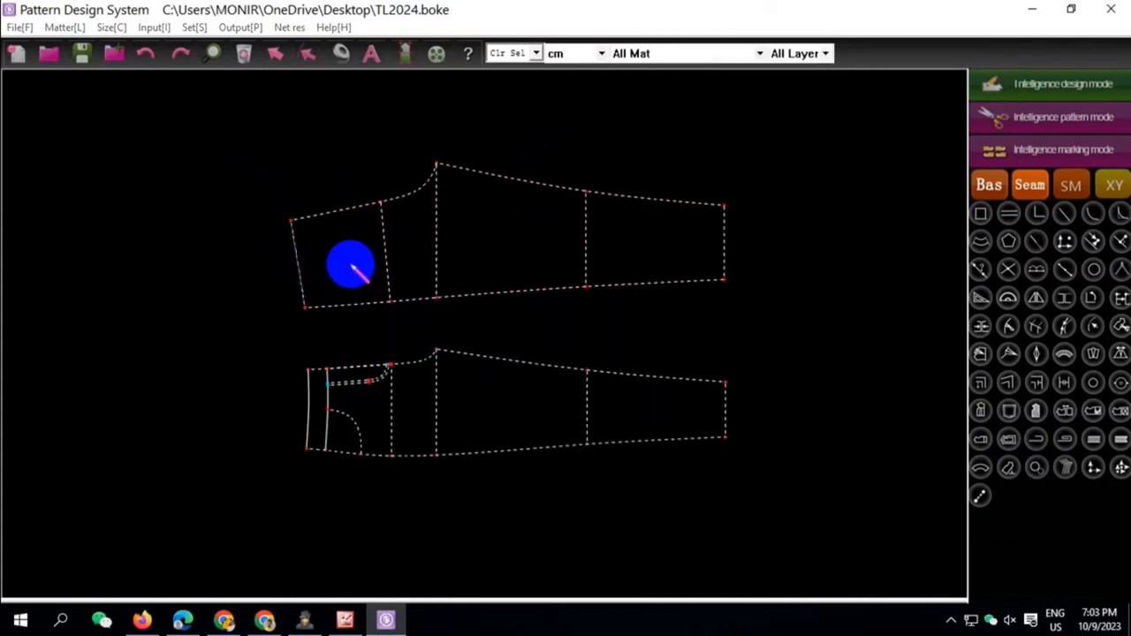
click(352, 260)
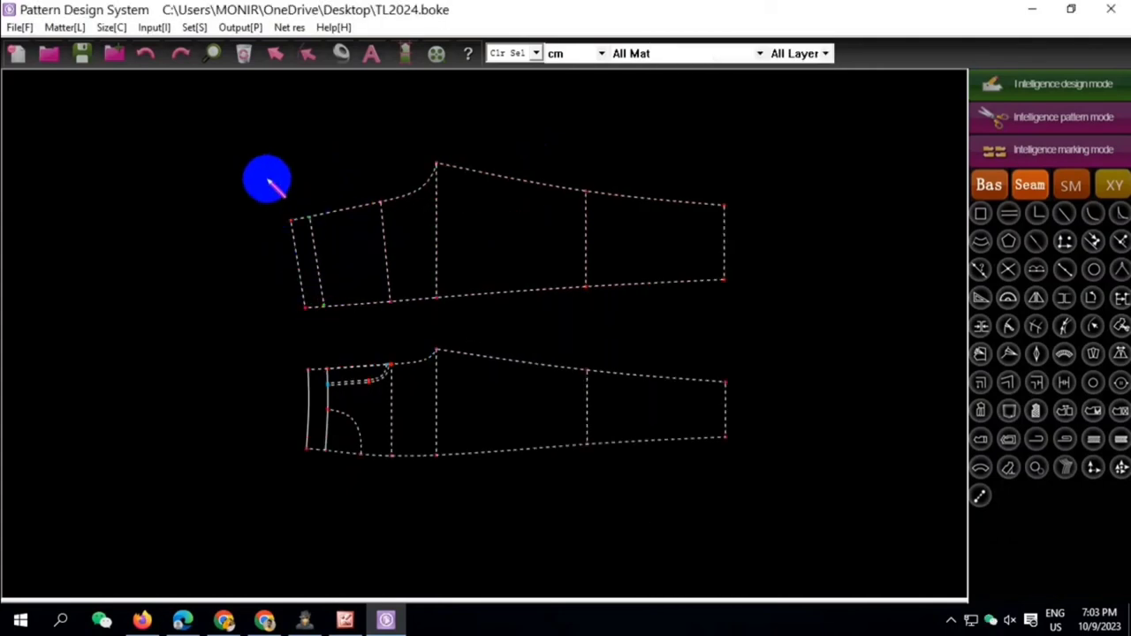
right_click(350, 309)
click(394, 531)
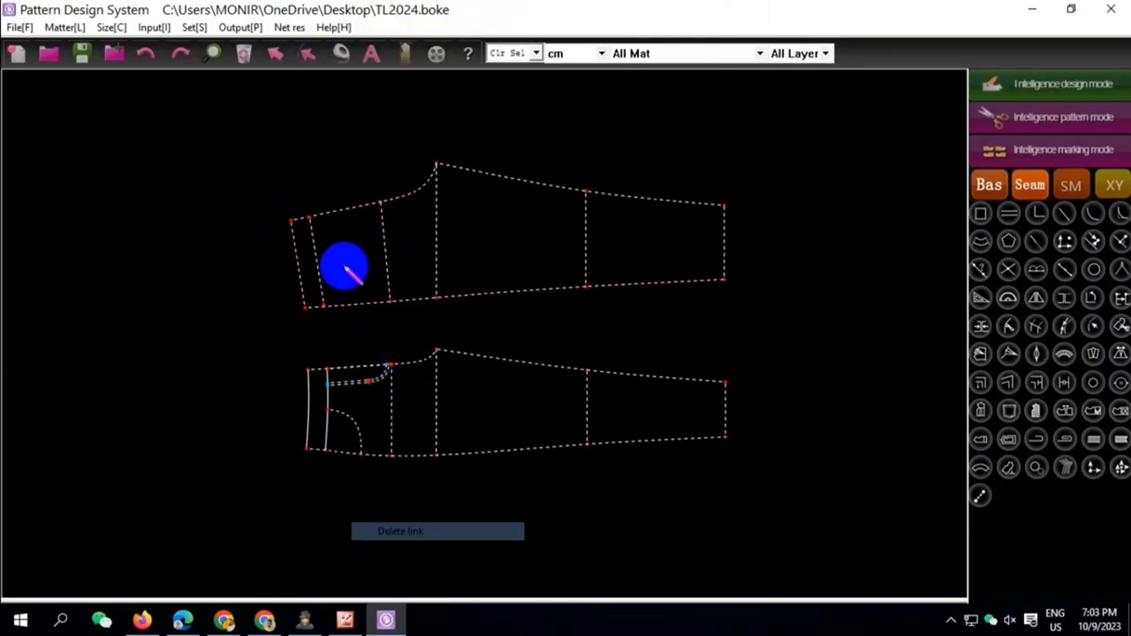
scroll(307, 221, up, 2)
Redraw the back piece's lower edge as a curve from the waistband corner to the hem corner
click(295, 221)
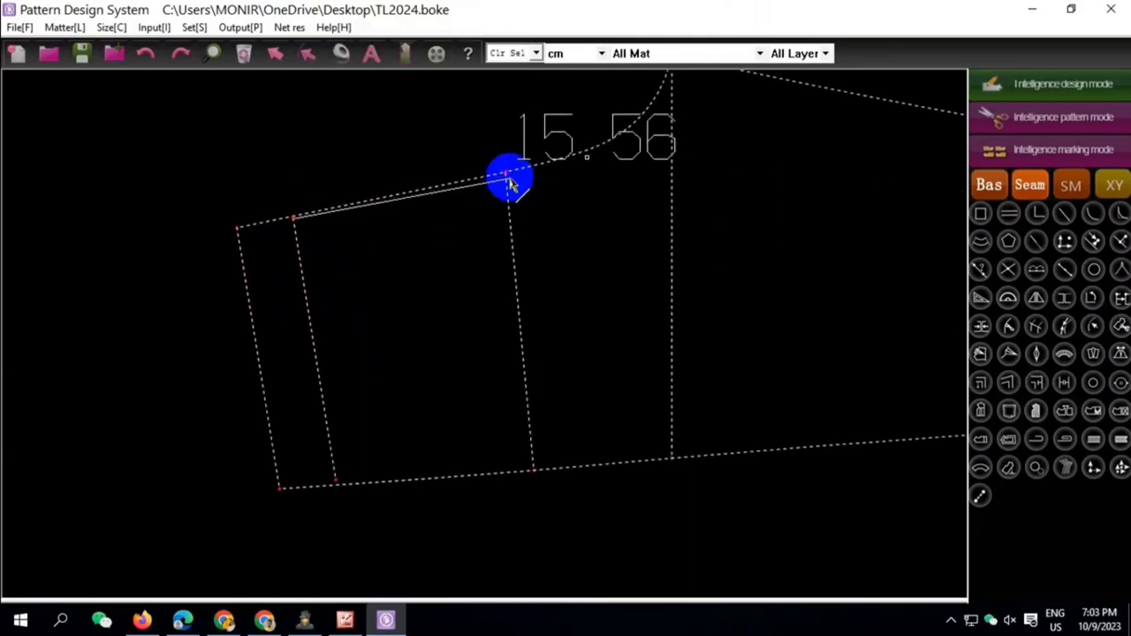
scroll(328, 318, down, 2)
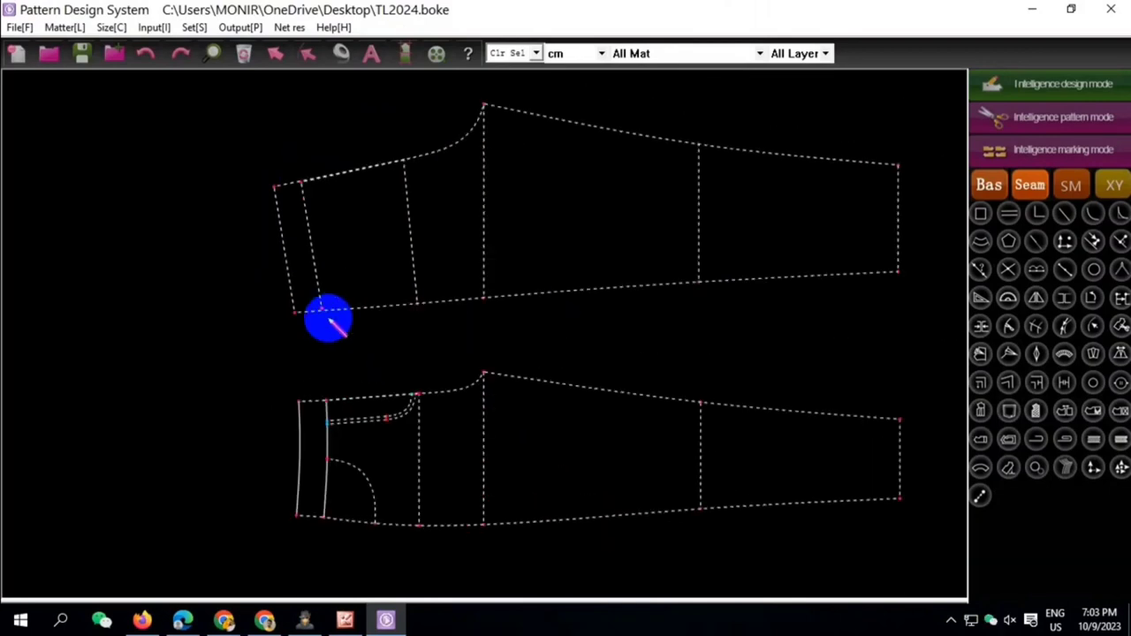
scroll(320, 303, up, 2)
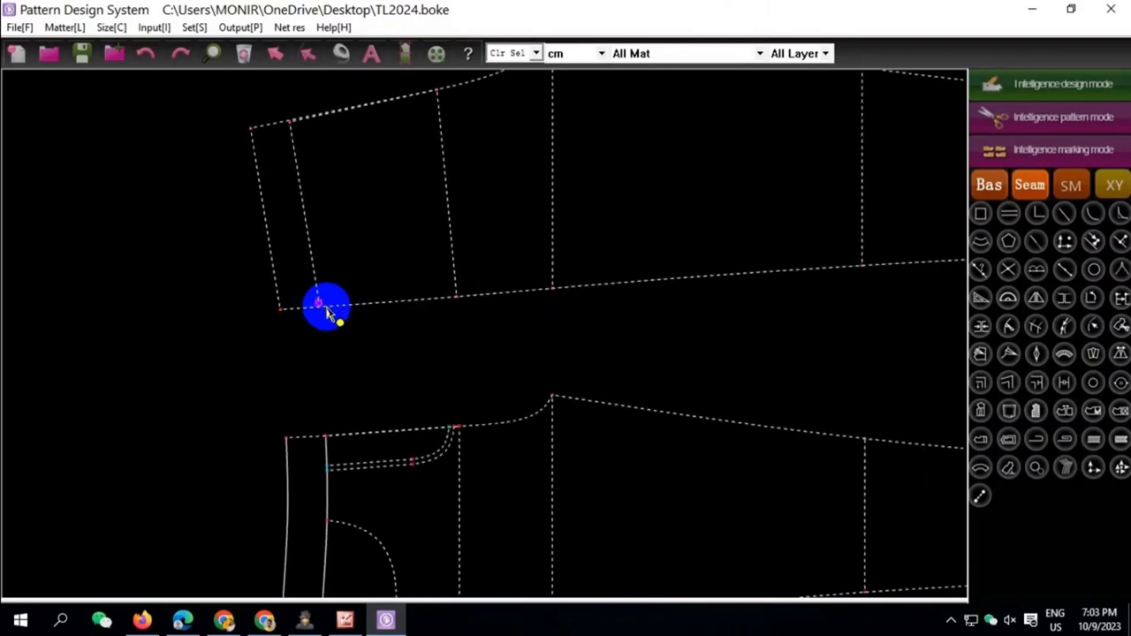
scroll(458, 303, up, 2)
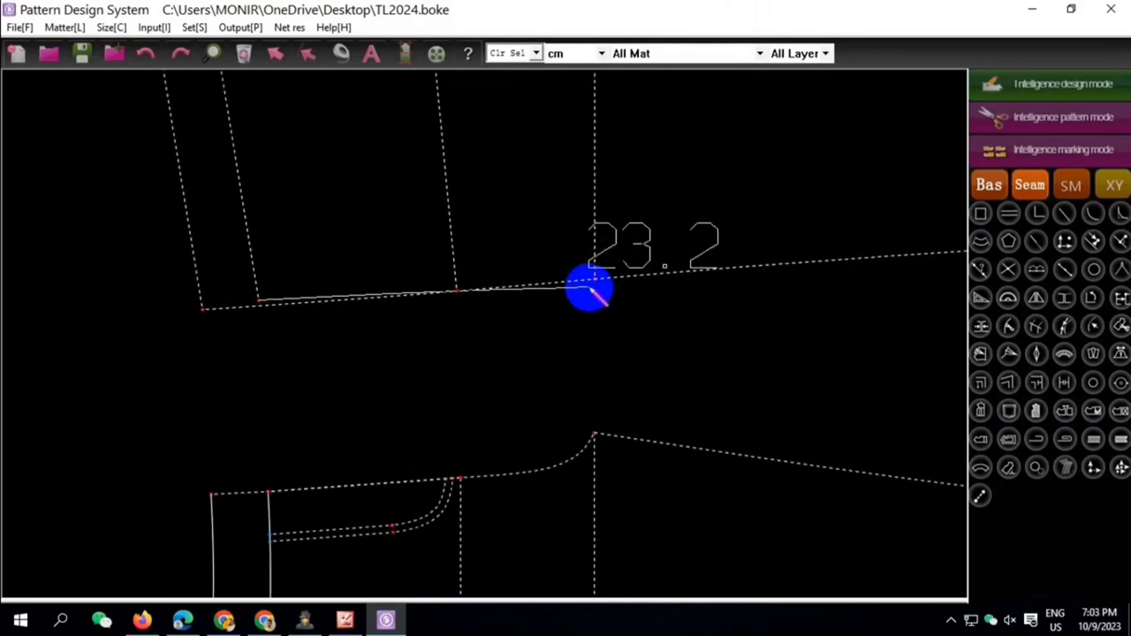
click(595, 286)
scroll(347, 277, down, 3)
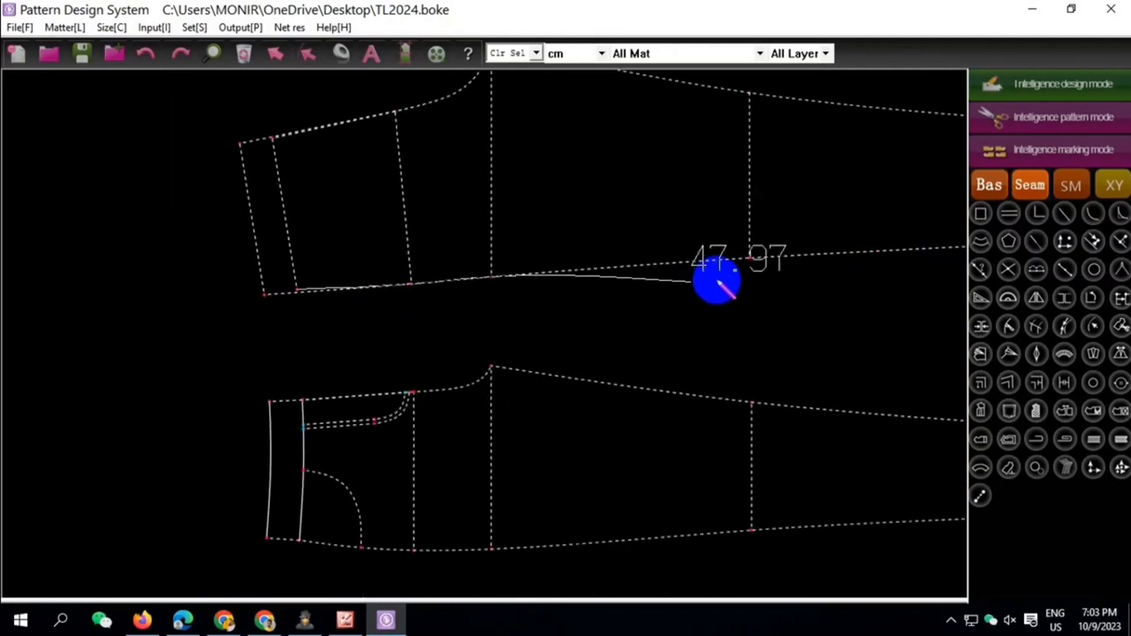
scroll(451, 245, down, 2)
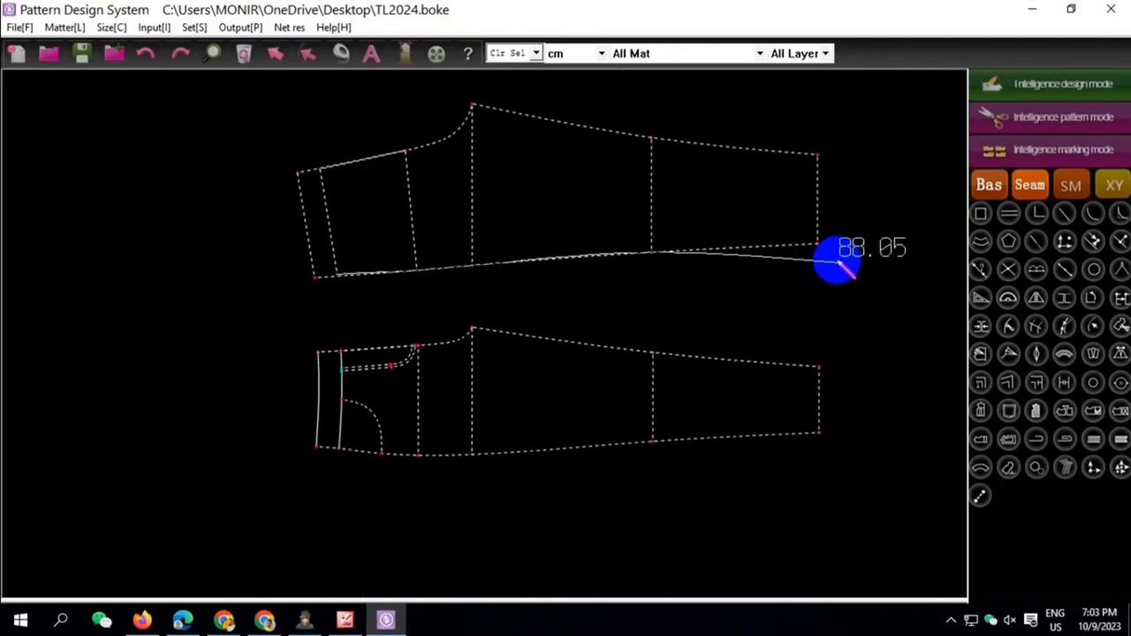
click(813, 245)
Draw short lines at the back piece's upper and lower waist corners
scroll(610, 230, up, 1)
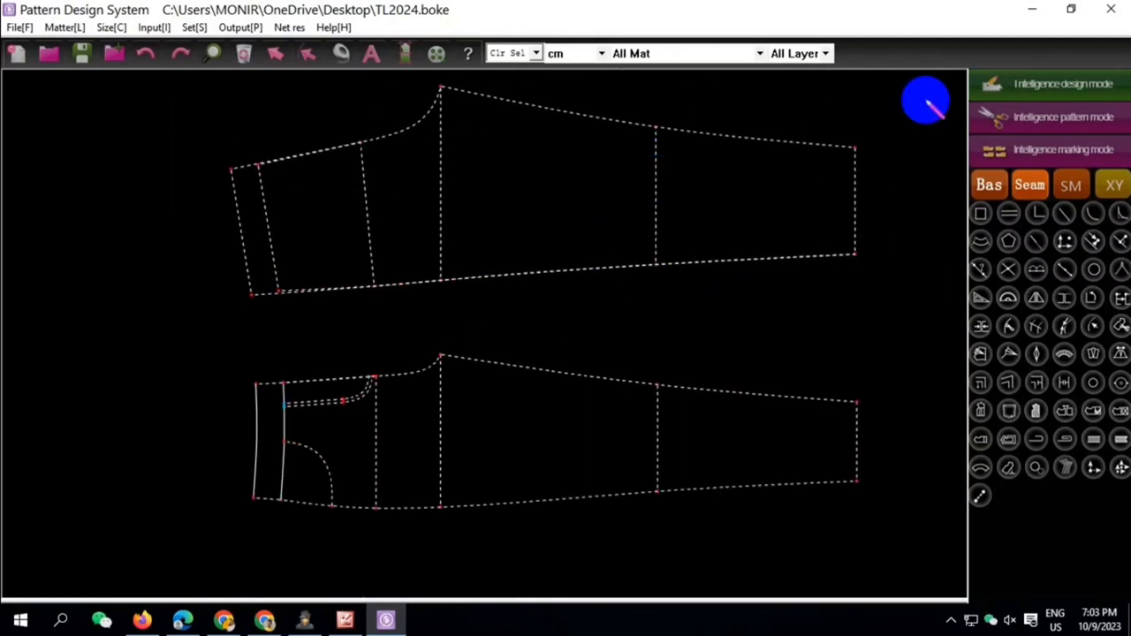
scroll(247, 172, up, 4)
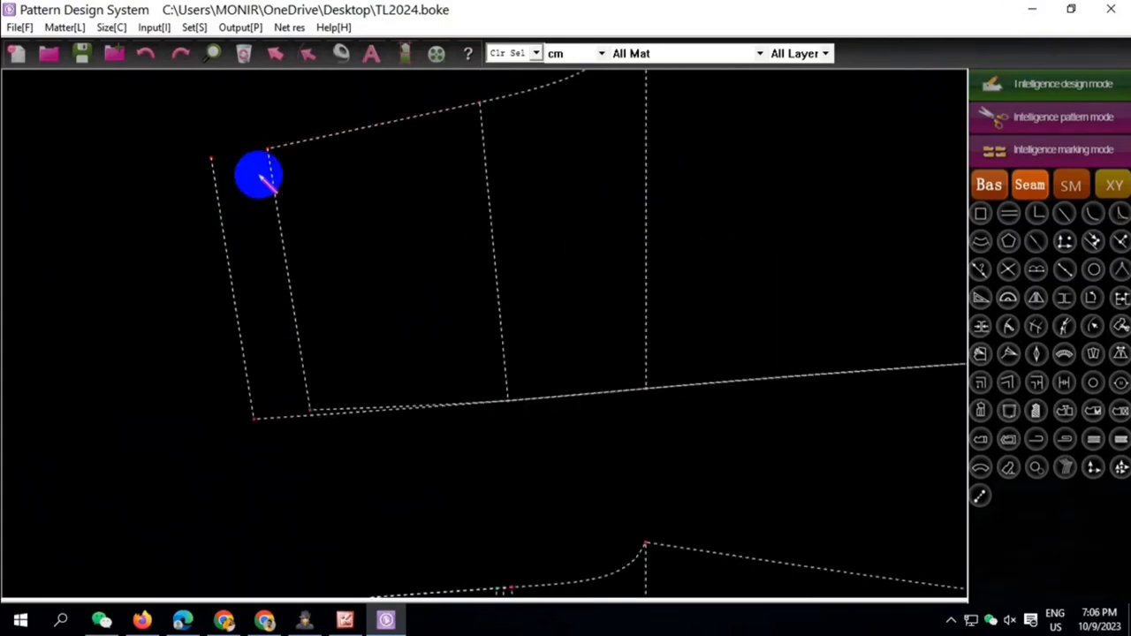
click(266, 150)
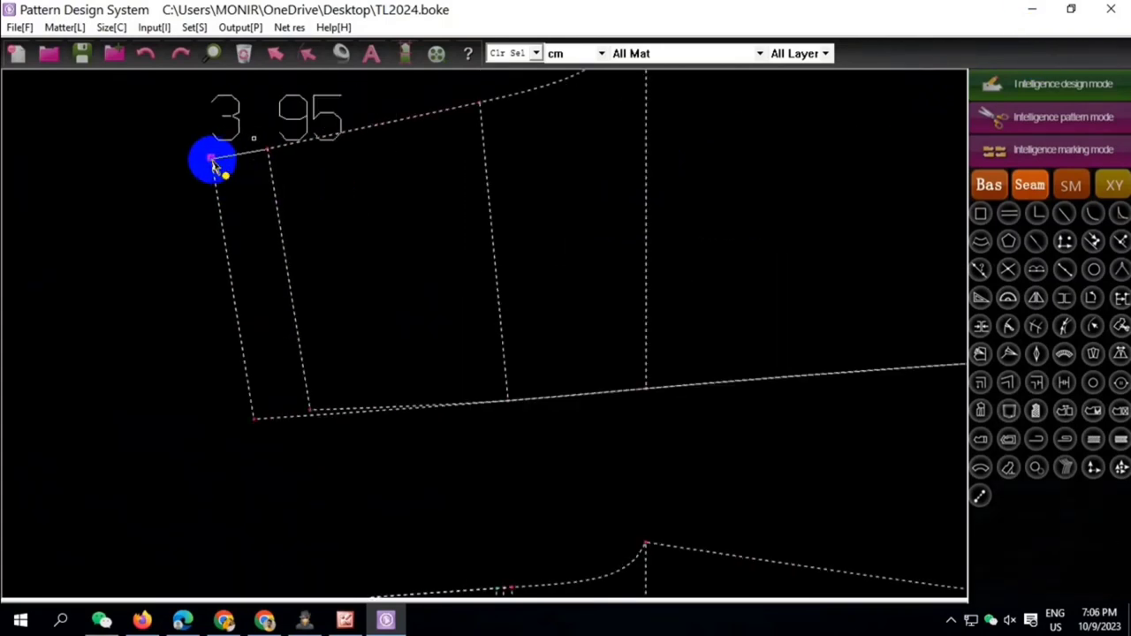
scroll(212, 159, down, 4)
click(230, 188)
scroll(279, 252, up, 2)
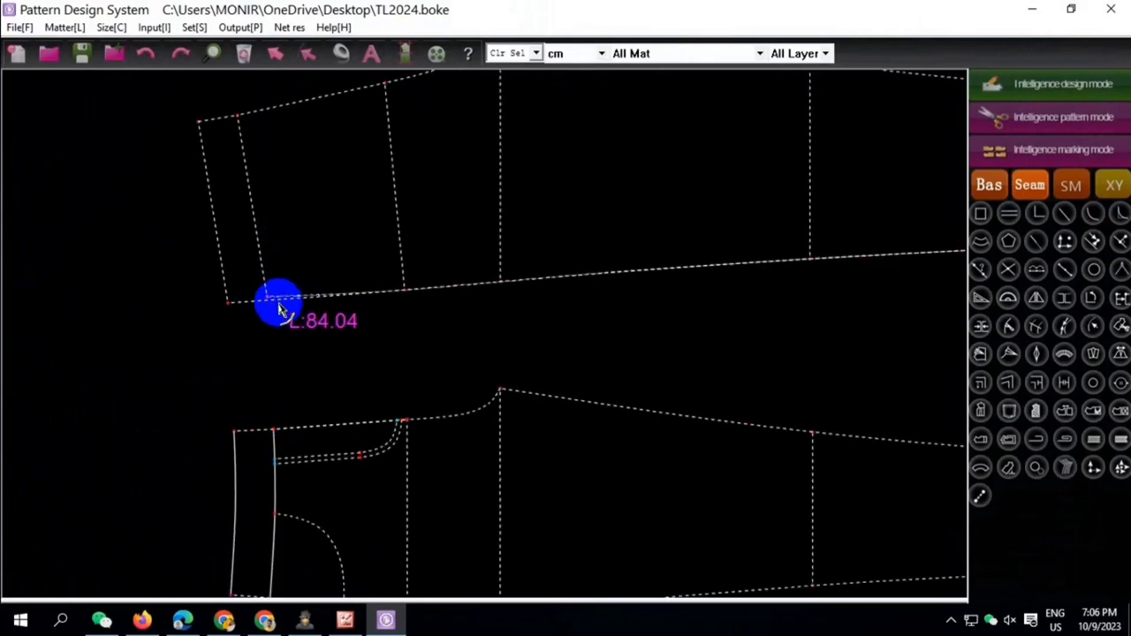
scroll(278, 298, up, 2)
drag(265, 291, 210, 302)
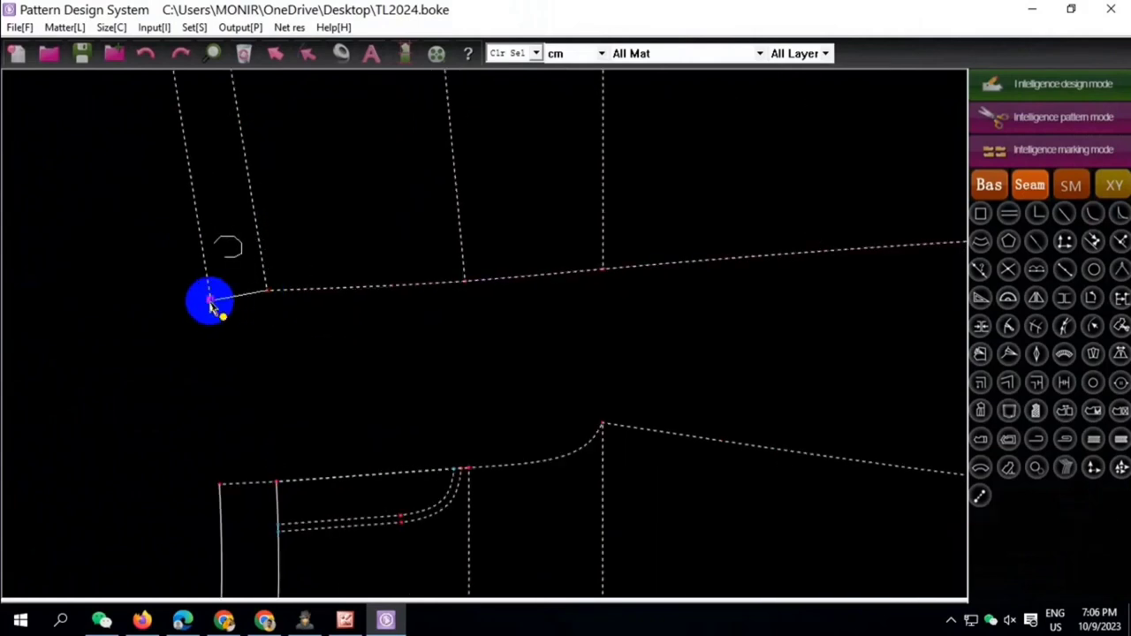
scroll(209, 300, down, 2)
scroll(411, 330, down, 2)
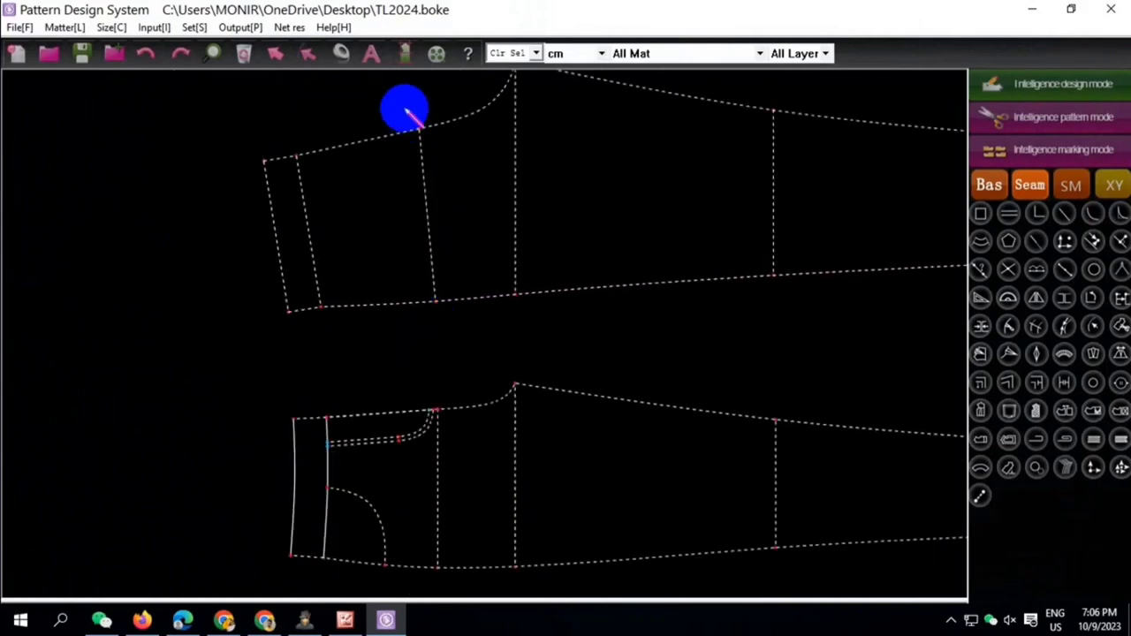
click(404, 107)
Move the selected back waist points by an offset of 0.1
right_click(448, 303)
click(530, 95)
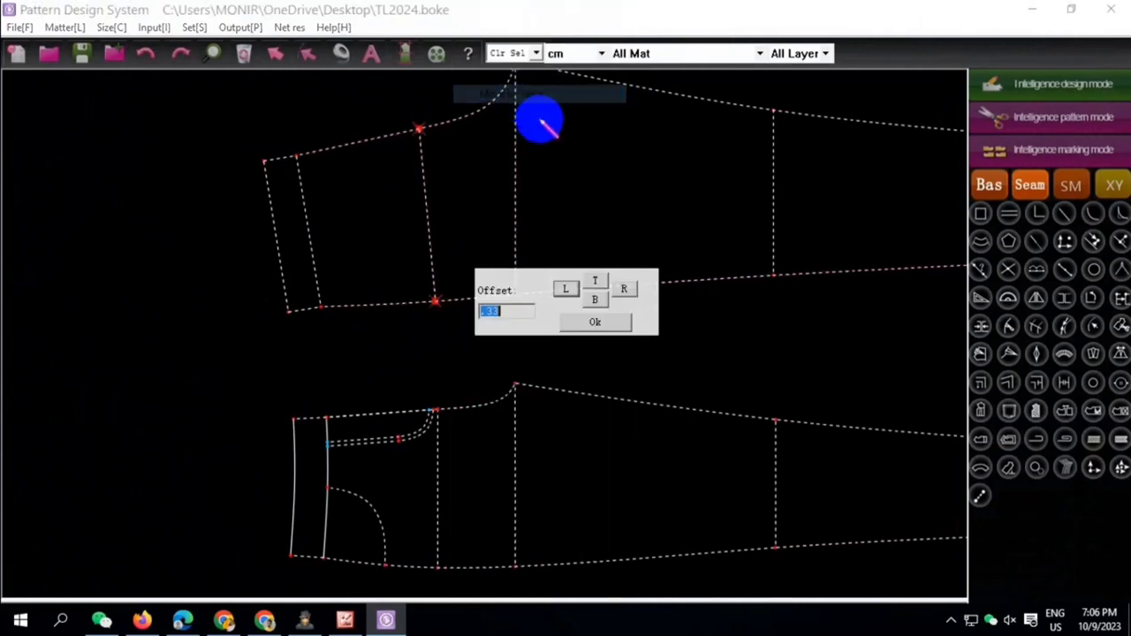
text(.1)
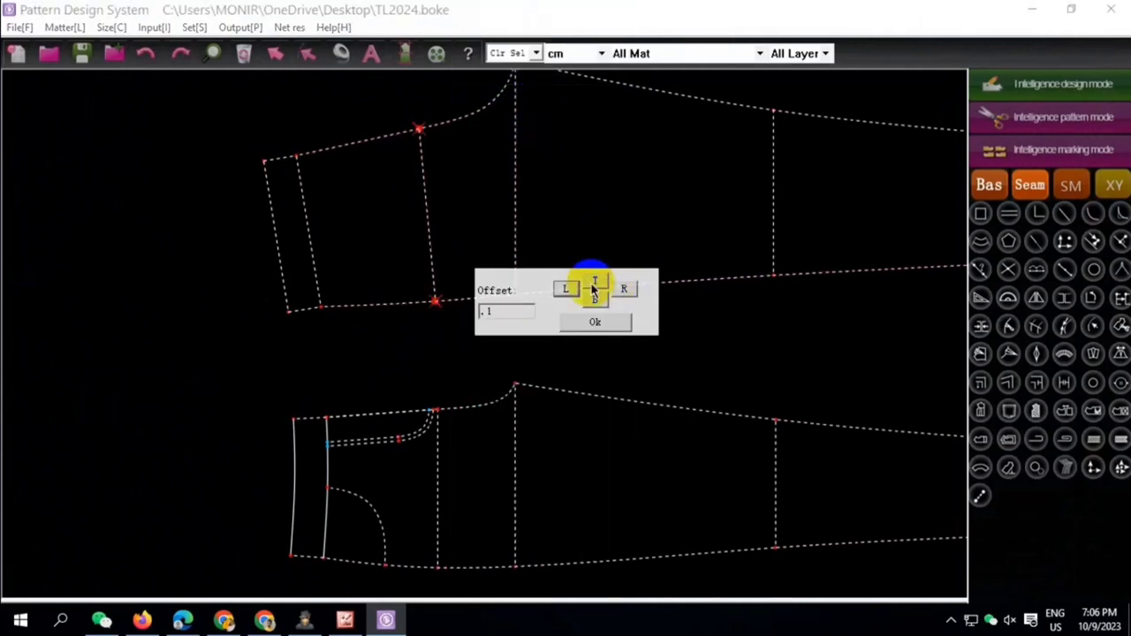
key(Return)
scroll(510, 354, down, 3)
scroll(497, 355, up, 1)
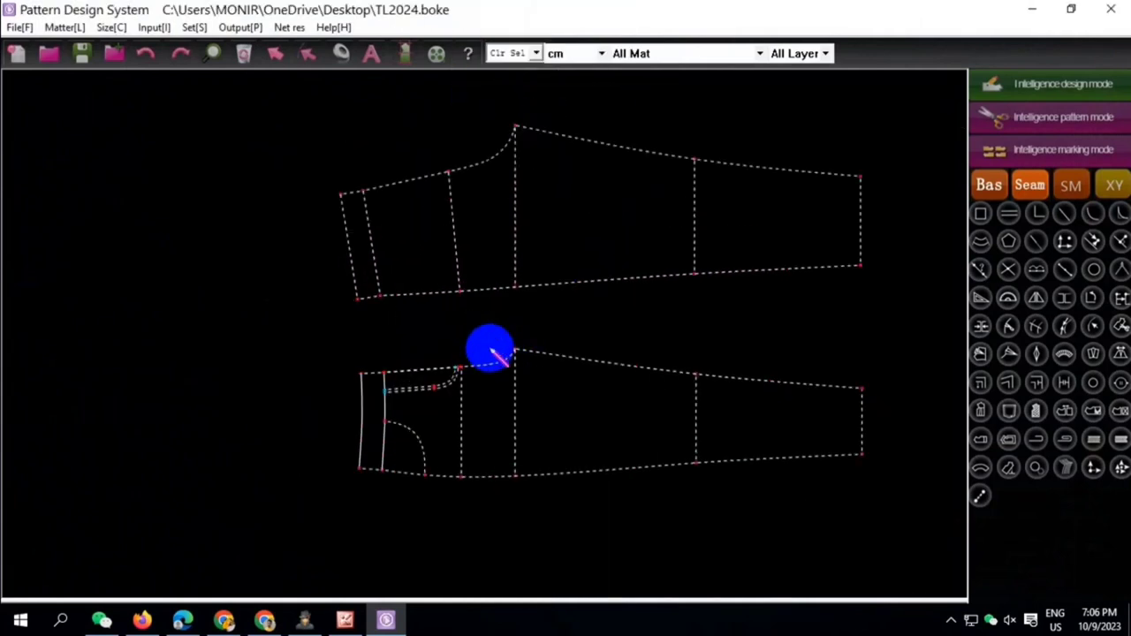
scroll(492, 350, up, 1)
scroll(404, 328, down, 1)
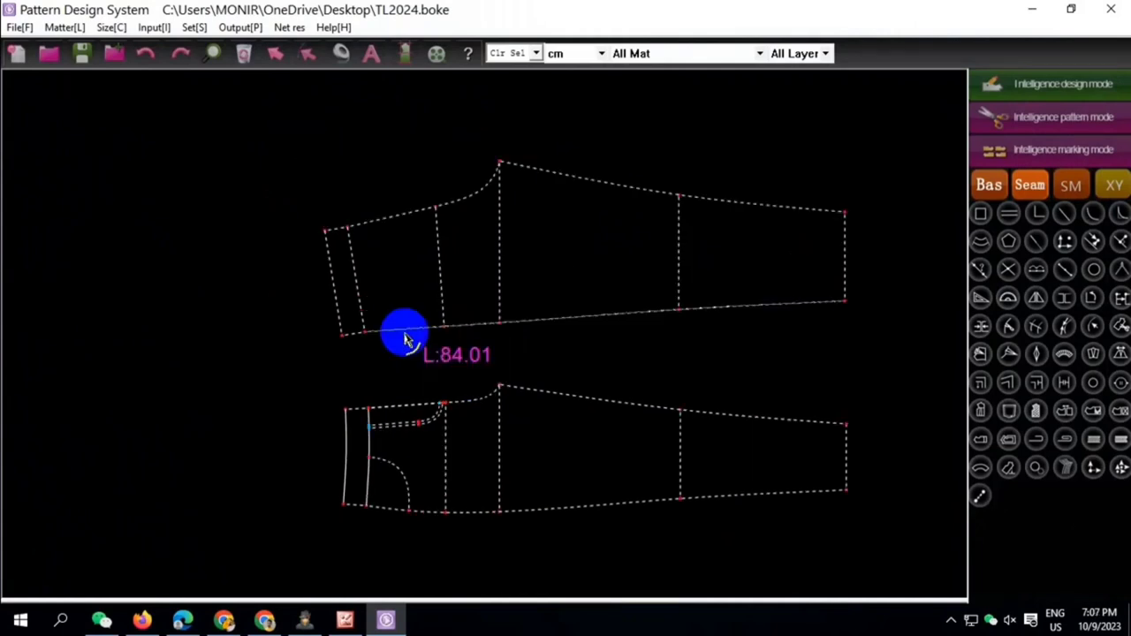
scroll(361, 258, down, 1)
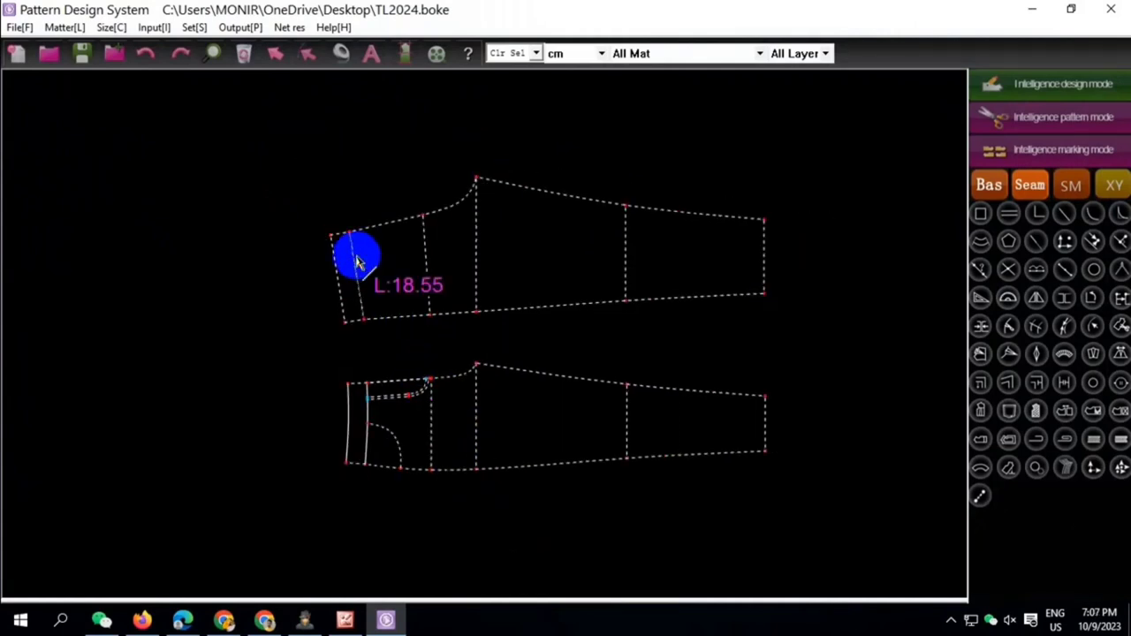
scroll(357, 269, up, 2)
Lower the two upper waist corner points by 0.05
drag(273, 179, 371, 240)
right_click(371, 239)
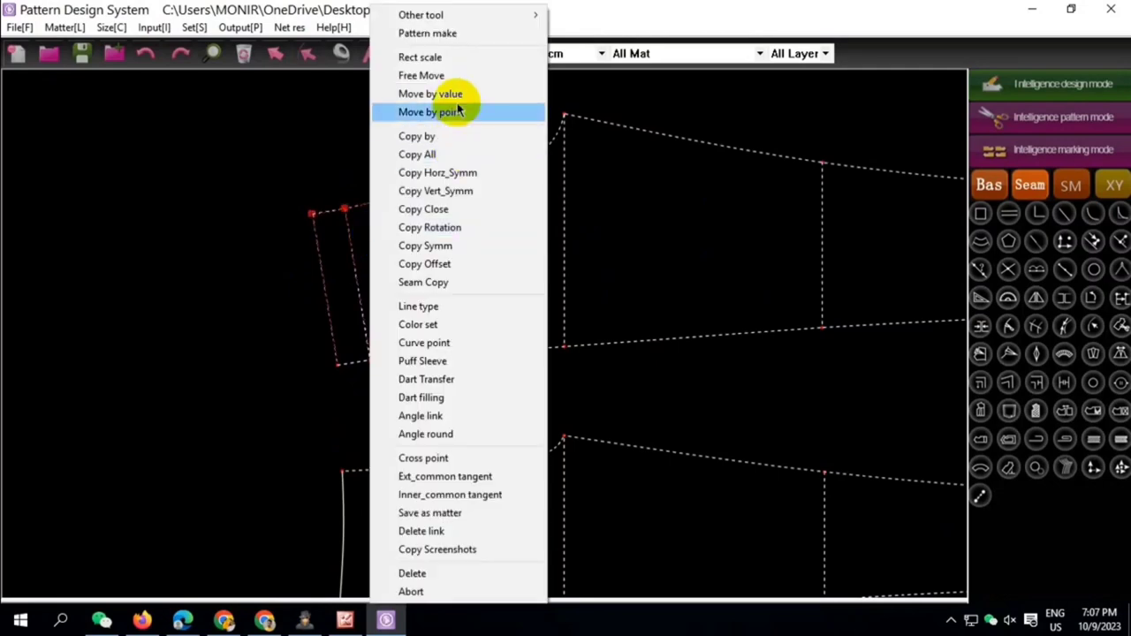
click(460, 94)
text(.05)
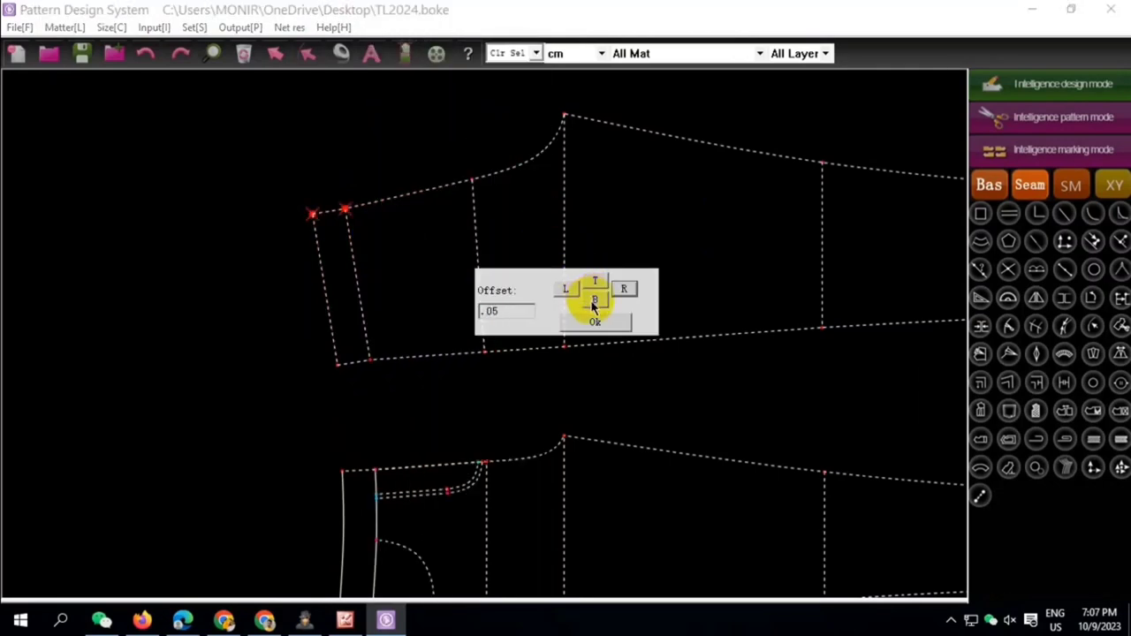
click(594, 305)
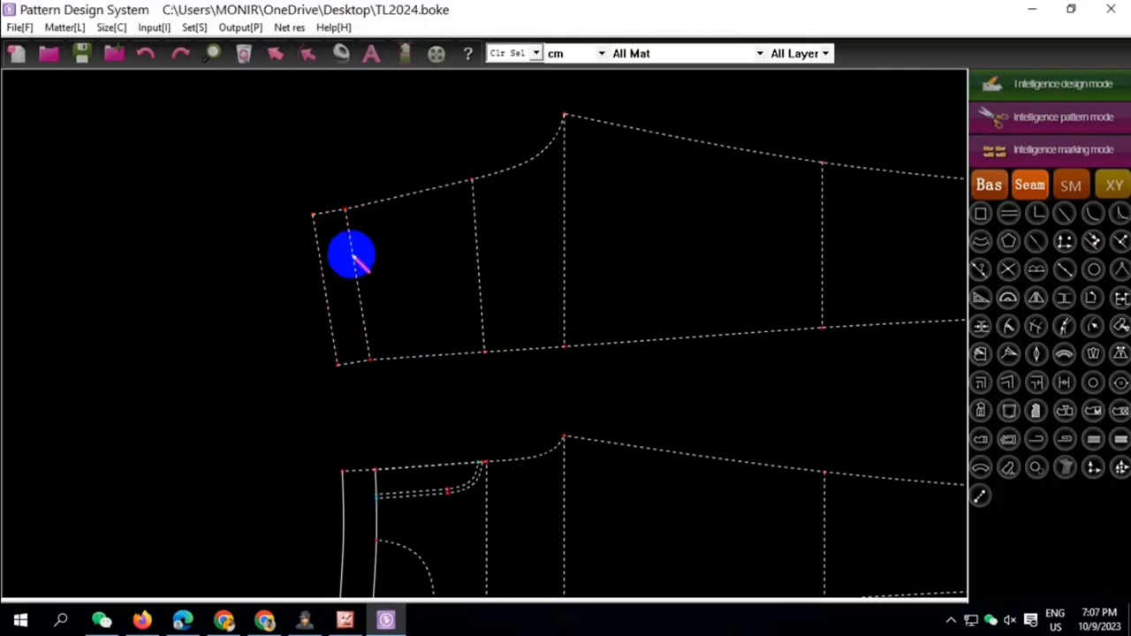
Measure the three back waist segments with the Measure tool
click(341, 55)
click(462, 182)
click(483, 176)
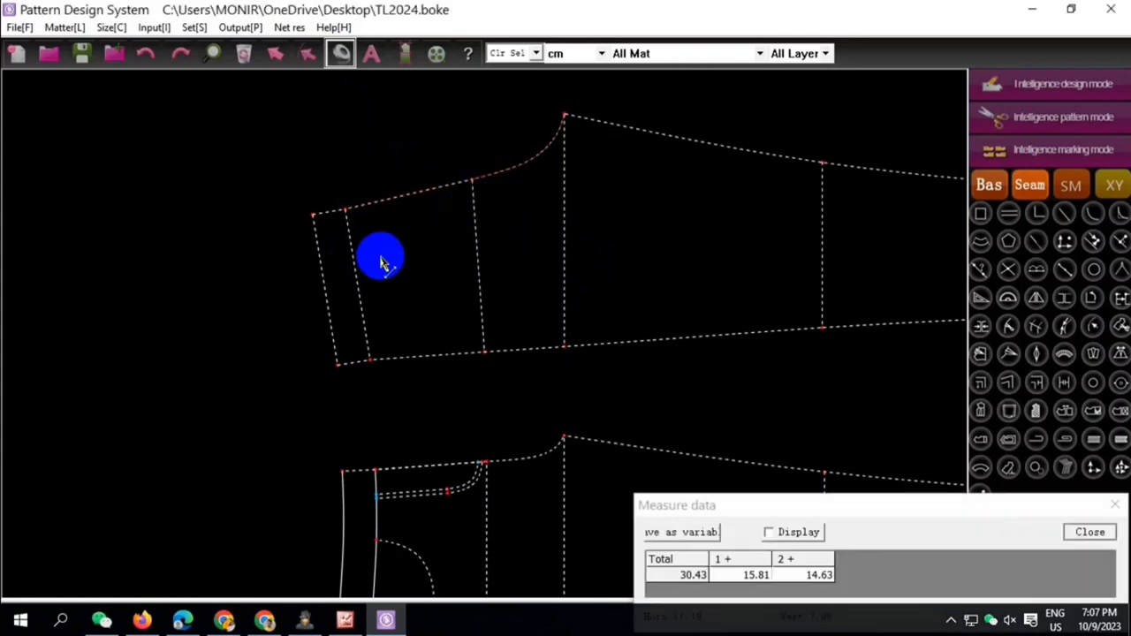
click(334, 212)
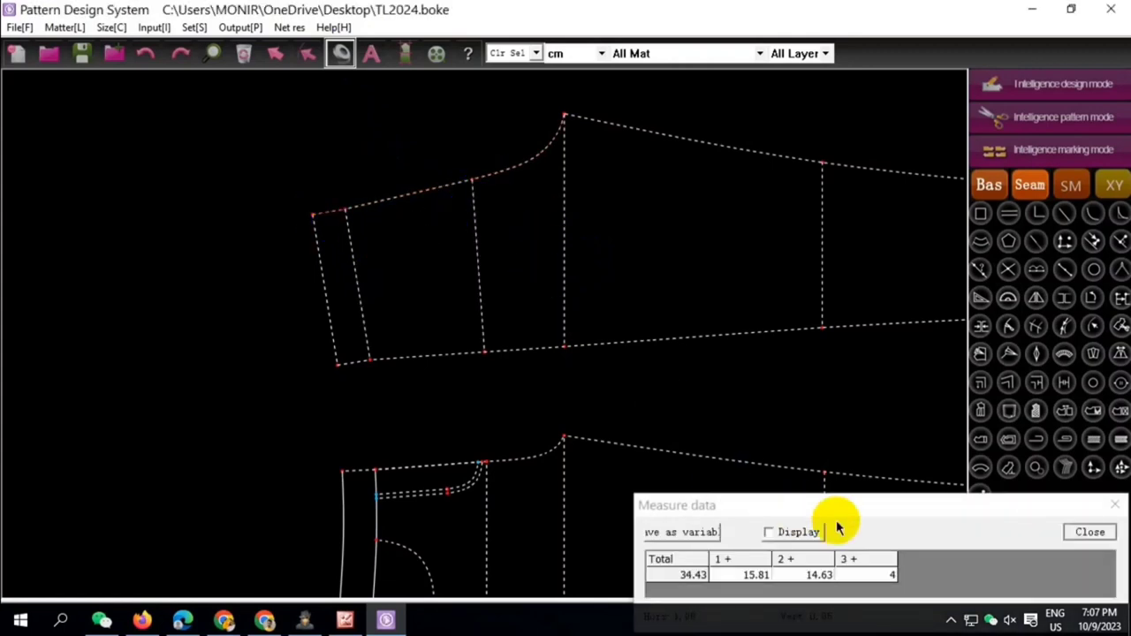
click(1114, 508)
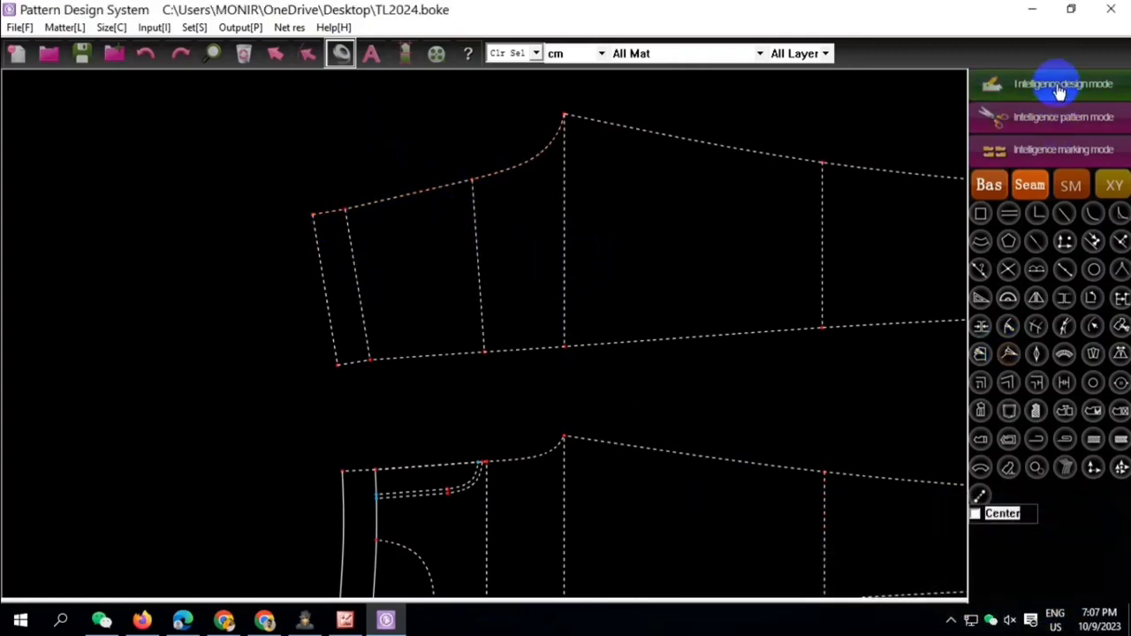
Shift the two upper waist corner points by 0.07
drag(280, 187, 366, 233)
right_click(380, 231)
click(460, 93)
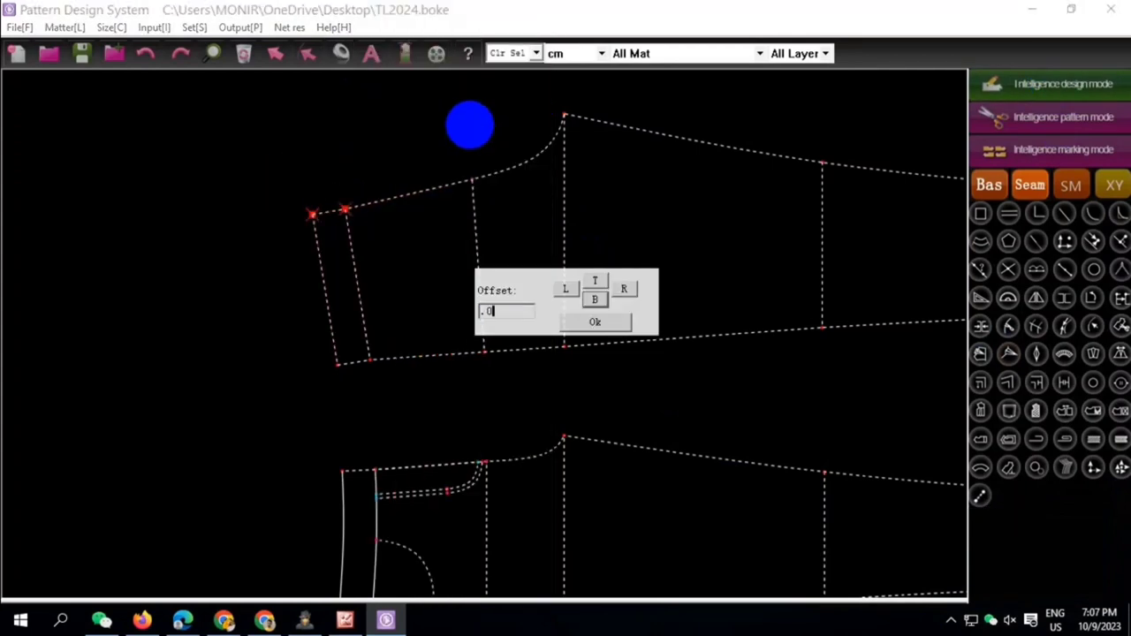
text(7)
click(559, 296)
Re-measure the back waist segments to confirm the waist now measures 30.5
click(341, 53)
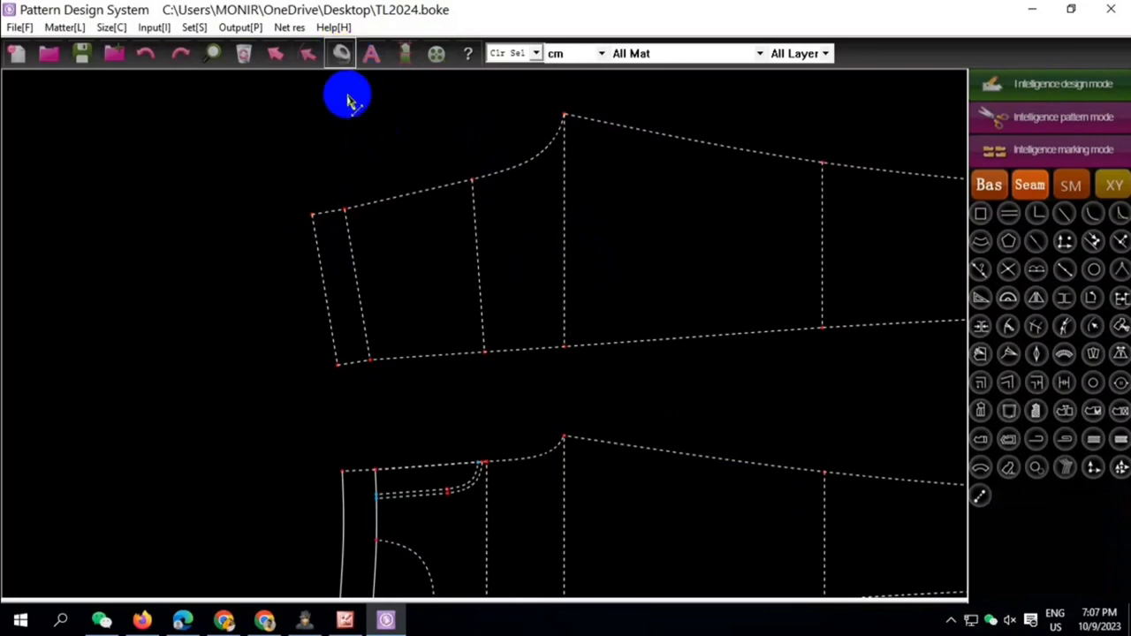
click(424, 190)
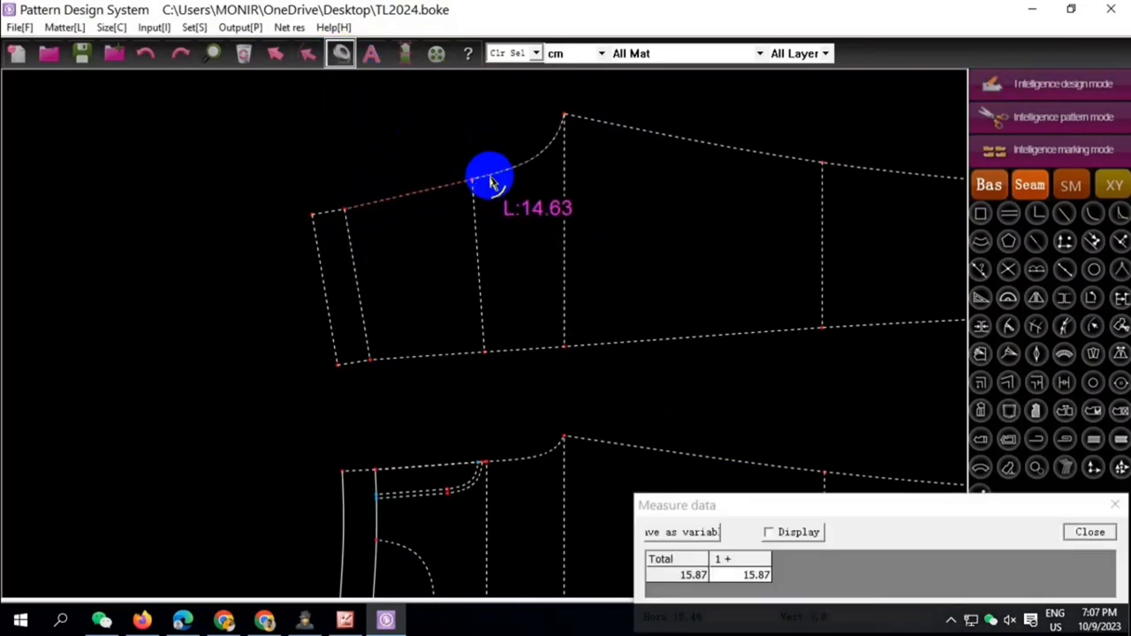
click(486, 177)
click(1113, 505)
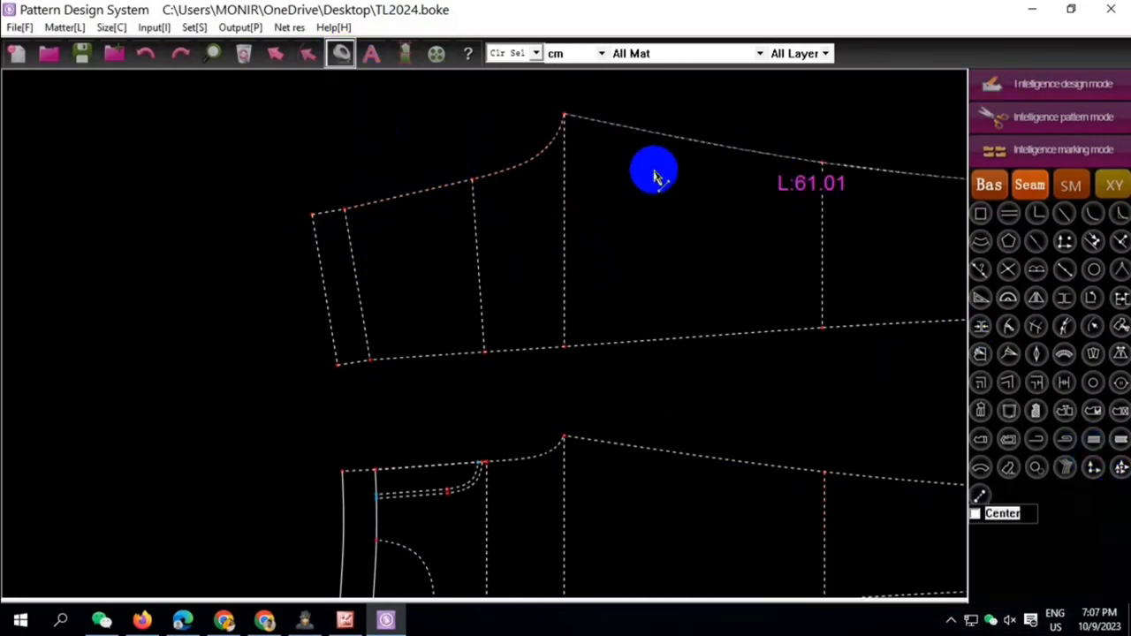
key(Escape)
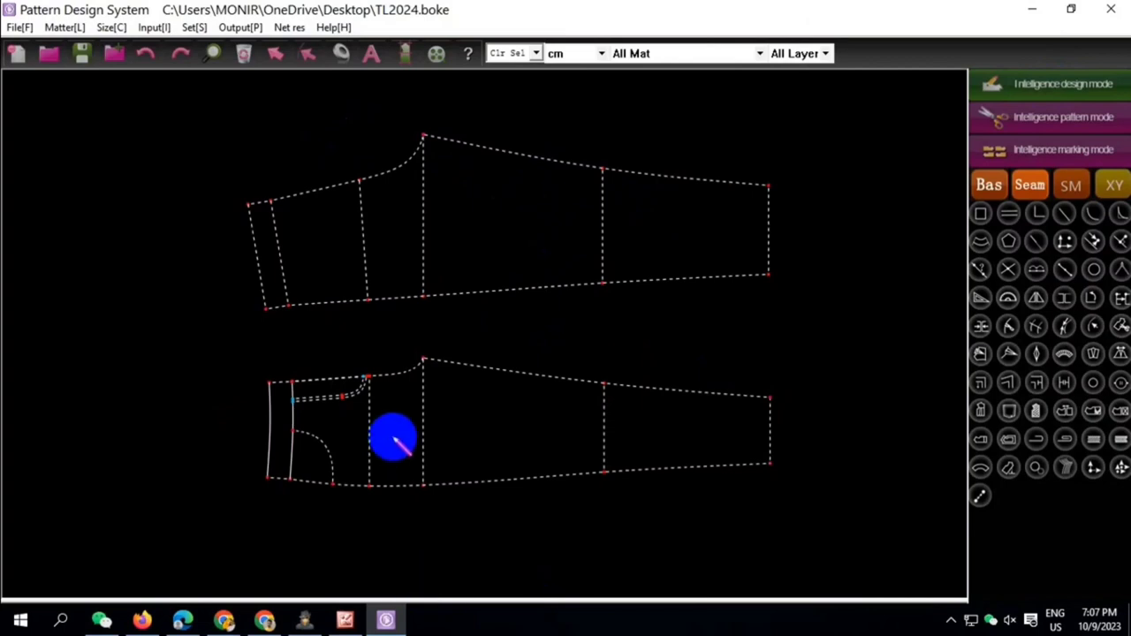
Draw a line across the upper piece between points on its upper and lower edges
click(289, 201)
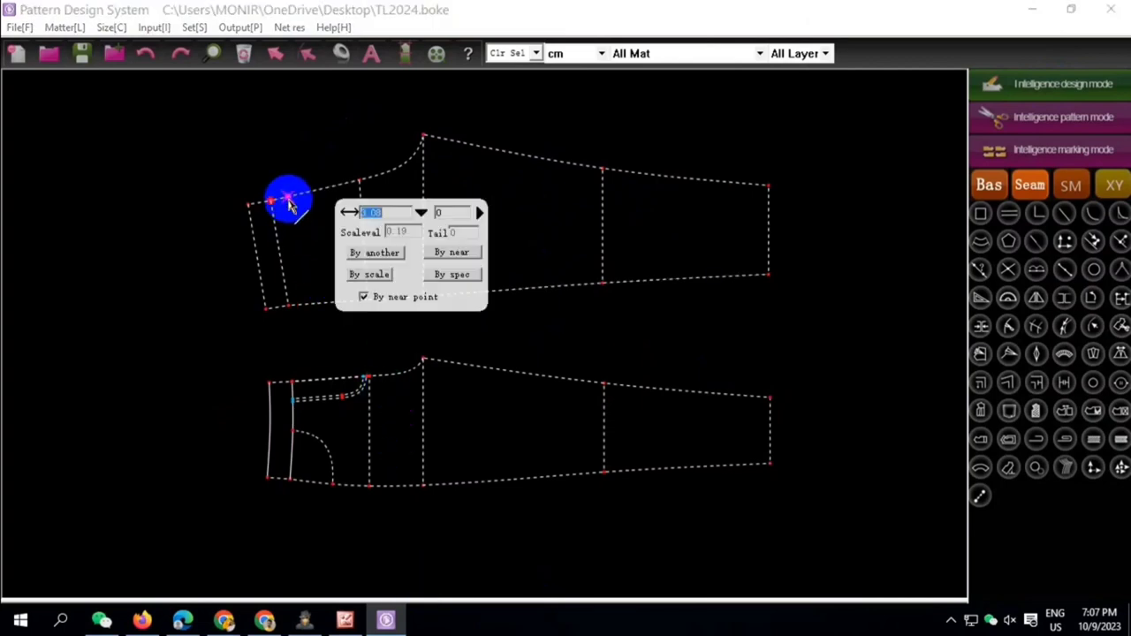
key(Return)
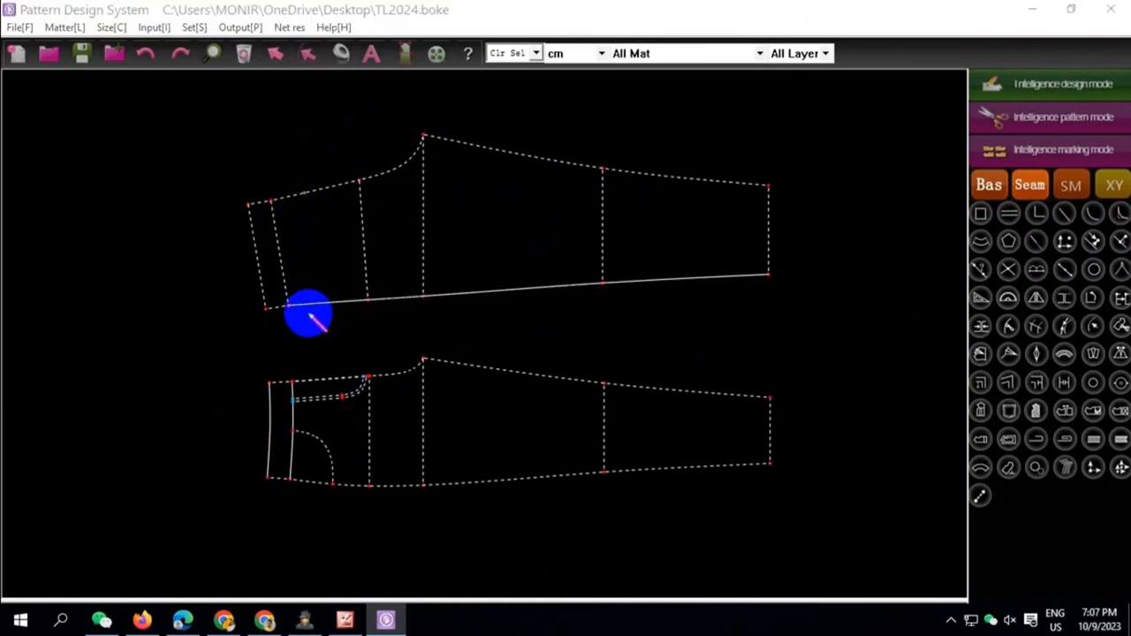
click(308, 307)
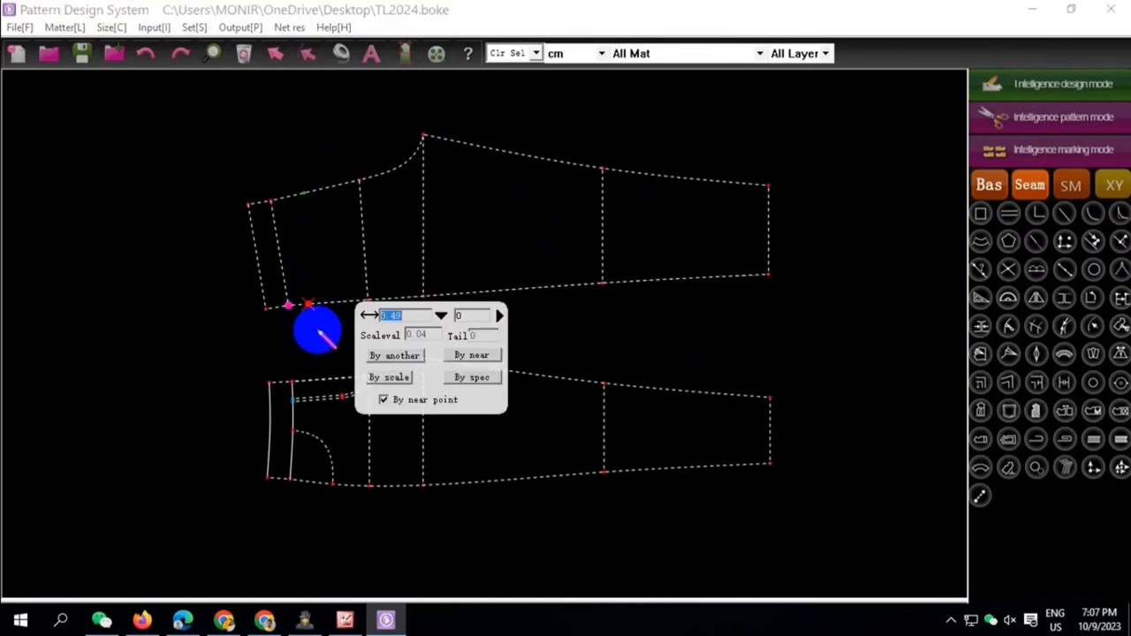
text(4)
key(Return)
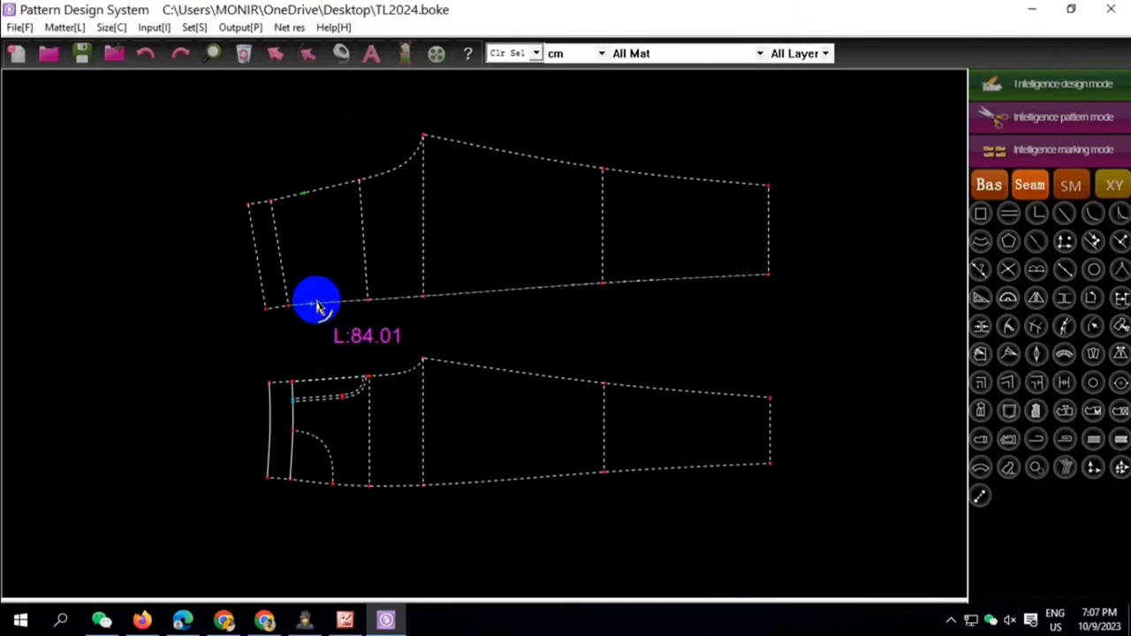
drag(313, 308, 299, 198)
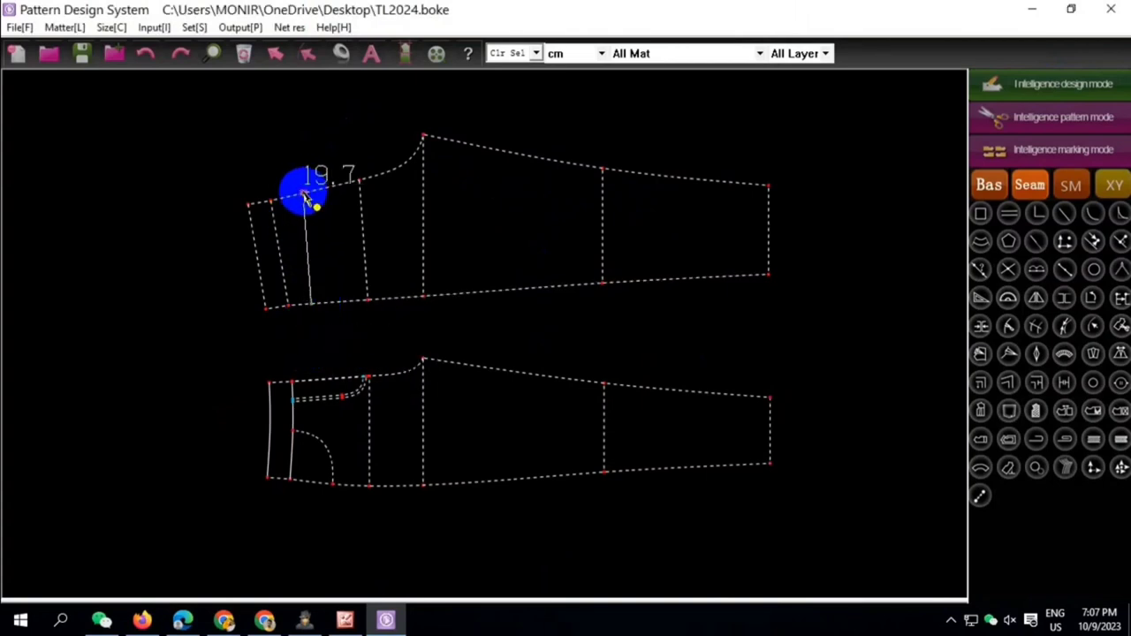
Rejoin the upper piece into one outline and mark a point on the lower piece
drag(155, 165, 383, 328)
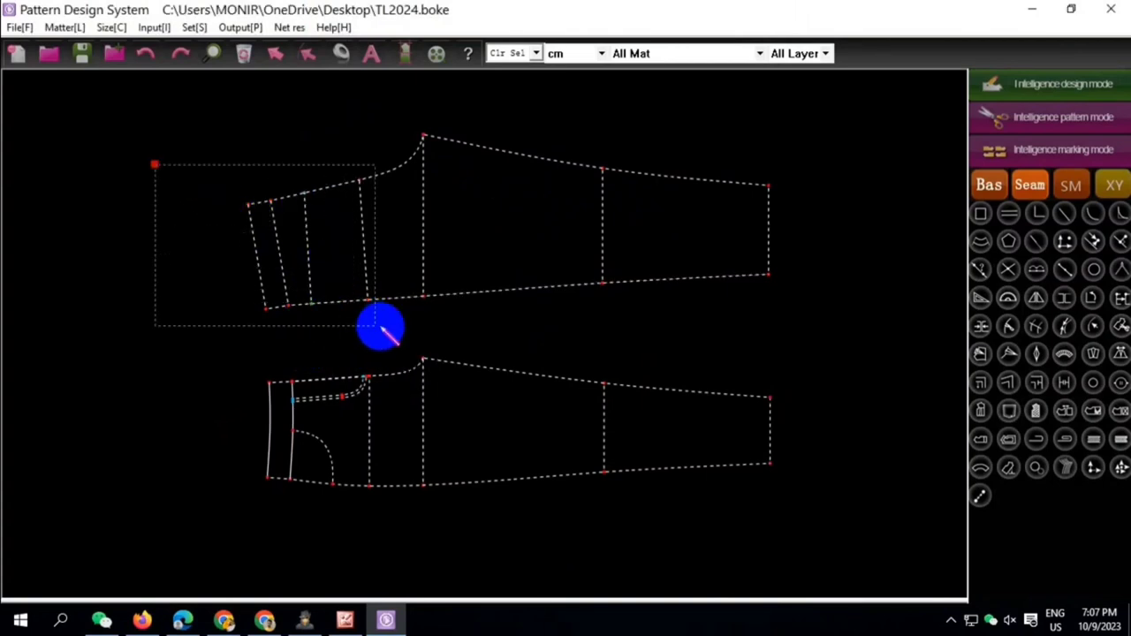
right_click(386, 331)
click(447, 530)
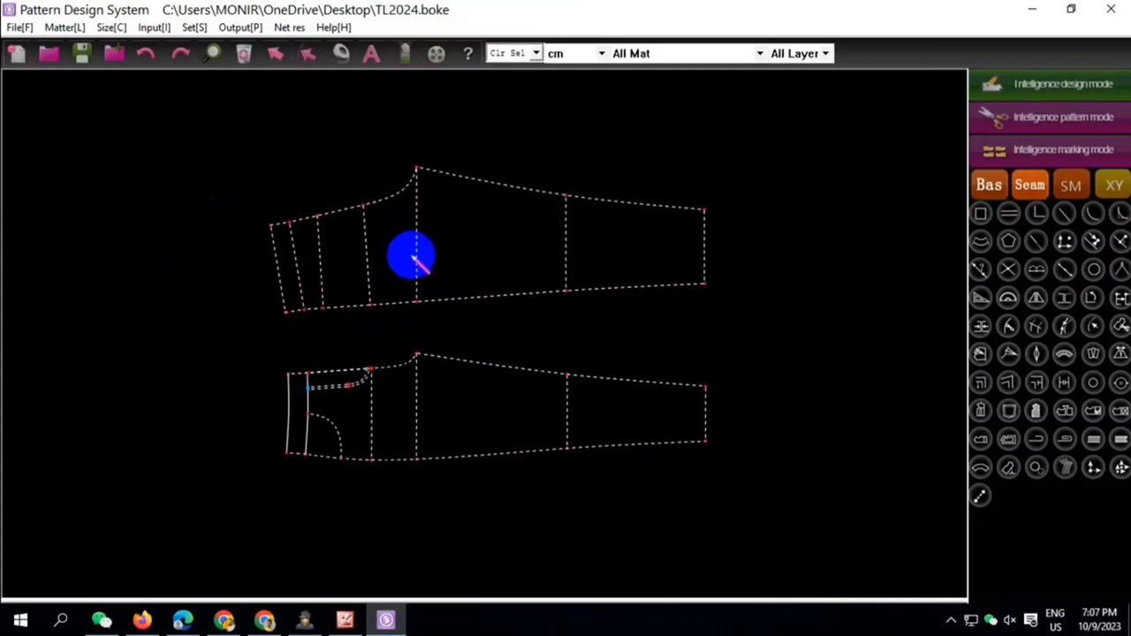
scroll(414, 262, up, 1)
scroll(389, 283, down, 1)
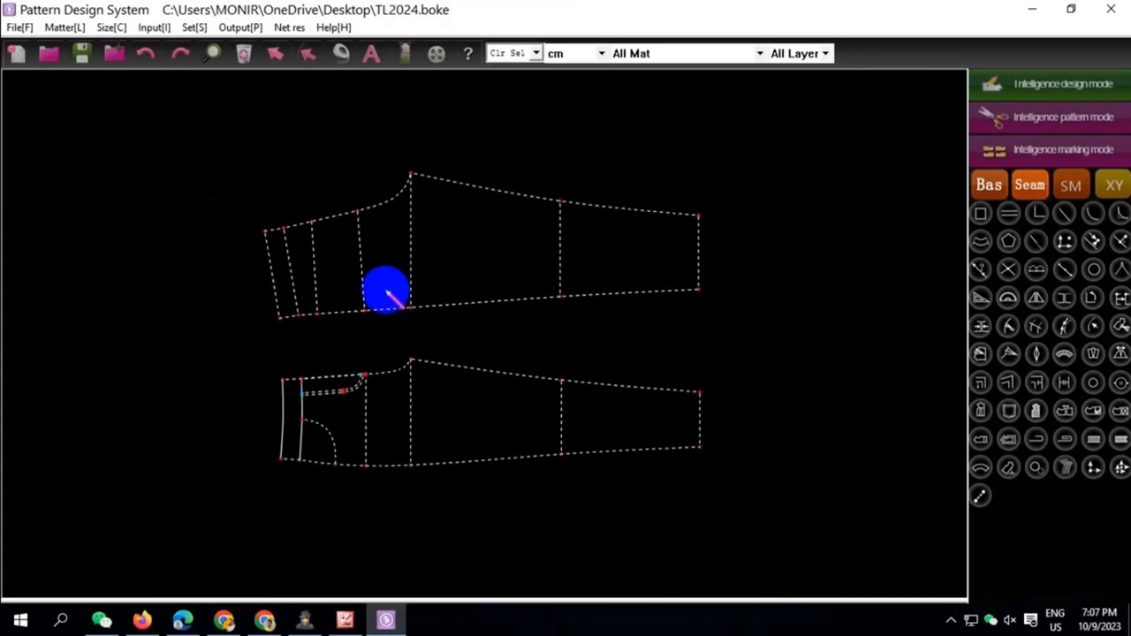
scroll(386, 287, down, 1)
scroll(397, 274, down, 2)
click(430, 404)
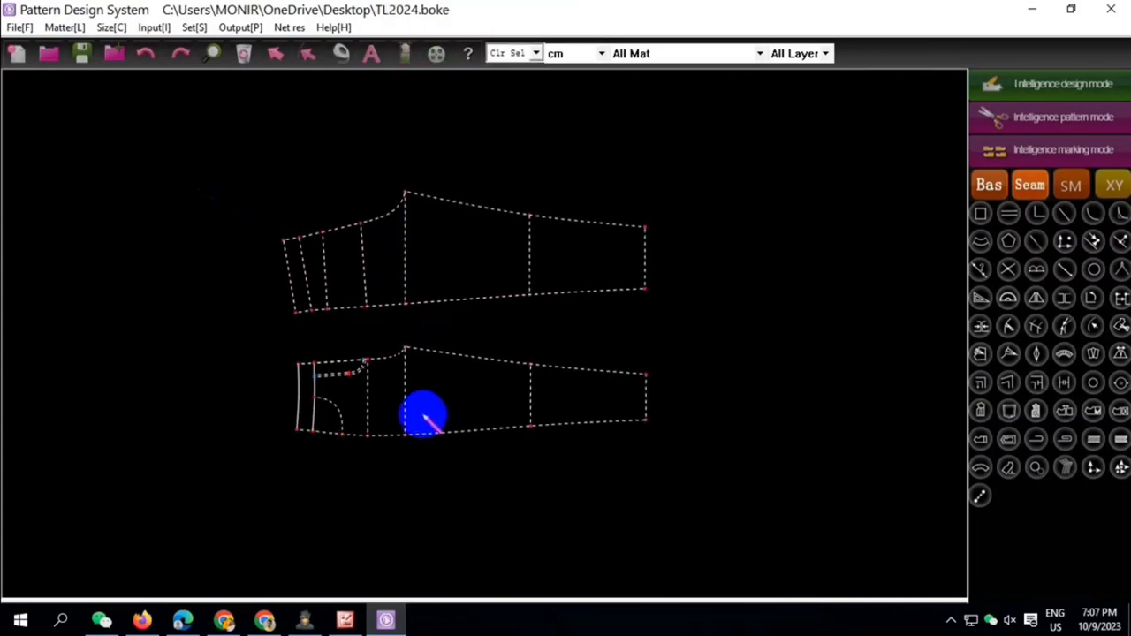
click(304, 621)
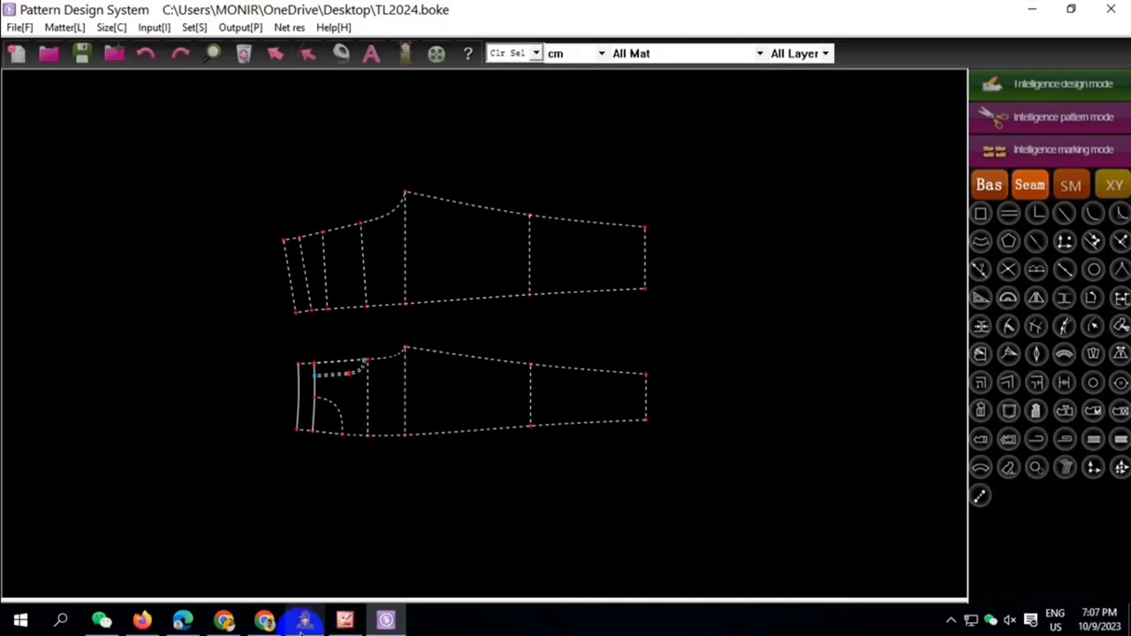
click(345, 621)
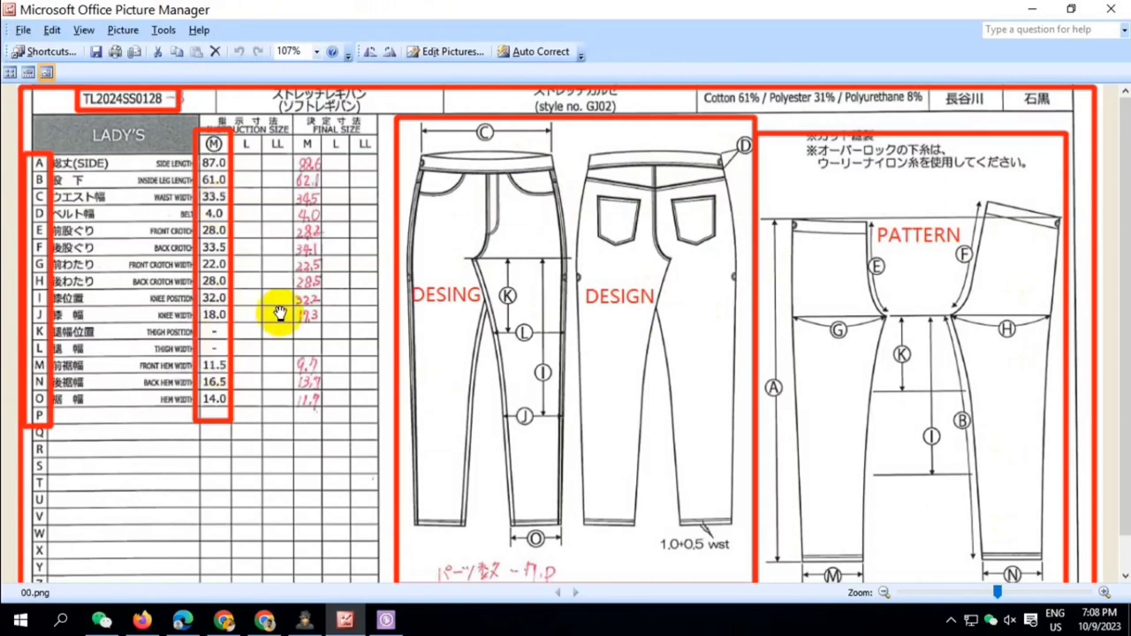
Draw a 14 by 13 cm pocket rectangle above the upper leggings piece
click(385, 619)
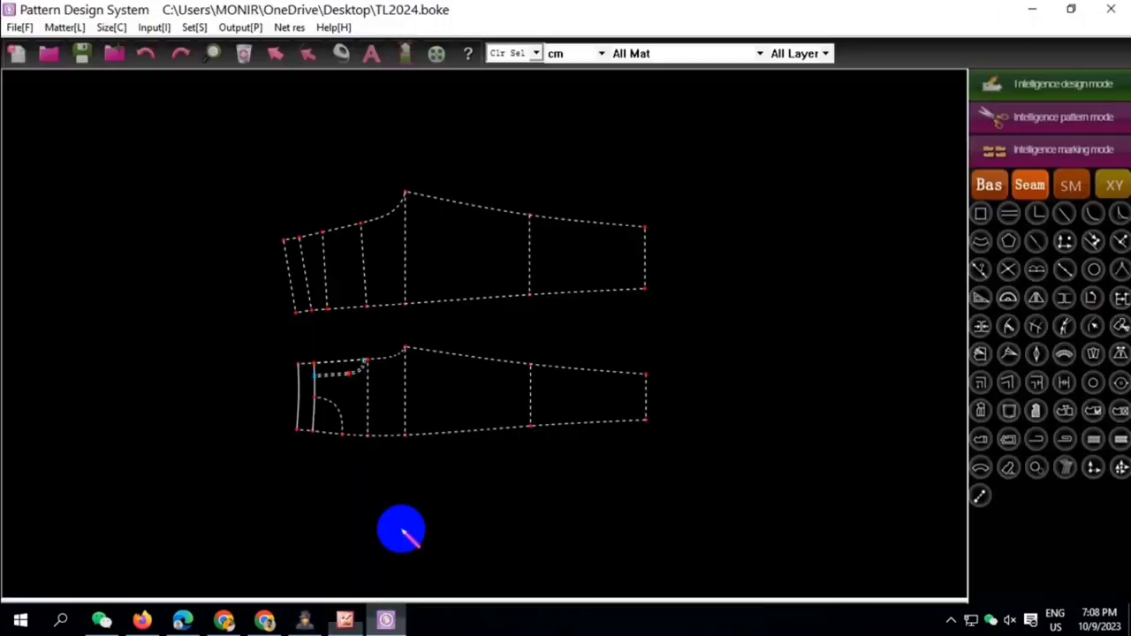
scroll(412, 251, down, 1)
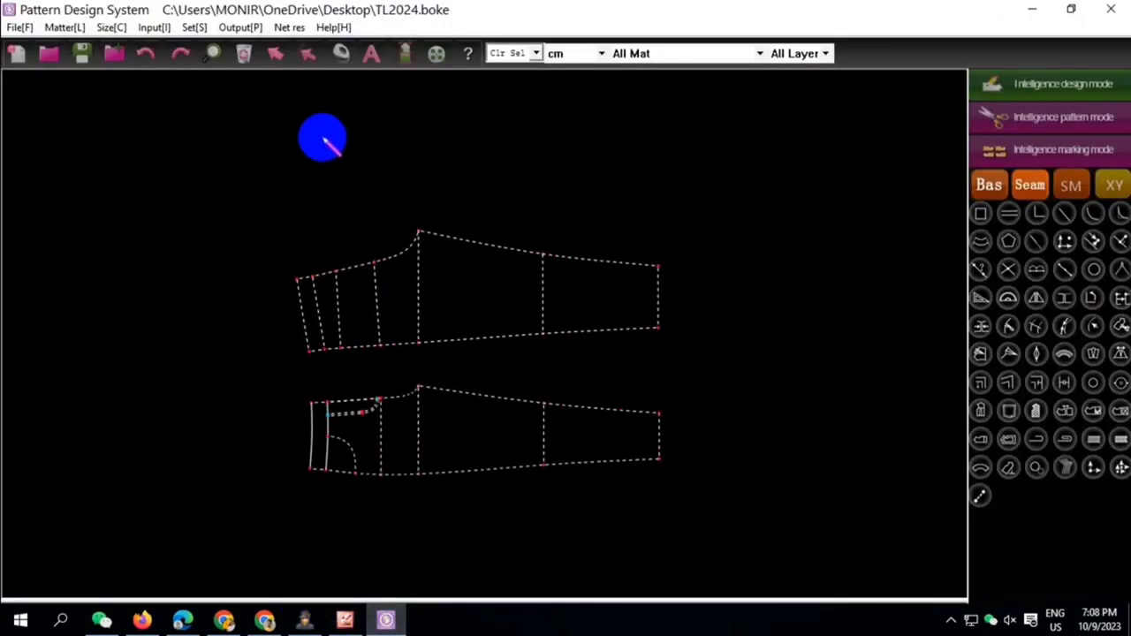
click(431, 179)
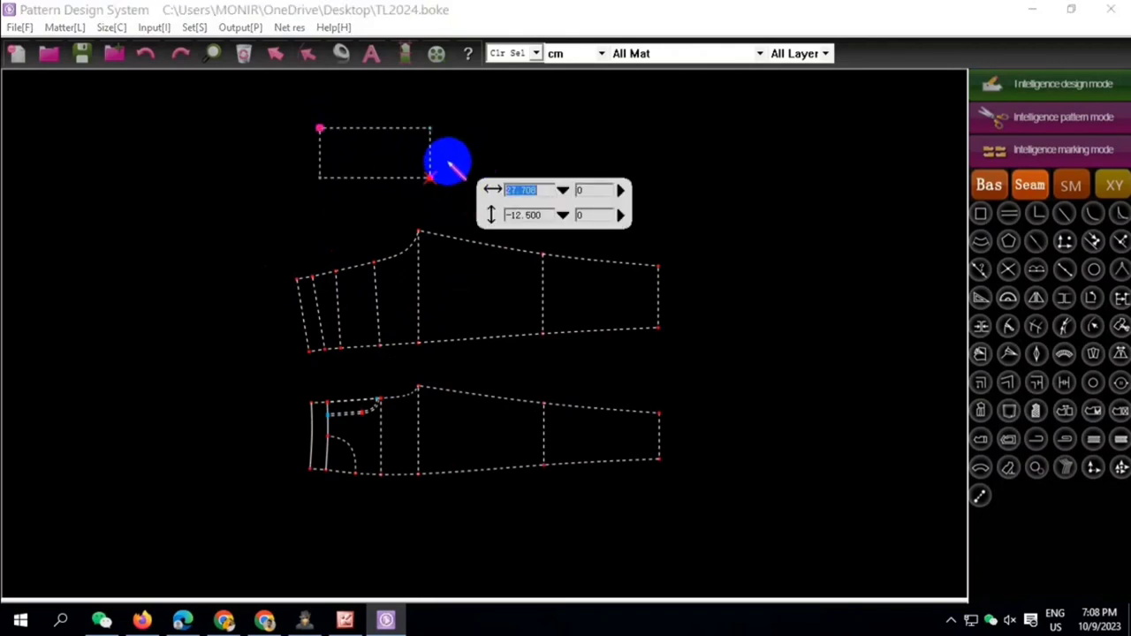
click(540, 215)
text(-113)
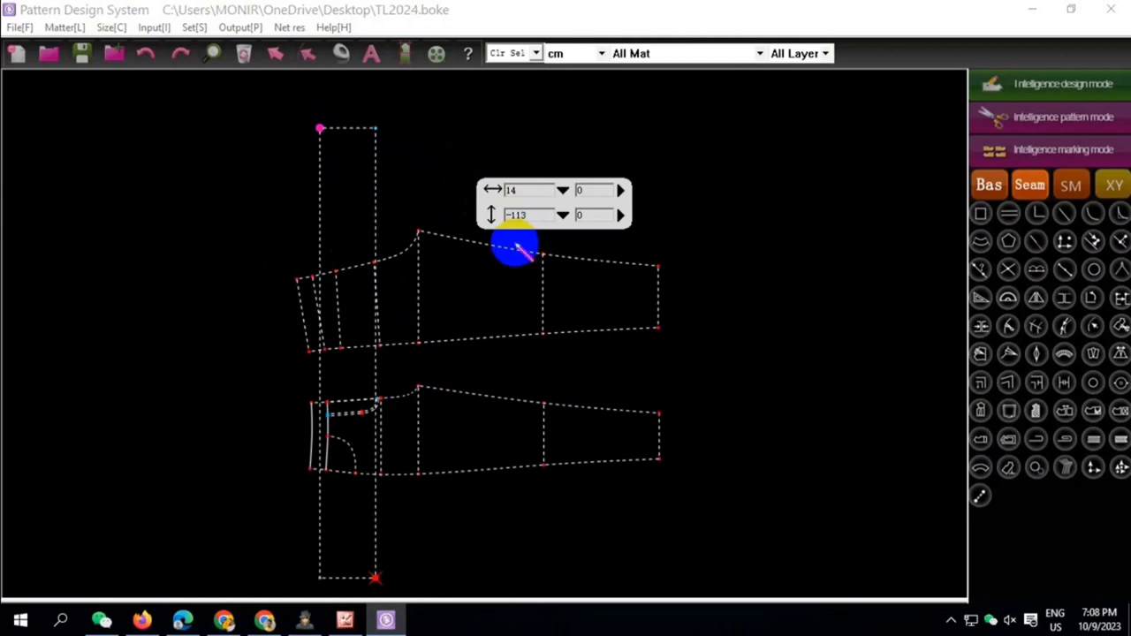
click(539, 219)
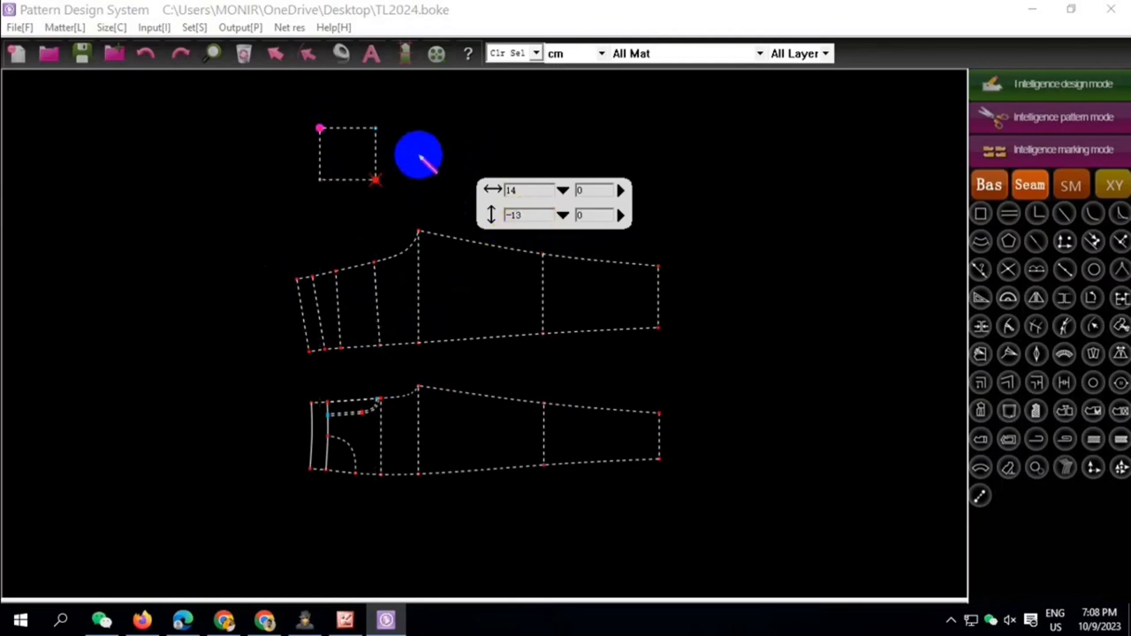
key(Return)
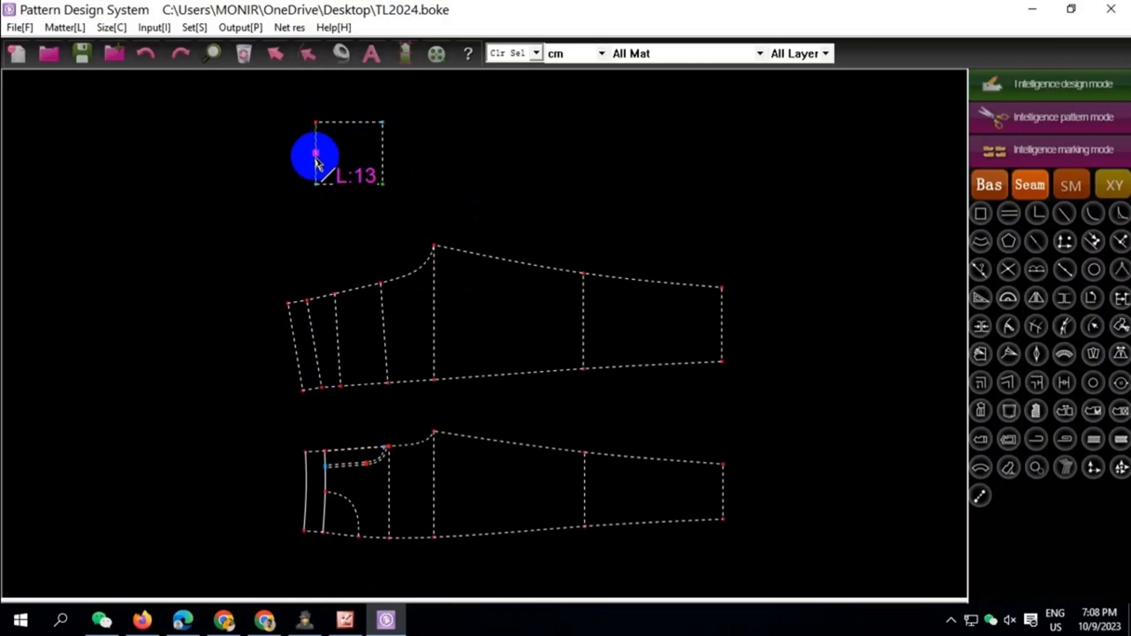
Add a middle line, a vertical line 2.5 from the right, and slanted lines to the right midpoint
scroll(347, 145, up, 2)
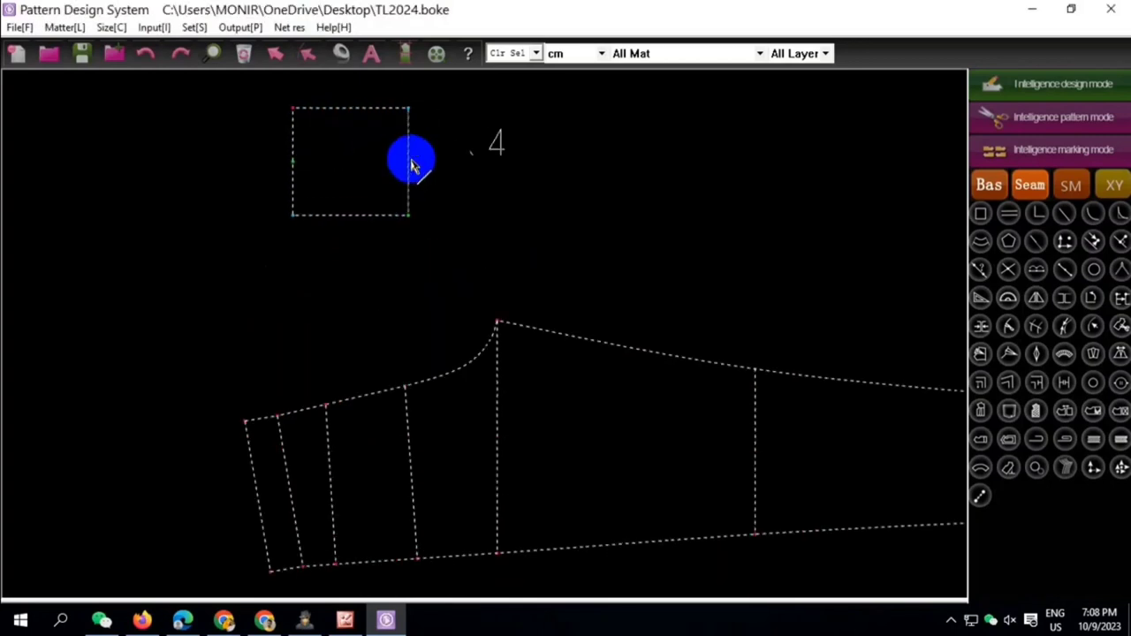
click(412, 164)
key(Return)
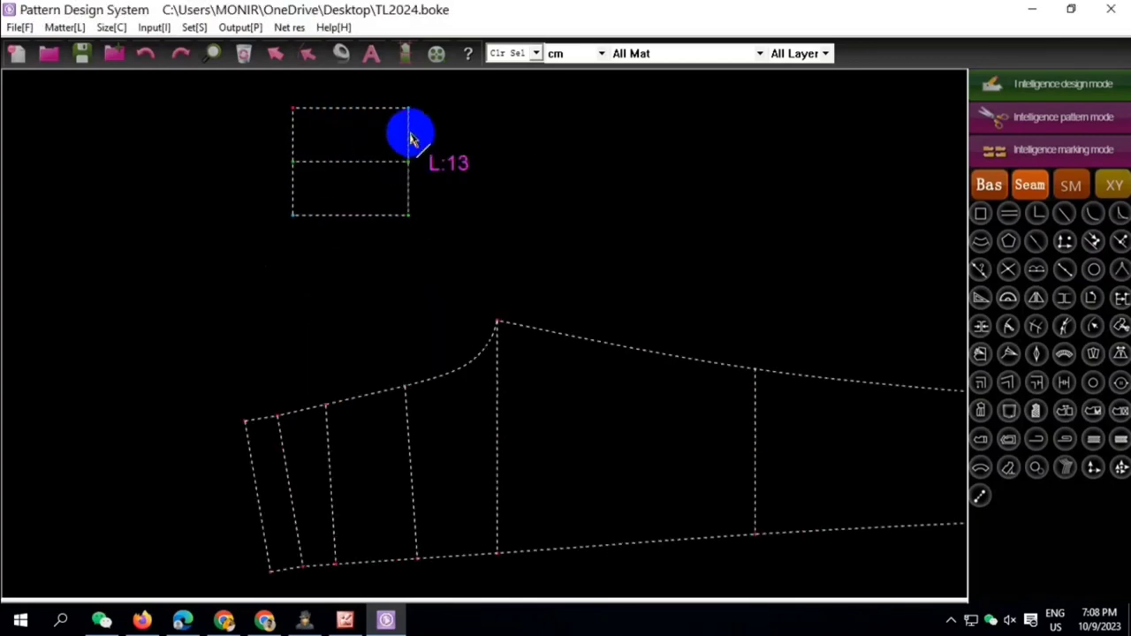
click(422, 156)
text(2.5)
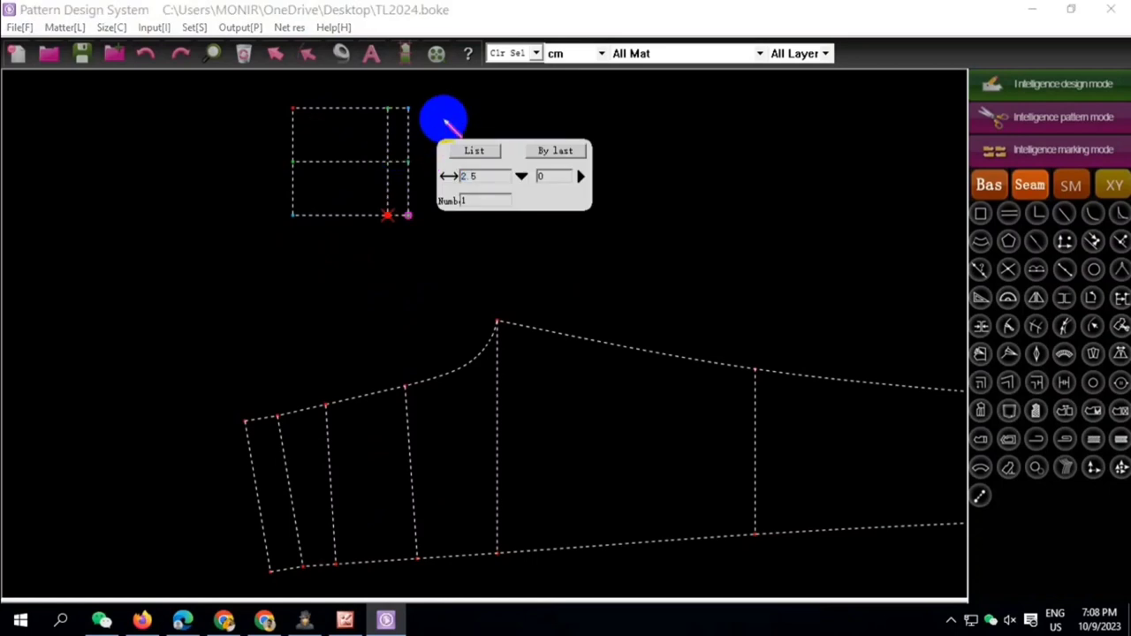
key(Return)
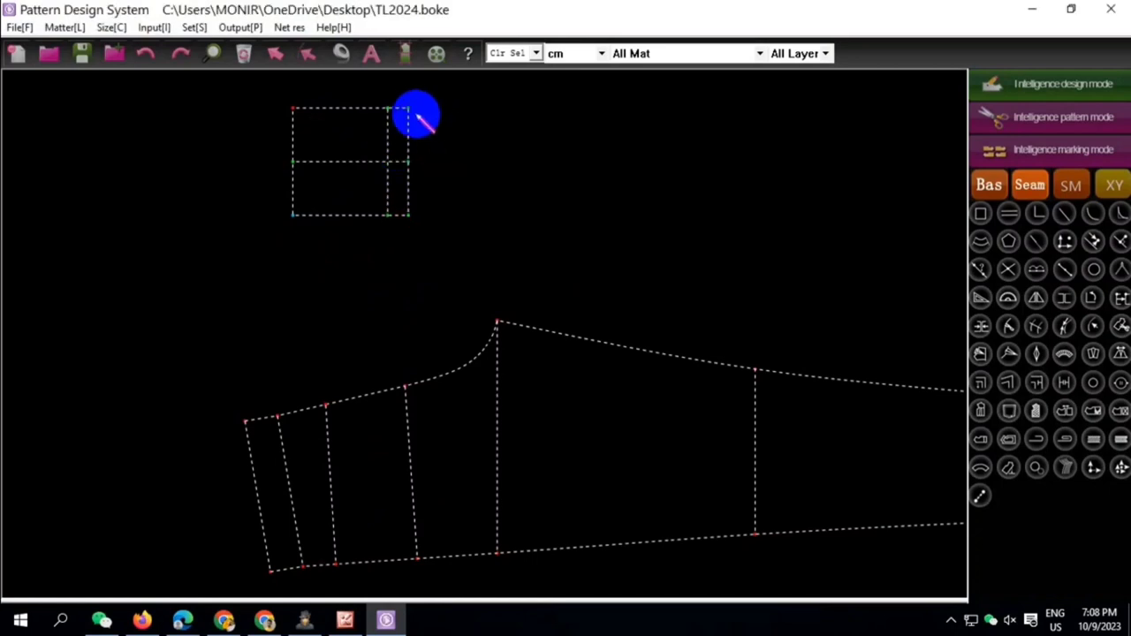
click(387, 109)
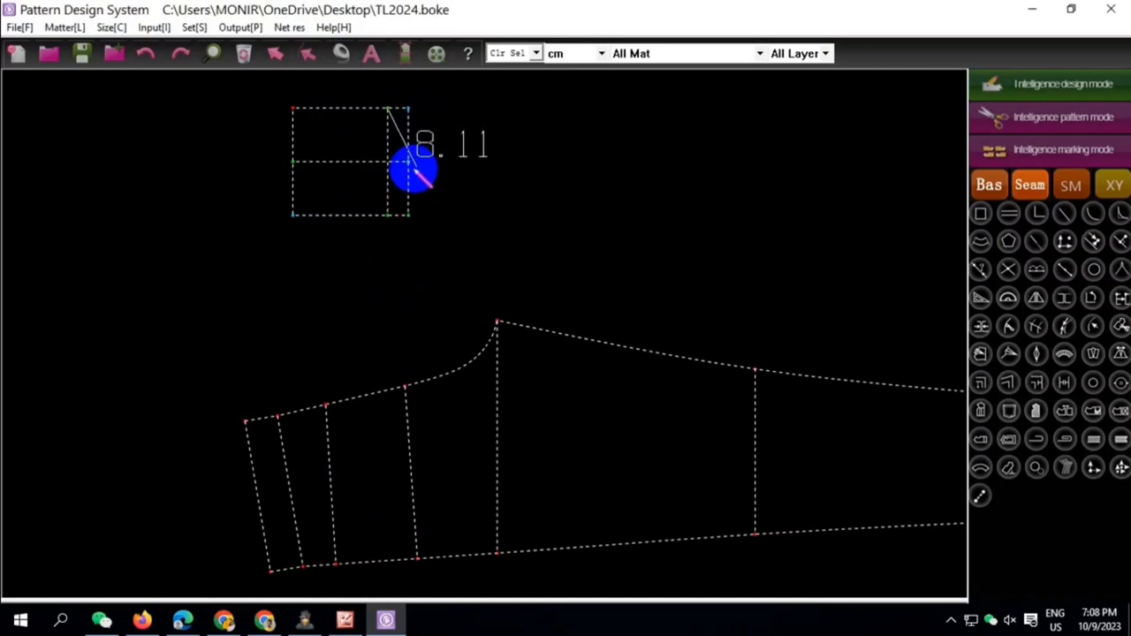
click(407, 165)
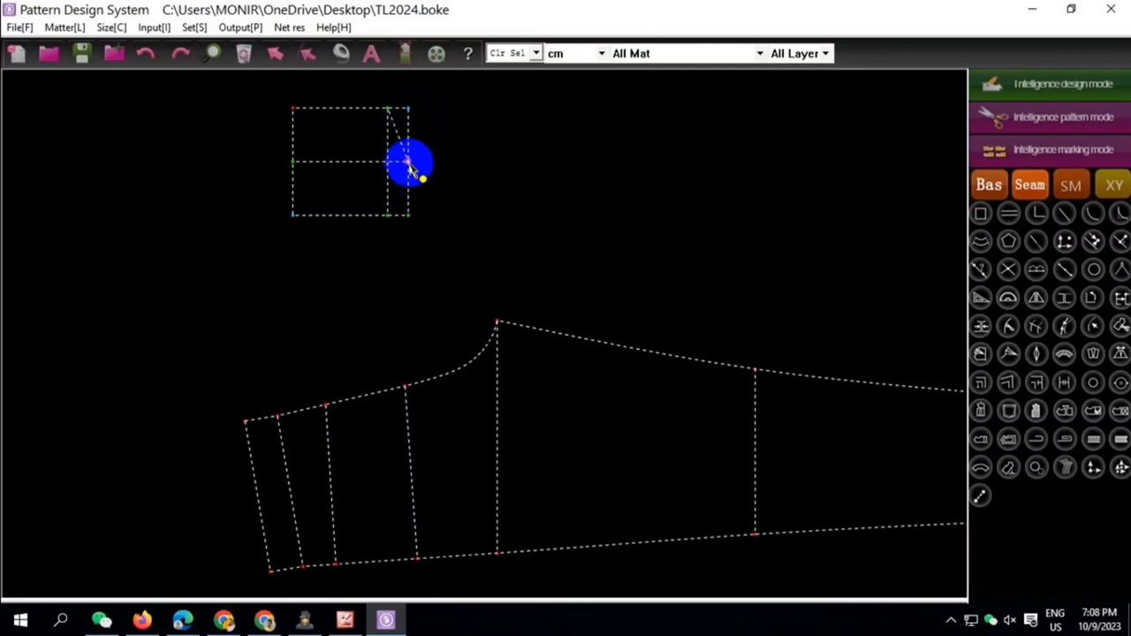
click(389, 216)
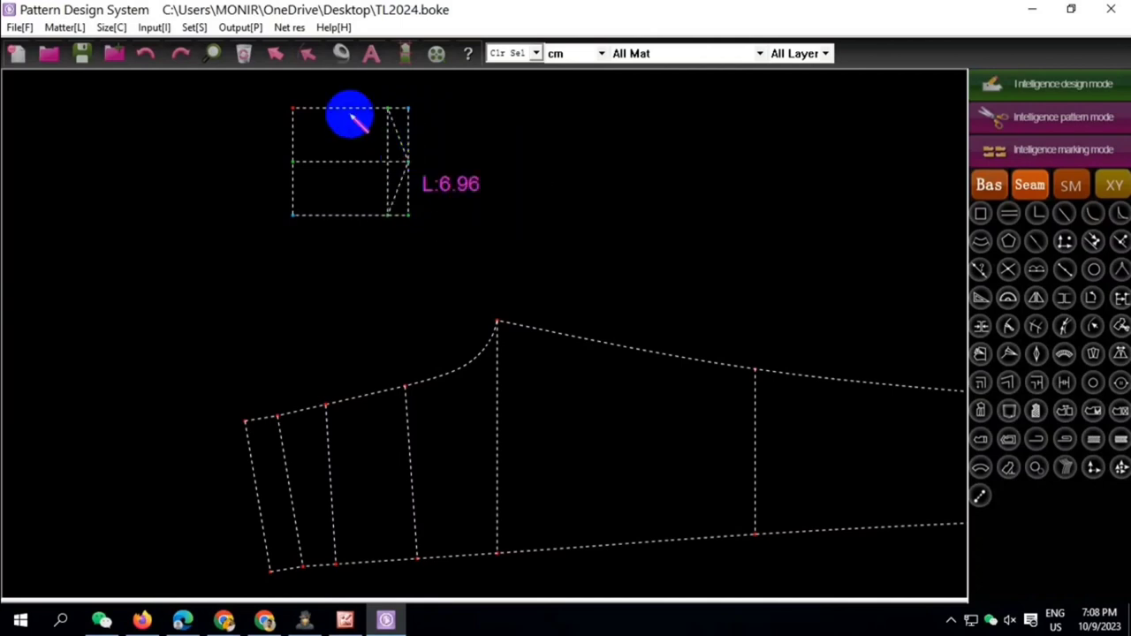
Unlink the pocket lines and draw a line up the rectangle's left side
drag(285, 94, 424, 263)
right_click(424, 262)
click(474, 531)
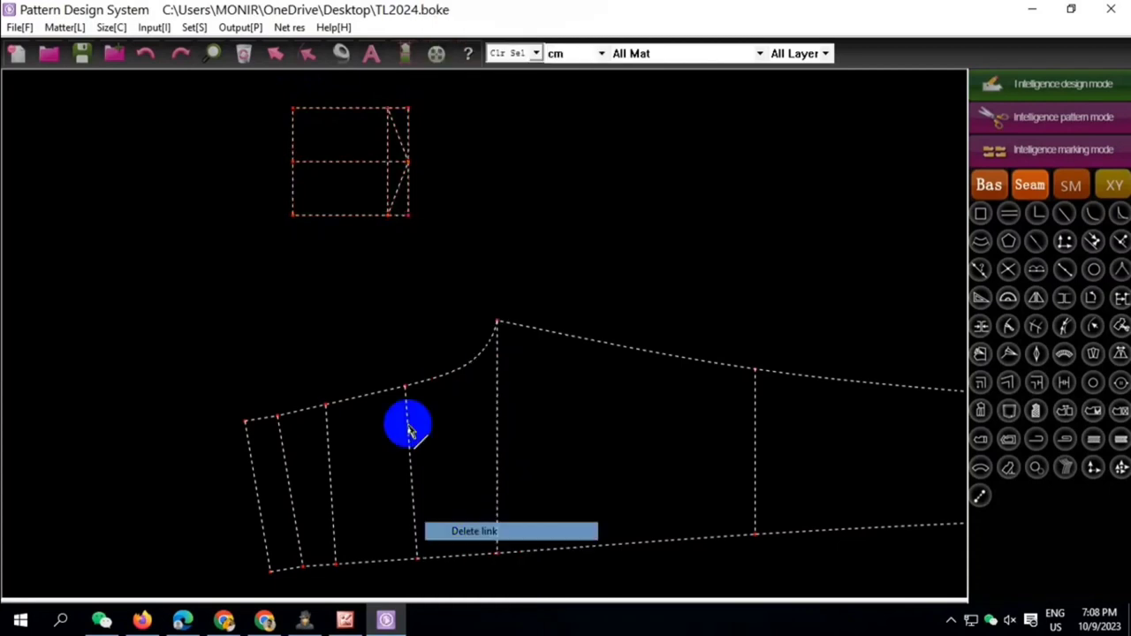
click(306, 227)
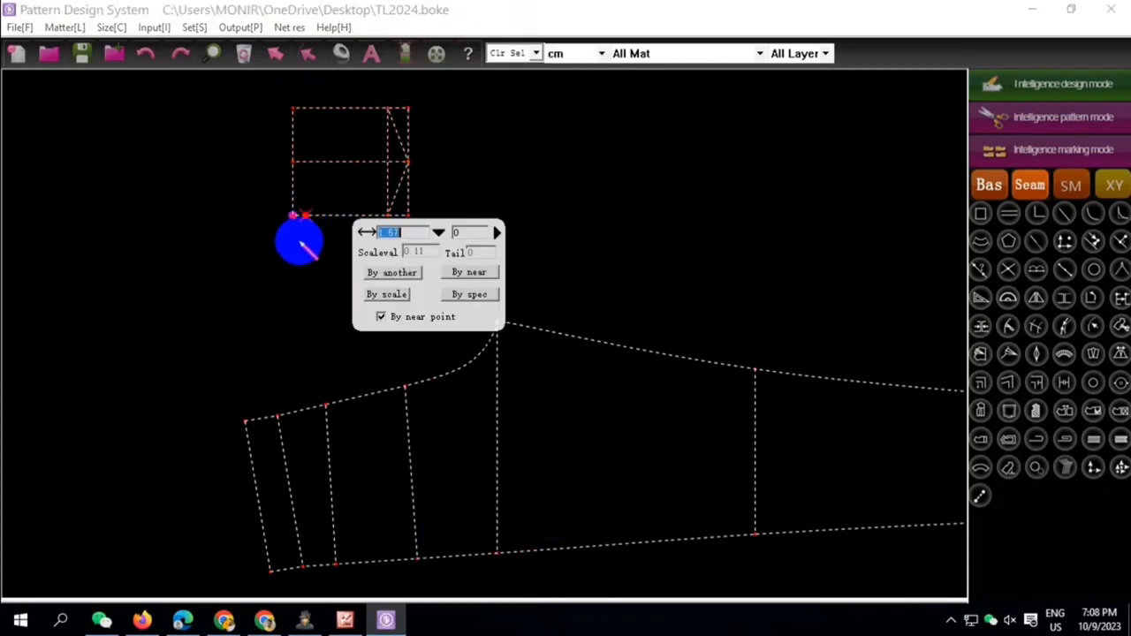
text(1)
right_click(300, 222)
click(300, 216)
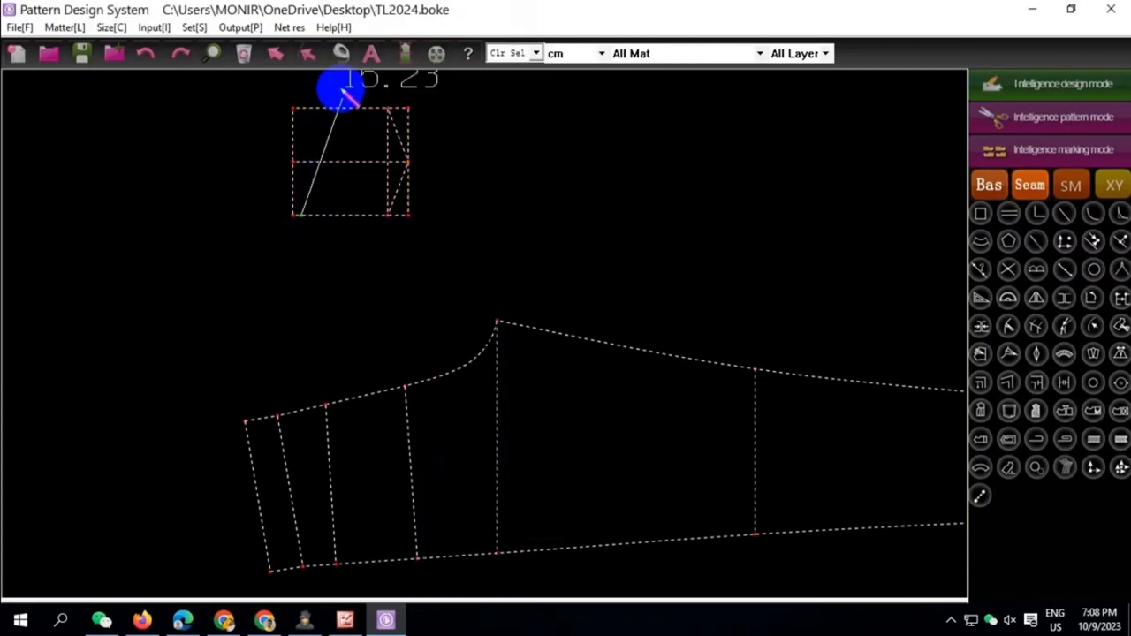
click(309, 113)
Unlink the pocket lines and trim away the outer right edge line, leaving the point
right_click(414, 248)
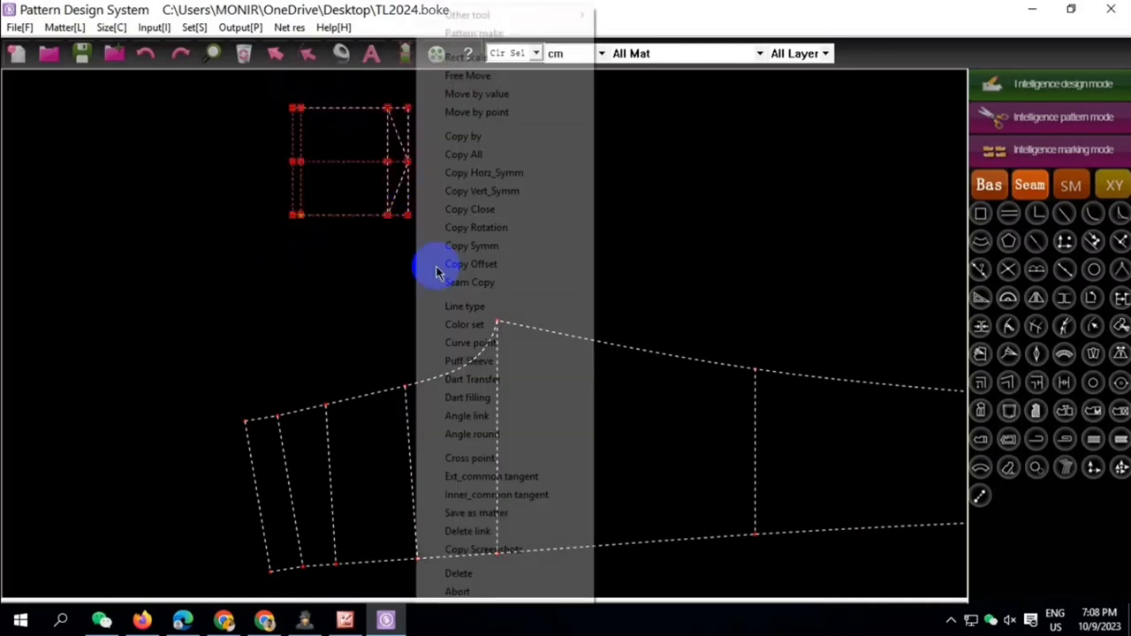
click(474, 533)
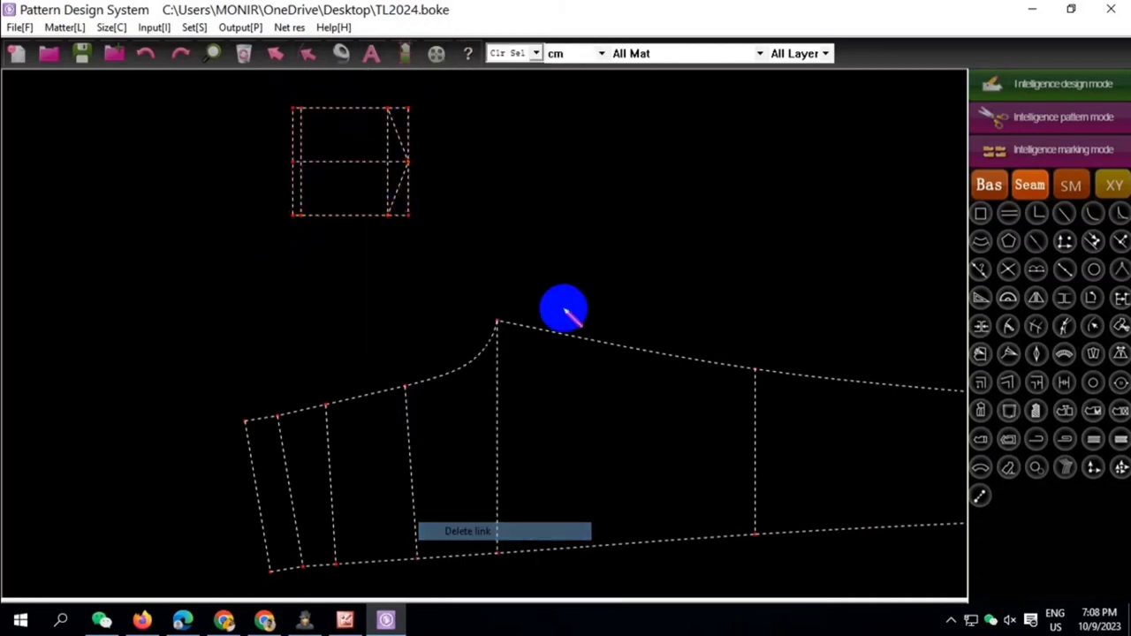
click(1037, 328)
scroll(384, 96, up, 2)
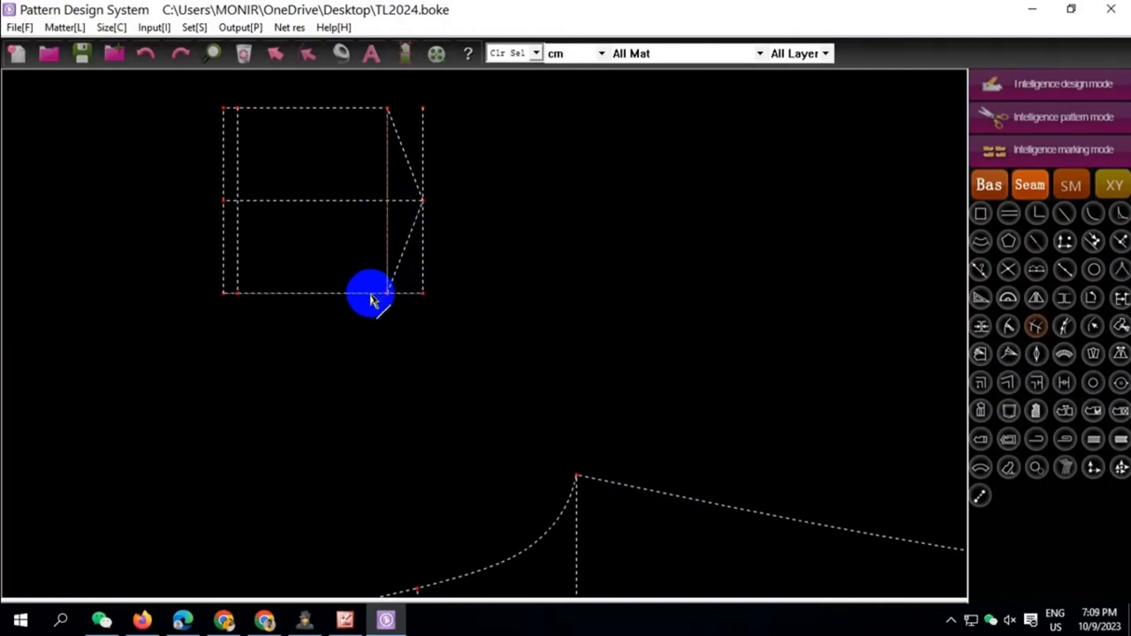
click(415, 111)
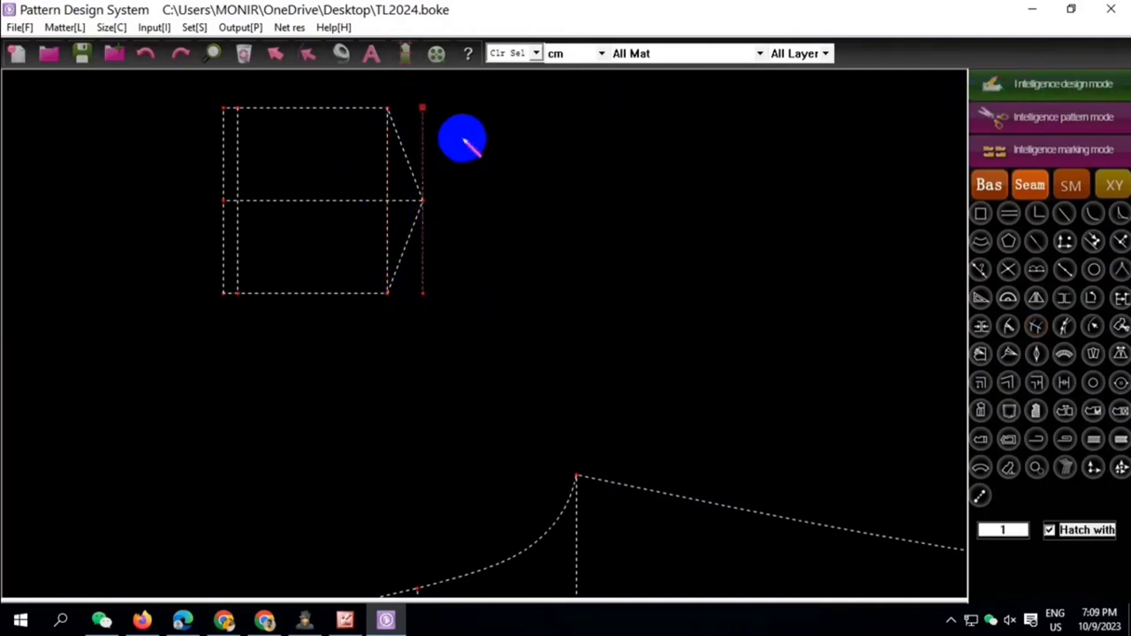
scroll(482, 148, down, 2)
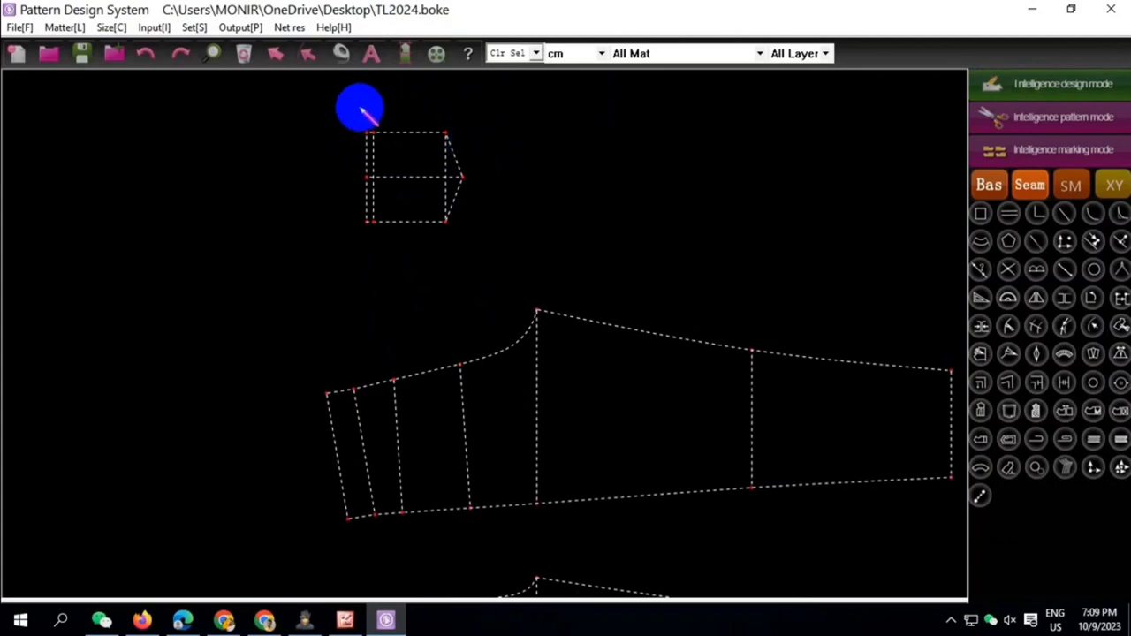
scroll(366, 132, down, 1)
scroll(411, 329, up, 1)
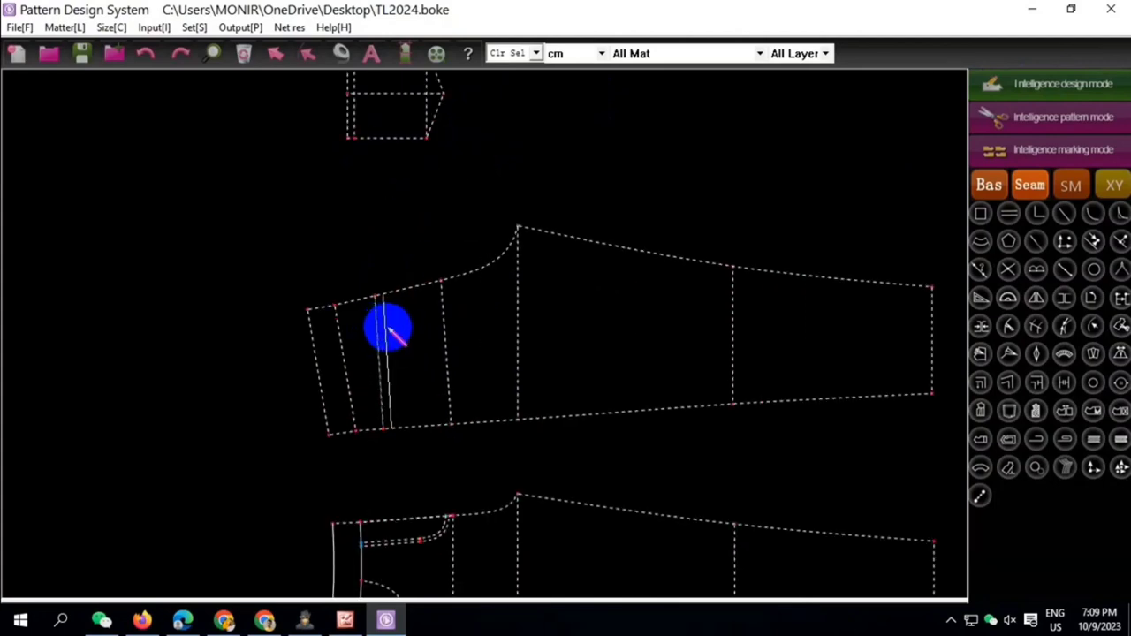
Draw a guide line to the front panel's bottom edge and unlink the waist-end lines
click(393, 332)
text(-2.5)
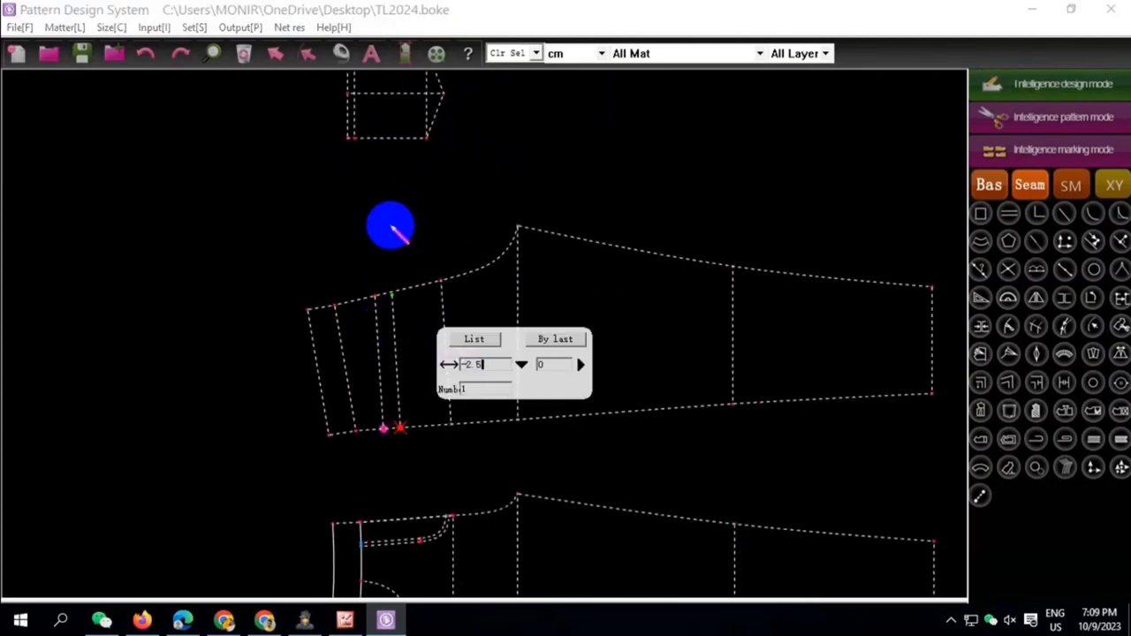
key(Return)
right_drag(286, 244, 413, 466)
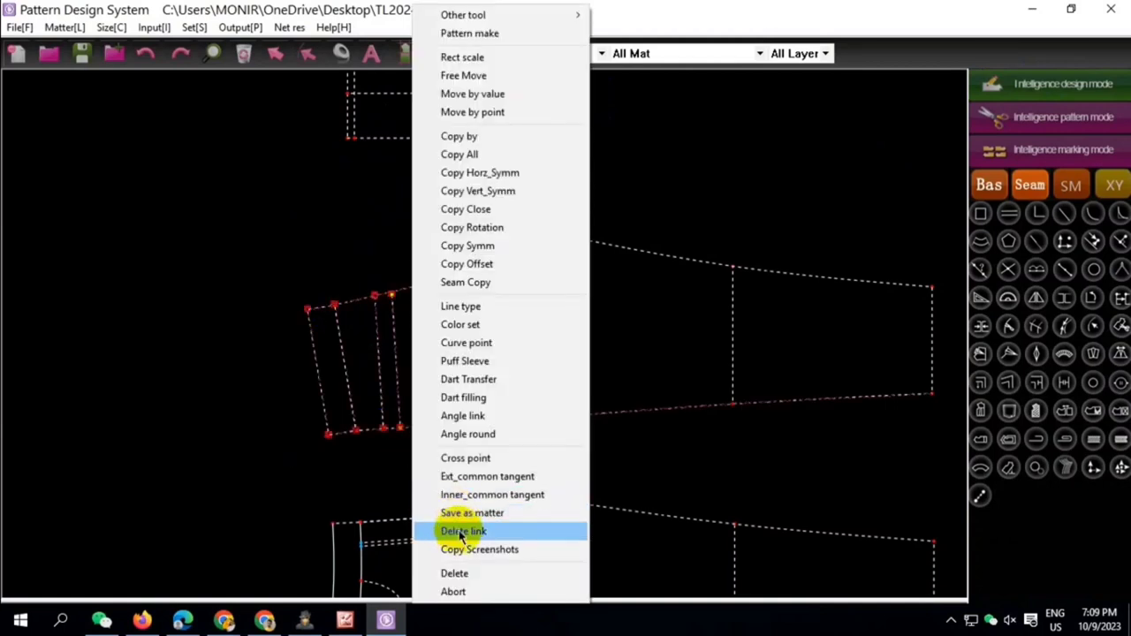
click(461, 531)
Draw two more guide lines at the waist end, unlinking the surrounding lines after each
click(1036, 326)
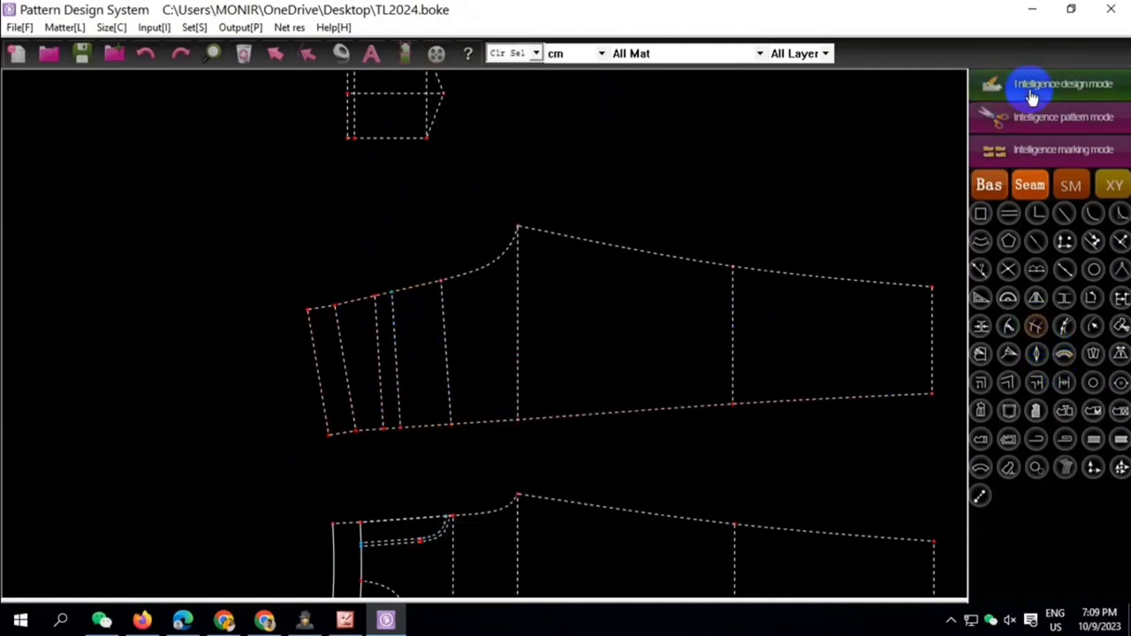
click(392, 300)
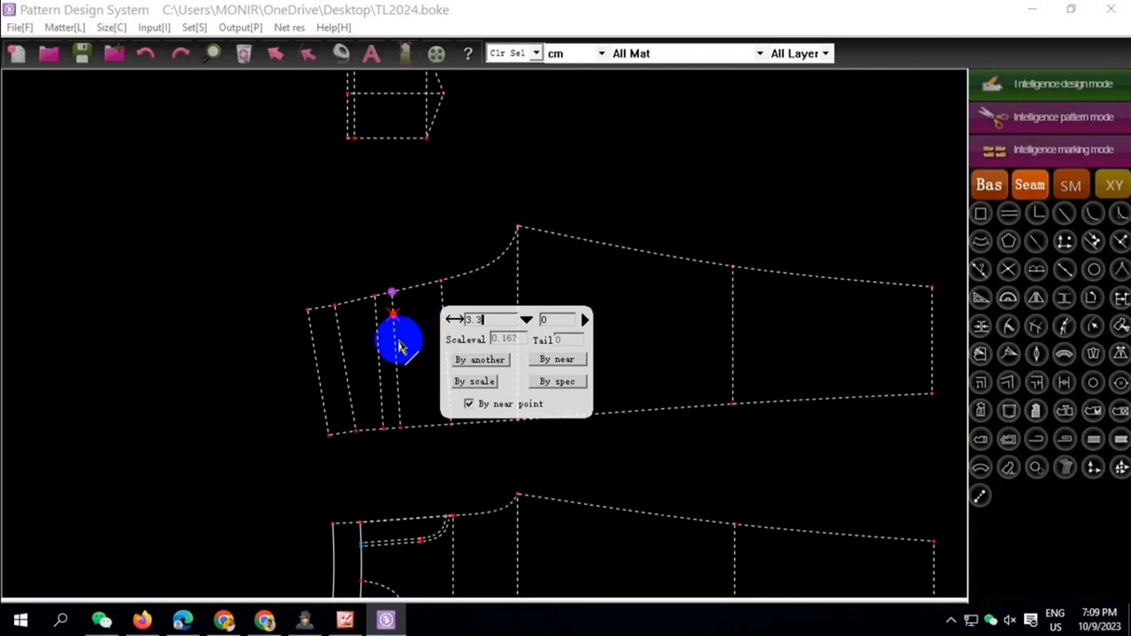
right_click(397, 336)
drag(273, 270, 411, 343)
right_click(411, 343)
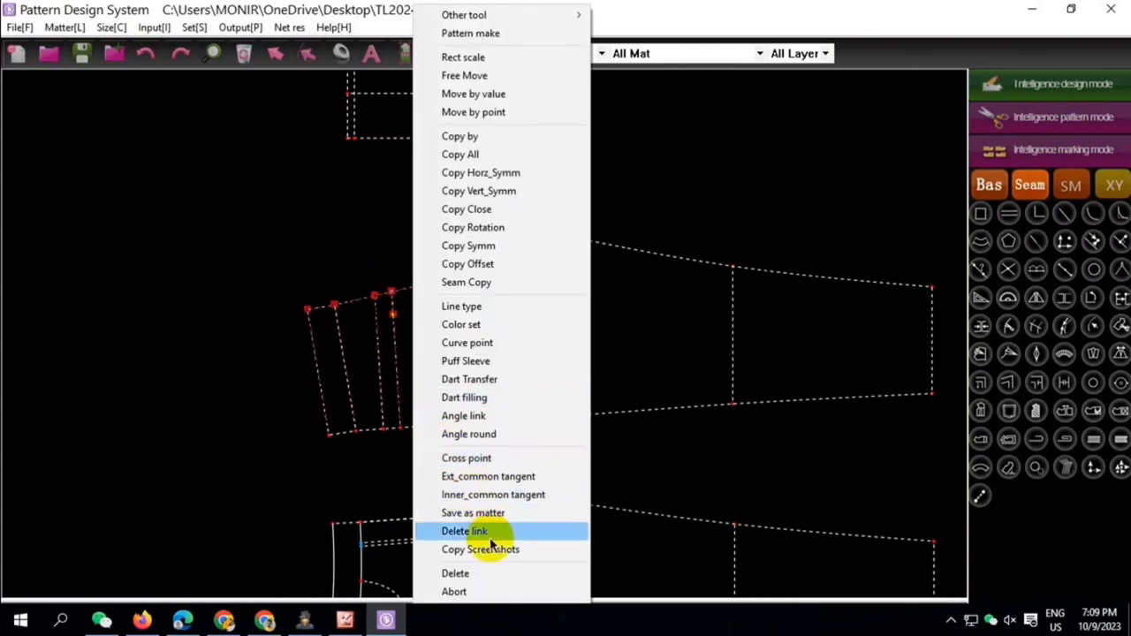
click(489, 534)
click(400, 343)
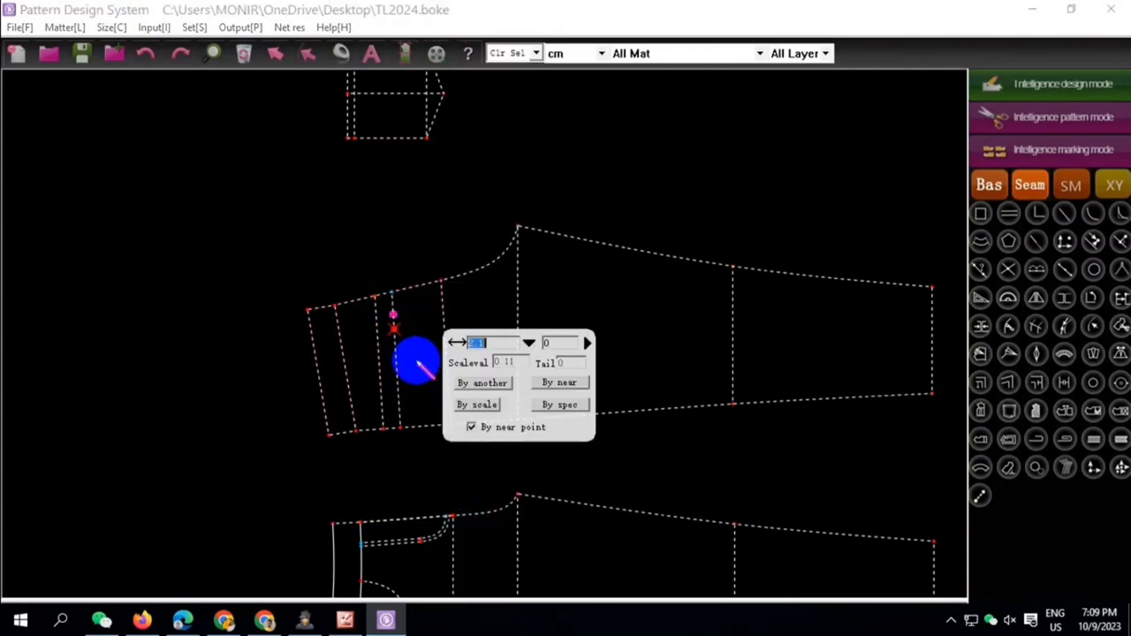
right_click(271, 265)
drag(241, 244, 459, 455)
right_click(459, 455)
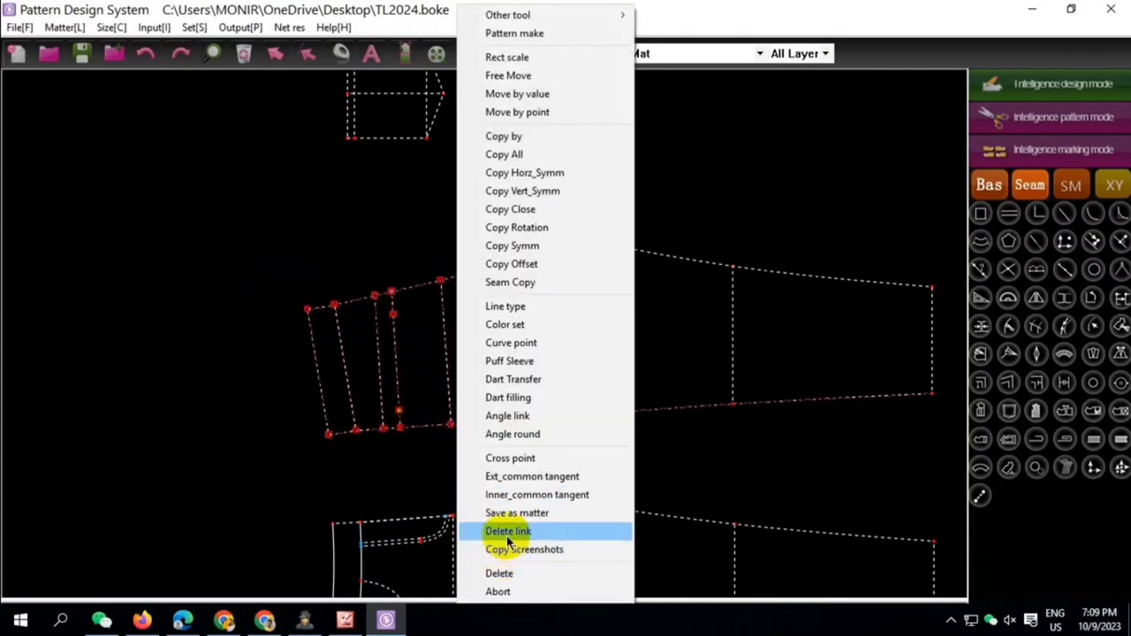
click(492, 533)
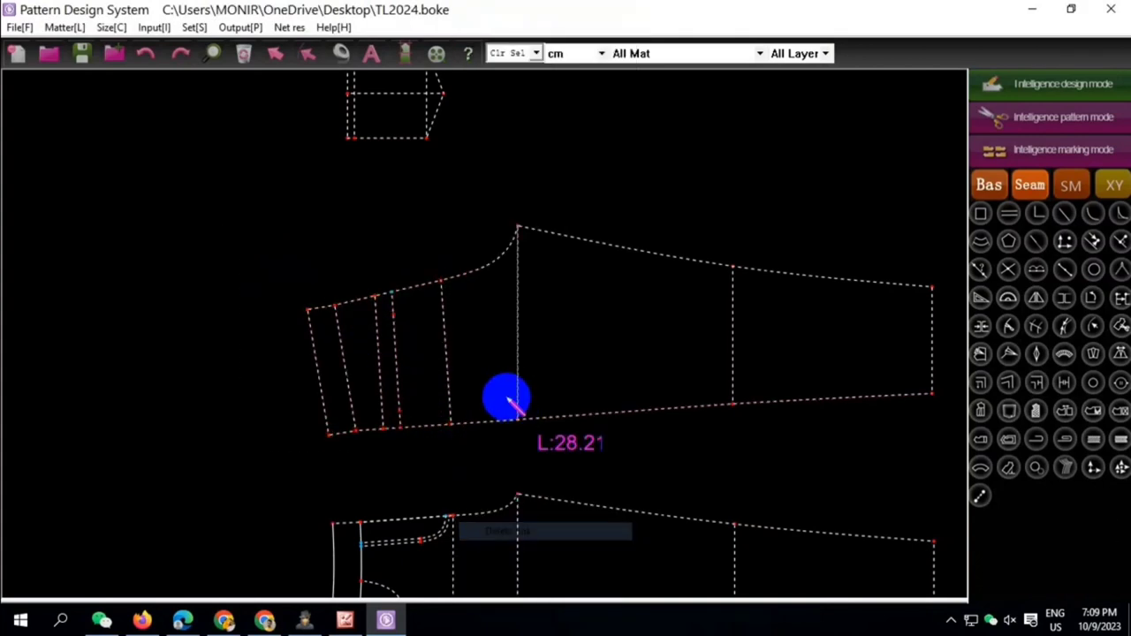
Match the pocket's two reference points to targets on the front panel and copy it there
click(1063, 298)
click(341, 83)
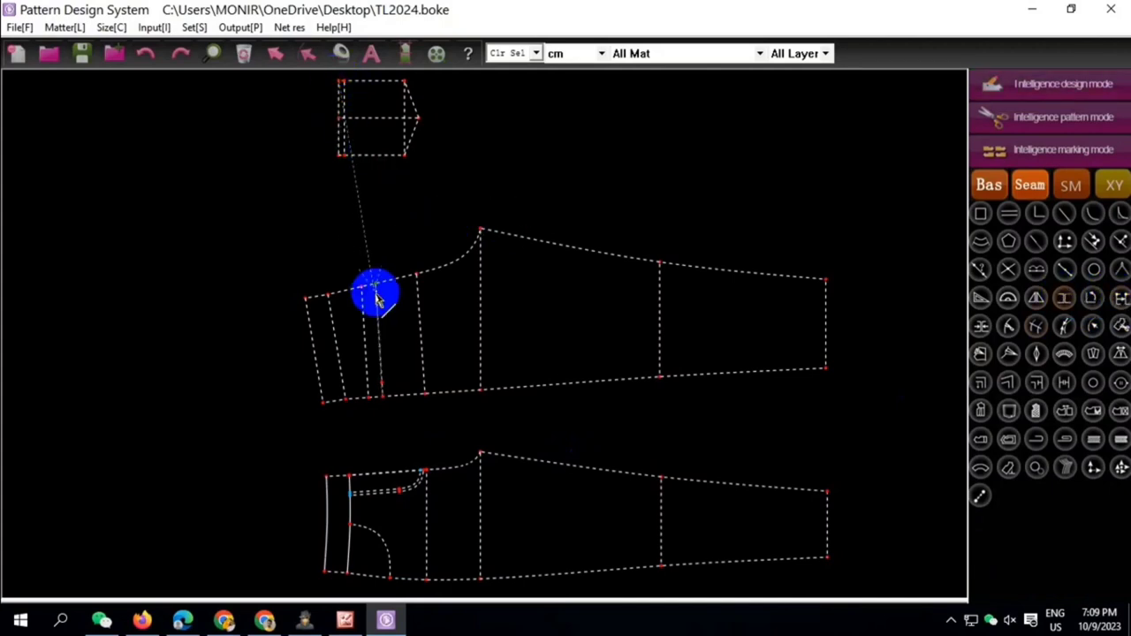
click(376, 300)
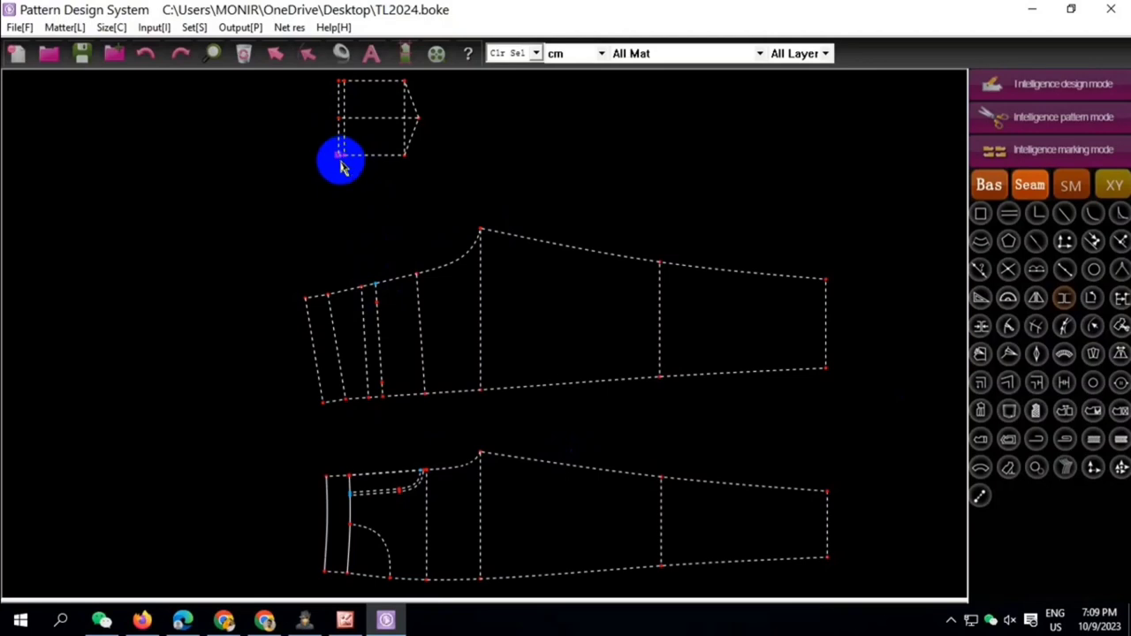
click(341, 157)
click(382, 383)
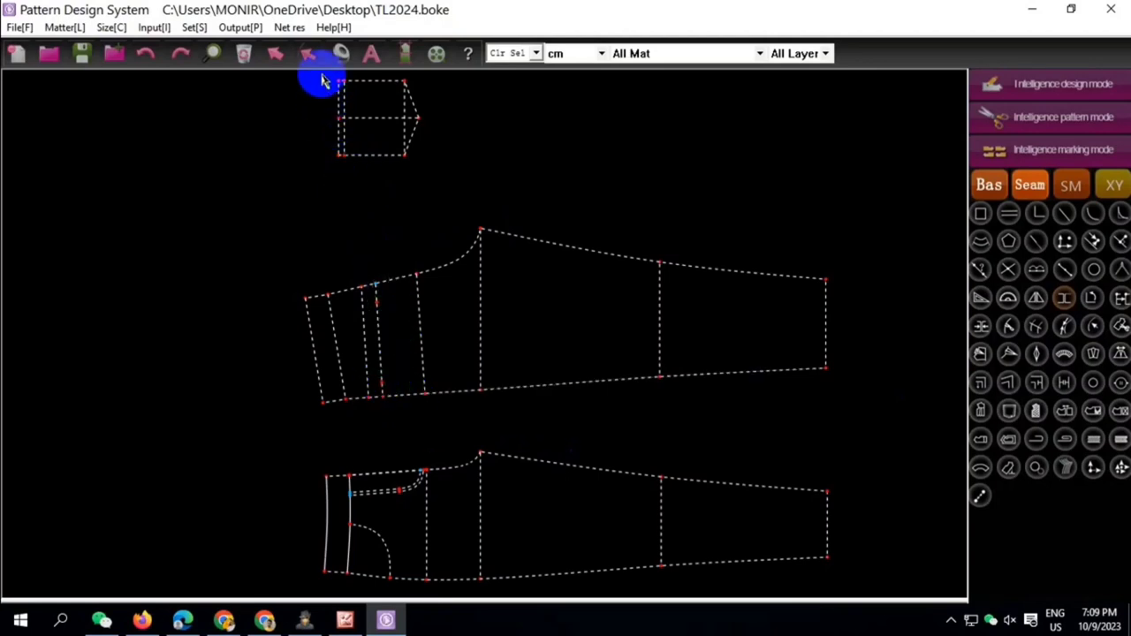
drag(322, 81, 446, 190)
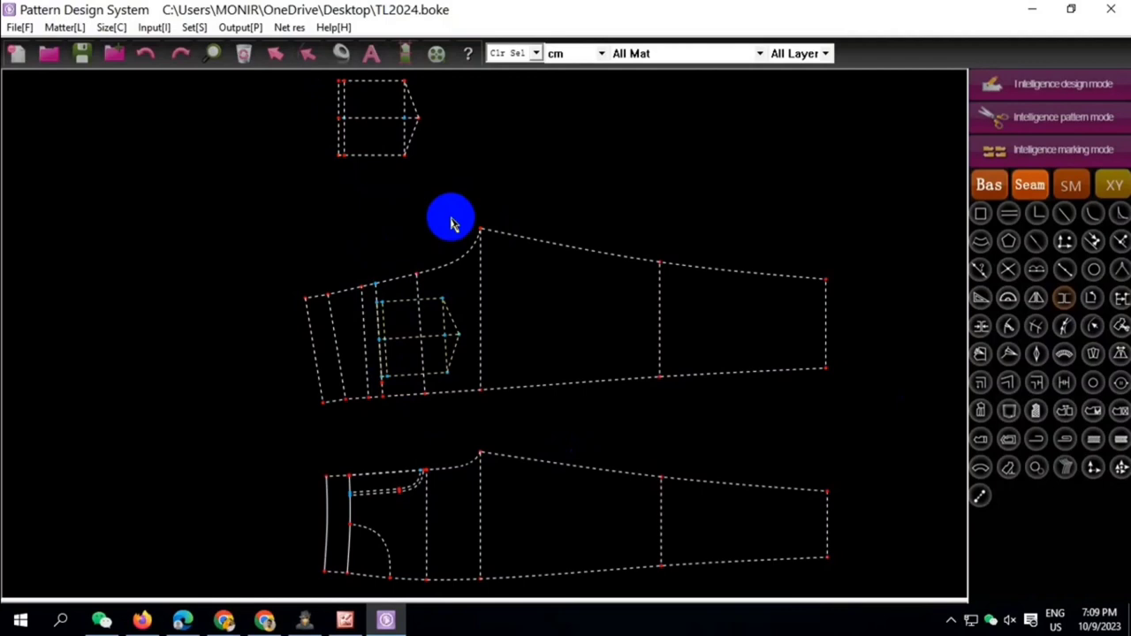
scroll(445, 279, up, 2)
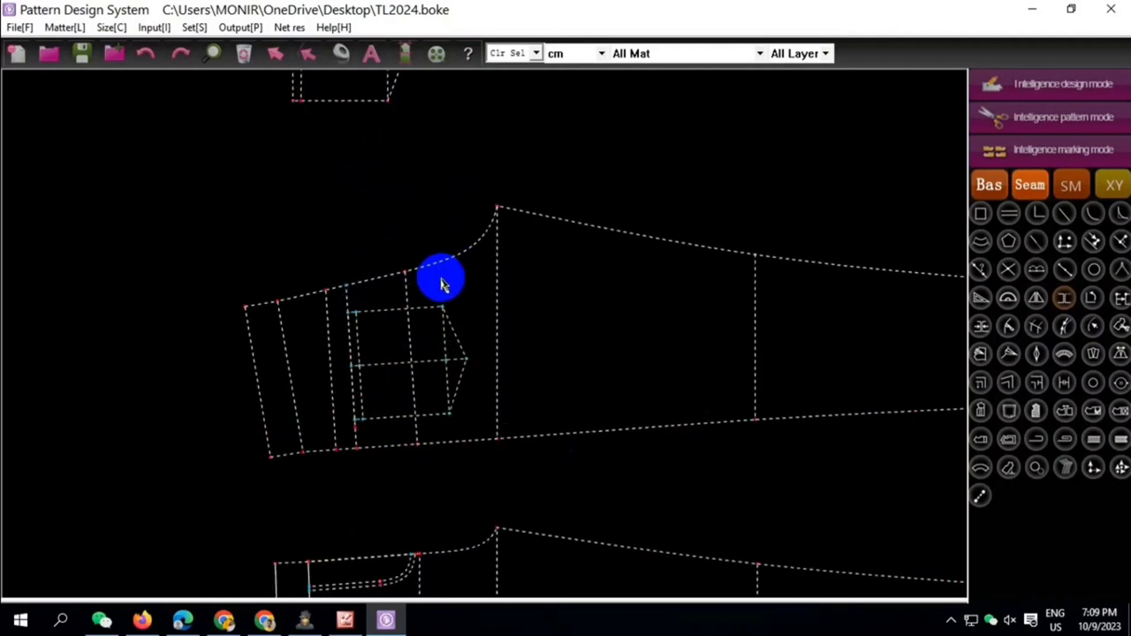
scroll(433, 279, down, 1)
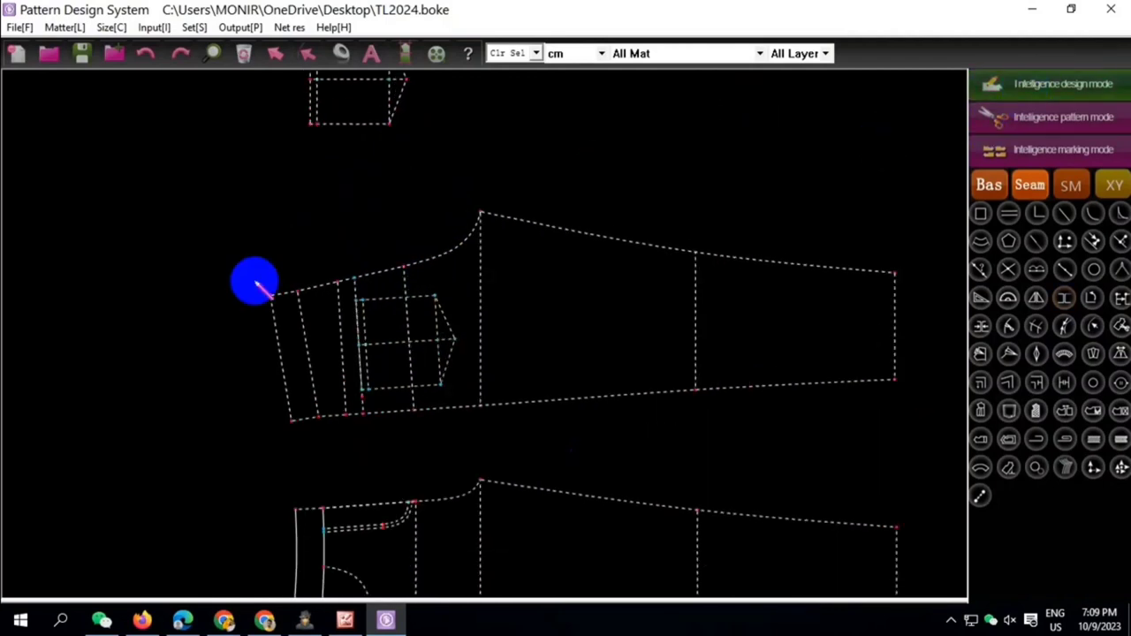
right_click(551, 433)
Draw a 2.51 line from the pocket's lower corner
click(613, 530)
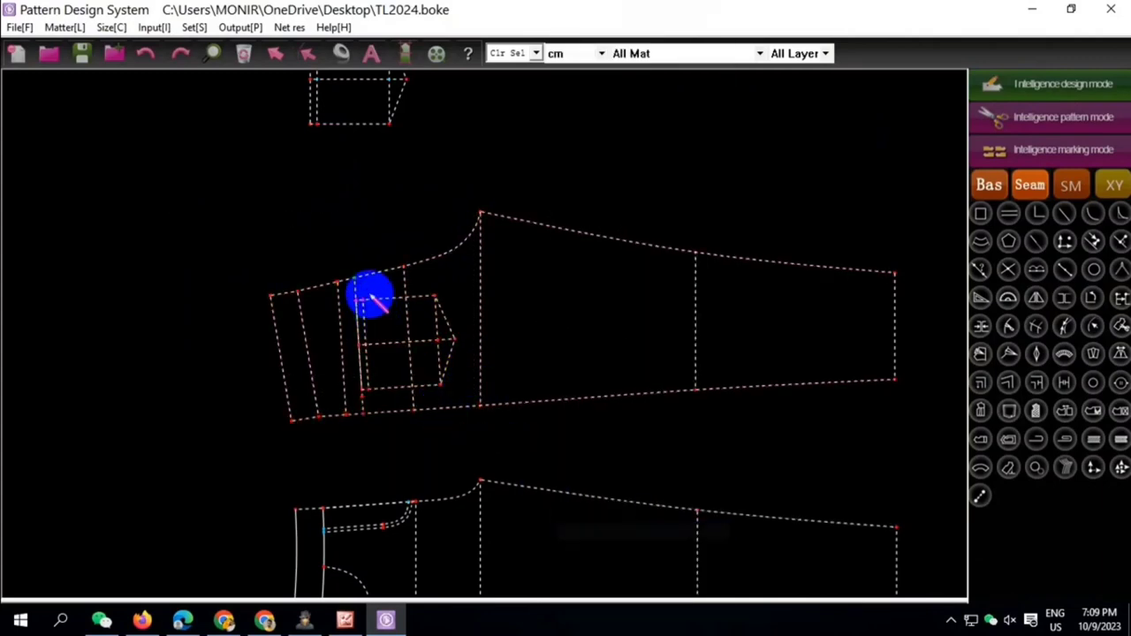
scroll(371, 298, up, 6)
click(325, 292)
scroll(371, 217, down, 3)
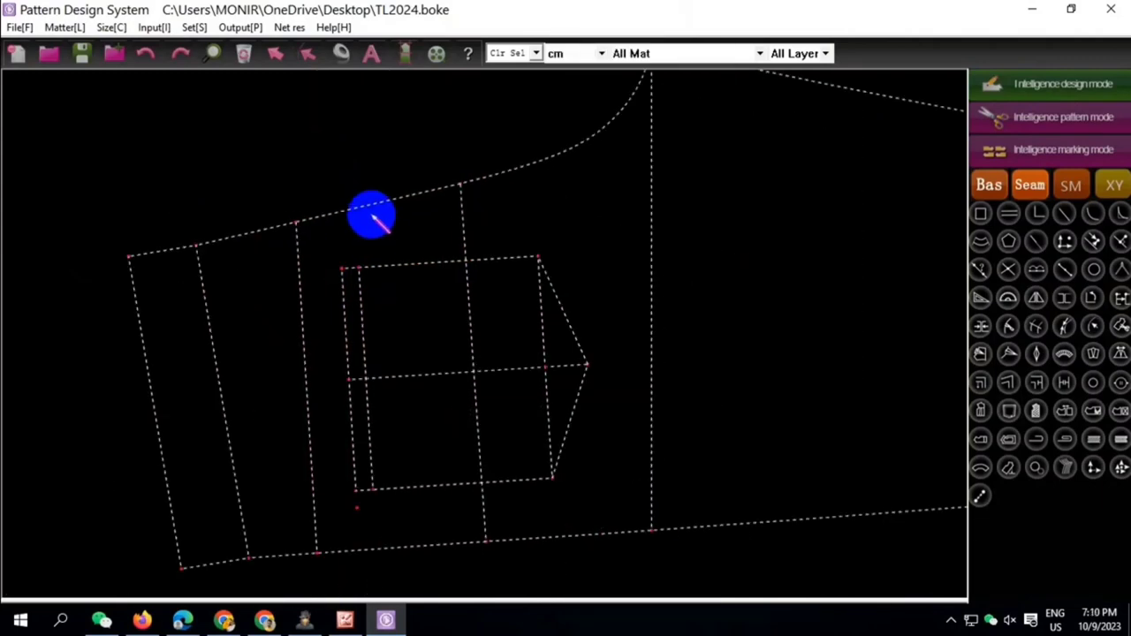
scroll(372, 265, down, 2)
scroll(362, 371, up, 3)
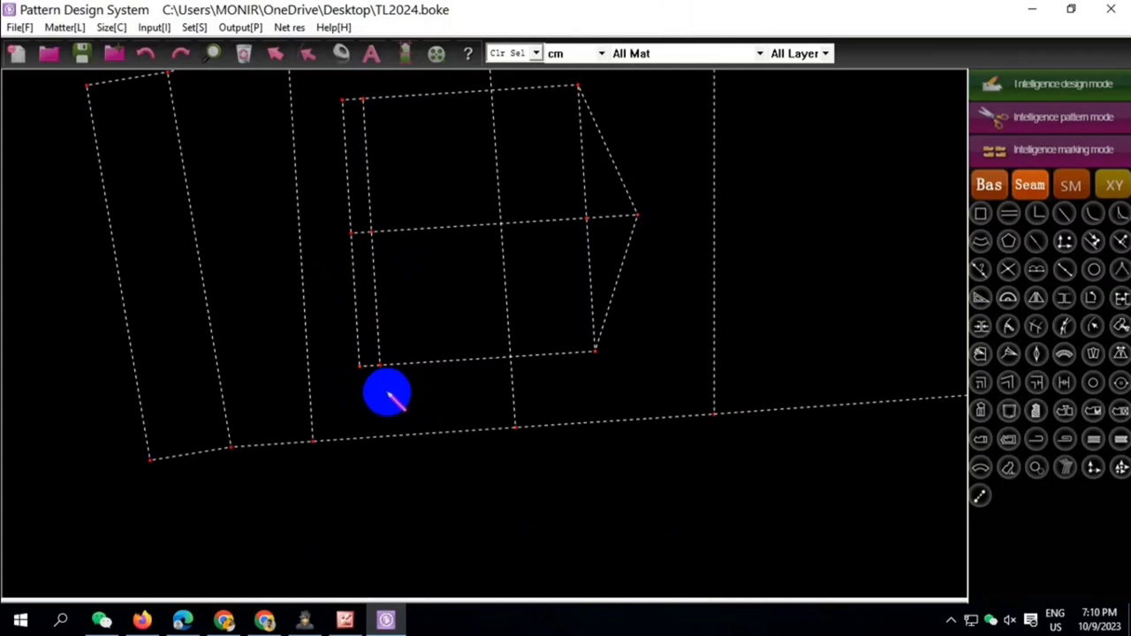
click(359, 374)
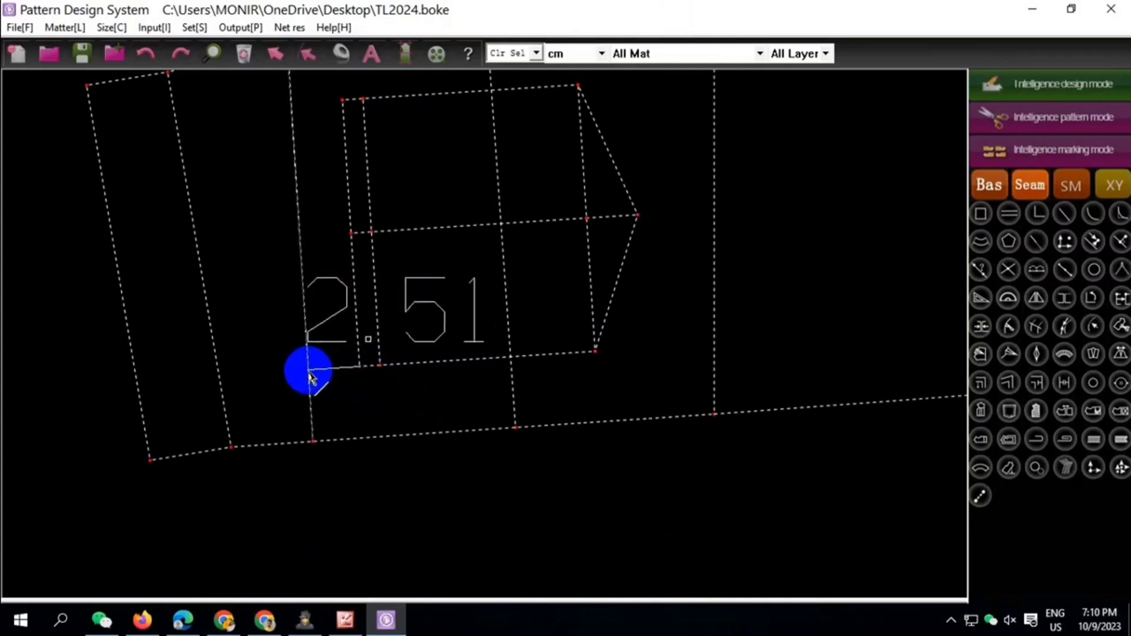
click(303, 374)
key(Return)
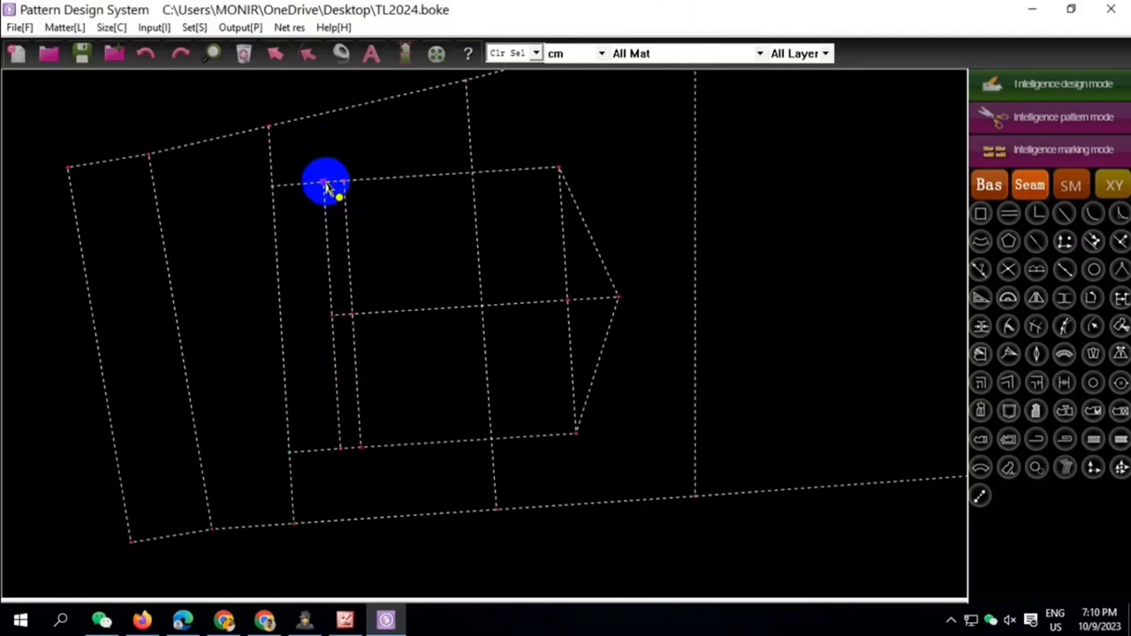
Draw a line from the pocket's upper corner up to the front panel's top edge
click(325, 183)
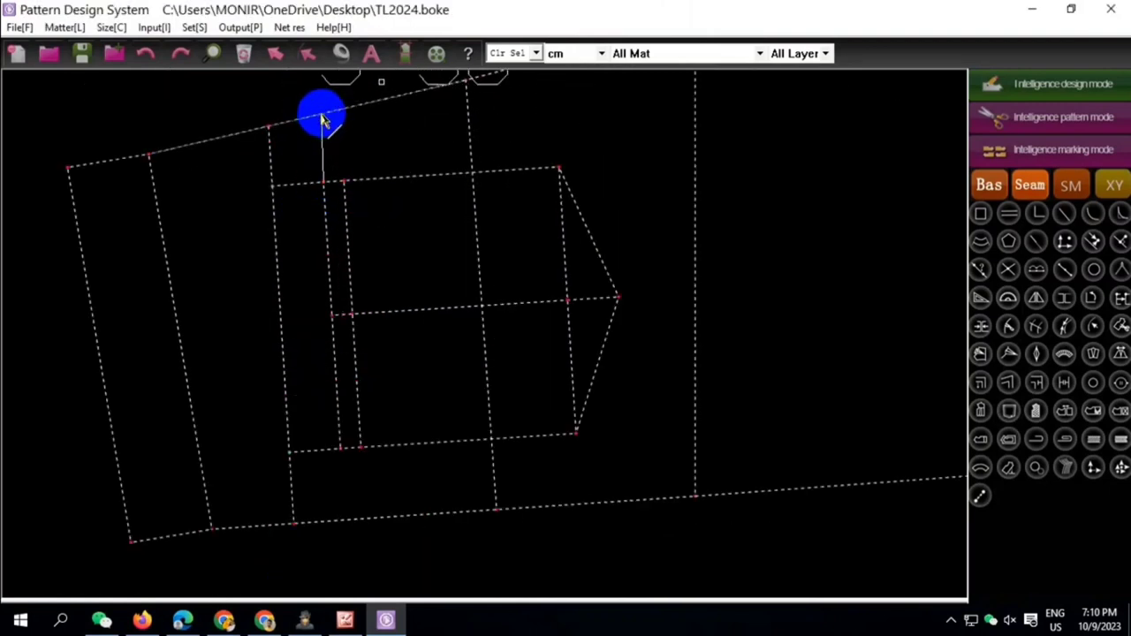
click(320, 121)
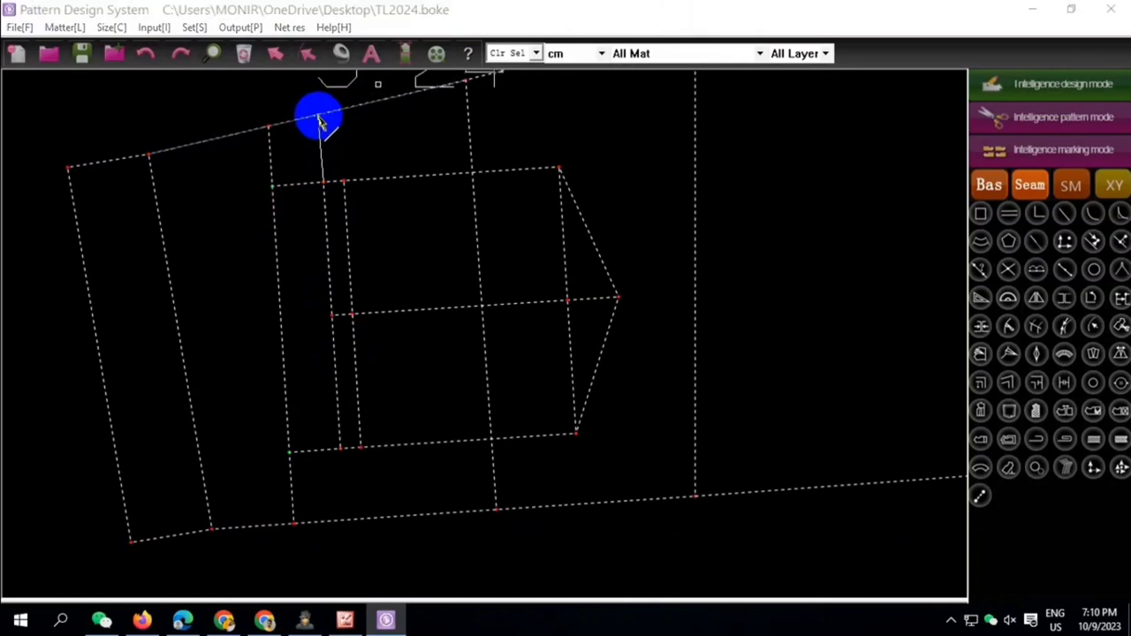
scroll(323, 161, up, 1)
scroll(335, 165, up, 1)
scroll(336, 164, down, 2)
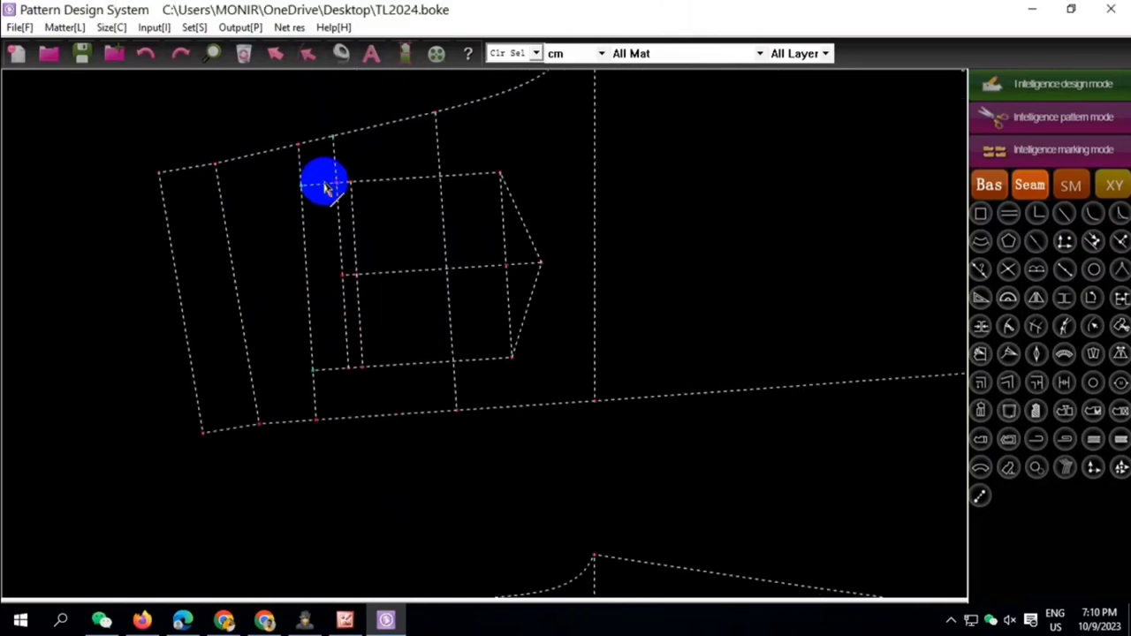
scroll(323, 184, down, 2)
Copy a screenshot of the front panel and bring up the leggings spec sheet in Picture Manager
click(209, 141)
click(518, 330)
right_click(518, 330)
click(600, 549)
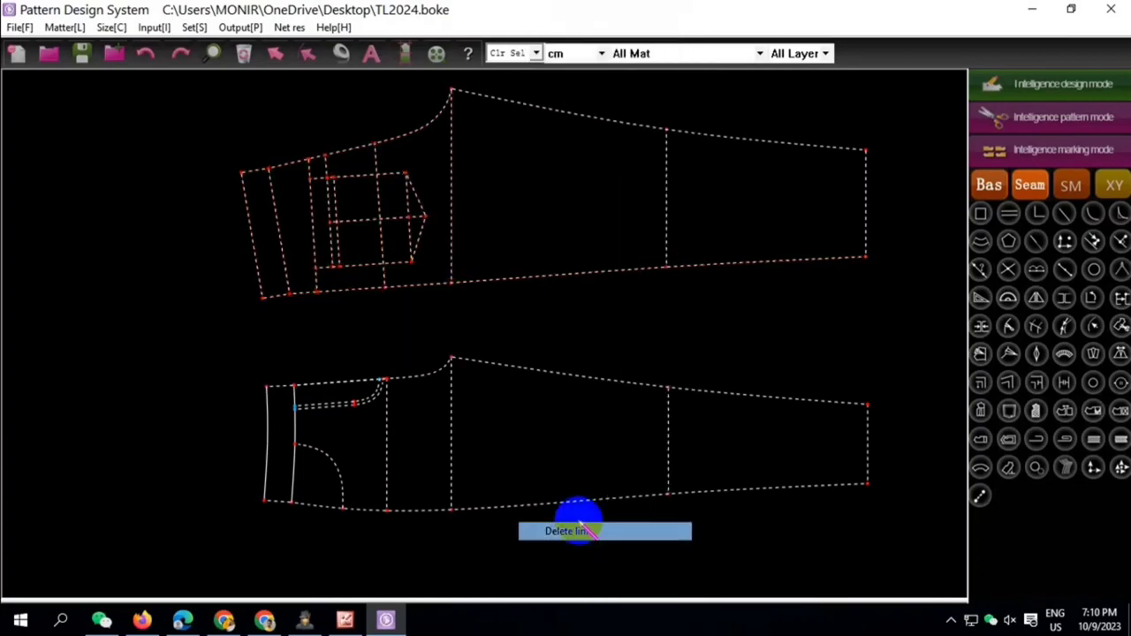
click(344, 619)
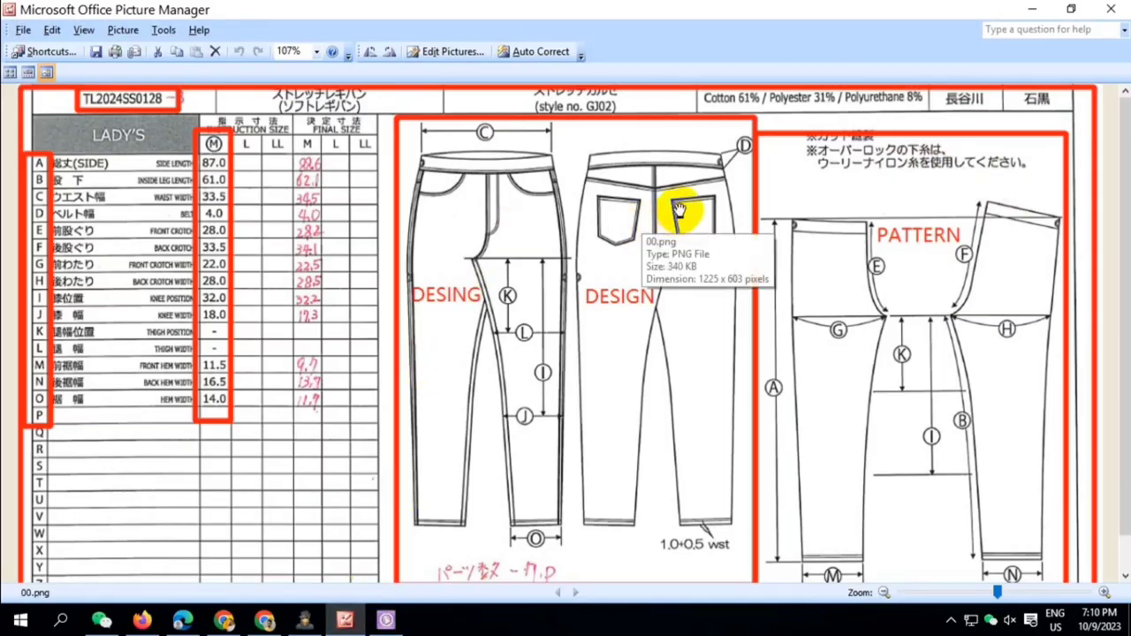
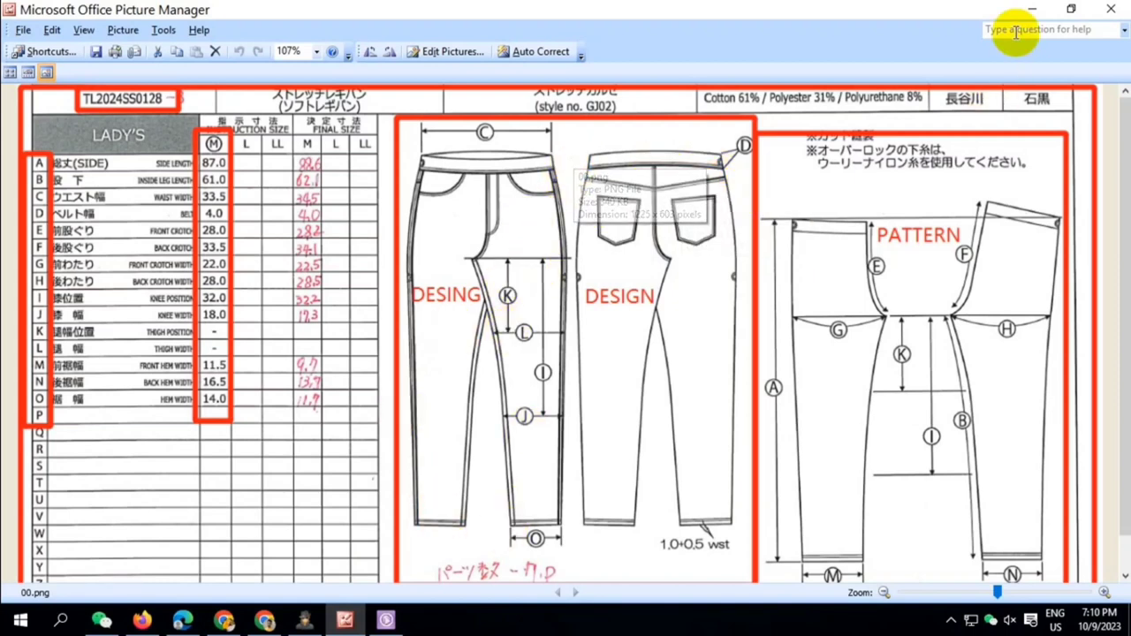
Switch from the leggings spec sheet back to the TL2024.boke pattern file
click(386, 620)
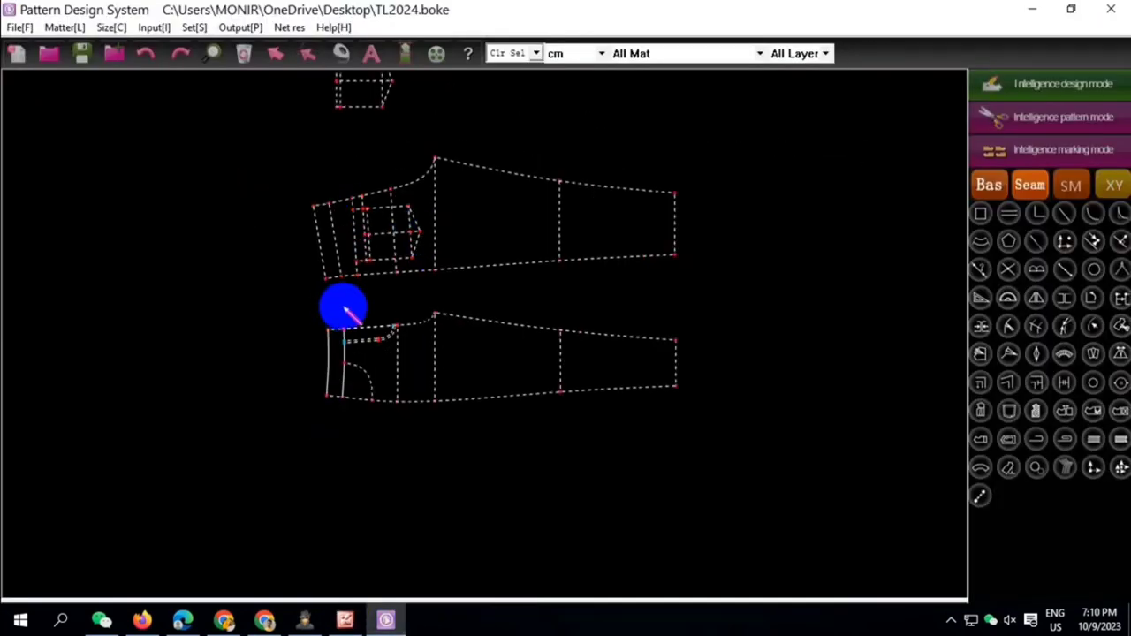
Free Move the small pocket piece out beside the leggings pieces
click(325, 158)
right_click(393, 196)
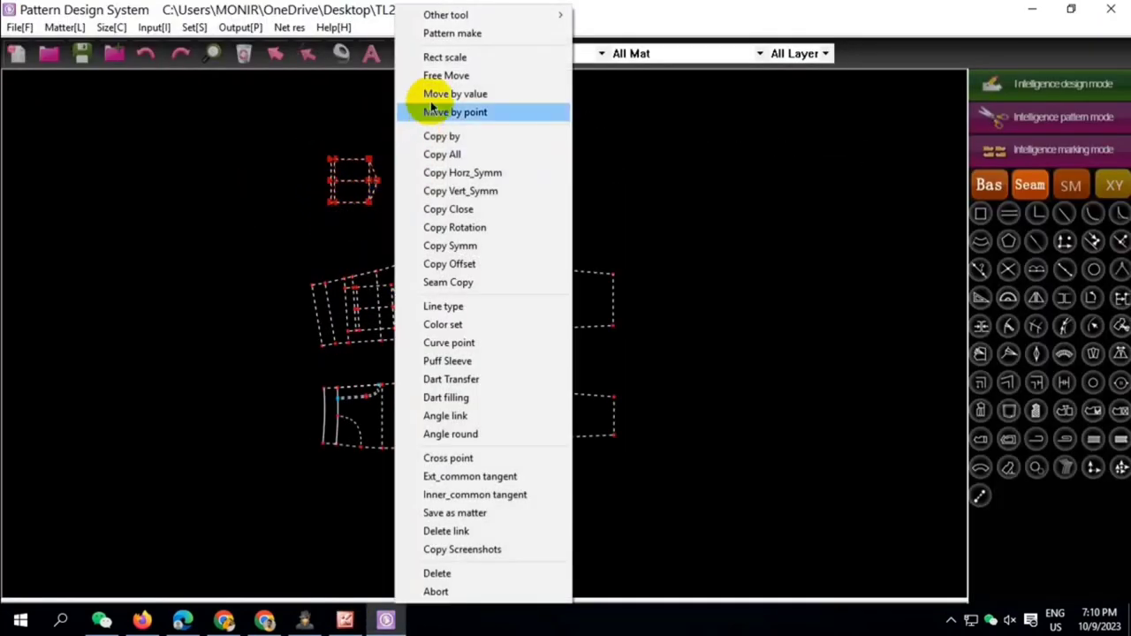
click(433, 77)
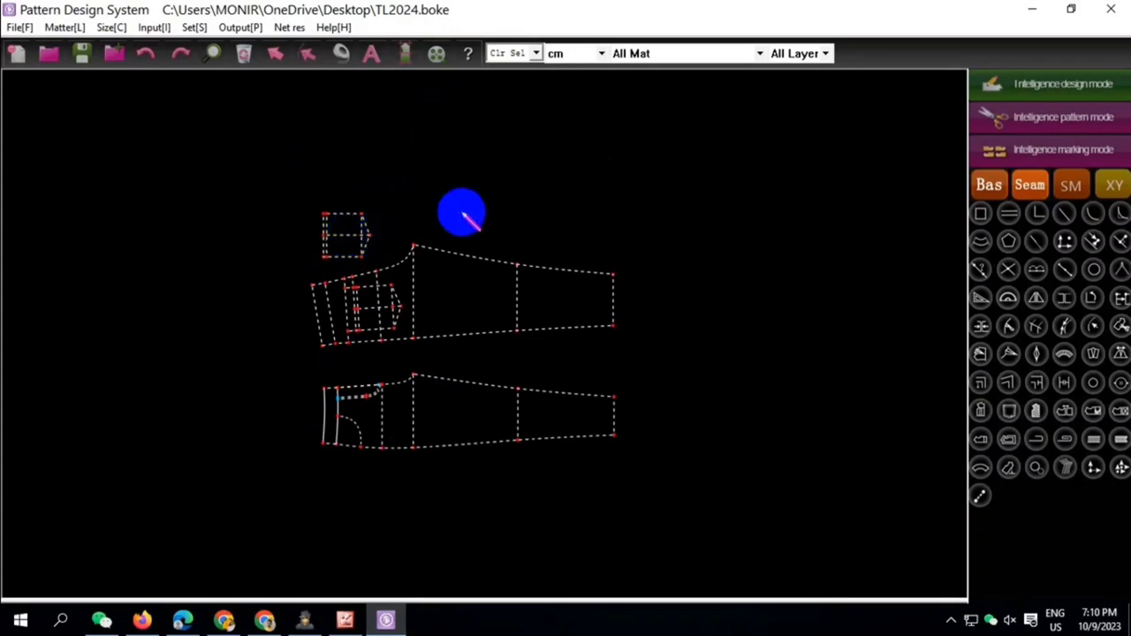
scroll(462, 212, down, 2)
Draw a rectangle band piece 8 wide and -34 high
click(303, 194)
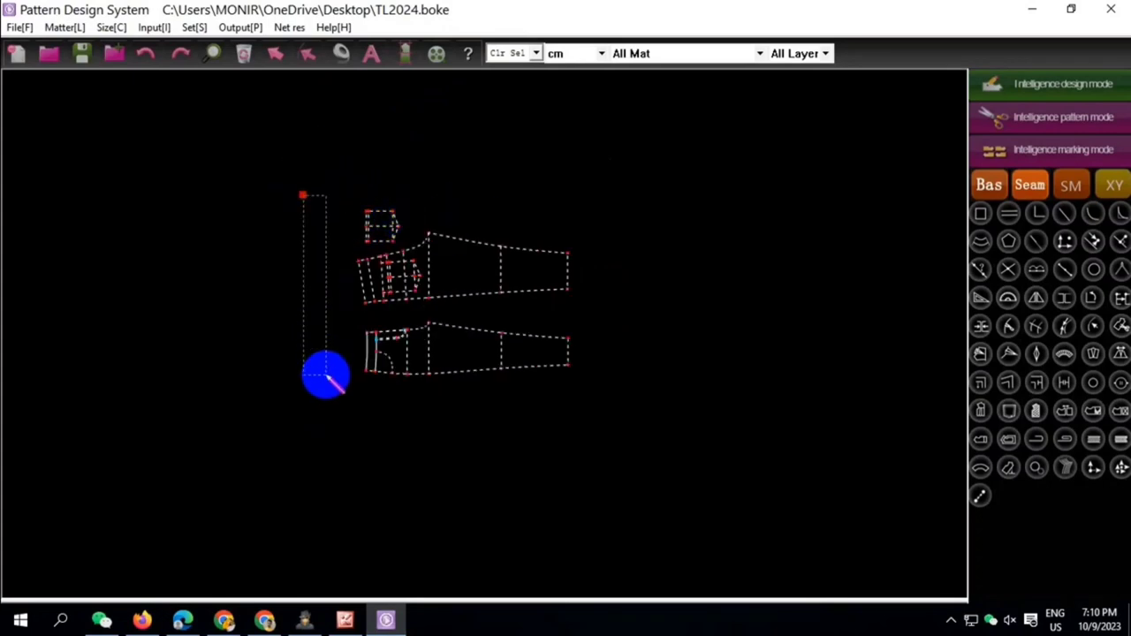
click(325, 376)
text(8)
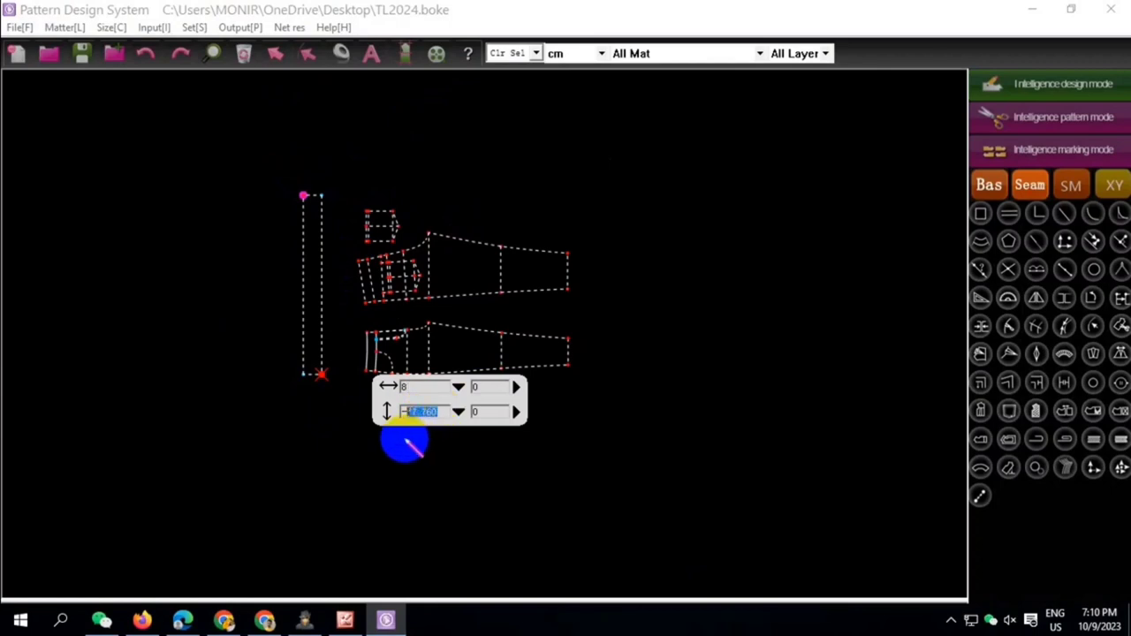
text(4)
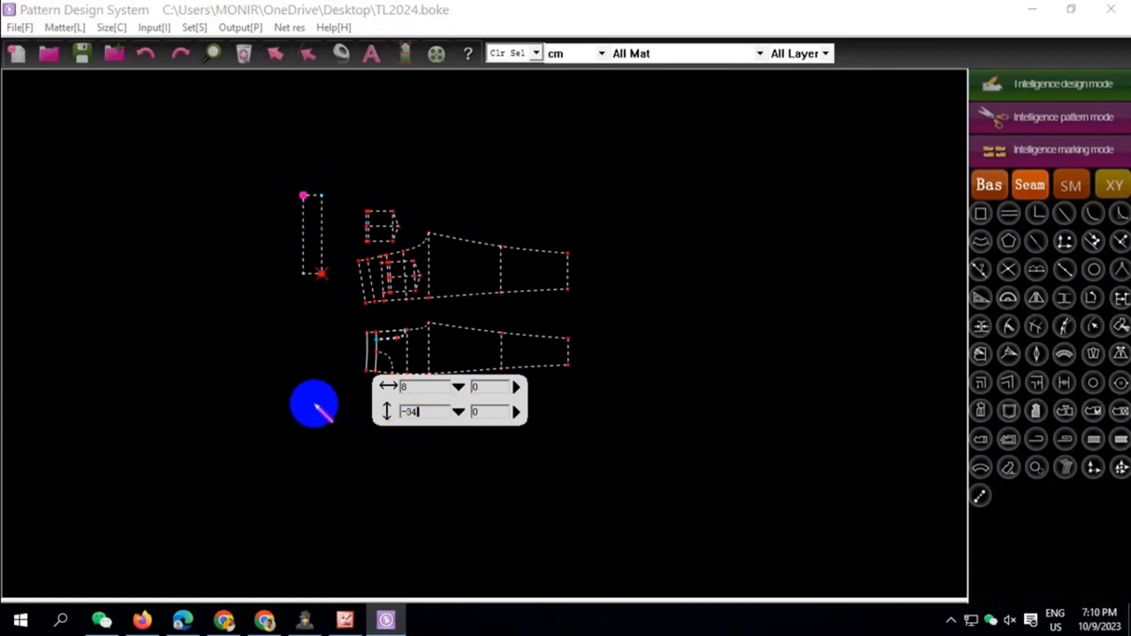
key(Return)
Move the new rectangle to the left of the leggings pieces
drag(290, 182, 346, 298)
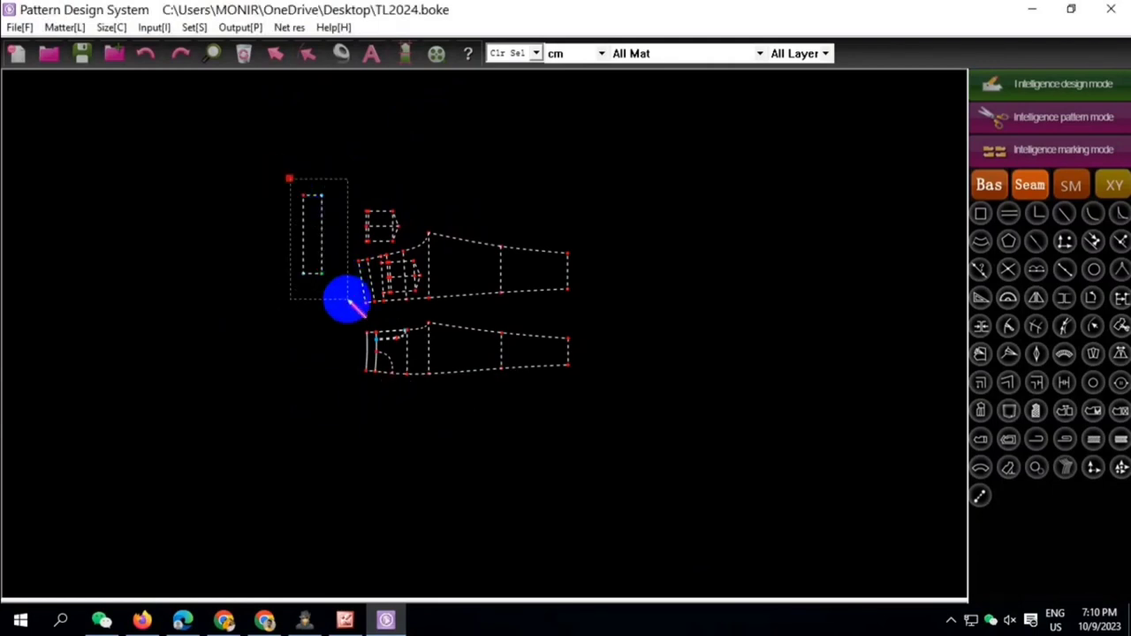
right_click(345, 298)
click(408, 513)
drag(290, 190, 340, 338)
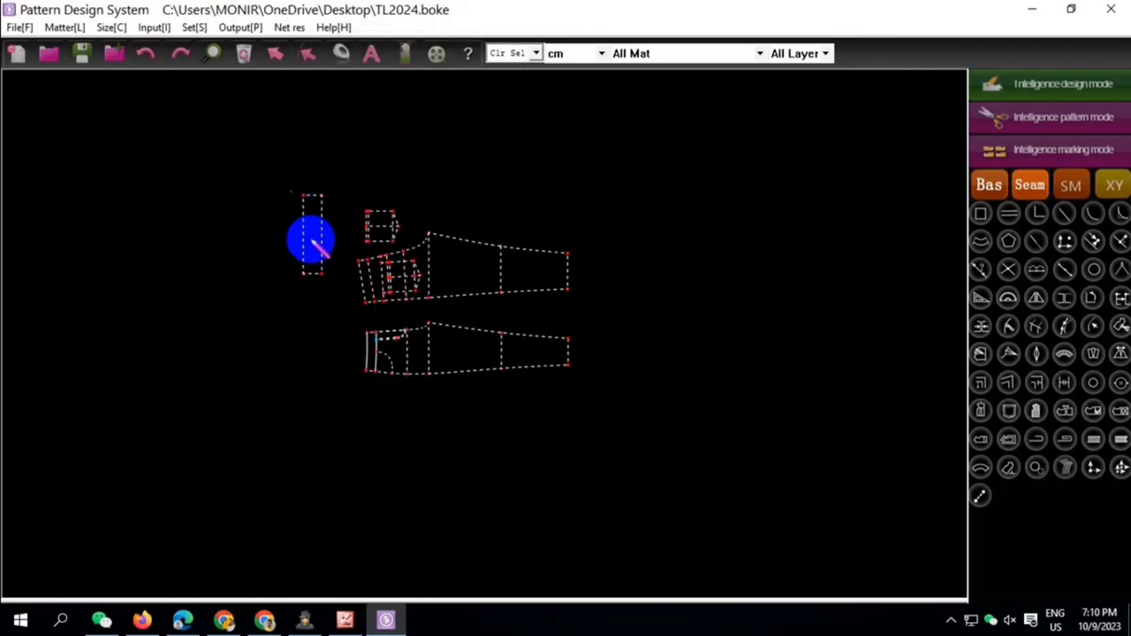
right_click(340, 338)
click(380, 75)
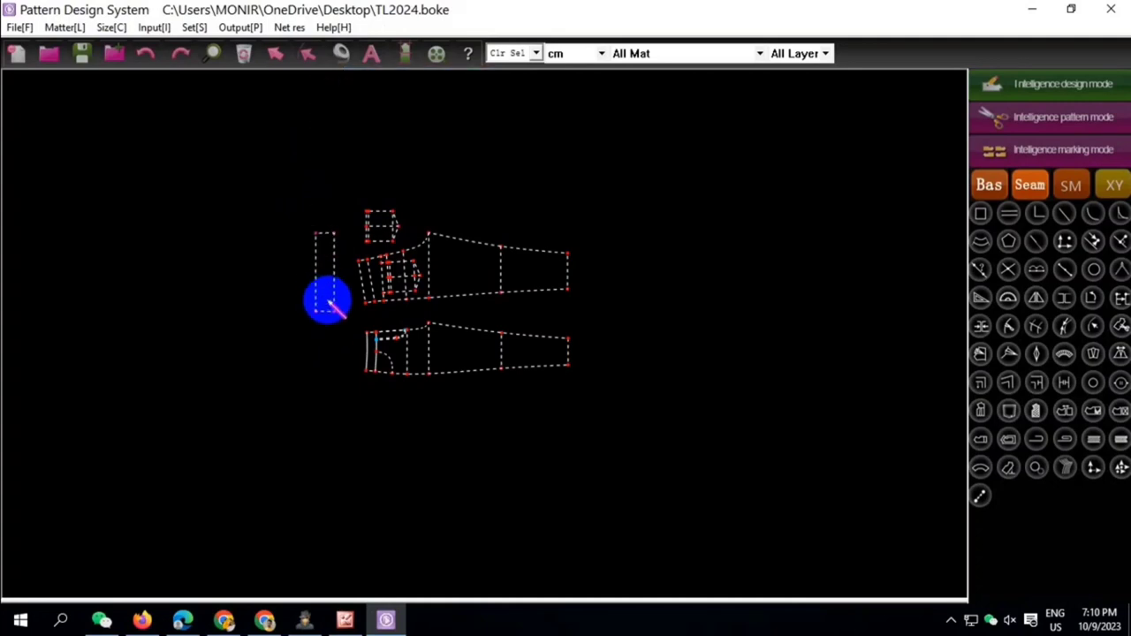
click(334, 309)
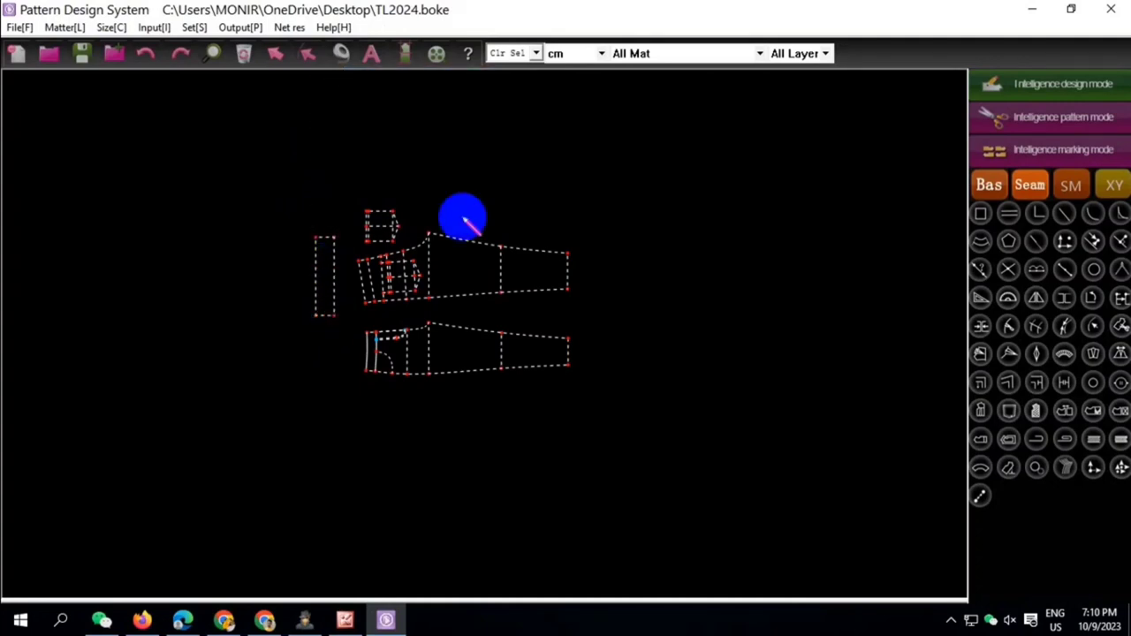
click(1036, 303)
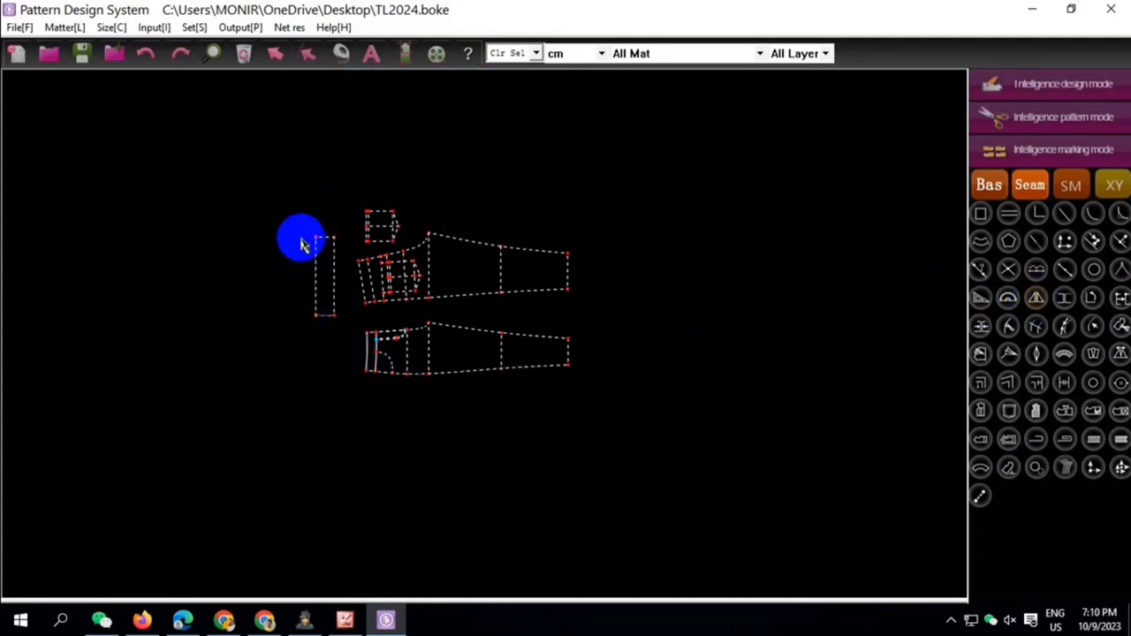
Delete the links between all the pattern pieces
drag(298, 223, 341, 255)
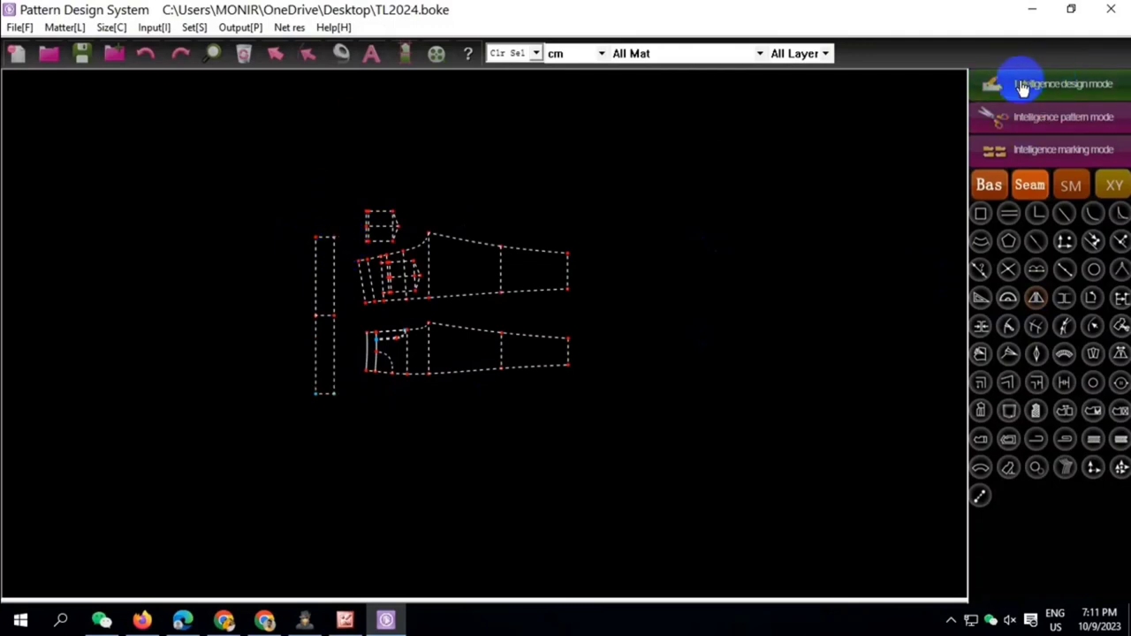
drag(290, 185, 662, 438)
right_click(662, 438)
click(717, 530)
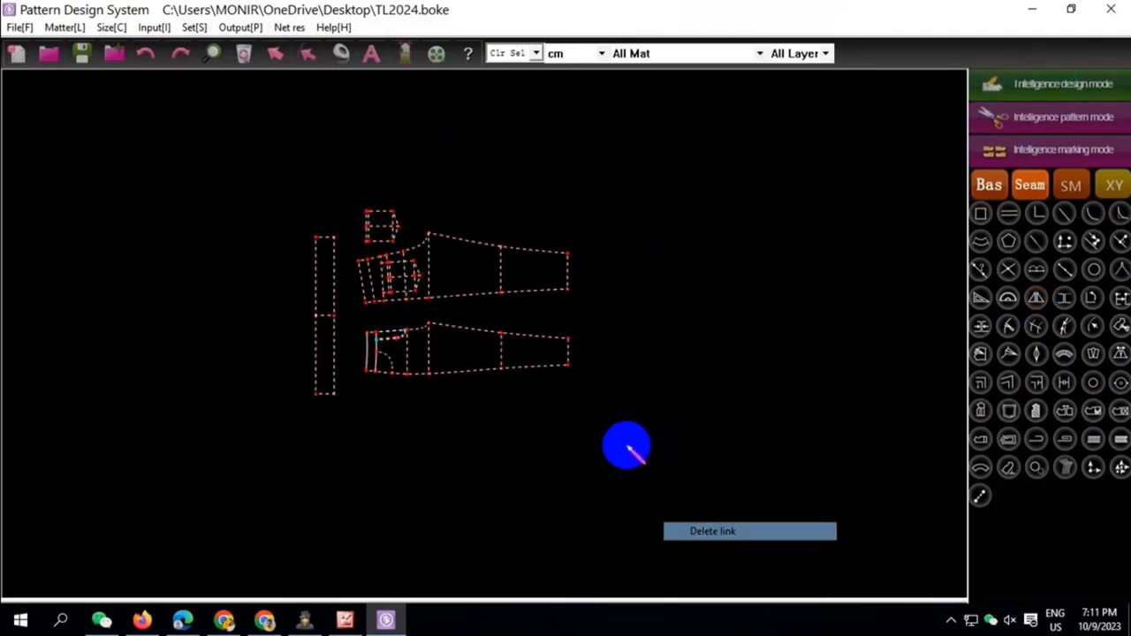
click(145, 53)
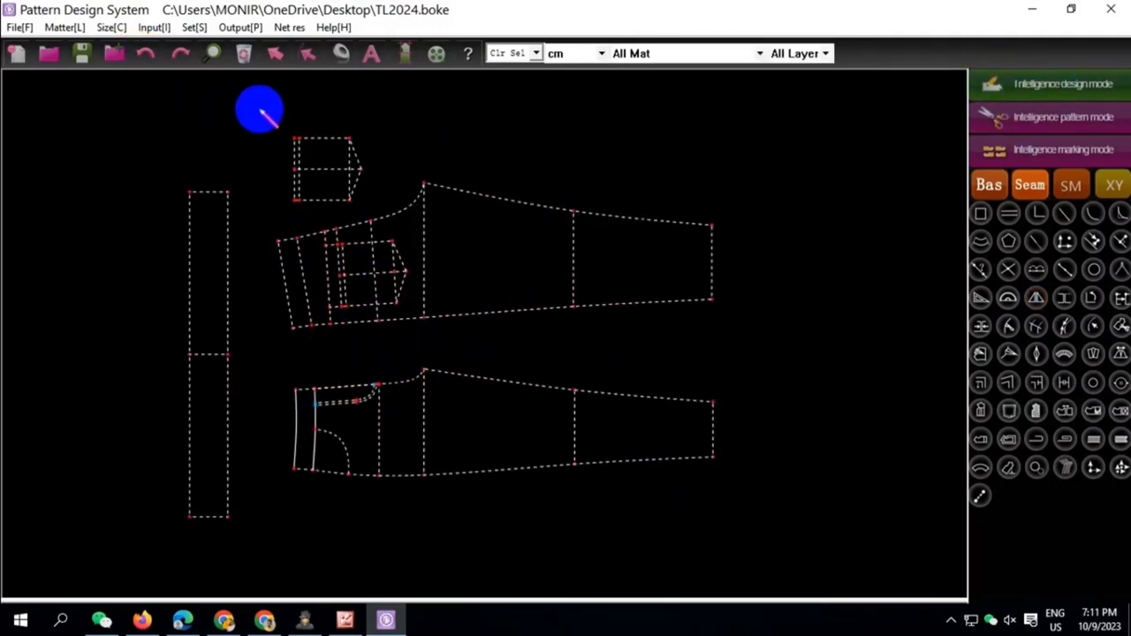
Move the pocket piece above the leggings pieces
drag(270, 119, 384, 201)
right_click(383, 203)
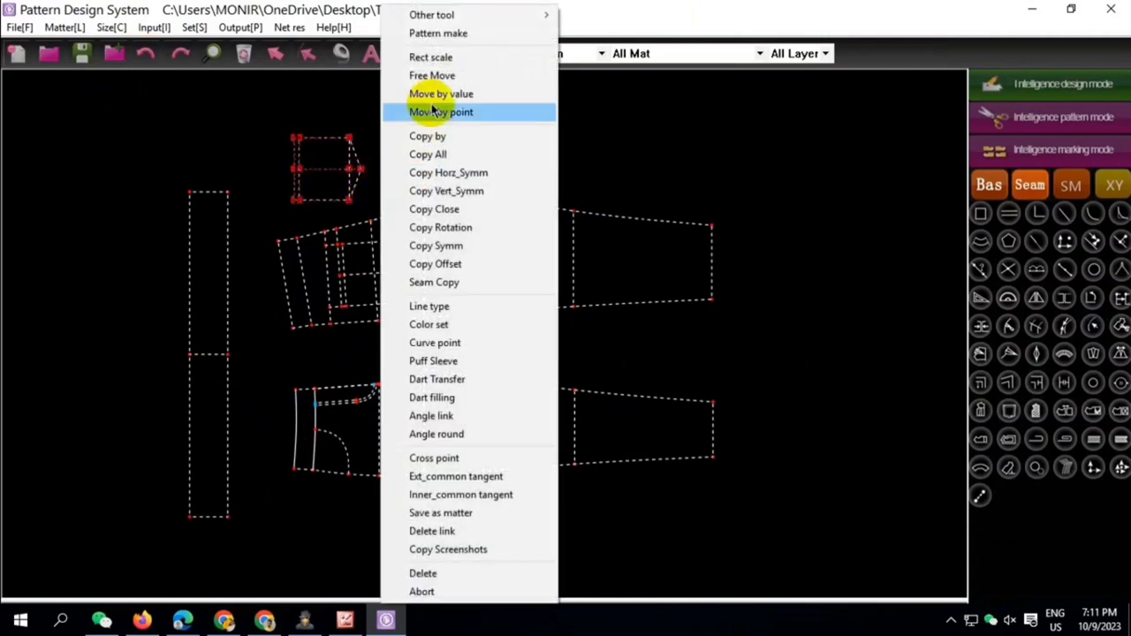
click(429, 76)
click(325, 92)
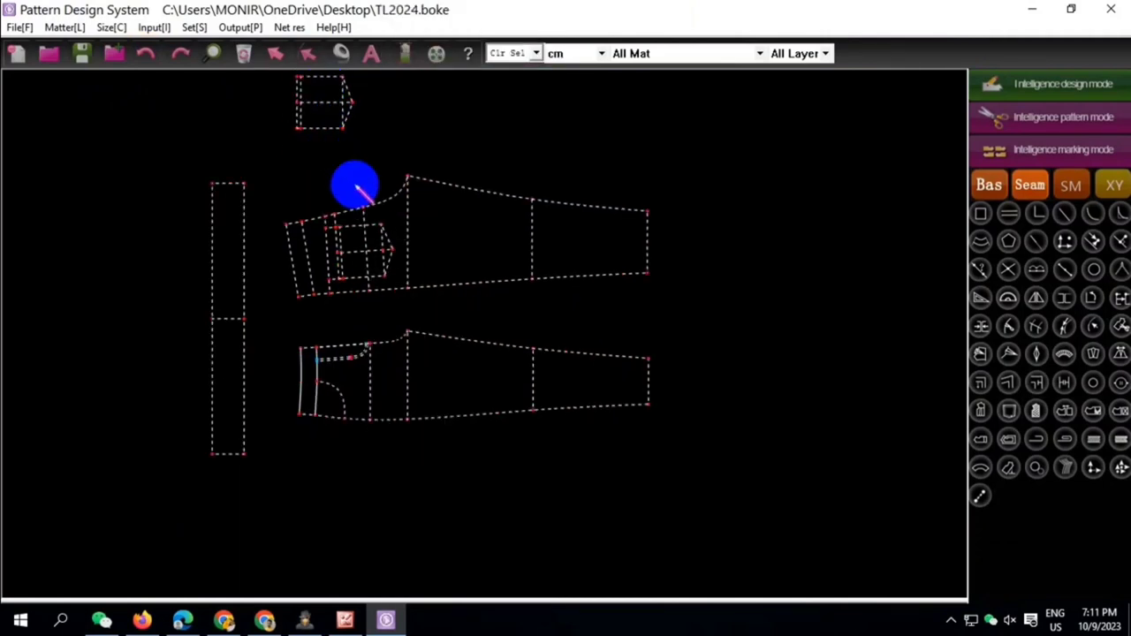
scroll(353, 183, down, 1)
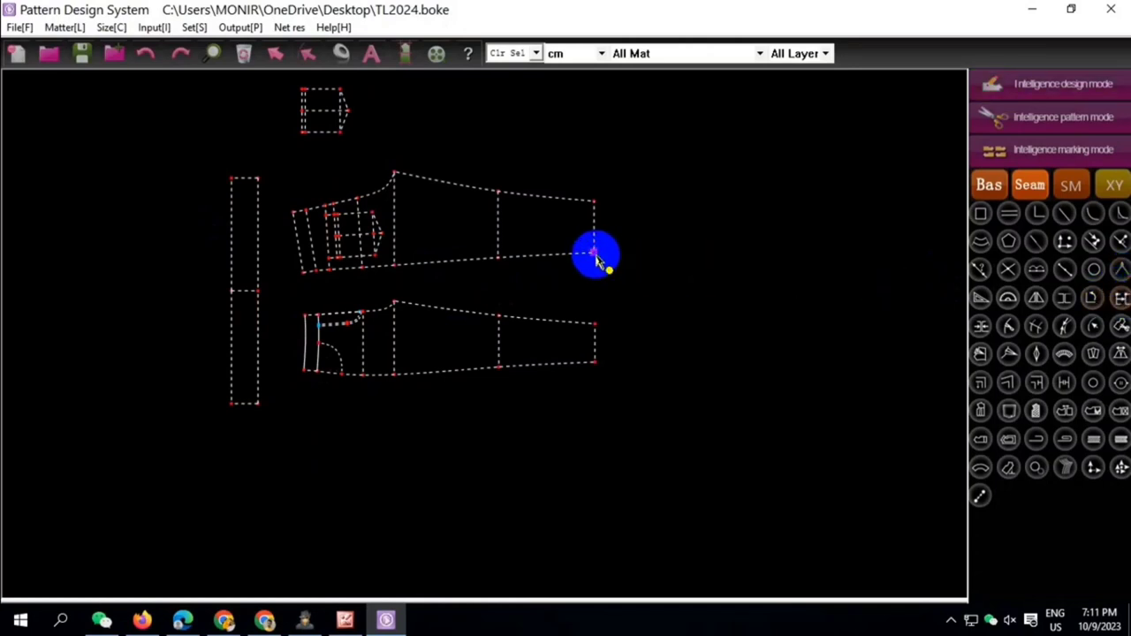
click(597, 367)
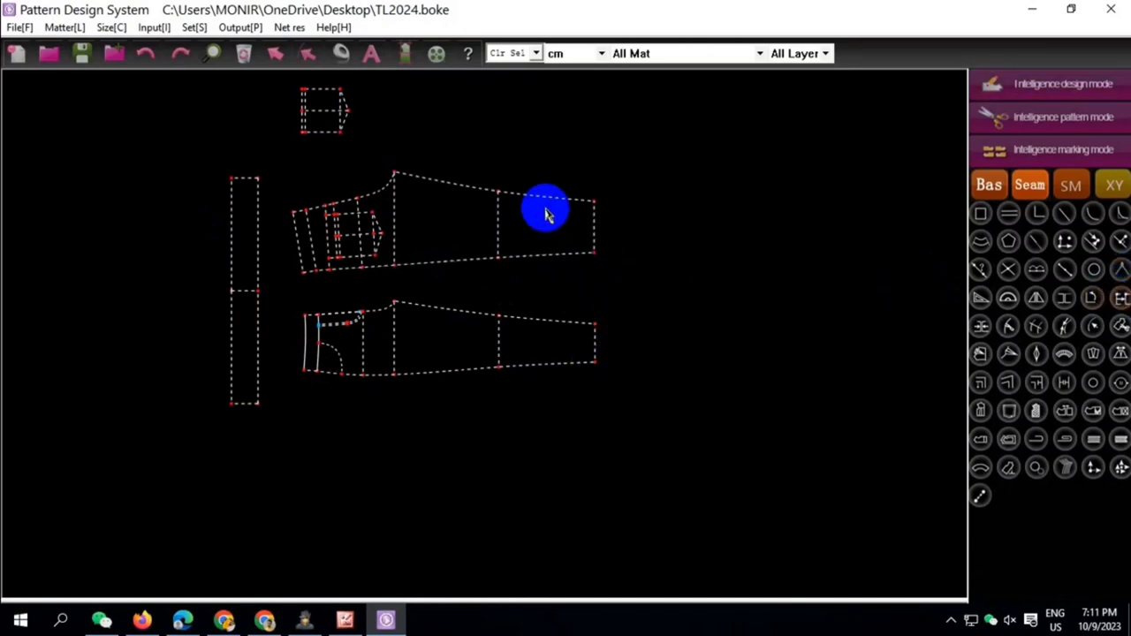
Measure along the lower leggings piece, then undo the overlay edits on it
drag(274, 146, 602, 284)
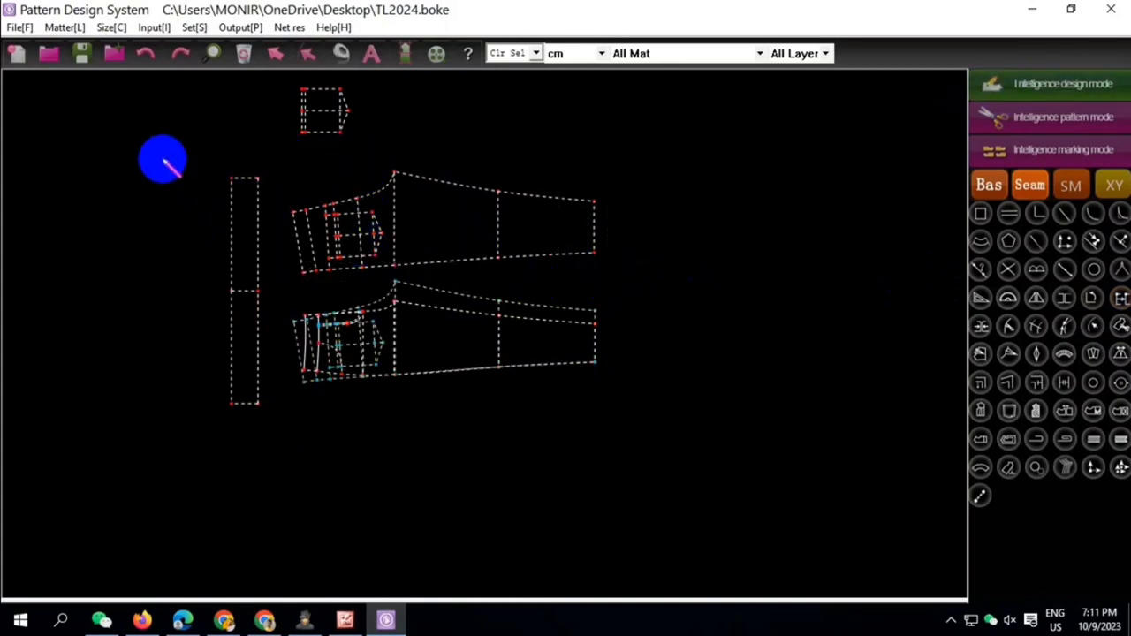
click(170, 159)
right_click(693, 436)
key(Escape)
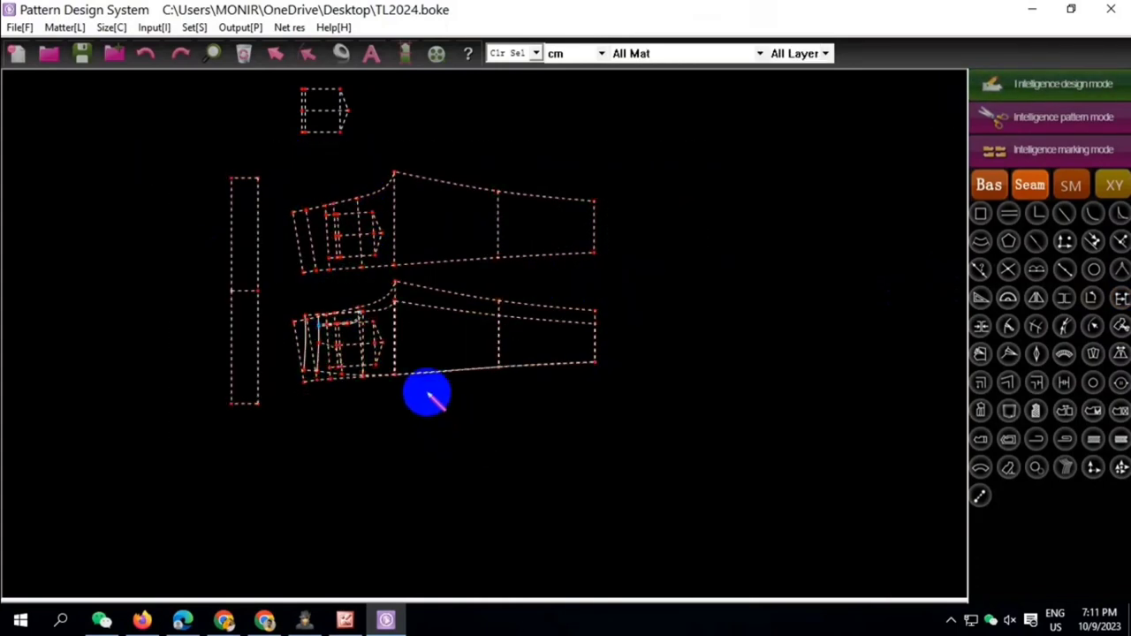
scroll(430, 394, up, 2)
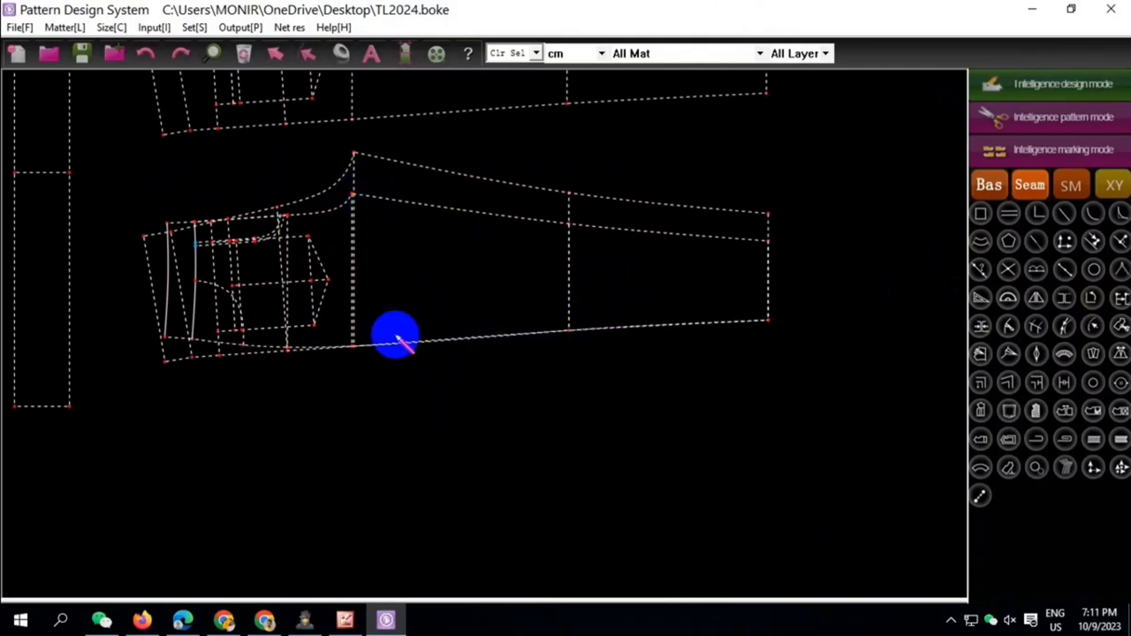
scroll(396, 333, up, 5)
scroll(373, 358, down, 4)
click(361, 335)
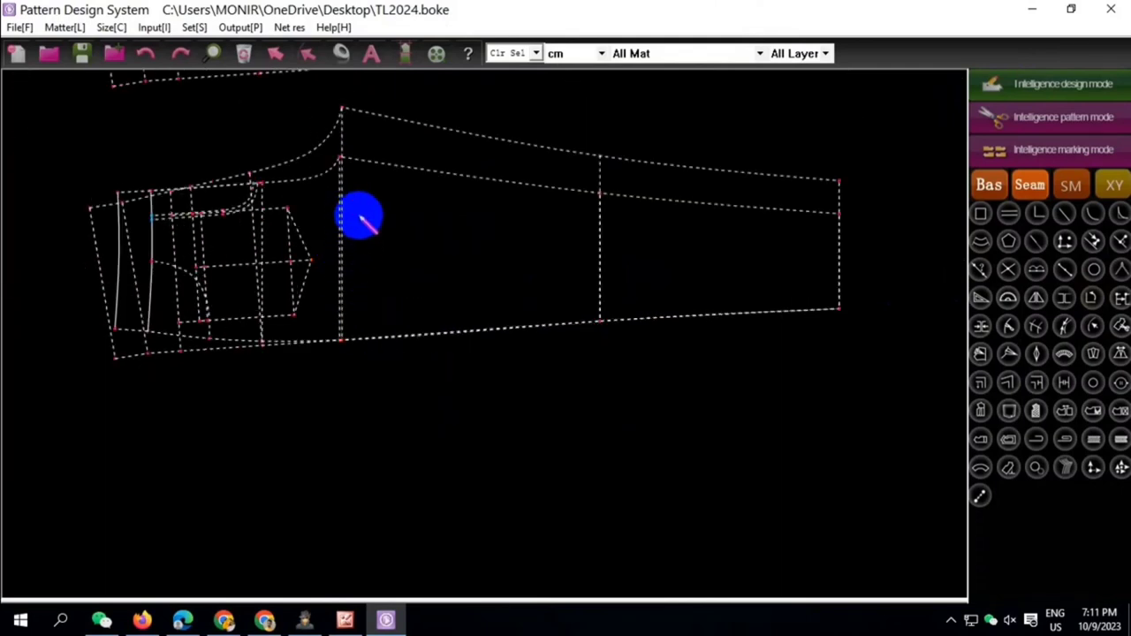
scroll(304, 283, down, 2)
scroll(245, 230, down, 2)
scroll(238, 252, up, 1)
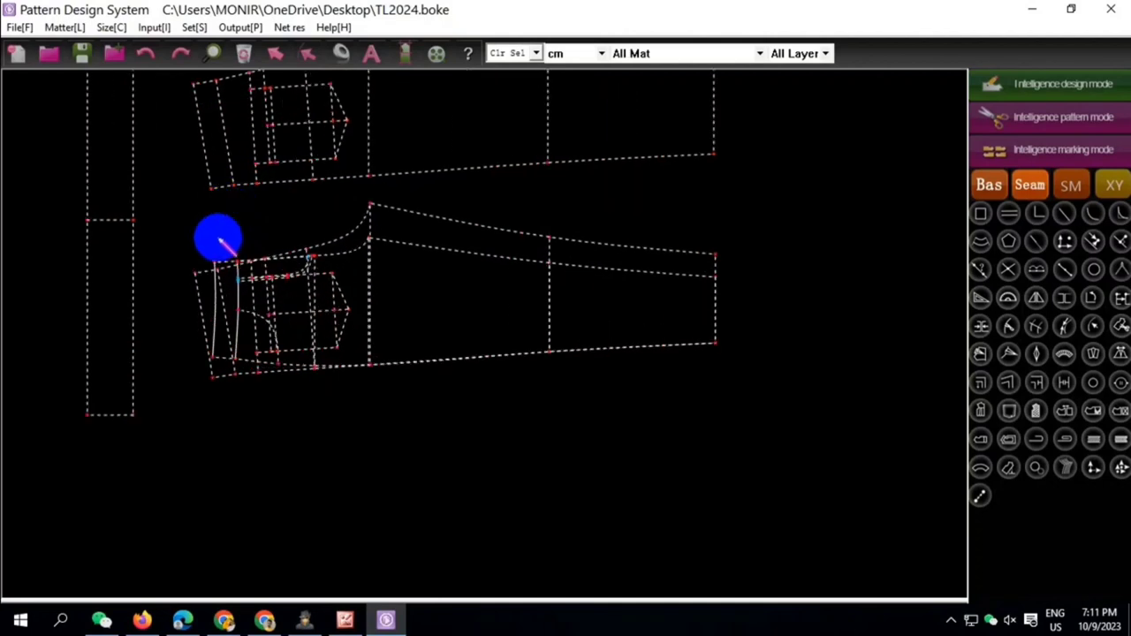
scroll(220, 239, up, 2)
scroll(353, 259, down, 2)
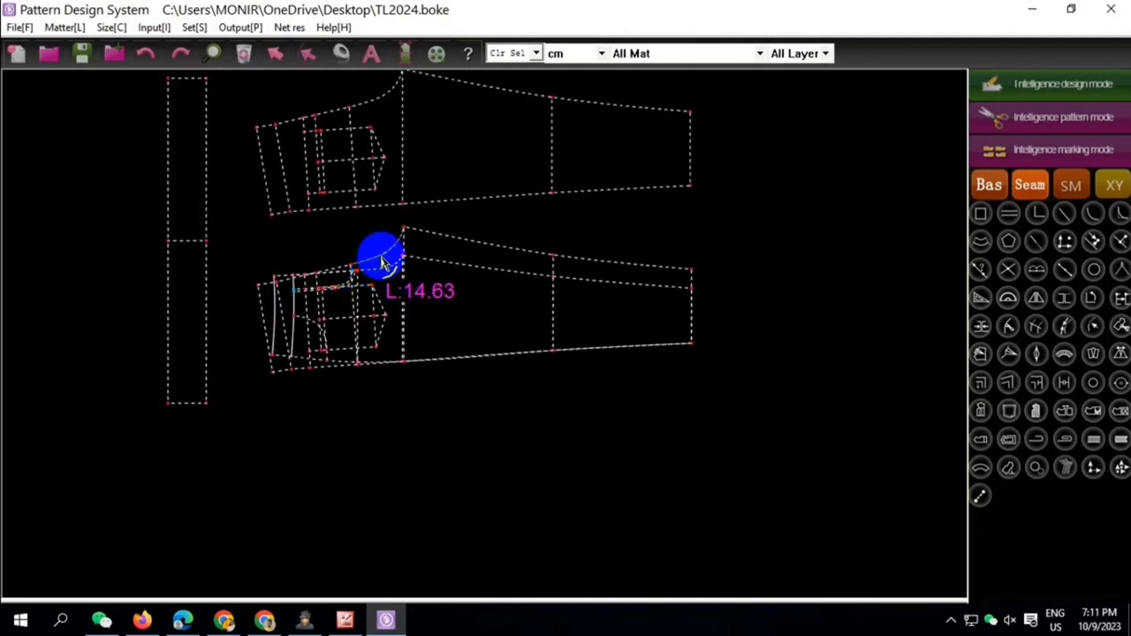
scroll(382, 261, down, 1)
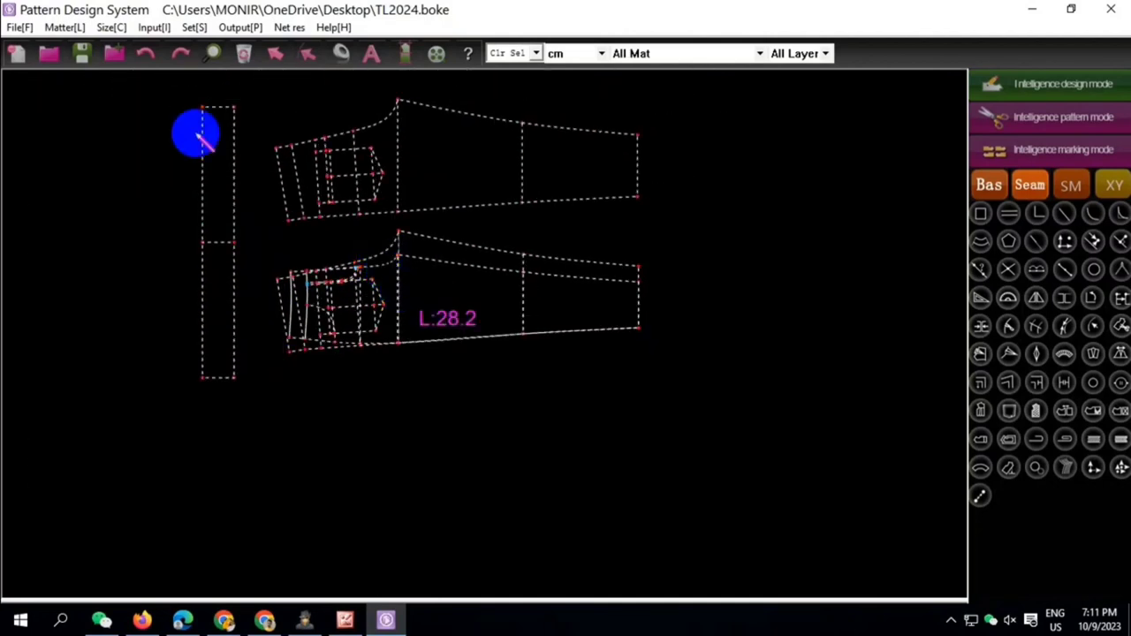
click(148, 56)
scroll(492, 298, down, 1)
scroll(368, 260, down, 1)
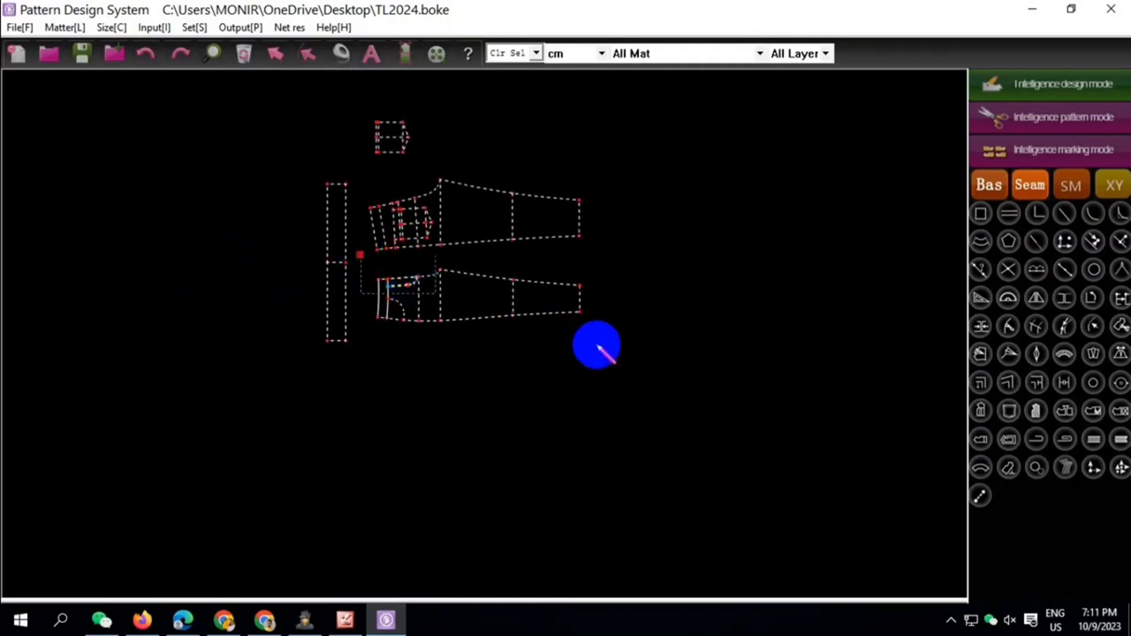
Copy the lower leggings piece to the left and unlink the copy
right_click(609, 350)
click(655, 136)
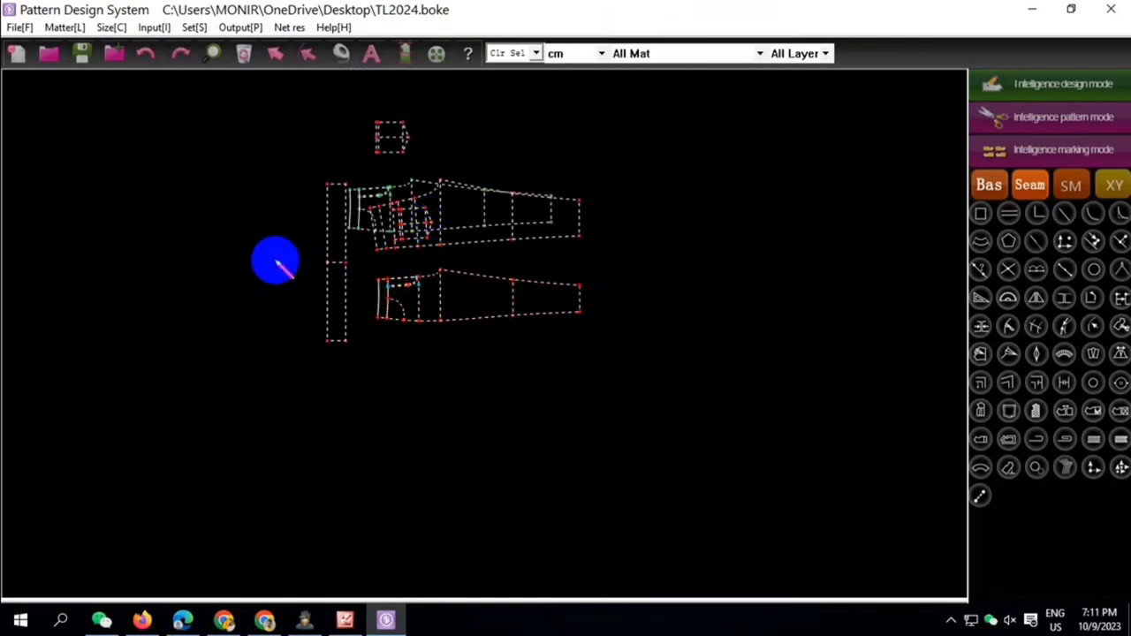
click(207, 260)
scroll(146, 227, up, 1)
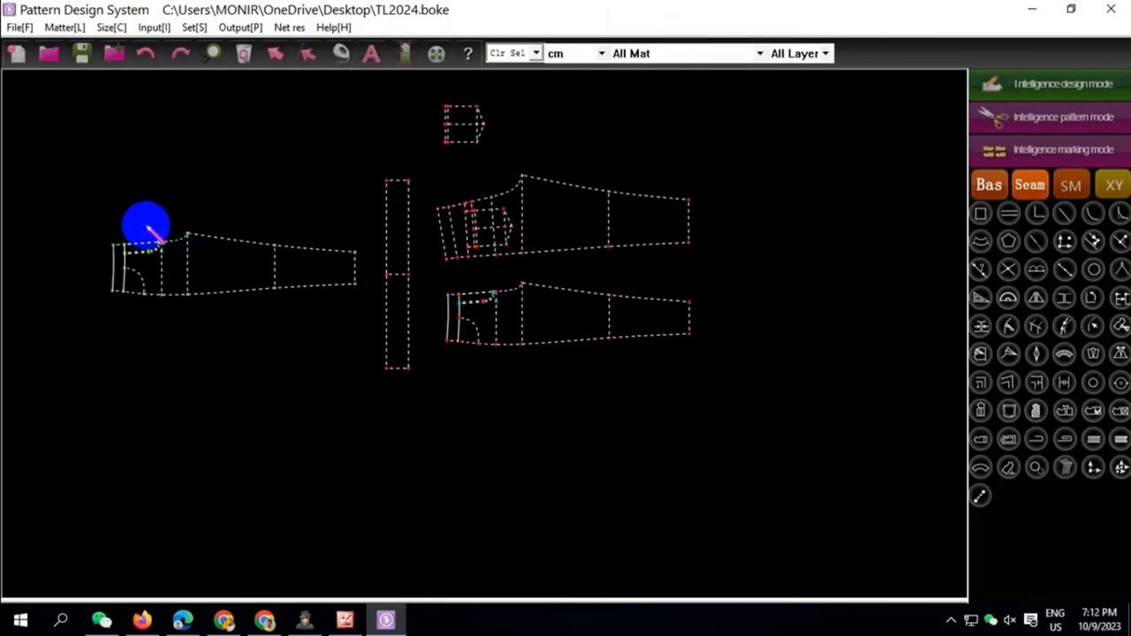
right_drag(76, 214, 371, 349)
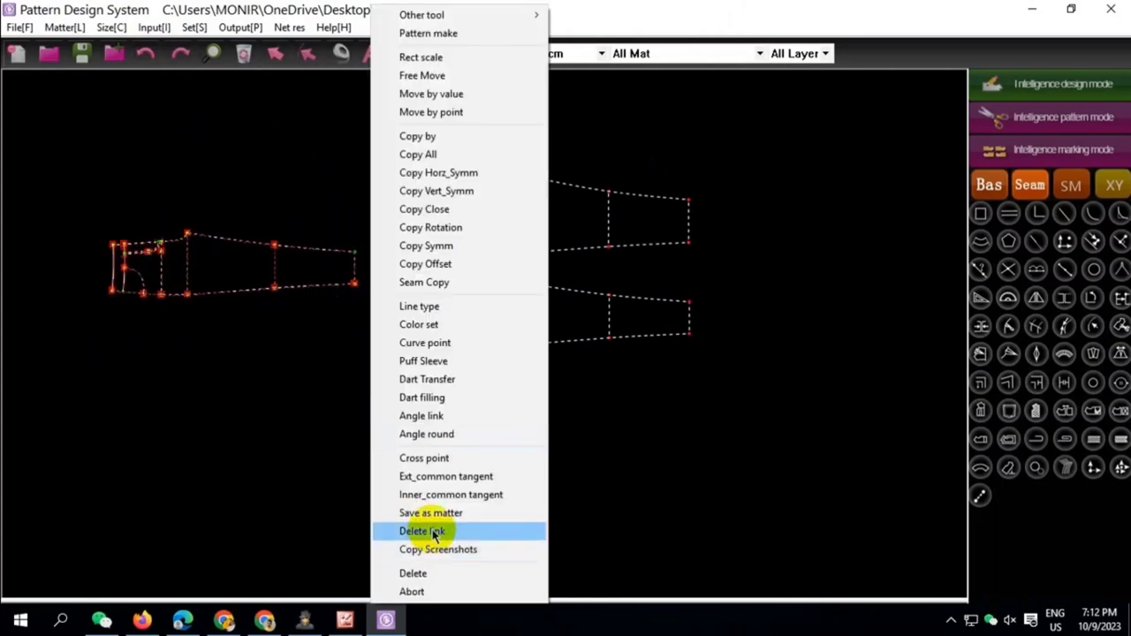
click(433, 531)
Copy the upper piece's pocket details onto the left leg piece
click(687, 245)
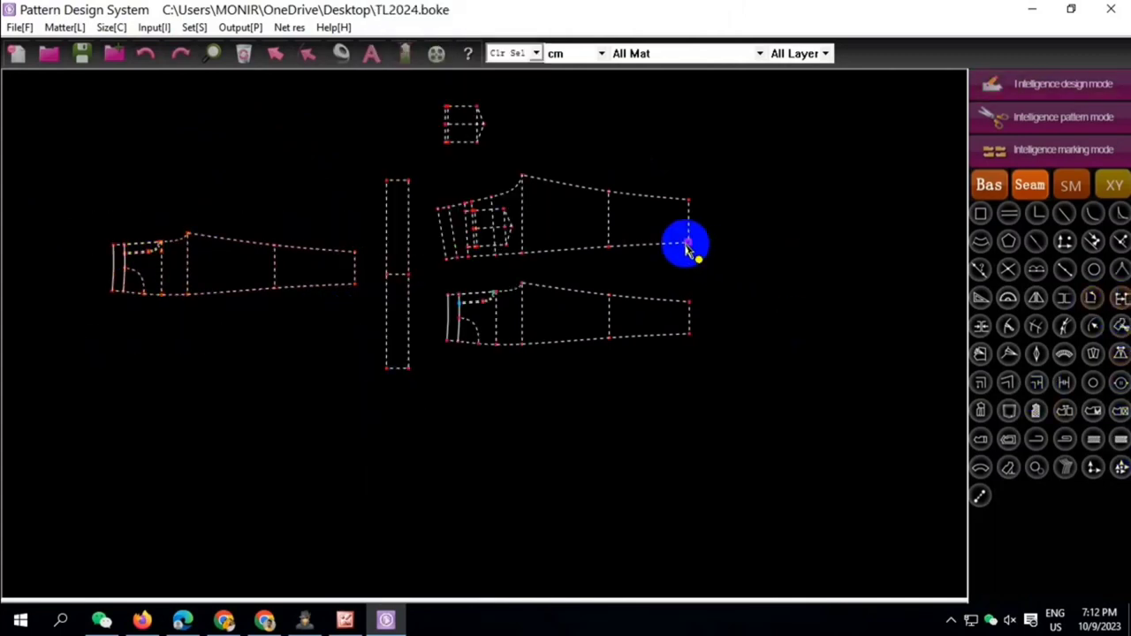
click(355, 285)
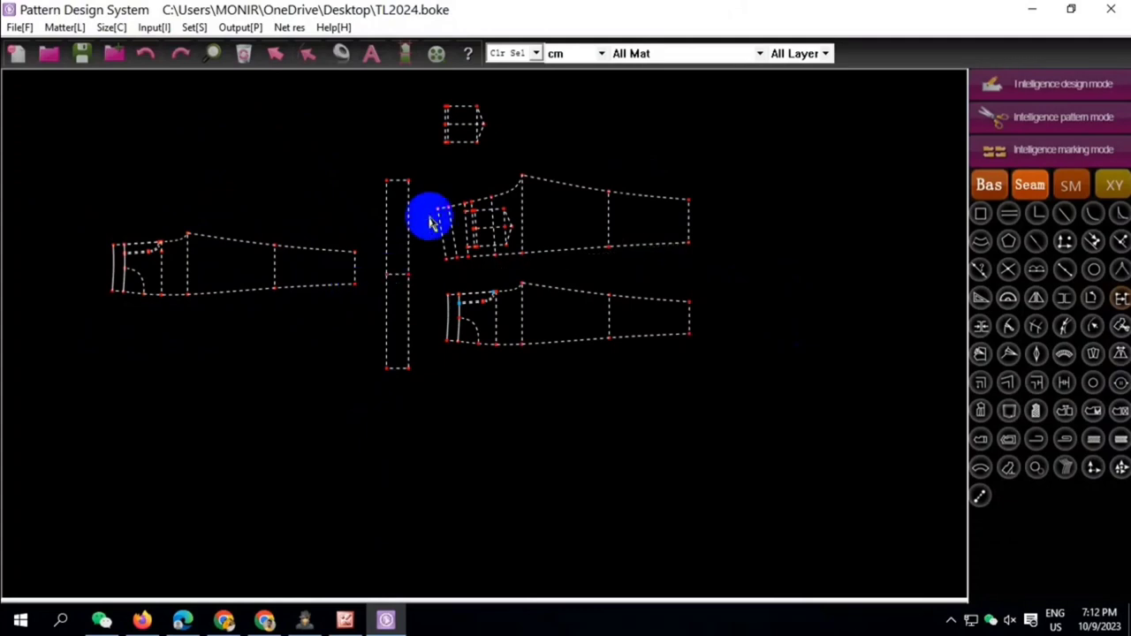
drag(431, 163, 709, 270)
right_click(712, 276)
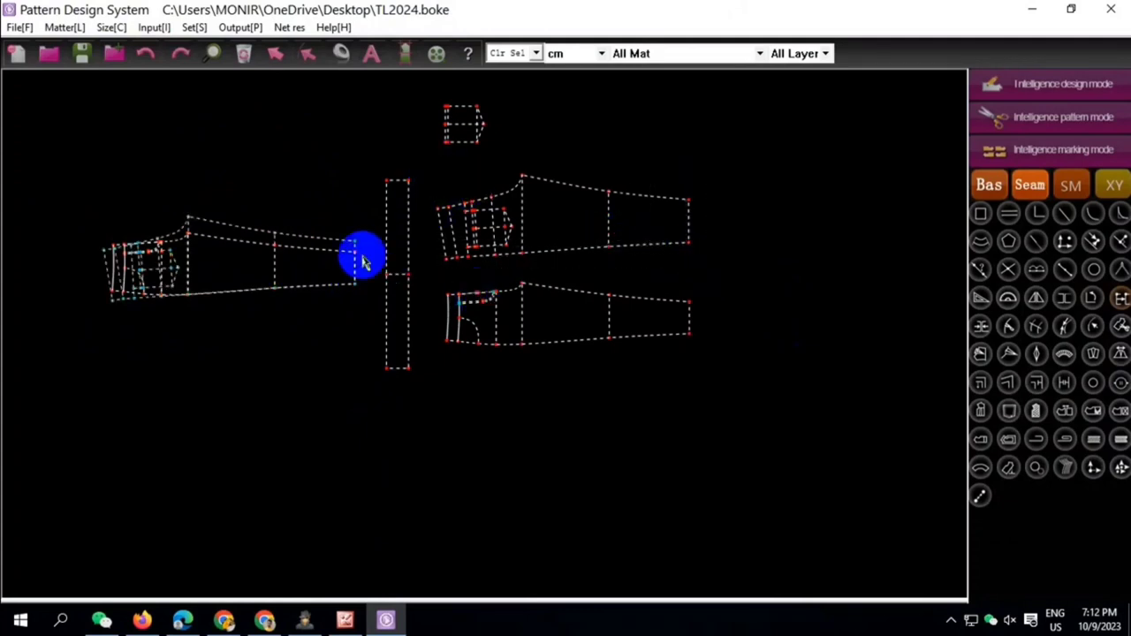
Delete the left leg piece's link to its source
drag(51, 177, 367, 353)
right_click(374, 368)
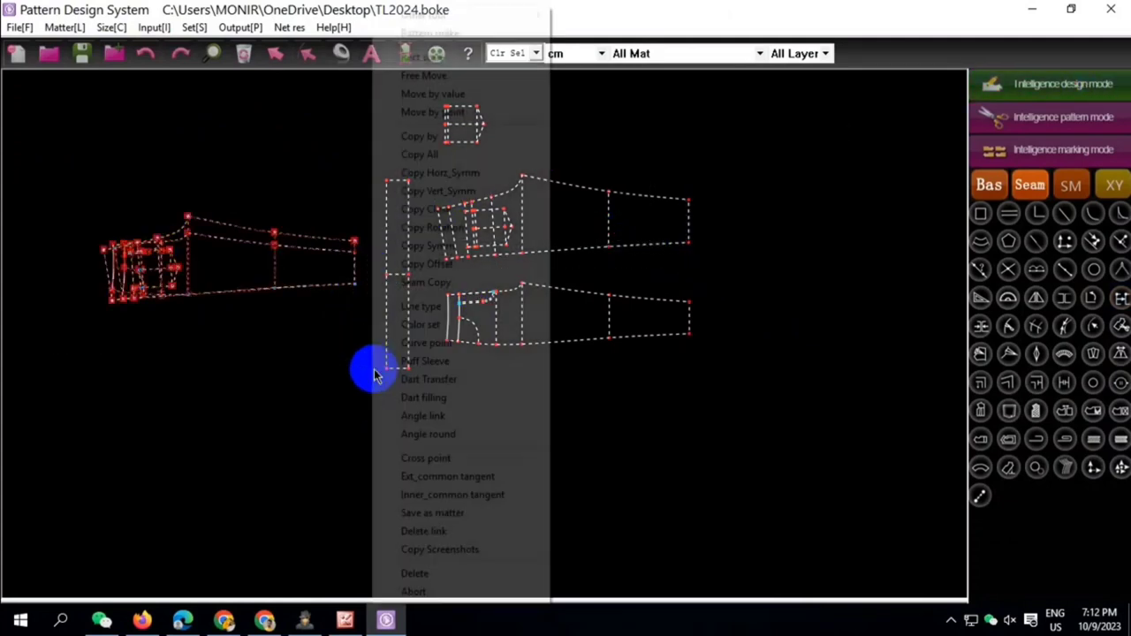
click(424, 531)
scroll(159, 253, up, 3)
scroll(164, 253, down, 3)
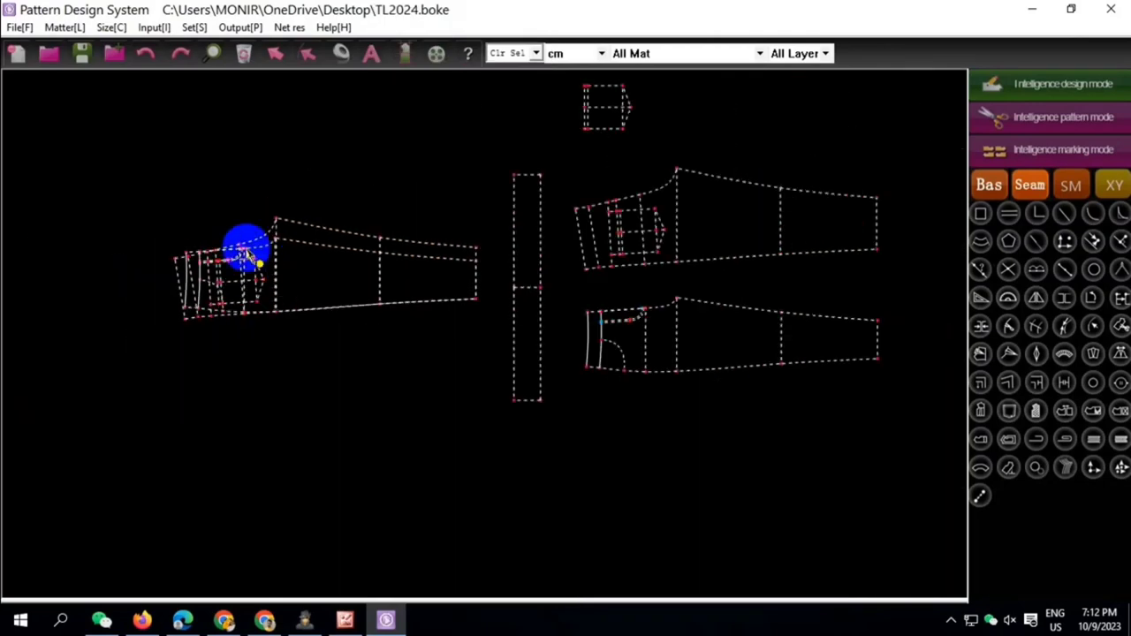
scroll(339, 237, down, 1)
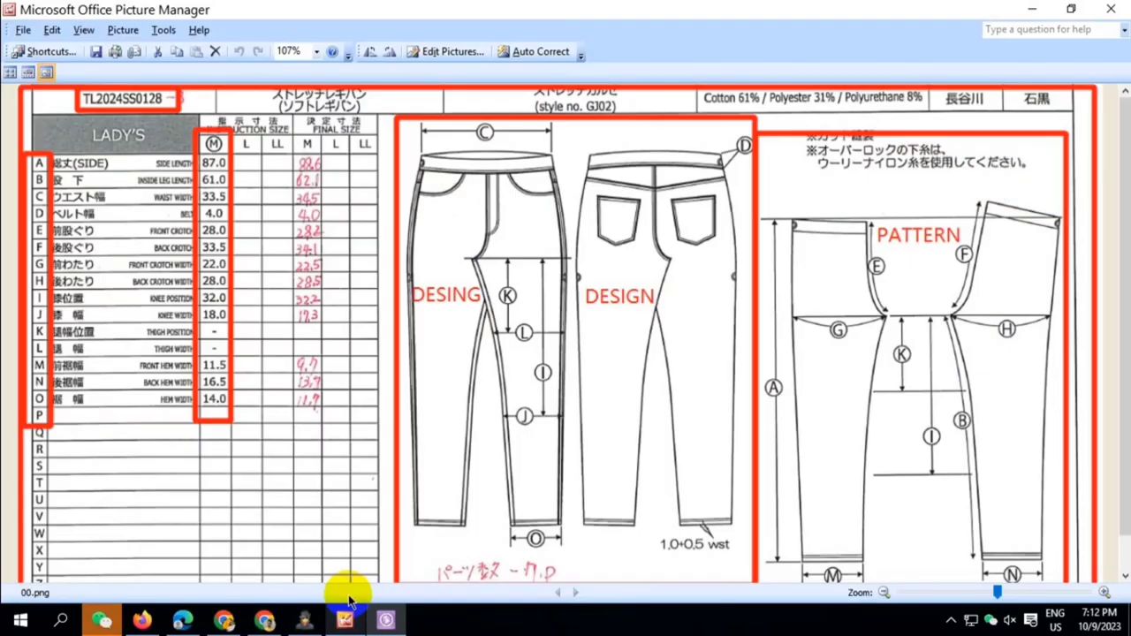
click(344, 619)
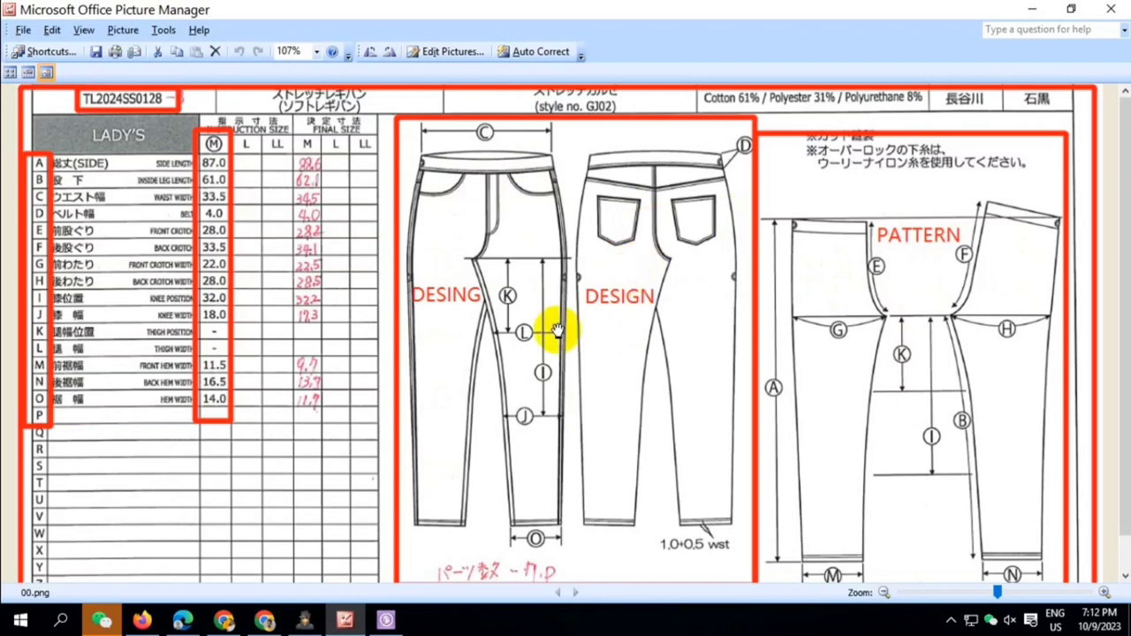
click(386, 619)
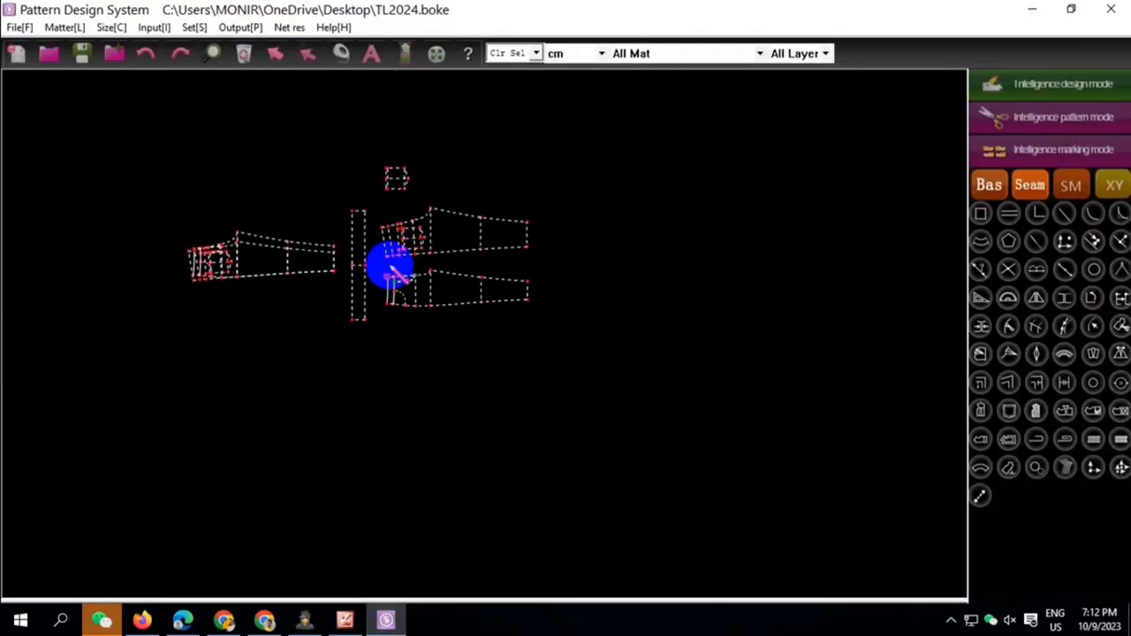
Pick the lower front leg outline plus pocket curve as a piece and open Pattern set
scroll(395, 269, up, 3)
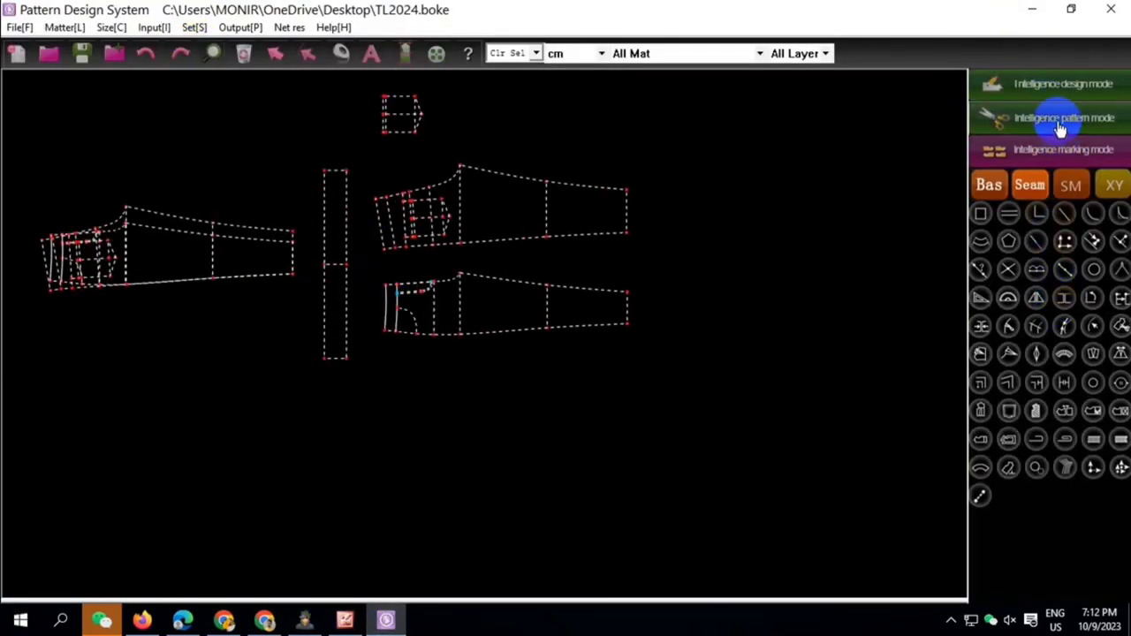
click(1121, 328)
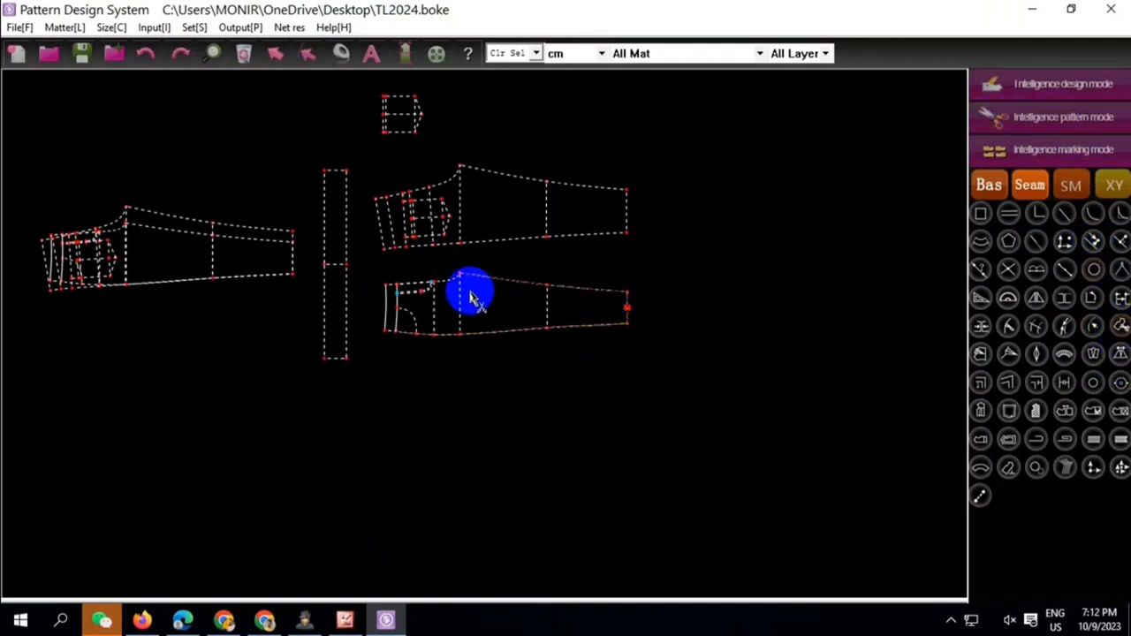
scroll(446, 294, up, 2)
scroll(381, 315, up, 3)
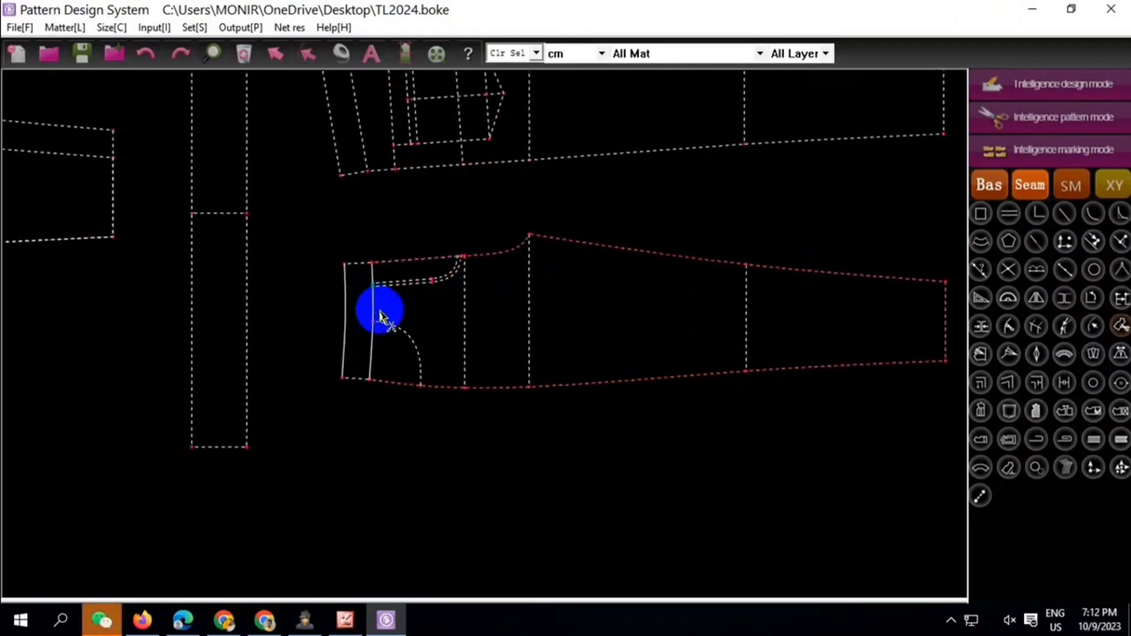
click(389, 330)
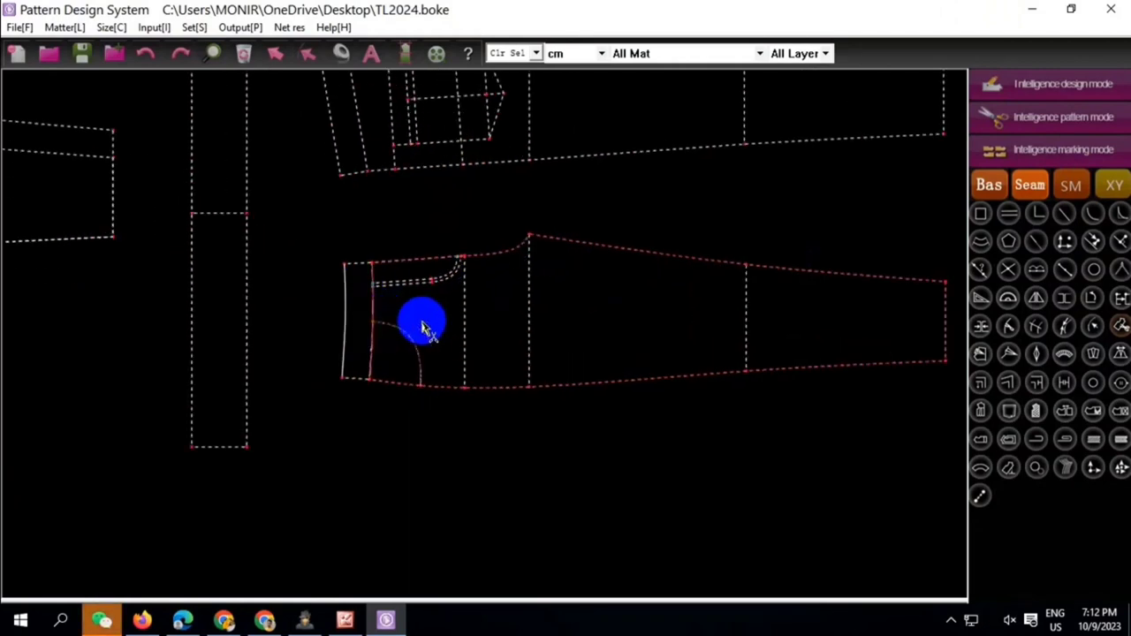
right_click(427, 329)
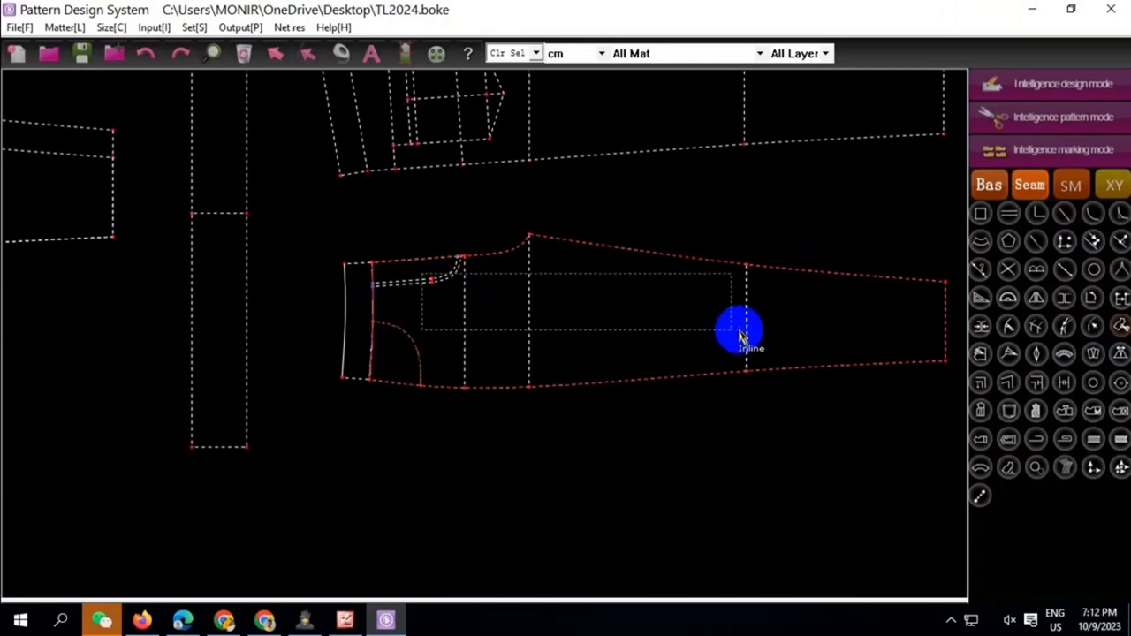
scroll(568, 313, down, 2)
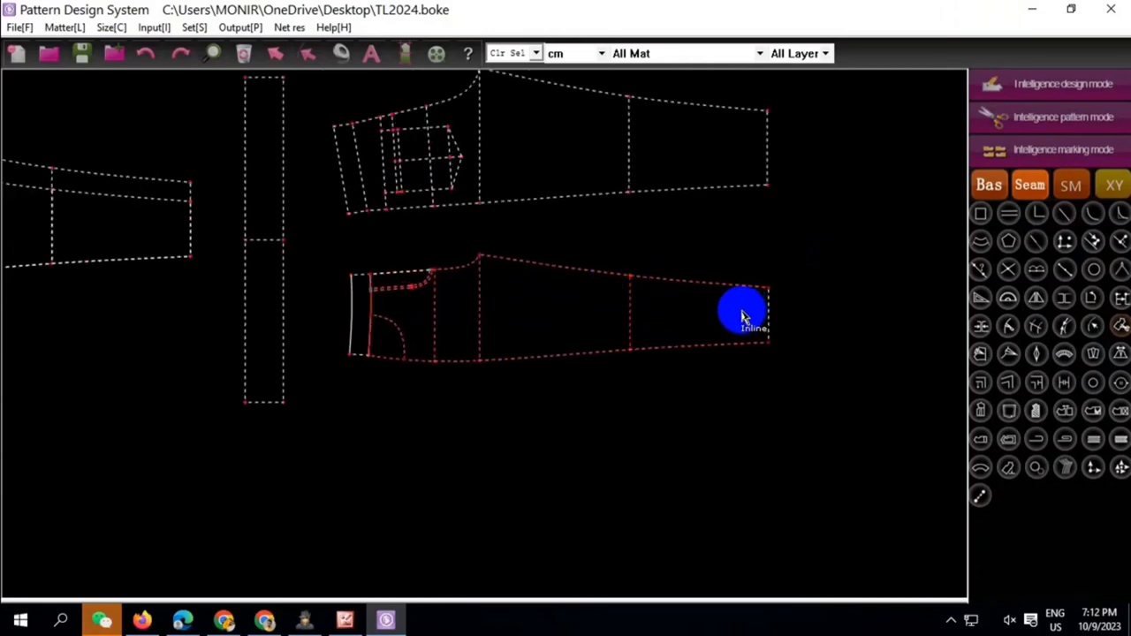
right_click(742, 317)
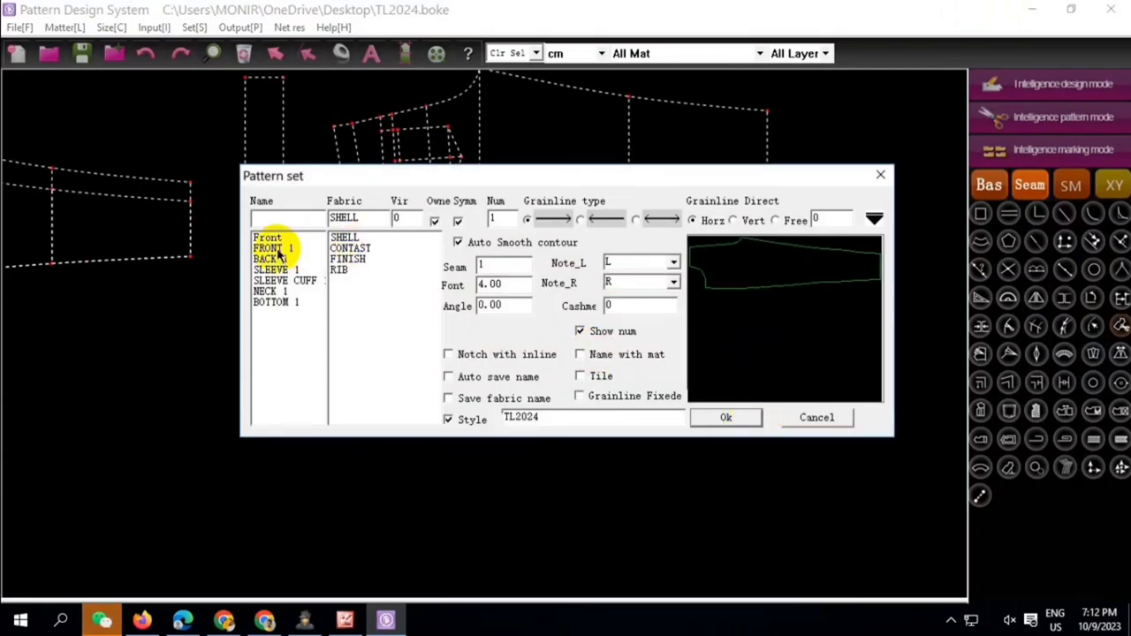
Name the piece FRONT 1 and place it right of the drafts
click(278, 250)
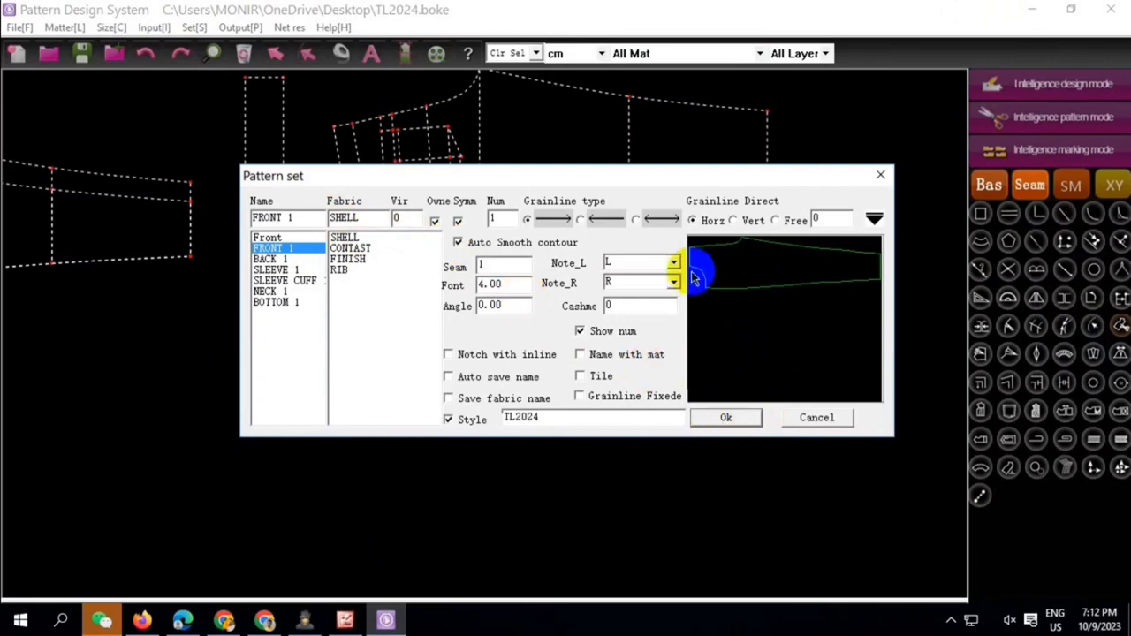
click(700, 411)
mouse_move(404, 285)
mouse_down()
mouse_move(672, 307)
mouse_move(642, 297)
mouse_up()
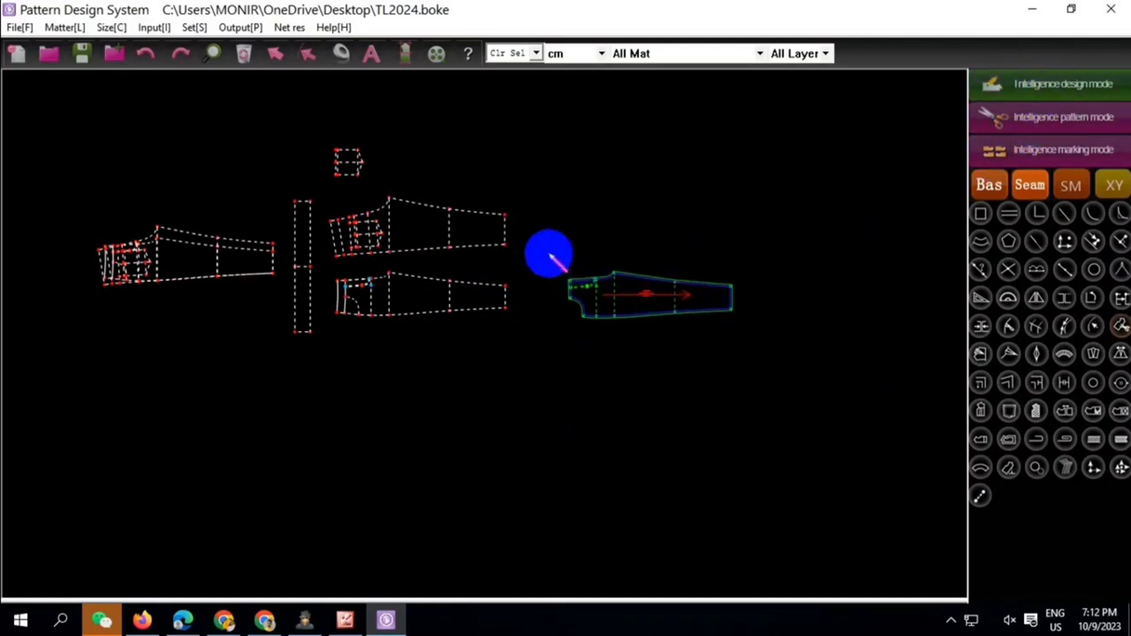
Move FRONT 1's grain line and label to the middle of the piece
right_drag(549, 258, 750, 356)
click(787, 529)
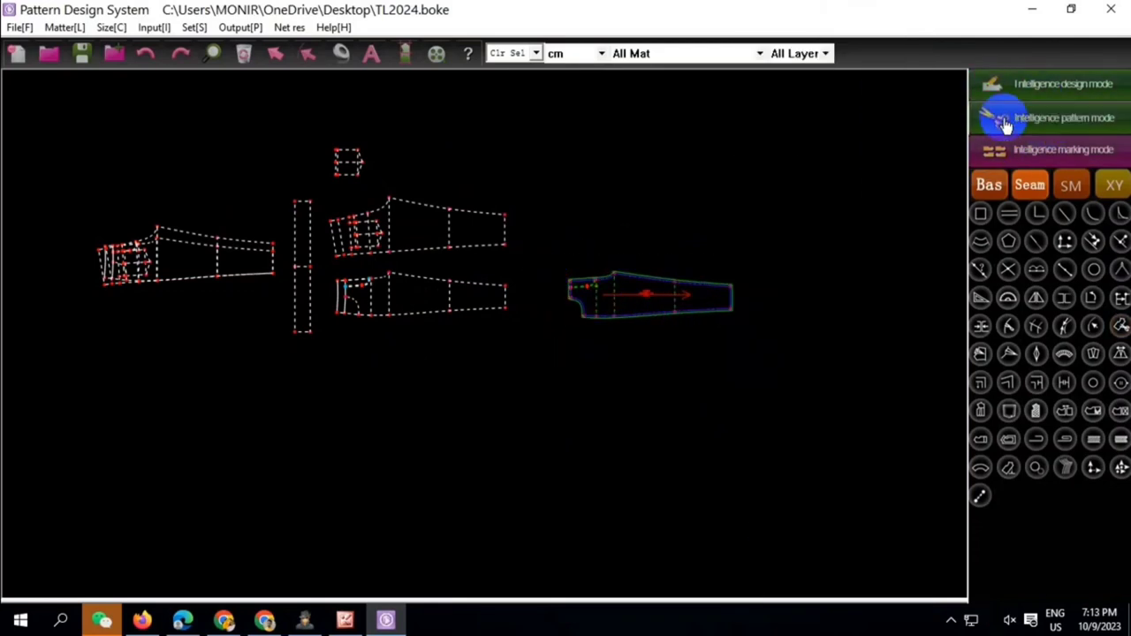
scroll(644, 315, up, 1)
scroll(654, 318, up, 3)
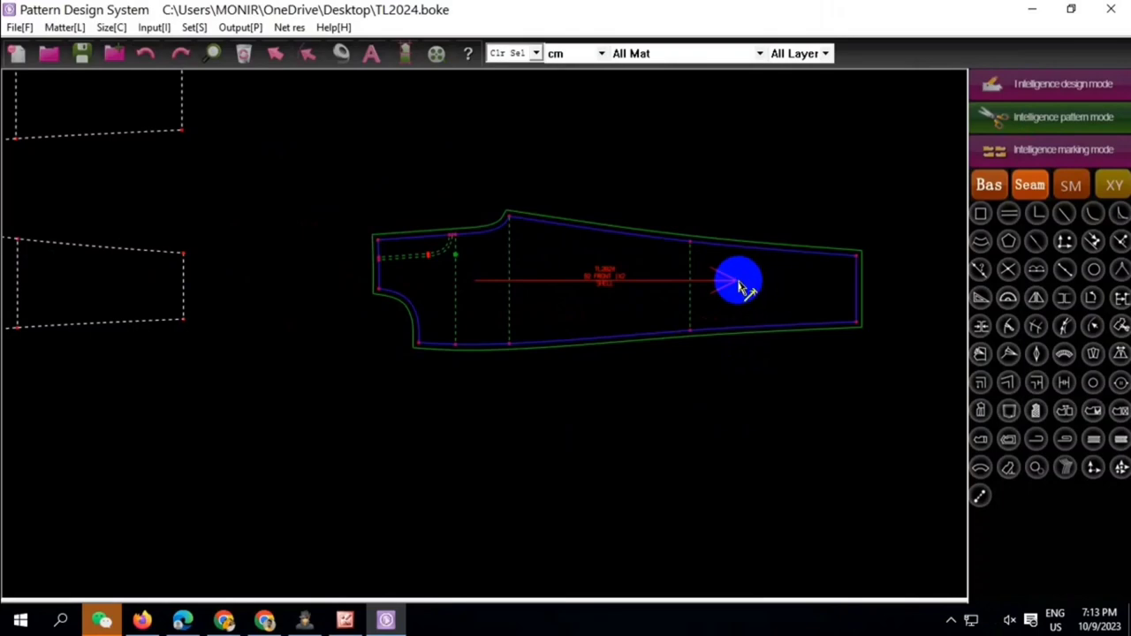
drag(740, 287, 583, 299)
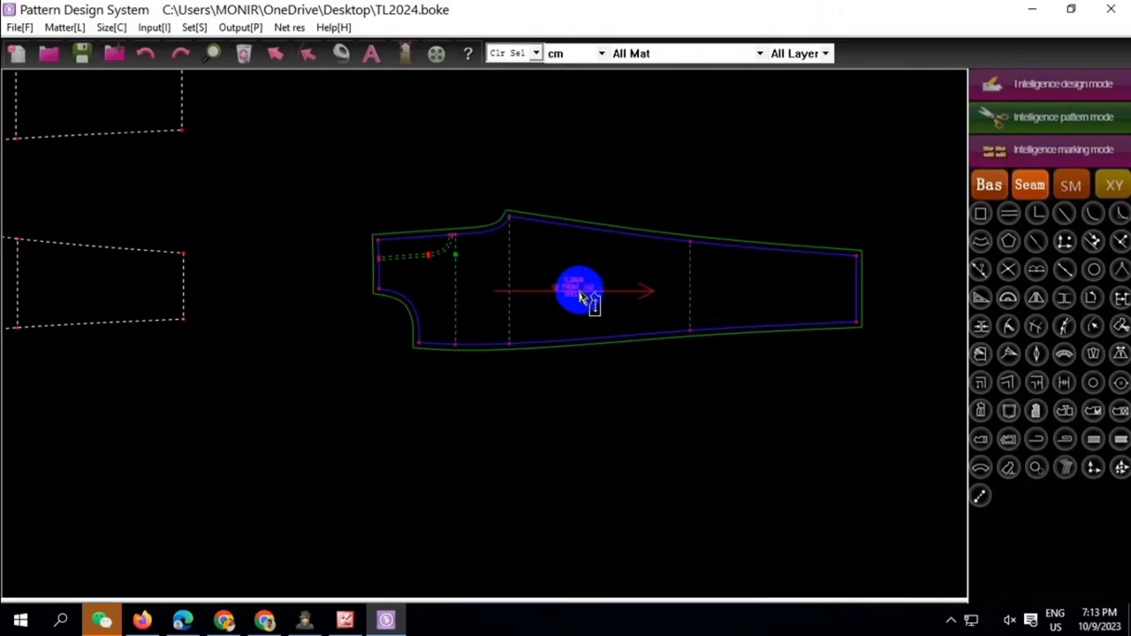
scroll(609, 302, down, 3)
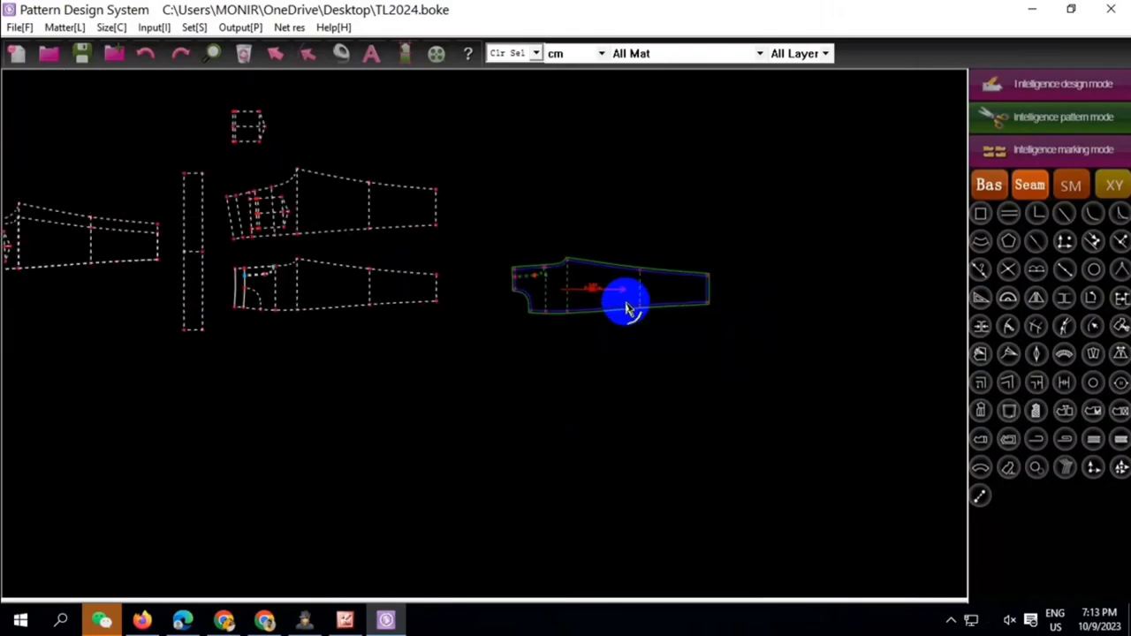
Spec Del the last, 94 and 90 size columns, leaving only size 92
click(112, 27)
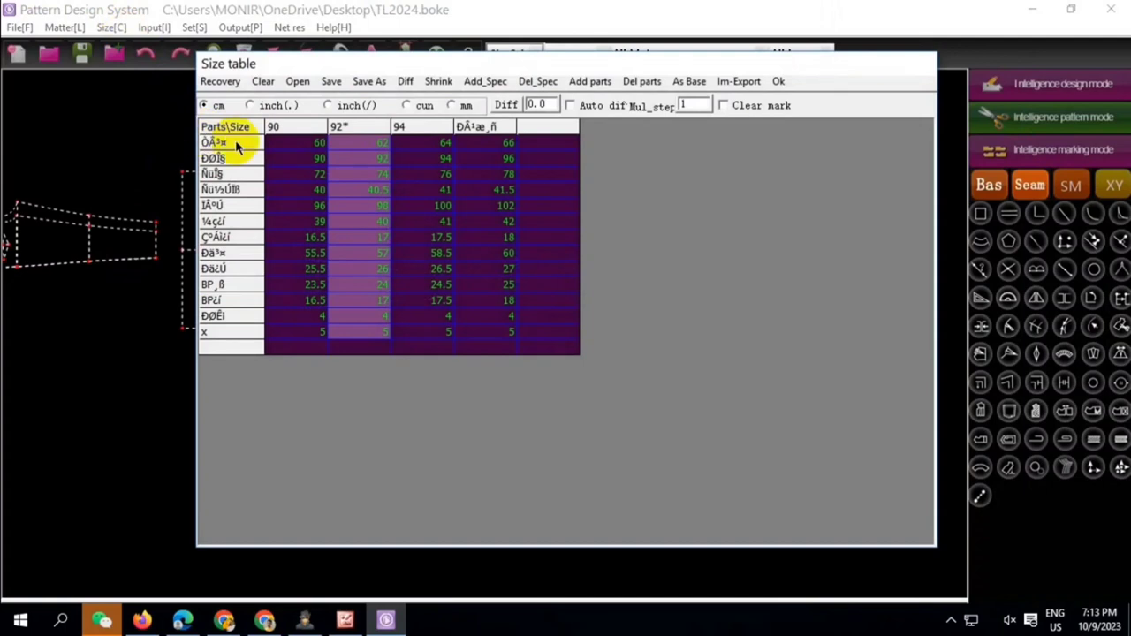
right_click(506, 130)
click(530, 135)
right_click(411, 126)
click(438, 135)
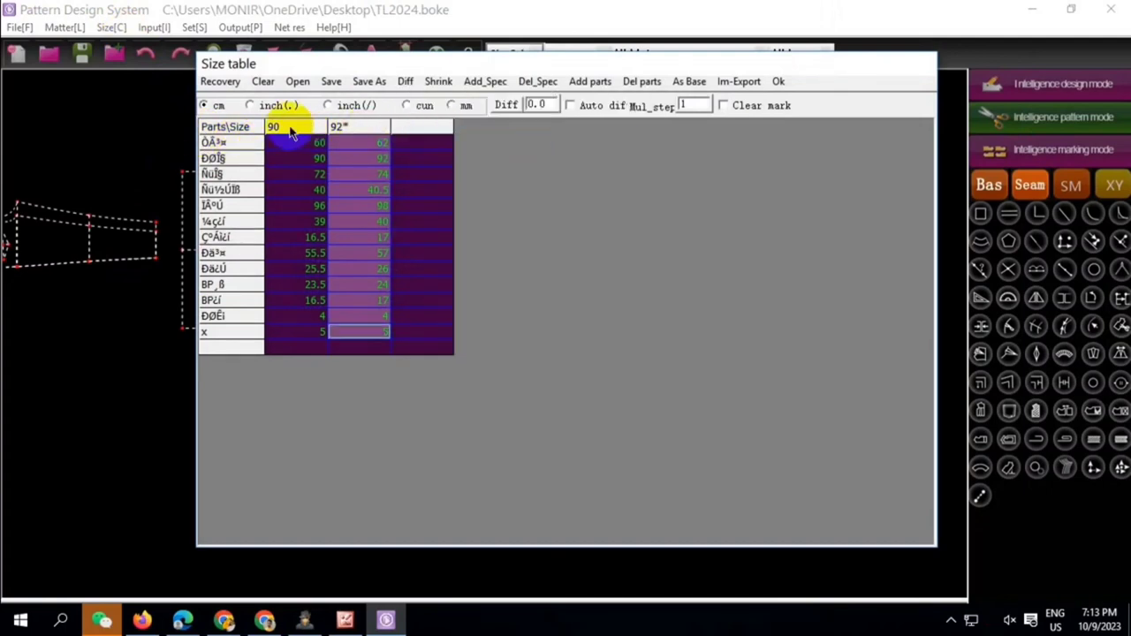
right_click(290, 130)
click(296, 136)
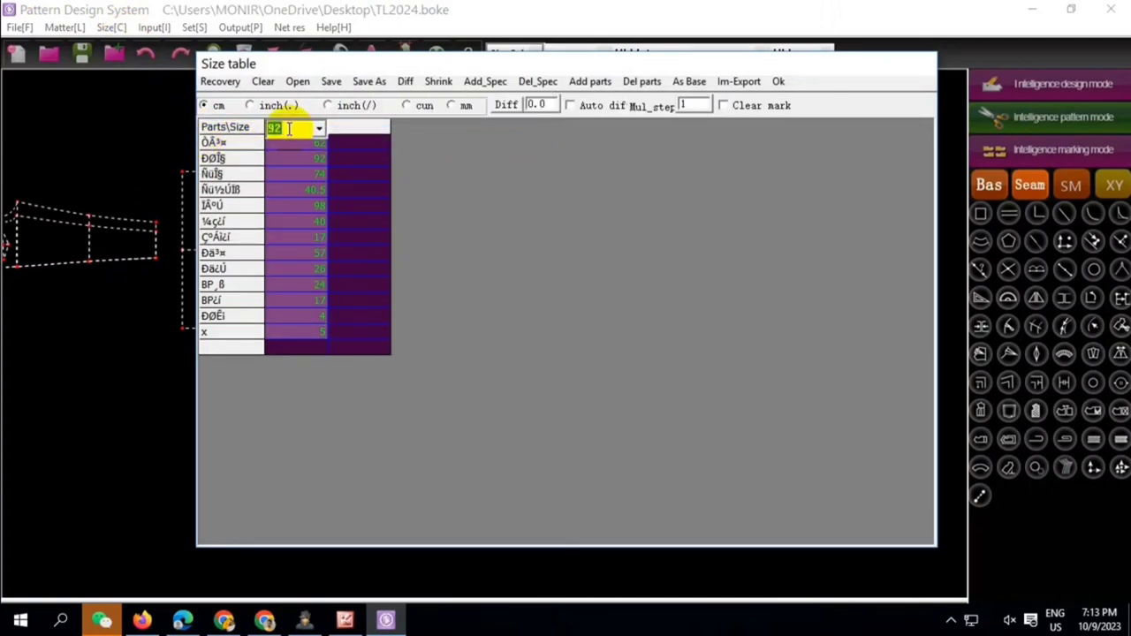
click(775, 83)
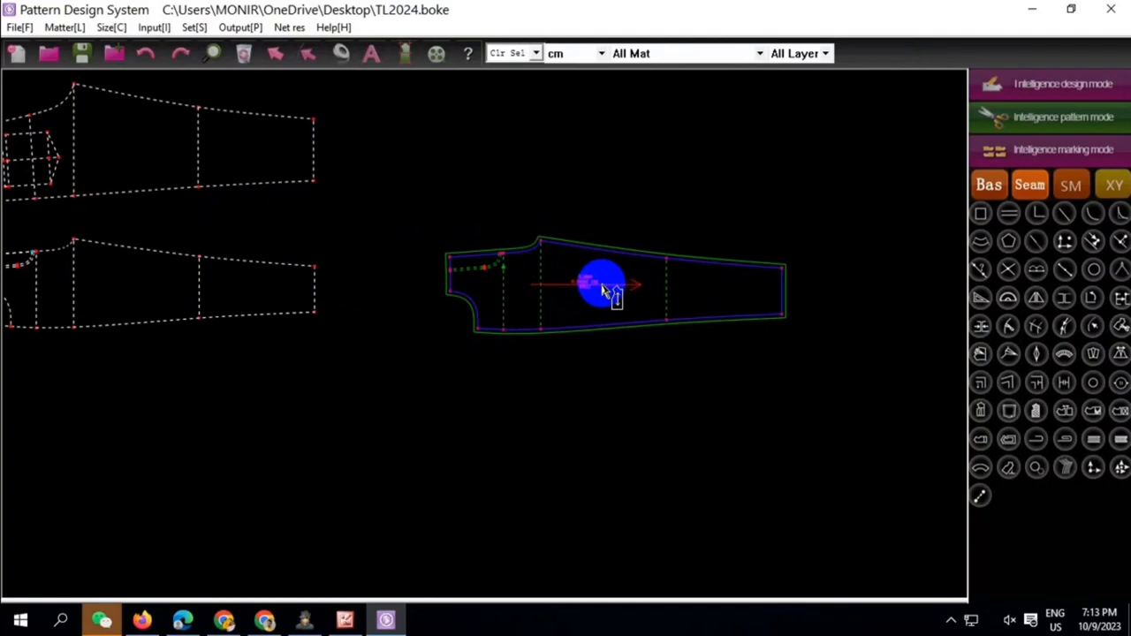
Delete the front piece's link to its draft
scroll(579, 269, up, 2)
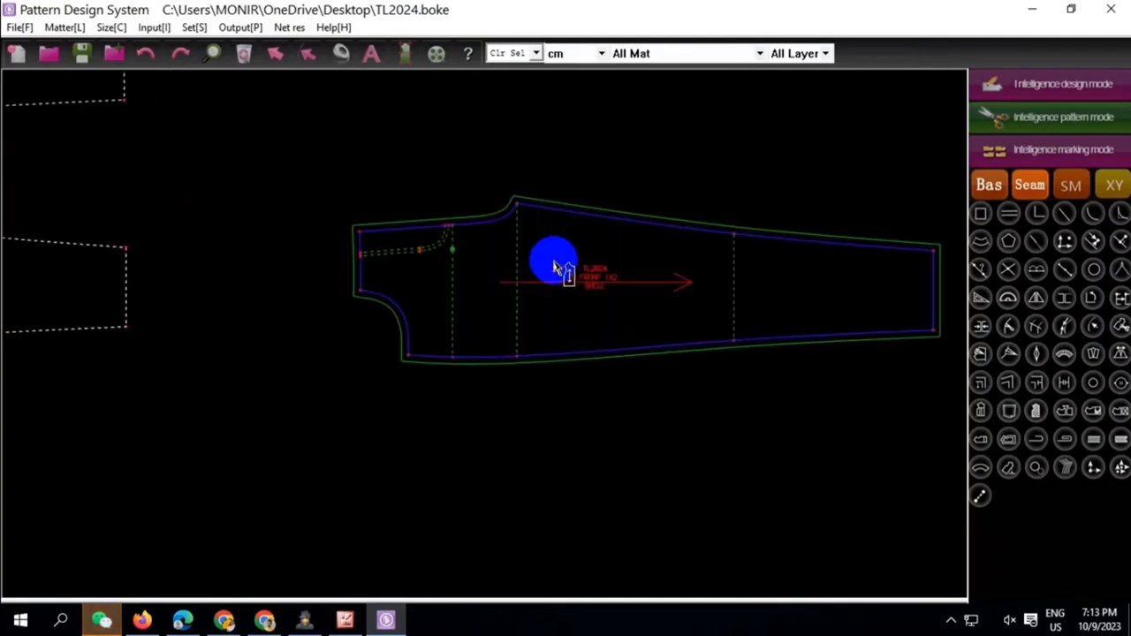
scroll(417, 139, down, 1)
click(409, 235)
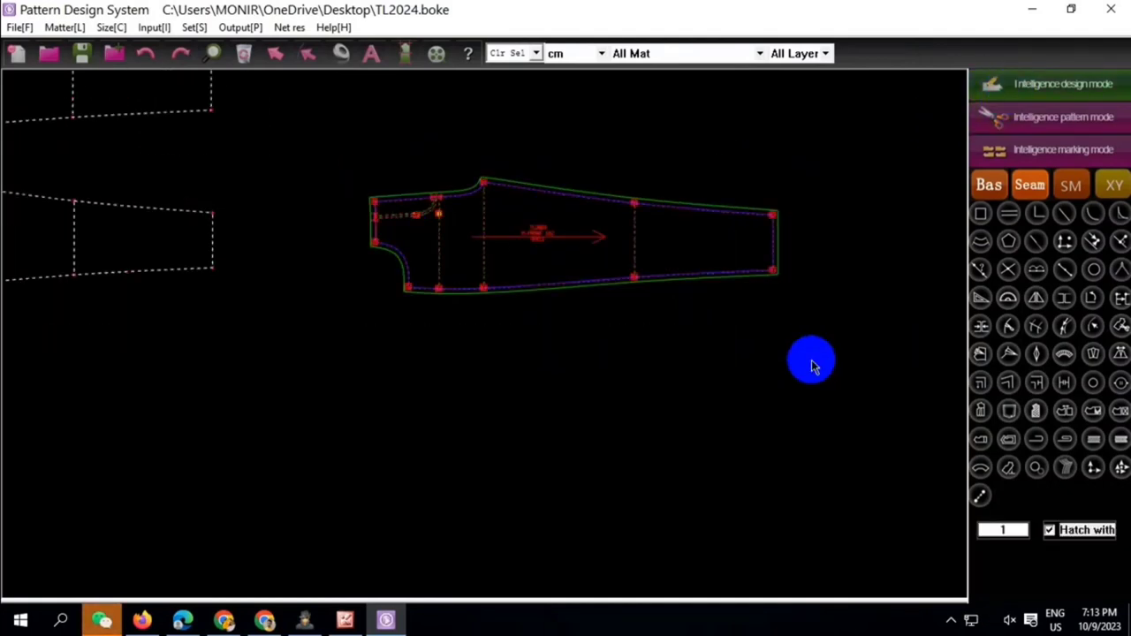
right_click(810, 361)
click(862, 531)
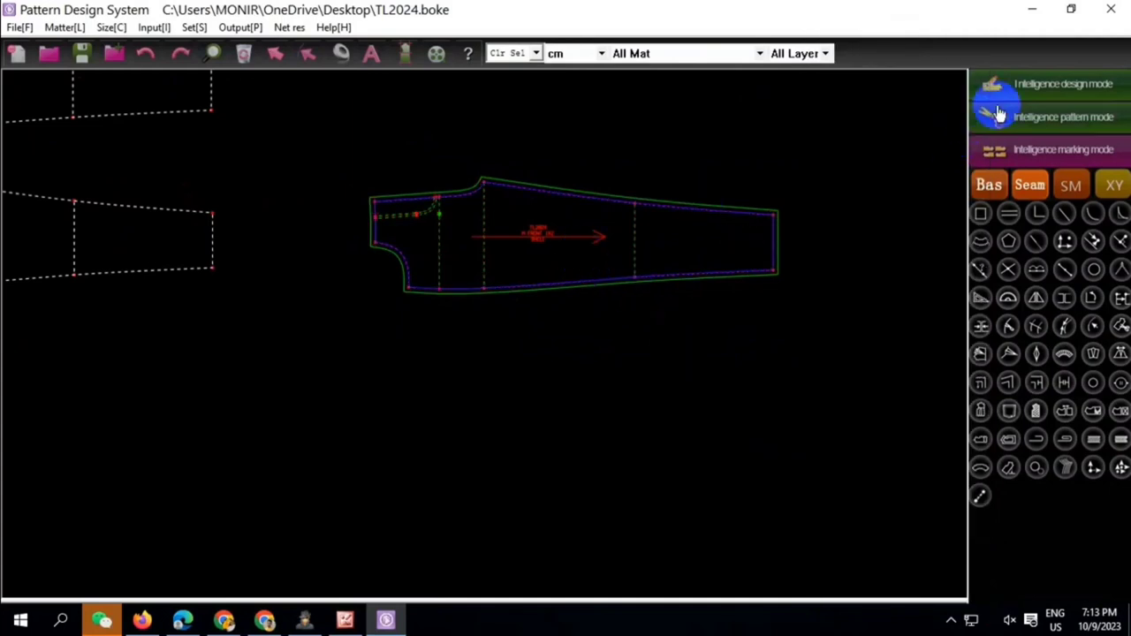
scroll(610, 303, down, 2)
Trace the draft's pocket curve as a new piece named FRONT POCKET /F in SHELL
scroll(134, 257, up, 4)
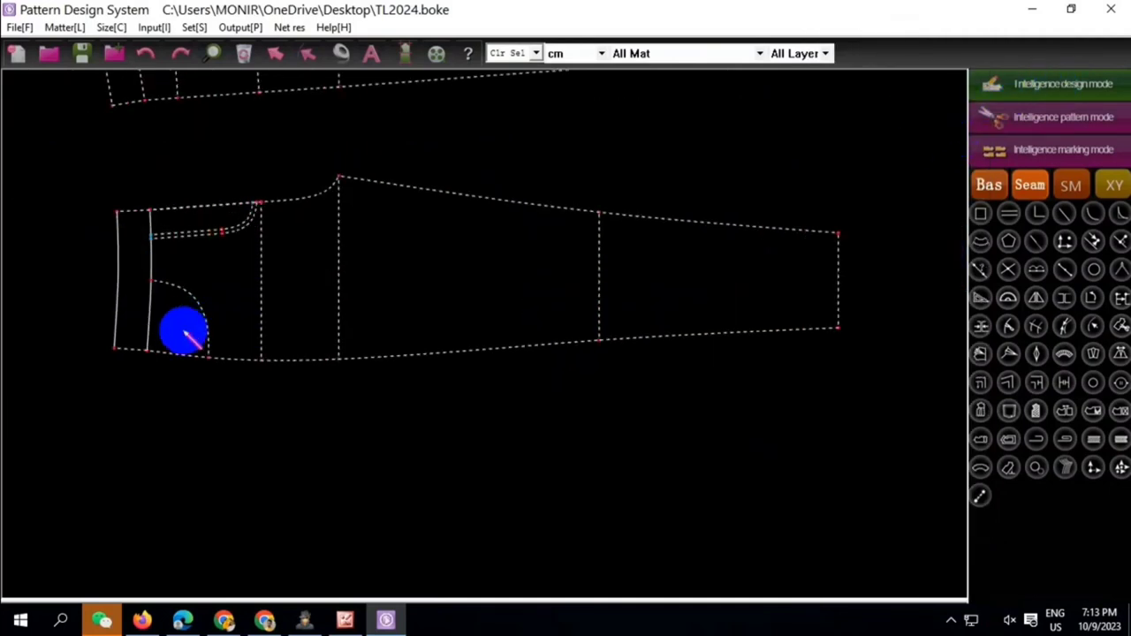
scroll(177, 305, up, 1)
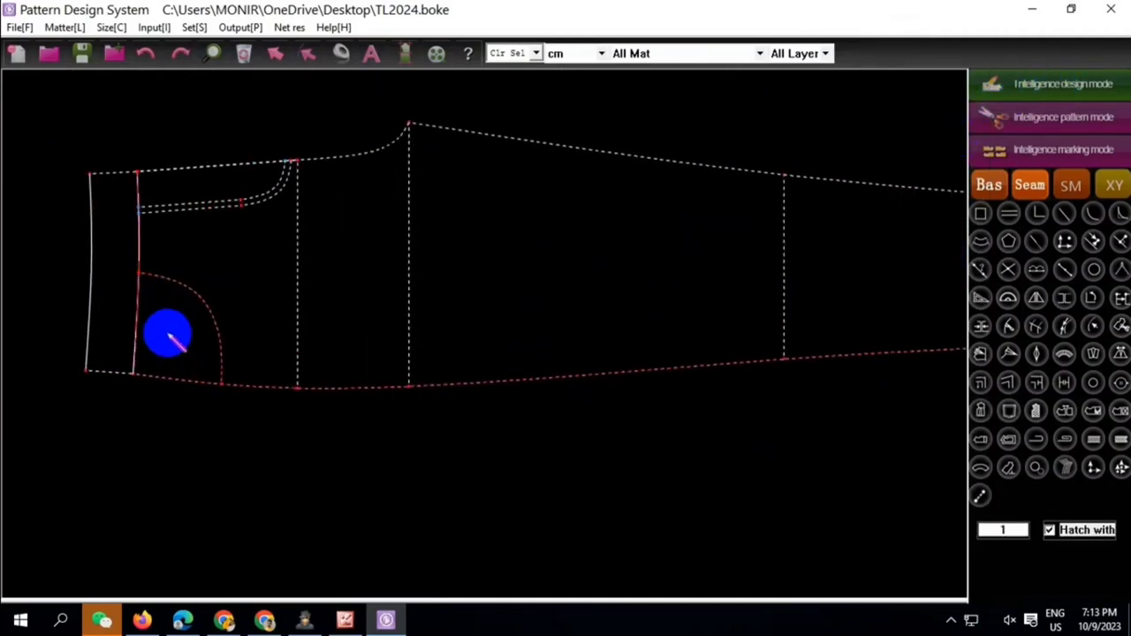
right_click(168, 339)
click(243, 34)
right_click(271, 295)
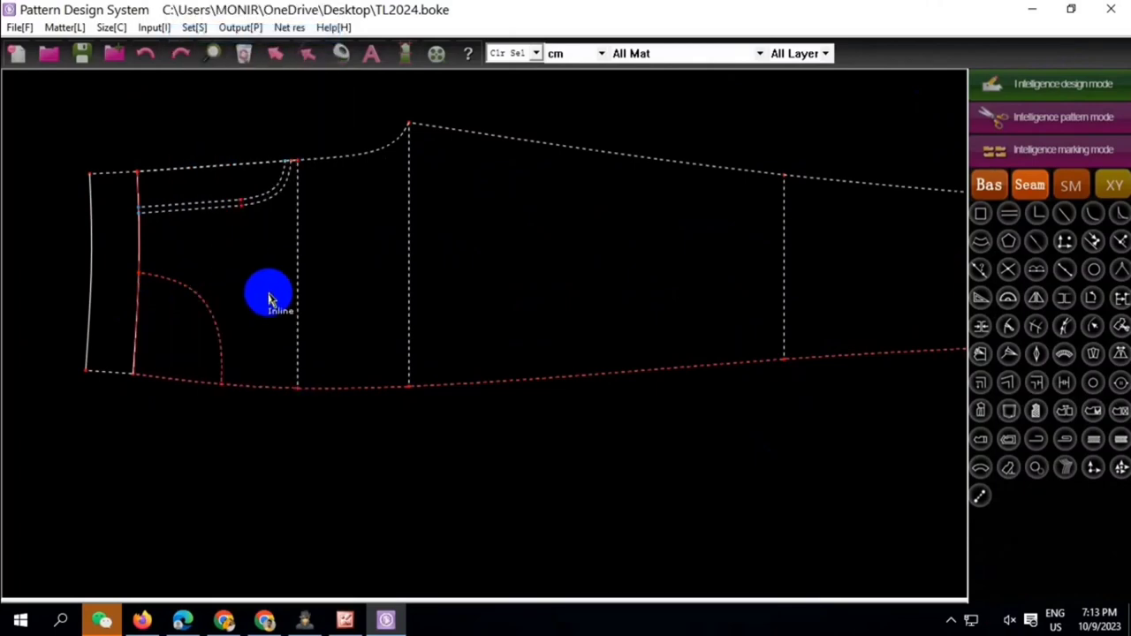
click(506, 422)
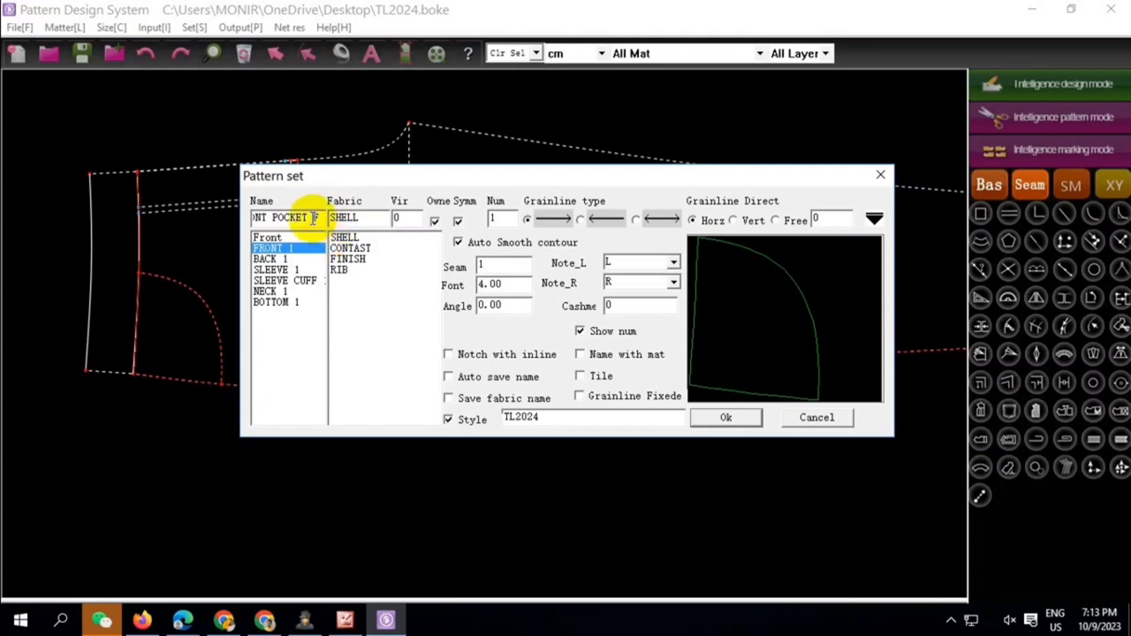
Confirm FRONT POCKET /F, unlink it, and seat it in the front piece's pocket corner
click(724, 418)
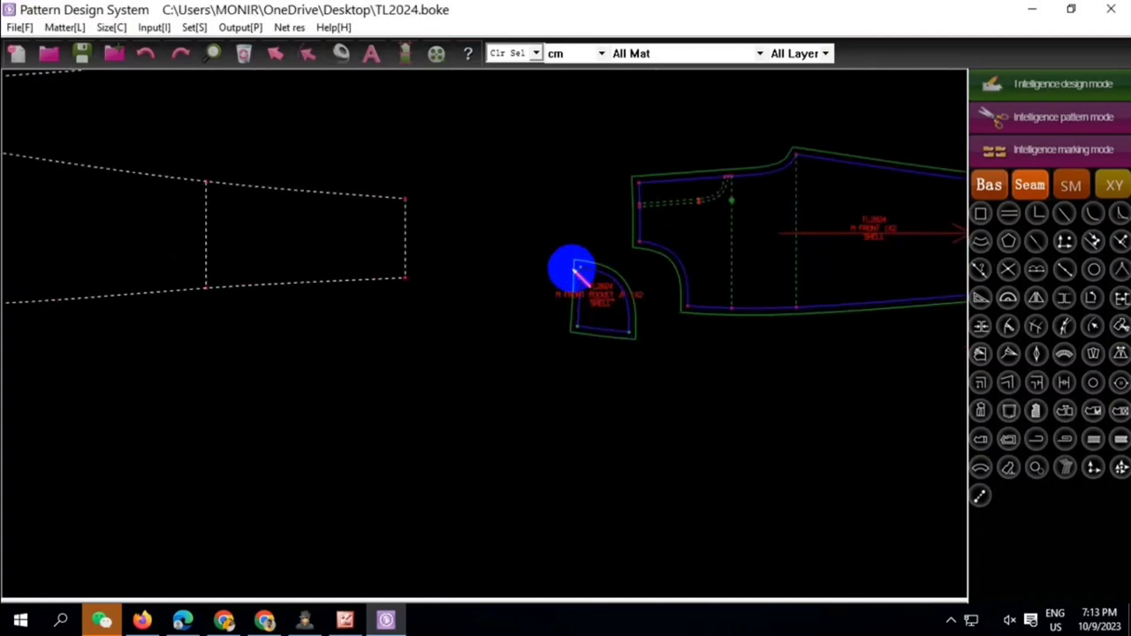
right_click(496, 372)
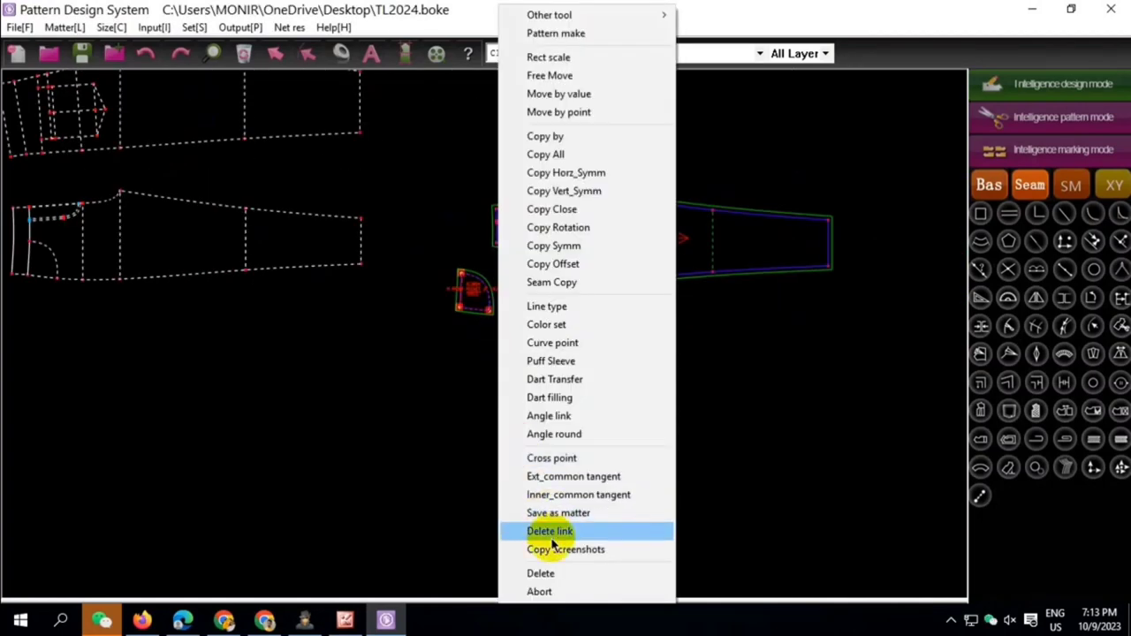
click(551, 533)
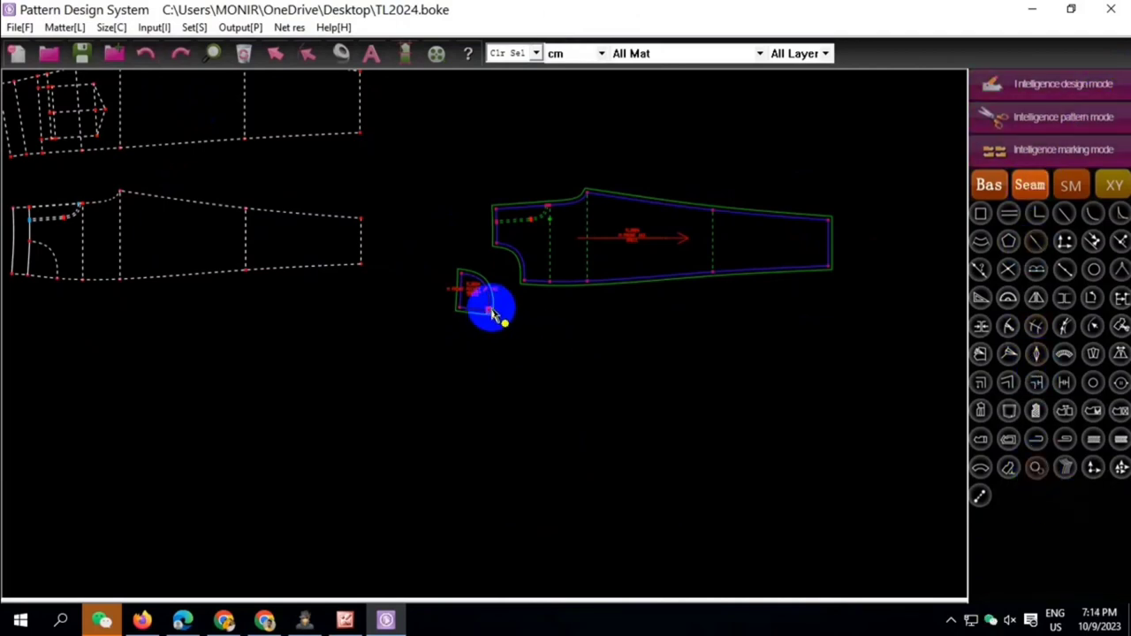
scroll(560, 257, up, 2)
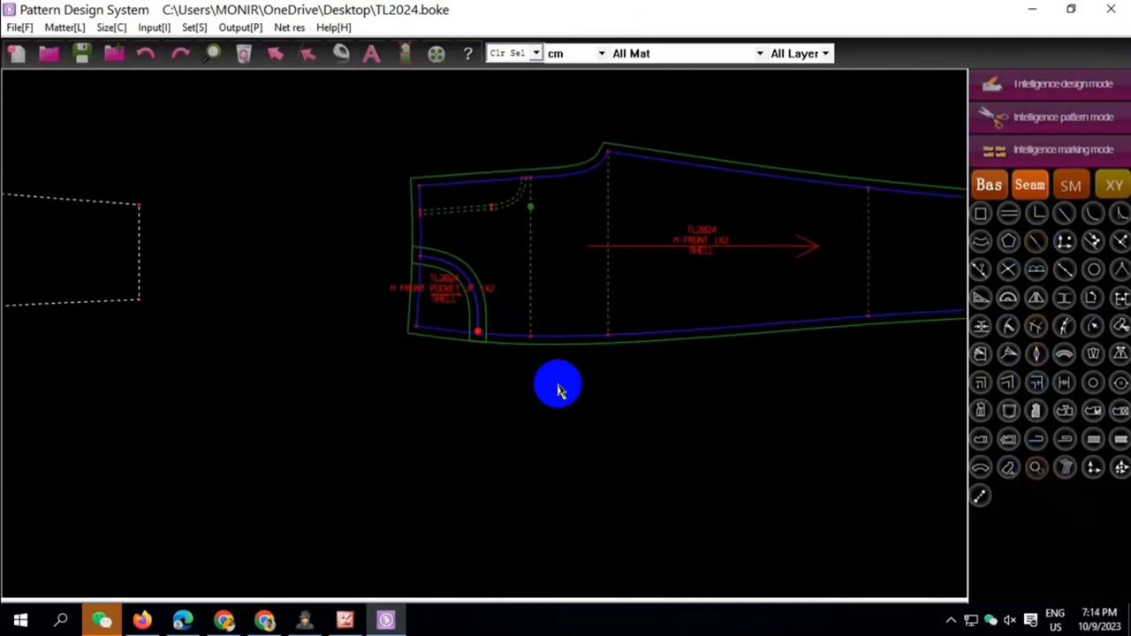
click(1009, 118)
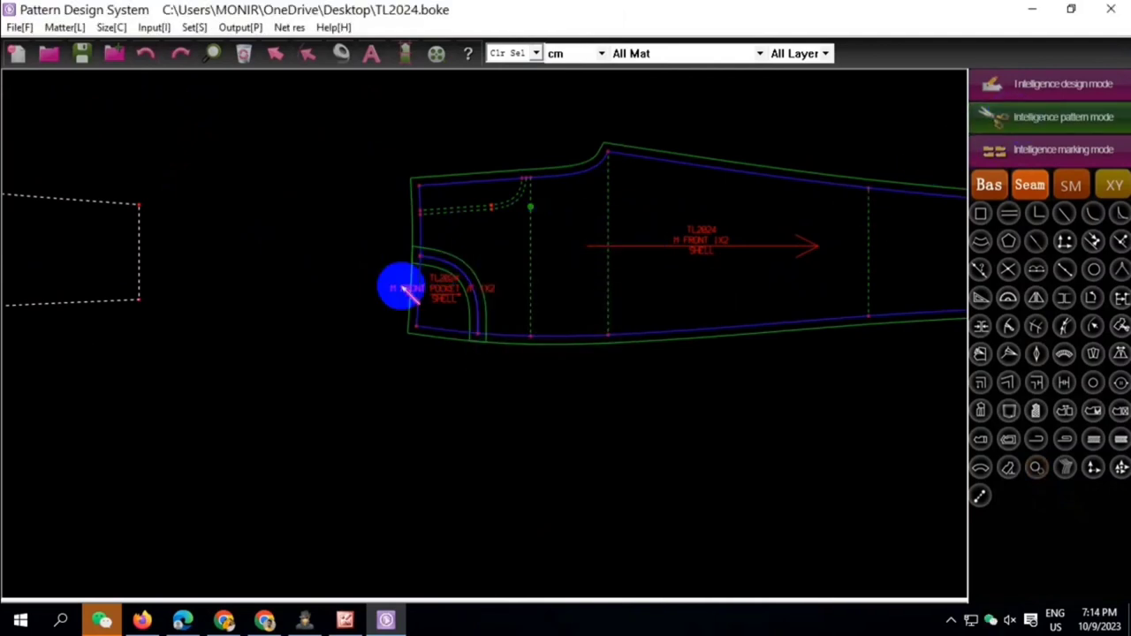
scroll(415, 288, up, 3)
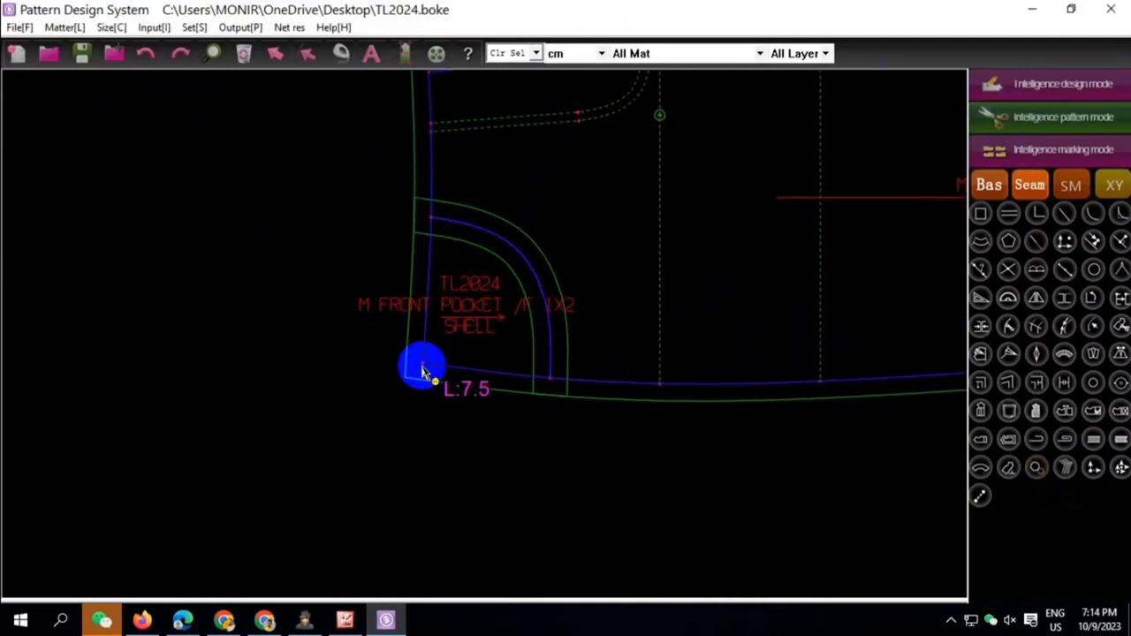
scroll(424, 362, down, 3)
scroll(442, 265, down, 2)
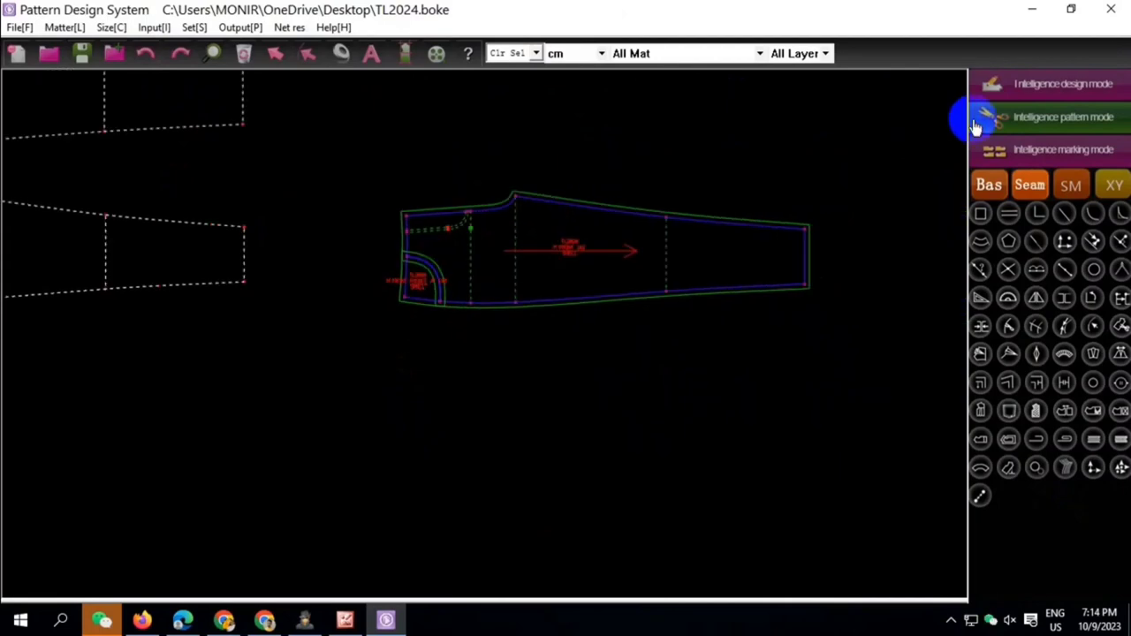
Rename the front piece FRONT/L
scroll(572, 232, up, 1)
right_click(575, 210)
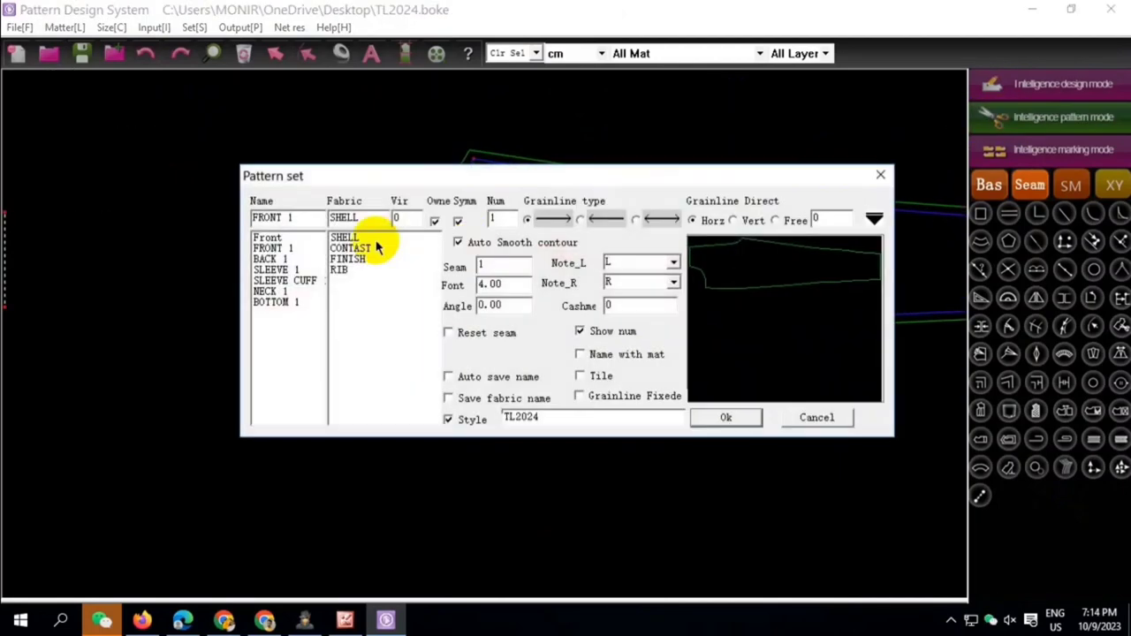
text(1)
text(/L)
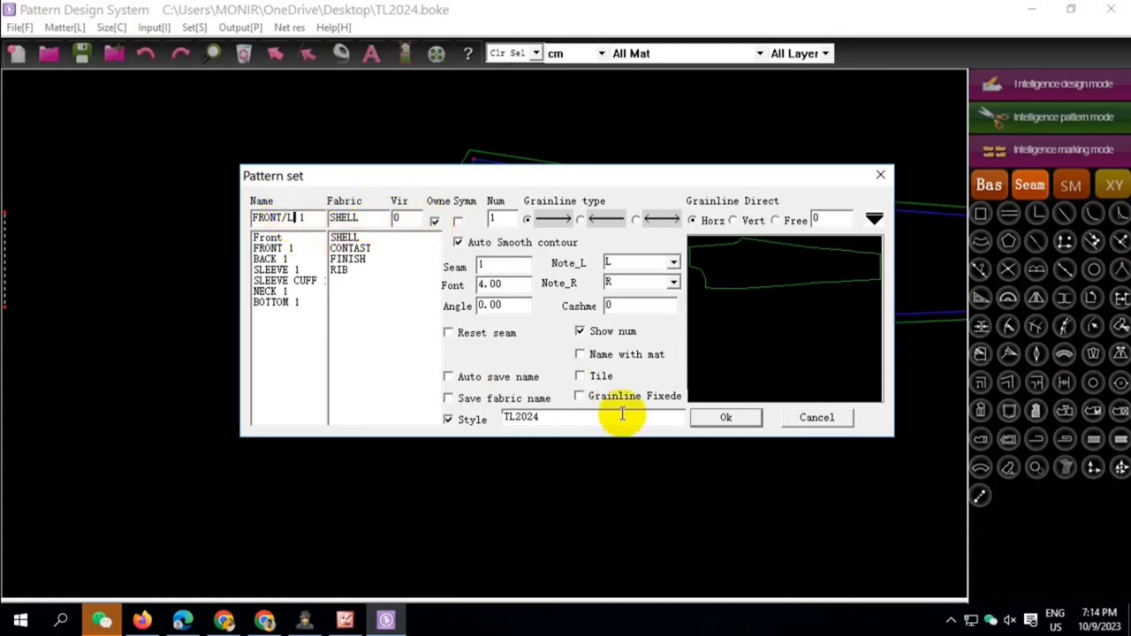
click(716, 419)
Copy All of FRONT/L and unlink the copy from the original
right_click(582, 184)
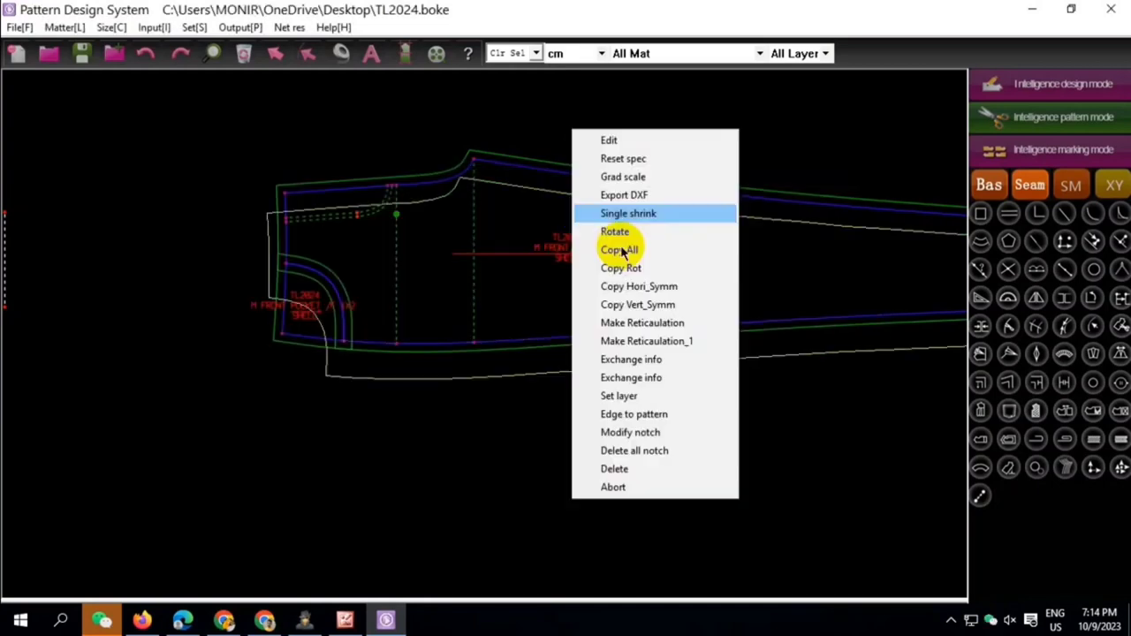
click(626, 249)
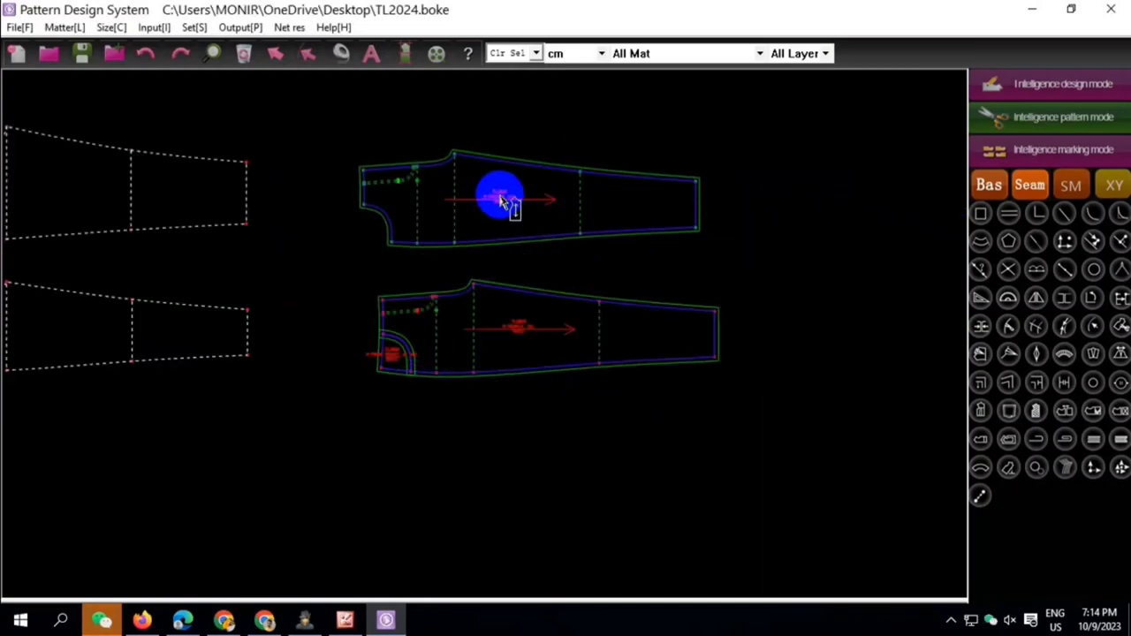
drag(312, 124, 750, 274)
right_click(750, 275)
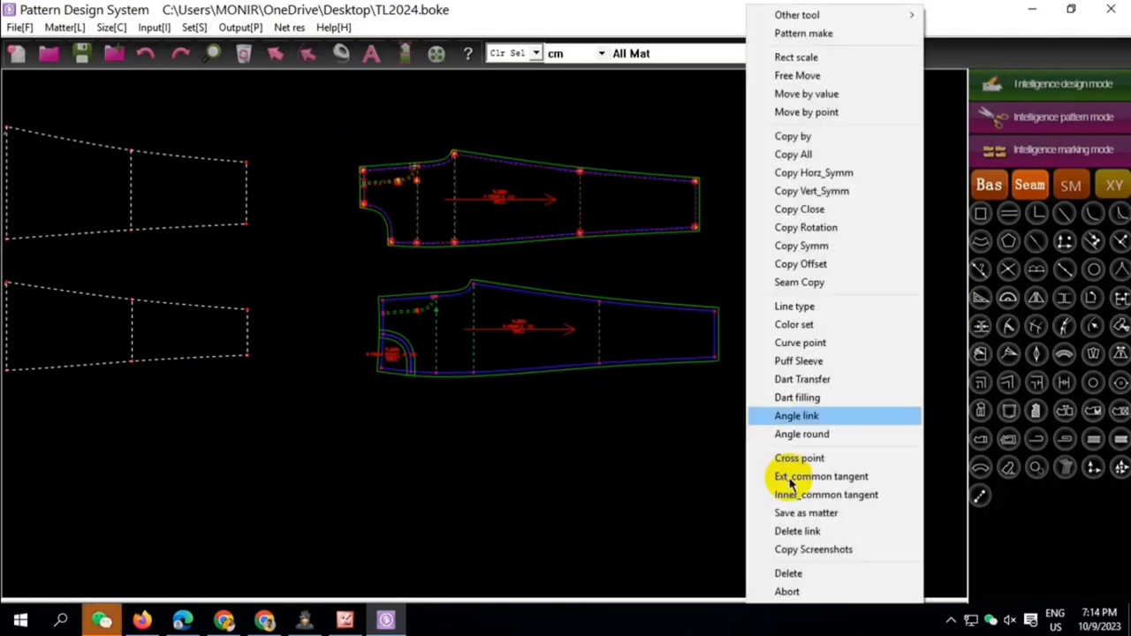
click(795, 531)
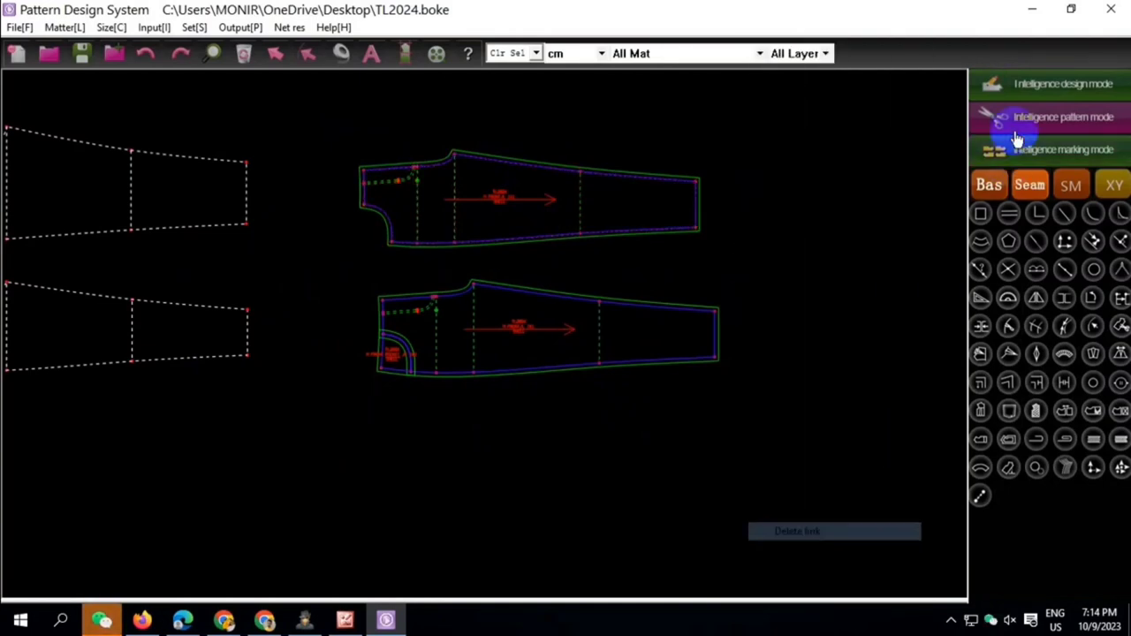
Align the copy above the original and flip it with Overturn_V
click(641, 191)
click(1009, 467)
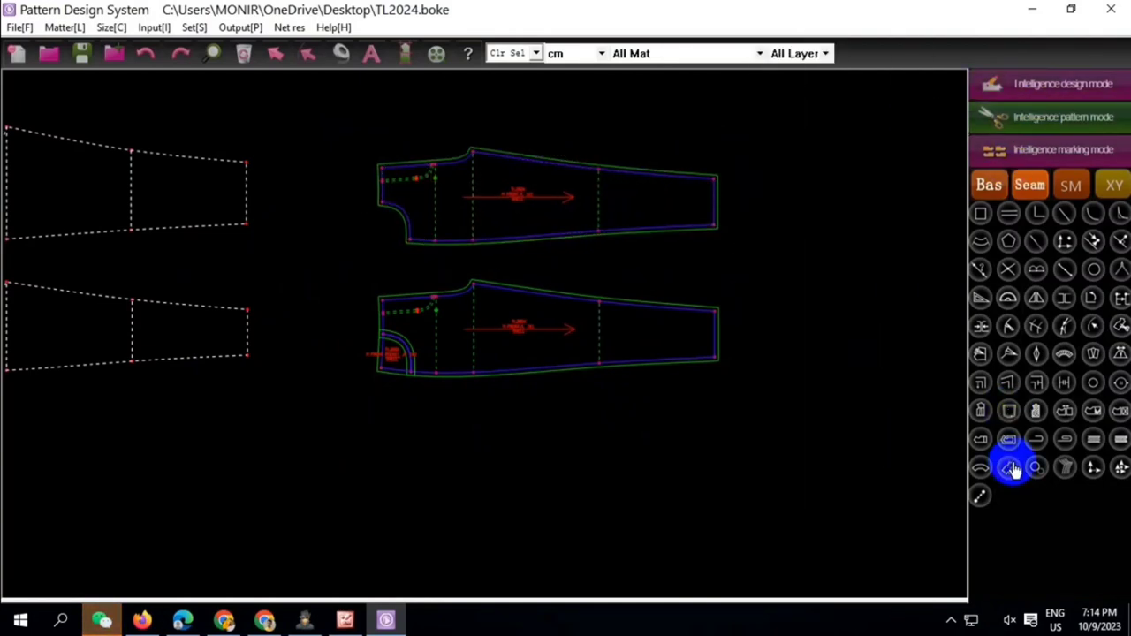
click(688, 224)
click(658, 311)
click(568, 364)
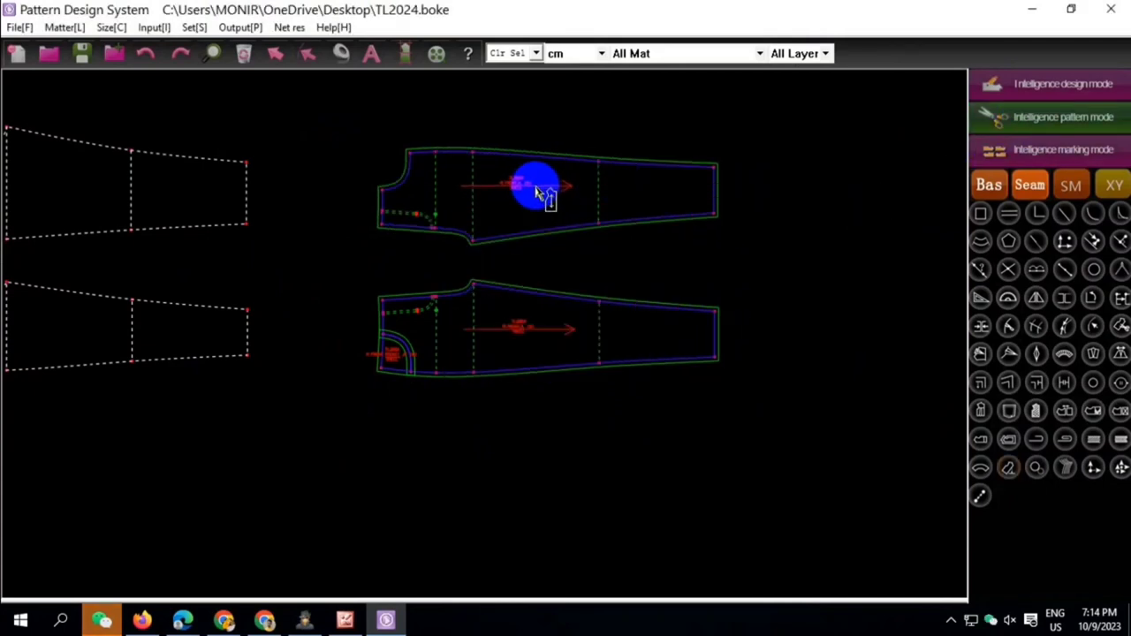
Check the leggings spec sheet in Picture Manager, then return to the pattern
scroll(421, 219, up, 1)
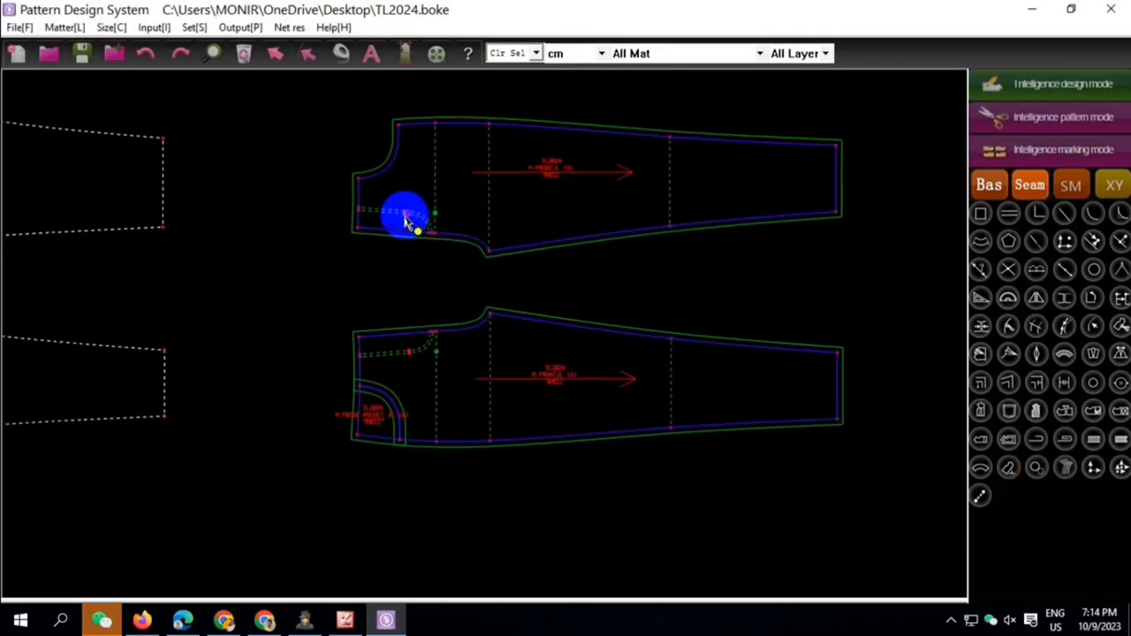
scroll(394, 349, up, 1)
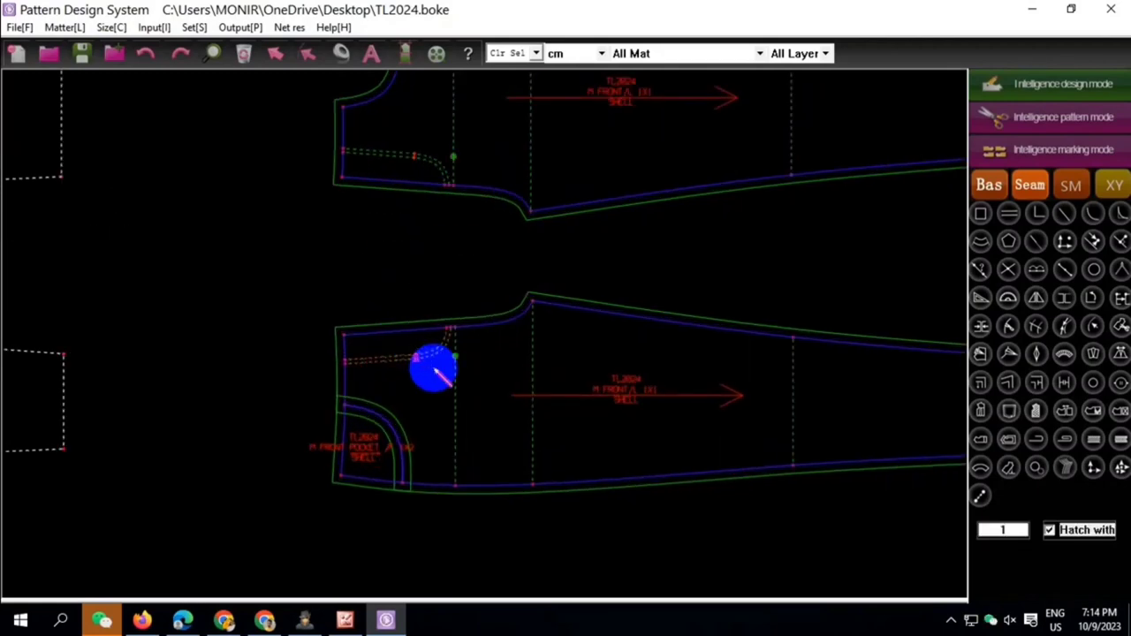
click(346, 619)
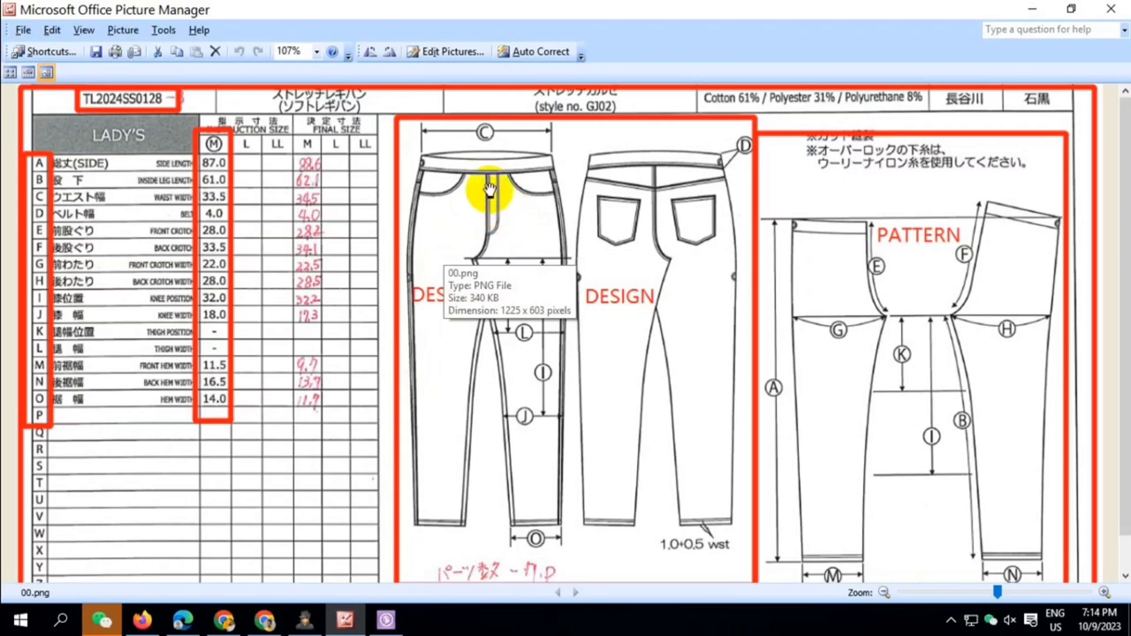
click(385, 618)
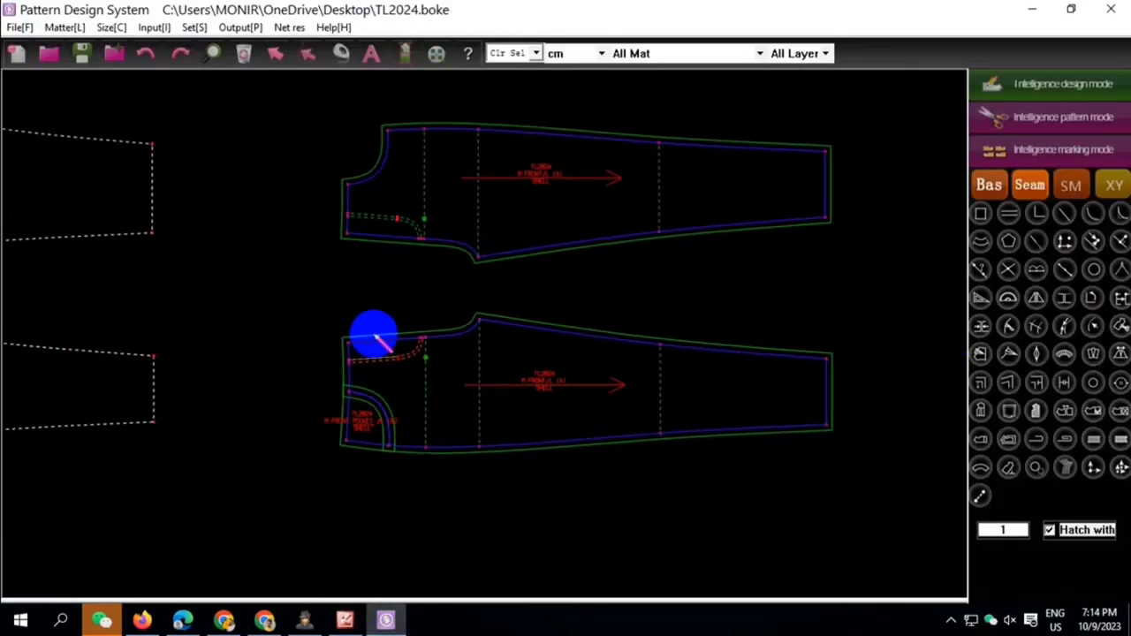
scroll(374, 336, up, 2)
scroll(306, 361, down, 3)
scroll(305, 361, down, 2)
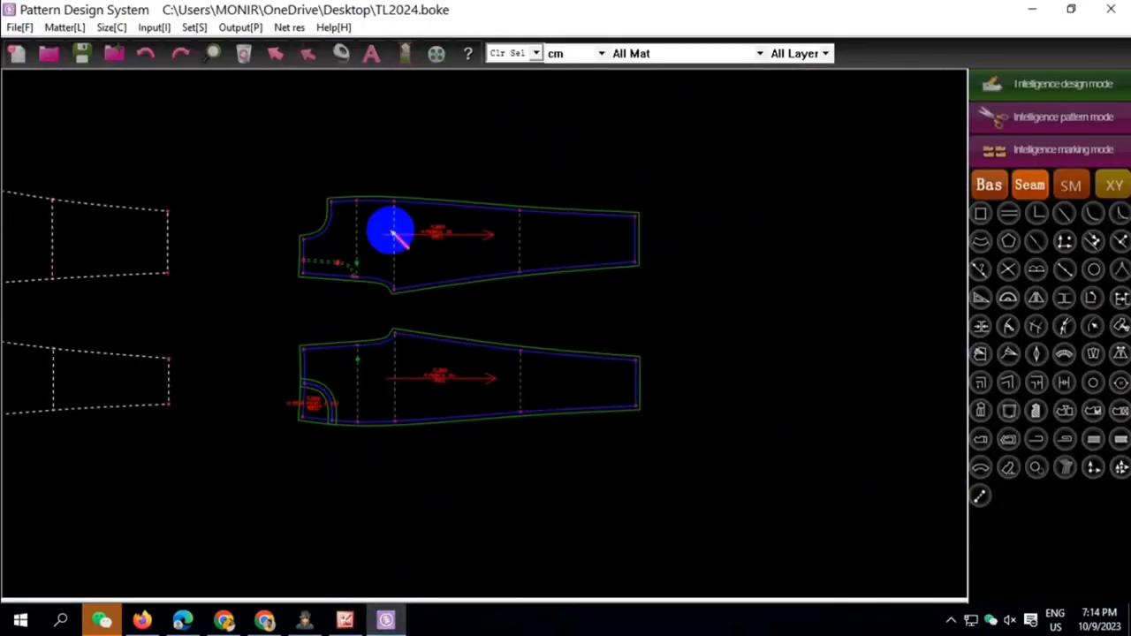
scroll(909, 164, up, 1)
Rename the top flipped front piece FRONT/R
scroll(439, 256, up, 3)
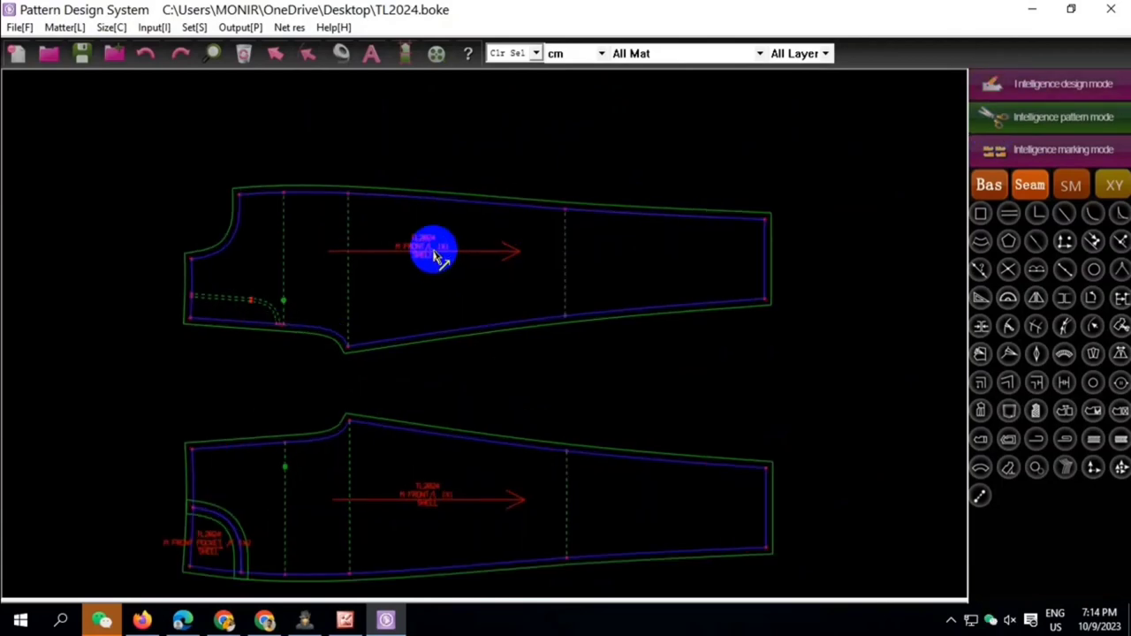
double_click(460, 240)
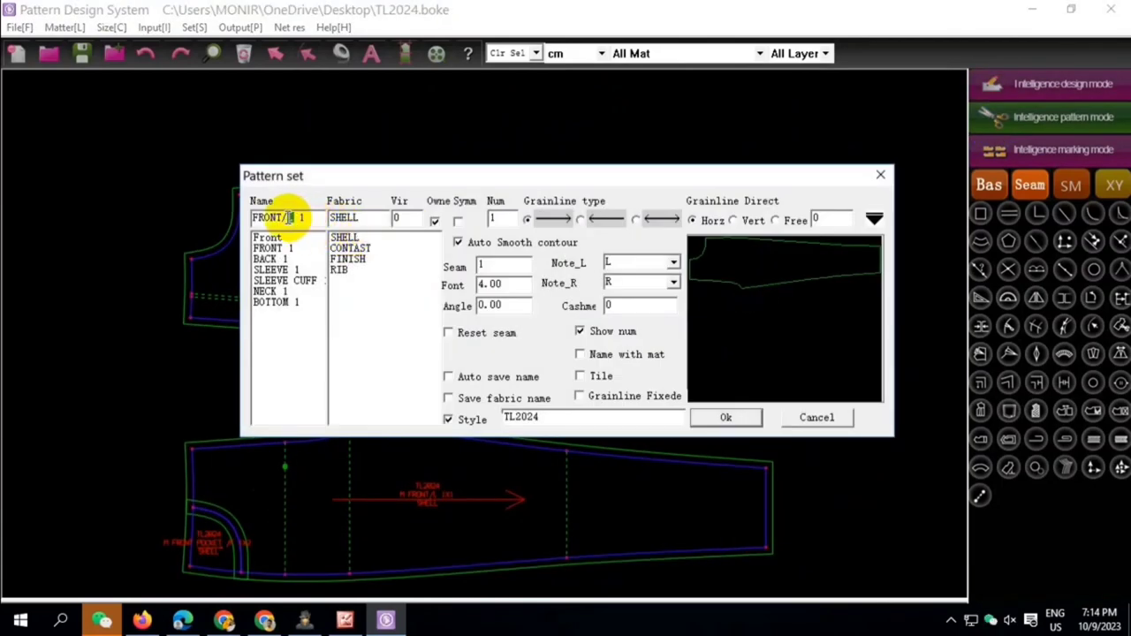
click(725, 417)
scroll(446, 251, down, 1)
scroll(659, 222, up, 3)
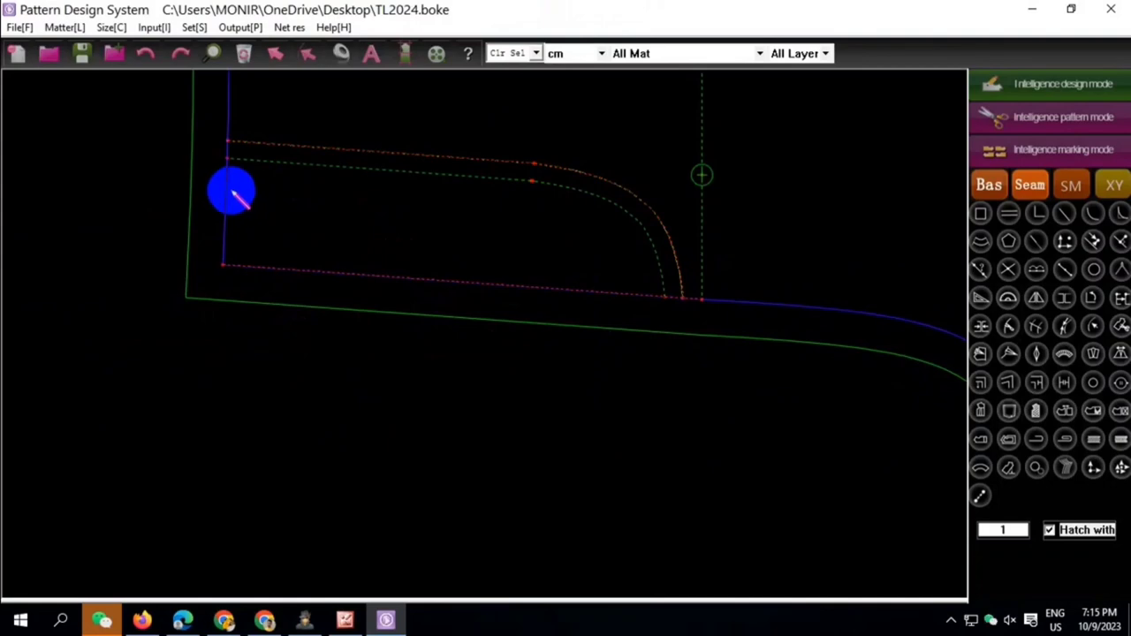
Make a new piece from the pocket lines and delete its link to the front piece
right_click(229, 190)
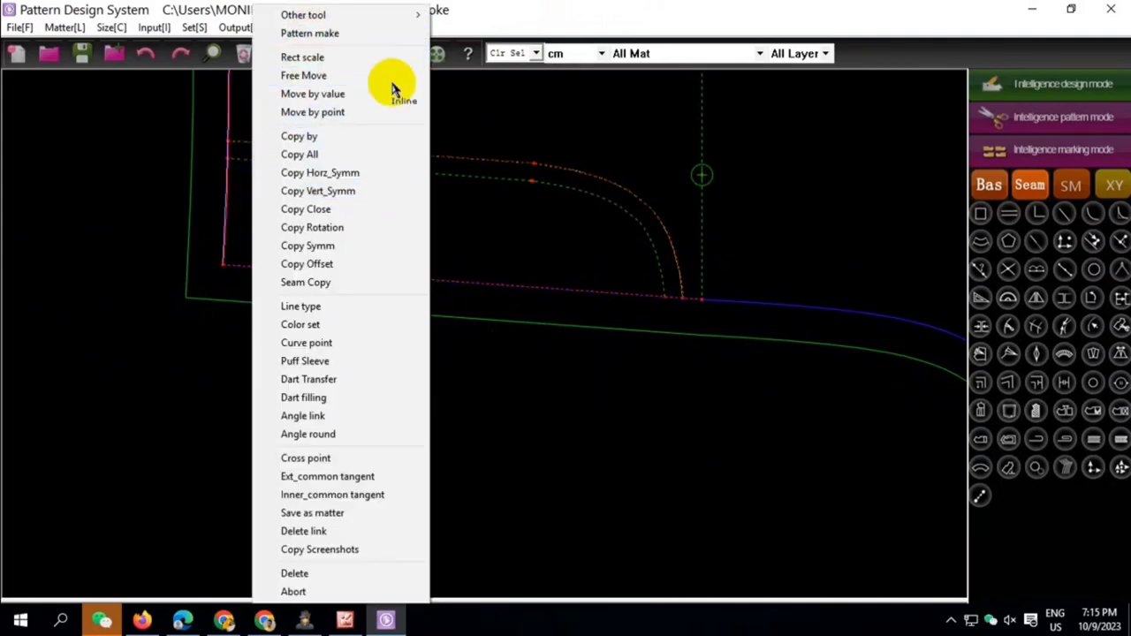
click(522, 194)
right_click(563, 217)
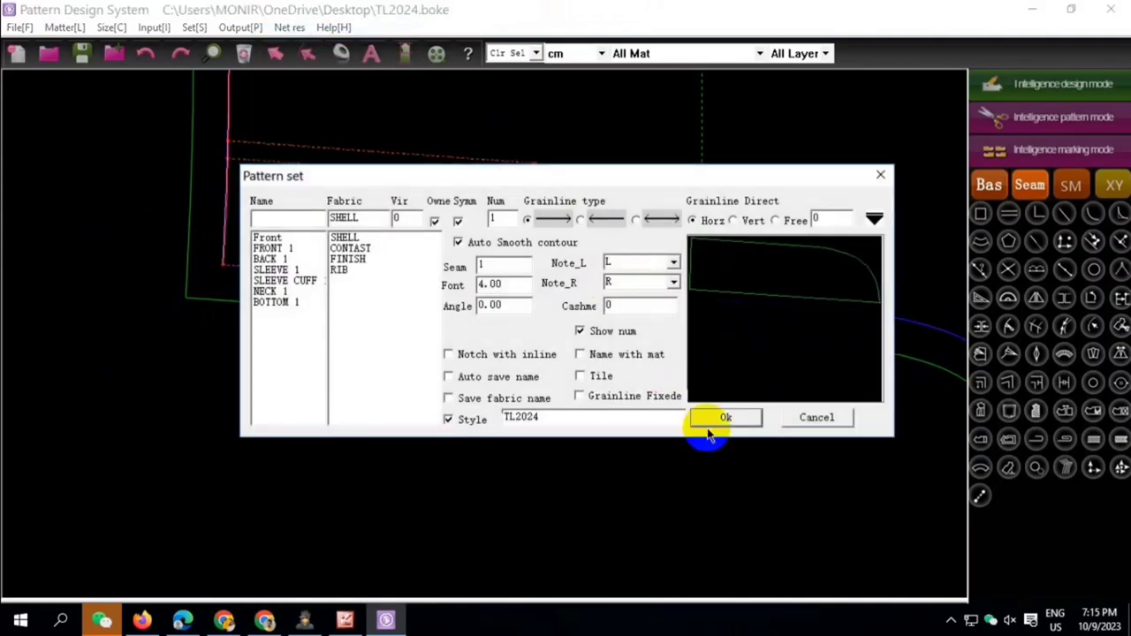
click(723, 418)
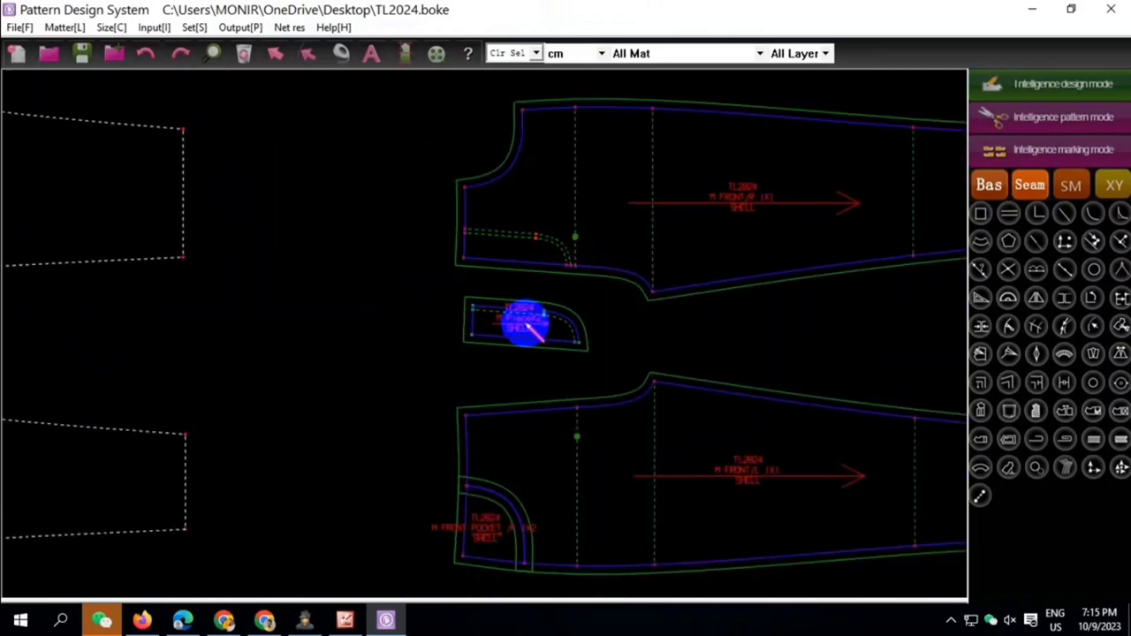
right_click(590, 354)
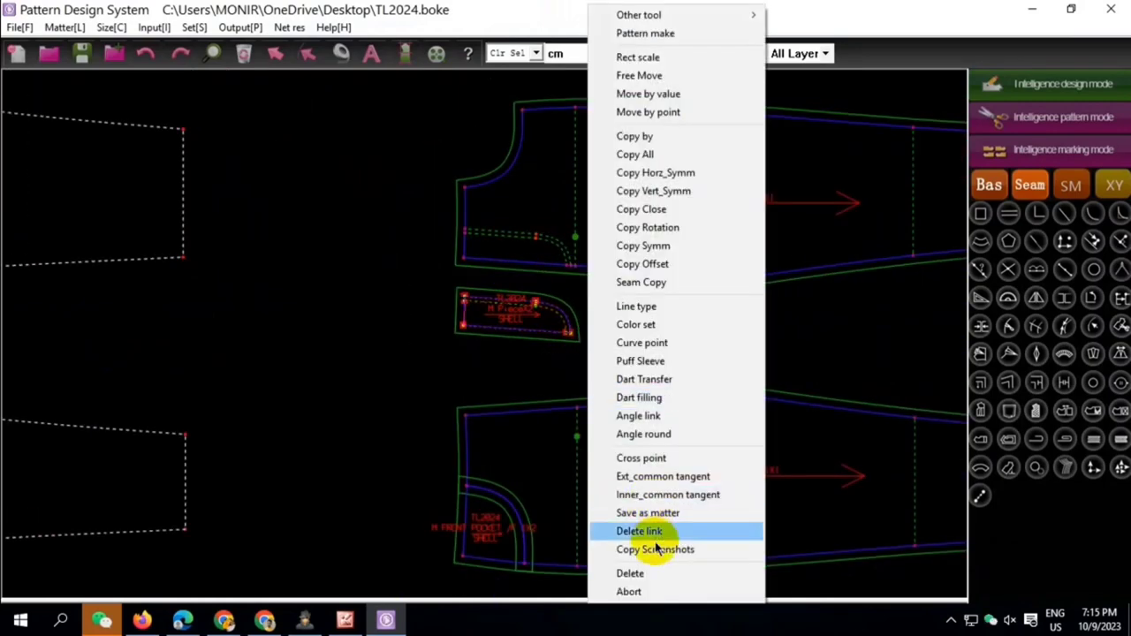
click(671, 530)
Name the new pocket piece FRONT/S FLAY
scroll(512, 328, up, 3)
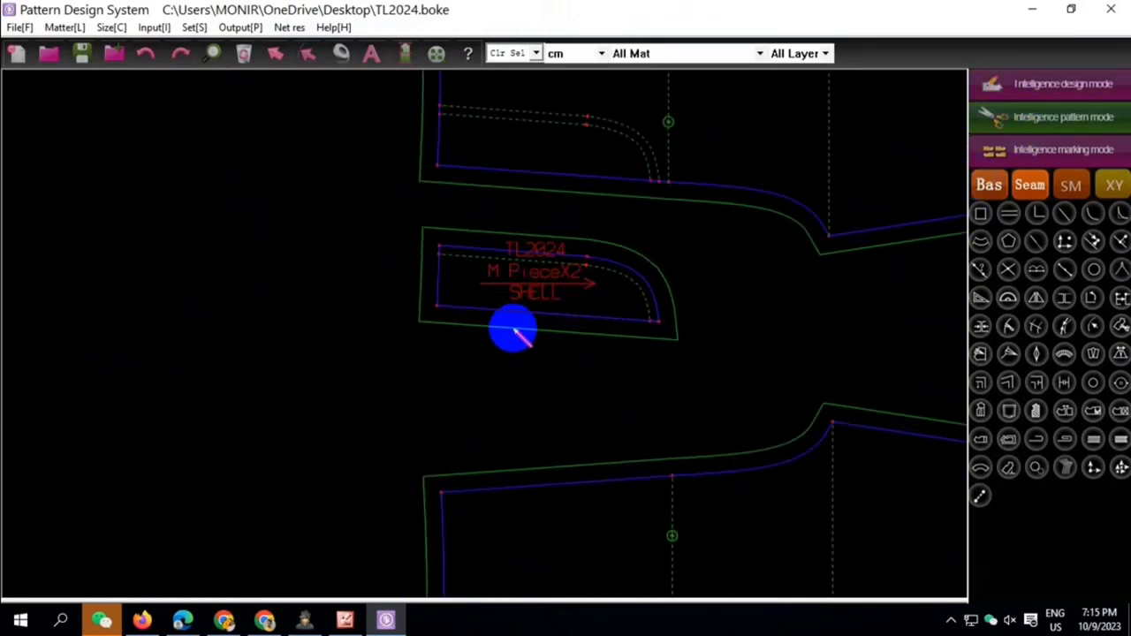
scroll(471, 280, up, 2)
double_click(473, 288)
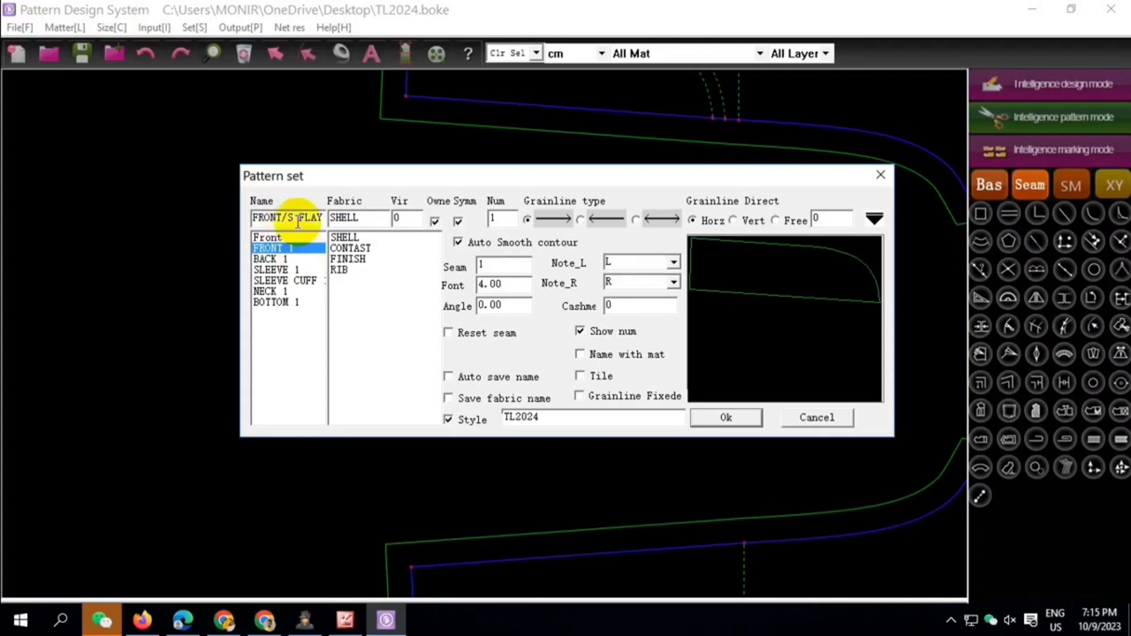
click(713, 417)
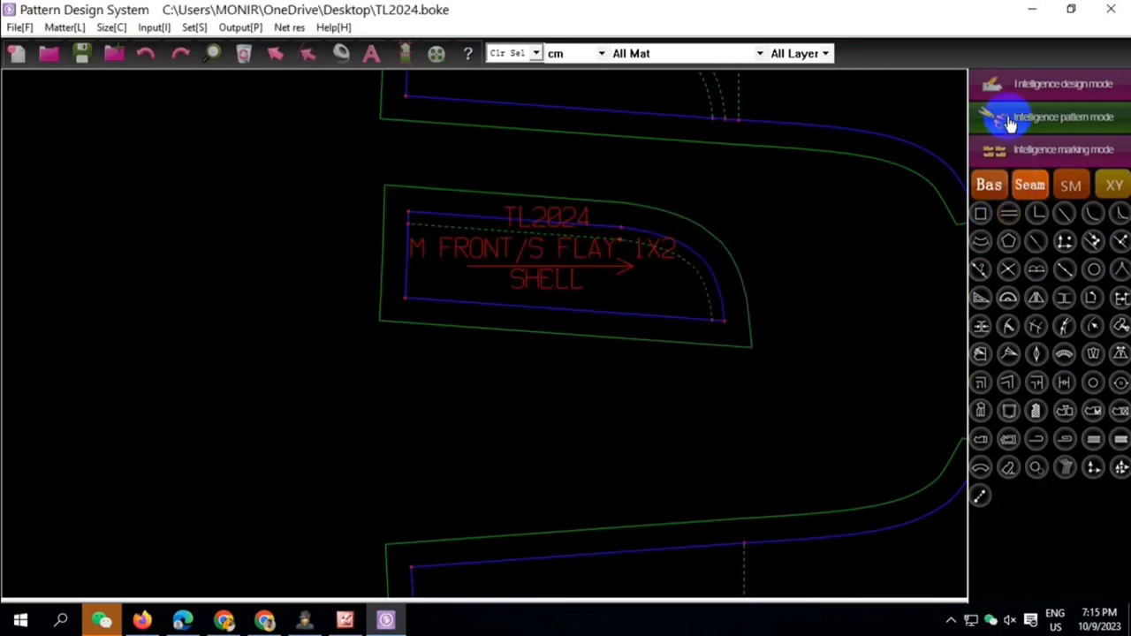
scroll(467, 239, down, 2)
Flip the fly piece over with Pattern rotation
click(1034, 464)
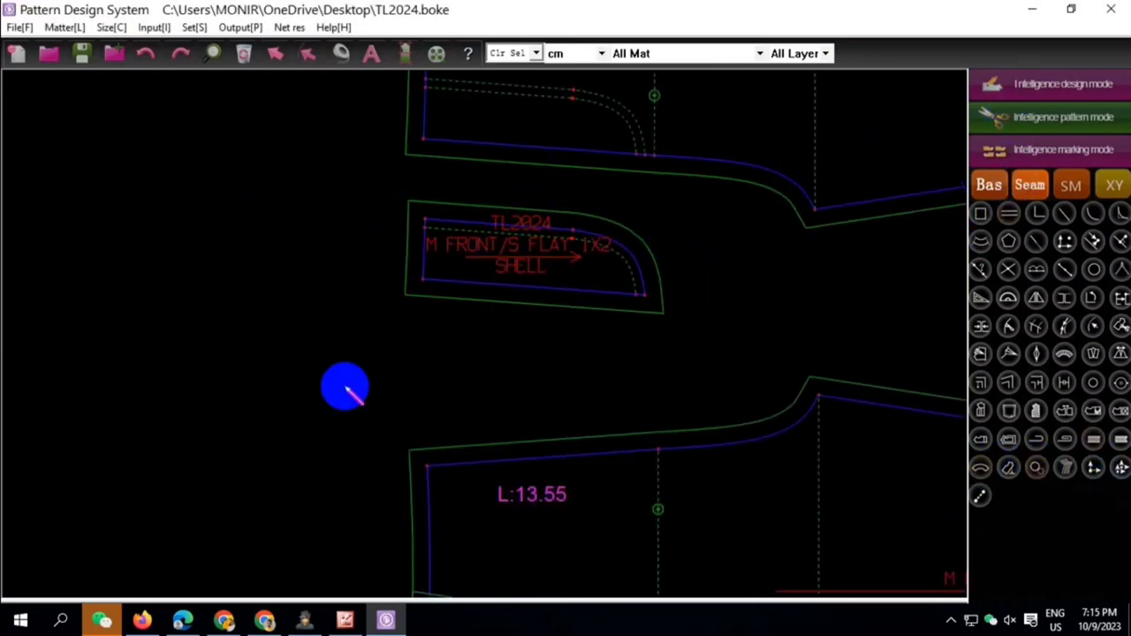
scroll(345, 386, down, 2)
scroll(424, 340, down, 1)
scroll(474, 345, down, 1)
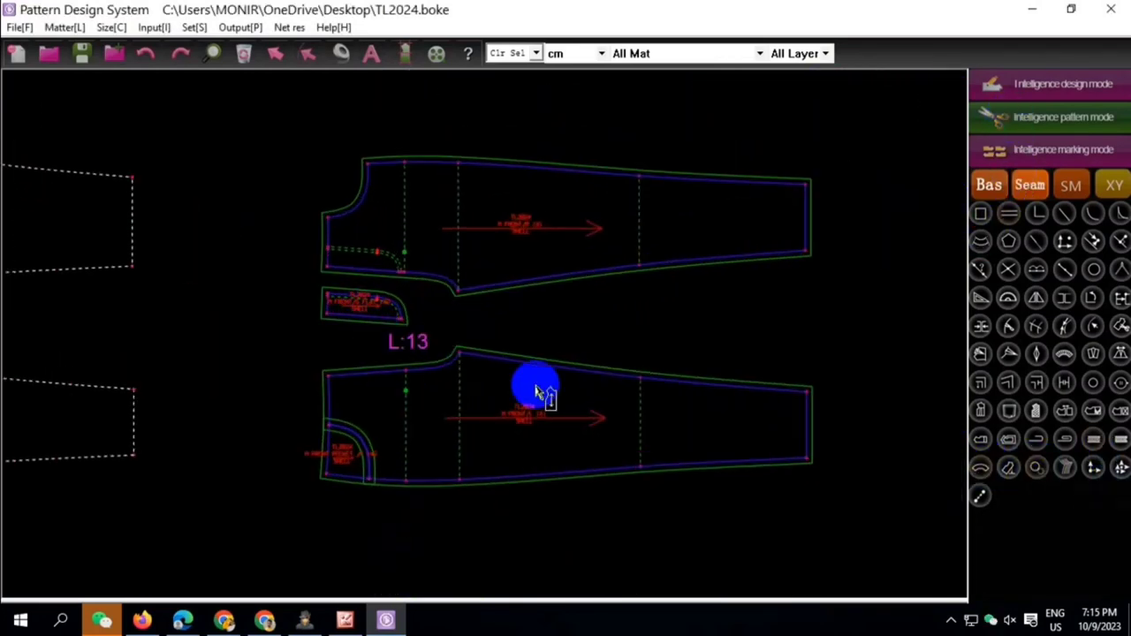
click(1008, 468)
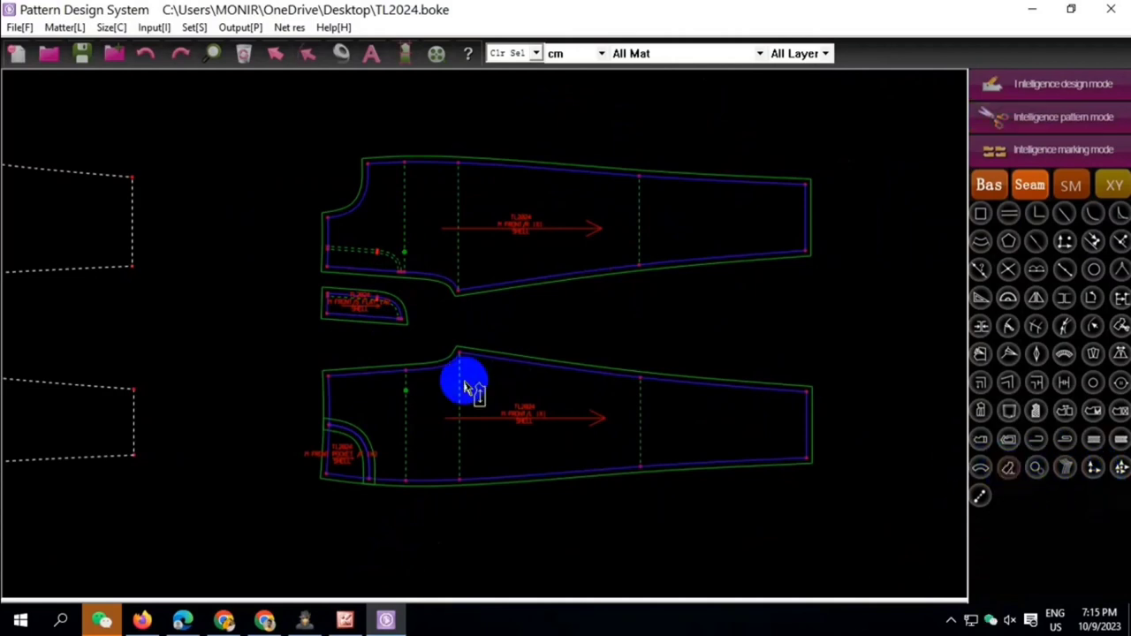
click(383, 316)
click(642, 308)
click(576, 365)
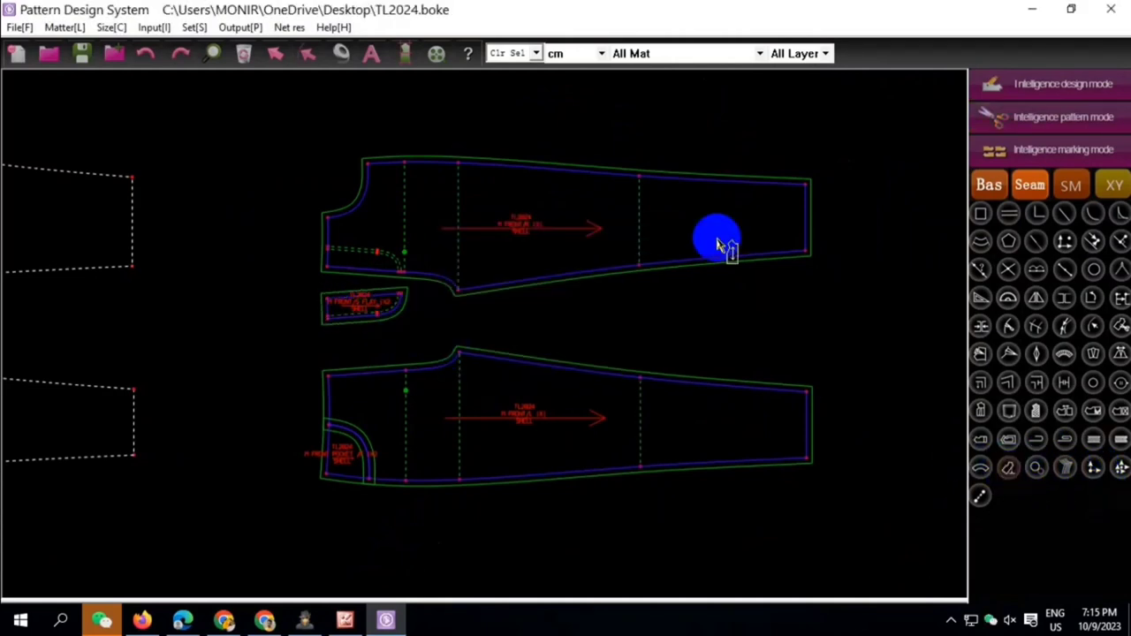
click(1063, 116)
Place a copy of the fly piece to the left of the original
scroll(334, 325, up, 2)
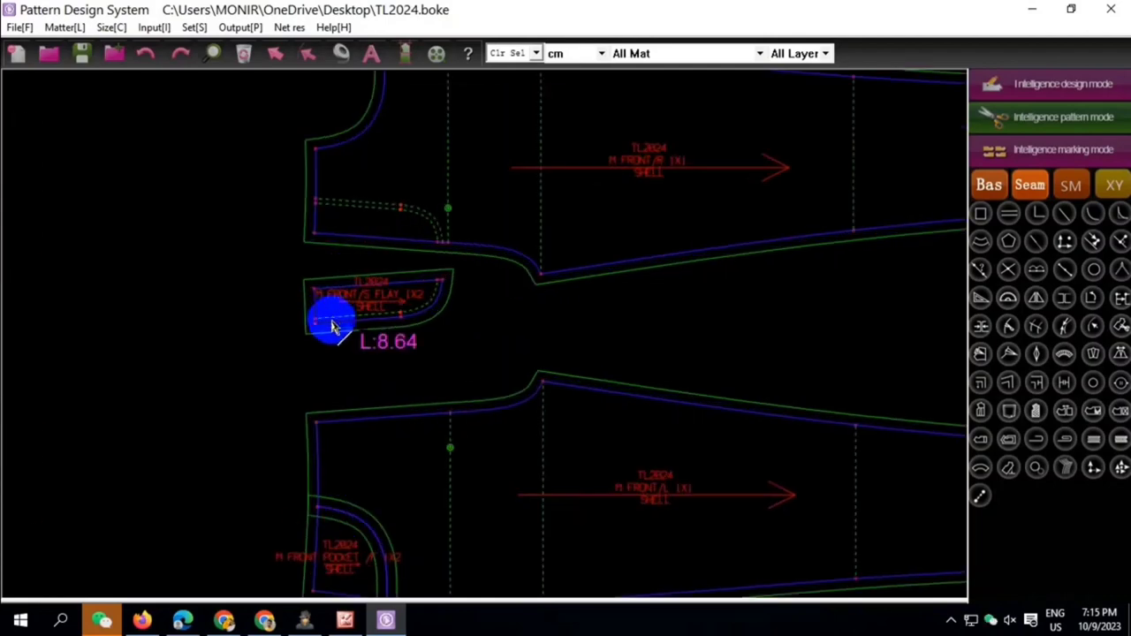
scroll(341, 309, down, 2)
scroll(362, 308, down, 2)
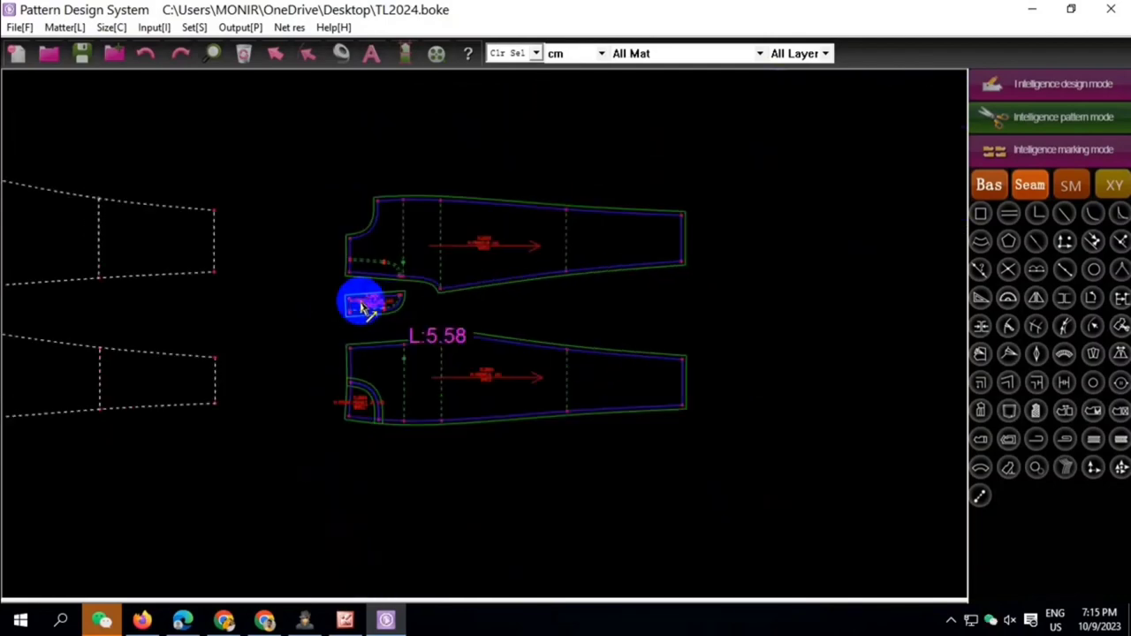
right_click(353, 305)
click(393, 353)
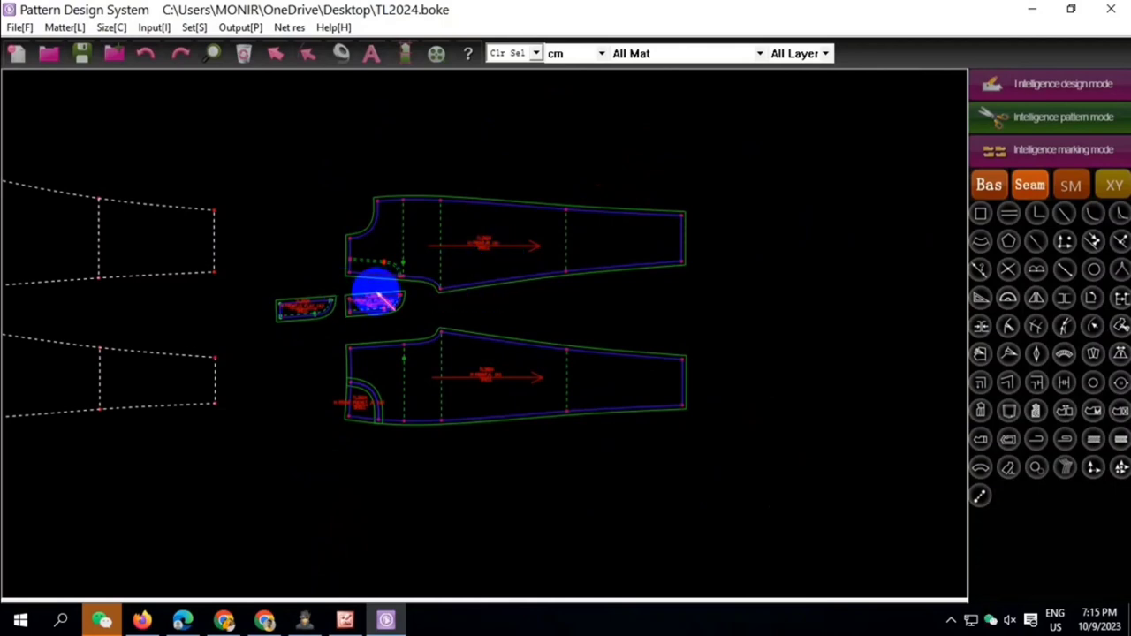
click(1007, 88)
right_click(430, 455)
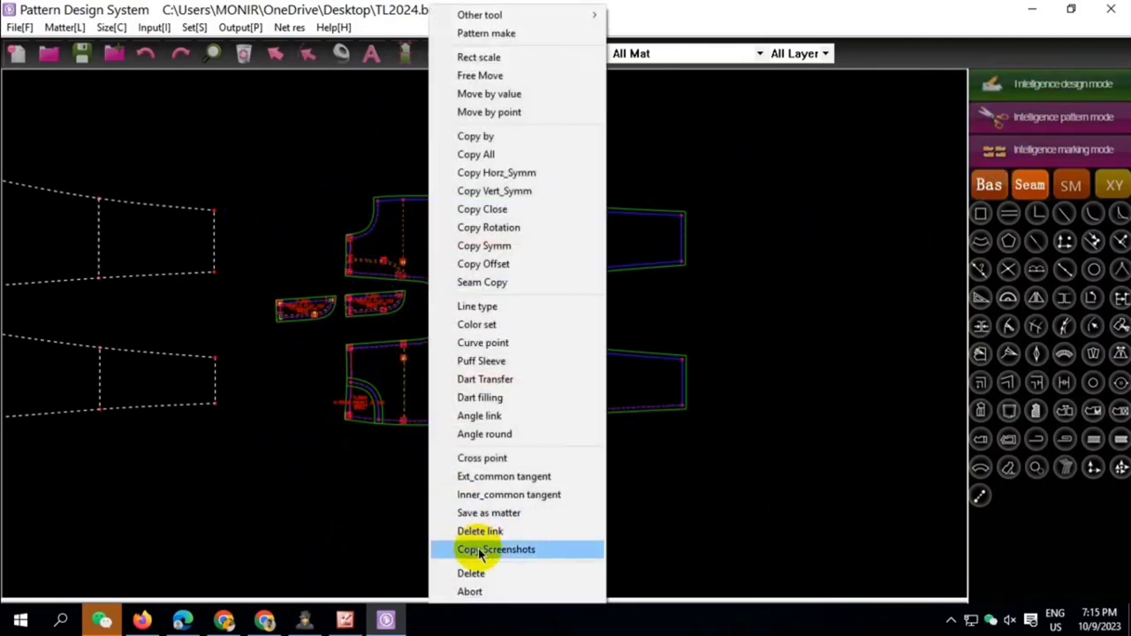
click(1035, 471)
Mirror the fly copy vertically with Overturn_V
click(303, 321)
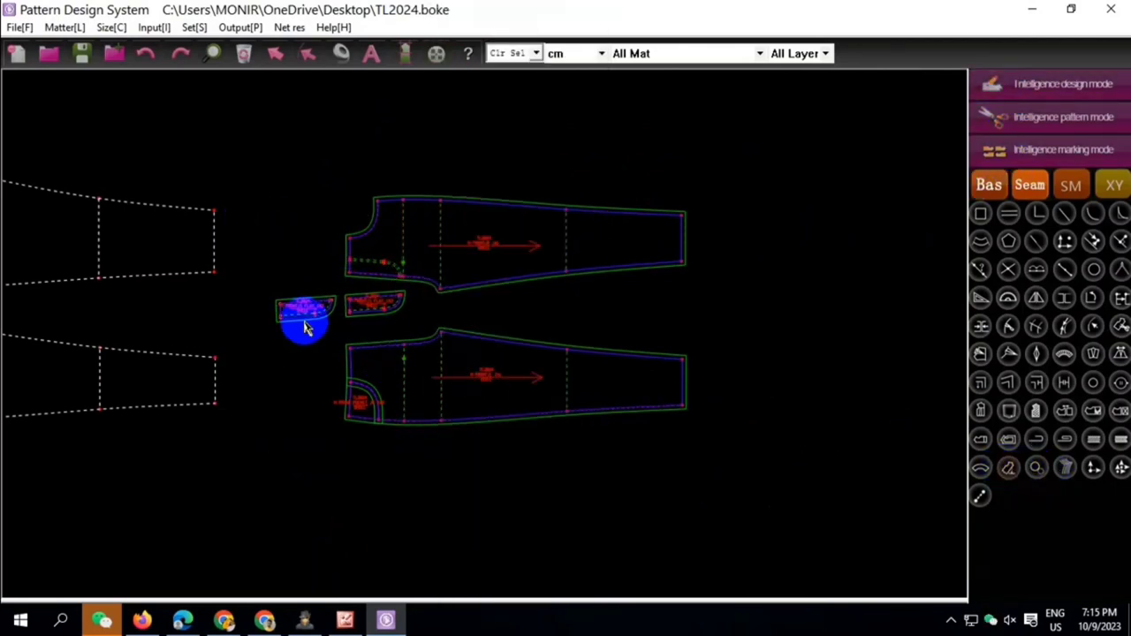
scroll(292, 313, up, 3)
click(353, 321)
click(640, 320)
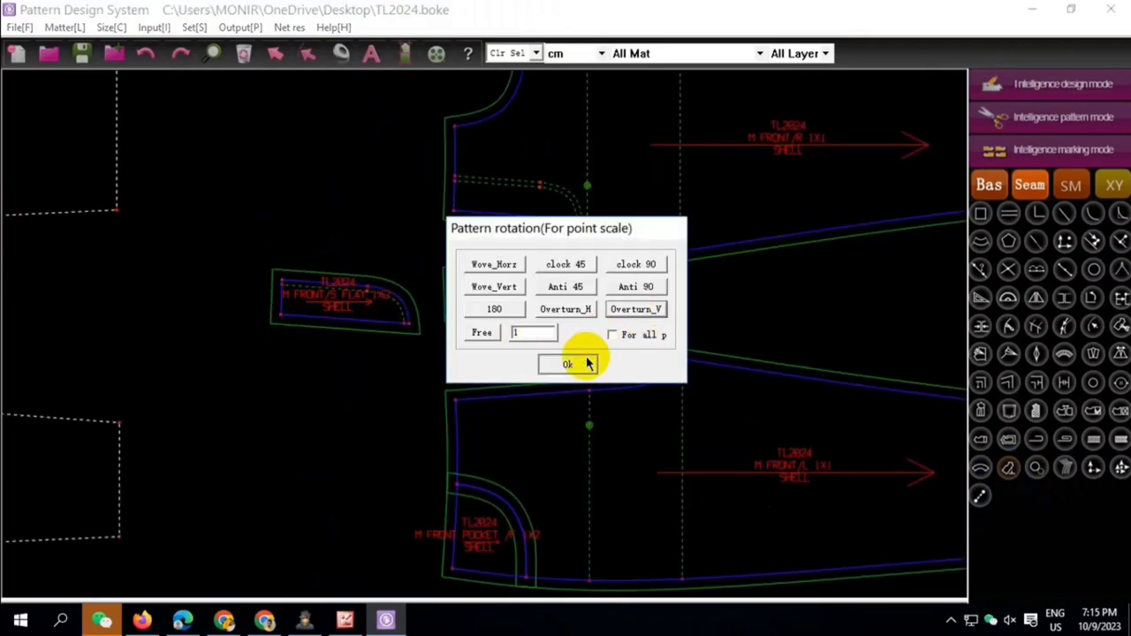
click(567, 364)
click(1009, 139)
Remove the seam allowance from the fly copy's curved bottom edge
scroll(386, 292, up, 2)
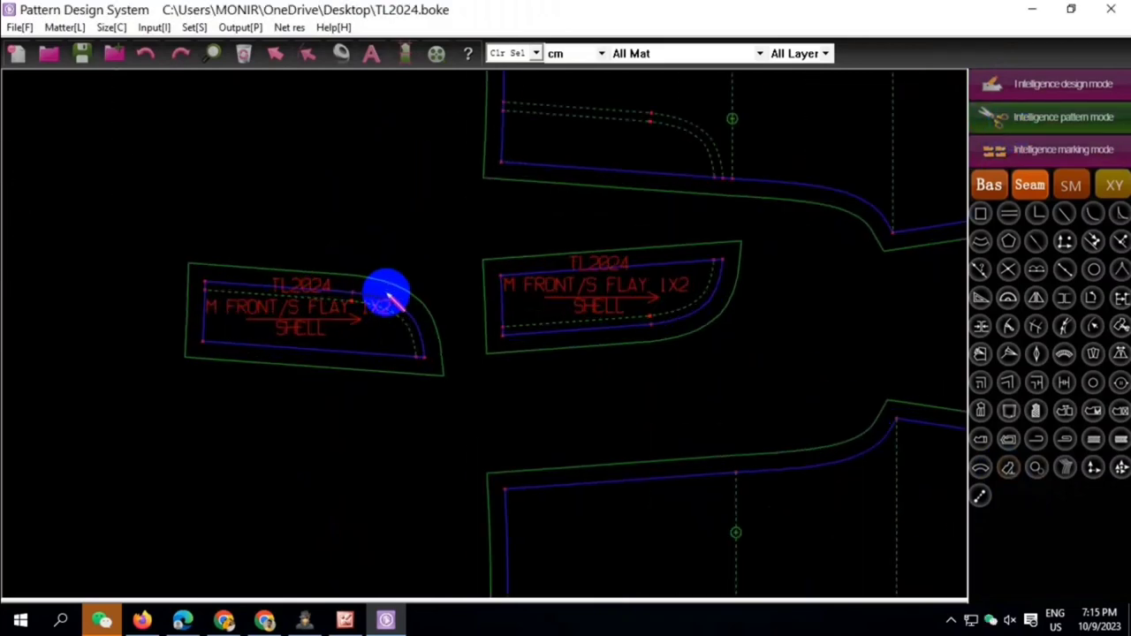
click(387, 306)
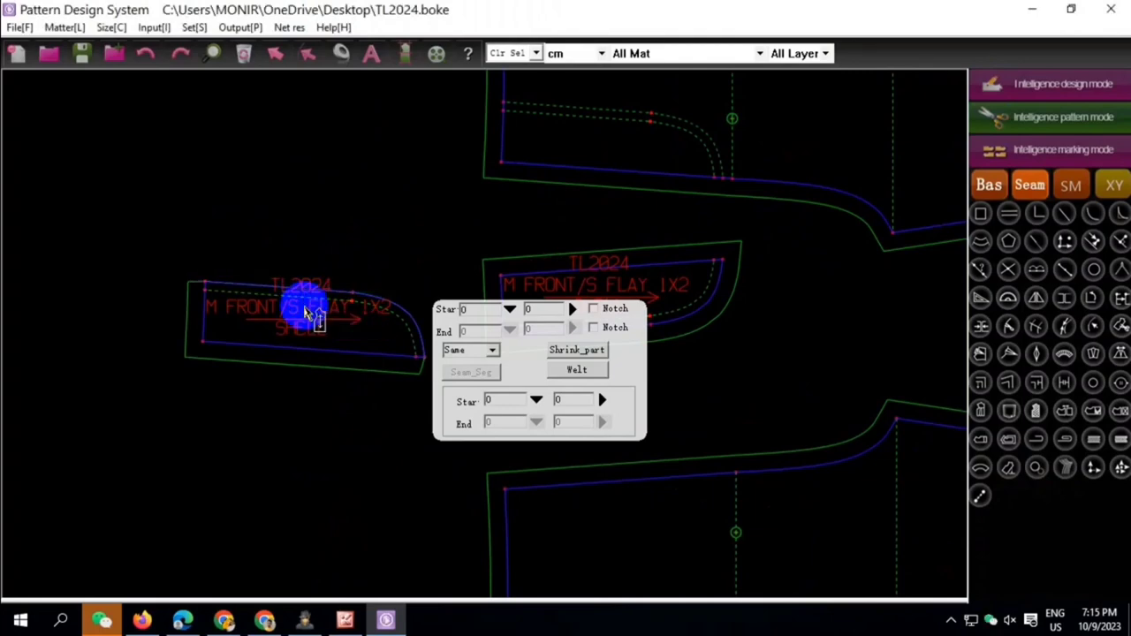
click(318, 355)
right_click(281, 371)
click(217, 311)
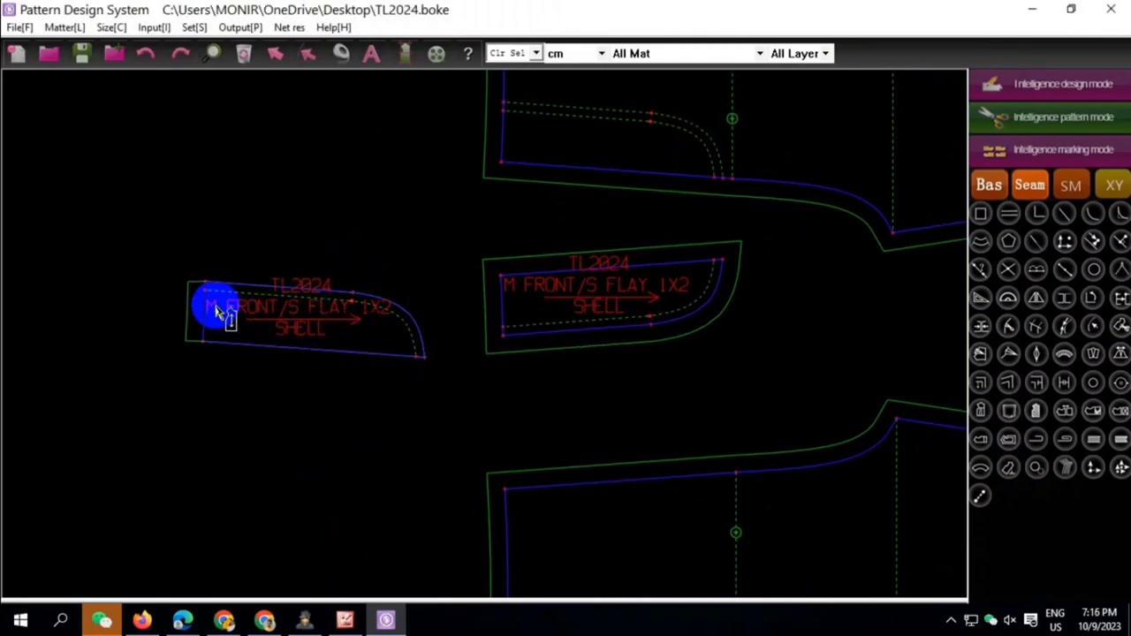
right_click(206, 241)
Set the left fly copy's fabric to FINISH as a 1X1 cut
click(238, 253)
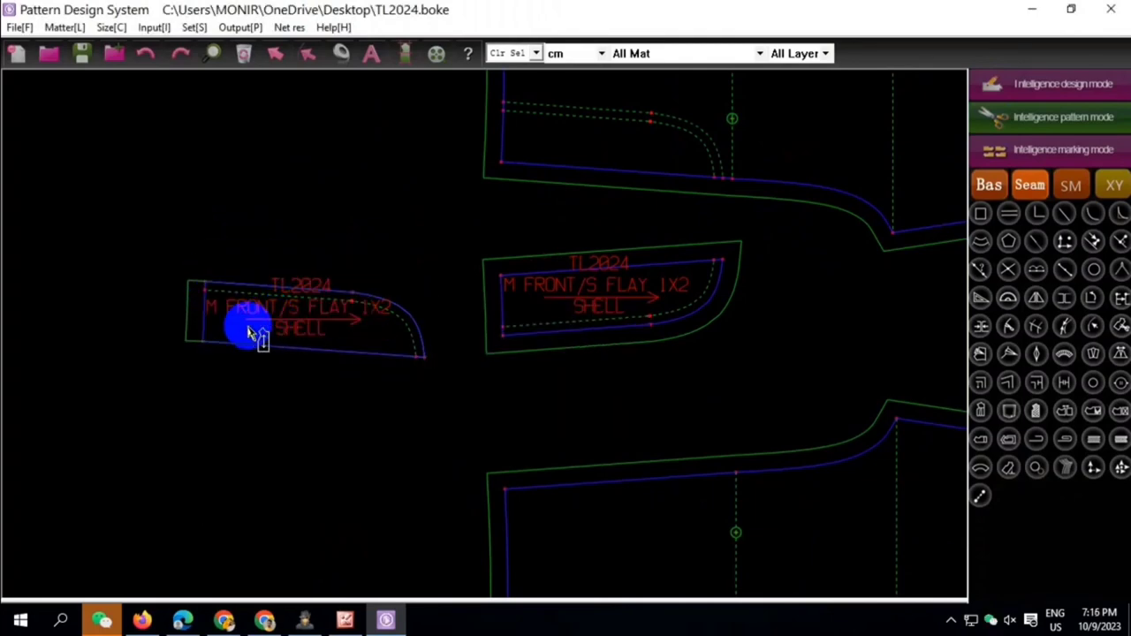
double_click(250, 329)
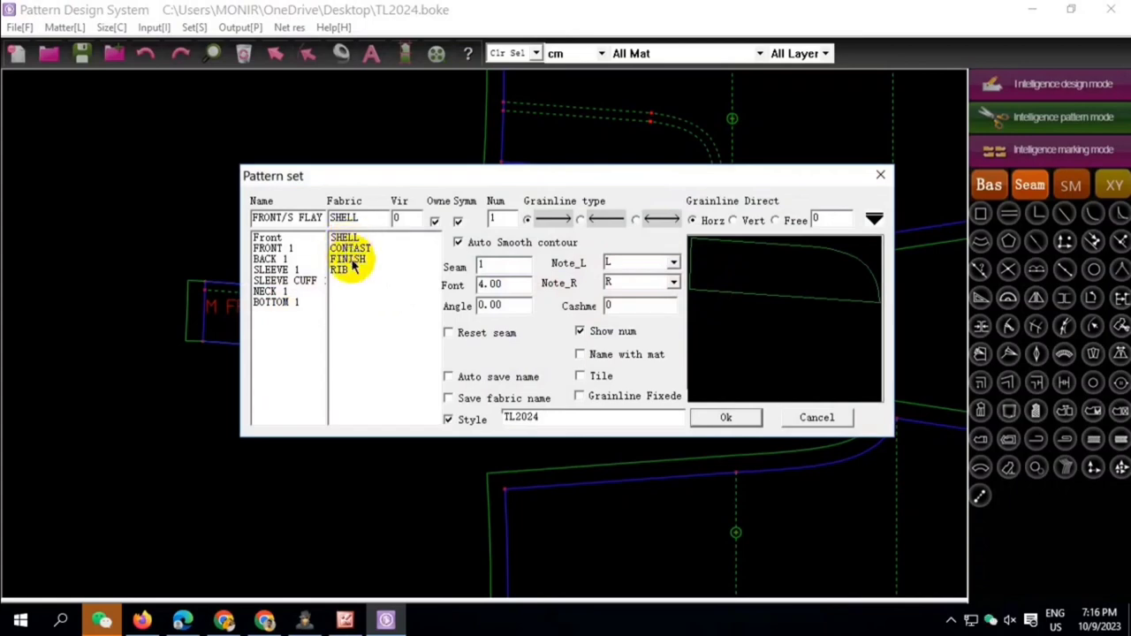
click(353, 267)
click(726, 417)
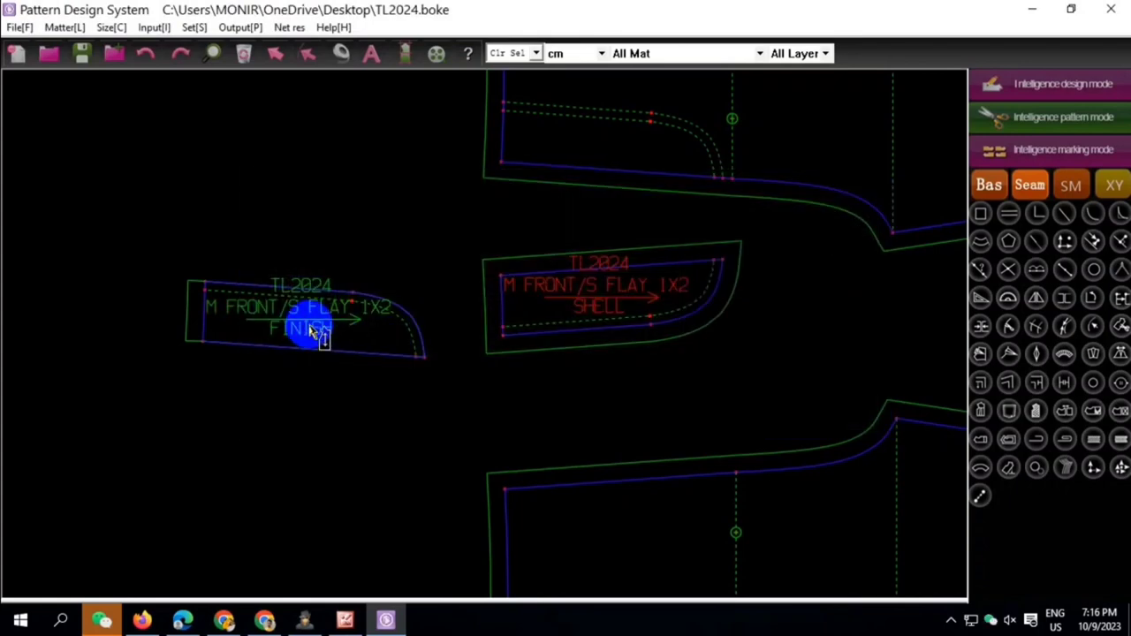
double_click(393, 339)
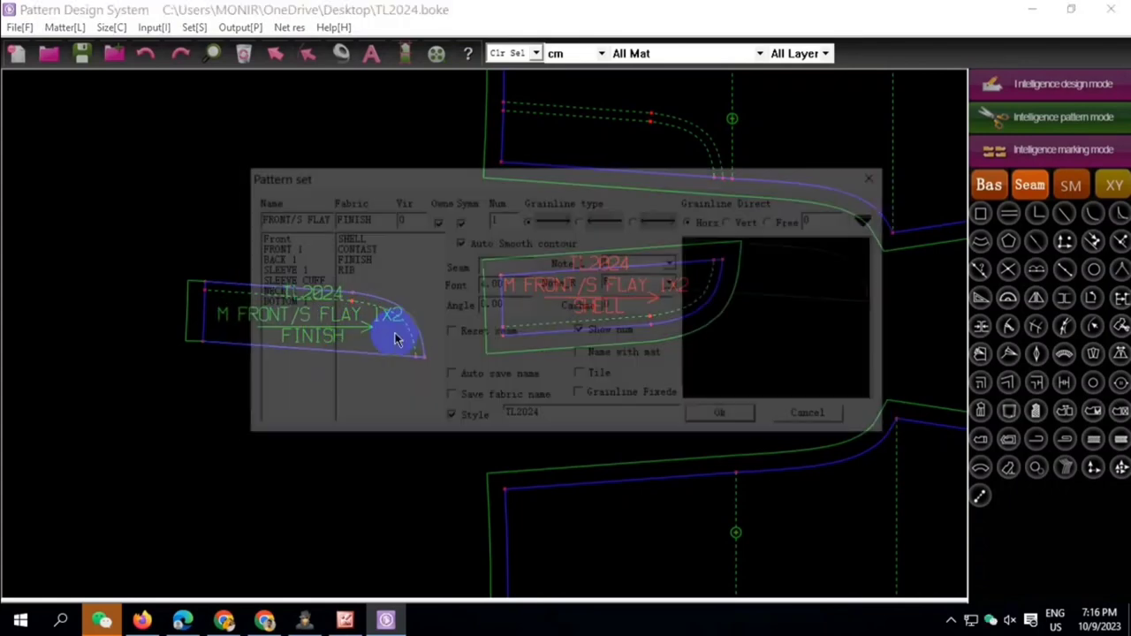
click(723, 417)
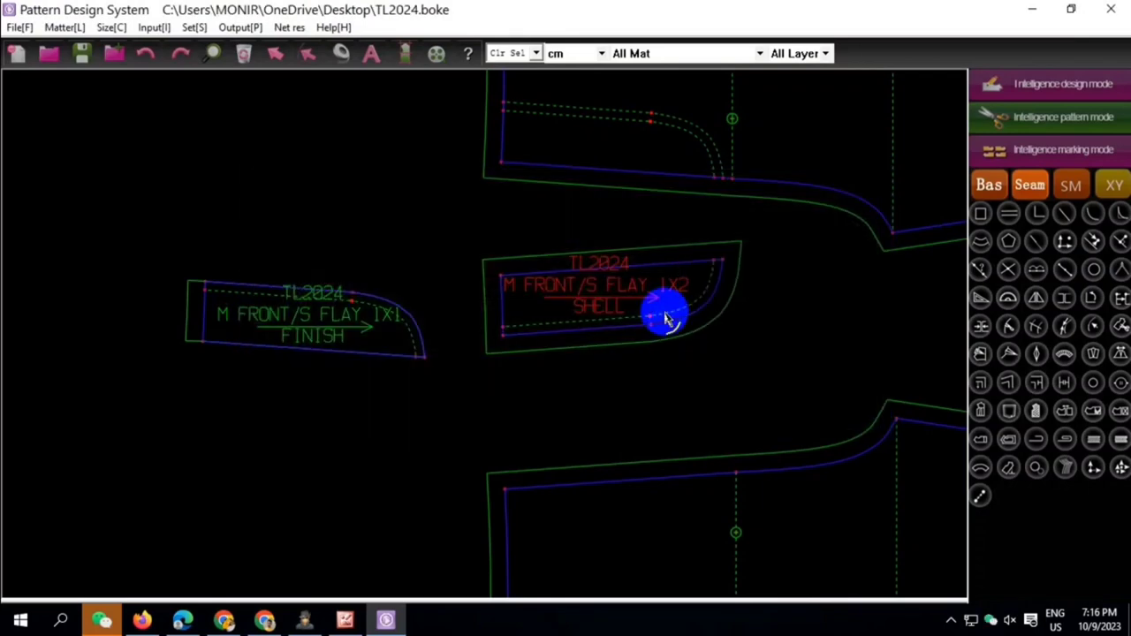
Untick Symm on the SHELL fly piece so it is cut singly
double_click(692, 282)
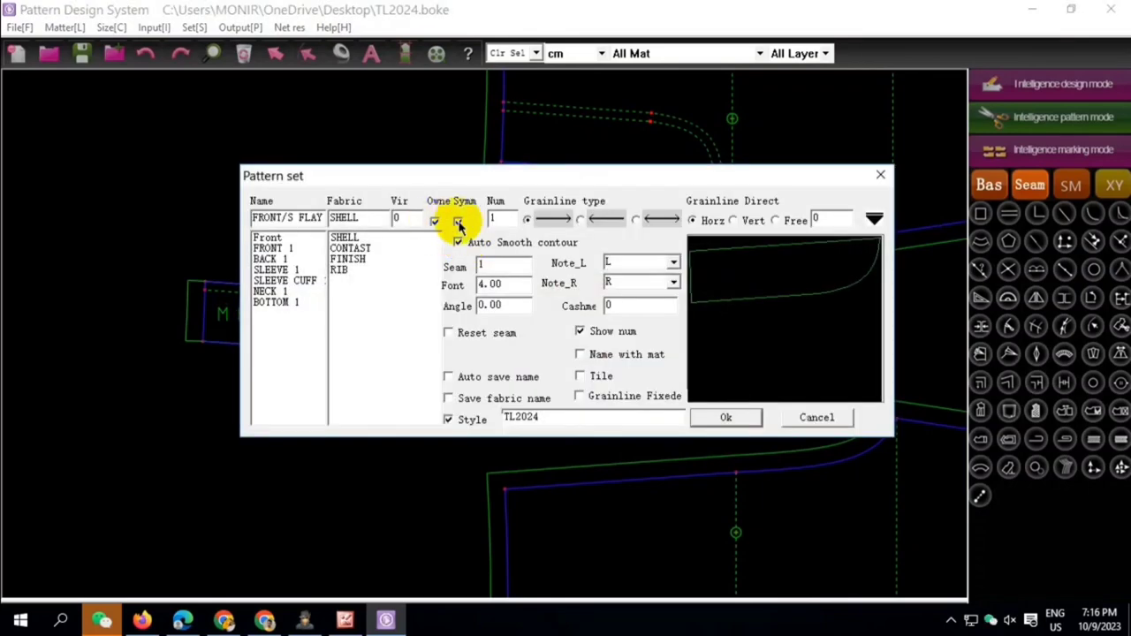
click(458, 221)
click(725, 417)
Rearrange the small piece and the top trouser piece beside the fly piece
scroll(442, 315, down, 2)
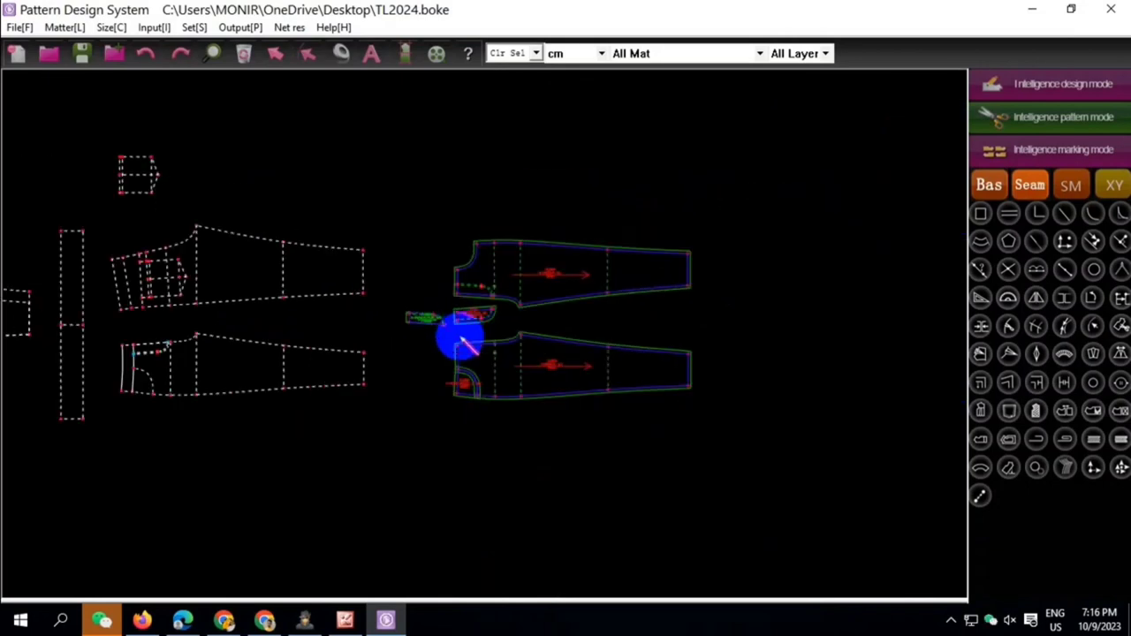
scroll(429, 303, up, 1)
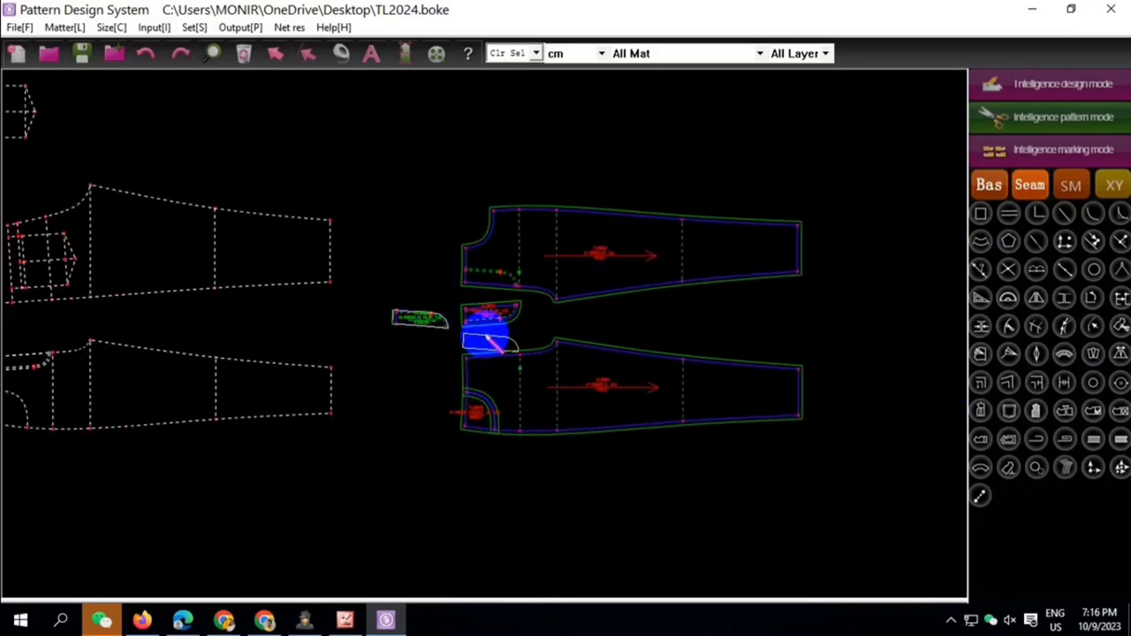
drag(488, 339, 490, 341)
drag(517, 233, 511, 218)
drag(478, 316, 471, 309)
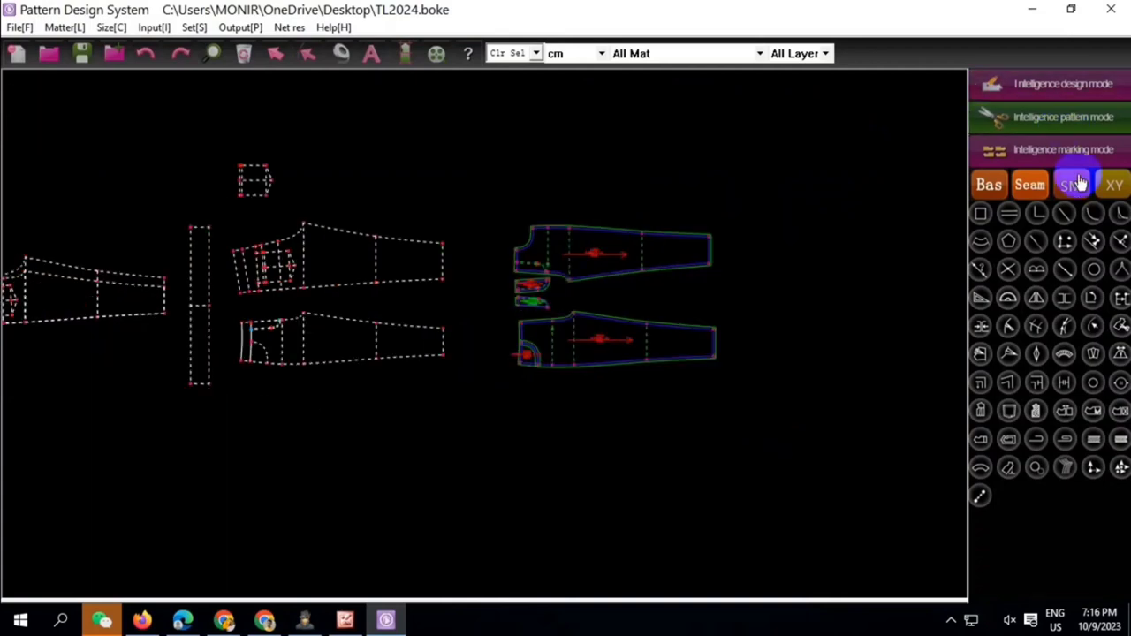
Make a piece from the waistband outline and name it WAIST 1
click(1120, 328)
click(188, 245)
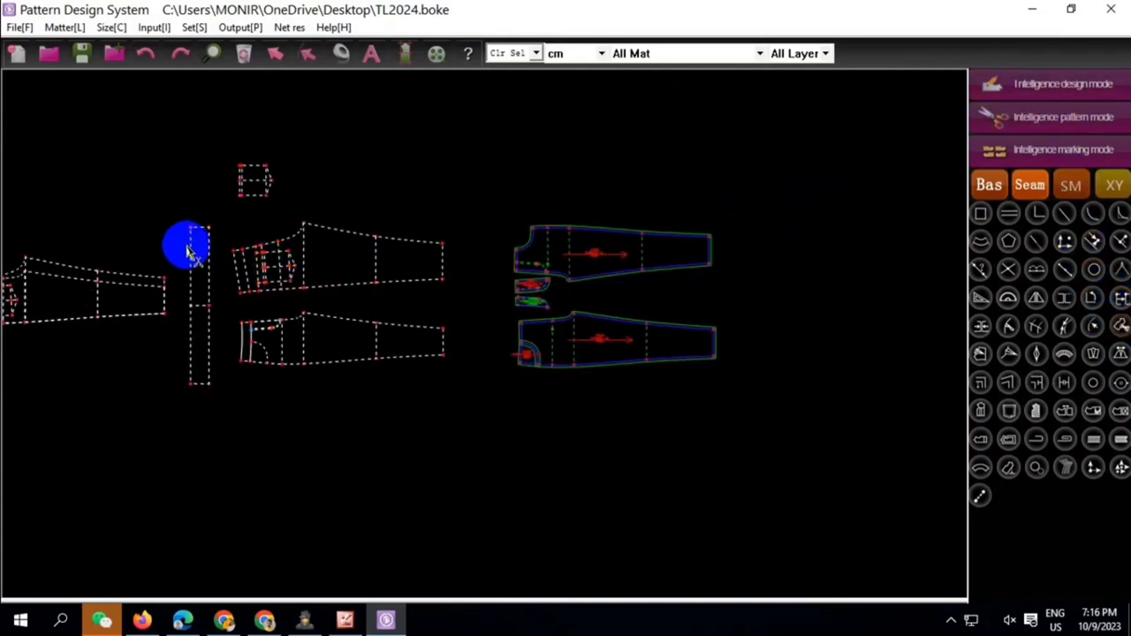
right_click(221, 403)
click(292, 247)
text(WAIS)
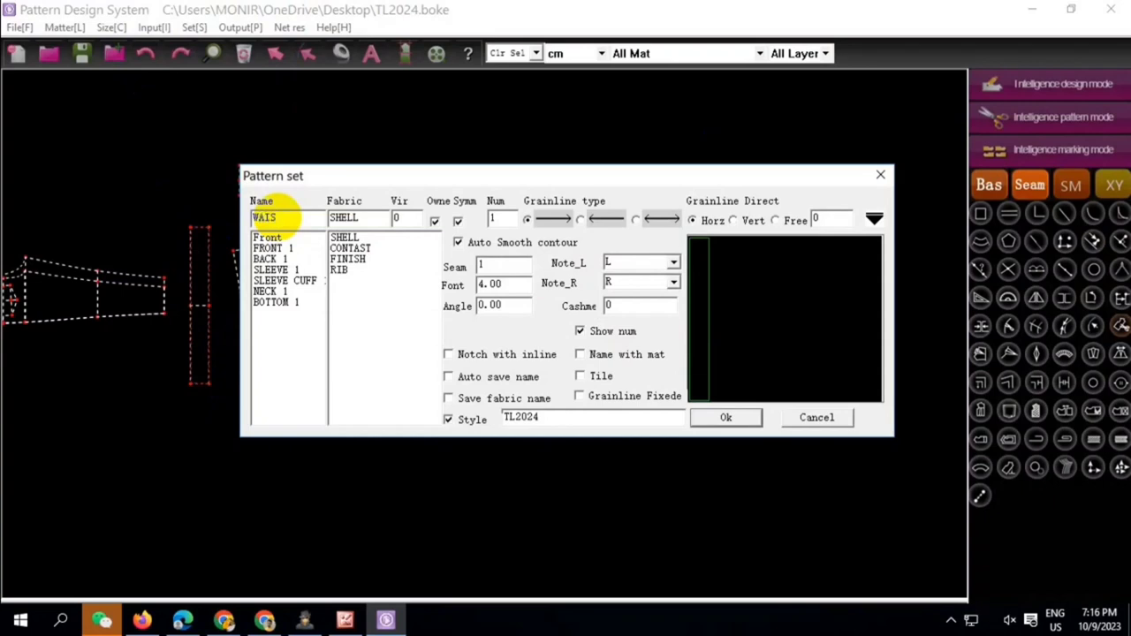
text(T 1)
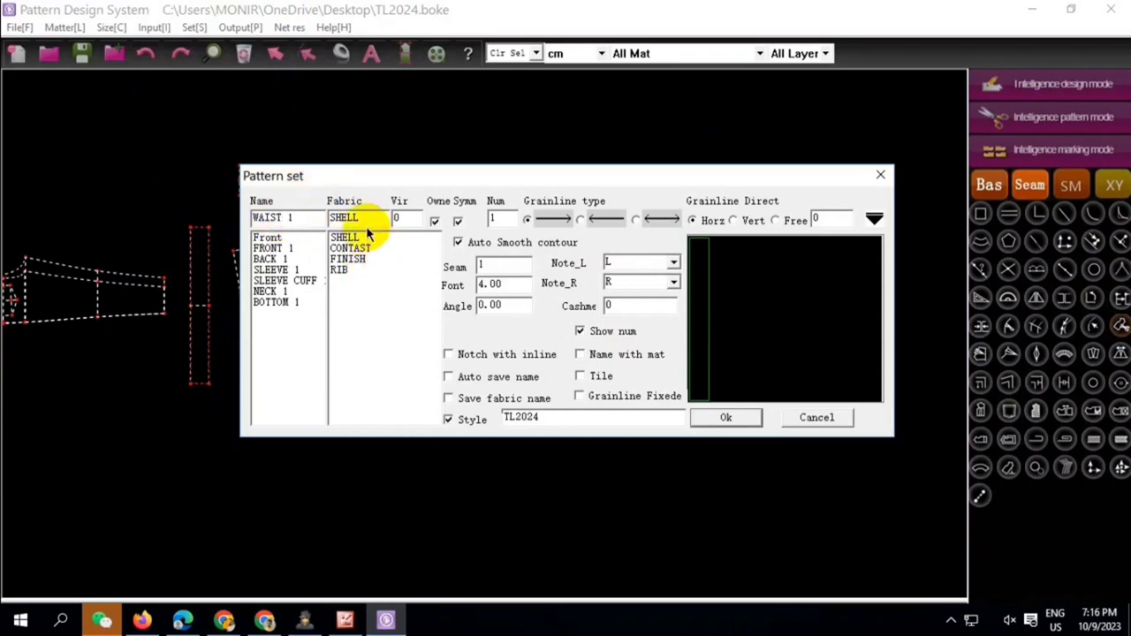
click(725, 417)
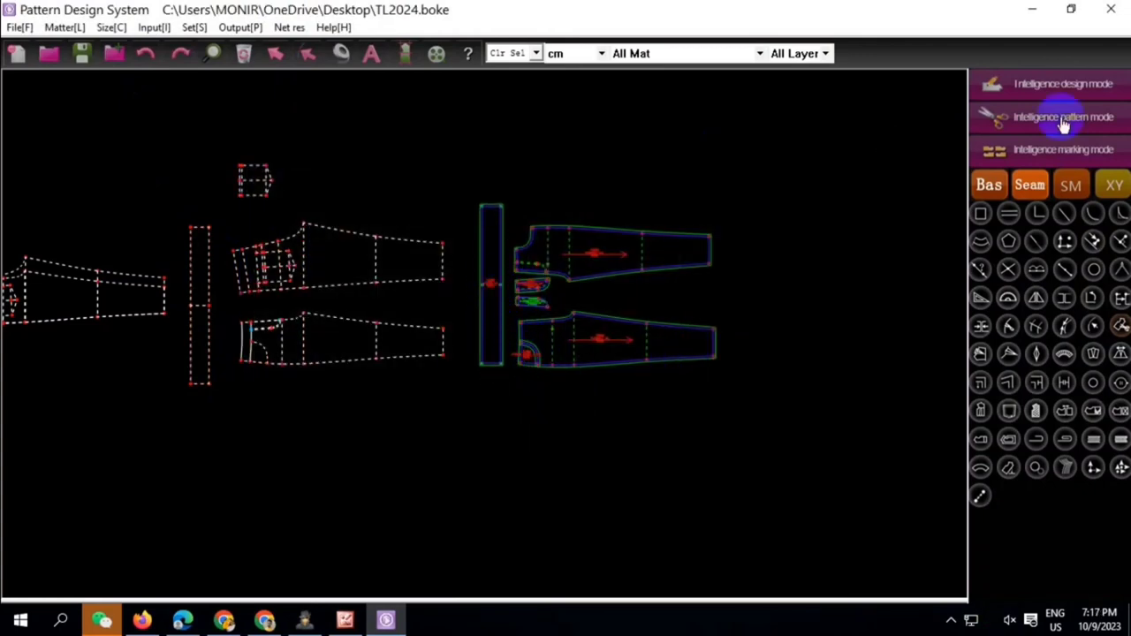
Unlink the waistband from the trouser pieces and move its WAIST label higher
drag(454, 167, 542, 412)
right_click(542, 411)
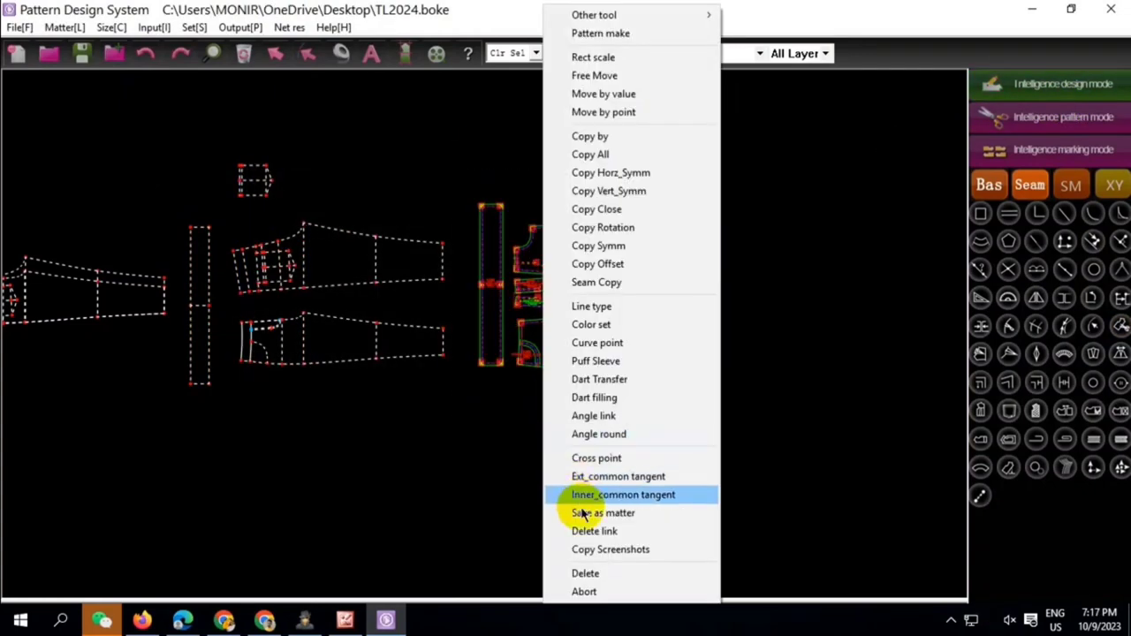
click(585, 528)
scroll(530, 270, up, 3)
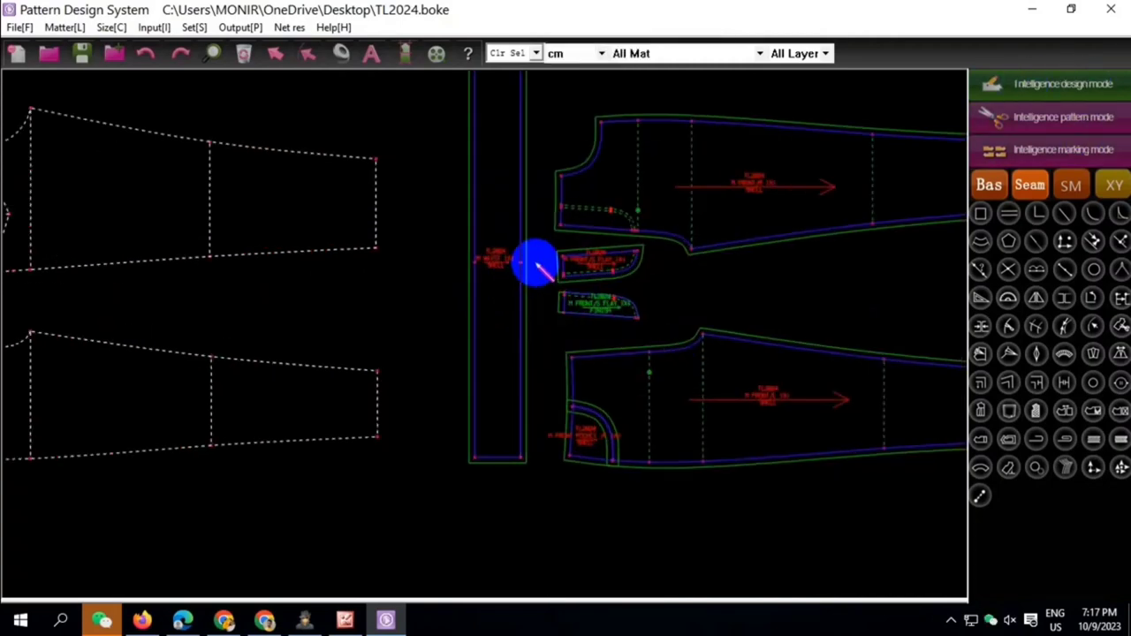
drag(521, 270, 476, 272)
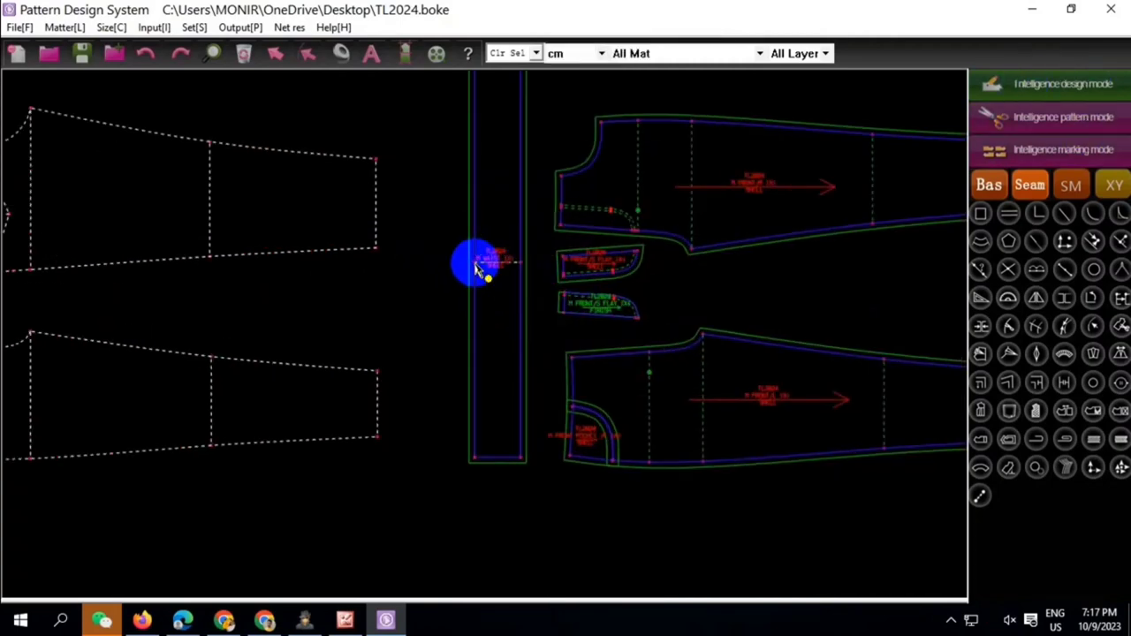
click(1091, 124)
scroll(504, 268, up, 1)
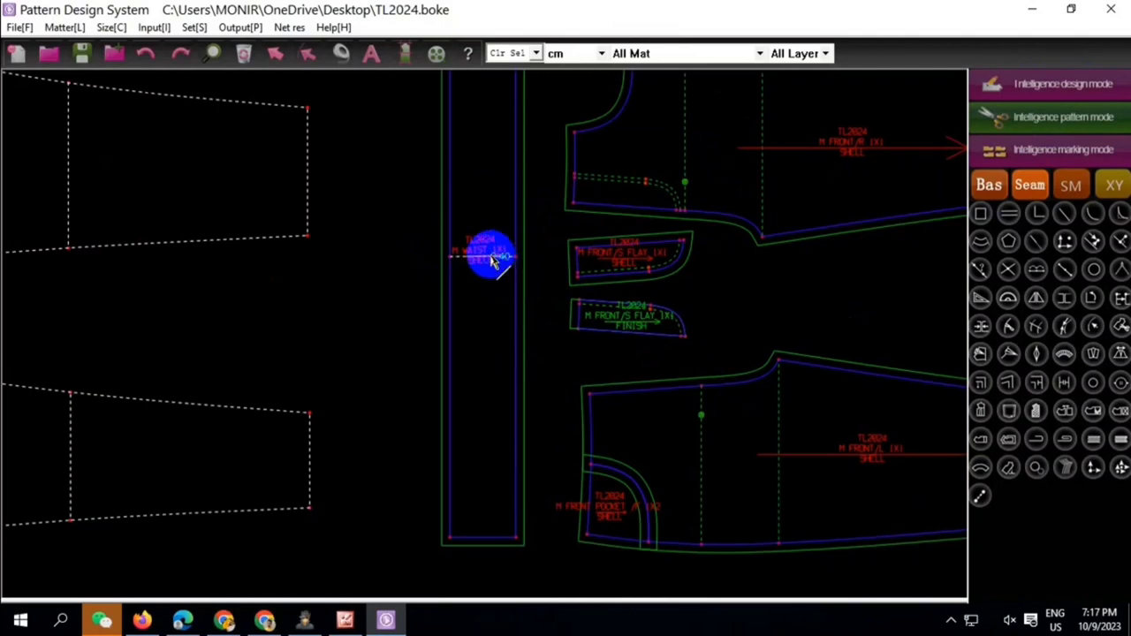
click(146, 53)
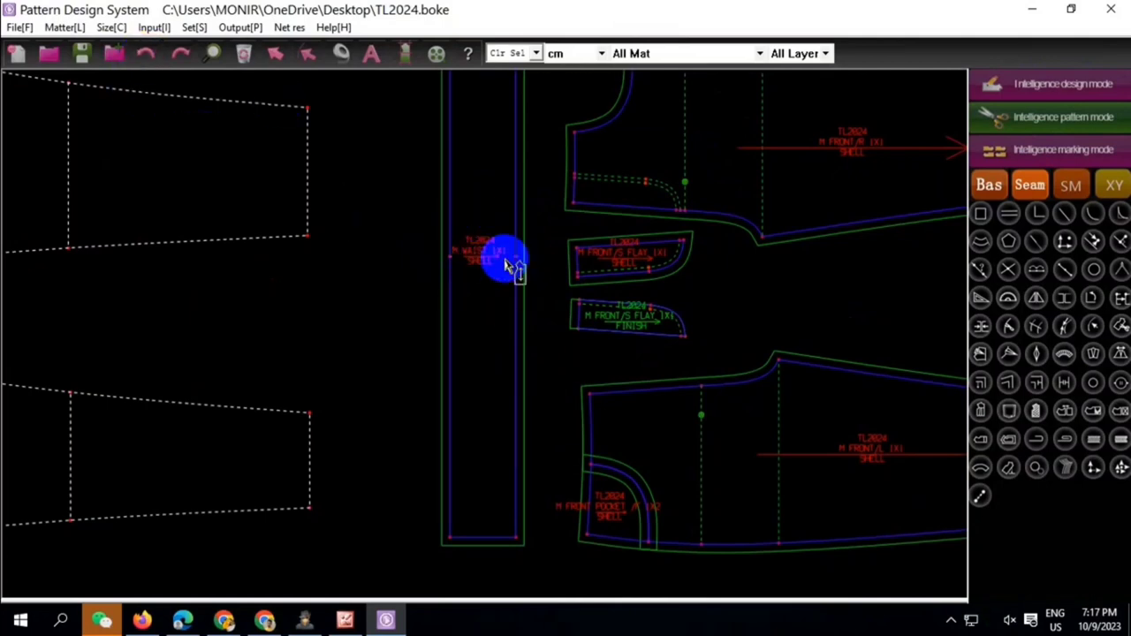
drag(493, 258, 493, 173)
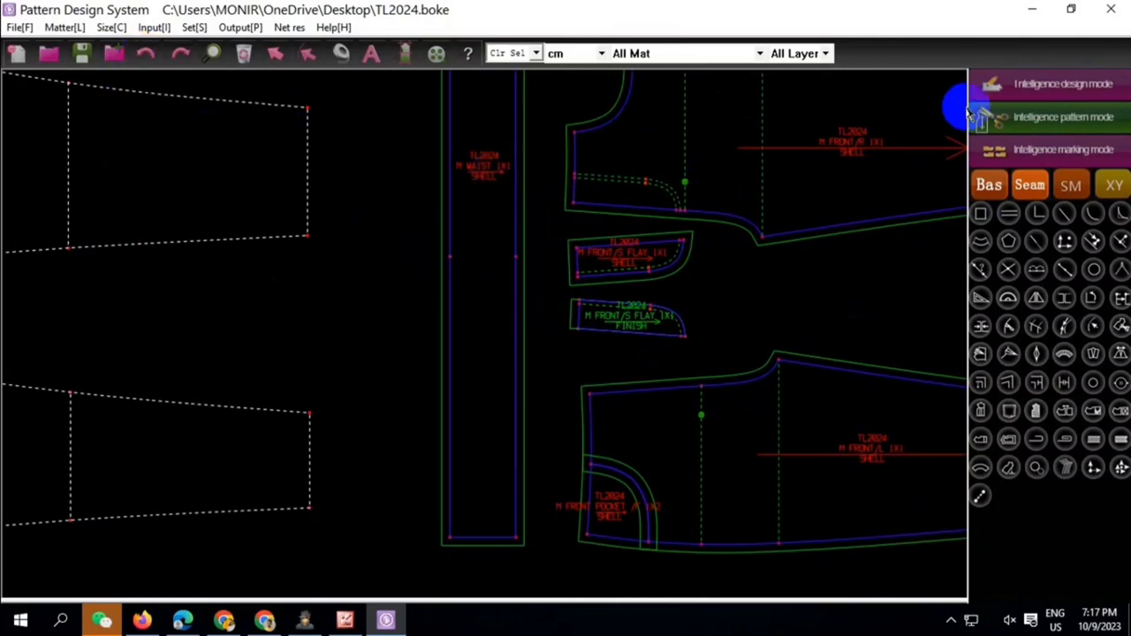
Add a T-type notch, 0.3 long and 0.2 wide, to the waist piece's edge
click(1016, 115)
mouse_move(514, 259)
mouse_down()
mouse_move(431, 262)
mouse_move(449, 258)
mouse_up()
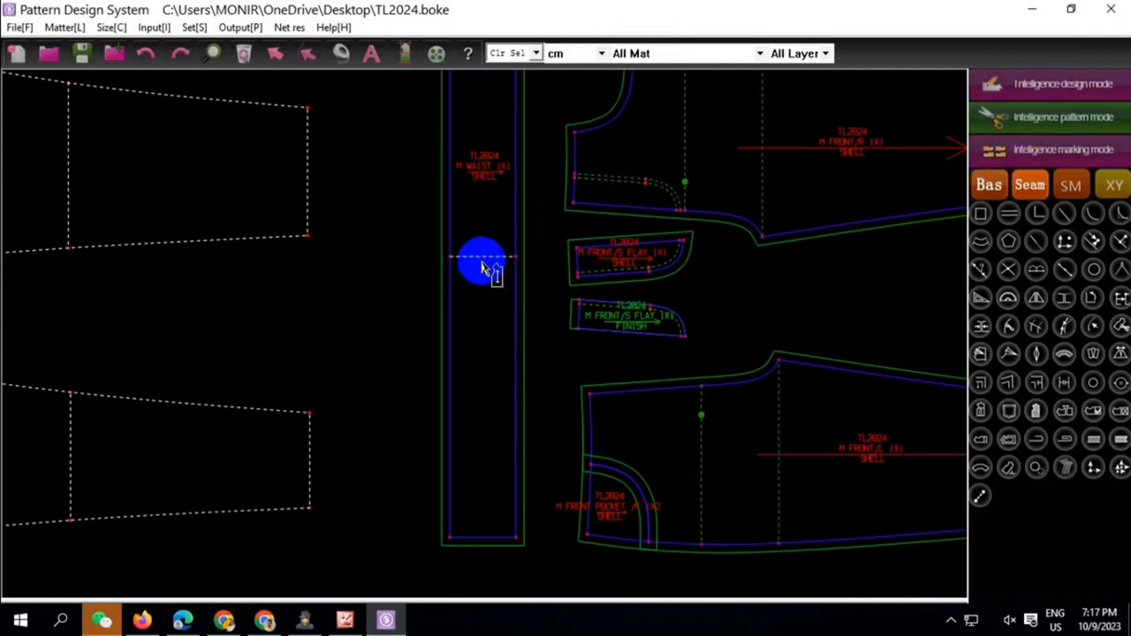
click(510, 261)
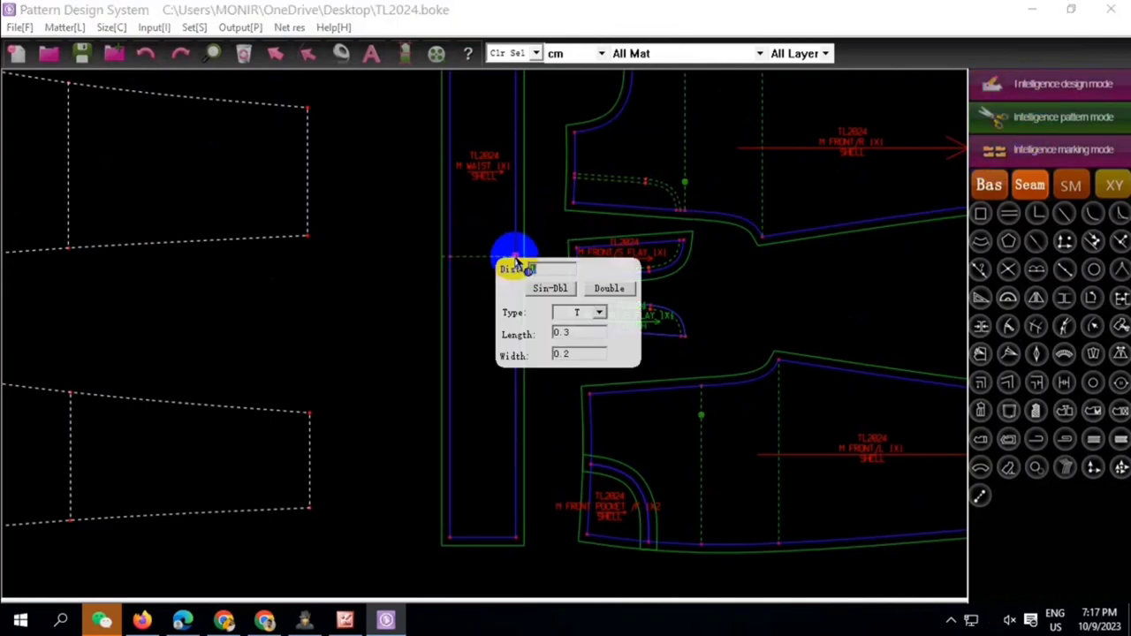
scroll(376, 321, down, 2)
scroll(377, 321, down, 1)
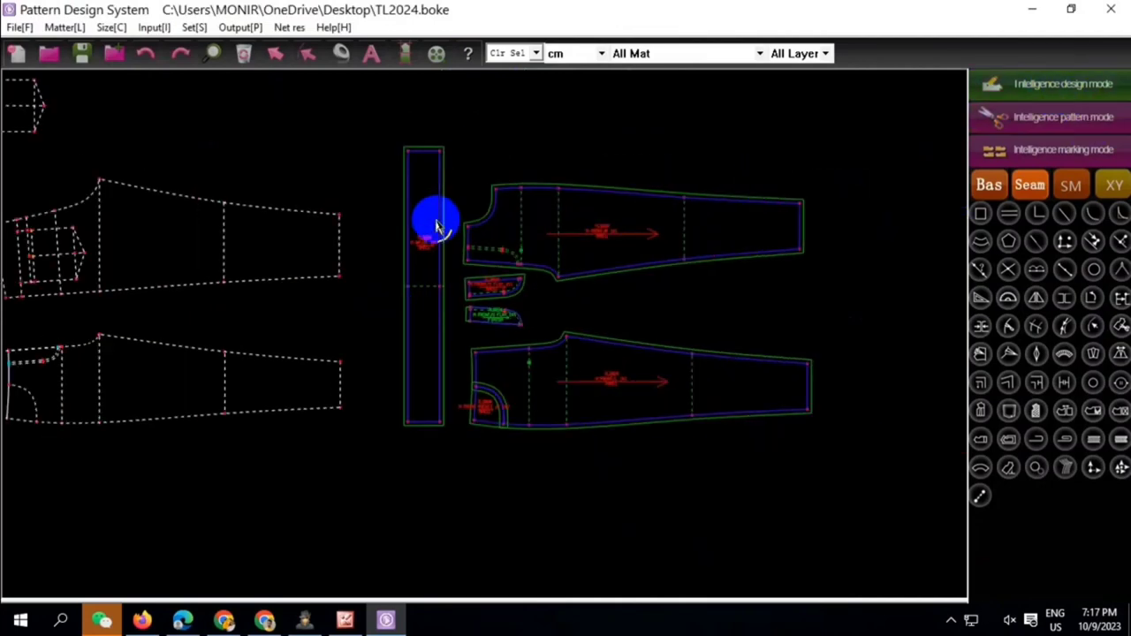
scroll(434, 230, down, 1)
scroll(434, 221, up, 2)
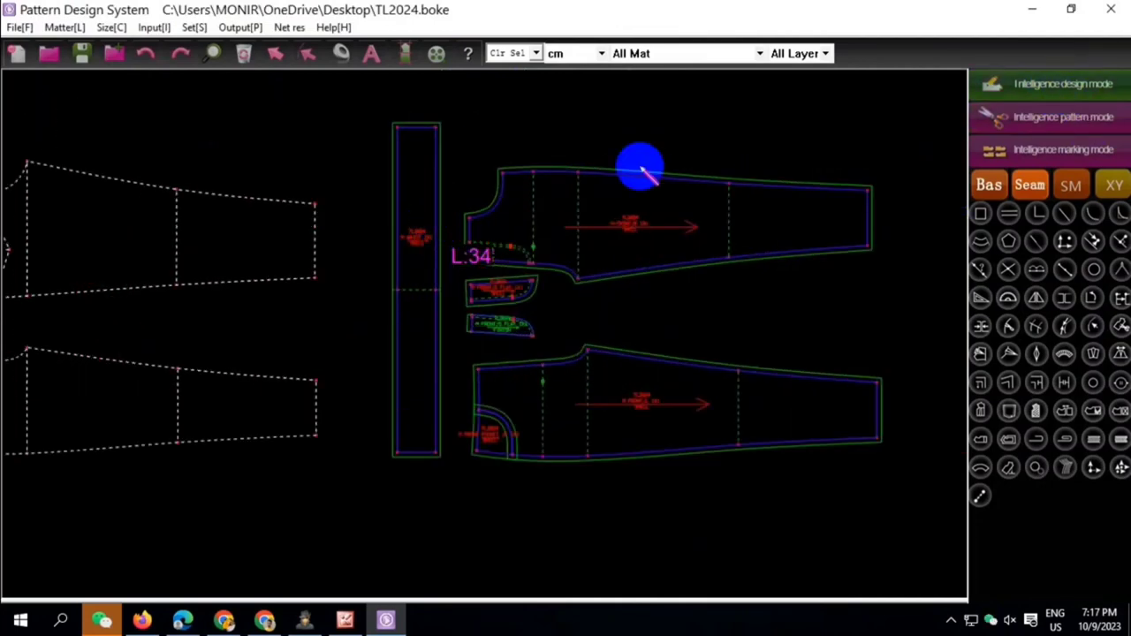
click(424, 190)
Start picking the upper leg draft's outline, beginning with its top edge
scroll(426, 212, down, 1)
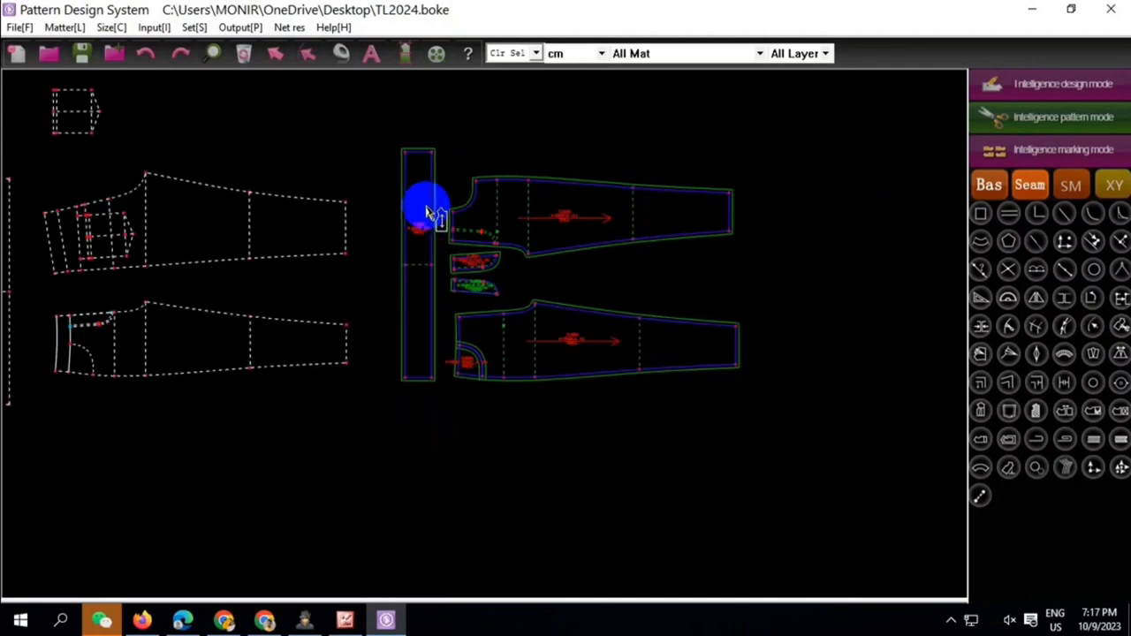
scroll(415, 256, down, 1)
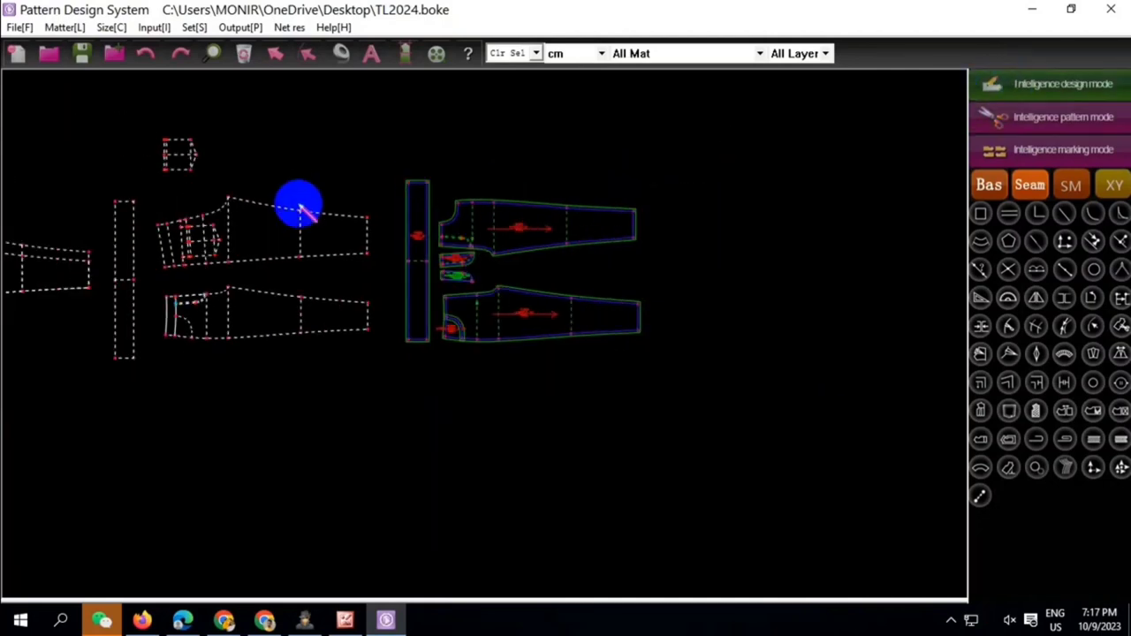
scroll(300, 231, up, 1)
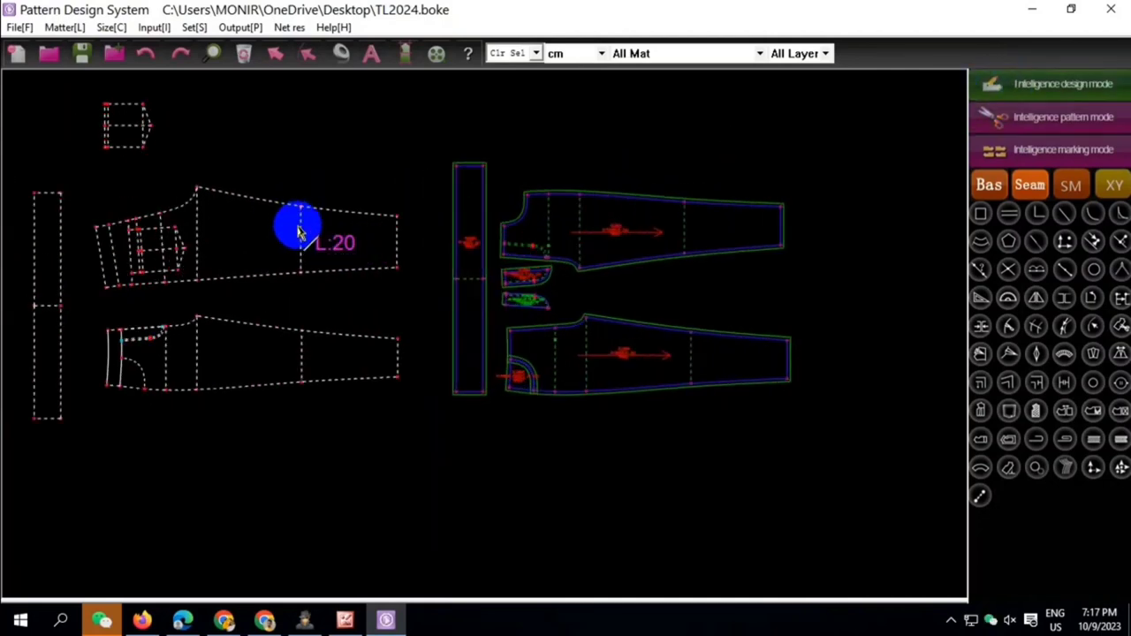
click(358, 256)
click(191, 191)
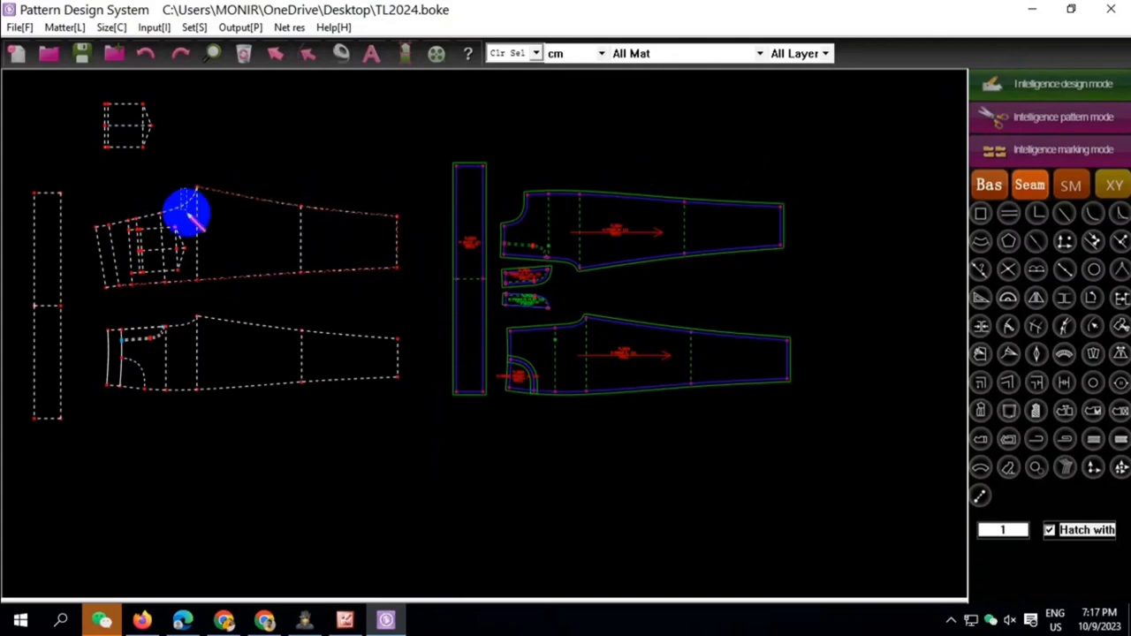
scroll(177, 223, up, 2)
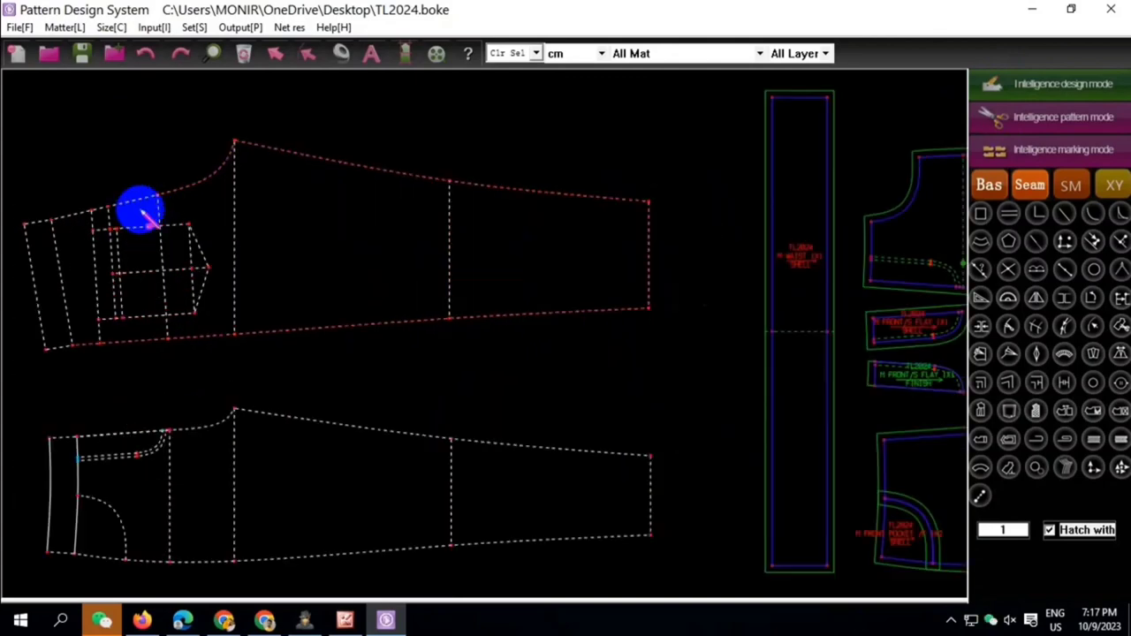
Finish the upper draft's outline with its inner lines and name the piece BACK 1
right_click(69, 244)
click(147, 219)
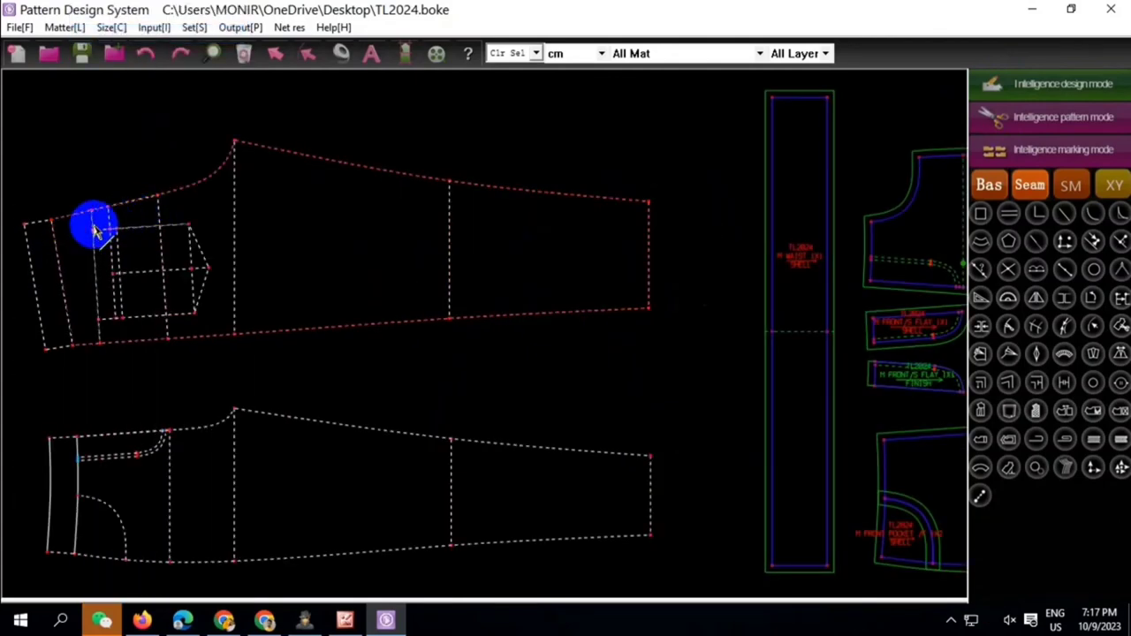
drag(84, 231, 478, 325)
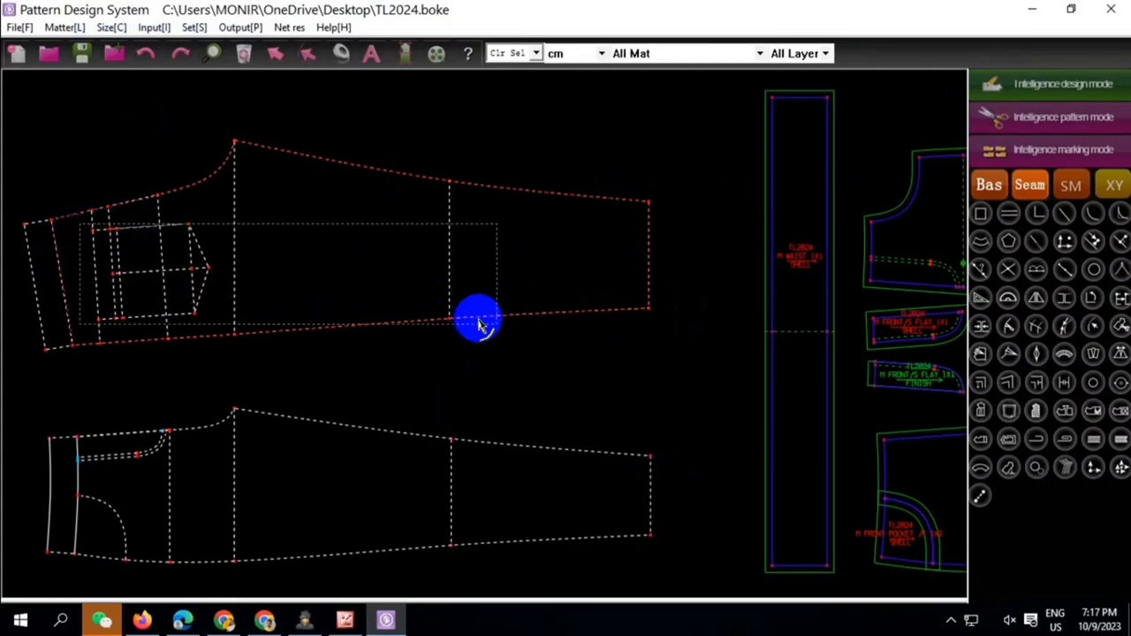
scroll(144, 303, up, 3)
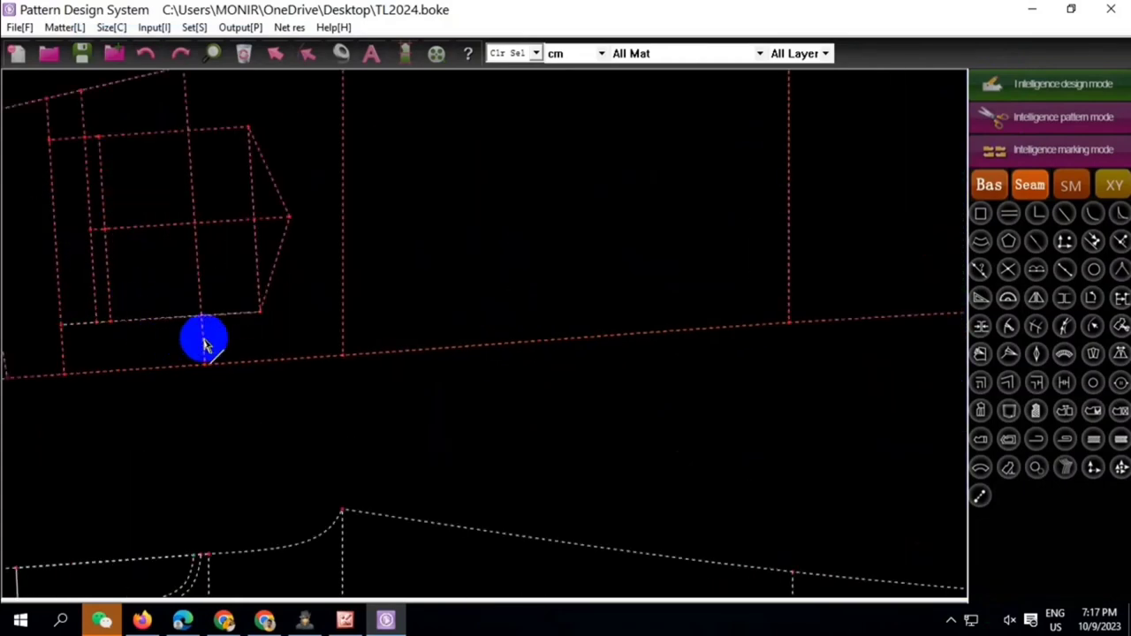
scroll(204, 331, down, 3)
scroll(152, 329, up, 2)
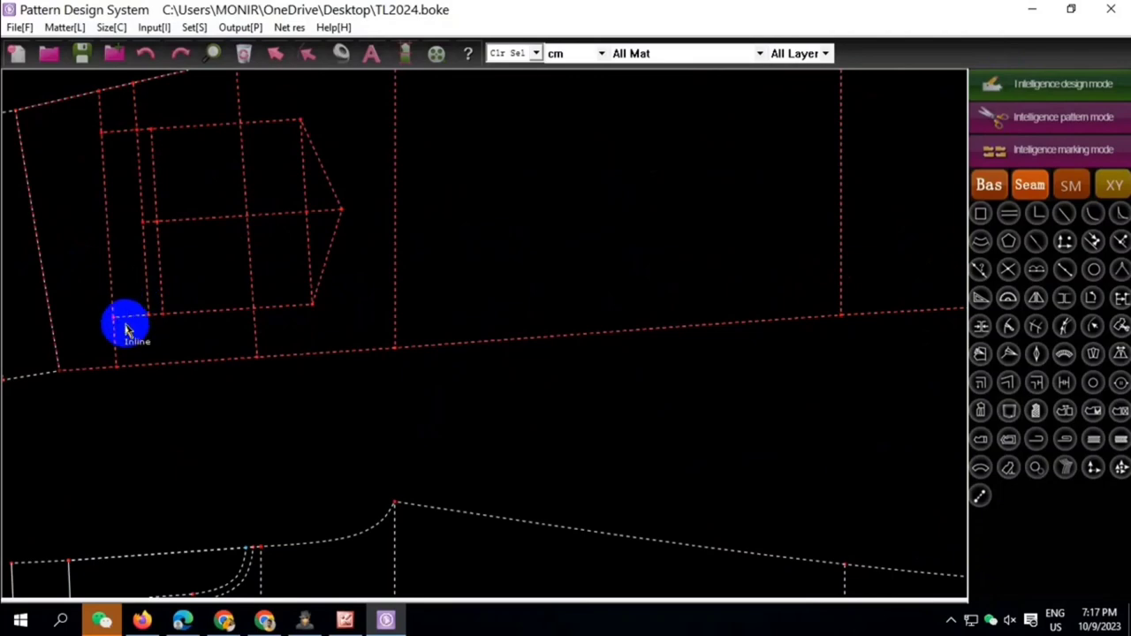
scroll(127, 329, down, 3)
double_click(301, 252)
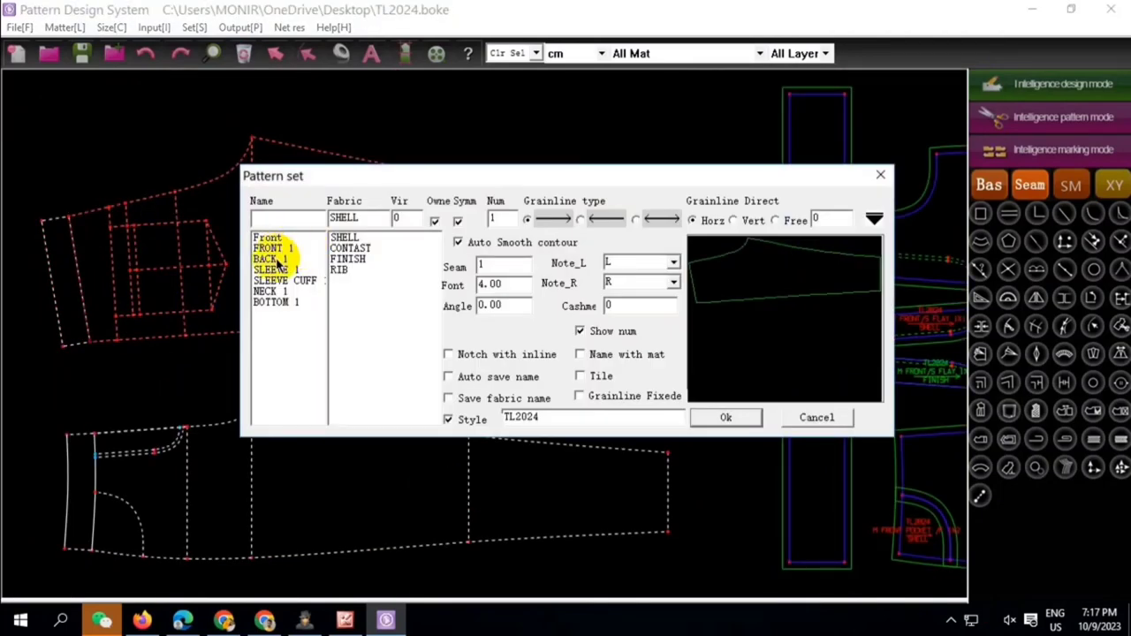
click(269, 259)
click(725, 417)
Move the BACK 1 piece above the others and shorten its grain line
scroll(354, 265, down, 3)
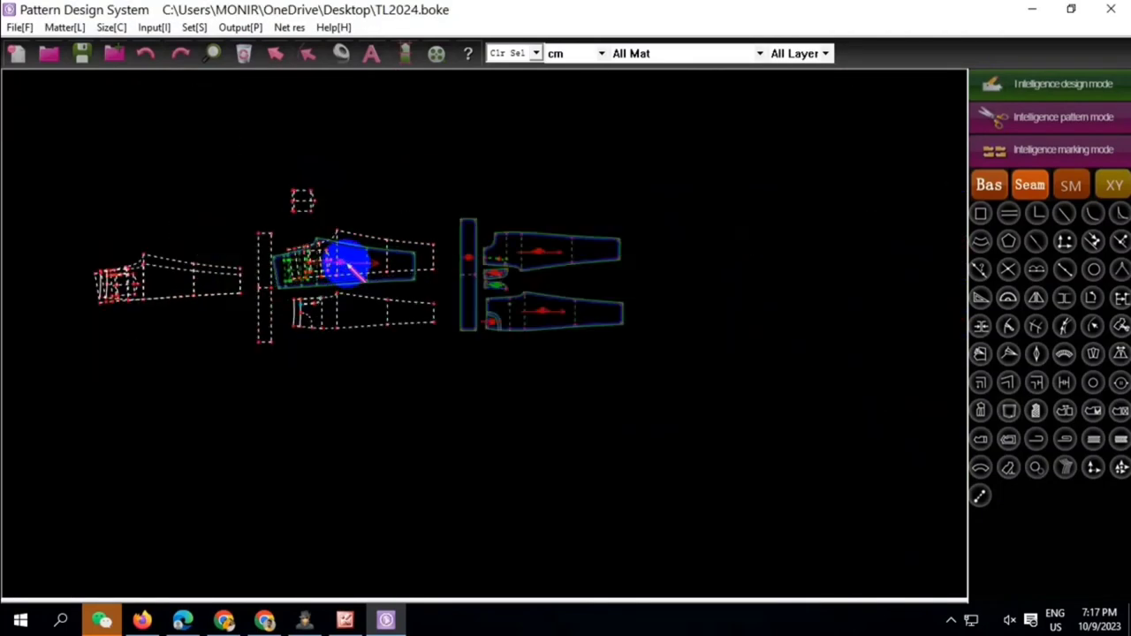
mouse_move(352, 265)
mouse_down()
mouse_move(444, 227)
mouse_move(444, 197)
mouse_up()
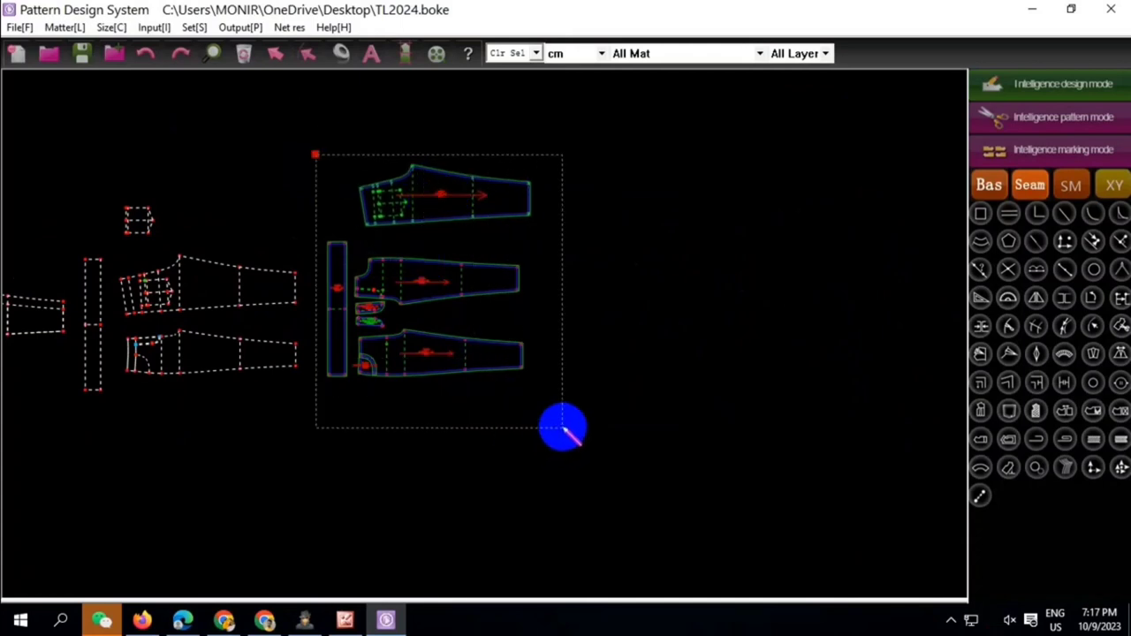
drag(490, 397, 560, 429)
right_click(562, 429)
click(485, 192)
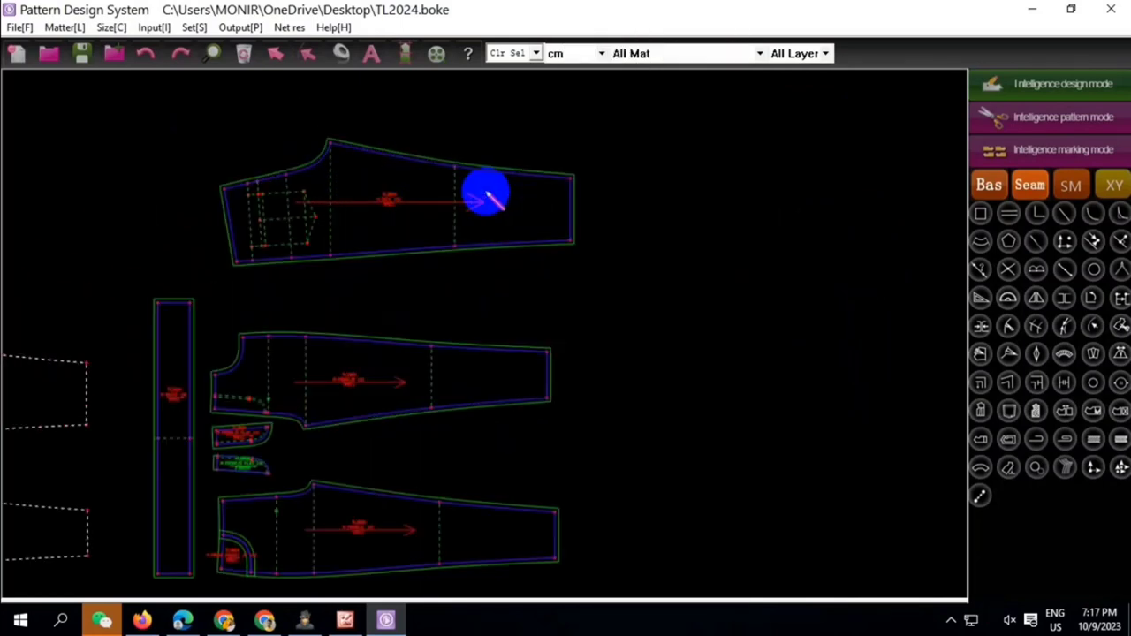
click(985, 113)
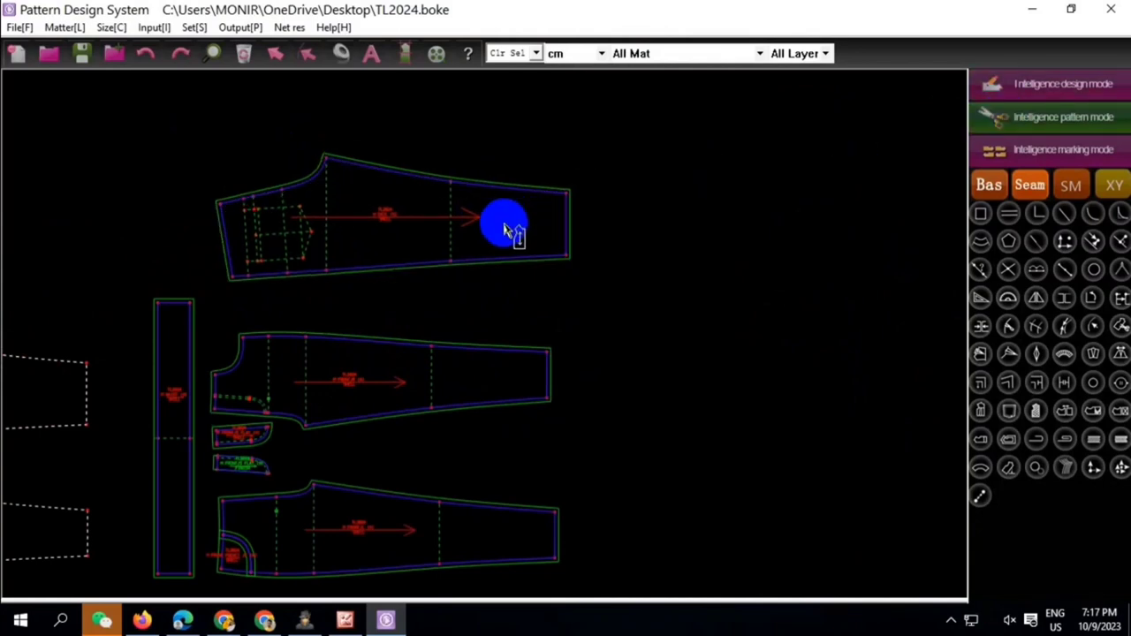
scroll(397, 226, up, 2)
drag(398, 221, 417, 226)
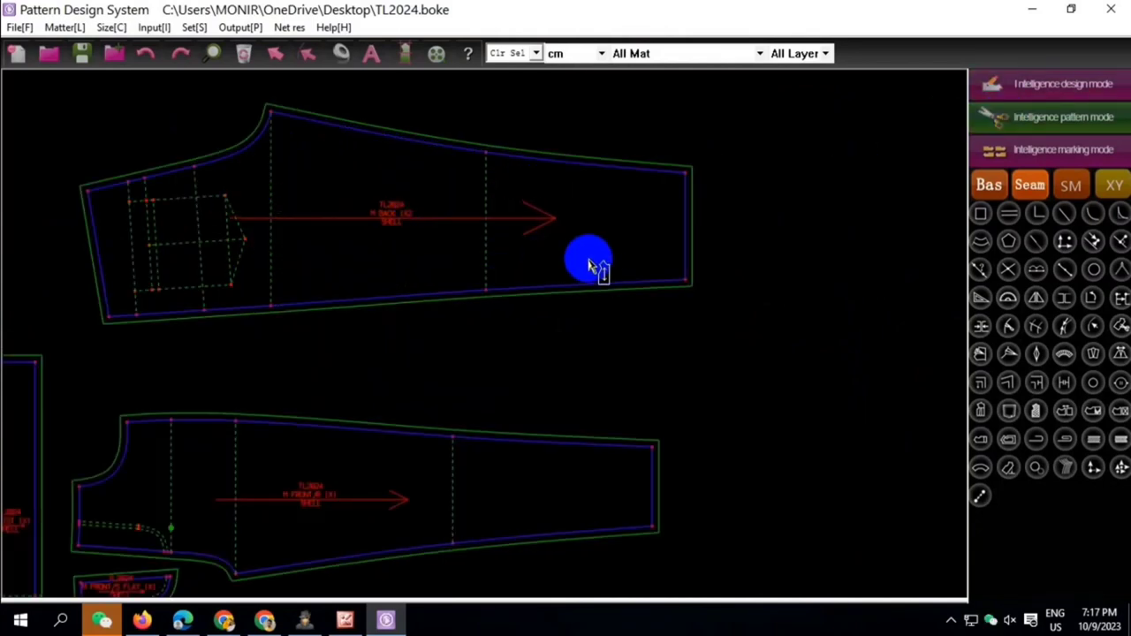
drag(552, 223, 364, 228)
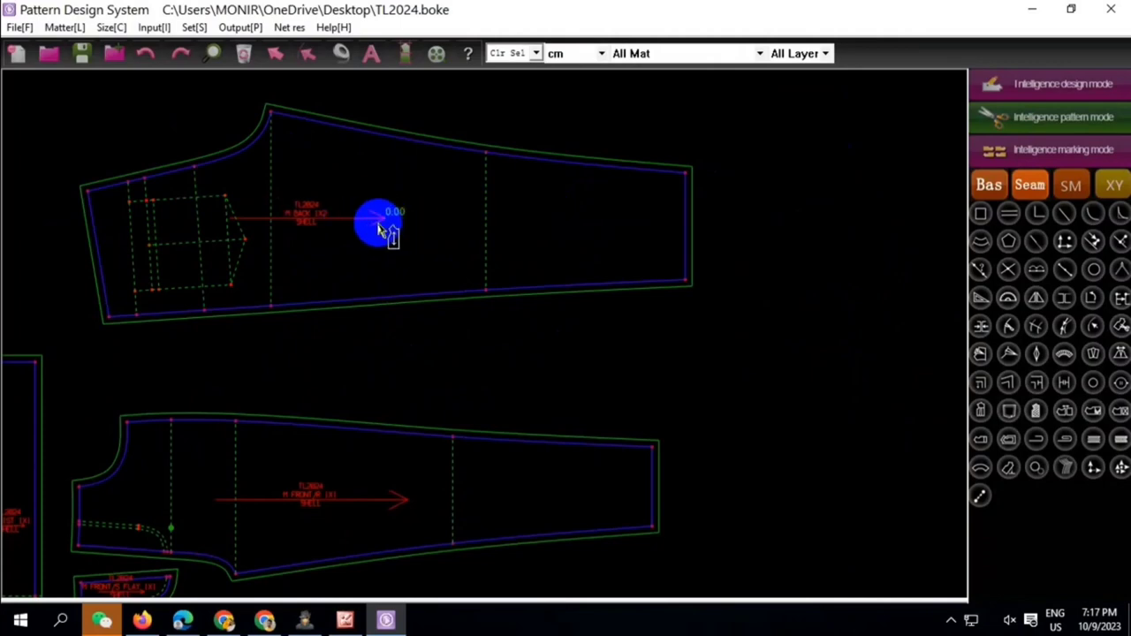
click(345, 620)
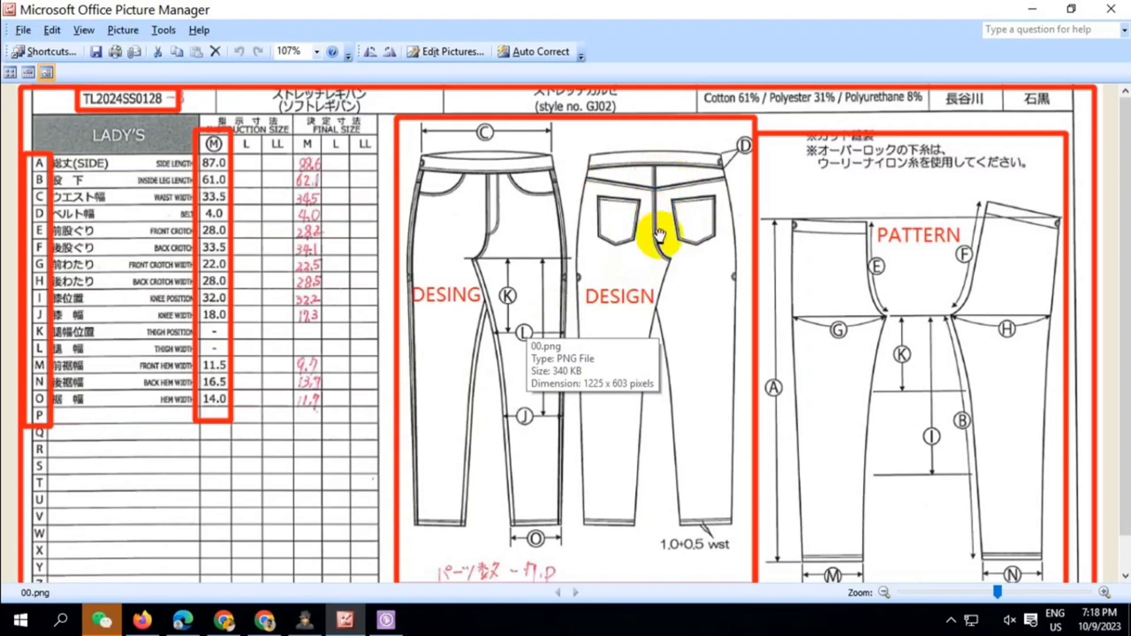
Bring all pattern pieces into view and nudge the back piece down-left
click(385, 620)
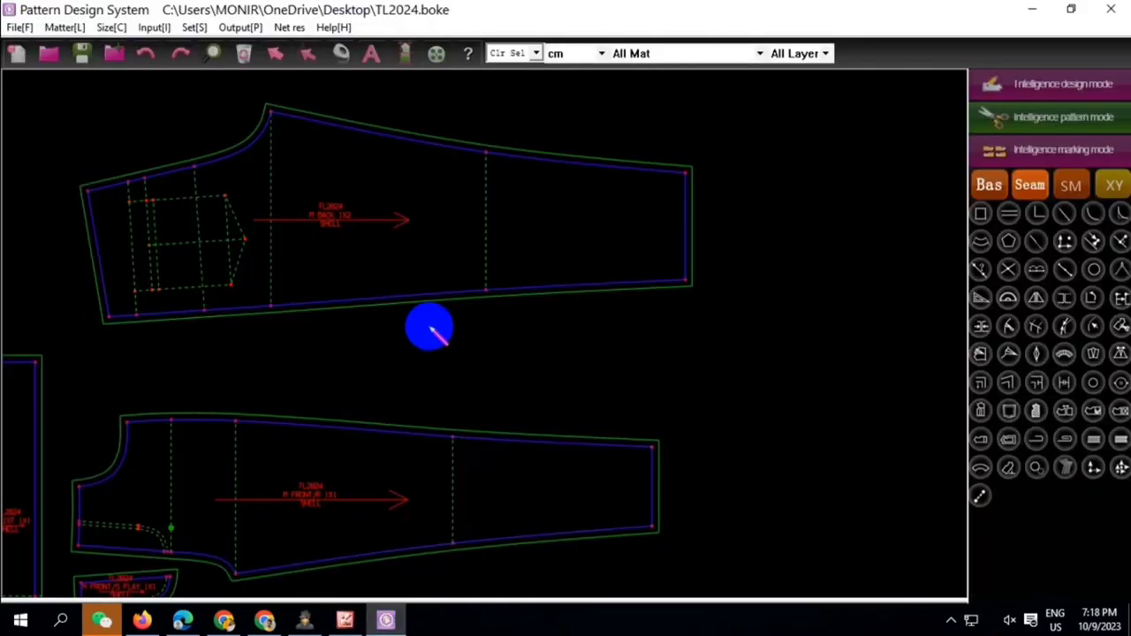
mouse_move(396, 250)
middle_down()
mouse_move(624, 118)
mouse_move(518, 222)
mouse_move(504, 197)
middle_up()
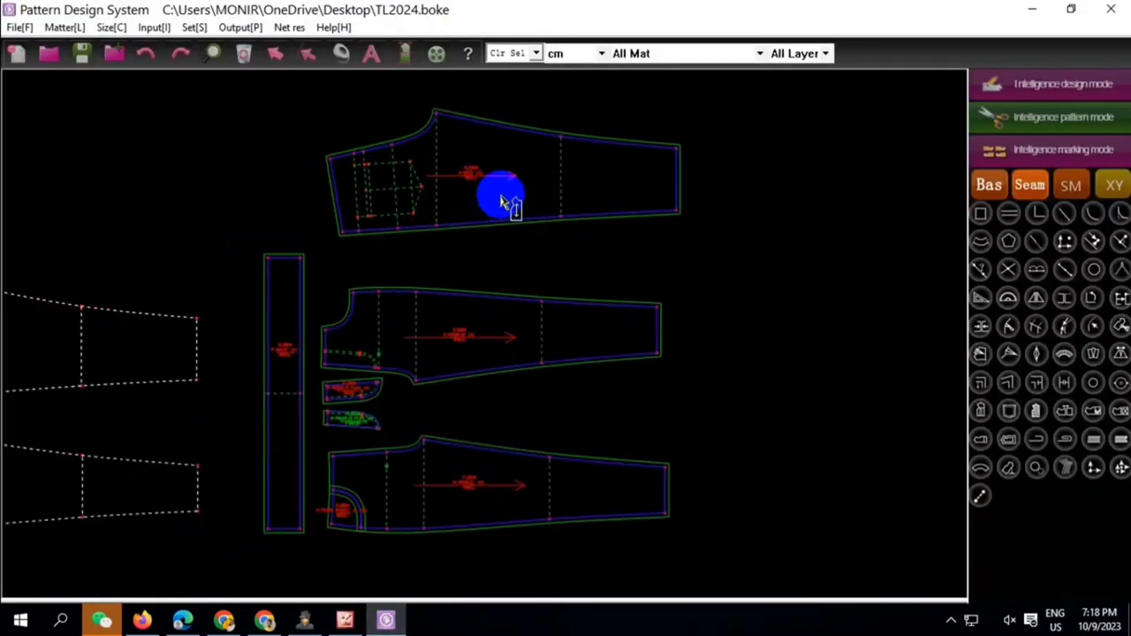
drag(528, 196, 514, 207)
scroll(404, 165, up, 1)
scroll(362, 176, up, 1)
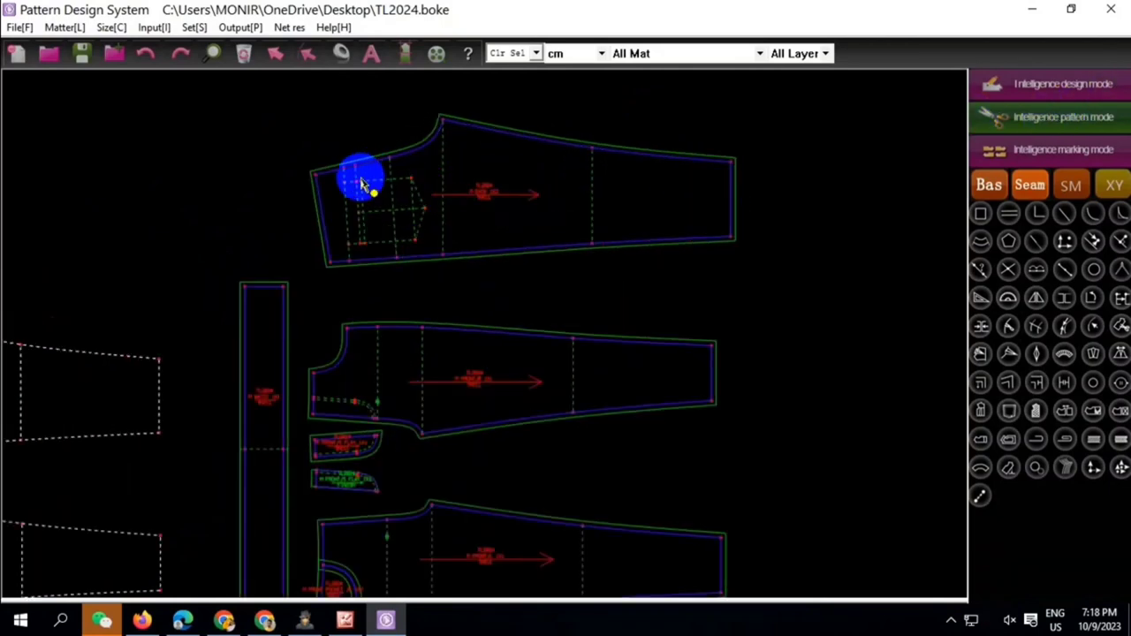
Cut the back piece along its yoke line, placing the small slice beside the larger part
click(1010, 463)
click(1065, 411)
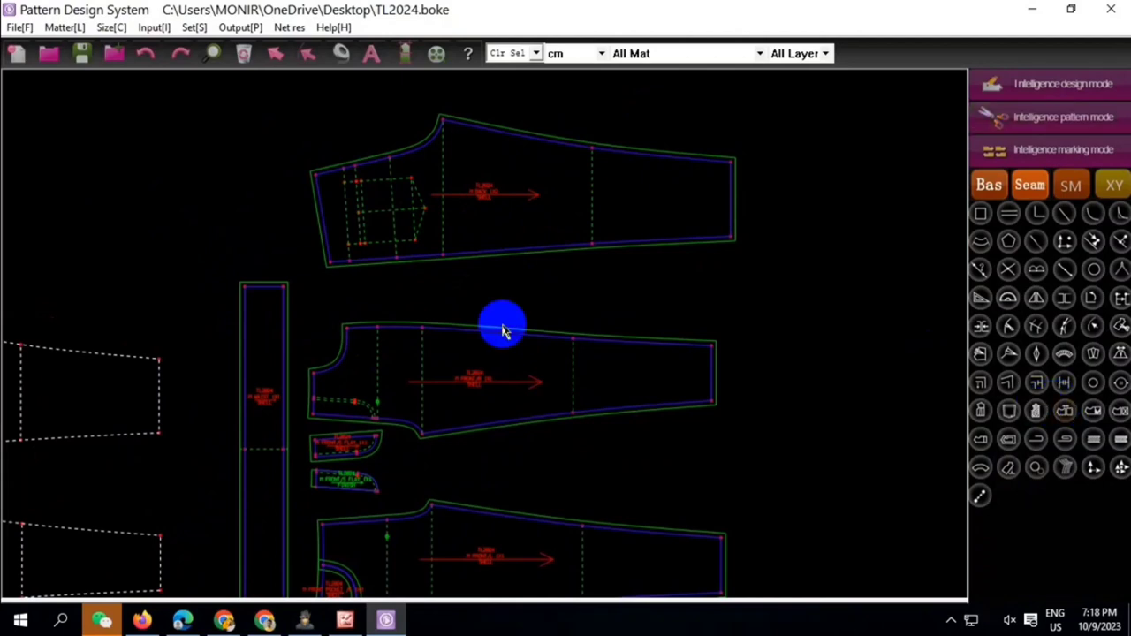
click(348, 206)
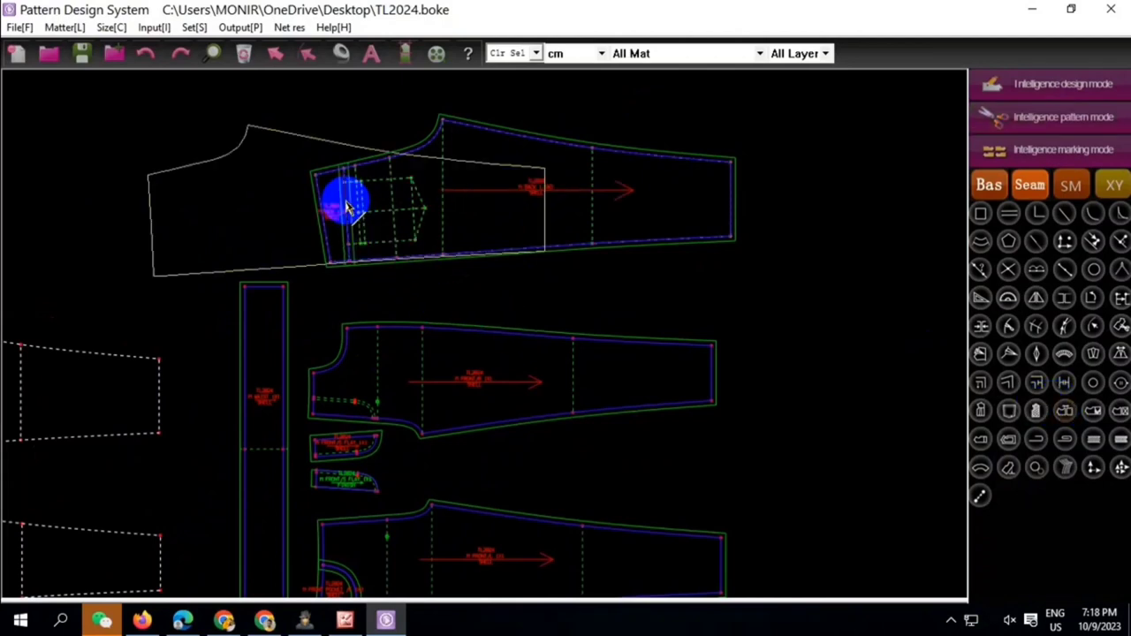
scroll(383, 235, down, 3)
click(707, 235)
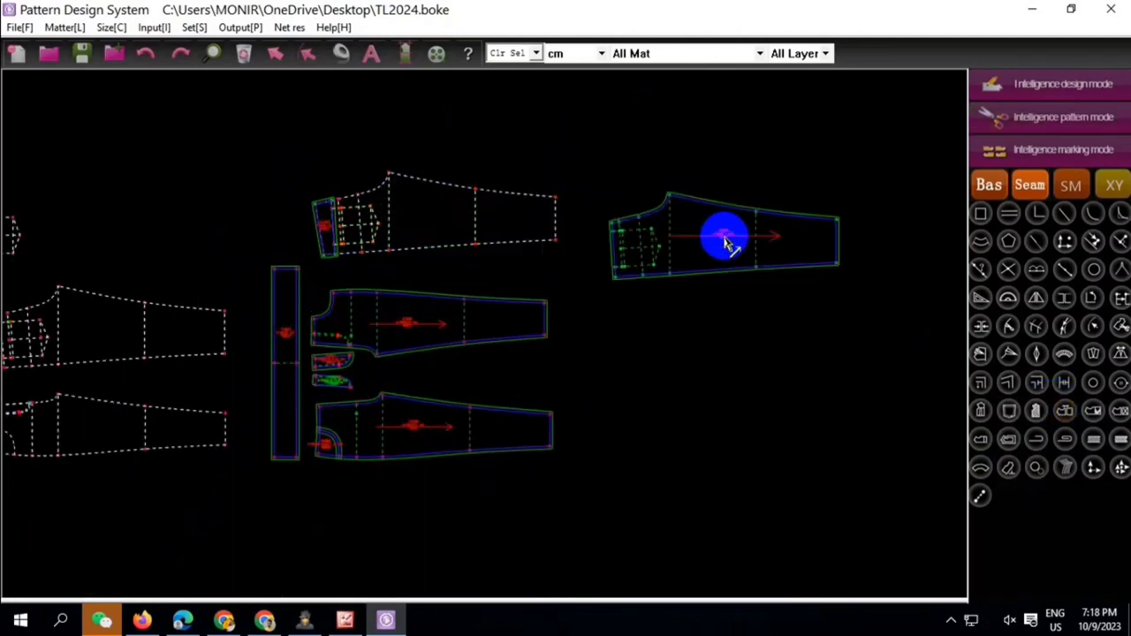
click(1035, 118)
click(329, 219)
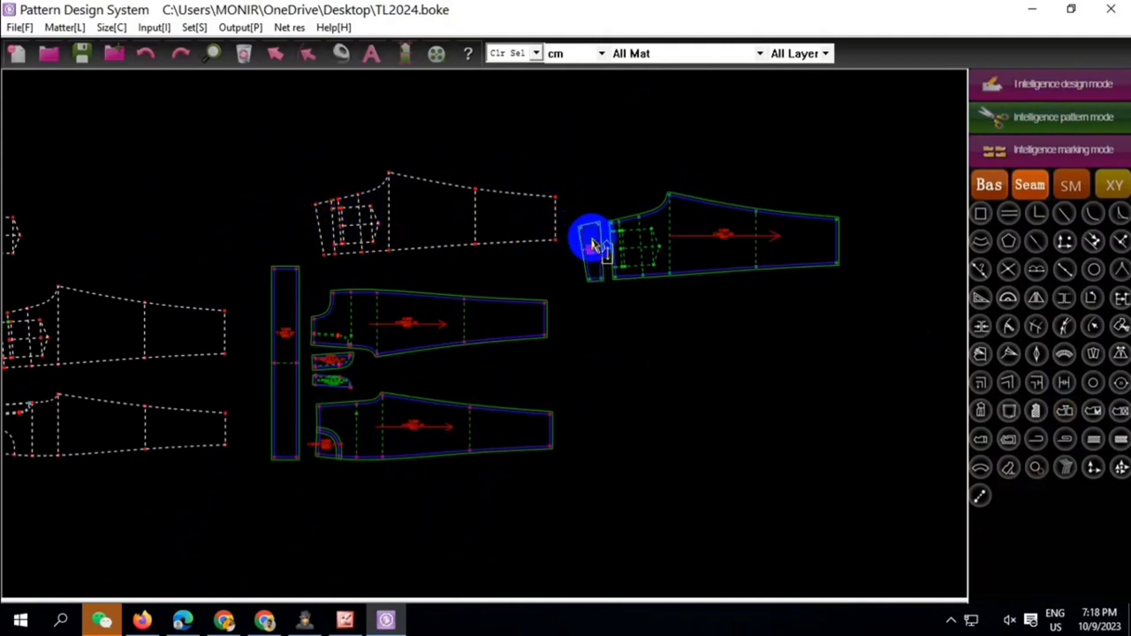
click(594, 246)
click(1069, 84)
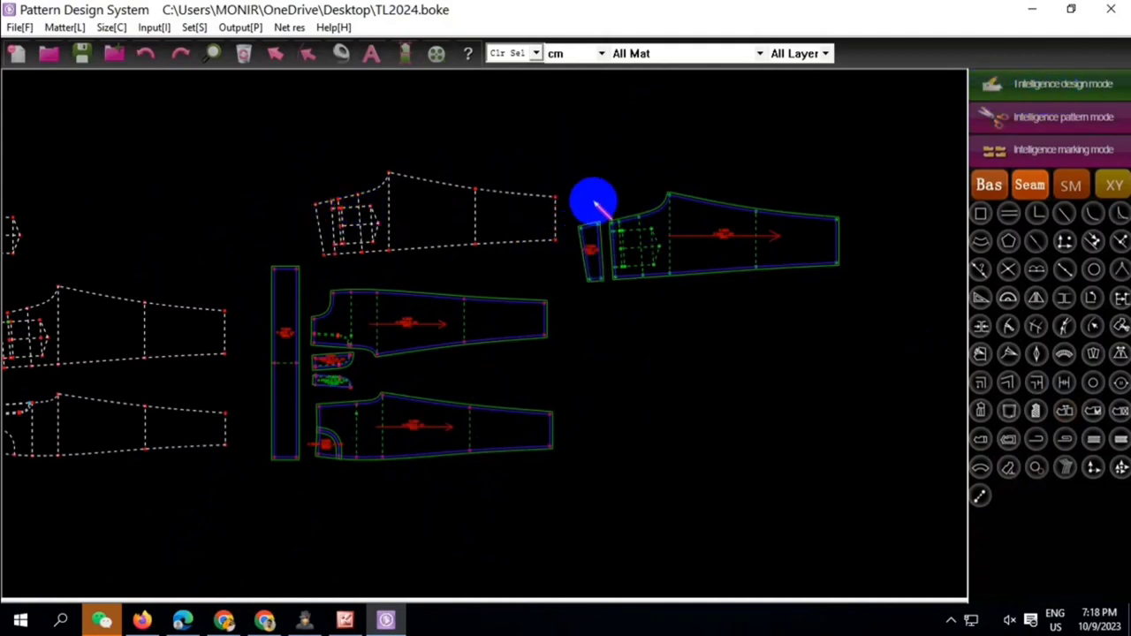
right_click(896, 346)
click(939, 530)
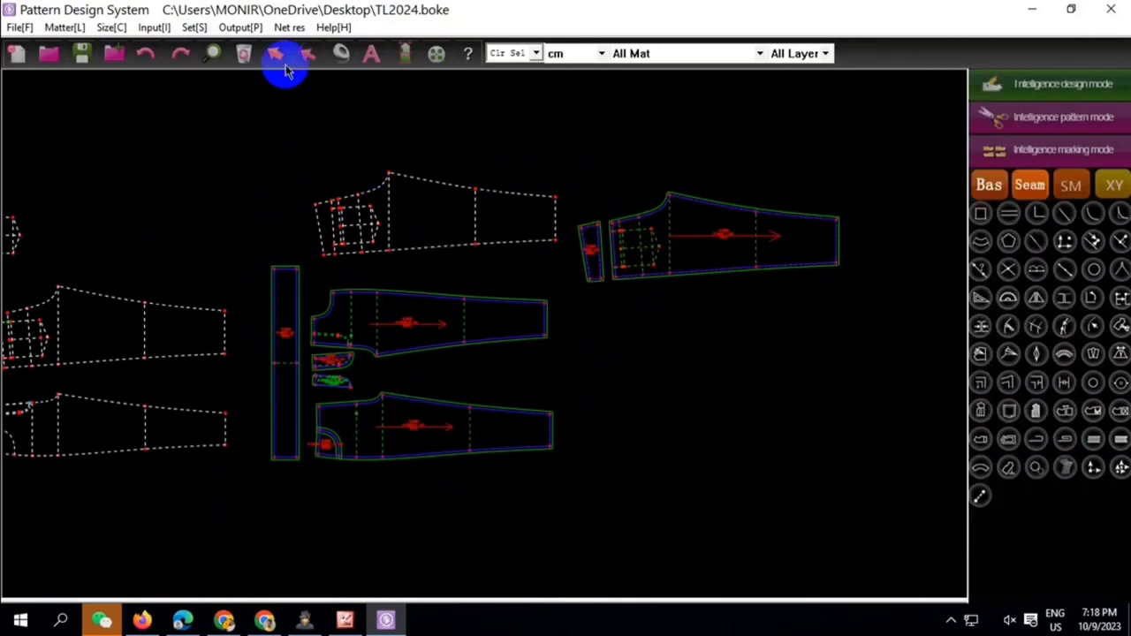
Delete the leftover dashed upper draft
click(244, 53)
drag(278, 115, 565, 265)
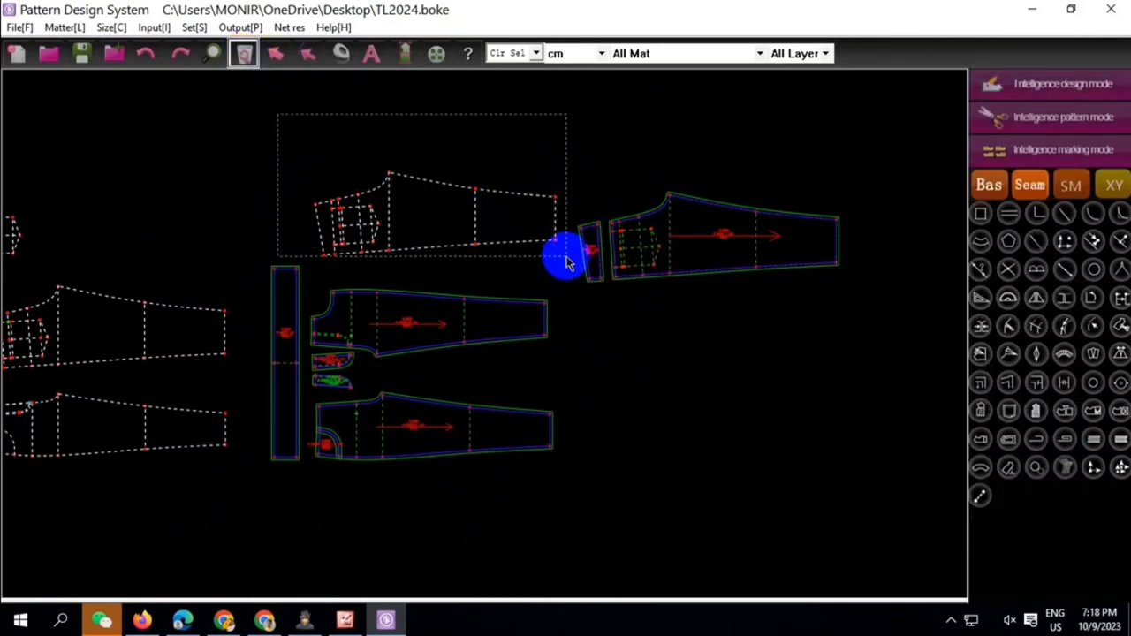
click(575, 338)
click(1038, 116)
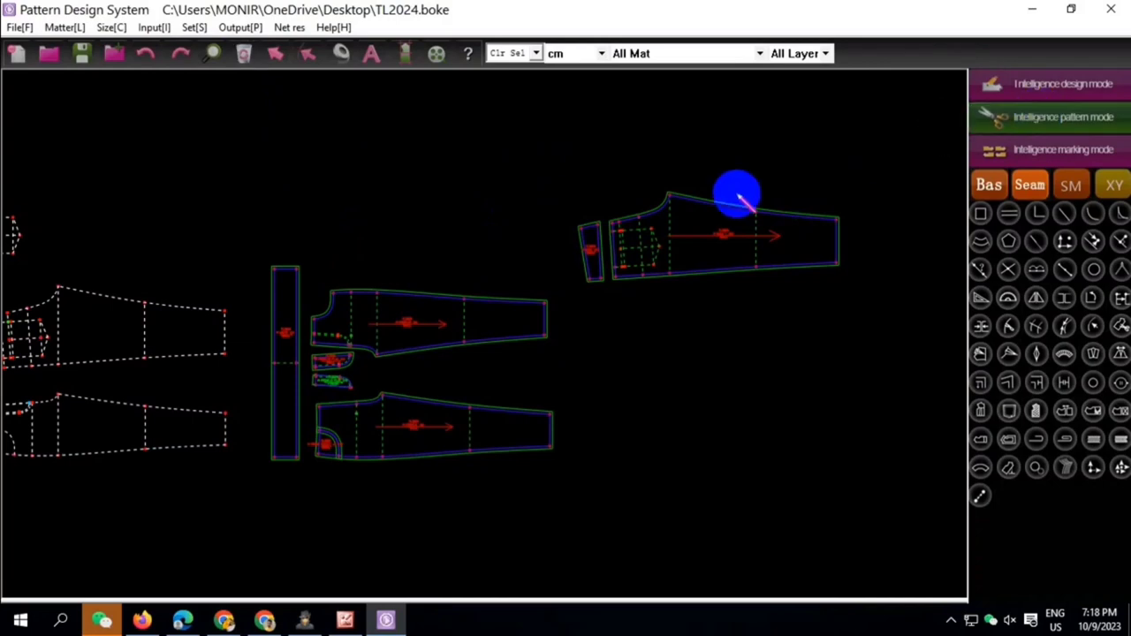
Move the back leg piece to the upper left beside the finished pieces
drag(744, 201, 415, 183)
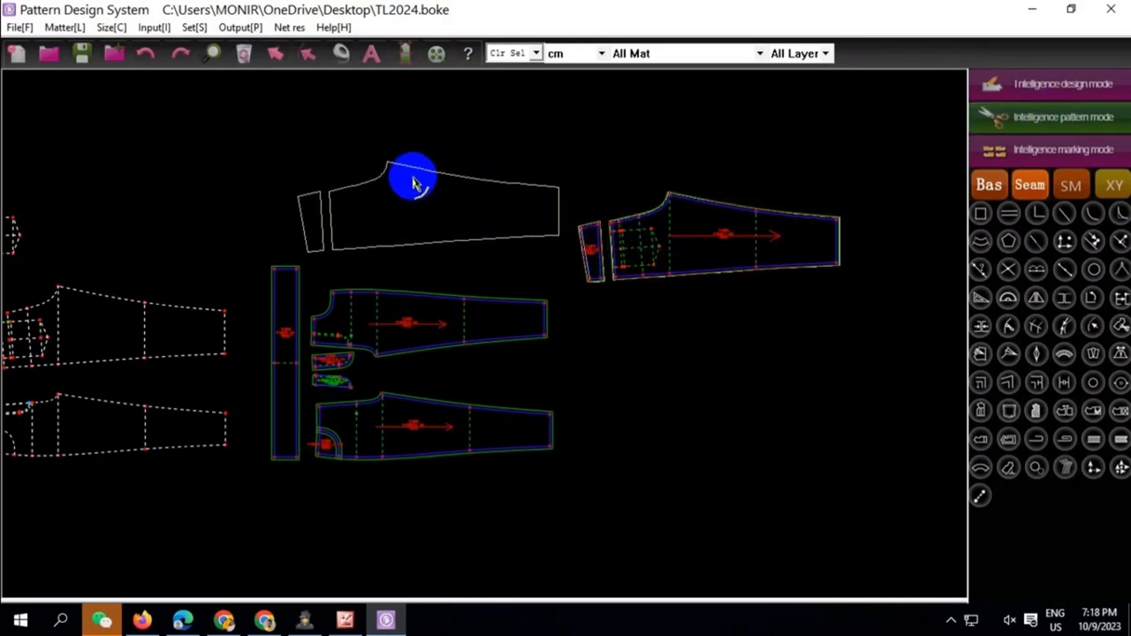
click(415, 183)
scroll(469, 207, up, 2)
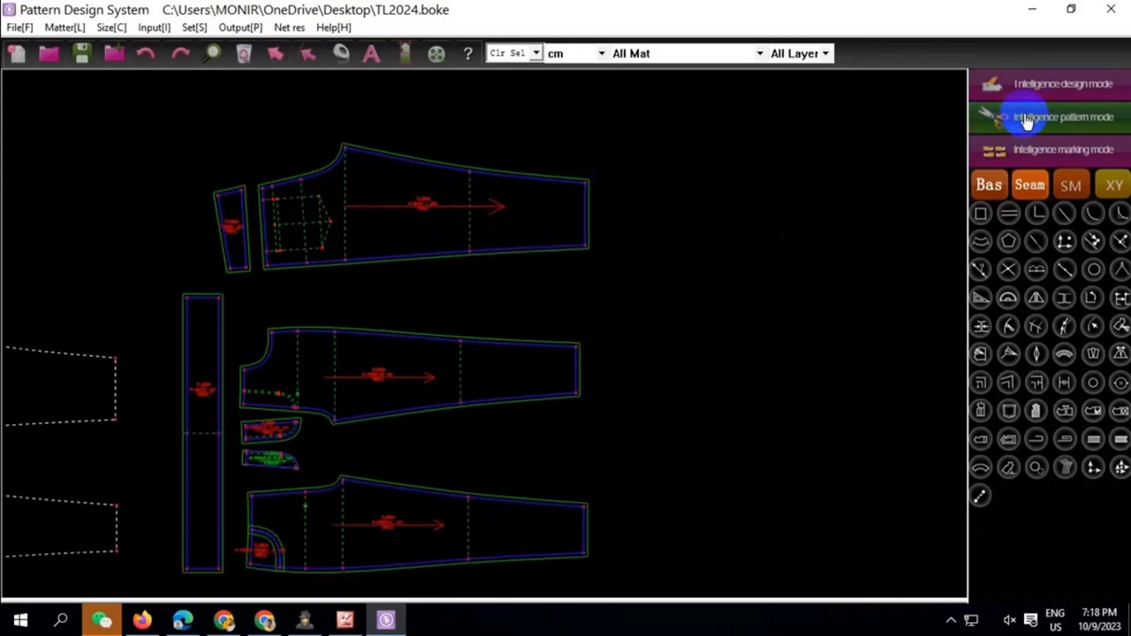
Correct the back piece's name to BACK 1 and shorten its grain-line arrow
double_click(410, 186)
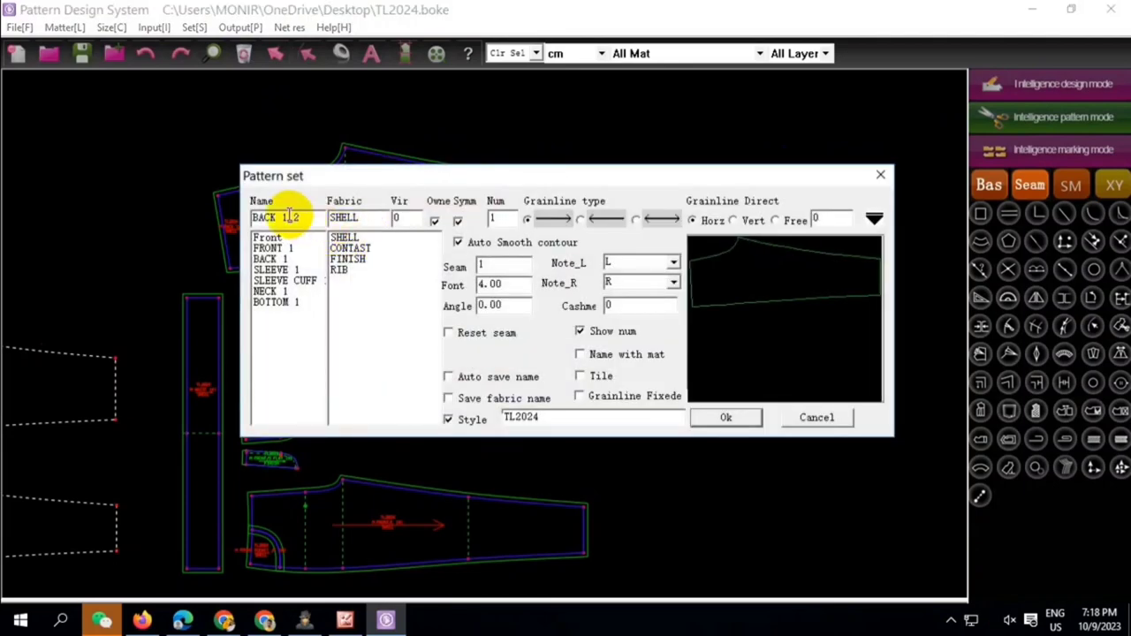
key(BackSpace)
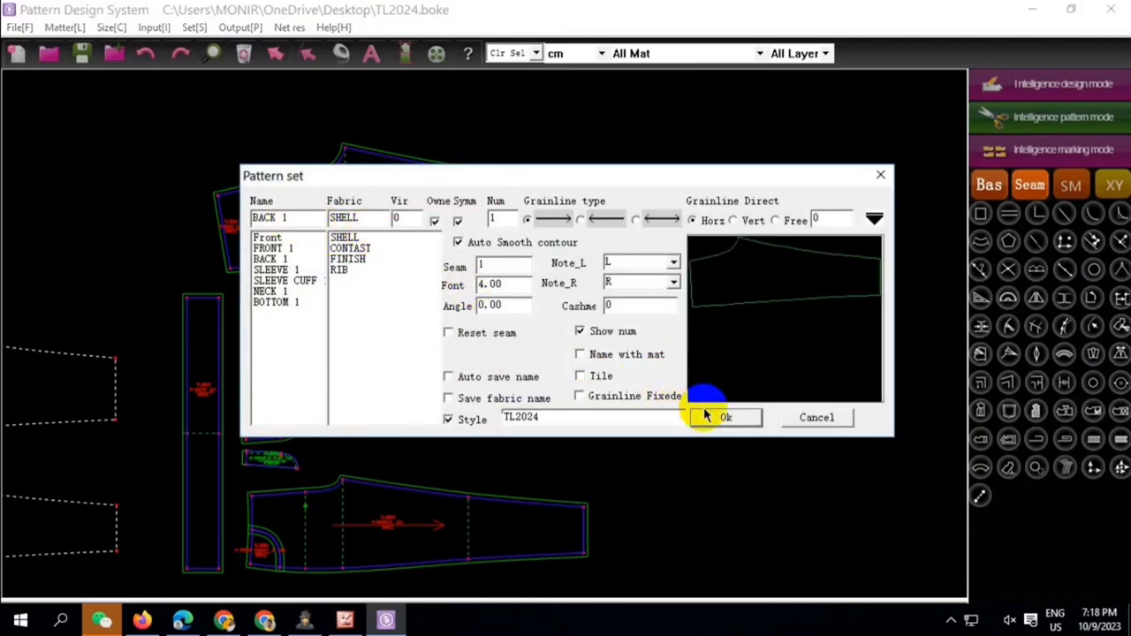
click(705, 416)
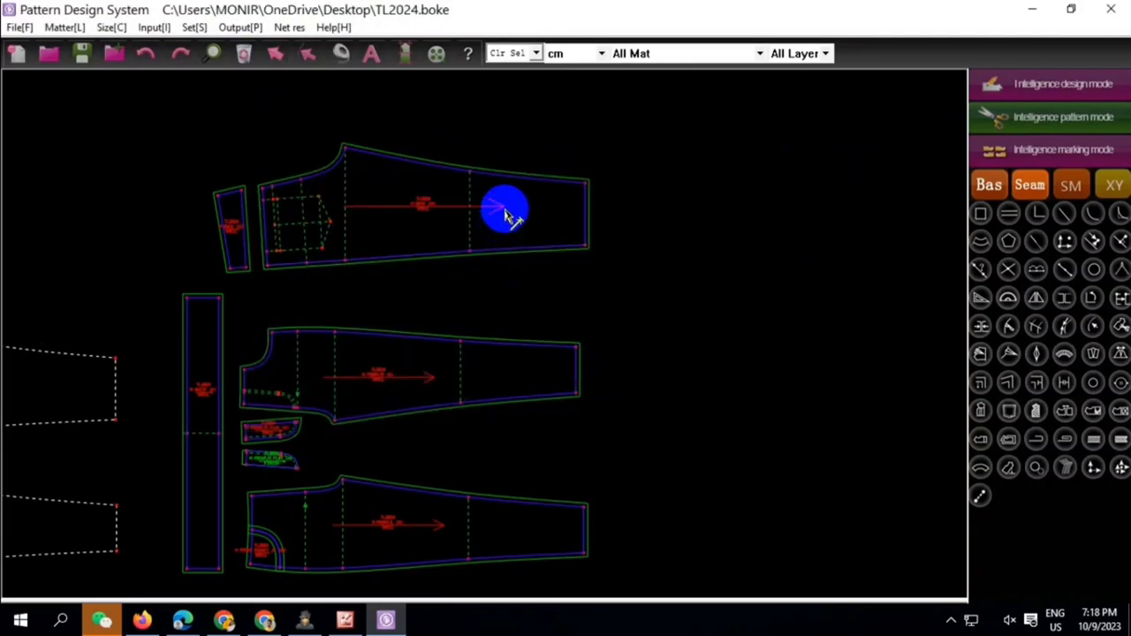
drag(493, 211, 408, 214)
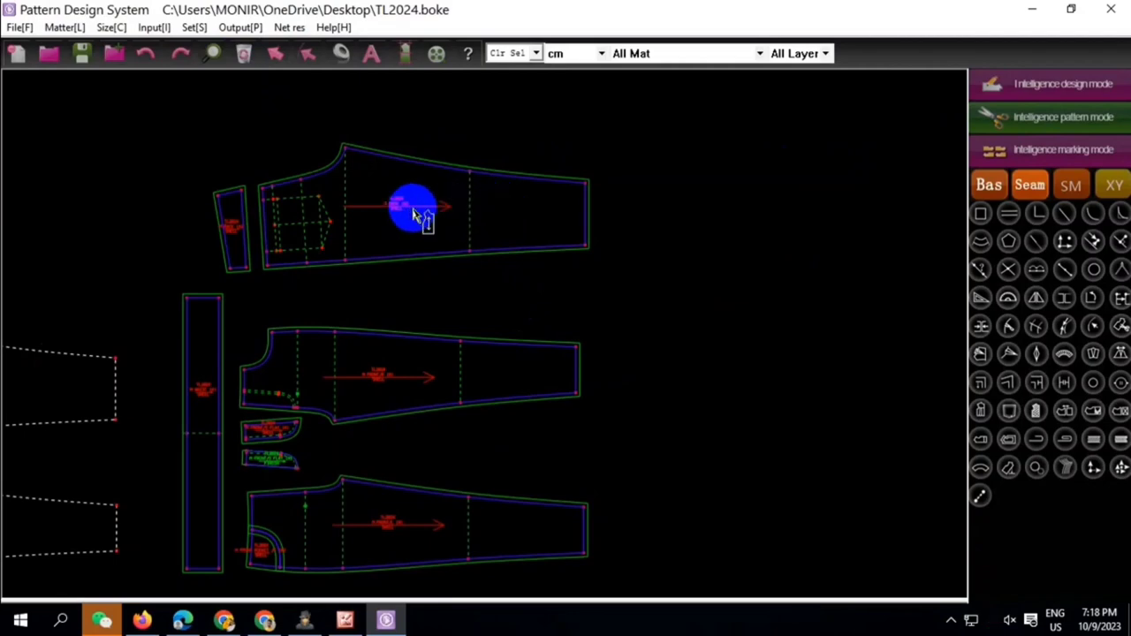
Name the small slanted yoke piece BACK YOKE
double_click(230, 210)
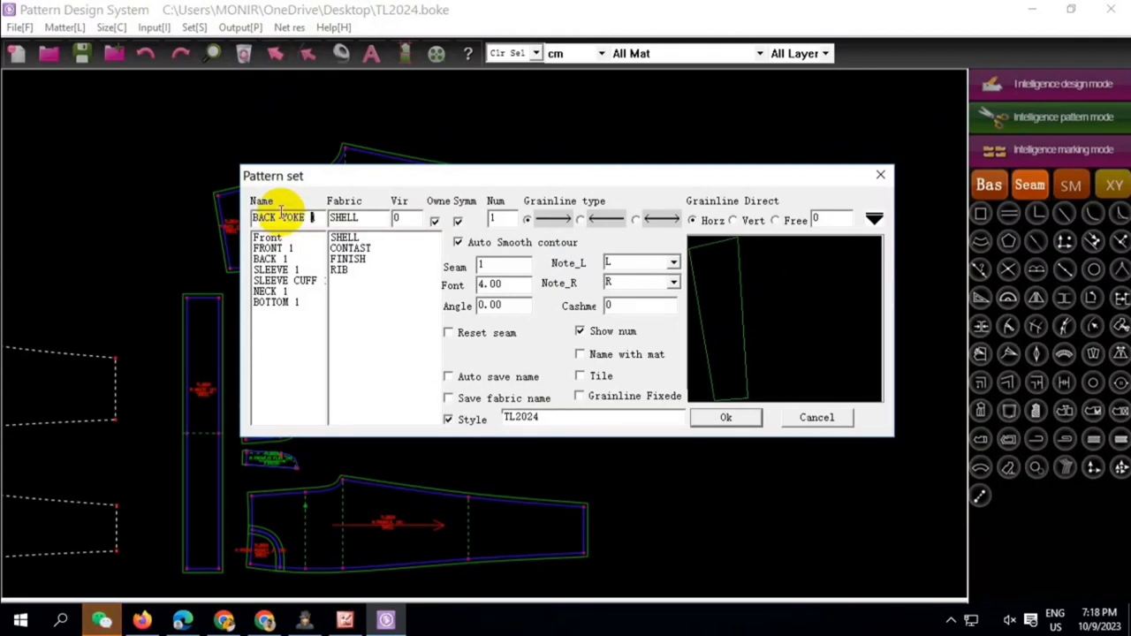
click(707, 417)
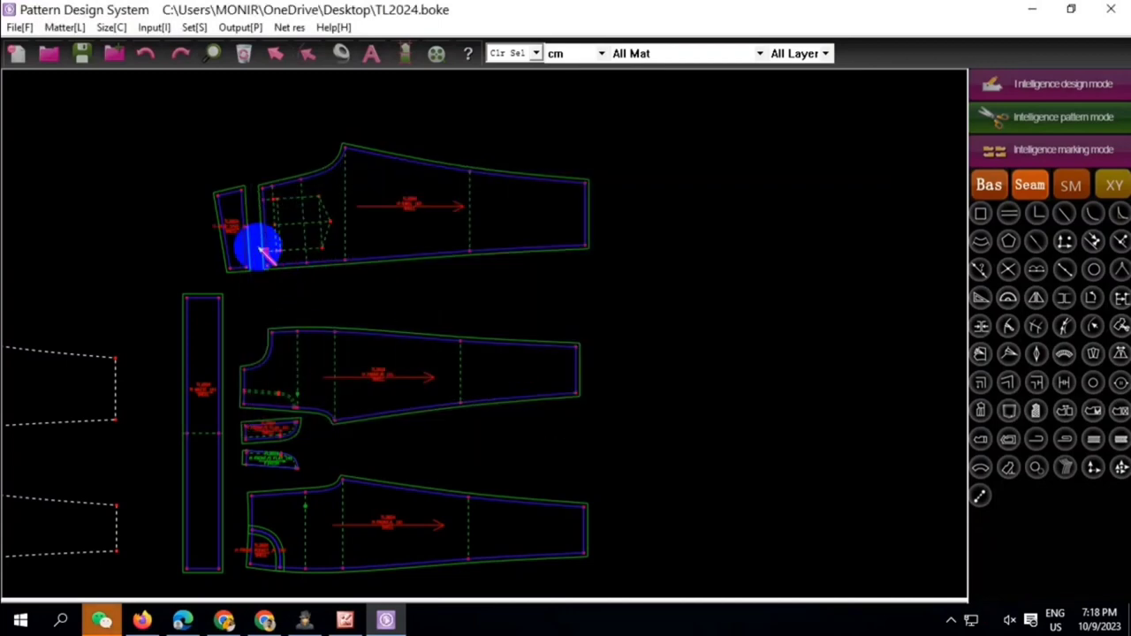
scroll(261, 252, up, 3)
scroll(233, 221, up, 1)
Trace the pocket outline inside the back piece into a new seamed pocket piece
scroll(189, 189, down, 1)
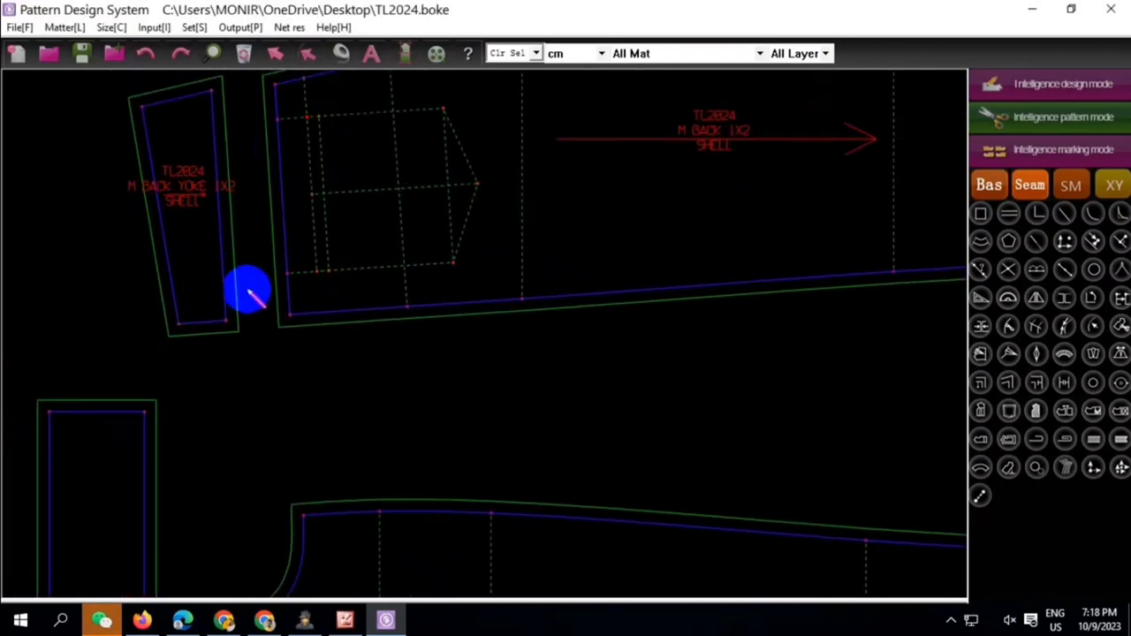
scroll(250, 294, down, 2)
scroll(295, 190, down, 1)
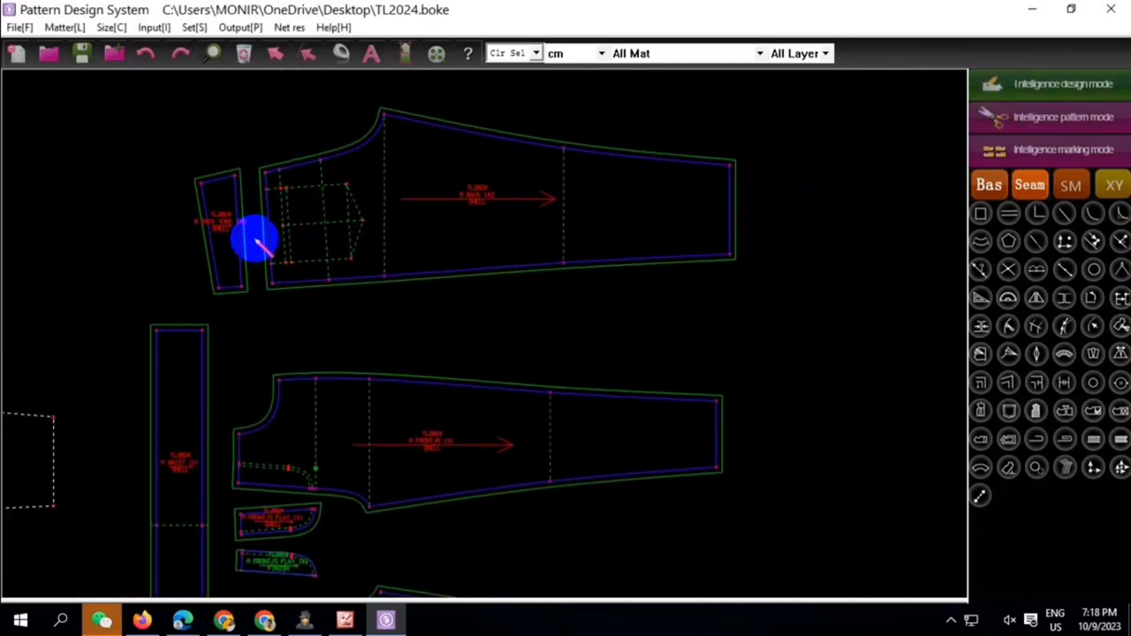
scroll(327, 267, up, 1)
click(306, 268)
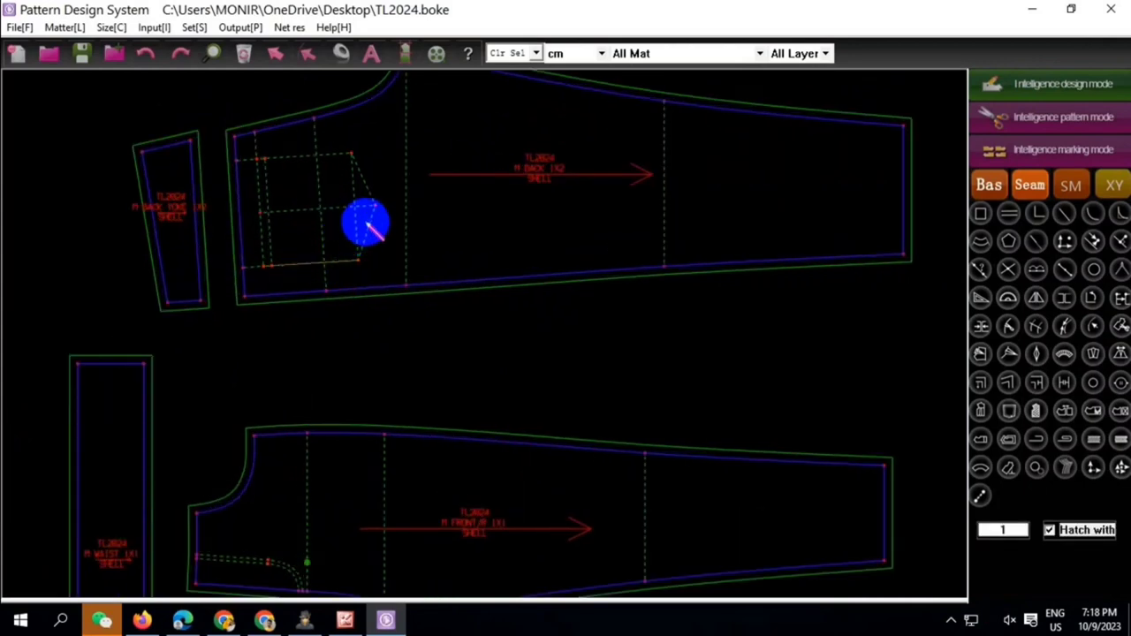
click(371, 204)
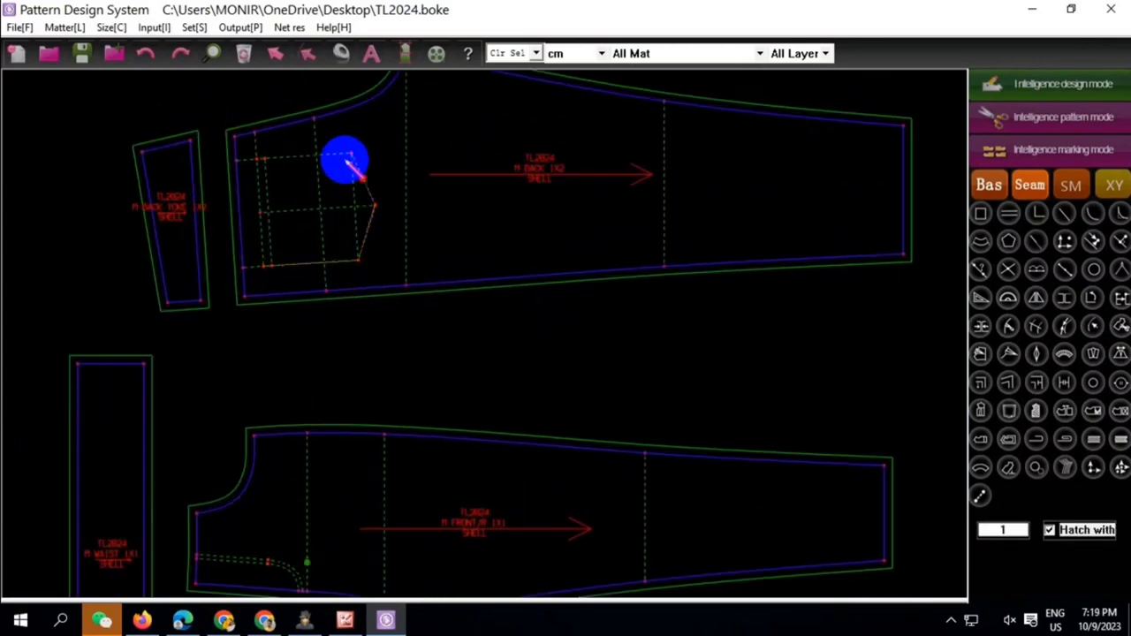
right_click(281, 187)
scroll(277, 222, up, 1)
scroll(249, 196, up, 1)
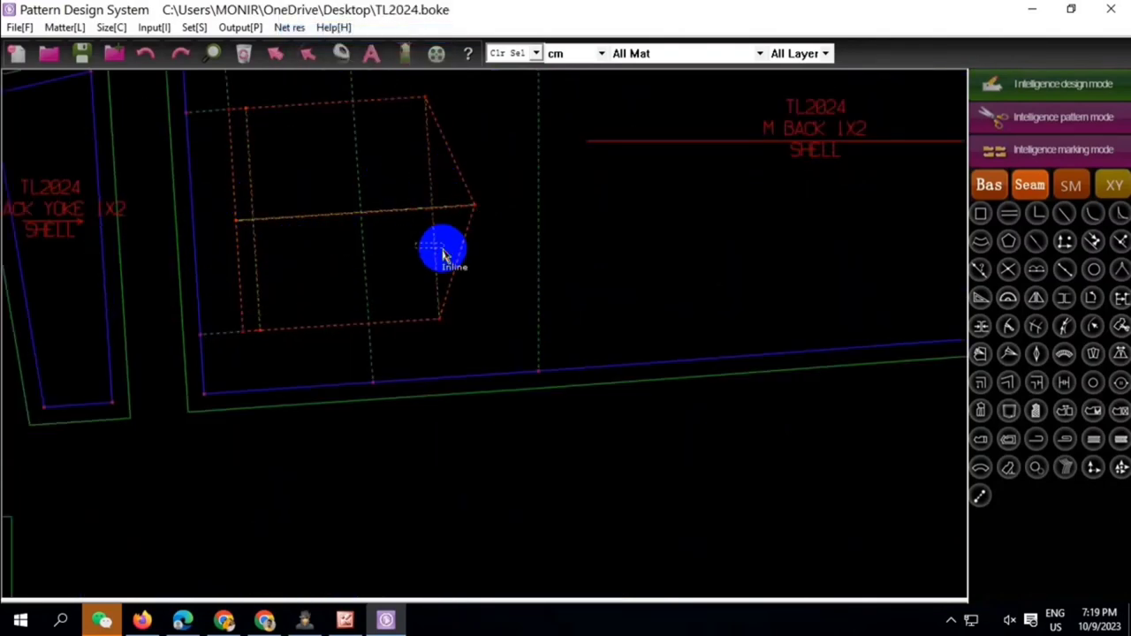
scroll(444, 255, down, 2)
right_click(402, 265)
click(717, 417)
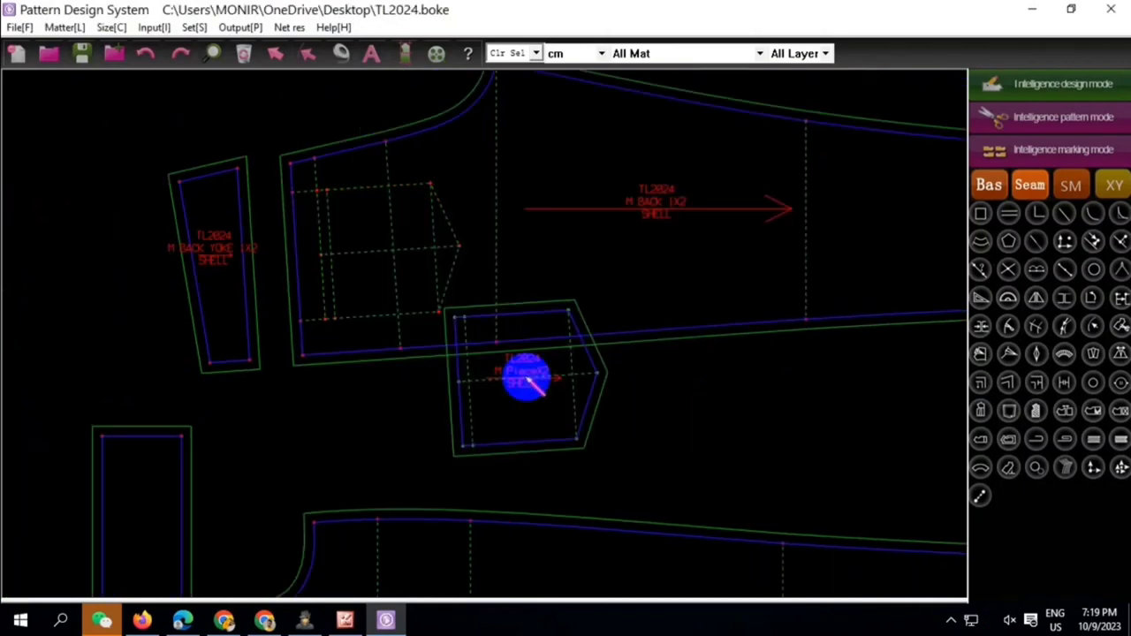
Place the new pocket piece above the back piece and delete its link
scroll(526, 378, down, 2)
scroll(459, 292, down, 1)
click(443, 281)
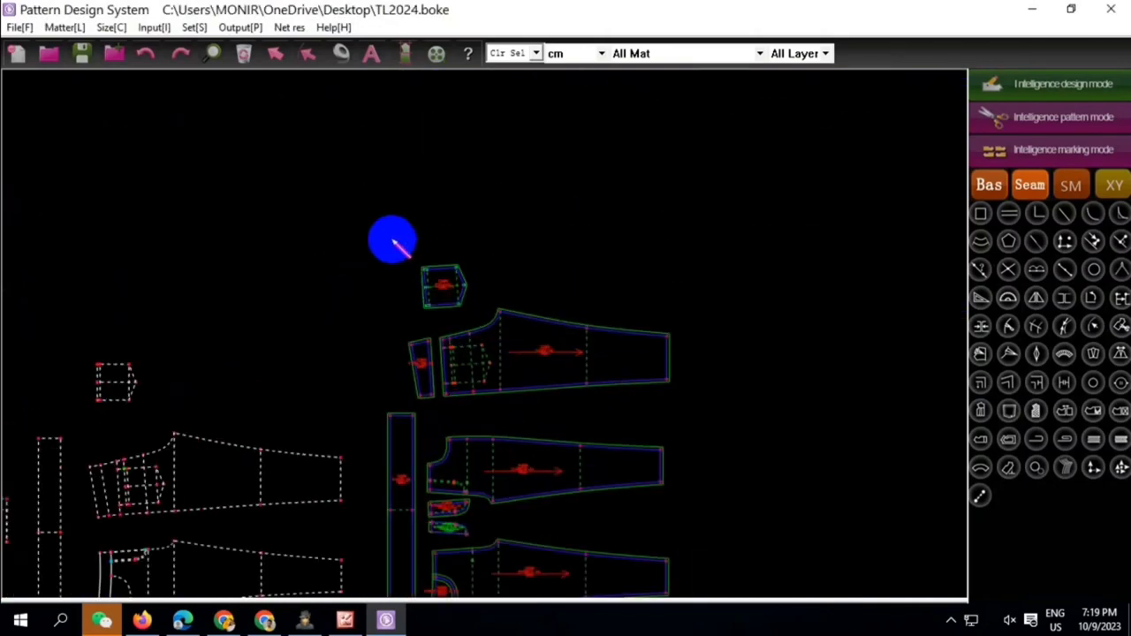
right_click(479, 310)
click(534, 531)
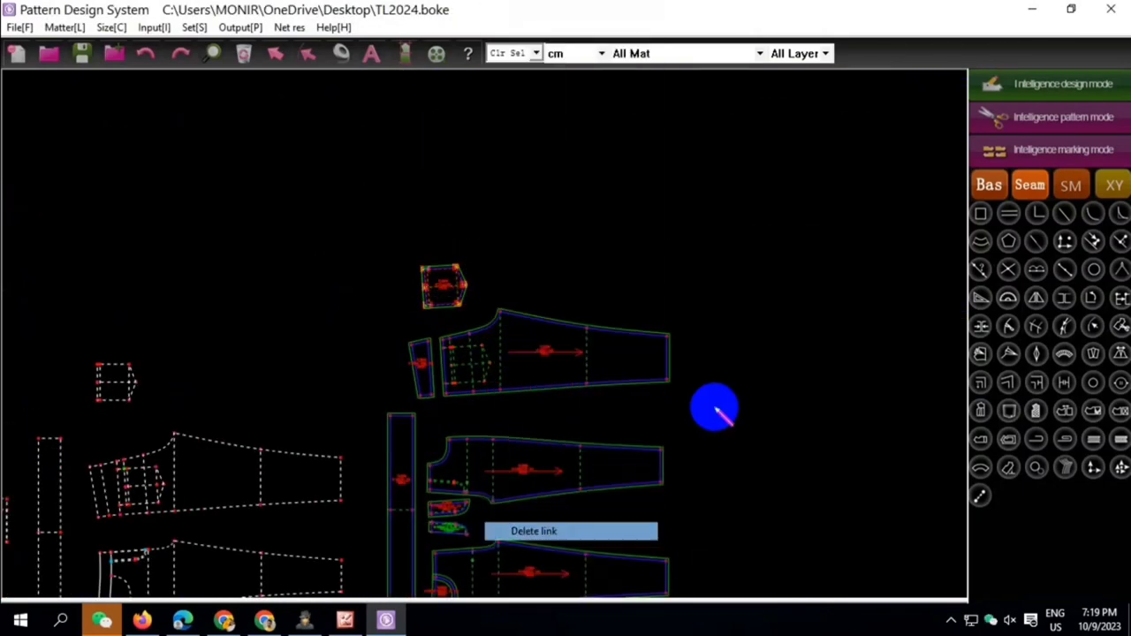
Rotate the pocket along its reference edge, changing the 5.59 angle to 0 so it sits level
click(1035, 119)
scroll(541, 275, down, 1)
scroll(541, 276, up, 1)
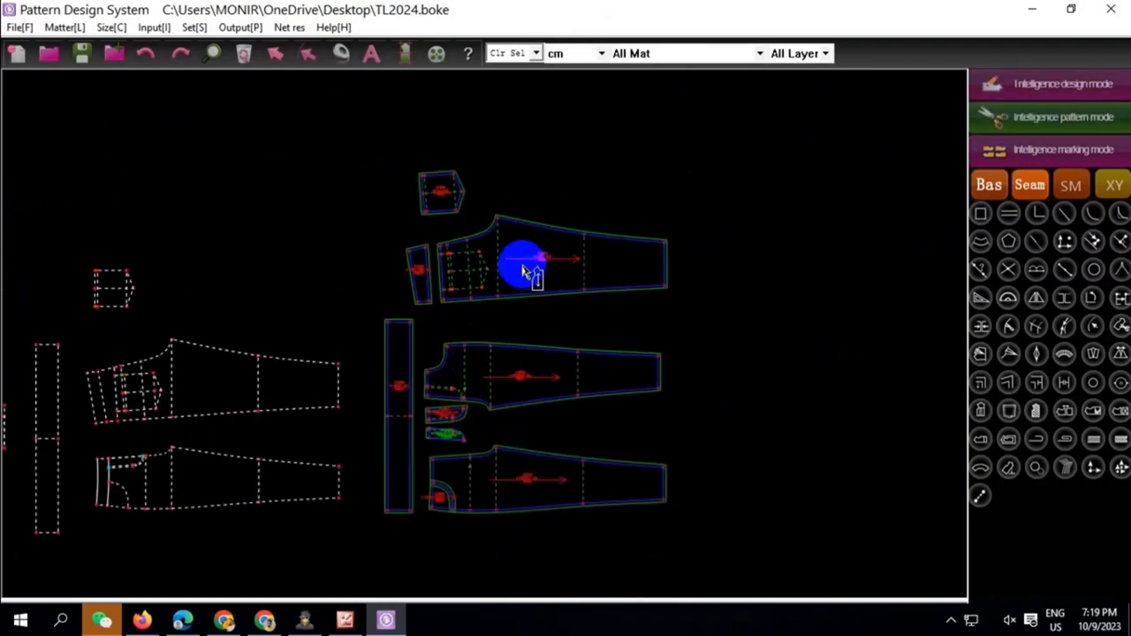
scroll(495, 212, up, 1)
scroll(467, 182, down, 1)
scroll(476, 177, down, 1)
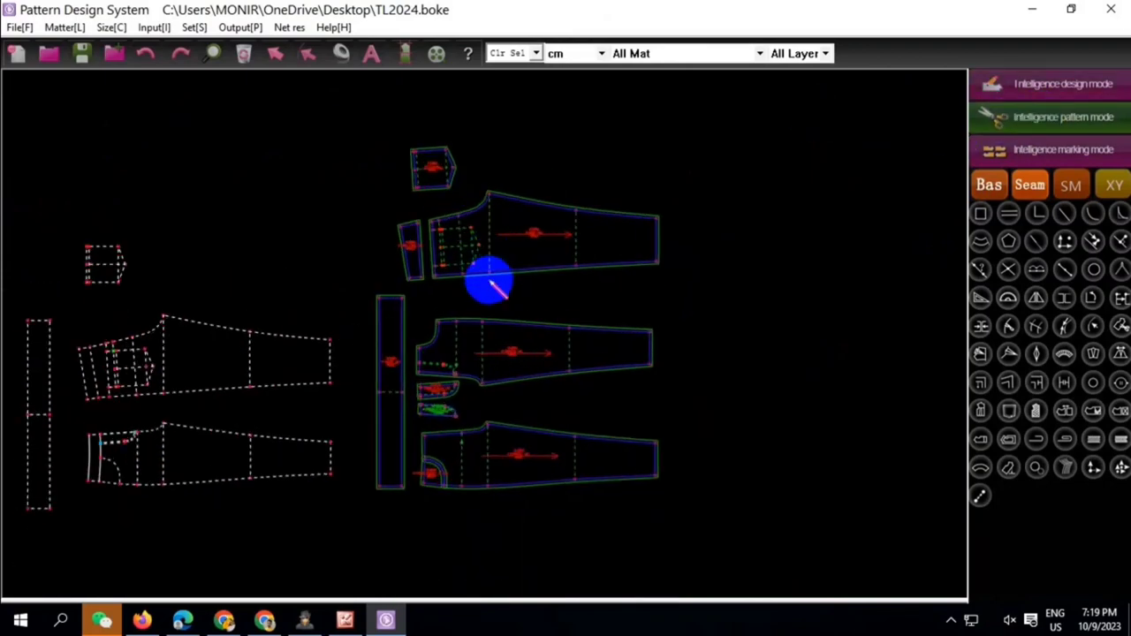
scroll(522, 237, up, 1)
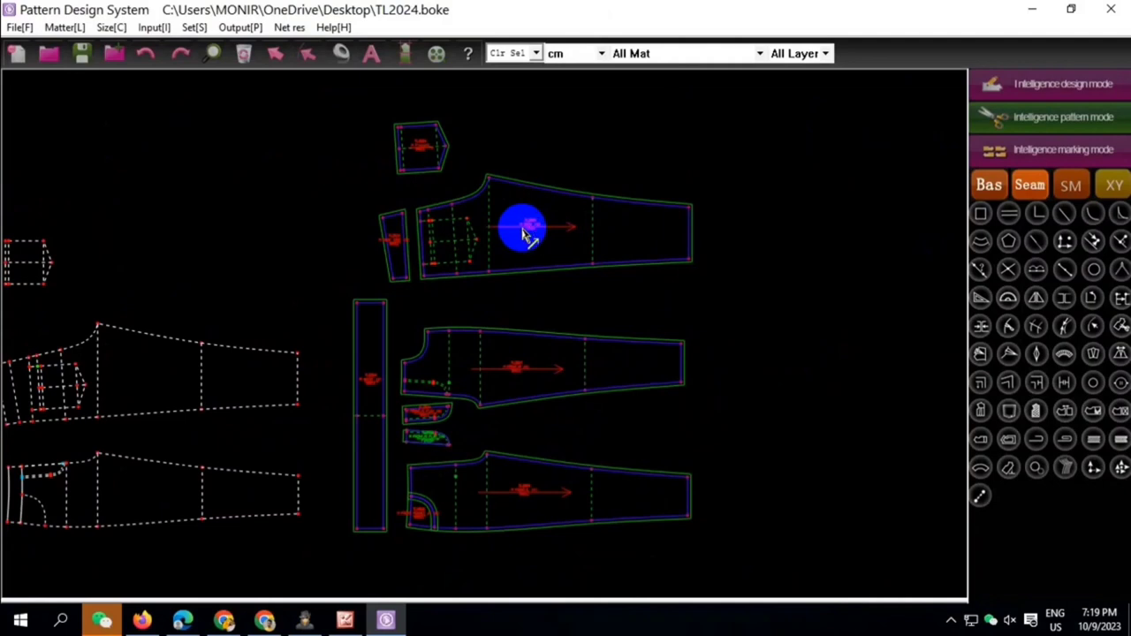
scroll(420, 144, up, 1)
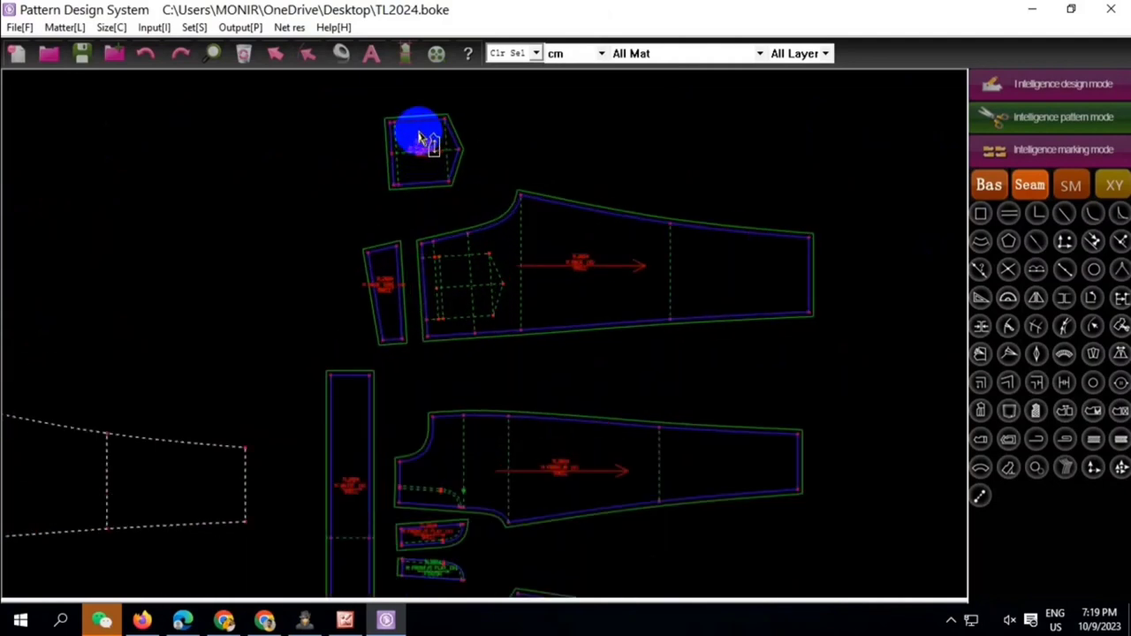
click(1008, 468)
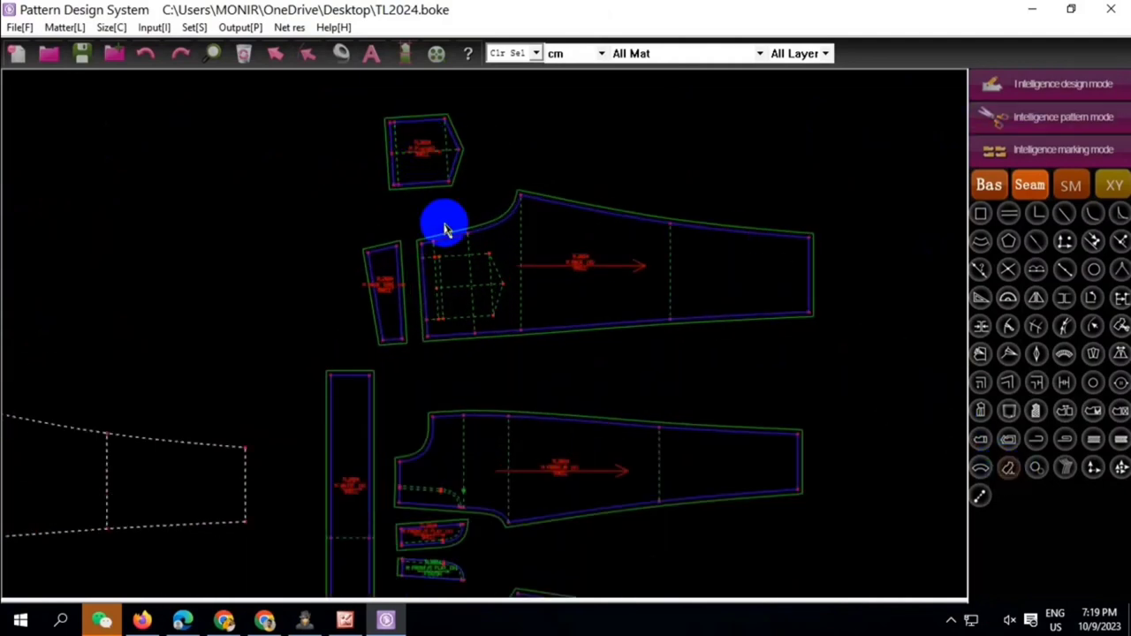
click(392, 154)
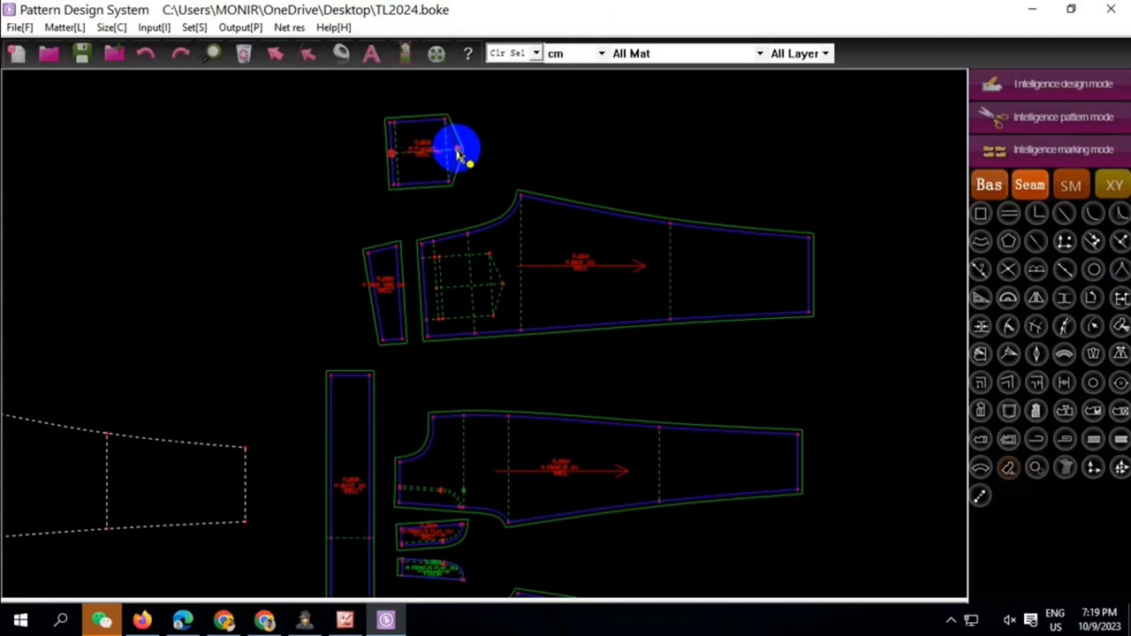
click(469, 165)
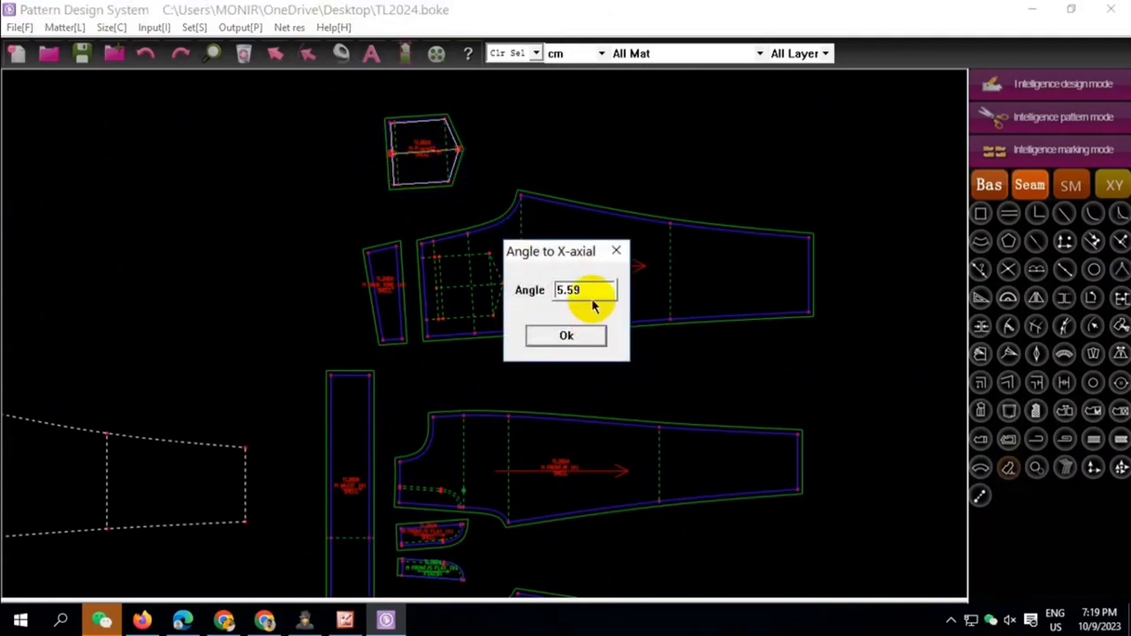
drag(594, 305, 487, 303)
text(0)
click(557, 345)
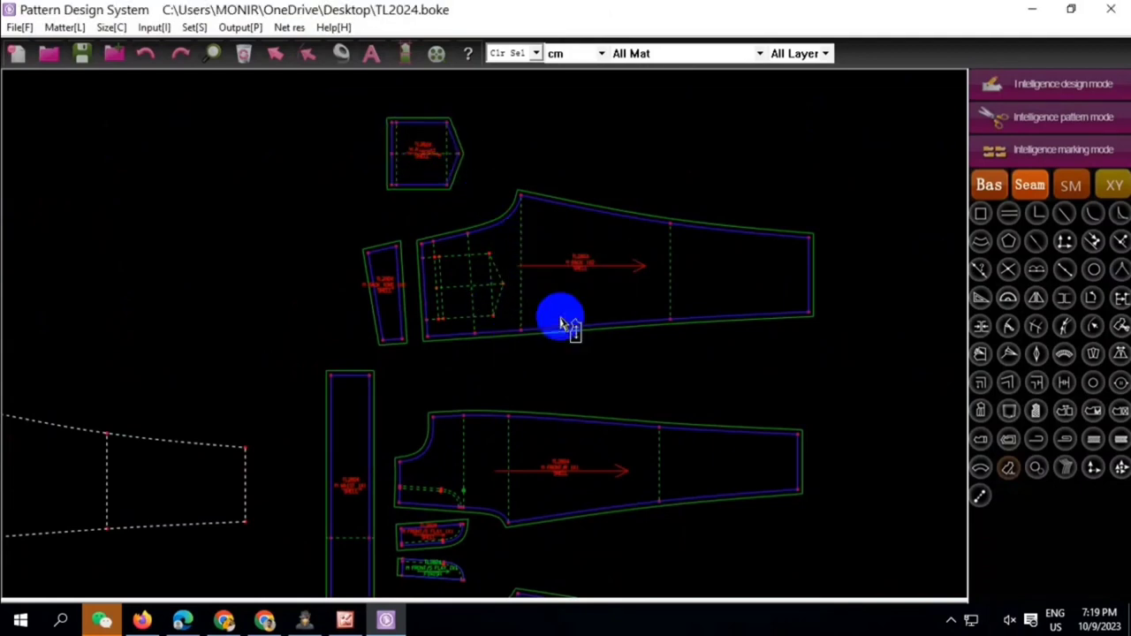
Set the pocket piece's free grain line direction to 0
click(431, 142)
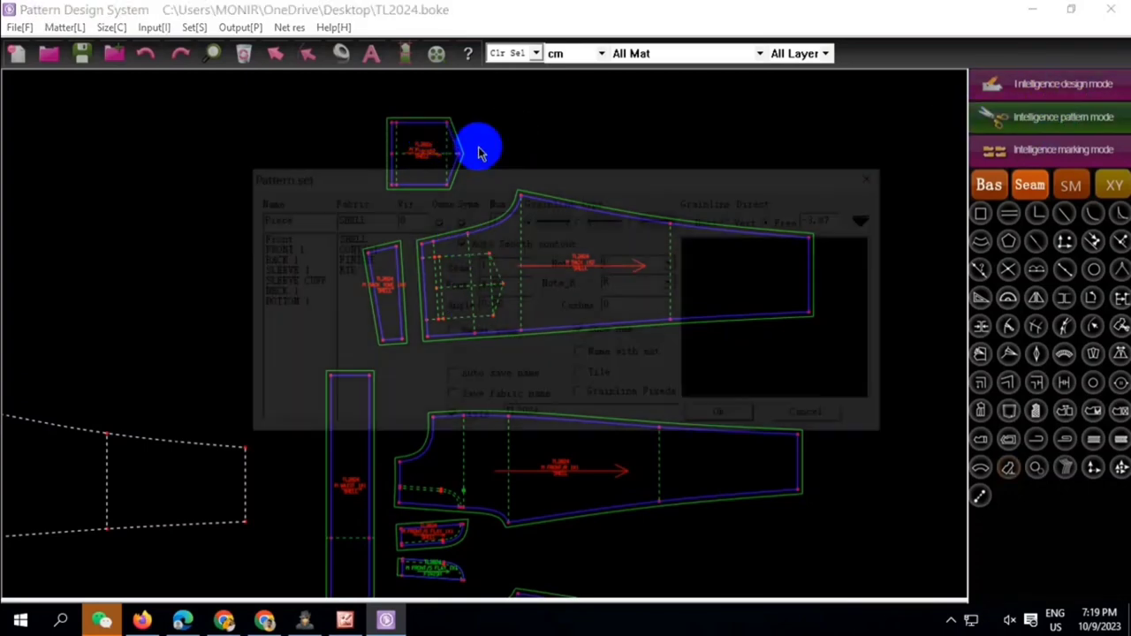
text(0)
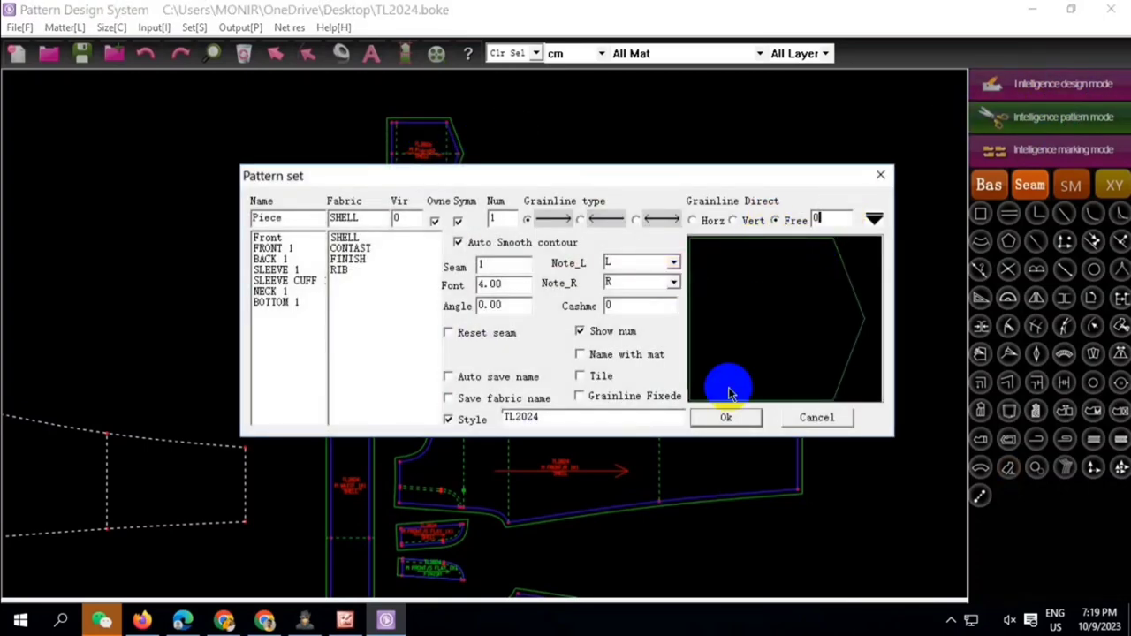
click(727, 419)
Rename the pocket piece from BACK 1 to BACK POCKET 1
right_click(424, 168)
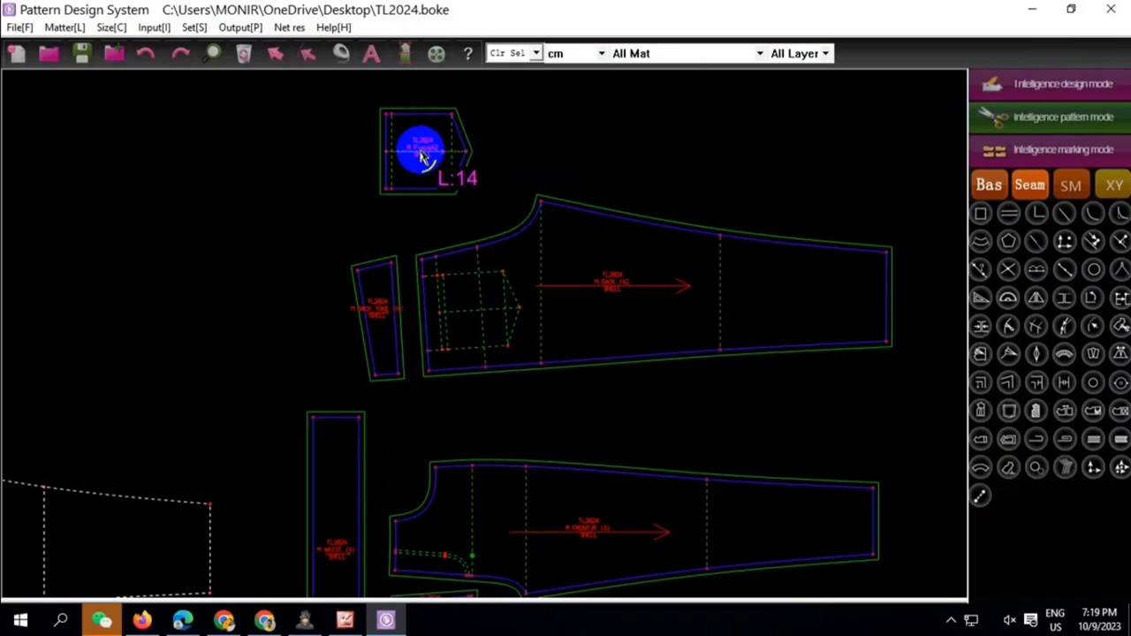
click(425, 131)
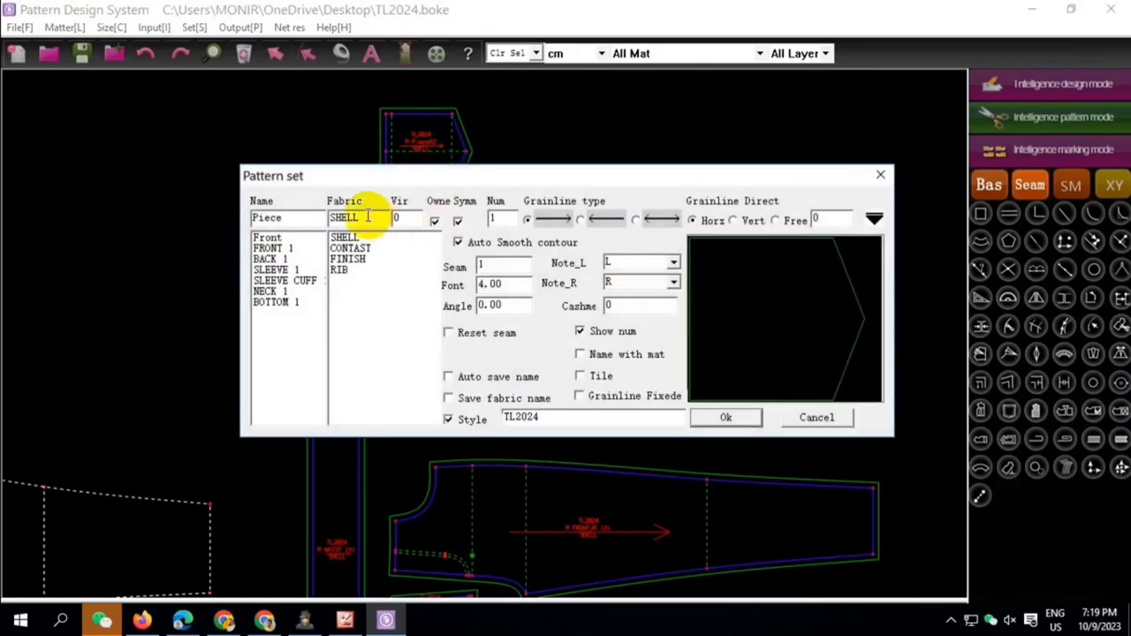
click(269, 259)
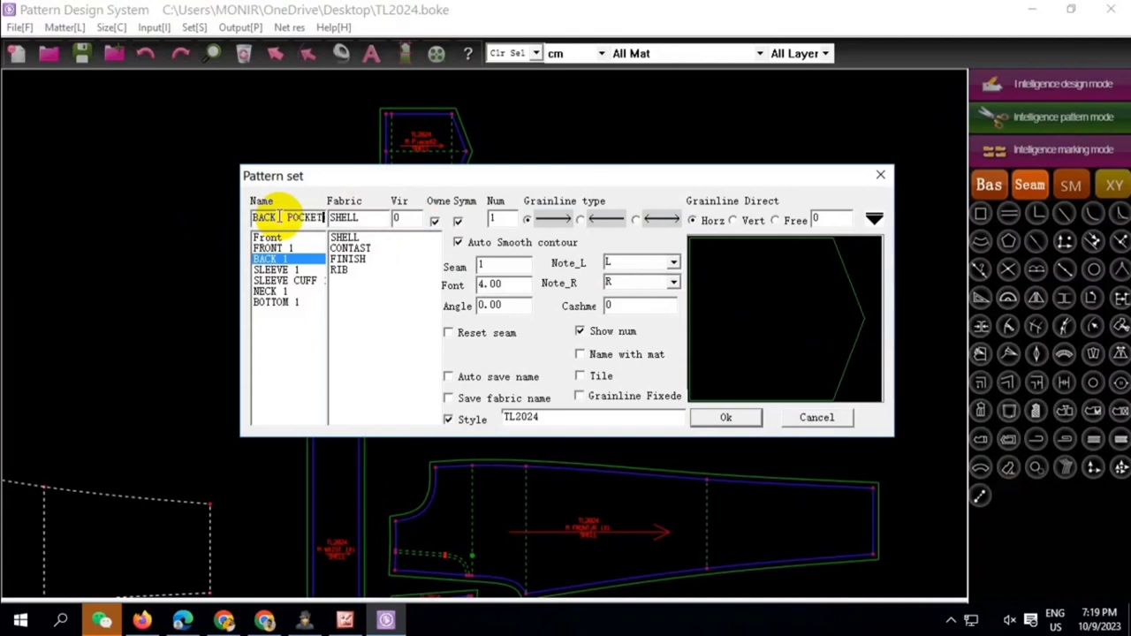
click(711, 419)
scroll(446, 135, up, 1)
Set the pocket edge's seam allowance to .5
click(424, 126)
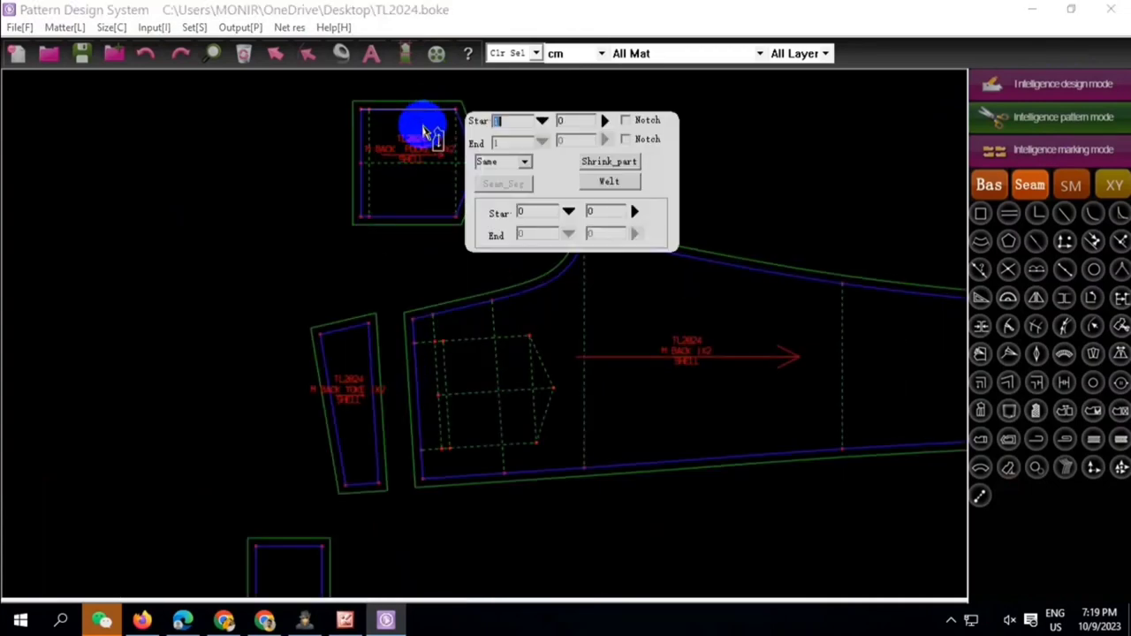
text(.5)
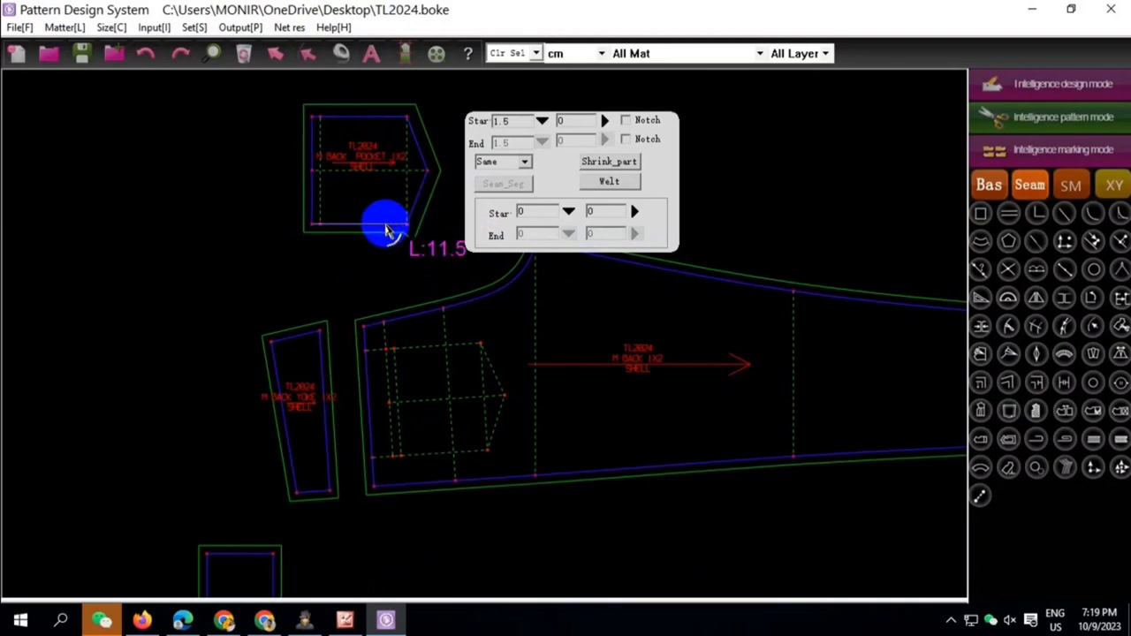
right_click(362, 216)
click(311, 137)
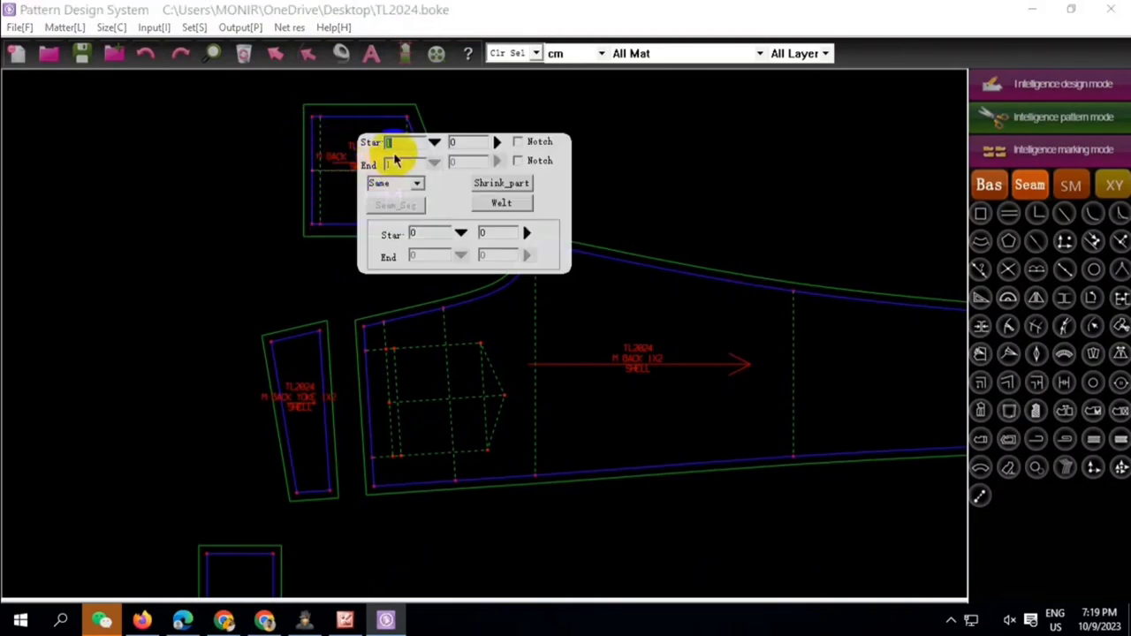
right_click(263, 164)
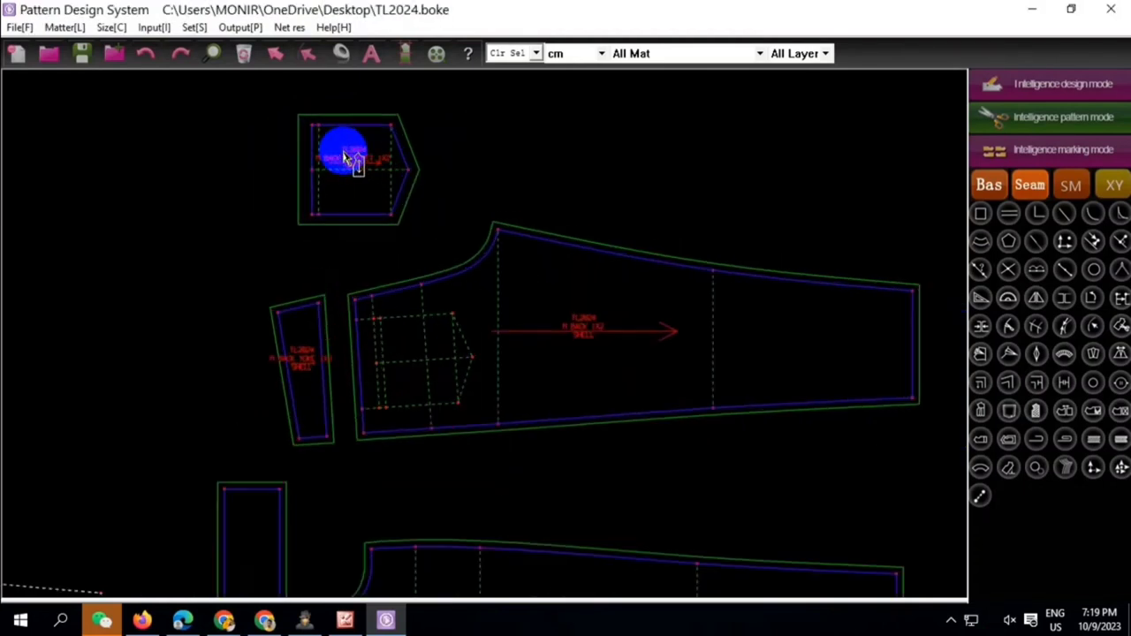
Reposition the pocket's label and grain line, then copy the pocket beside it
drag(353, 168, 398, 137)
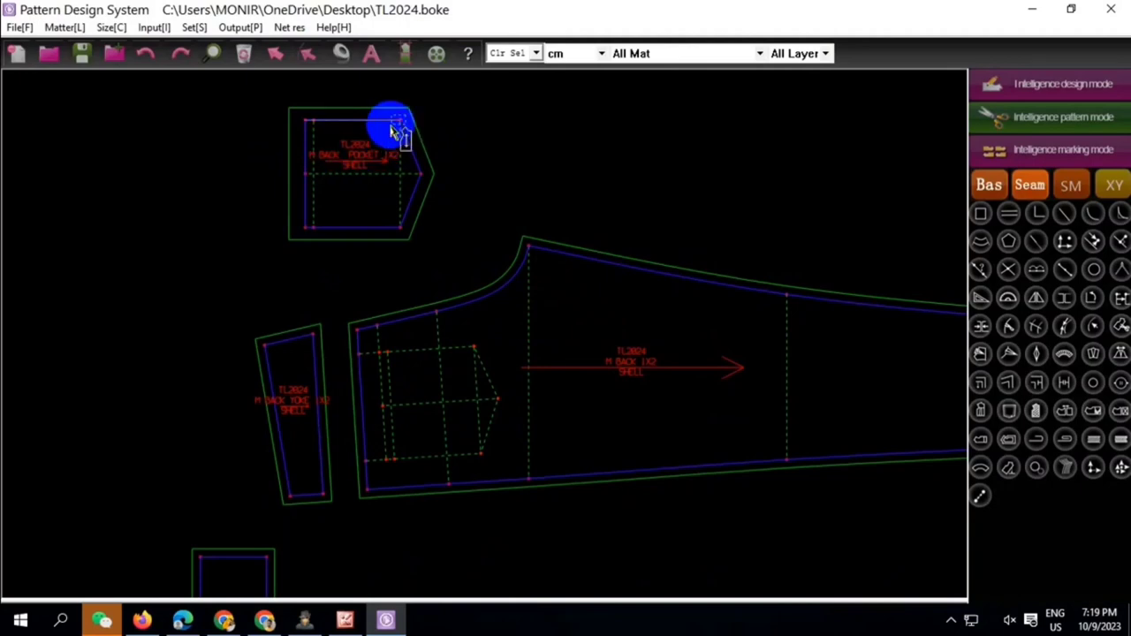
right_click(394, 131)
click(434, 173)
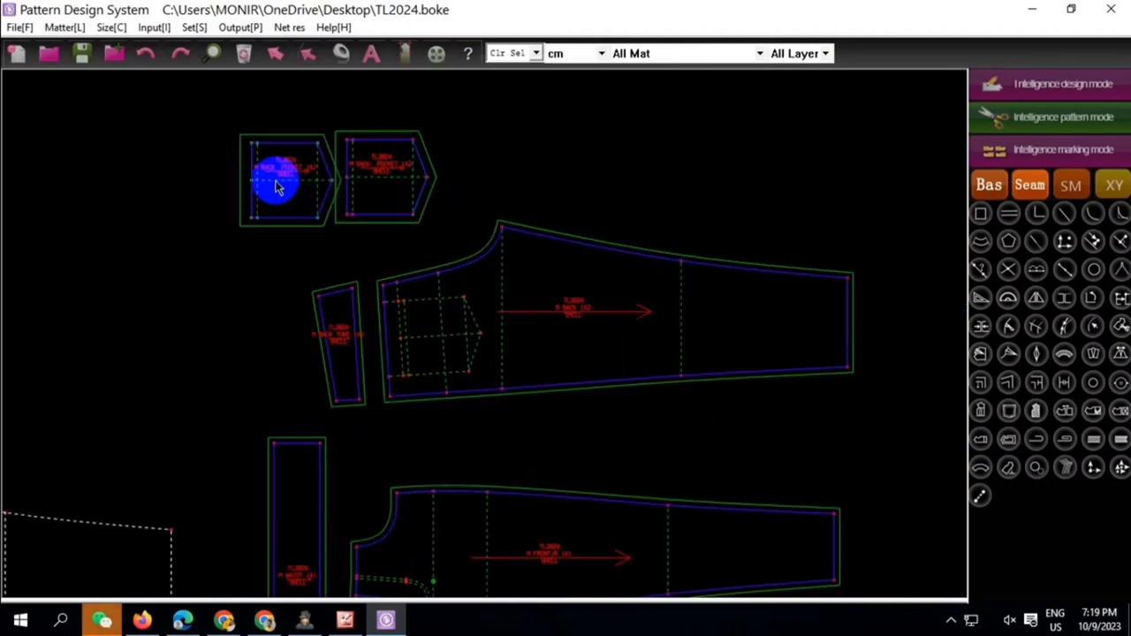
Switch the left pocket's fabric to FINISH, making it BACK POCKET 1X2 FINISH
click(1007, 83)
drag(247, 115, 508, 194)
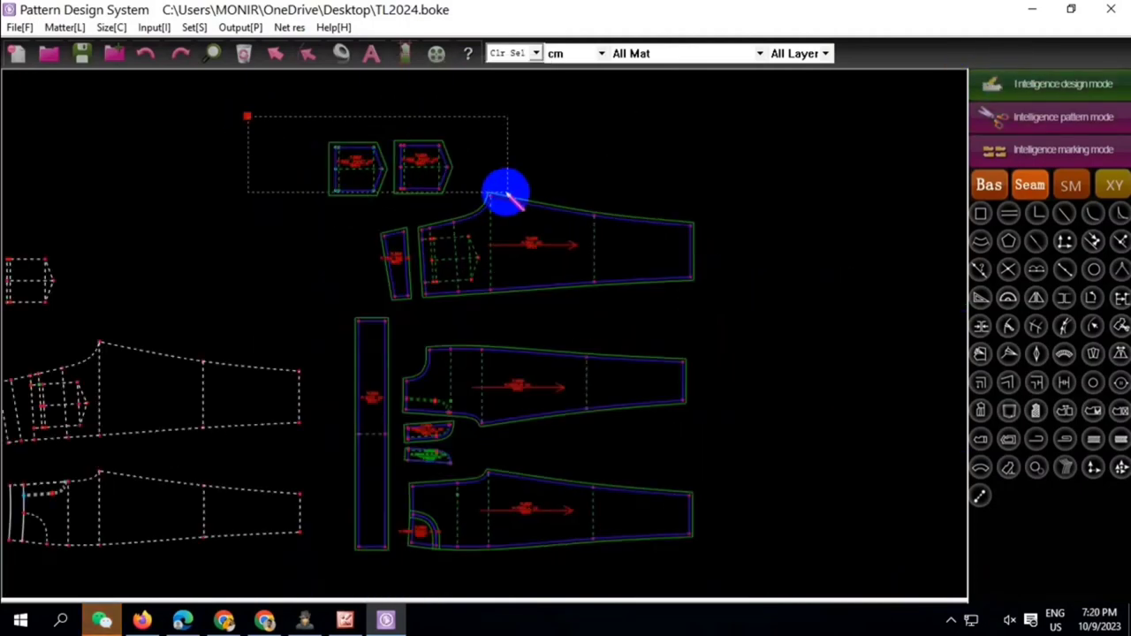
right_click(454, 194)
click(533, 530)
click(1051, 133)
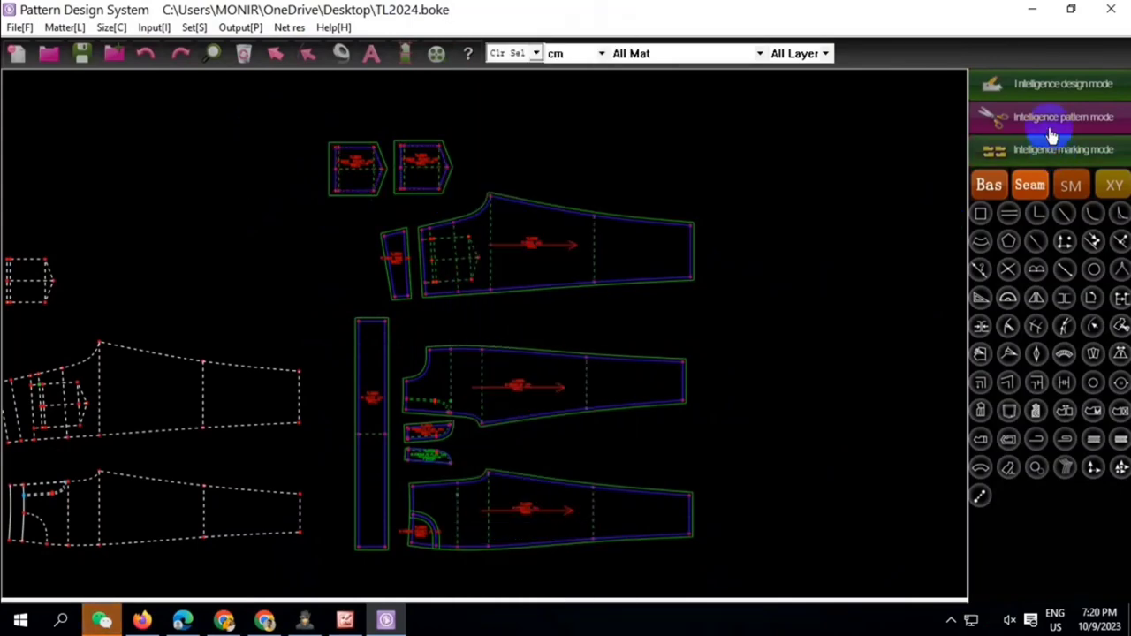
scroll(369, 158, up, 3)
double_click(378, 150)
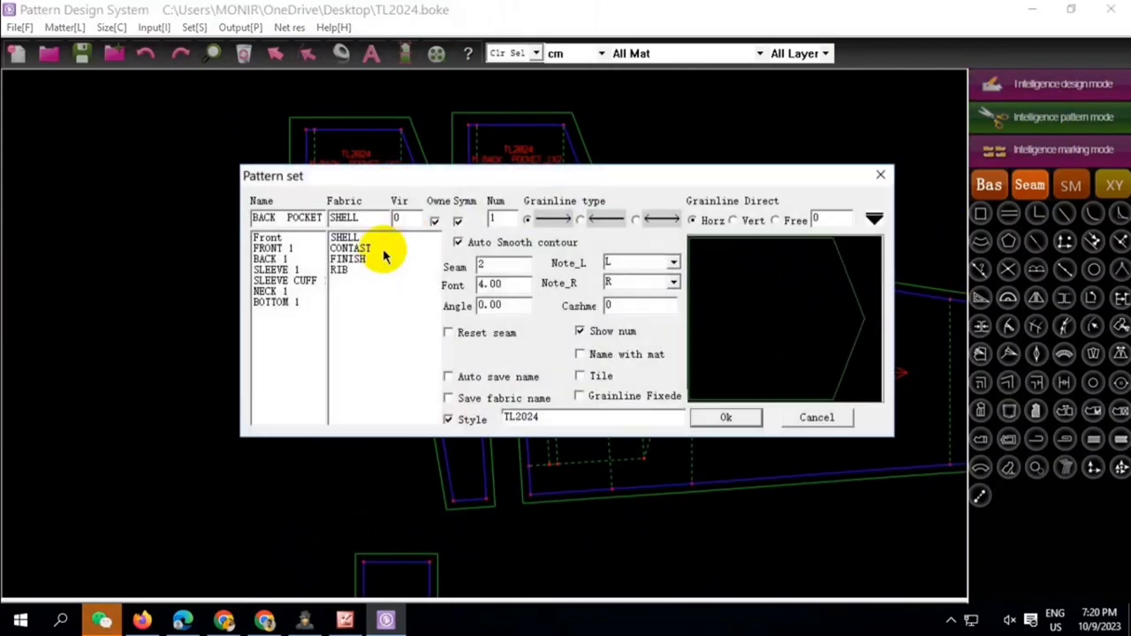
click(348, 259)
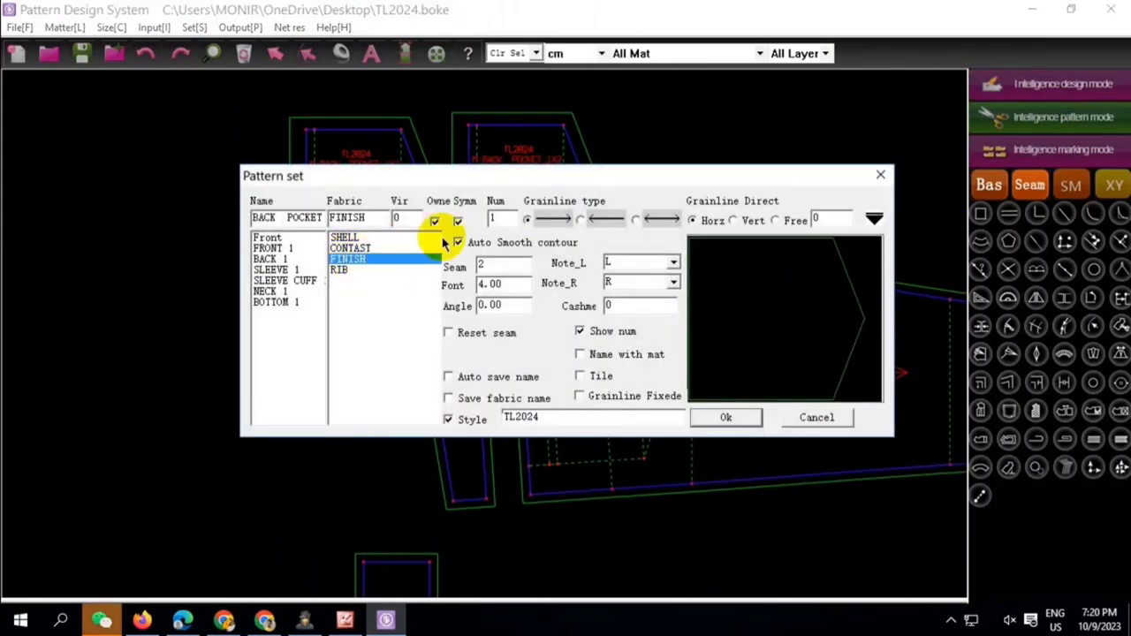
click(725, 417)
Set the seam allowance to 0 on the pocket's left and bottom edges
click(382, 137)
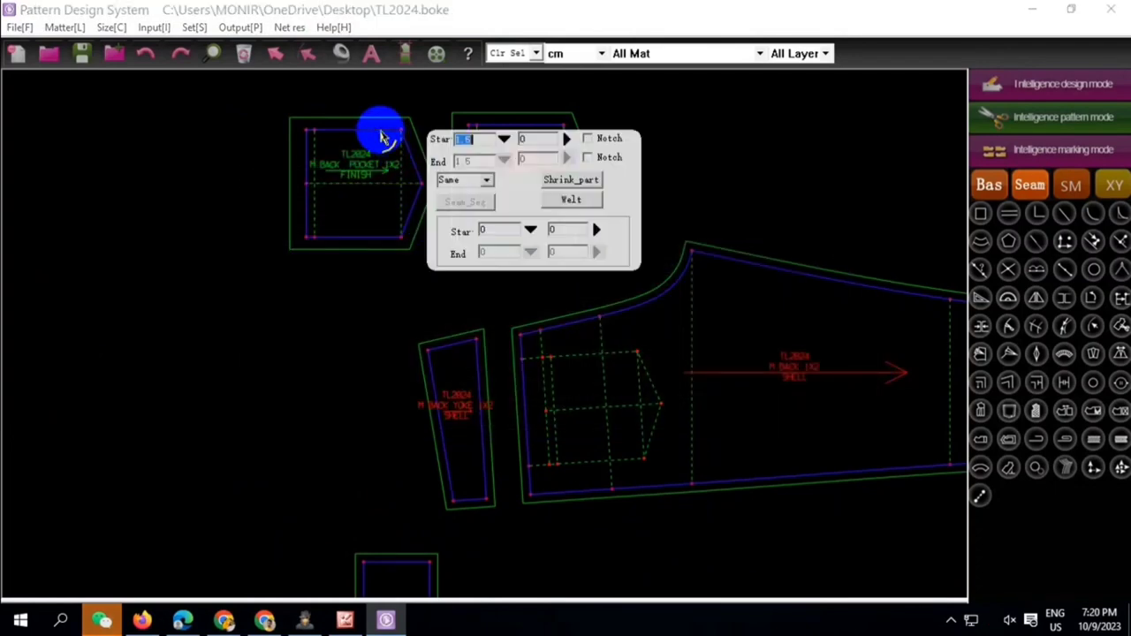
text(0)
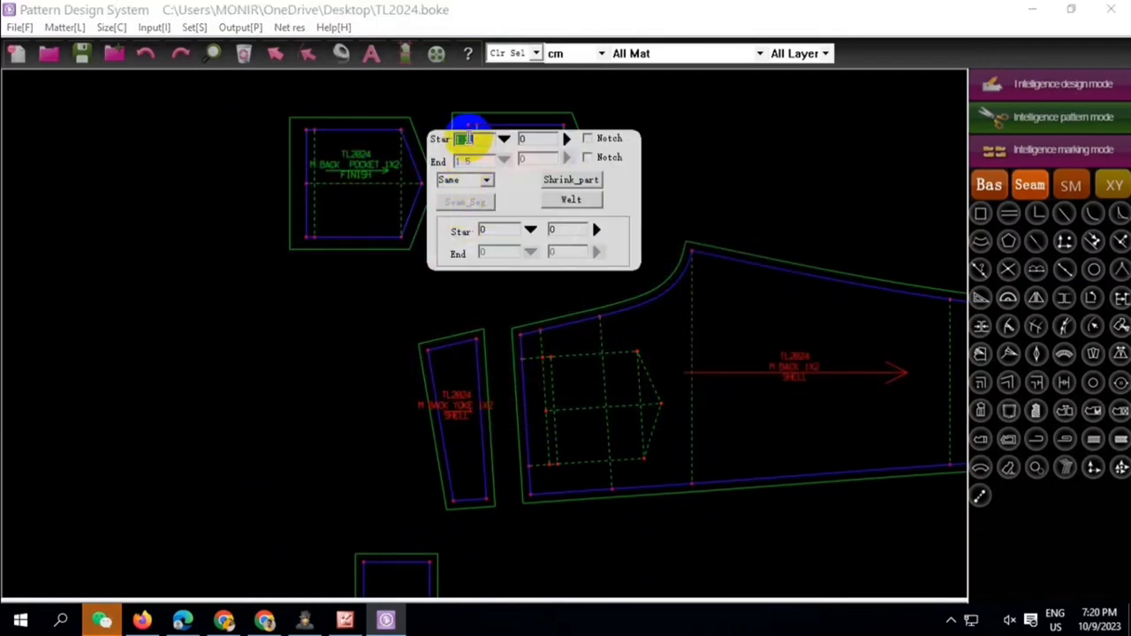
click(389, 166)
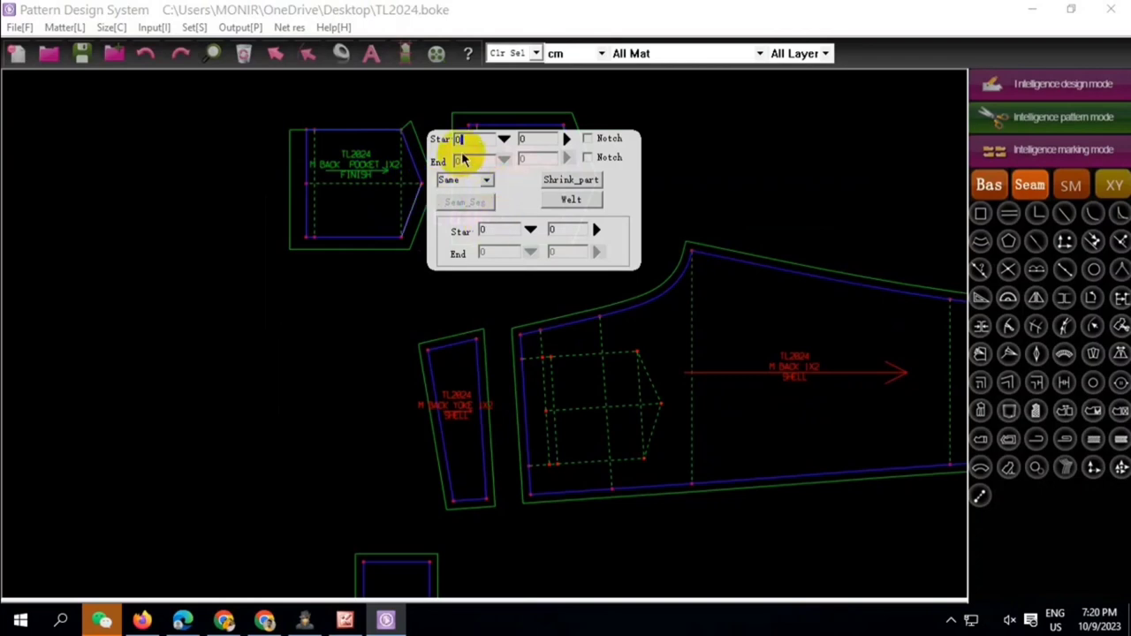
click(307, 164)
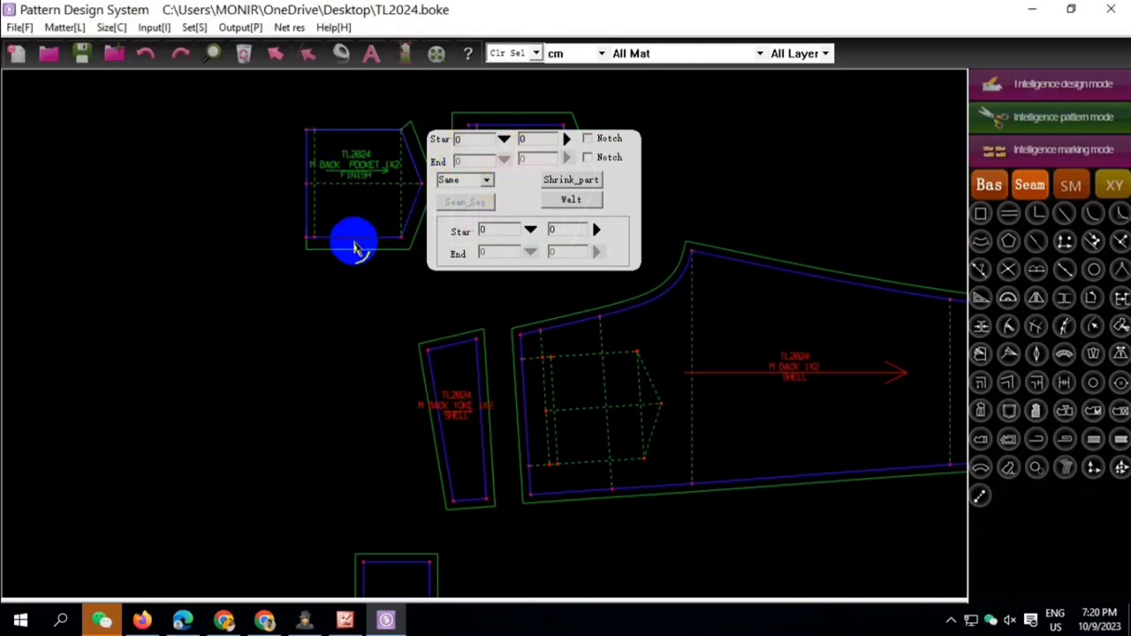
click(354, 239)
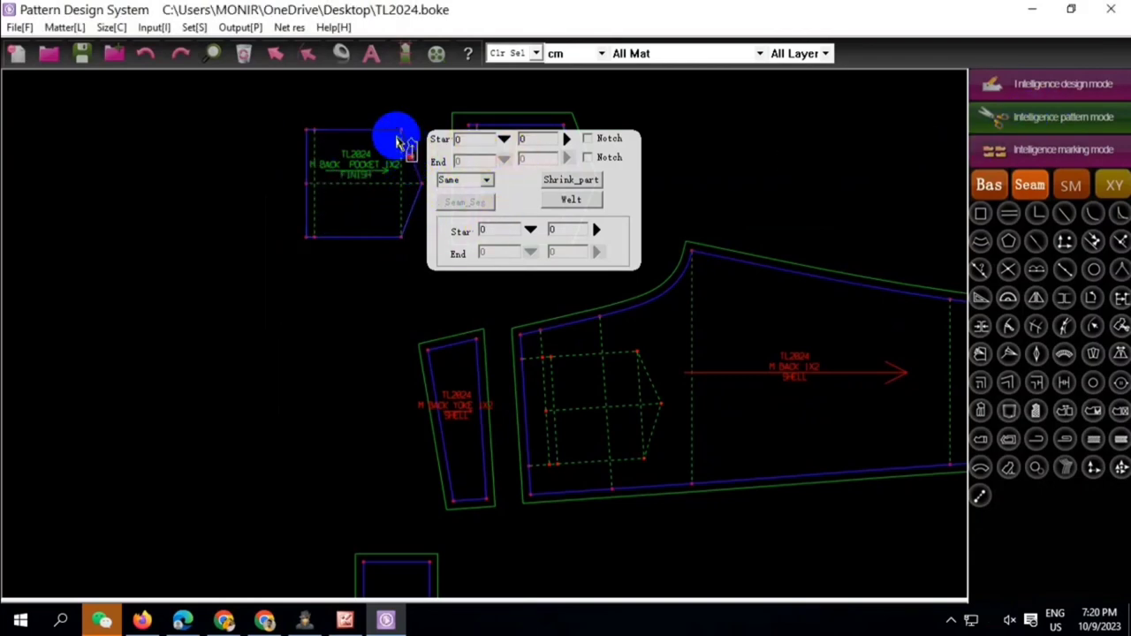
right_click(292, 152)
Check the leg piece's hem edge length and bring up the leggings spec sheet
scroll(316, 156, down, 2)
scroll(358, 170, down, 1)
click(341, 429)
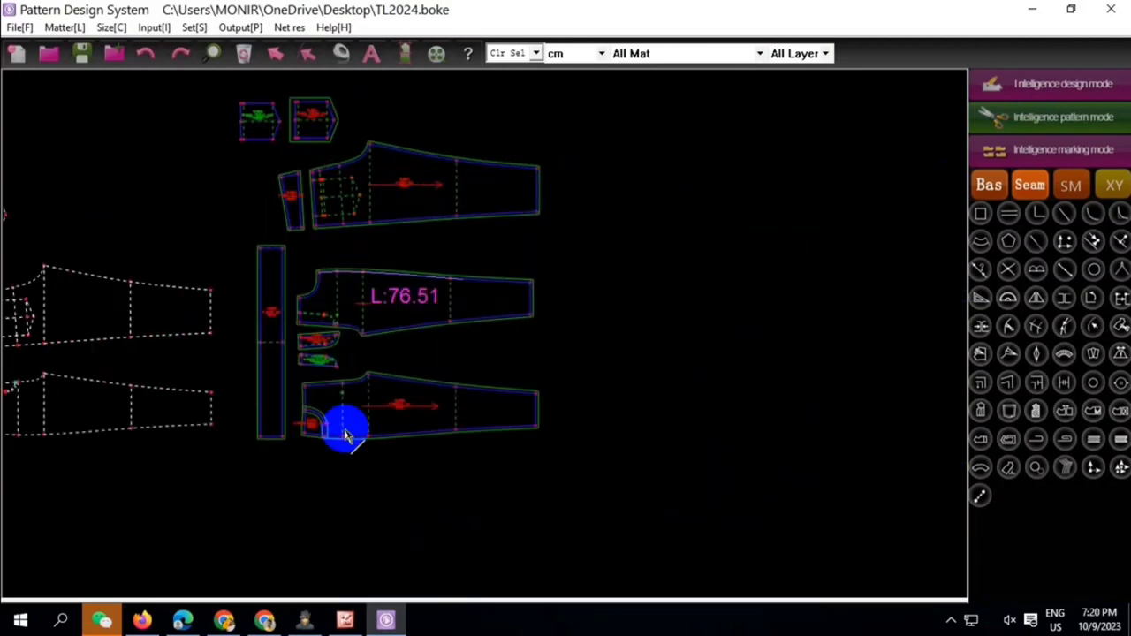
click(345, 620)
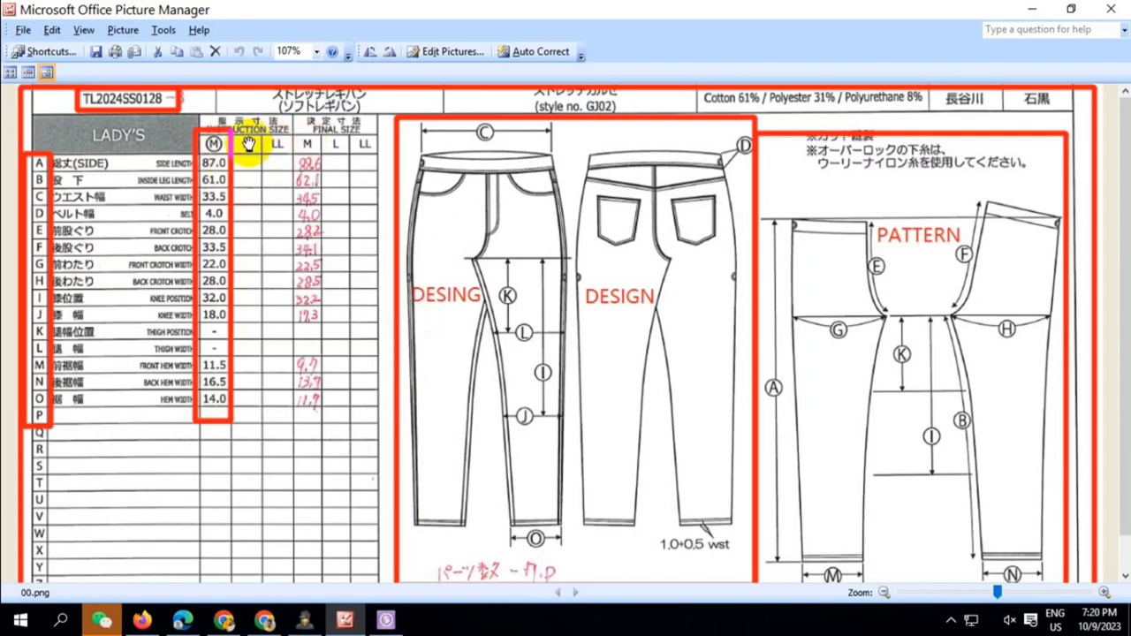
Switch from the spec sheet back to TL2024.boke in Pattern Design System
click(385, 619)
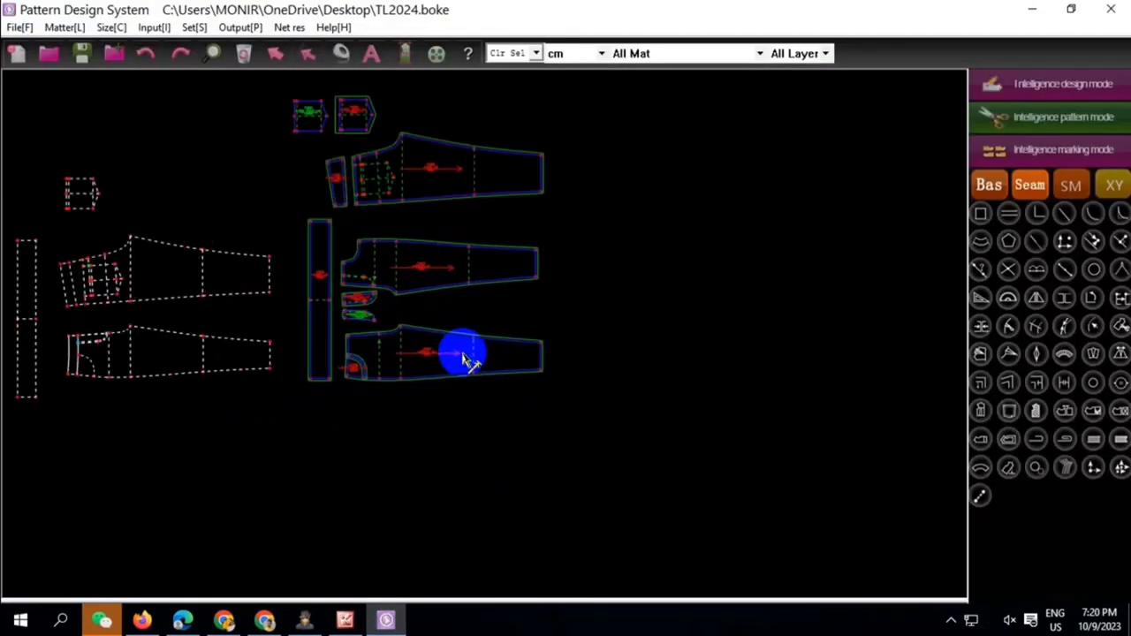
Add size columns L (copied from M) and XL to the size table and confirm
drag(468, 358, 177, 165)
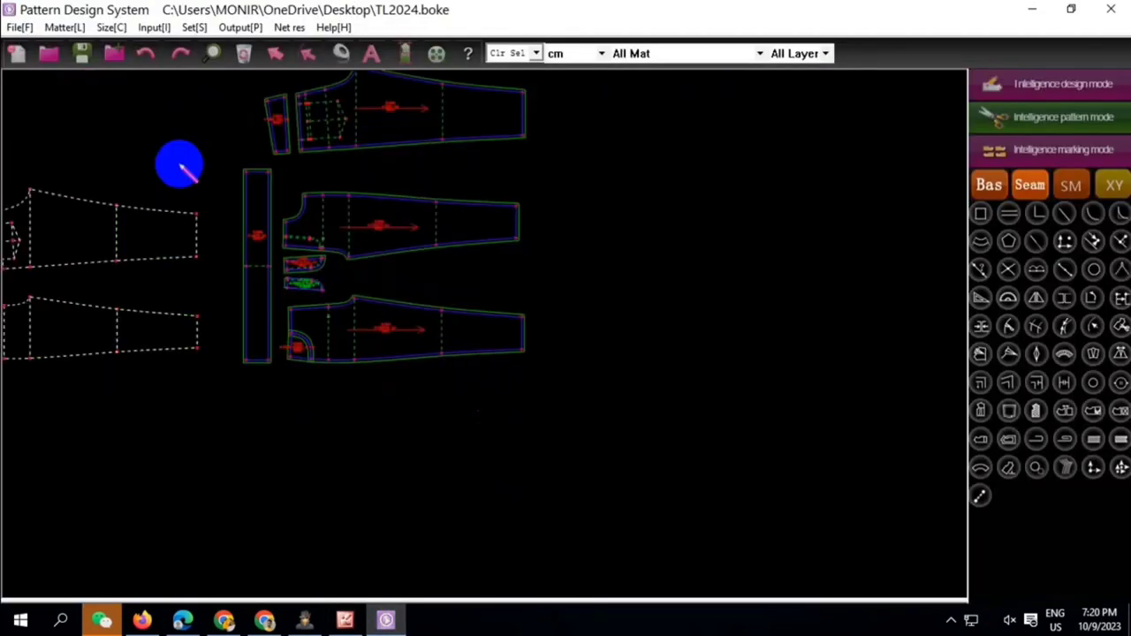
click(114, 27)
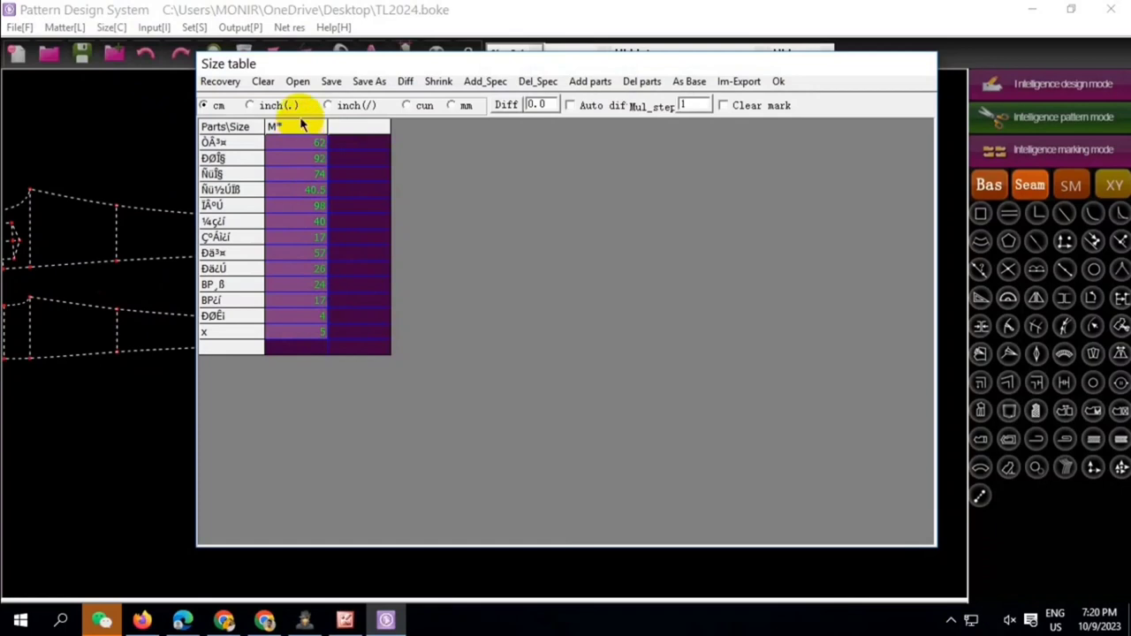
click(359, 129)
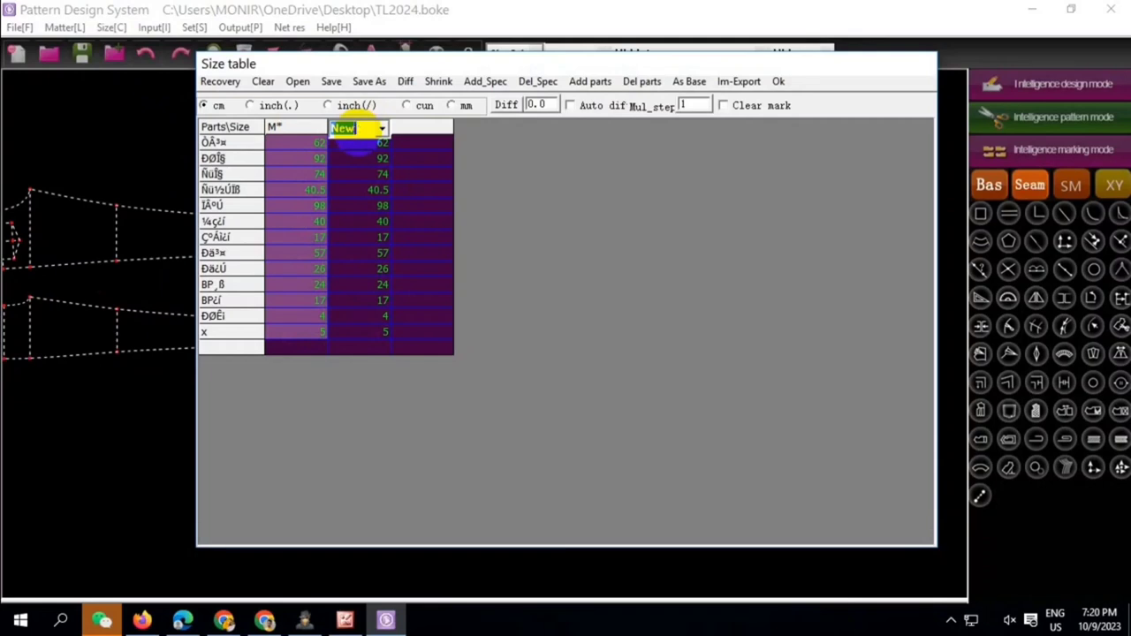
click(411, 128)
text(XL)
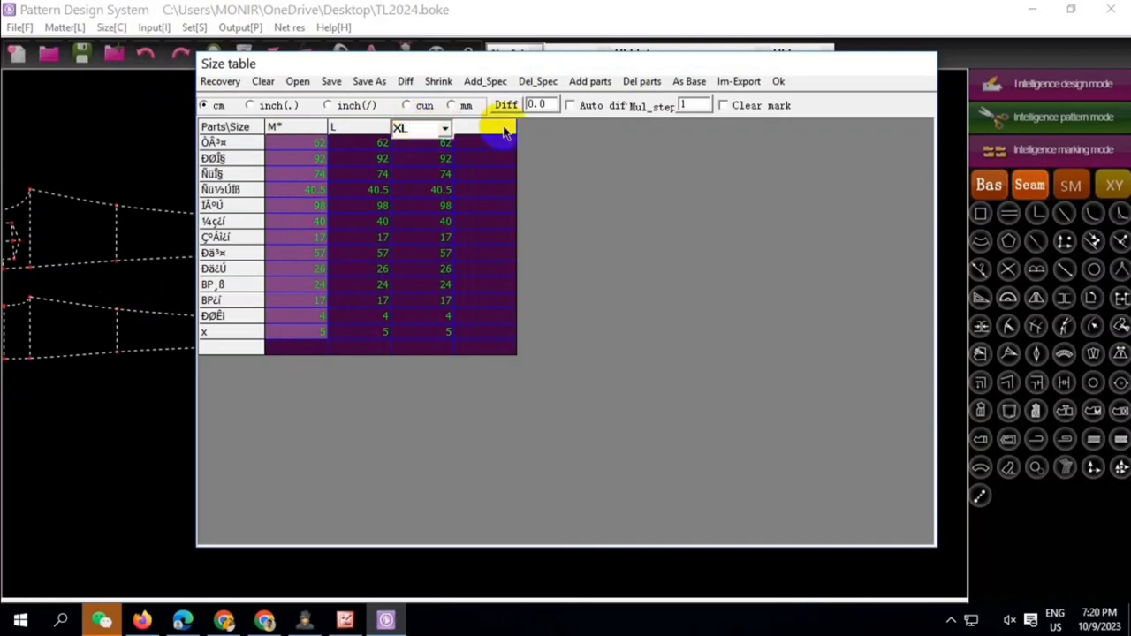
click(776, 85)
Save TL2024.boke
scroll(491, 212, down, 2)
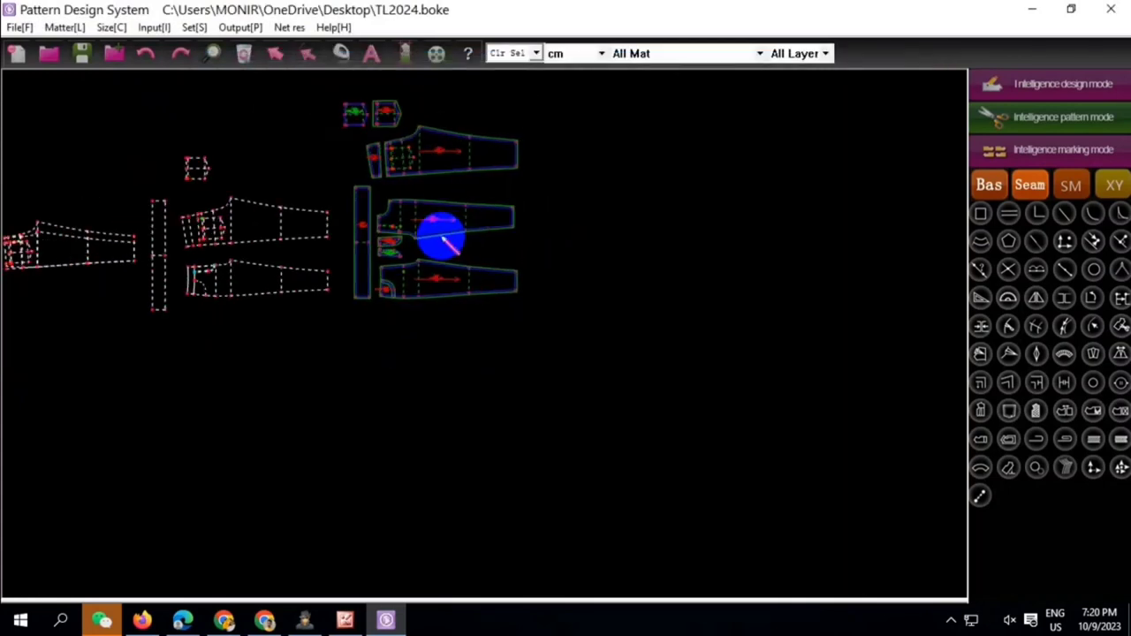
scroll(441, 235, up, 3)
click(82, 55)
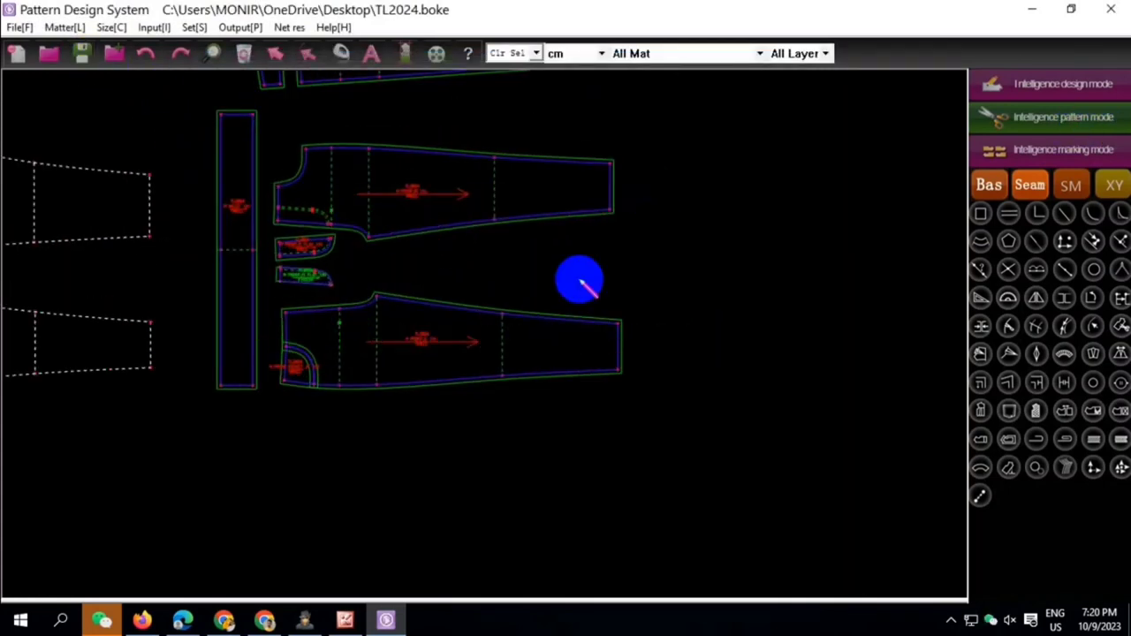
Check the leggings spec sheet in Picture Manager, then return to the pattern
scroll(606, 114, down, 2)
scroll(579, 205, up, 2)
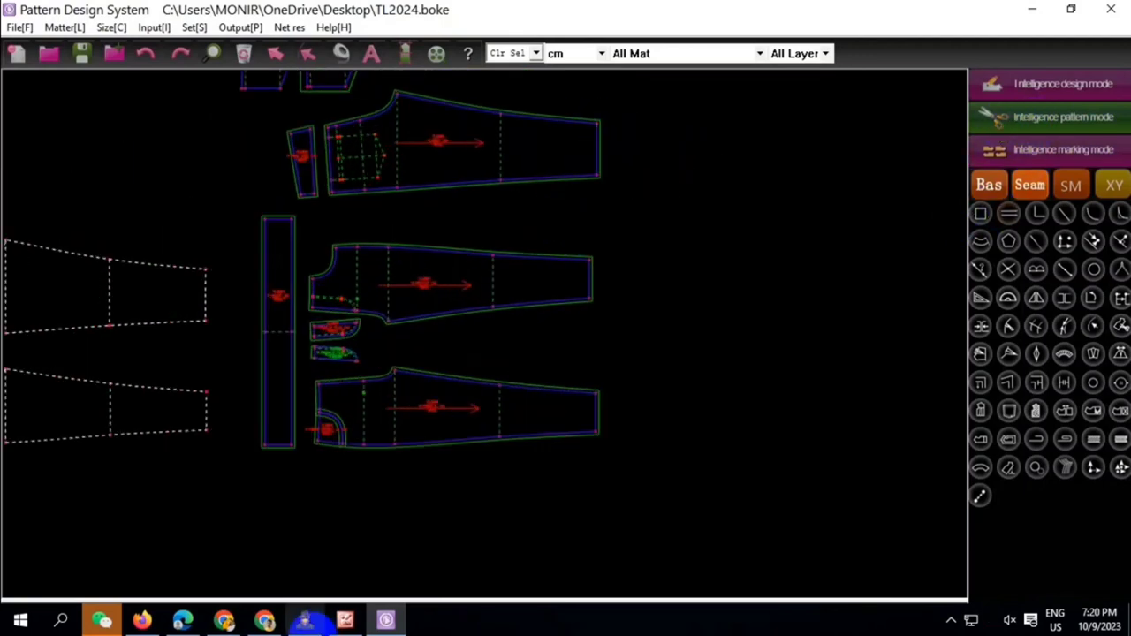
click(346, 621)
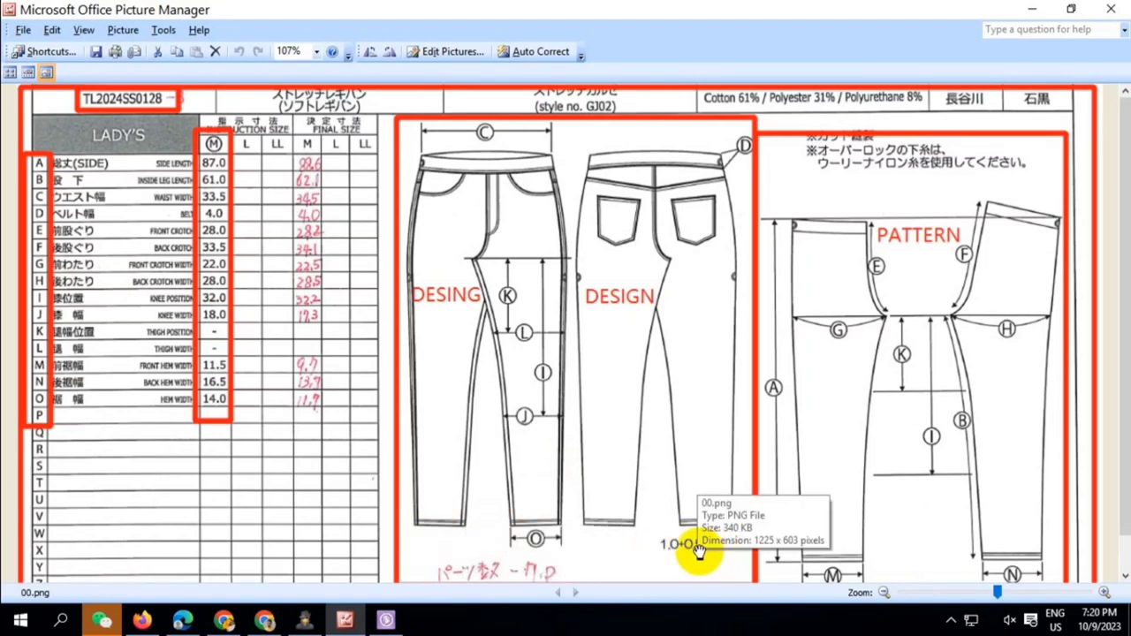
click(385, 621)
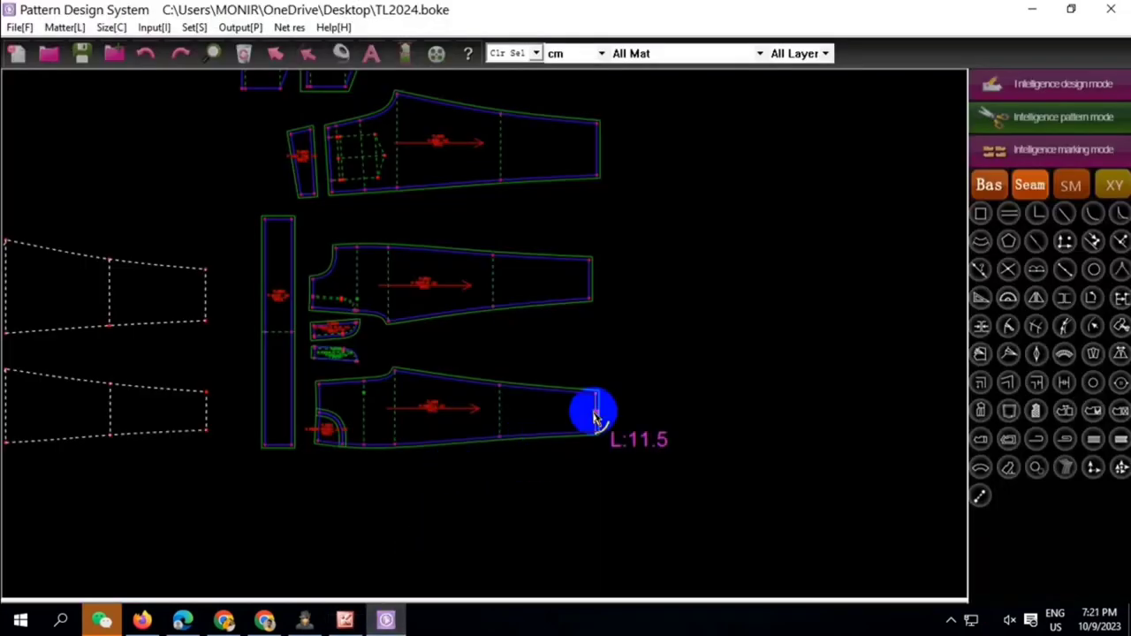
Widen the hem seam allowance to 2 on the leg and upper pieces
scroll(594, 419, up, 2)
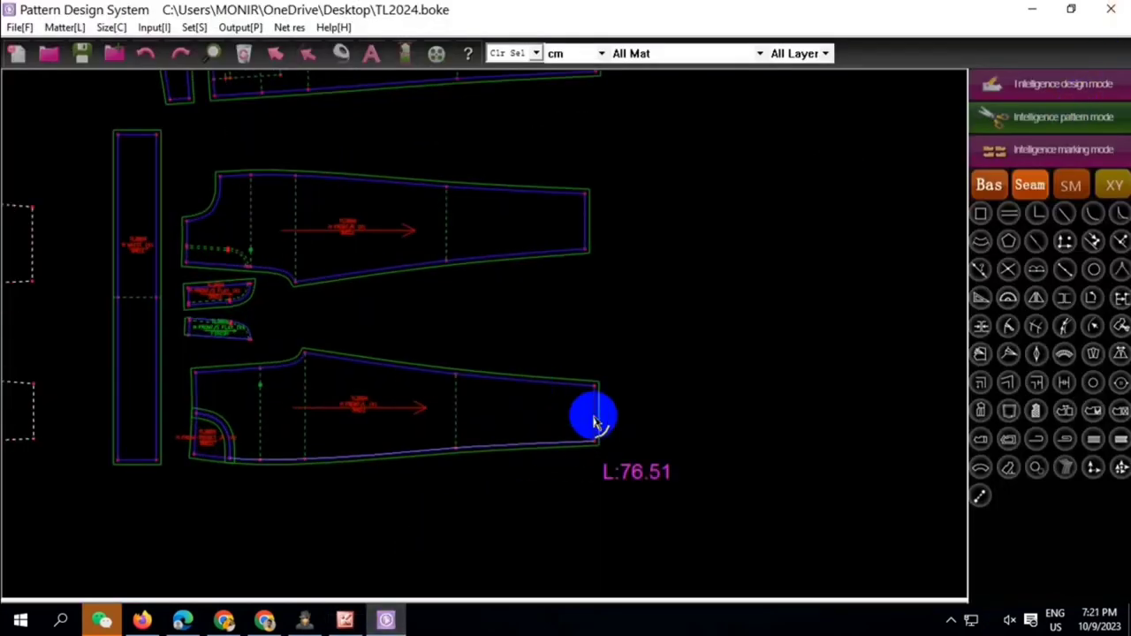
click(598, 403)
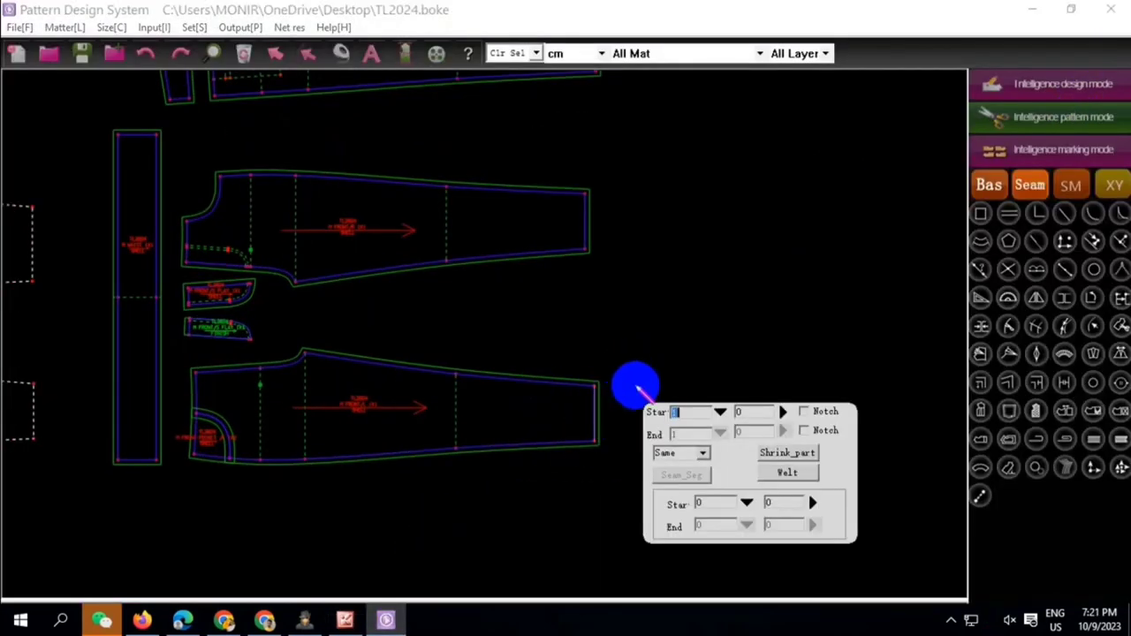
text(2)
key(Return)
scroll(546, 293, down, 2)
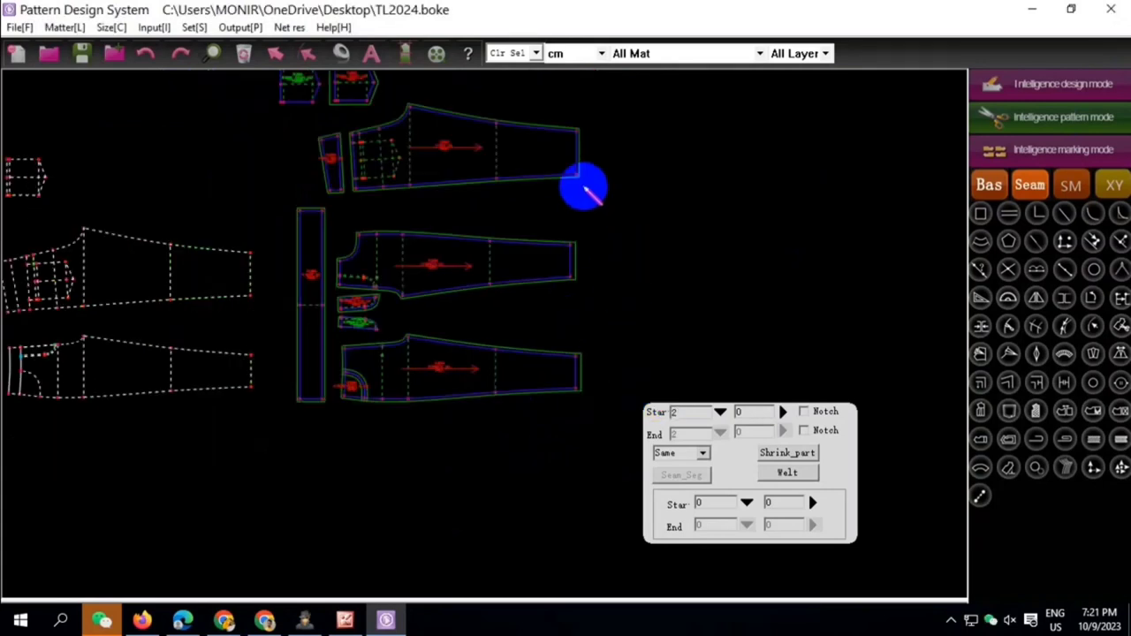
click(576, 162)
right_click(645, 168)
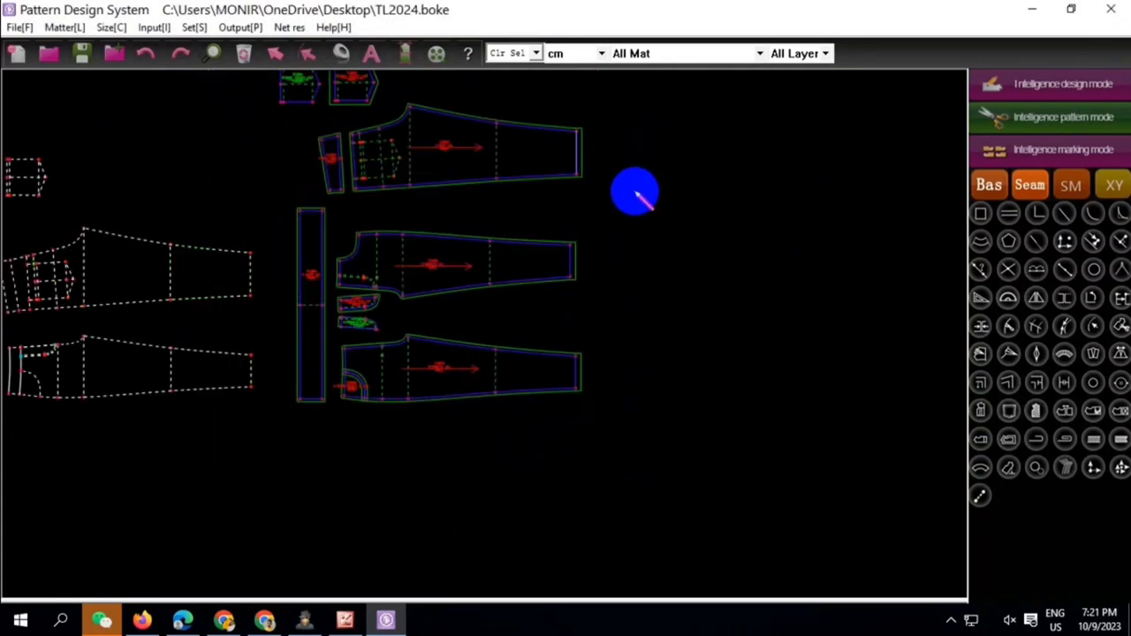
scroll(389, 159, up, 1)
scroll(385, 155, up, 1)
right_click(372, 203)
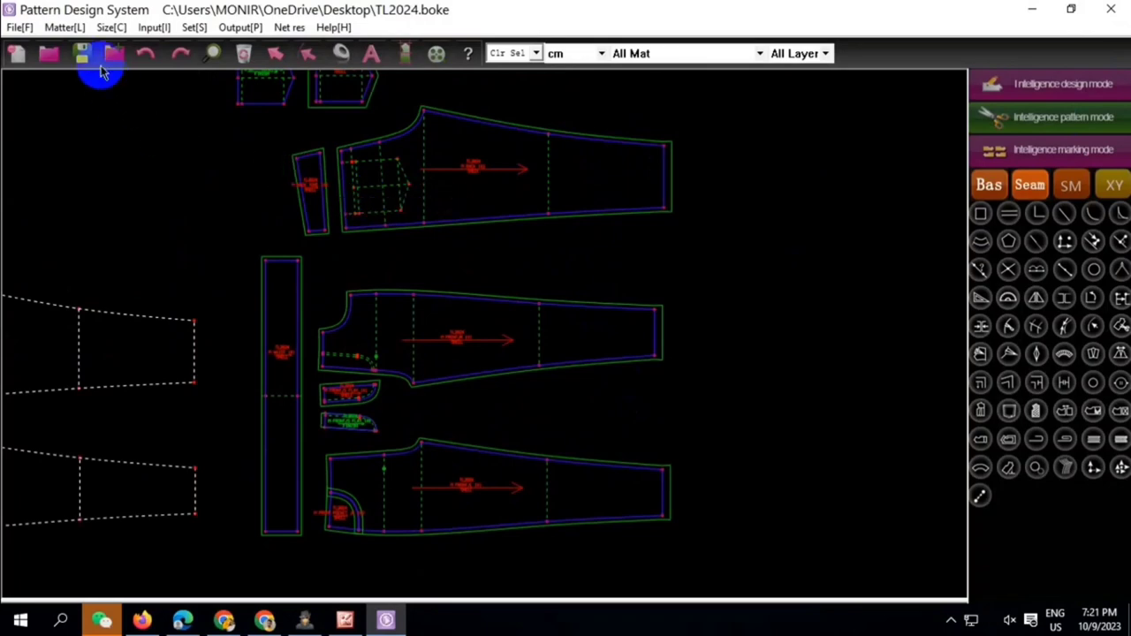
Save the file and confirm the size table listing M*, L and XL
click(84, 57)
click(111, 28)
click(189, 94)
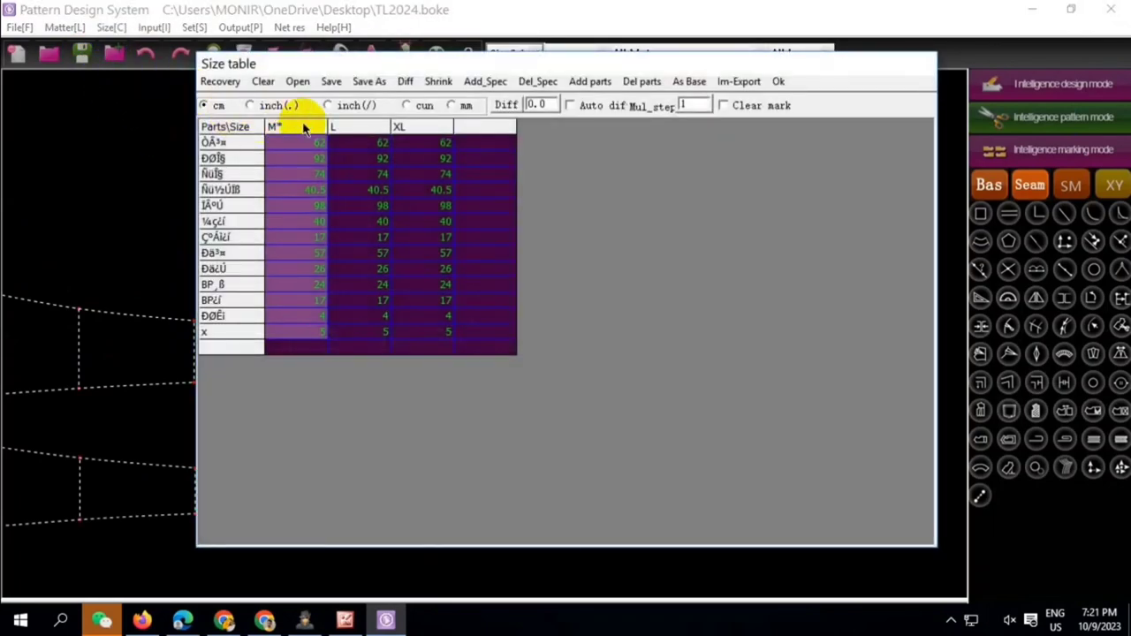
click(778, 82)
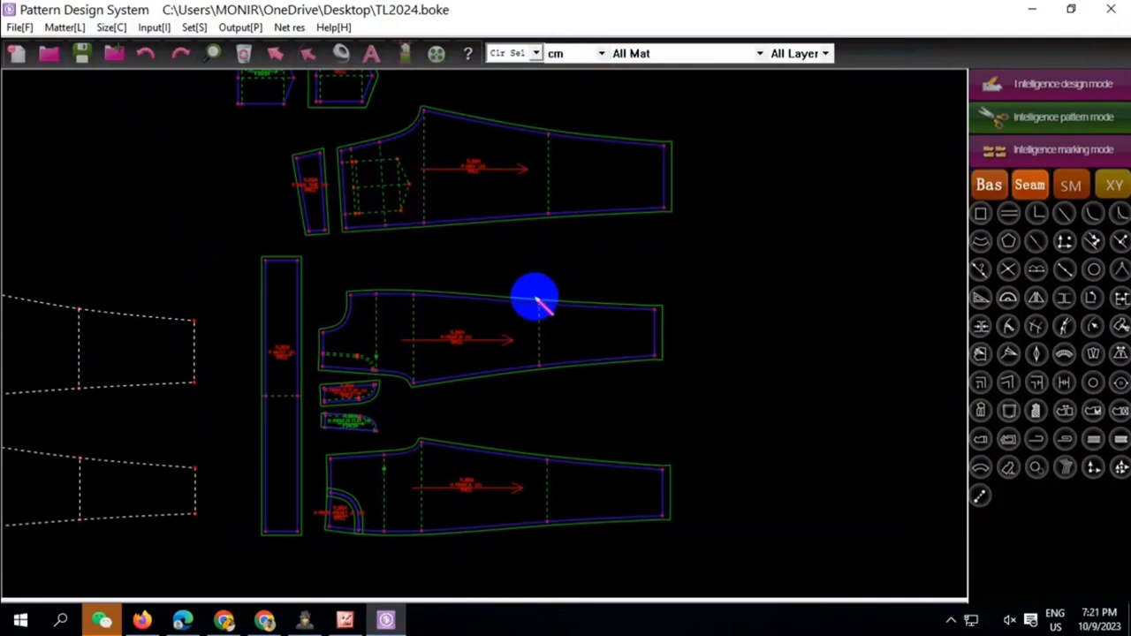
Move the small pocket piece between the pants pieces and save TL2024.boke
scroll(348, 424, up, 1)
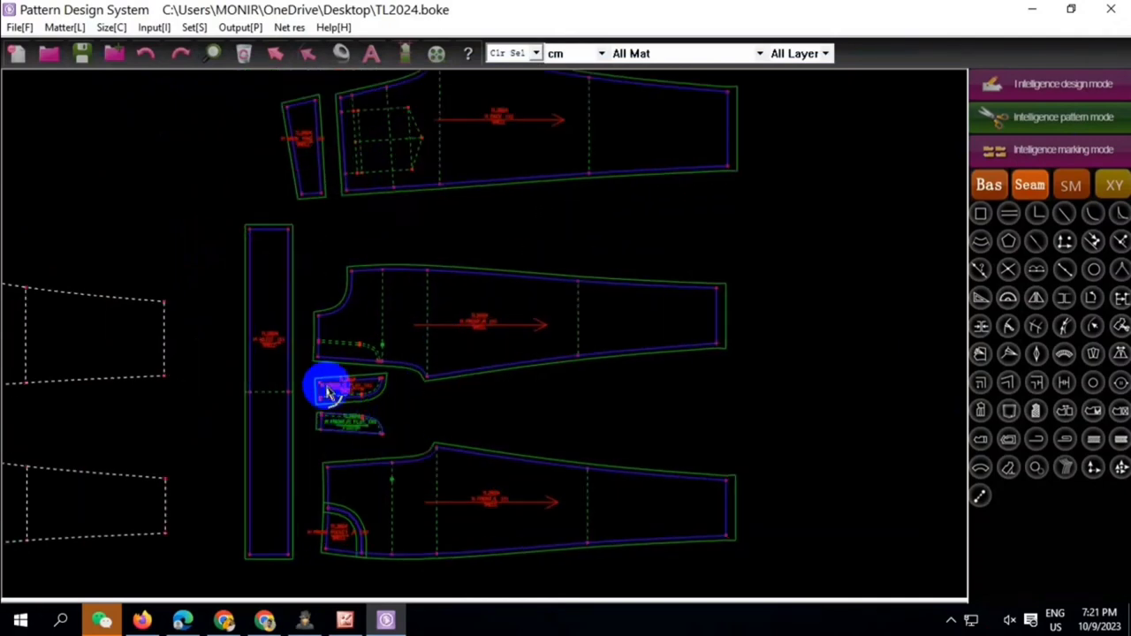
mouse_move(329, 395)
mouse_down()
mouse_move(334, 431)
mouse_move(330, 423)
mouse_up()
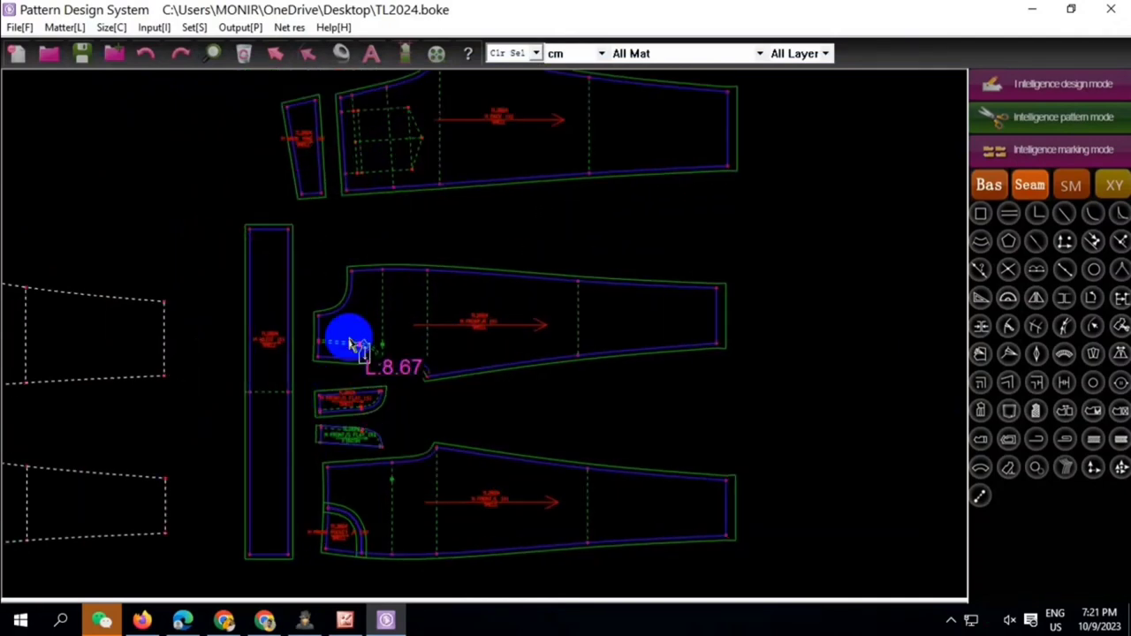
scroll(354, 341, down, 3)
scroll(379, 389, up, 1)
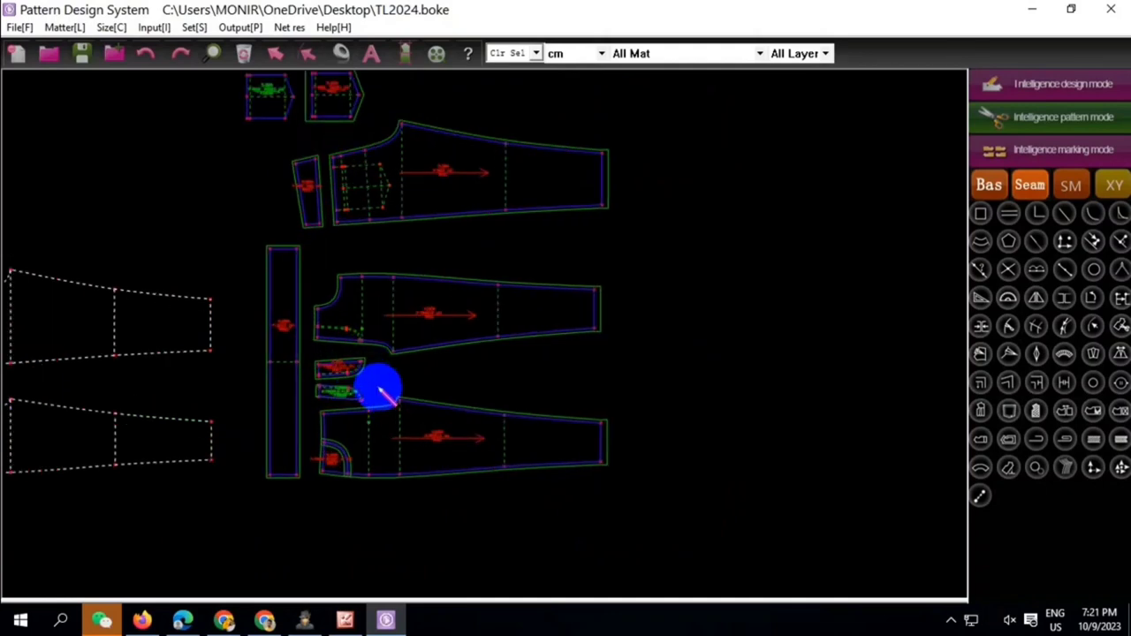
click(84, 53)
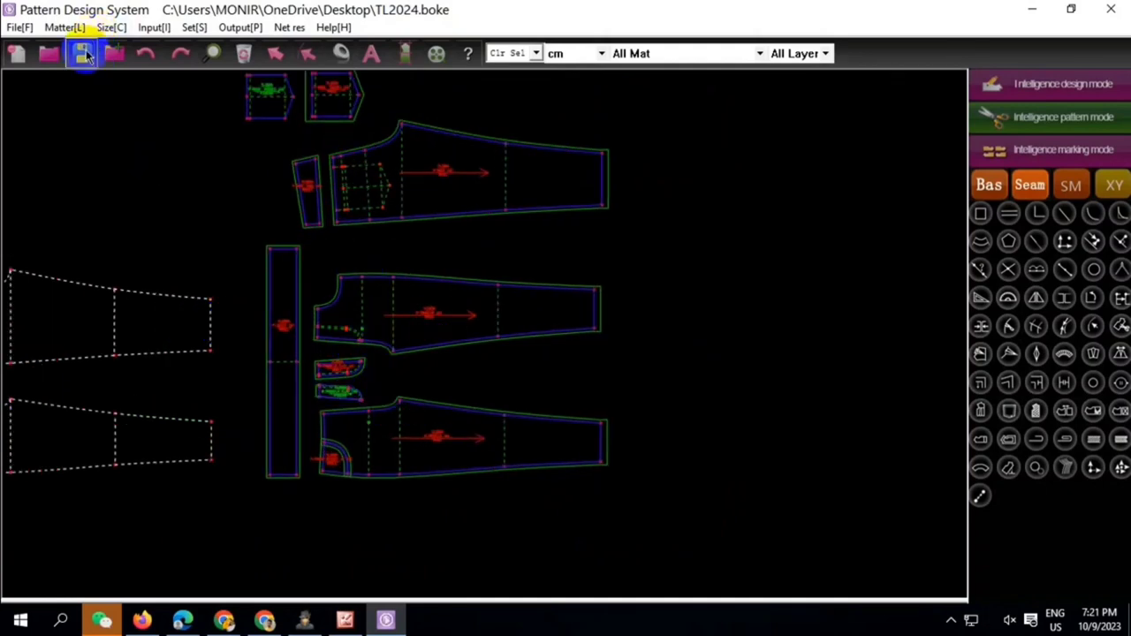
Show the pieces as net outlines and select all pieces in point grading mode
click(1030, 184)
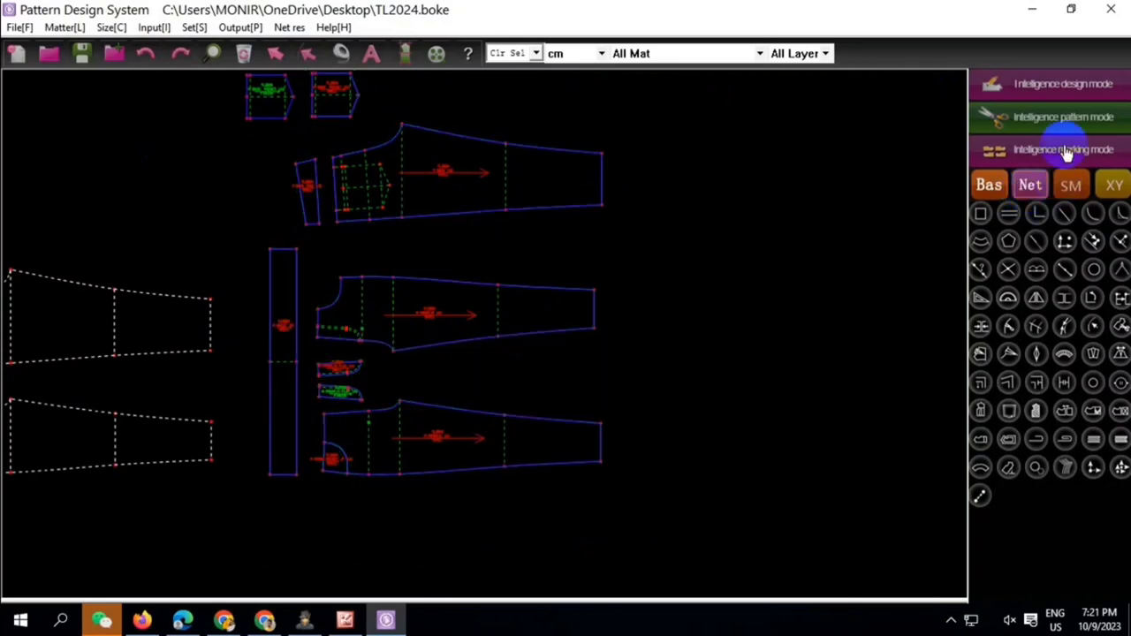
click(1093, 467)
drag(240, 88, 629, 462)
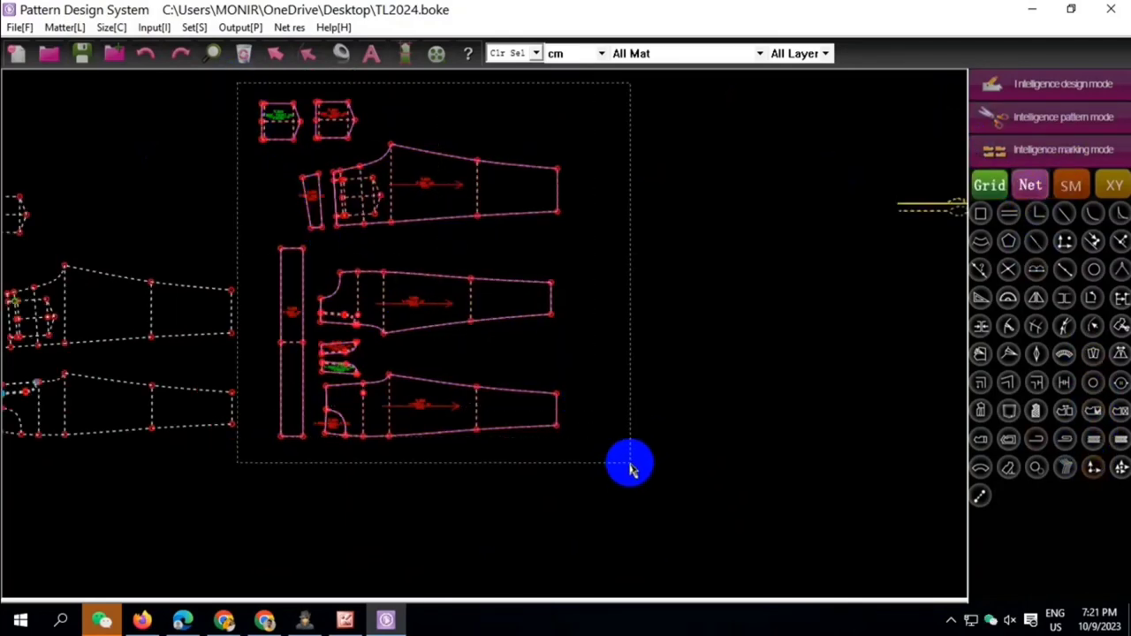
Reset all Point scale set grading values to zero and close the dialog
click(493, 449)
click(633, 448)
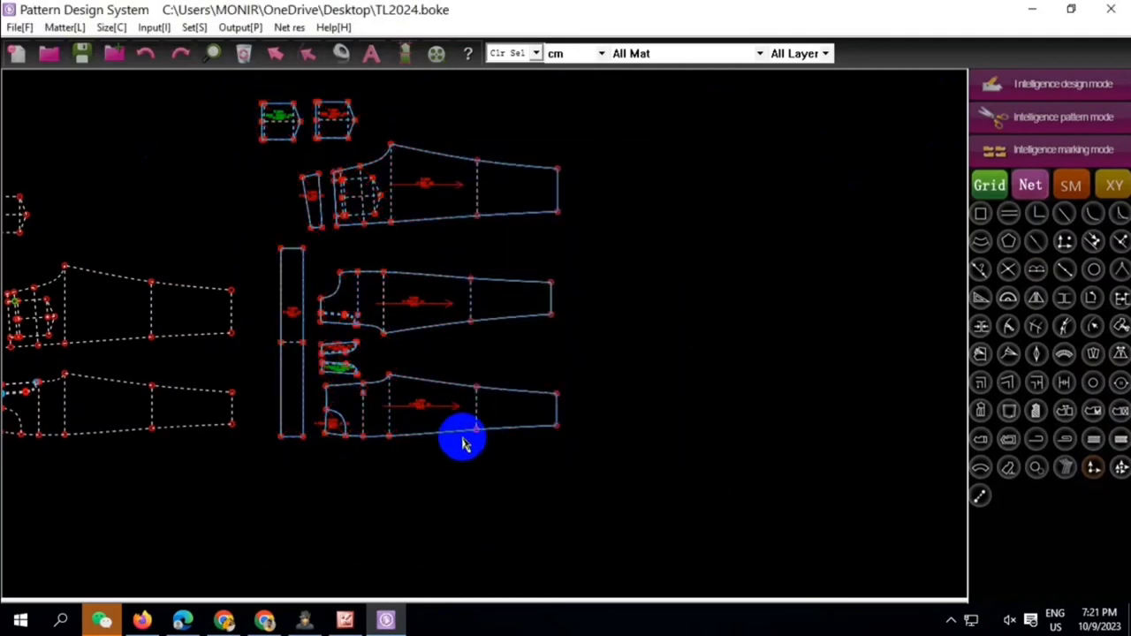
scroll(463, 439, up, 2)
scroll(467, 433, down, 1)
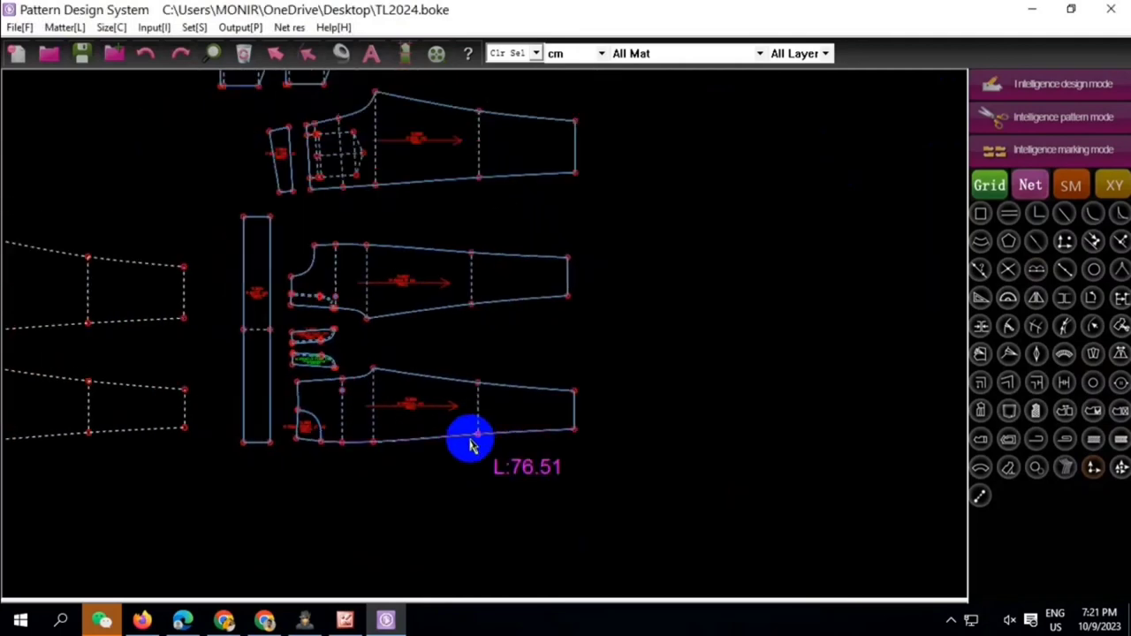
scroll(477, 451, up, 1)
scroll(462, 346, down, 1)
scroll(454, 354, up, 1)
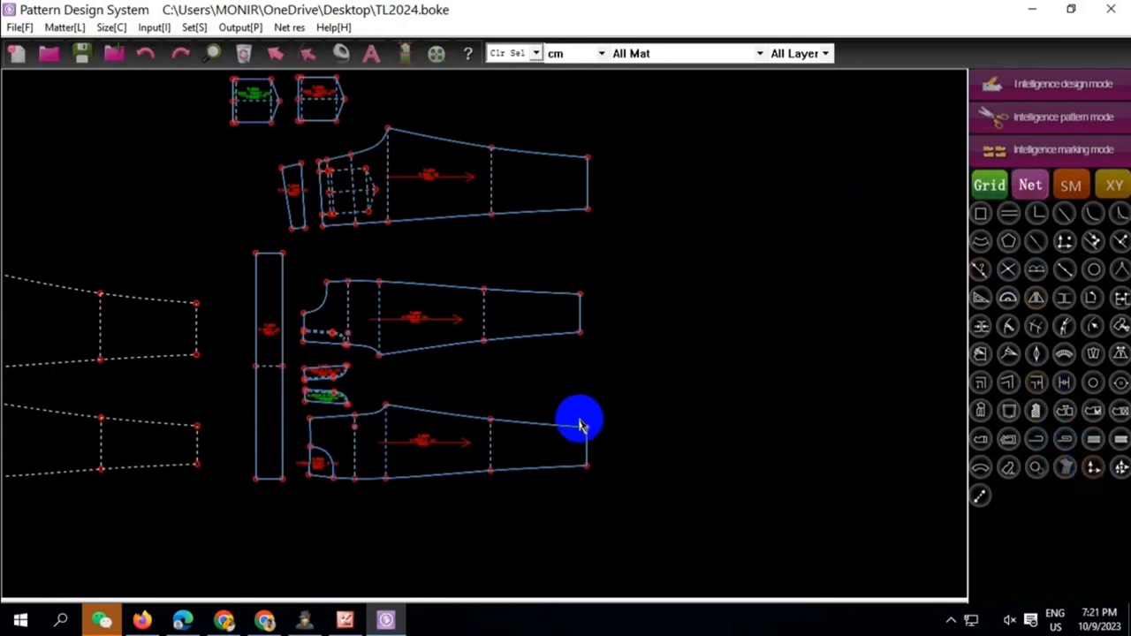
Grade the lower piece's two right-end corner points 2 cm horizontally
drag(580, 425, 606, 480)
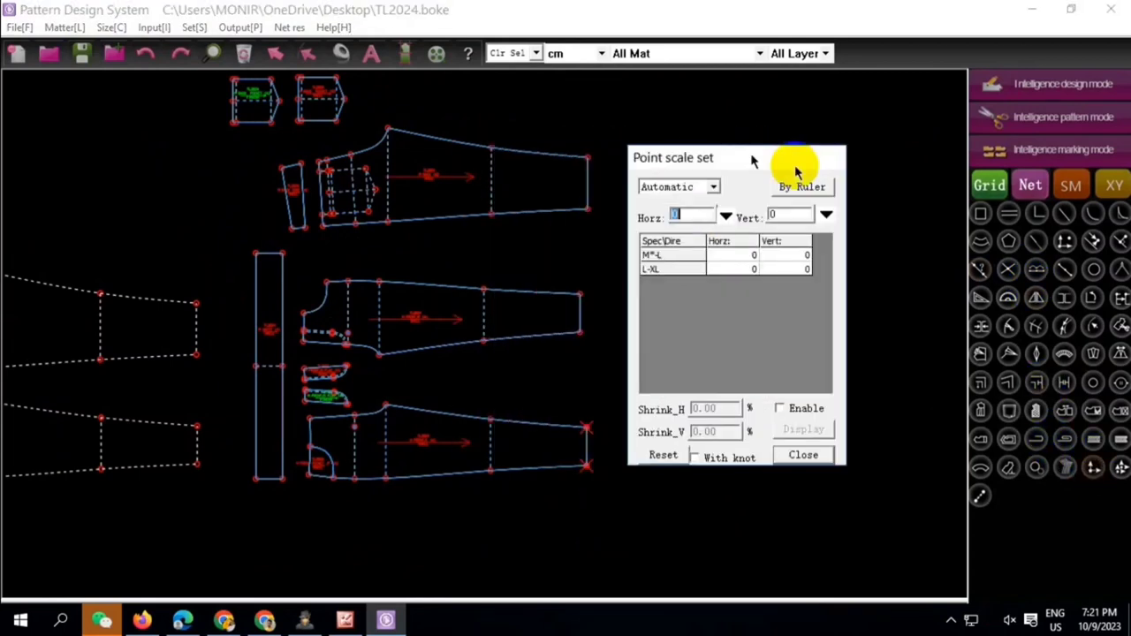
drag(751, 160, 829, 173)
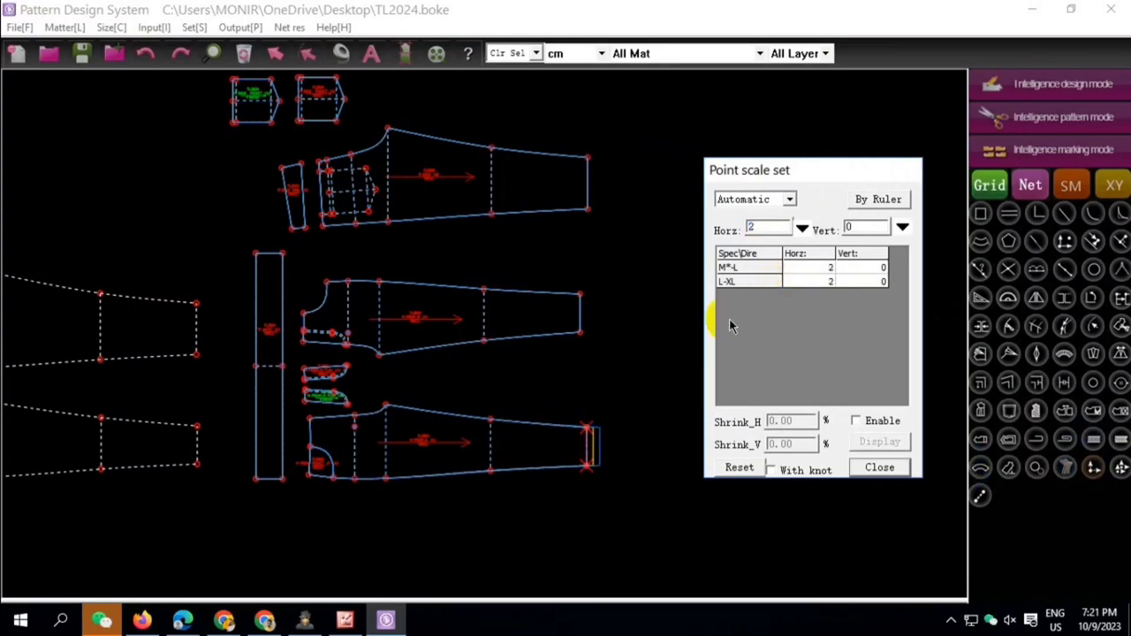
right_click(500, 383)
right_click(504, 380)
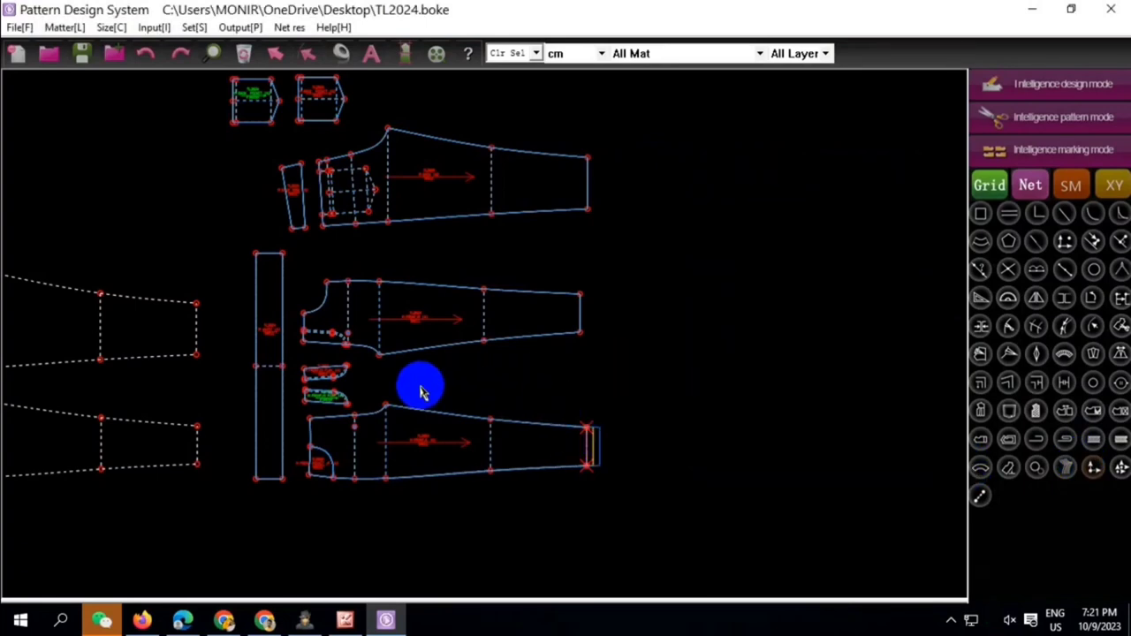
right_click(619, 430)
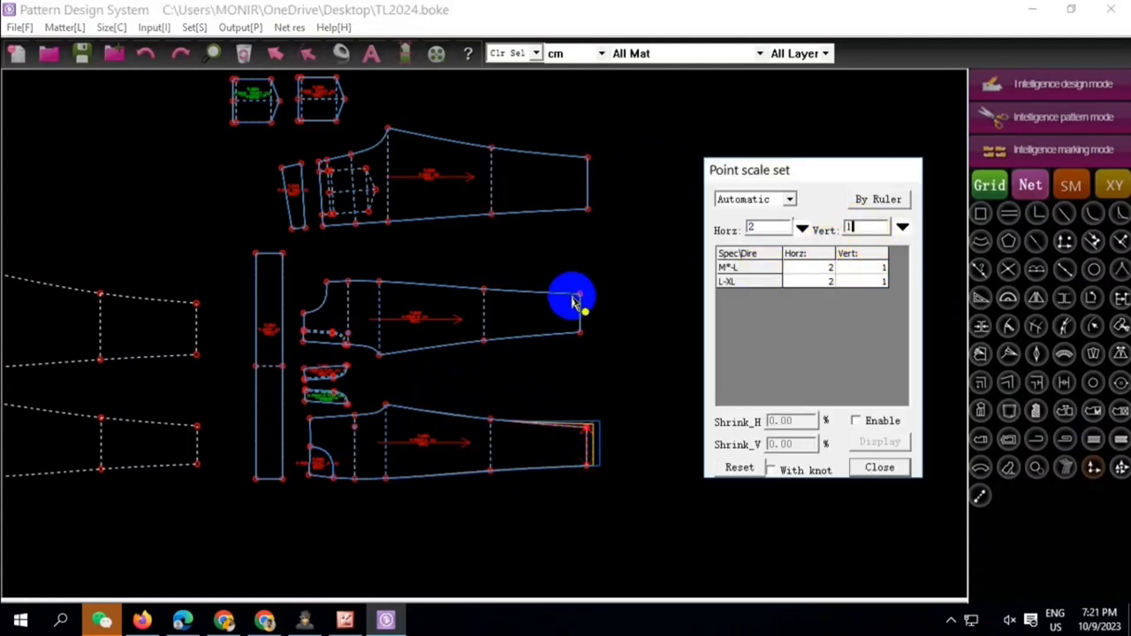
Give the next point on the lower piece a vertical grade of 1
click(491, 420)
right_click(504, 429)
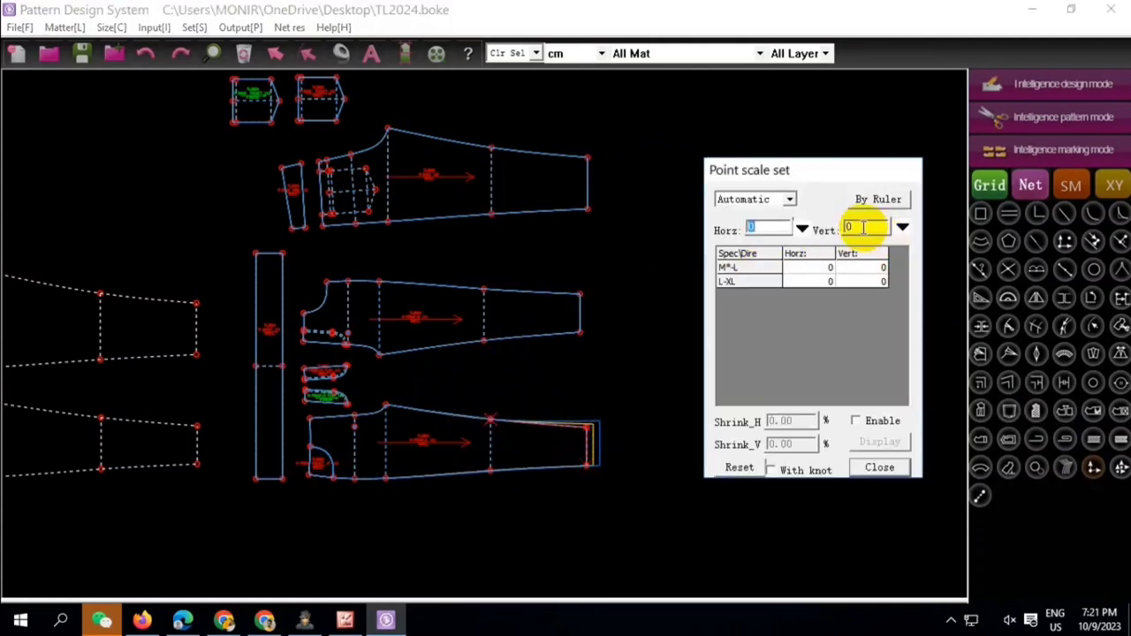
text(1)
click(407, 404)
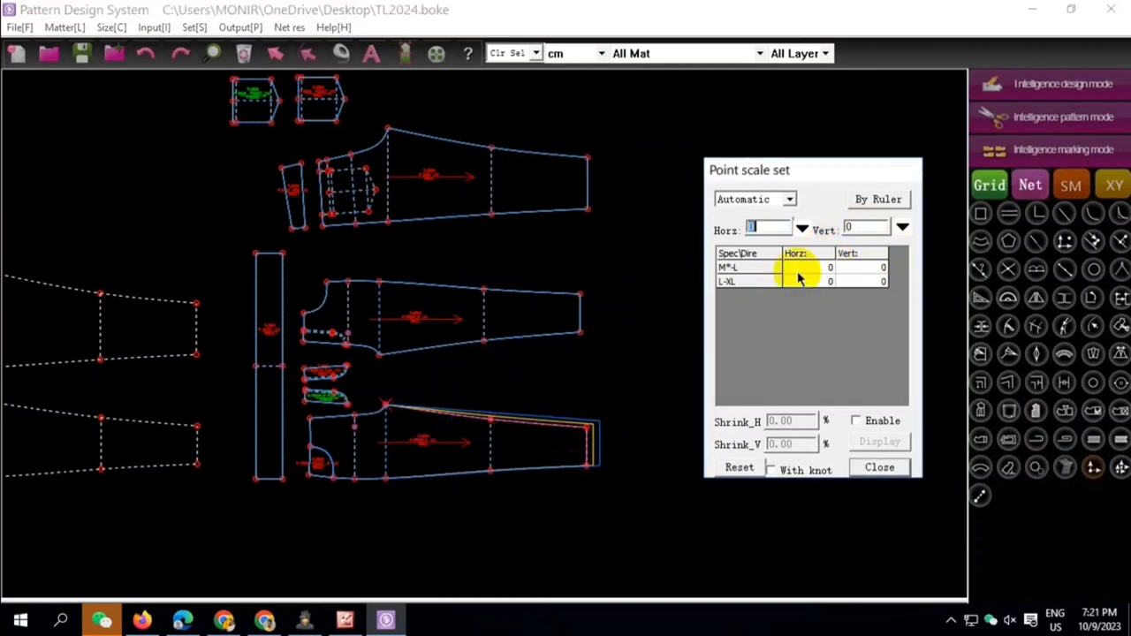
double_click(858, 227)
text(1)
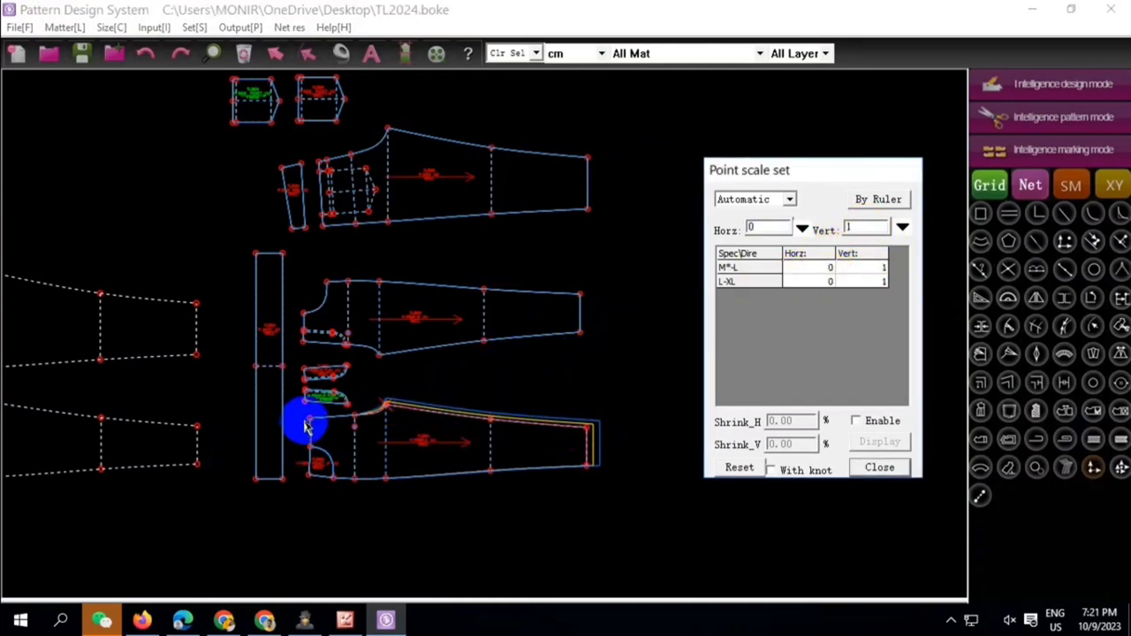
Grade the waist corner and pocket corner points by 1
click(307, 419)
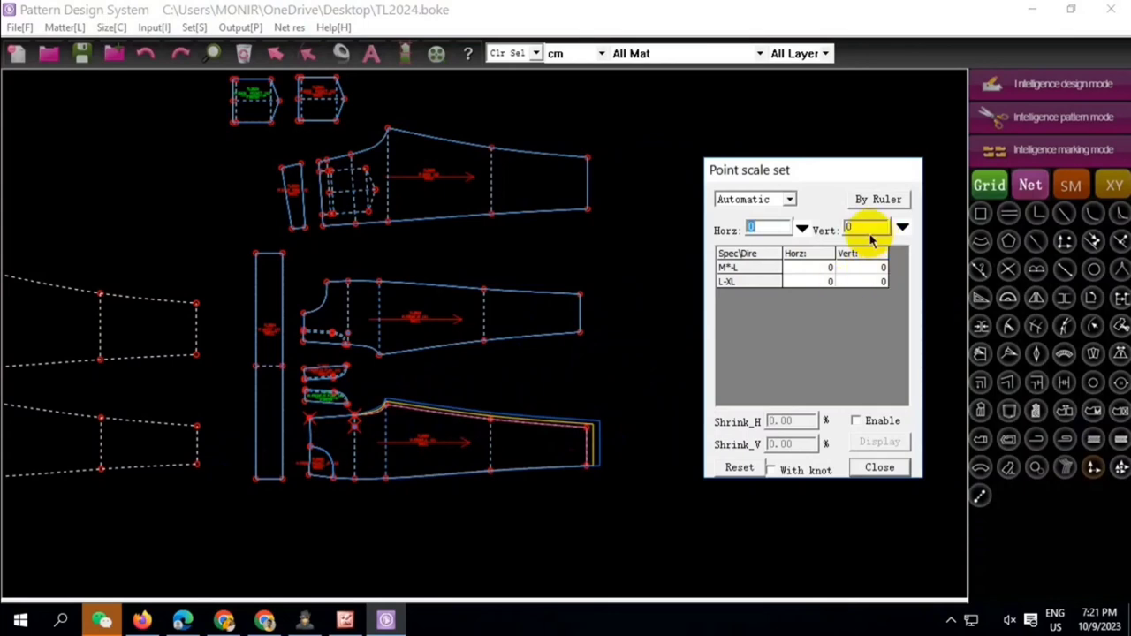
text(1)
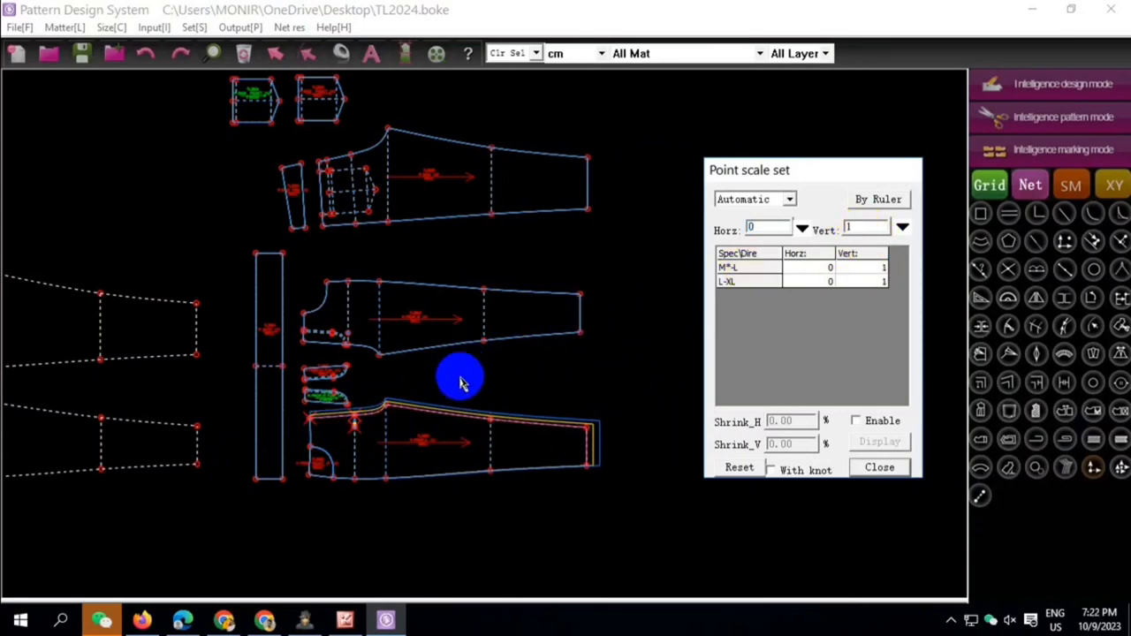
scroll(398, 486, up, 2)
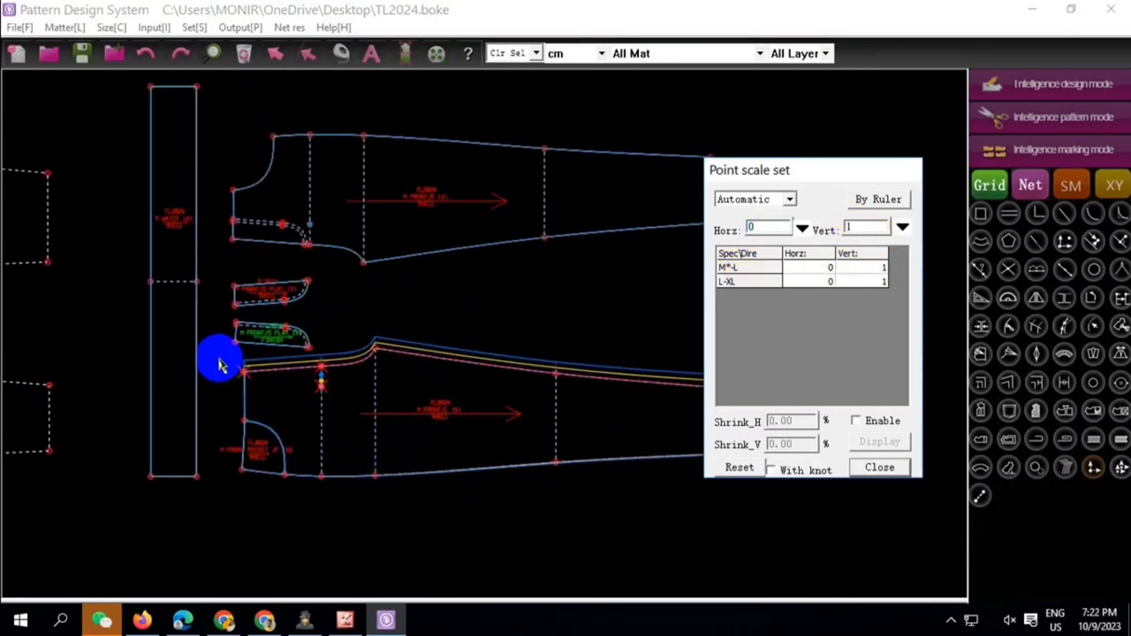
mouse_move(221, 365)
mouse_down()
mouse_move(287, 477)
mouse_move(316, 493)
mouse_up()
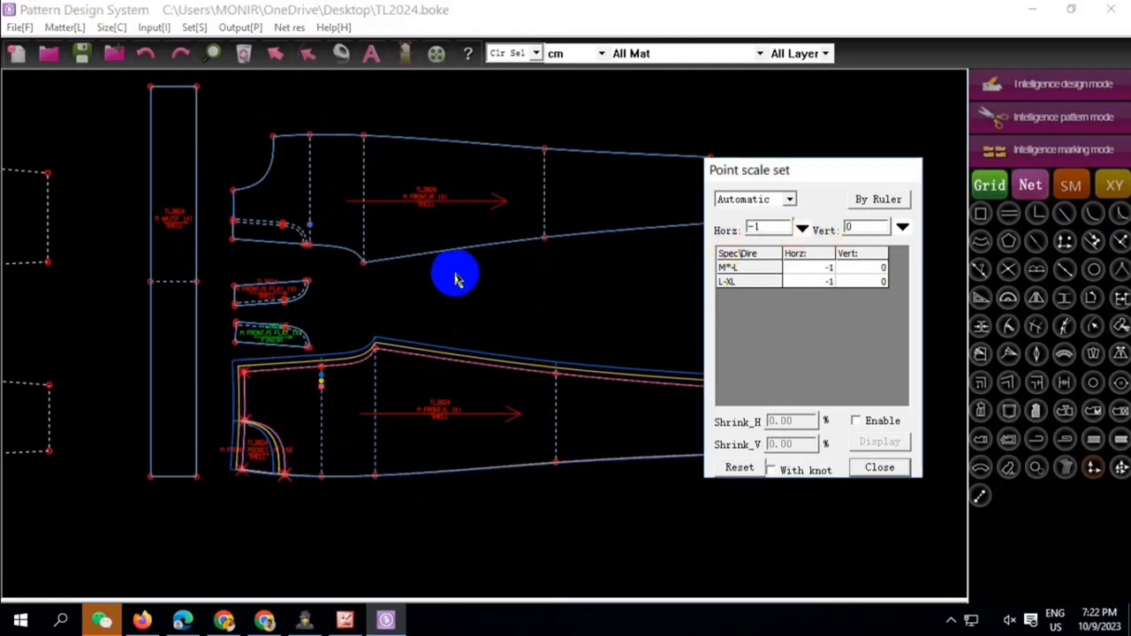
scroll(442, 282, down, 2)
Select the next lower-piece point and the points along its left edge for grading
click(510, 368)
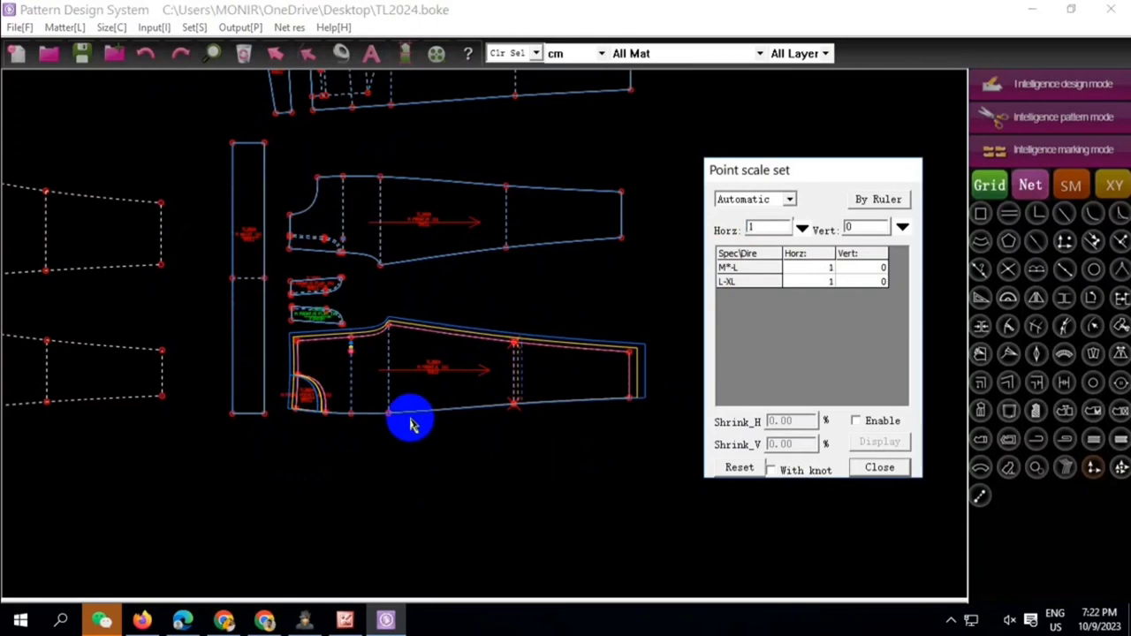
scroll(346, 335, up, 1)
scroll(330, 323, up, 1)
drag(323, 320, 356, 519)
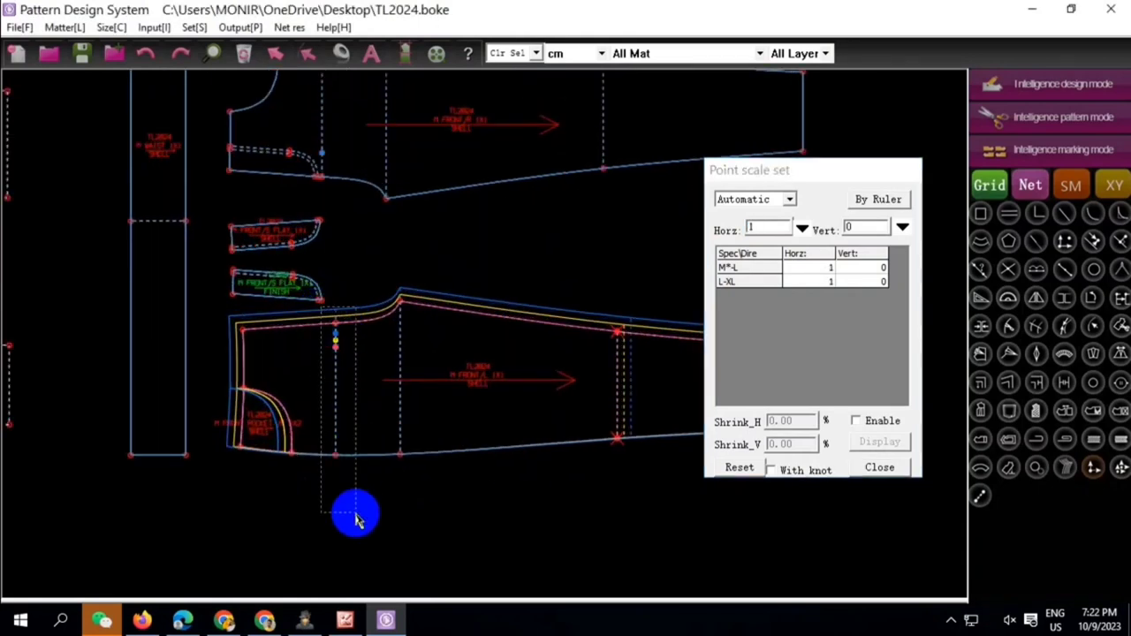
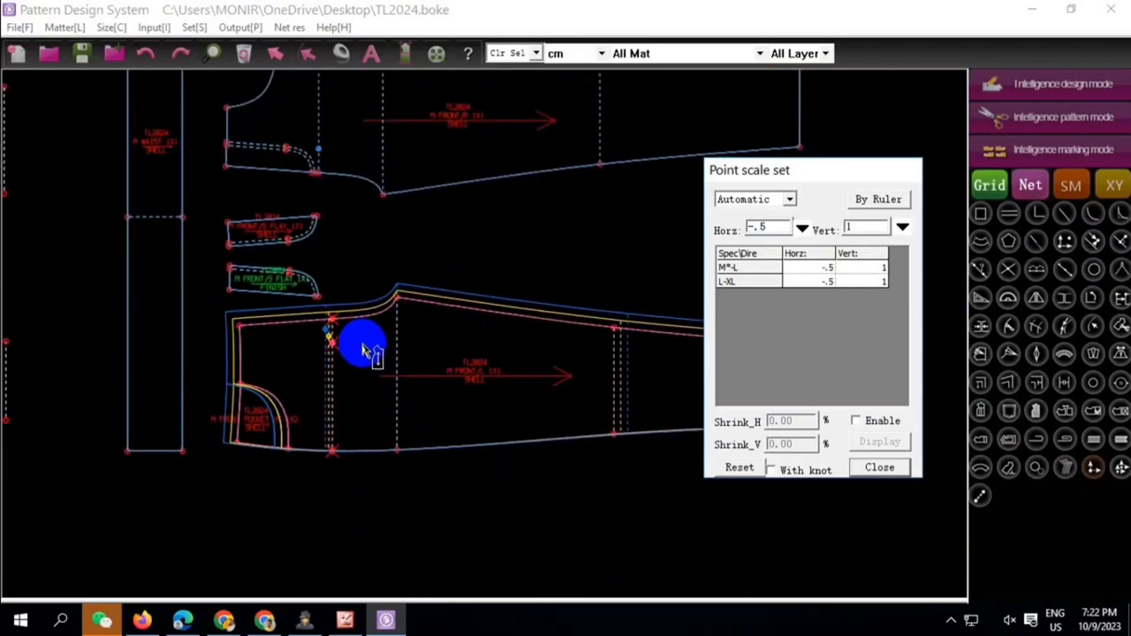
Grade the corner points of both flay pieces by -1 horizontally
scroll(375, 327, down, 1)
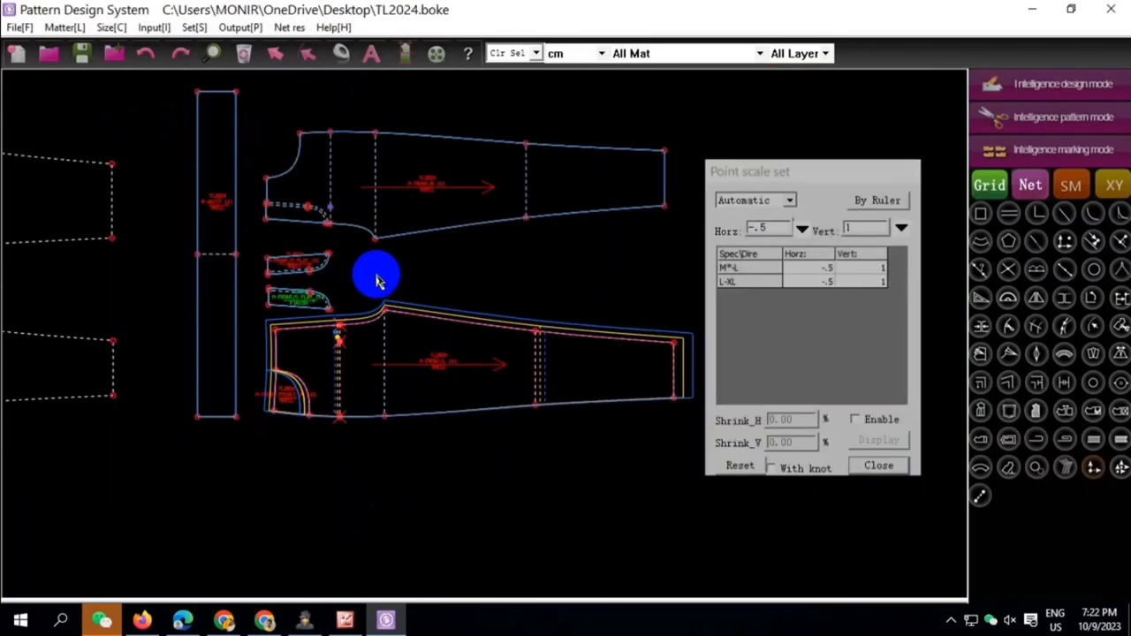
scroll(273, 256, up, 1)
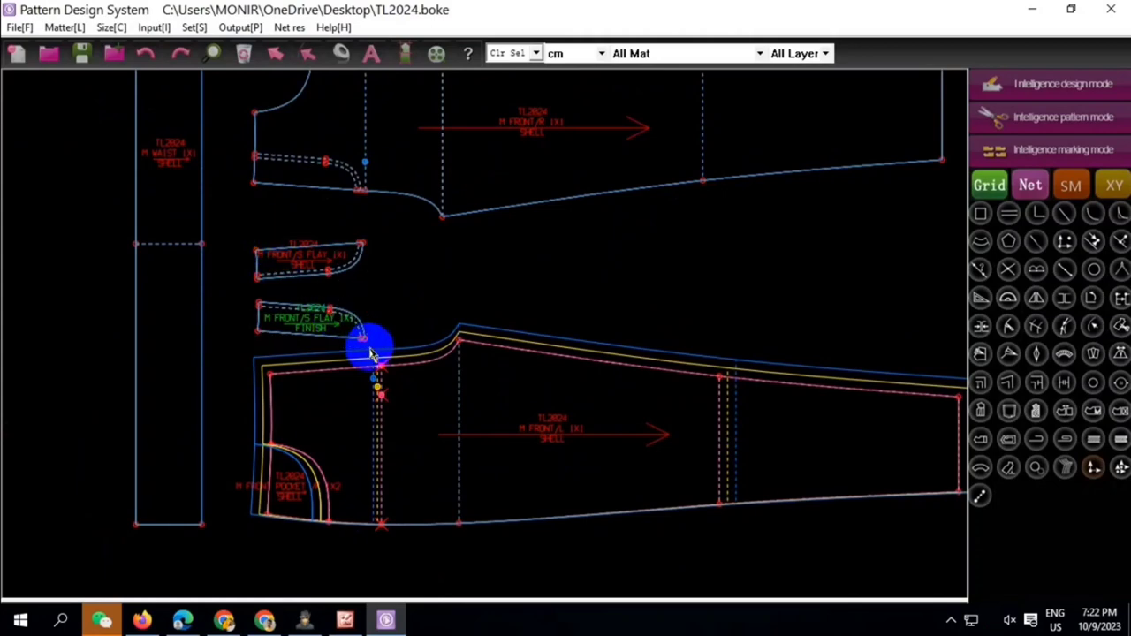
drag(371, 352, 249, 235)
text(-1)
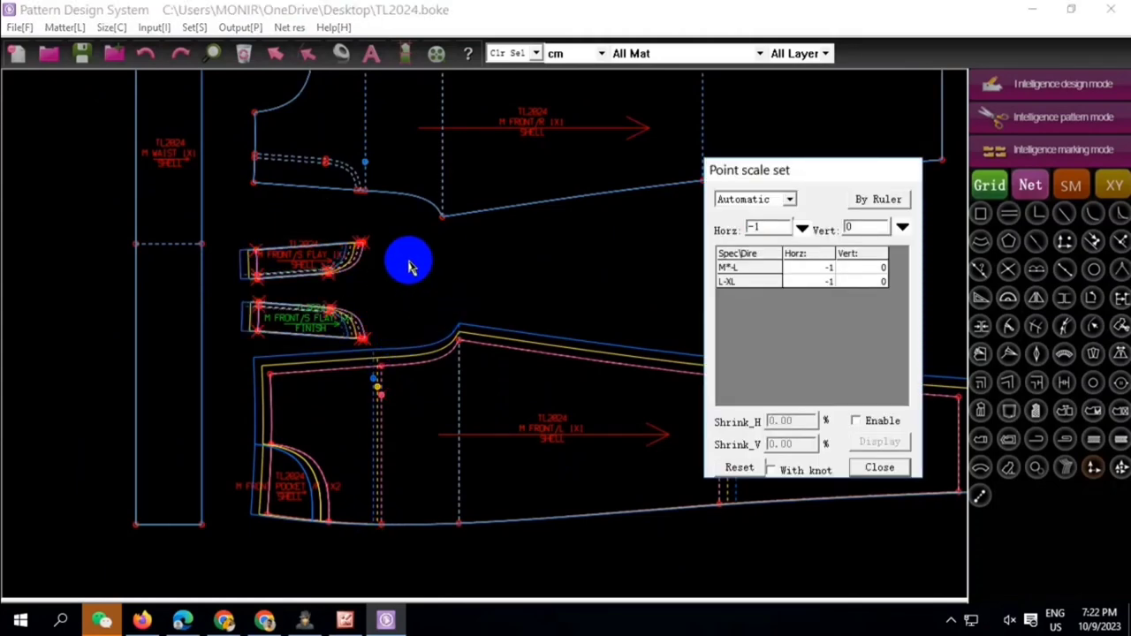
scroll(363, 300, down, 1)
scroll(430, 341, up, 1)
scroll(442, 351, down, 1)
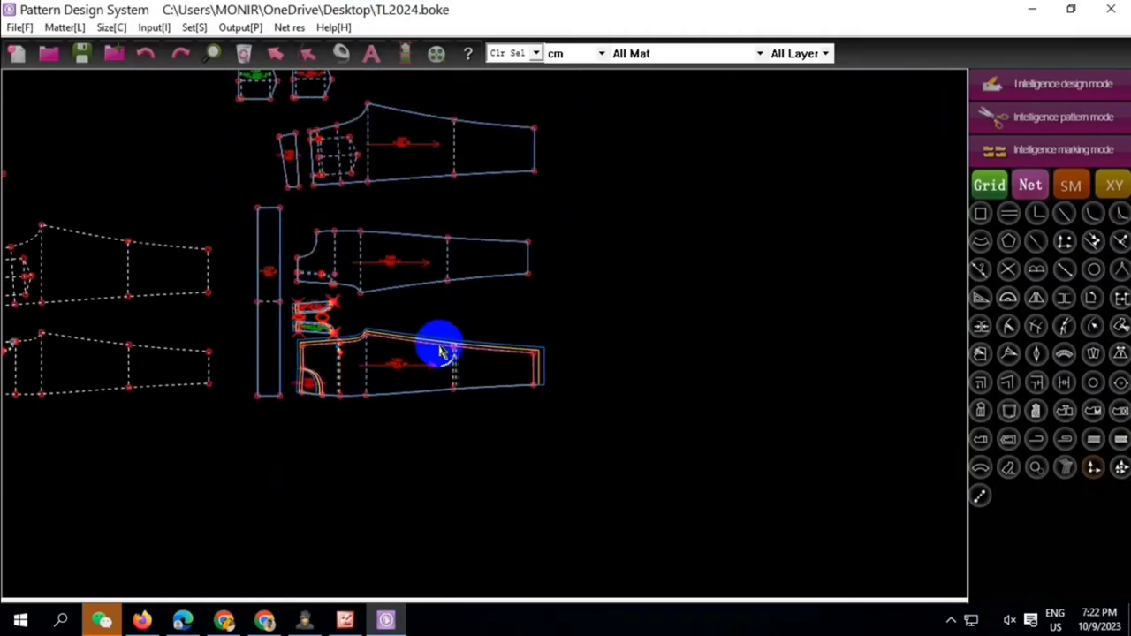
scroll(451, 265, up, 1)
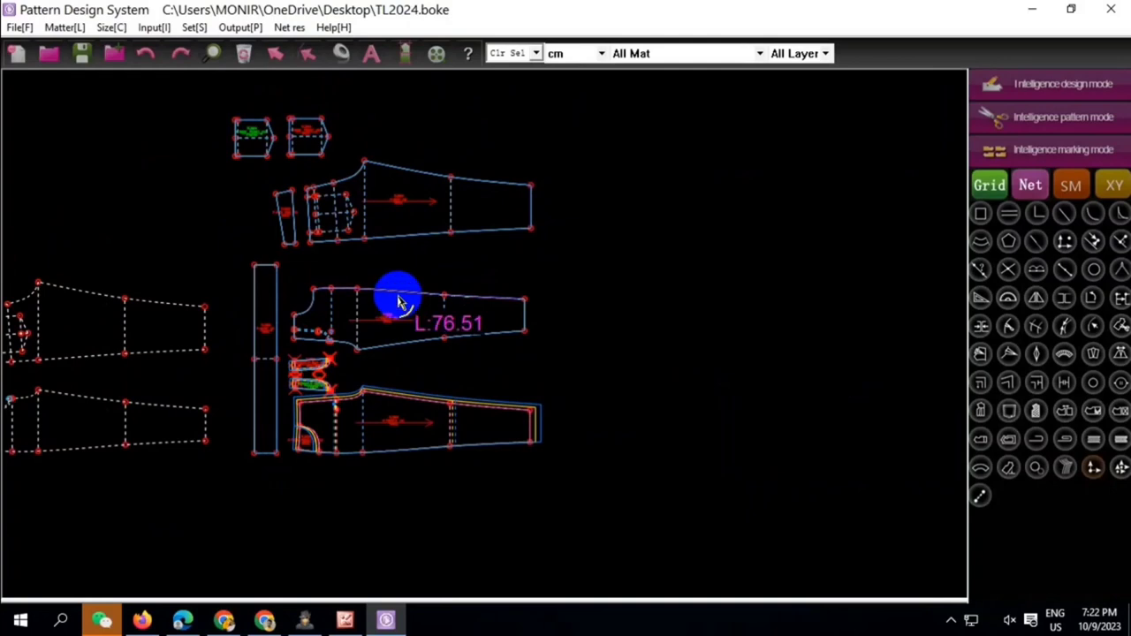
scroll(282, 283, up, 1)
Grade the waistband strip's top corners to vertical 2 and bottom corners to -2
click(243, 262)
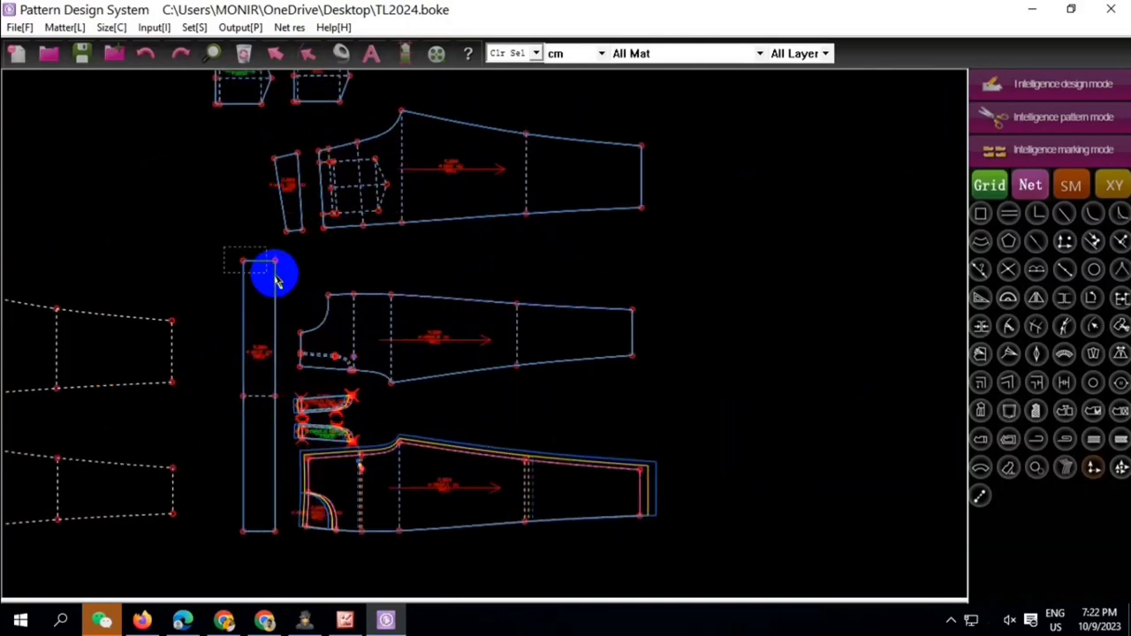
click(273, 261)
right_click(477, 281)
click(862, 231)
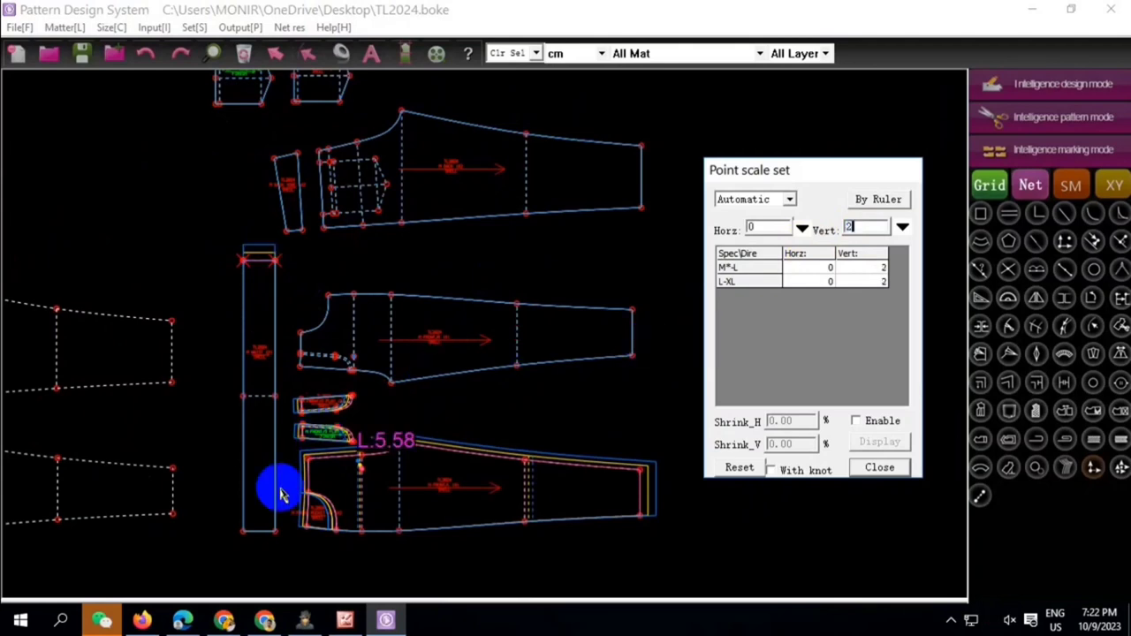
drag(227, 517, 277, 555)
right_click(277, 556)
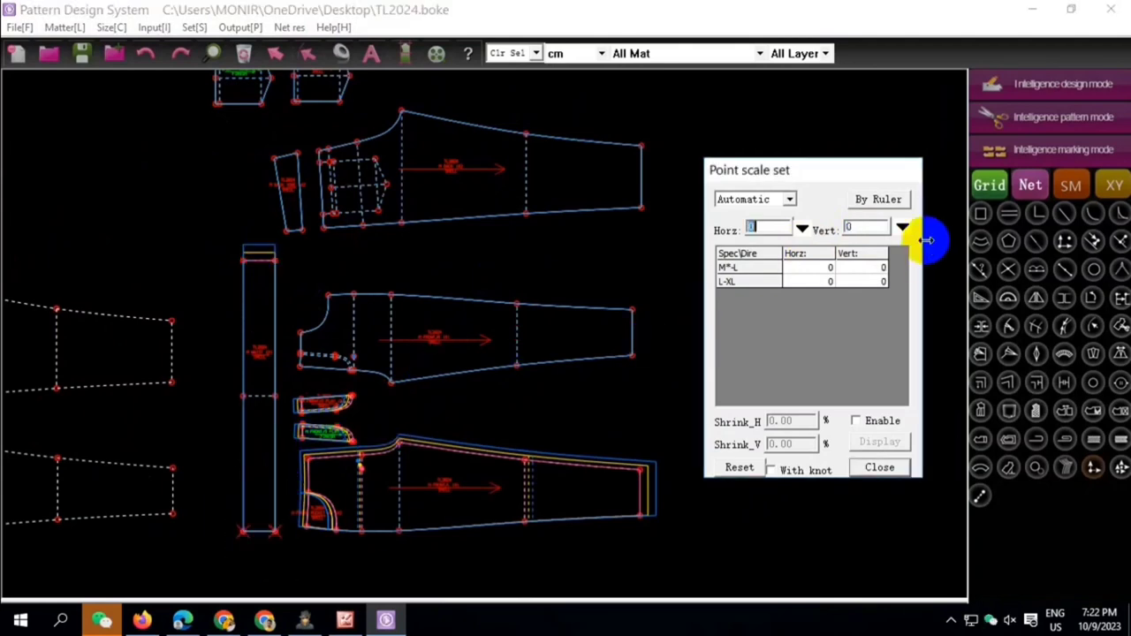
click(871, 228)
text(-2)
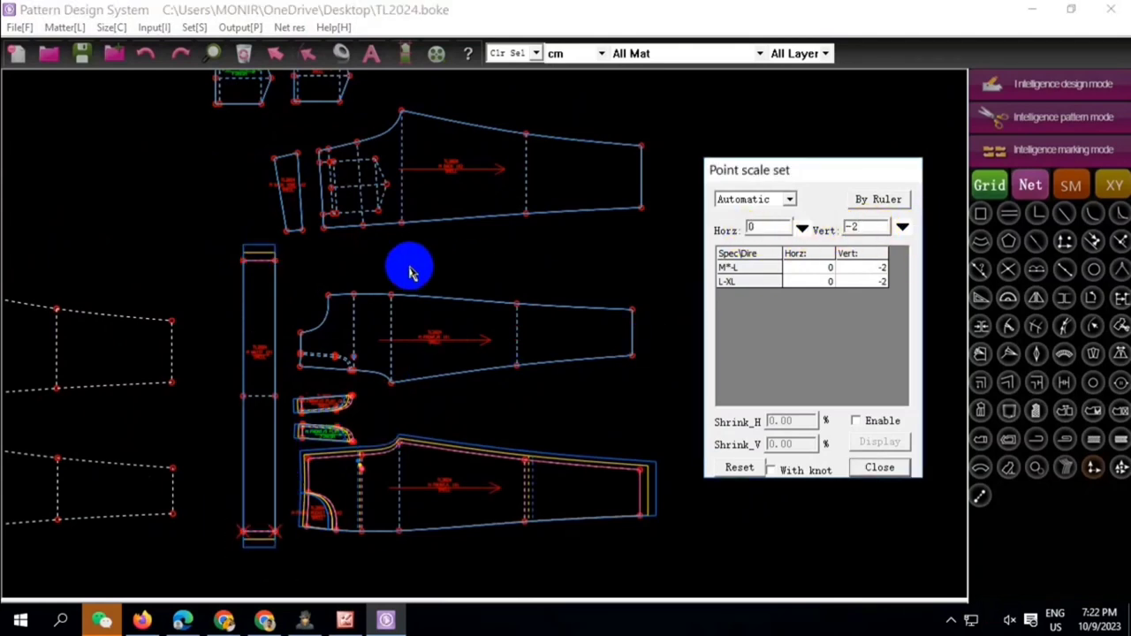
scroll(368, 253, up, 1)
scroll(343, 152, up, 1)
Select both back pockets' top corners and enter a vertical grade of 1.5
click(358, 172)
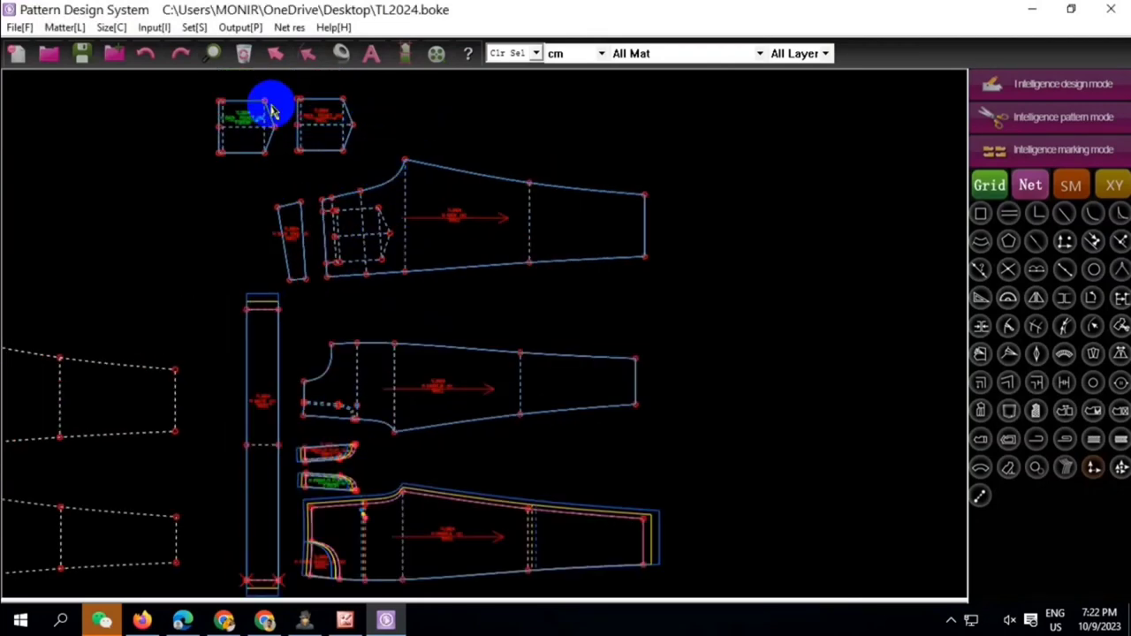
scroll(230, 97, up, 1)
drag(195, 87, 437, 117)
right_click(698, 198)
click(846, 228)
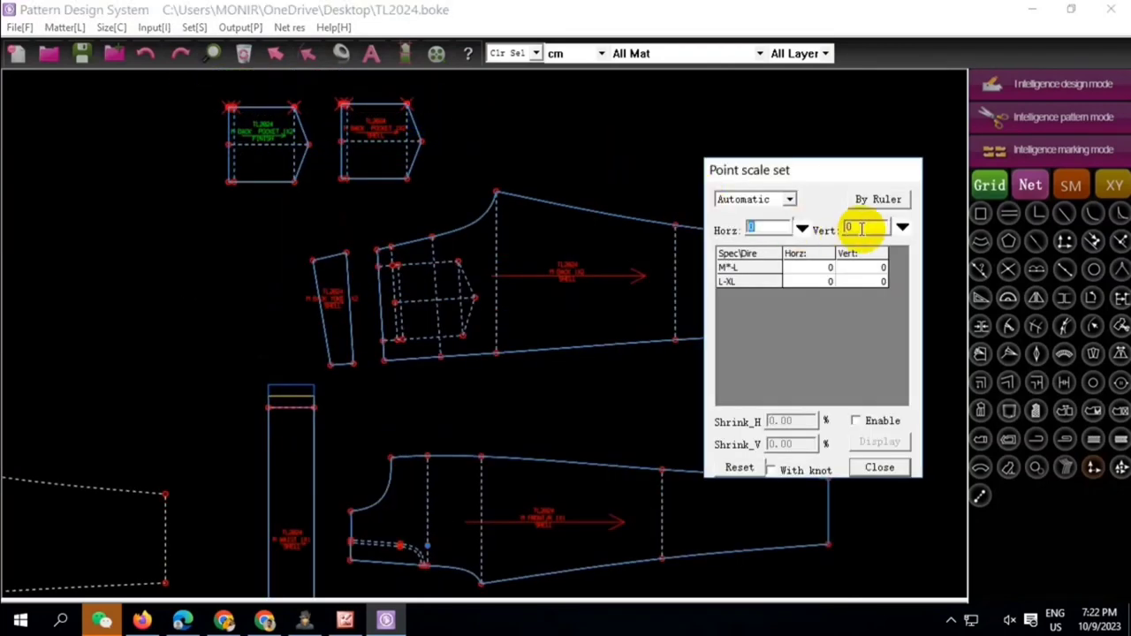
key(BackSpace)
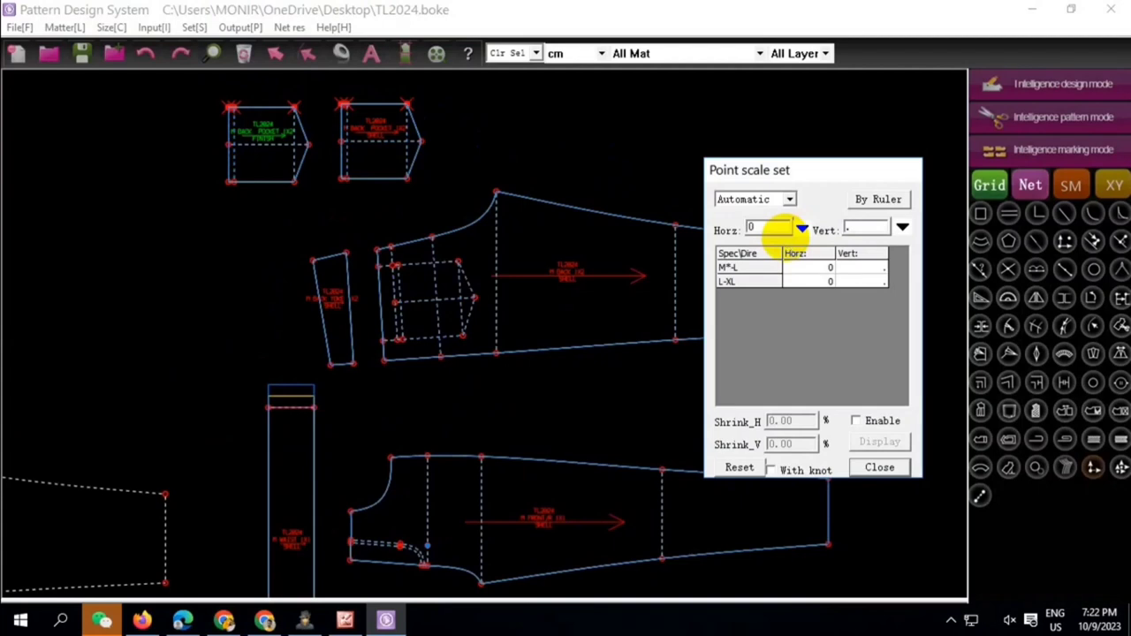
text(1.5)
key(Return)
Grade the back pocket corners at vertical 0.5 and their pointed tips at horizontal 1
drag(202, 159, 424, 209)
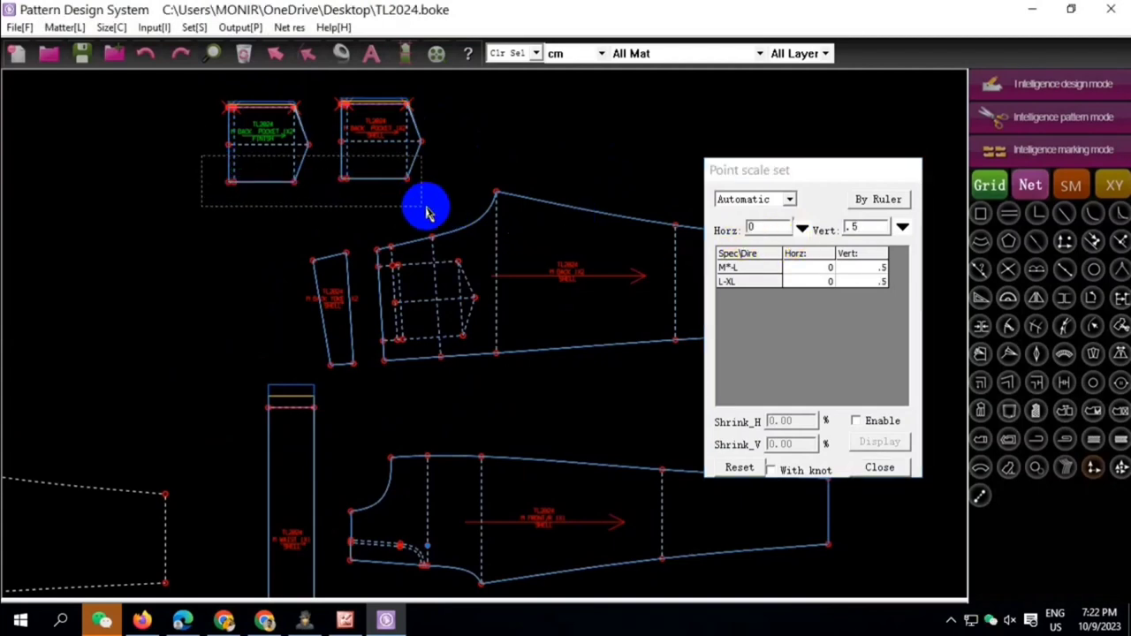
double_click(848, 228)
text(-.5)
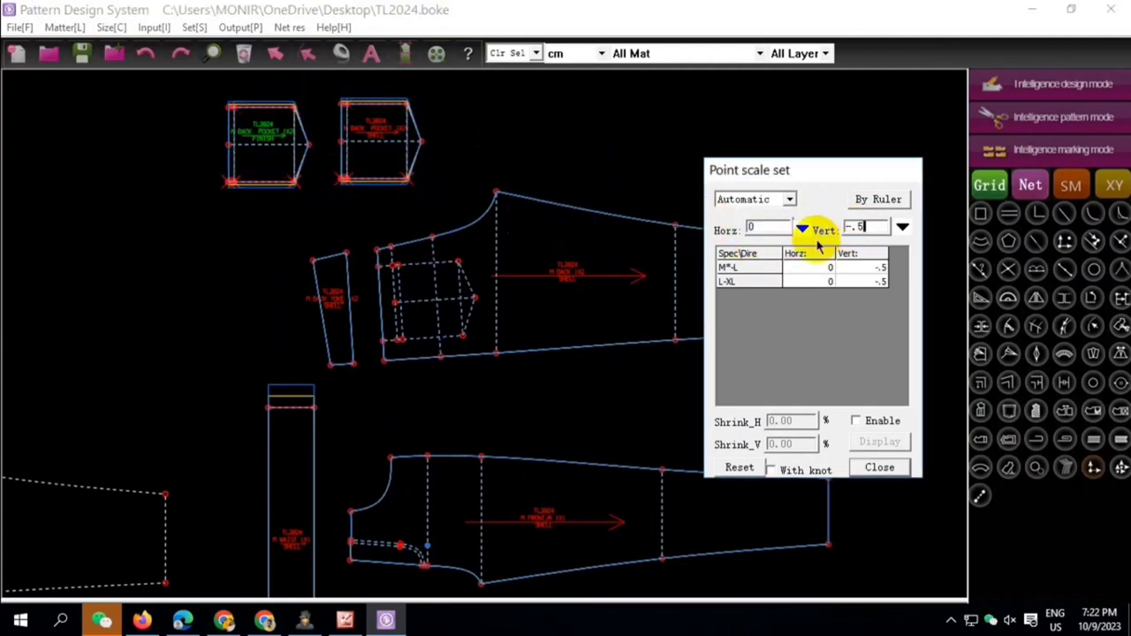
key(Return)
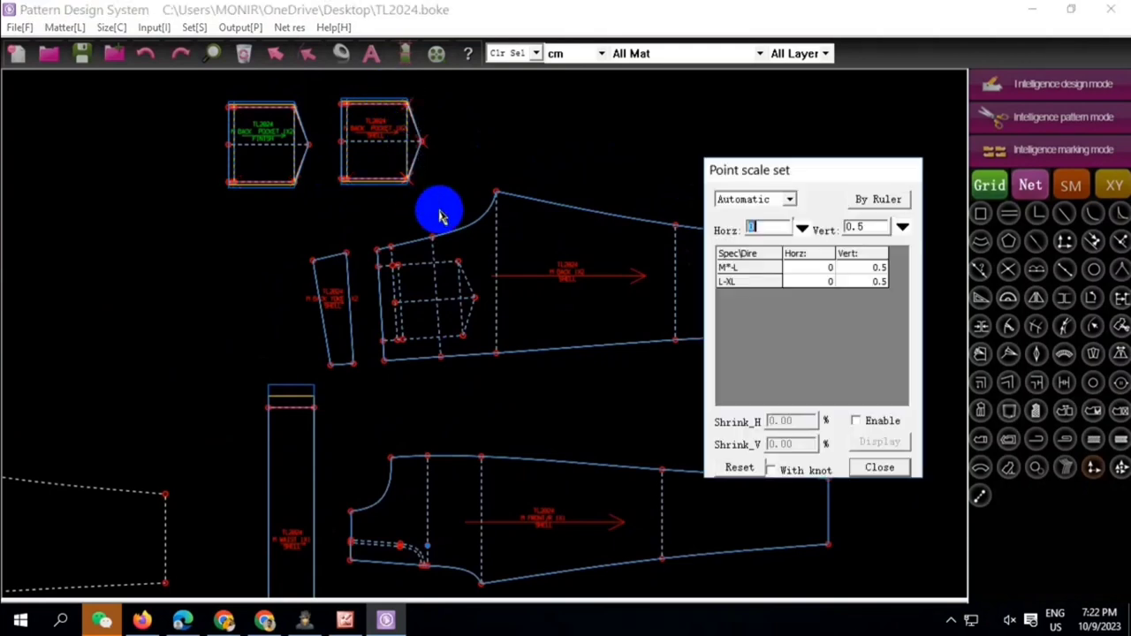
text(1)
drag(272, 94, 381, 219)
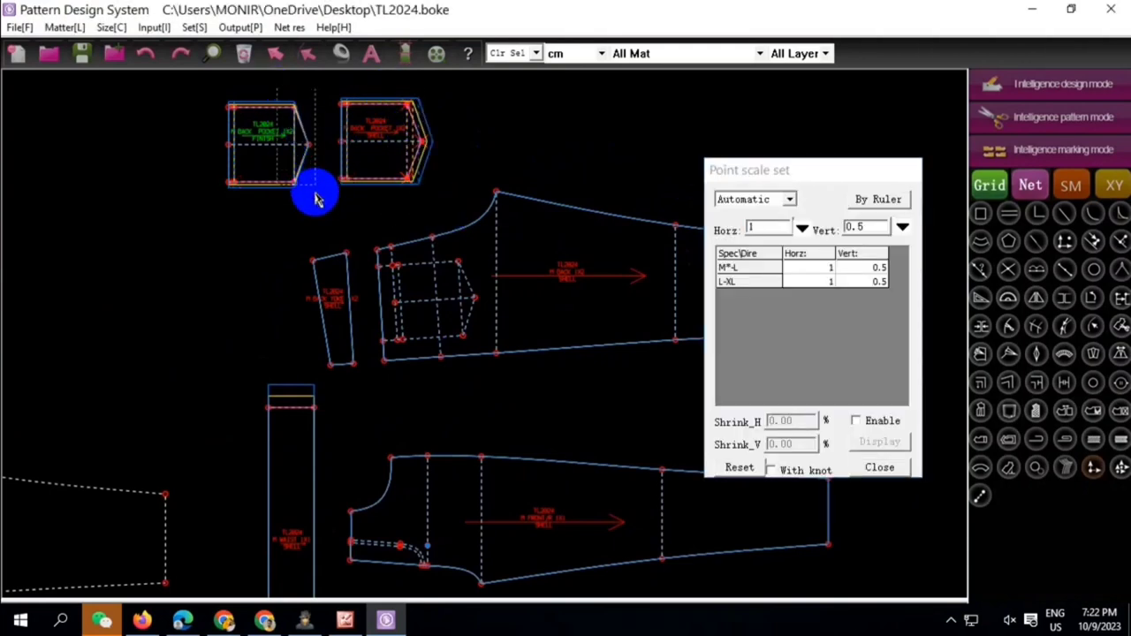
key(Escape)
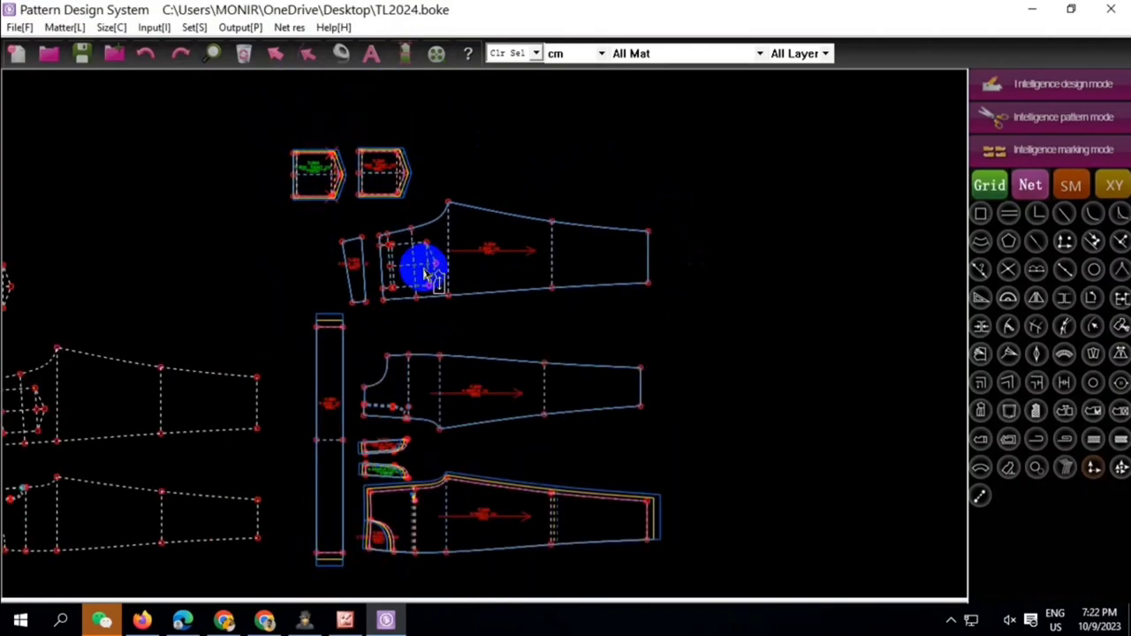
scroll(424, 262, up, 2)
scroll(406, 256, up, 2)
scroll(416, 257, down, 3)
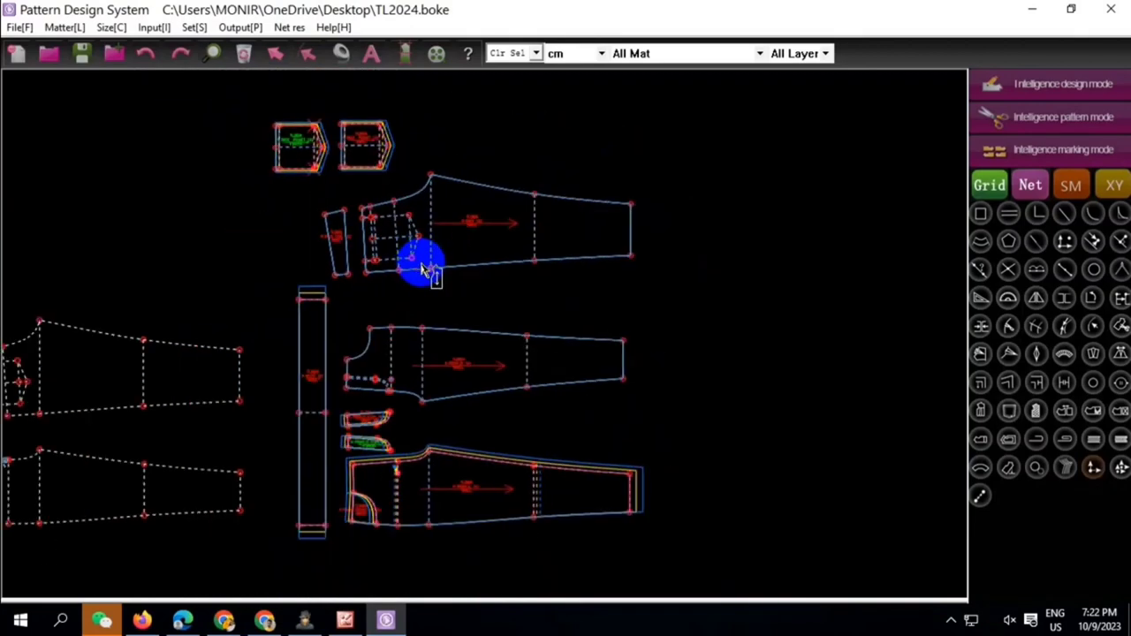
scroll(454, 239, up, 1)
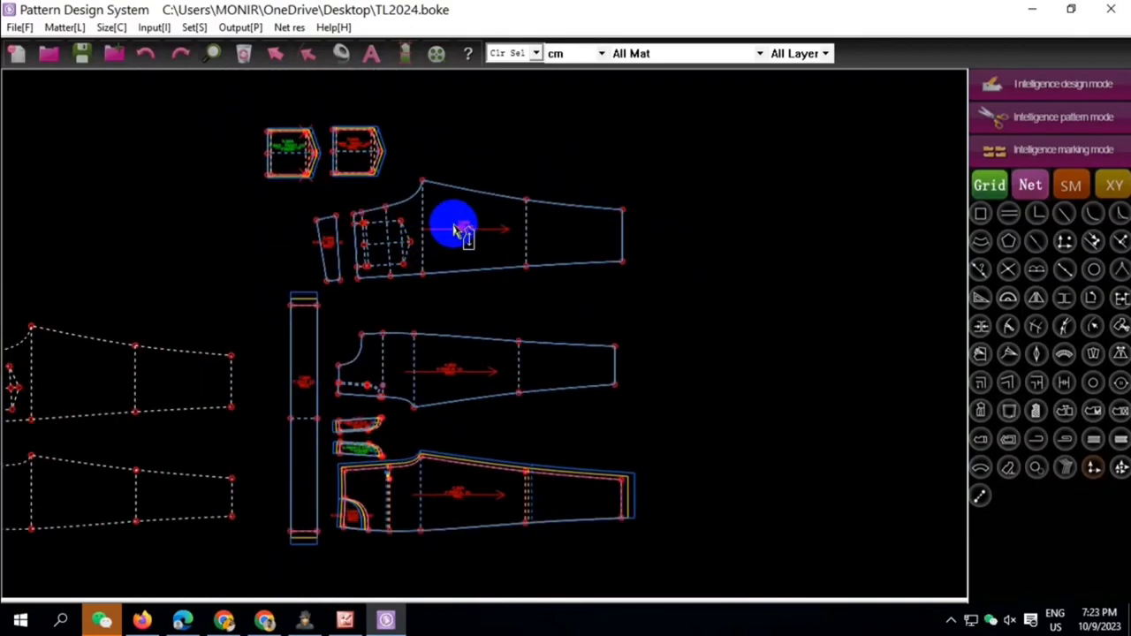
scroll(454, 232, up, 2)
click(1020, 88)
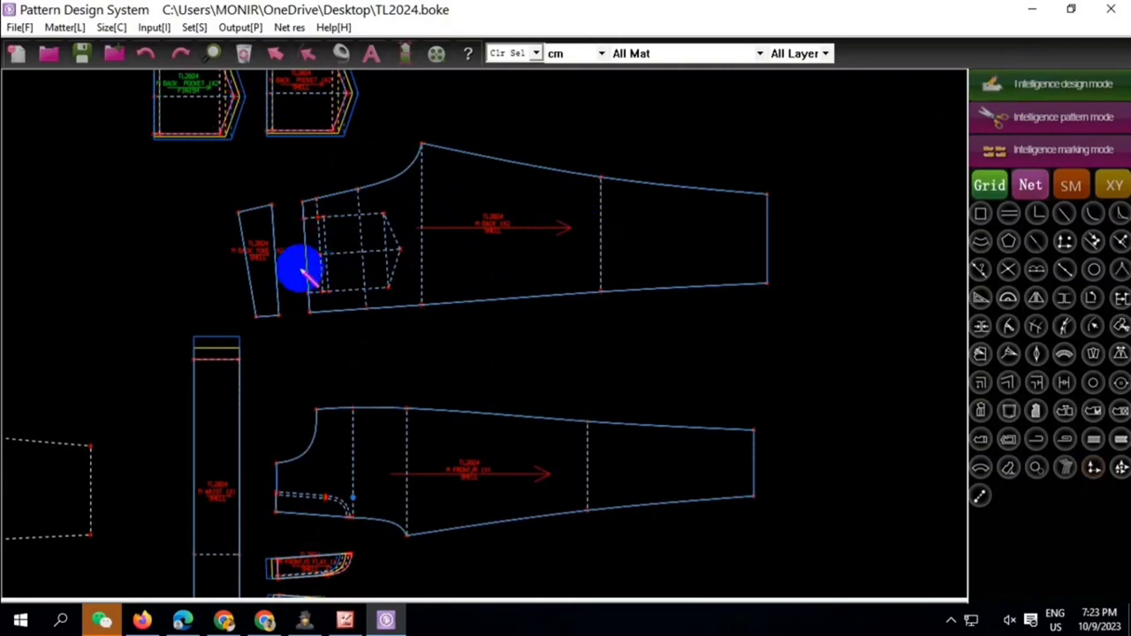
scroll(300, 263, up, 2)
scroll(358, 256, down, 5)
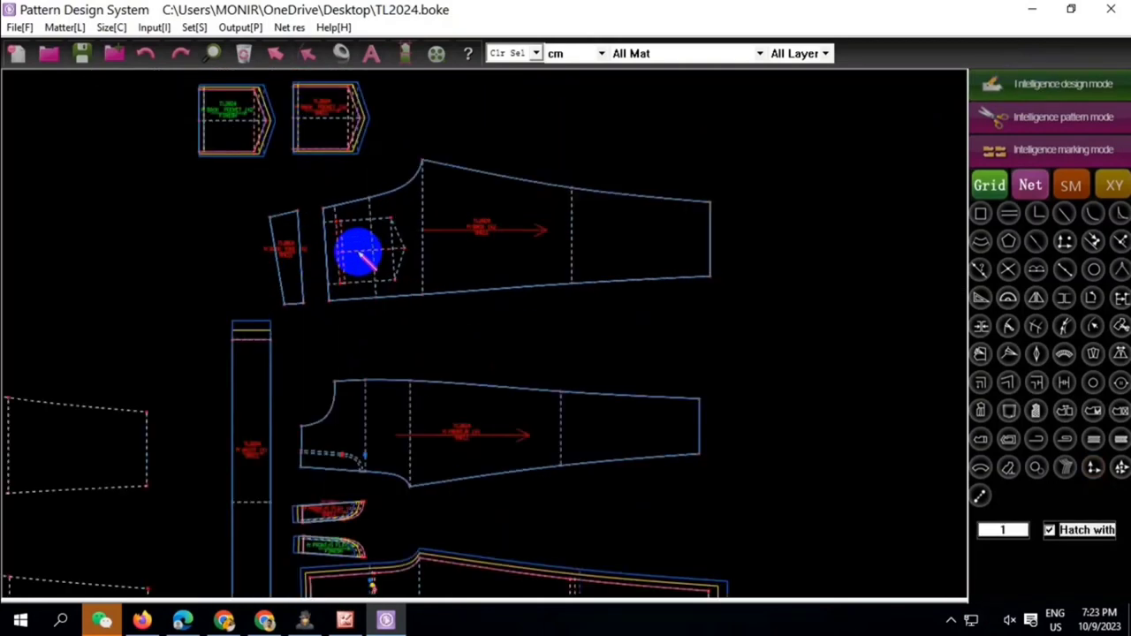
scroll(360, 257, up, 1)
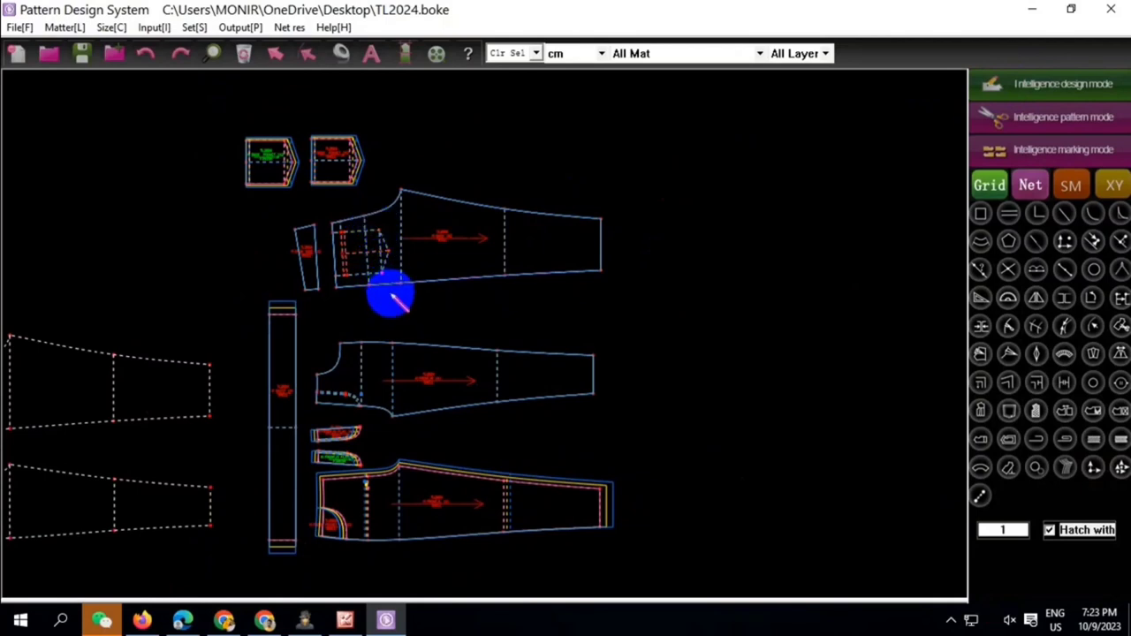
click(376, 227)
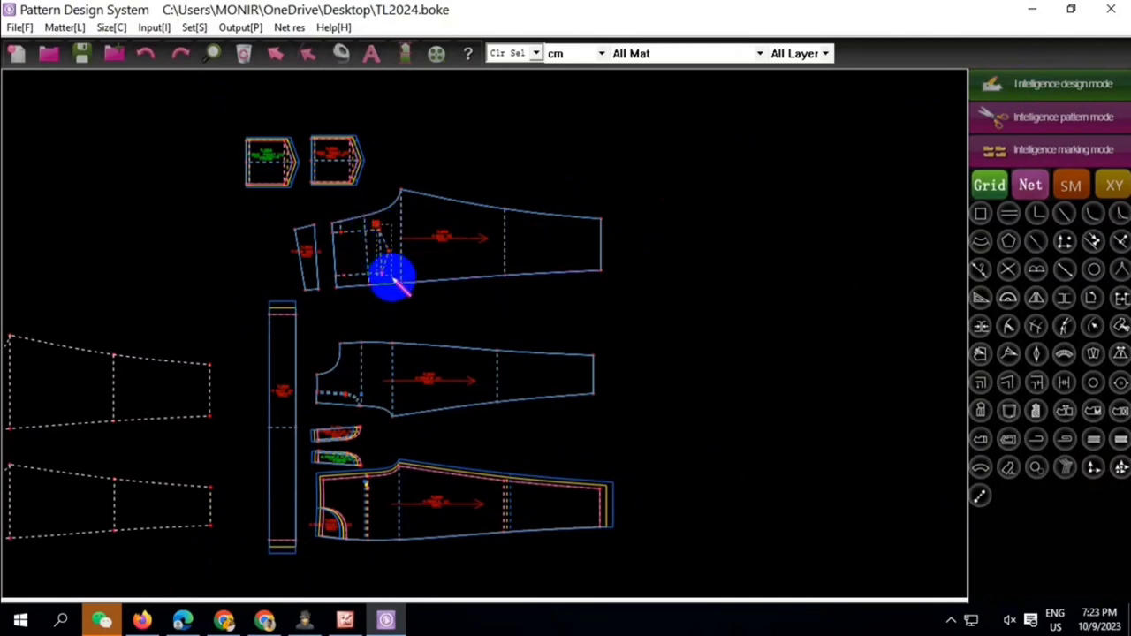
right_click(396, 281)
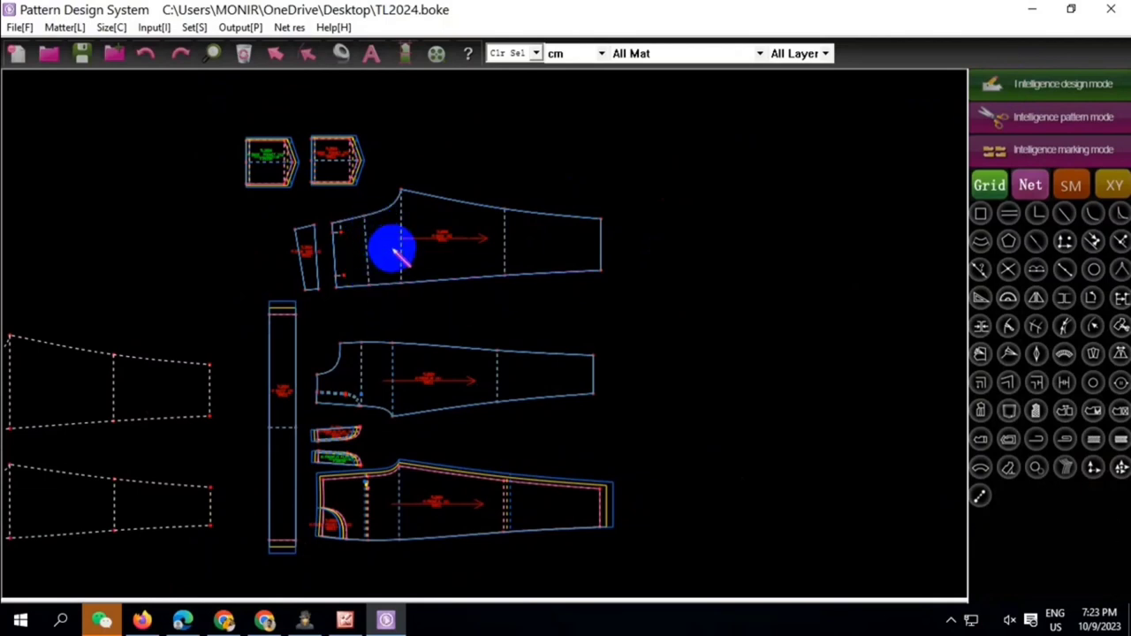
click(1101, 481)
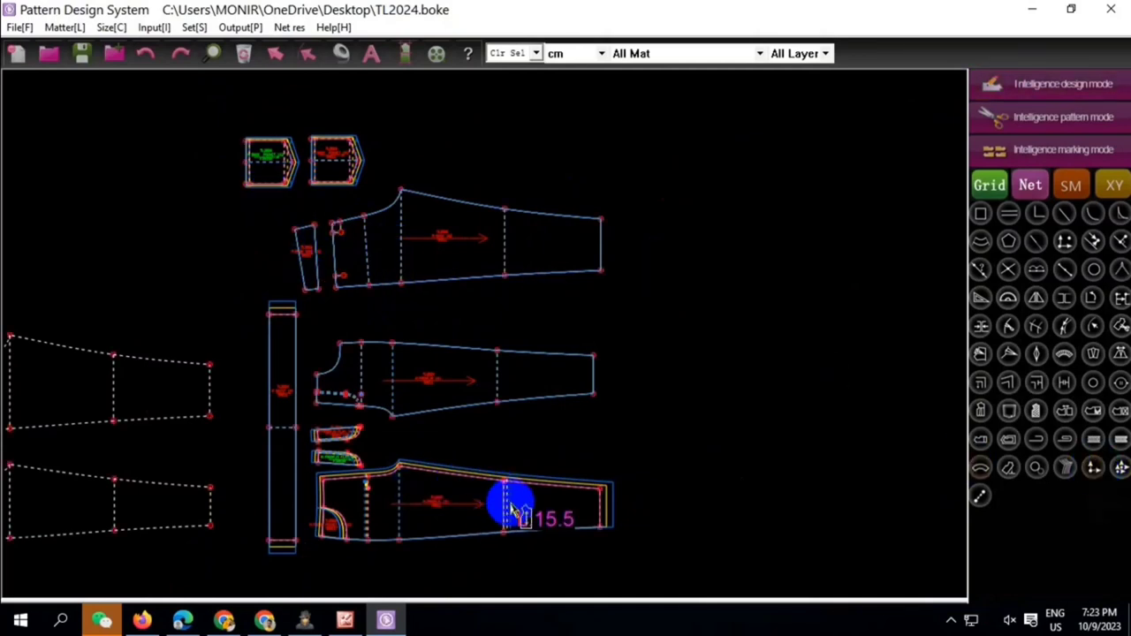
Copy the front panel's grade rules to the back panel's hem, side-seam, waist corners and small back piece
click(1120, 470)
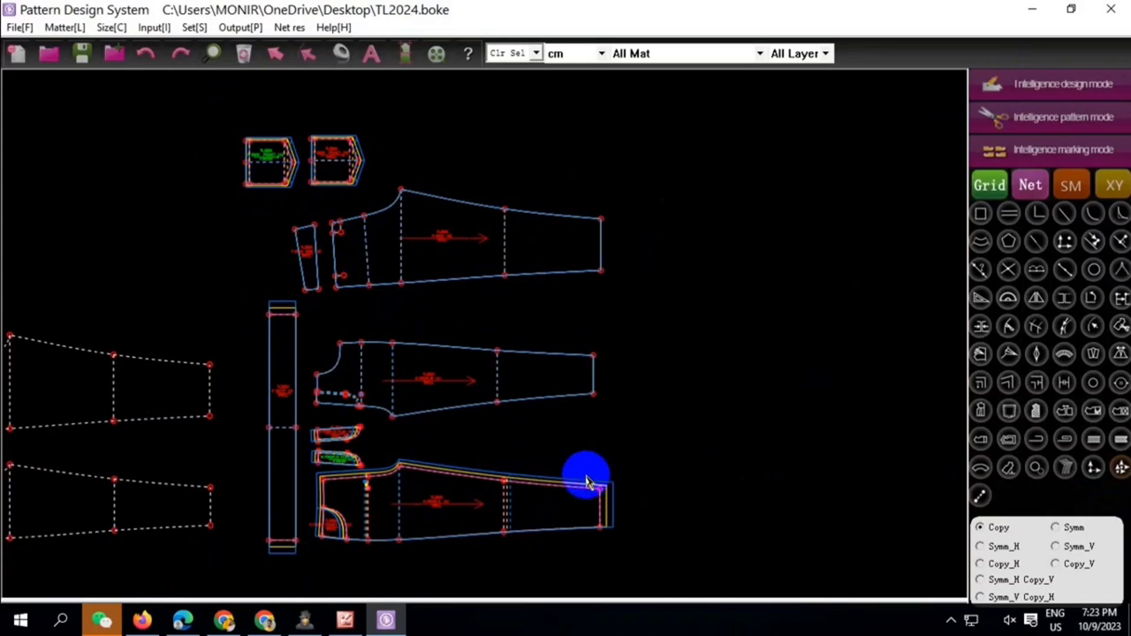
click(599, 508)
click(614, 284)
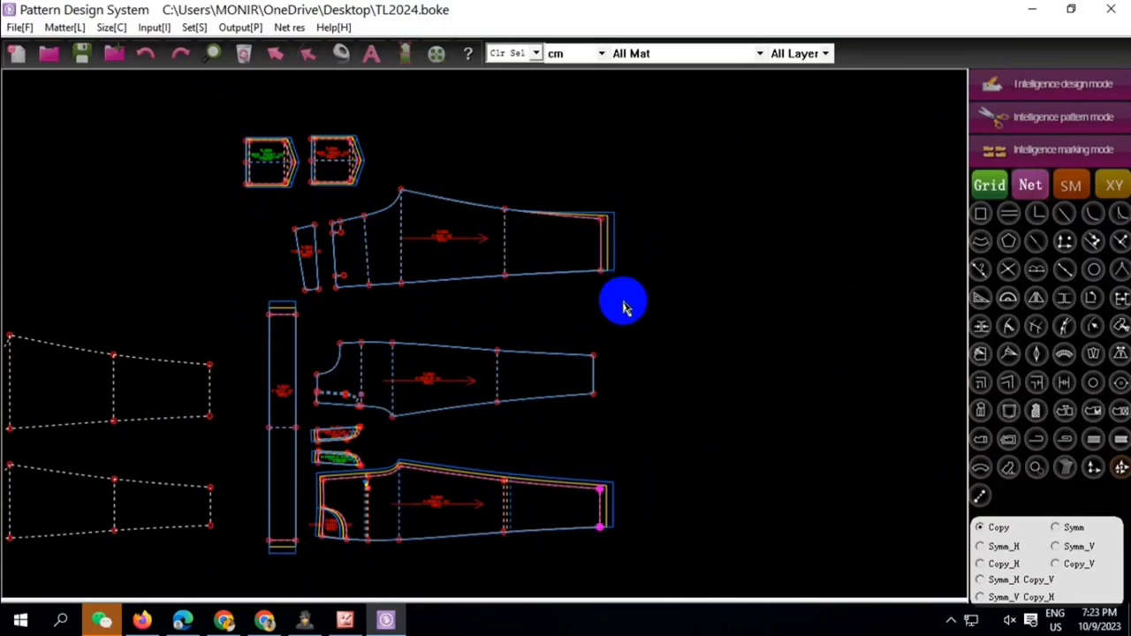
click(505, 212)
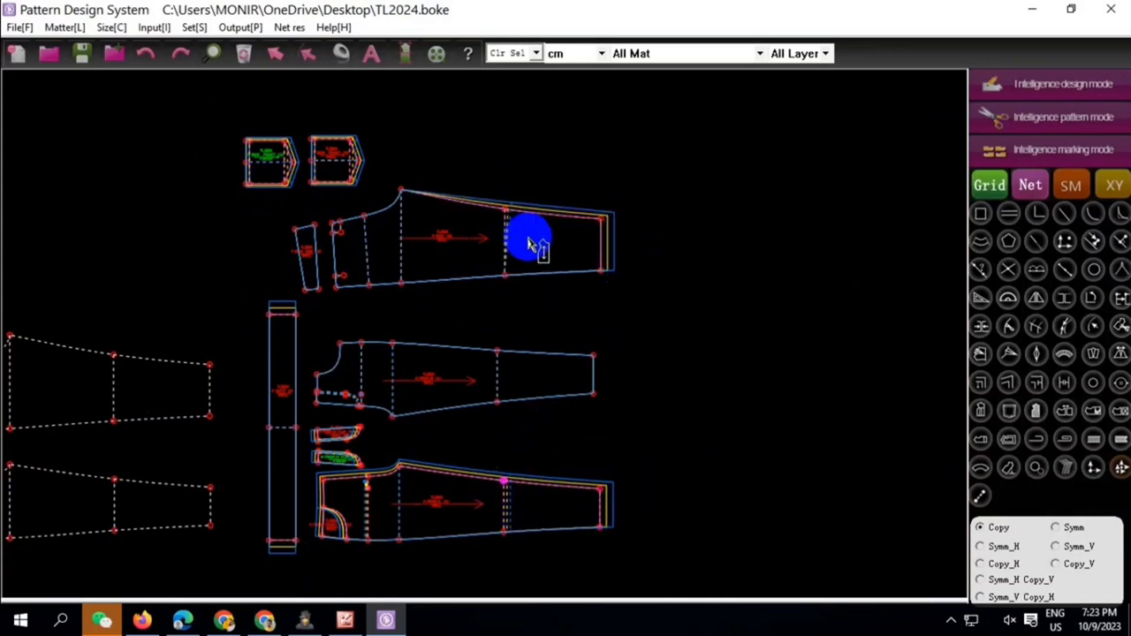
click(402, 188)
click(319, 481)
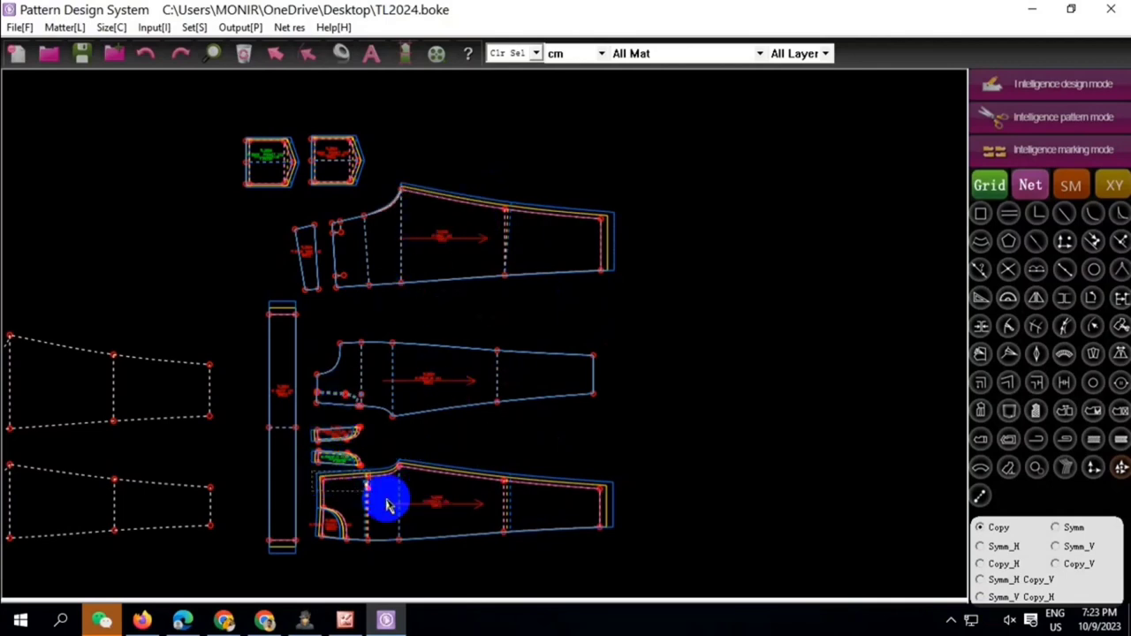
drag(279, 200, 386, 248)
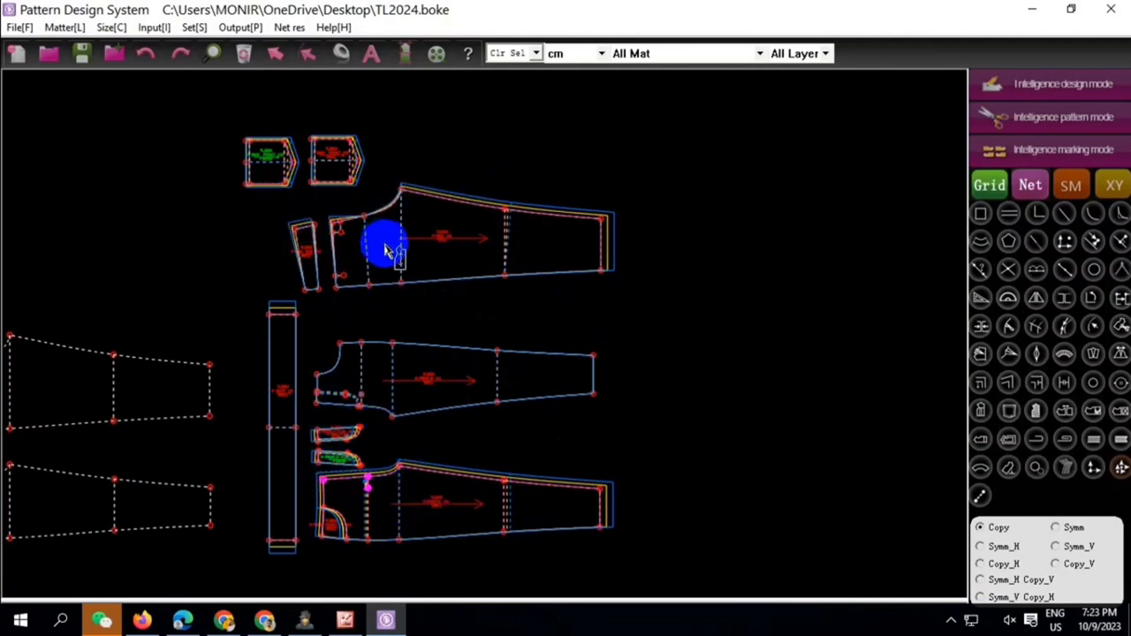
drag(270, 215, 316, 252)
click(354, 216)
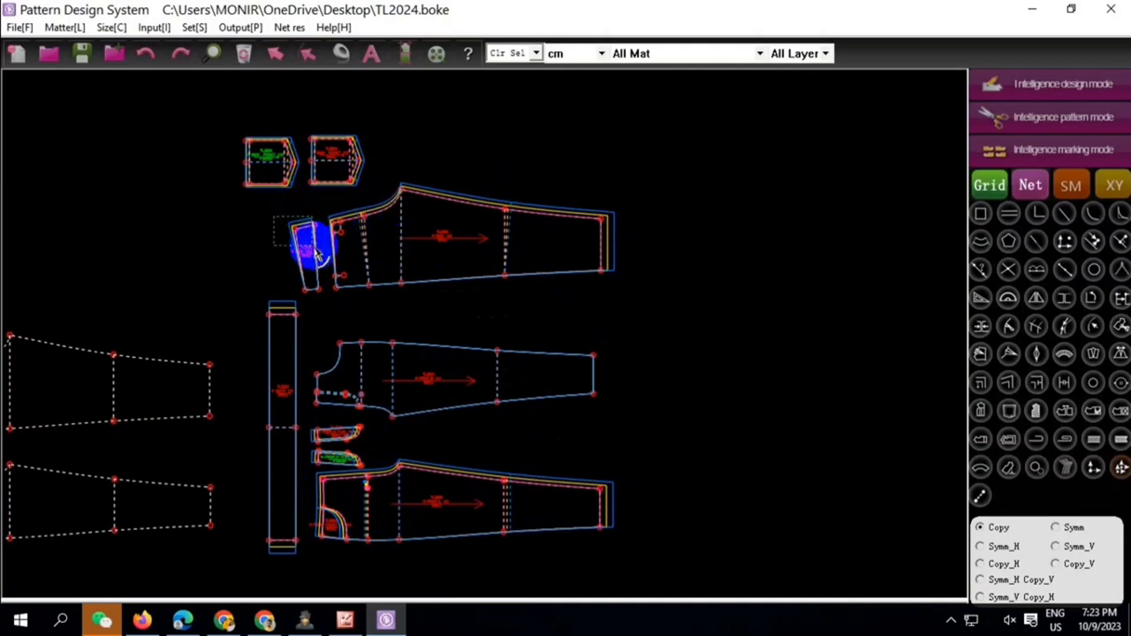
click(339, 230)
Box-select the back yoke's top points and the points beside the back piece's corner
scroll(358, 252, up, 3)
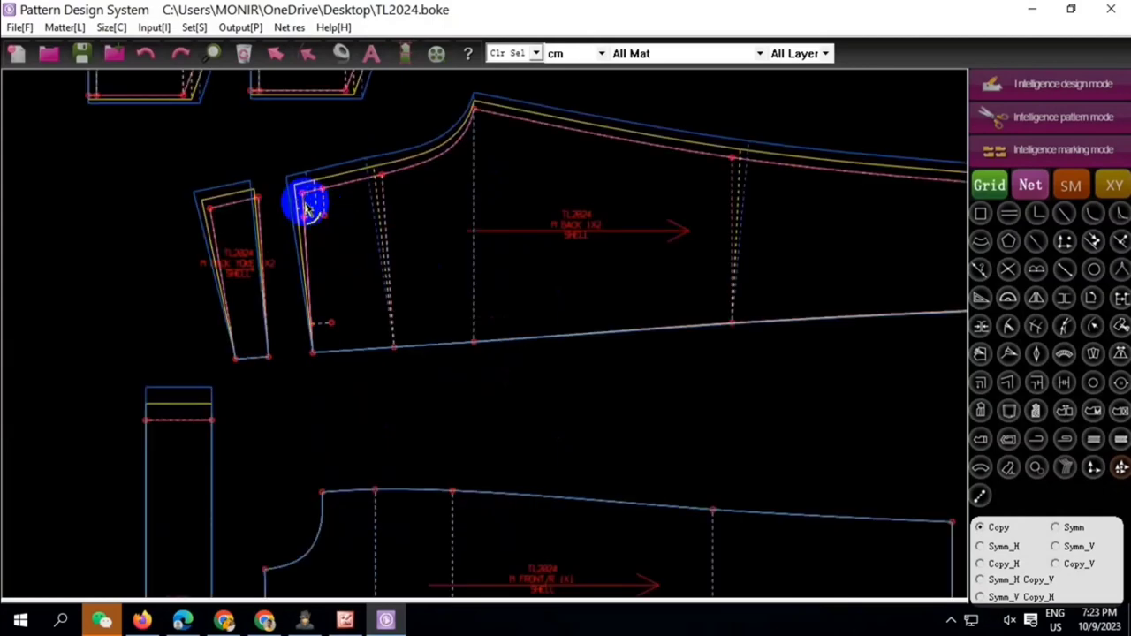
drag(177, 182, 291, 227)
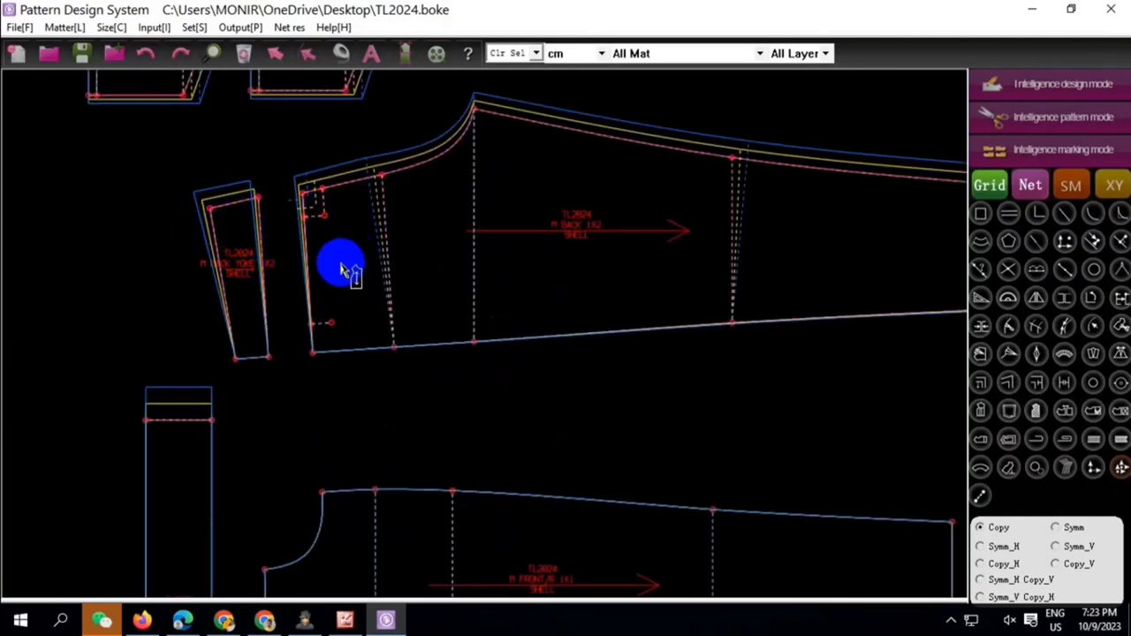
scroll(341, 260, down, 3)
scroll(283, 422, down, 2)
scroll(270, 419, up, 2)
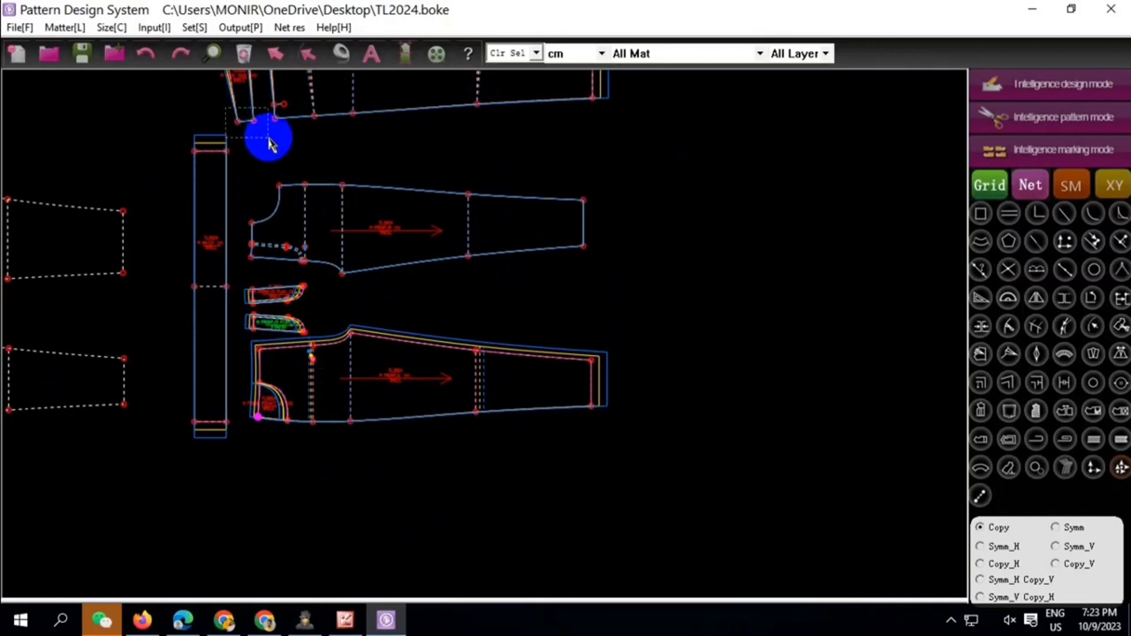
click(237, 116)
drag(287, 122, 316, 143)
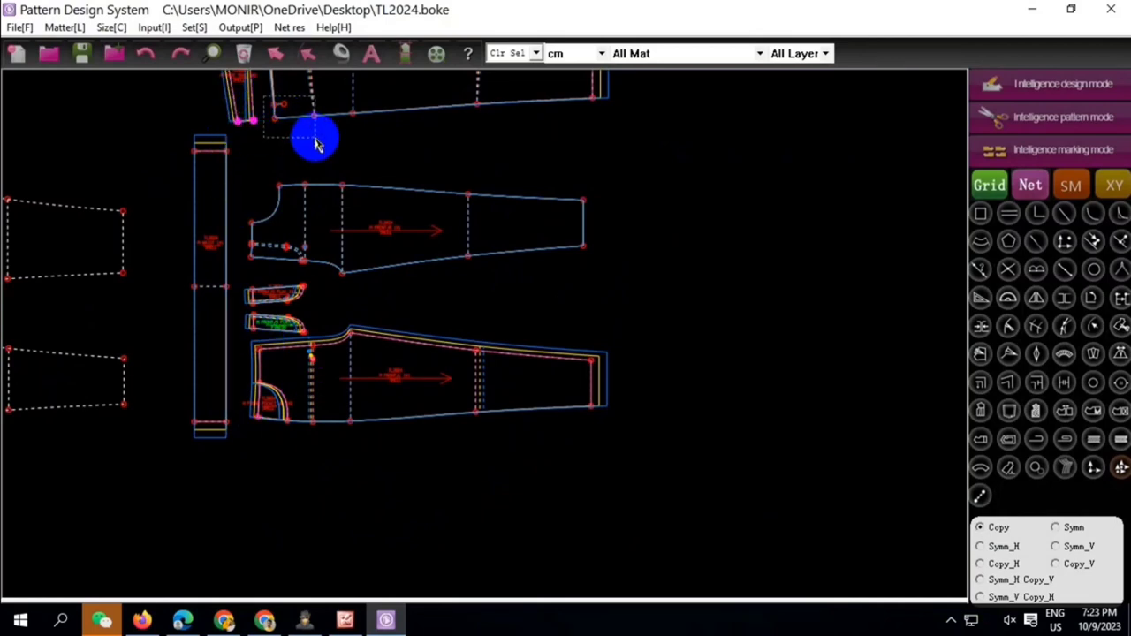
Straighten the back piece's slanted dashed line so it runs vertically
scroll(252, 190, up, 1)
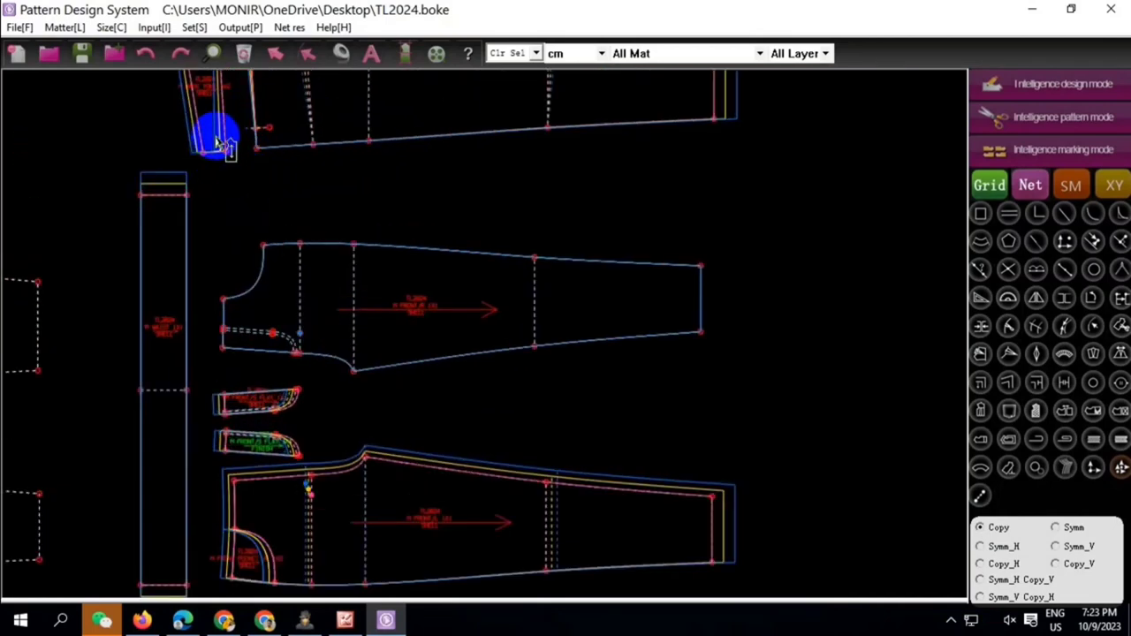
scroll(269, 230, up, 1)
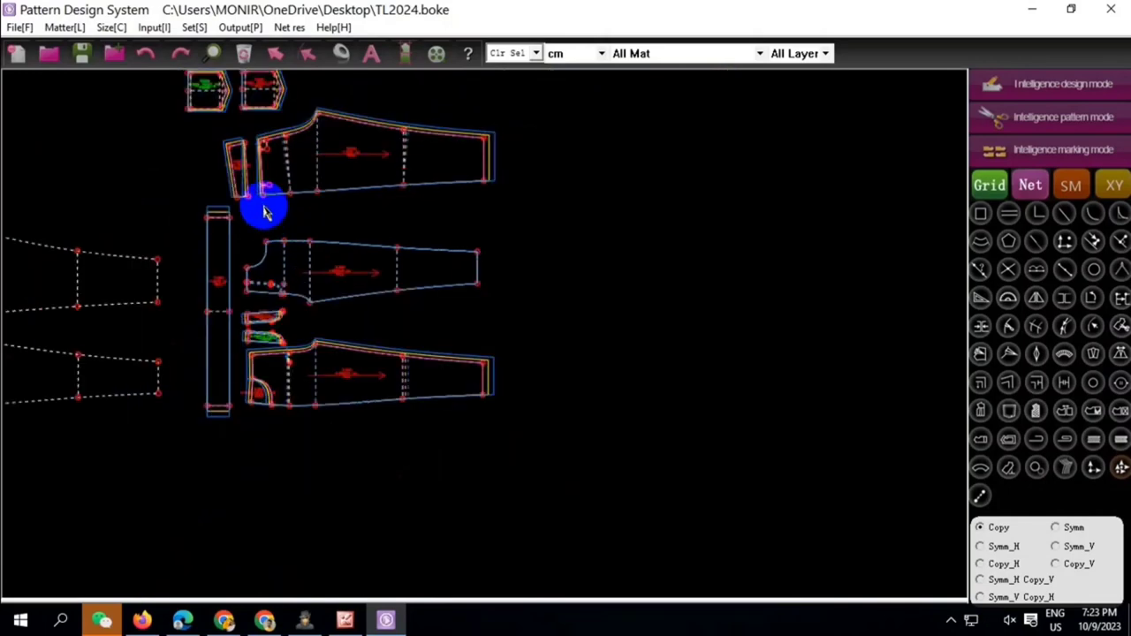
scroll(239, 159, up, 1)
scroll(284, 174, up, 1)
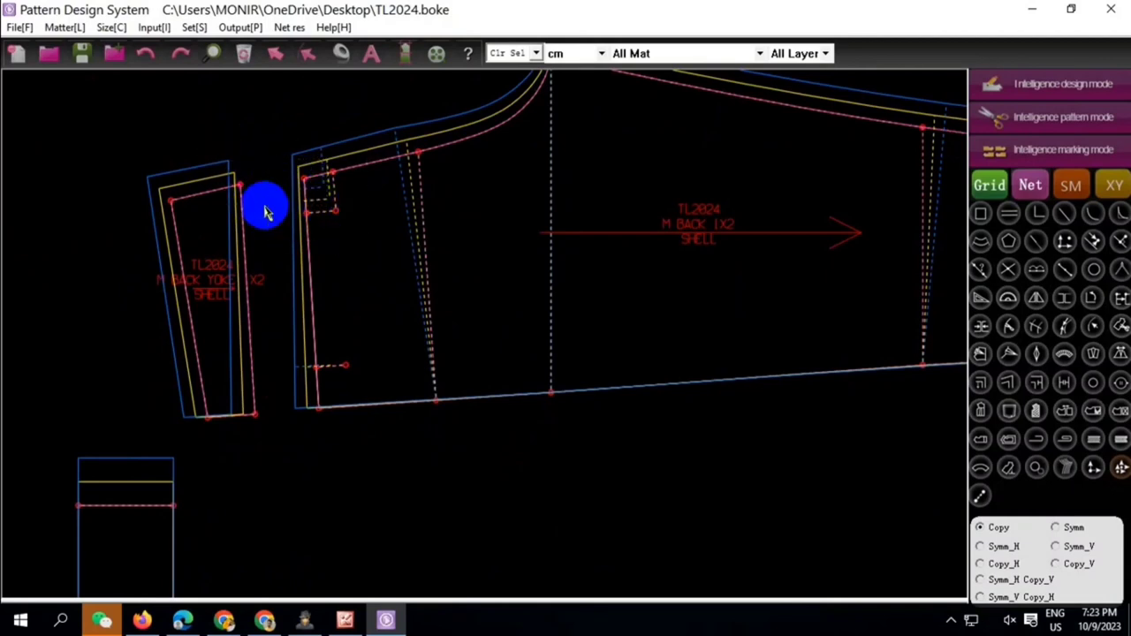
scroll(265, 212, down, 2)
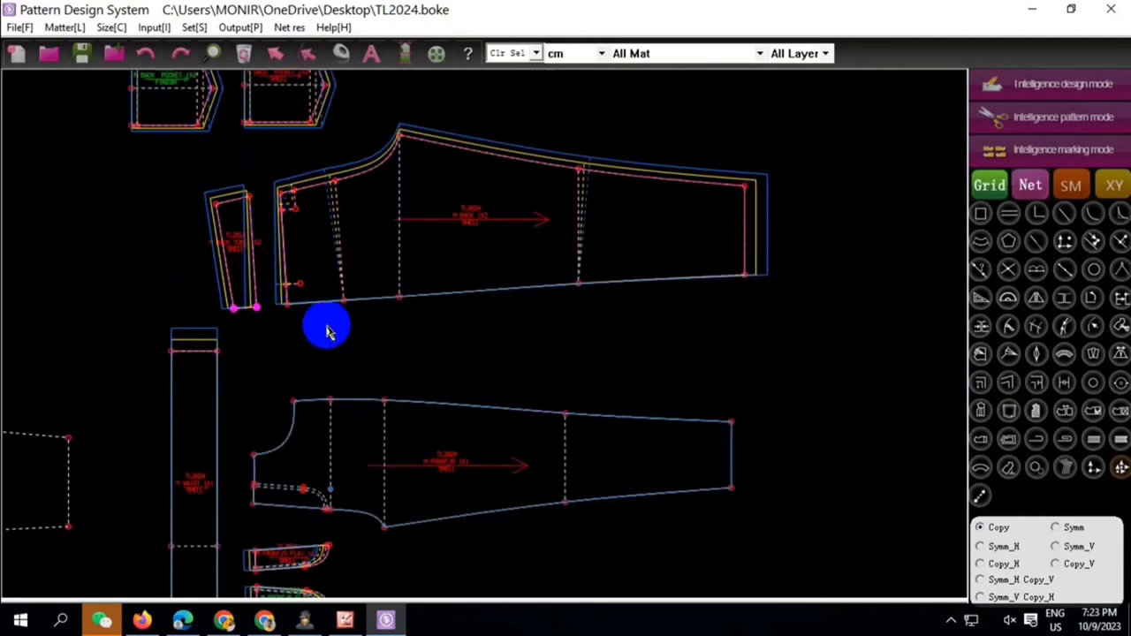
click(285, 304)
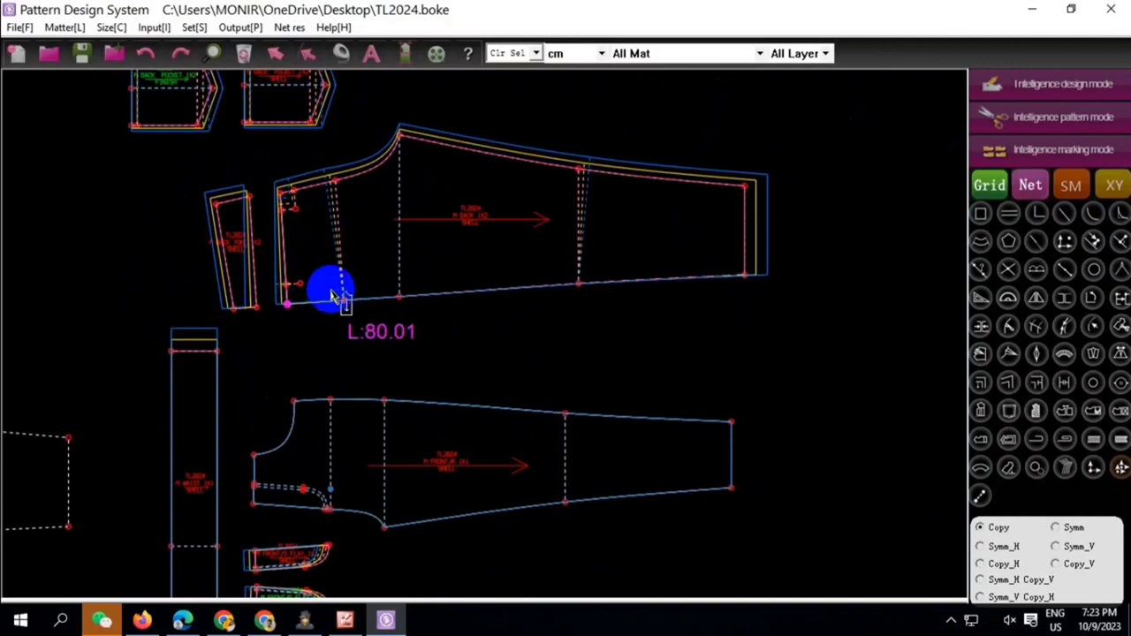
scroll(349, 309, down, 2)
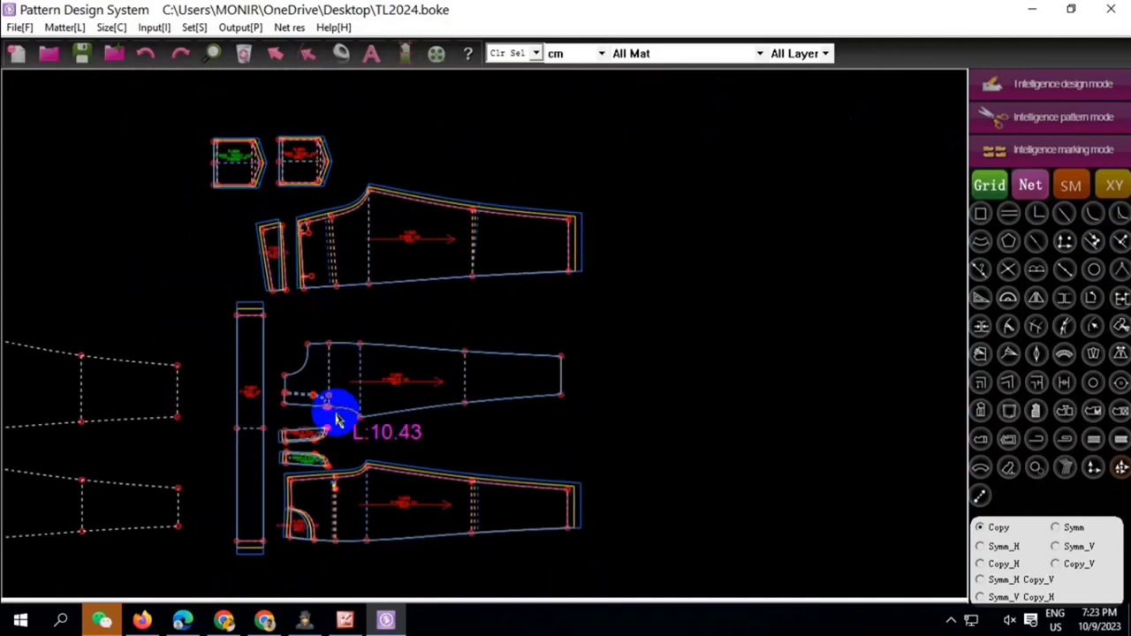
scroll(327, 414, down, 1)
scroll(353, 335, down, 1)
scroll(378, 283, up, 2)
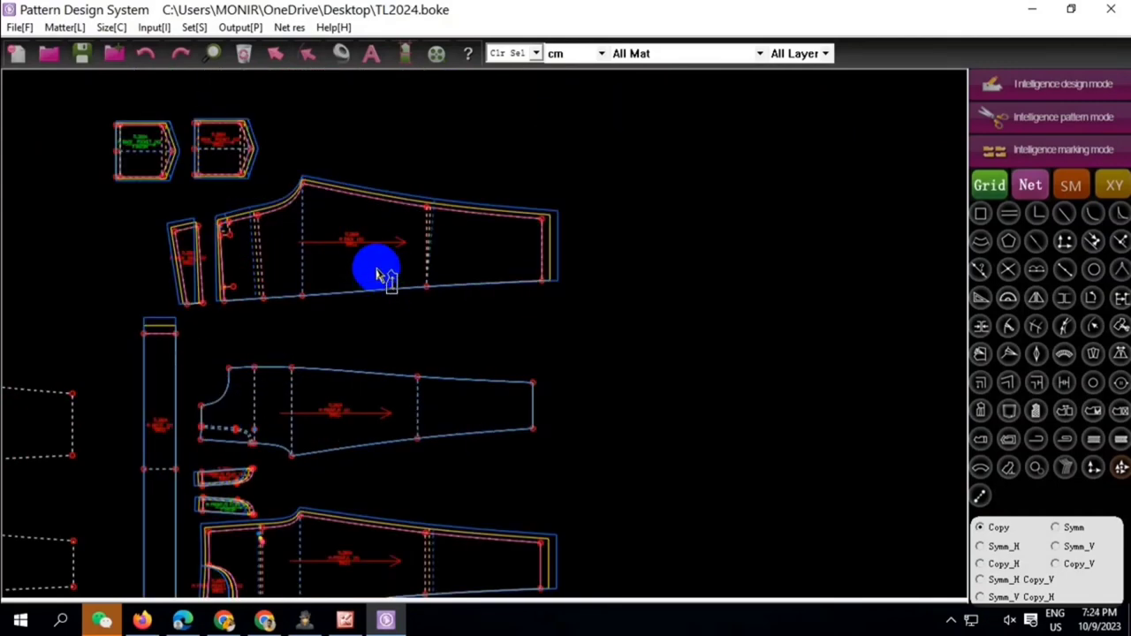
scroll(386, 330, down, 1)
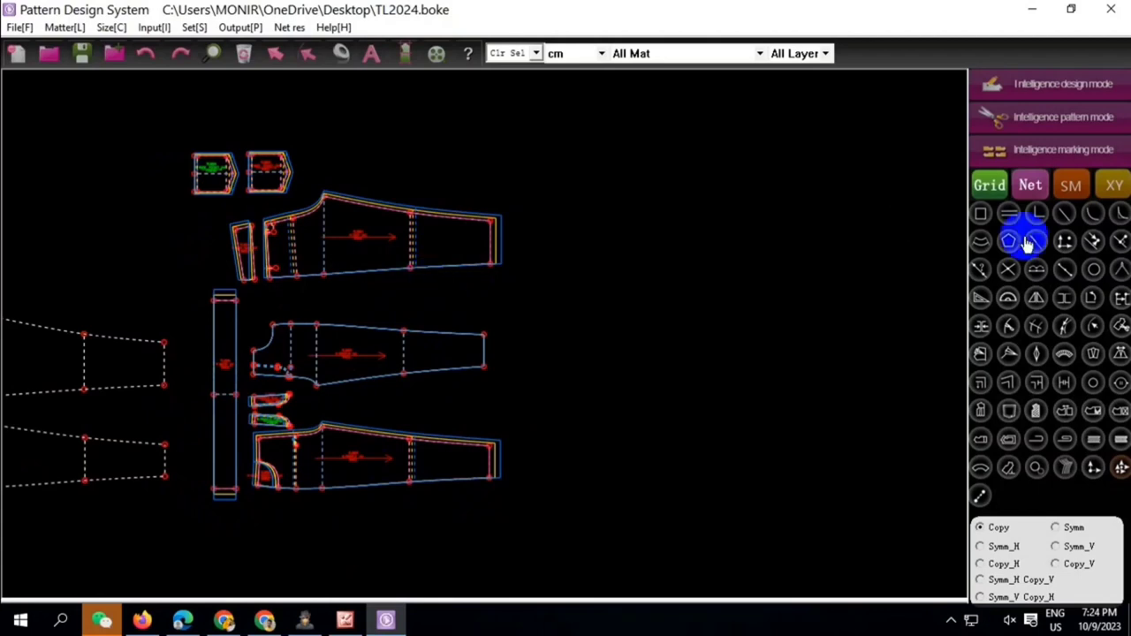
Flip the middle front trouser piece vertically with Pattern rotation's Overlay_V
click(1060, 119)
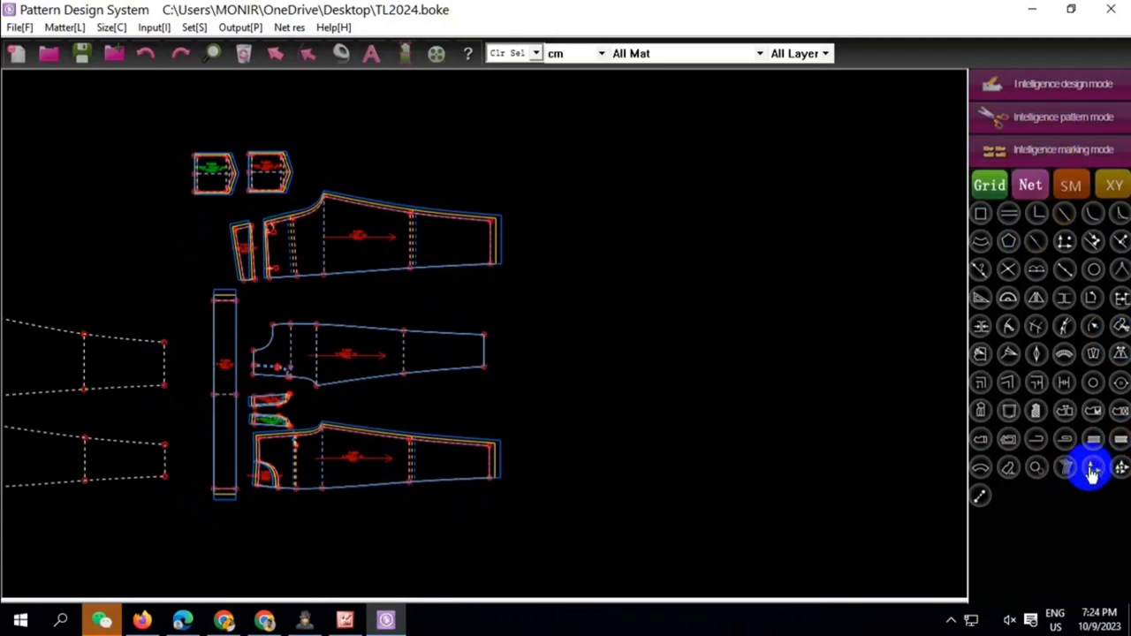
click(1008, 467)
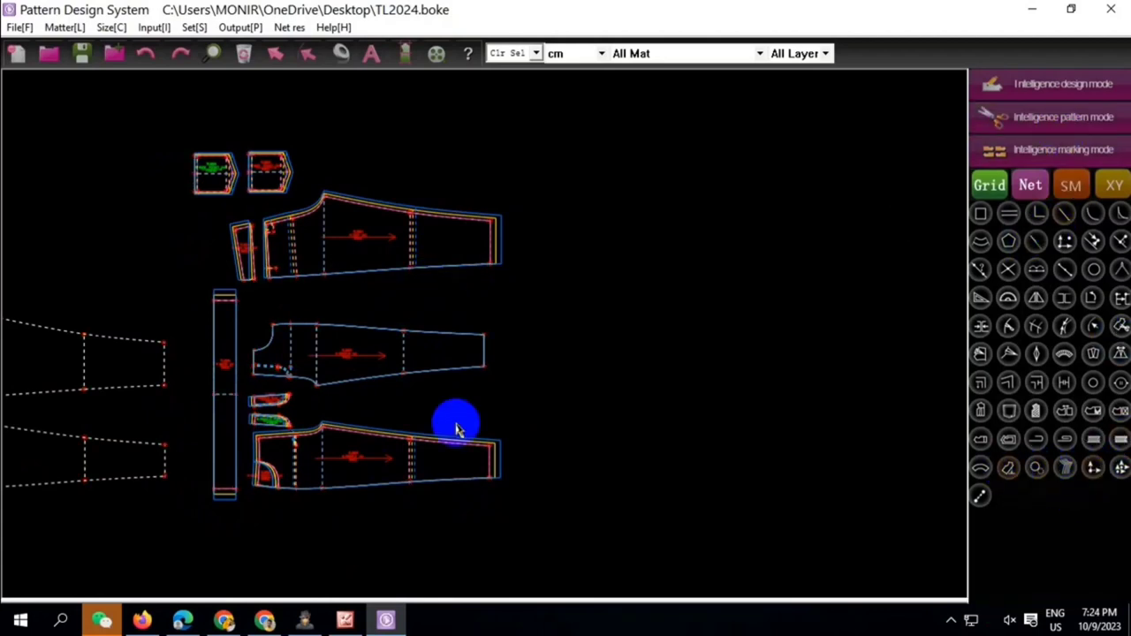
click(385, 353)
click(636, 309)
click(585, 363)
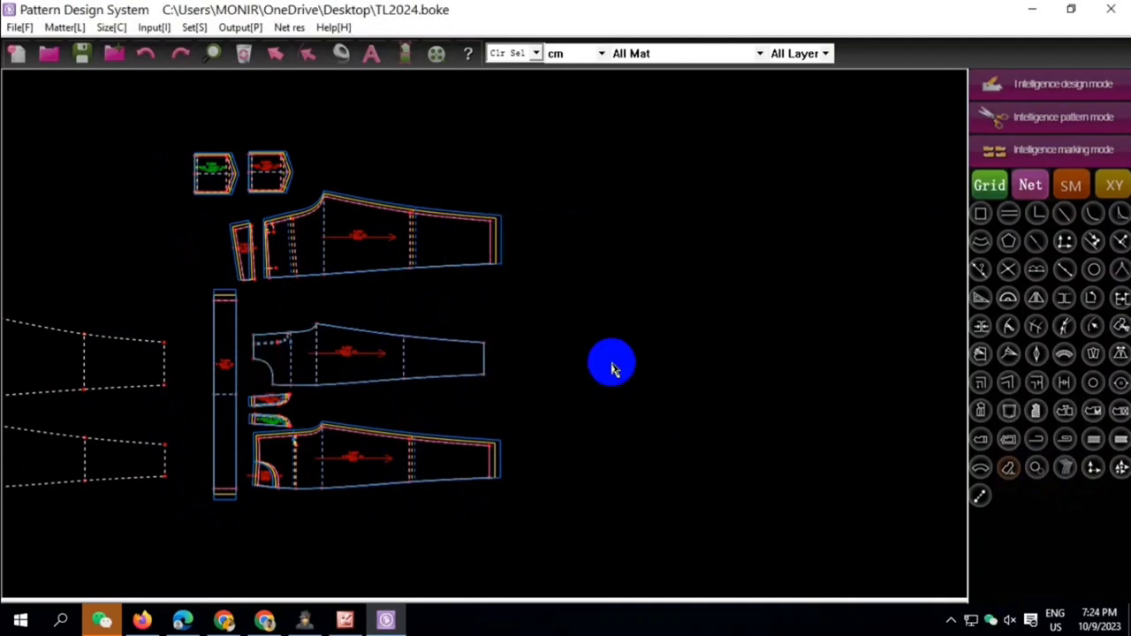
Copy the lower front piece's hem corners and knee line onto the middle piece
click(1120, 468)
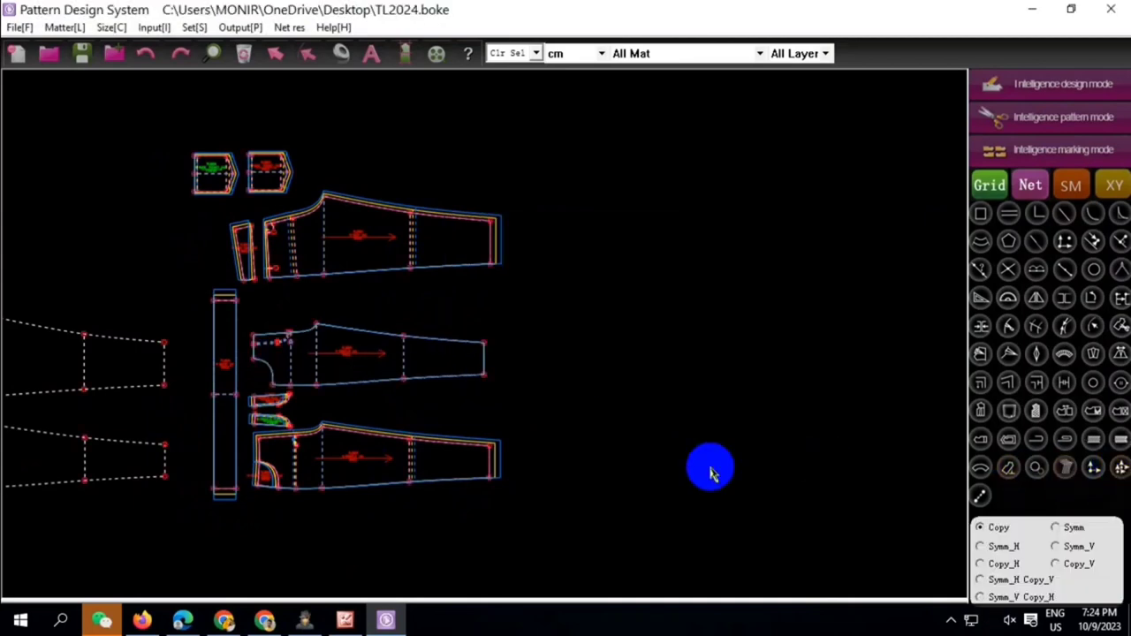
click(490, 446)
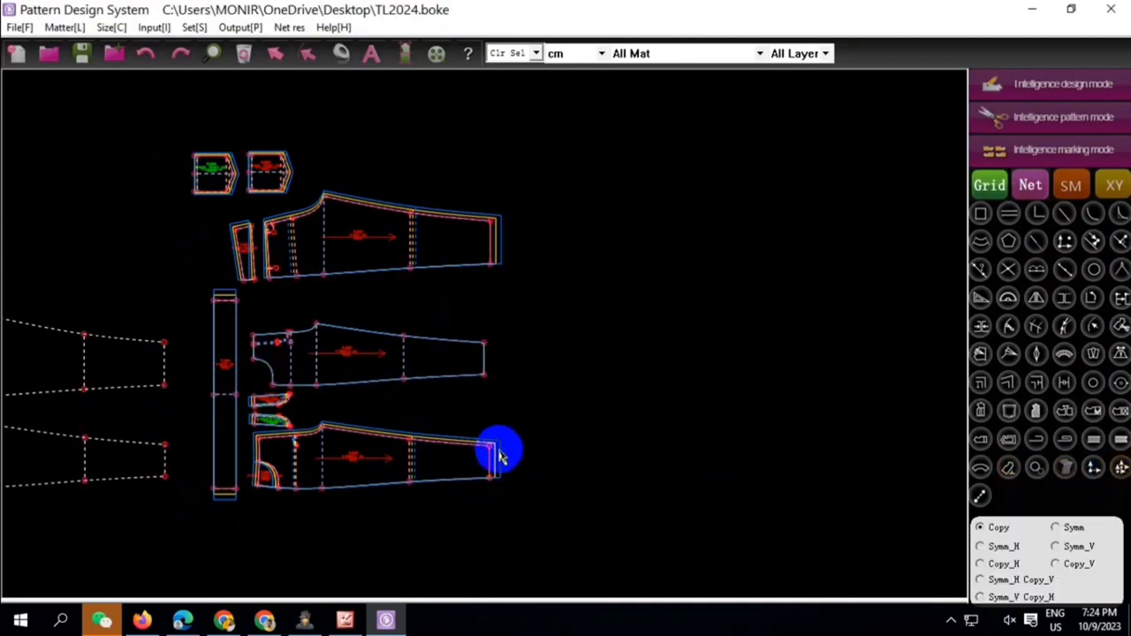
click(505, 354)
click(485, 374)
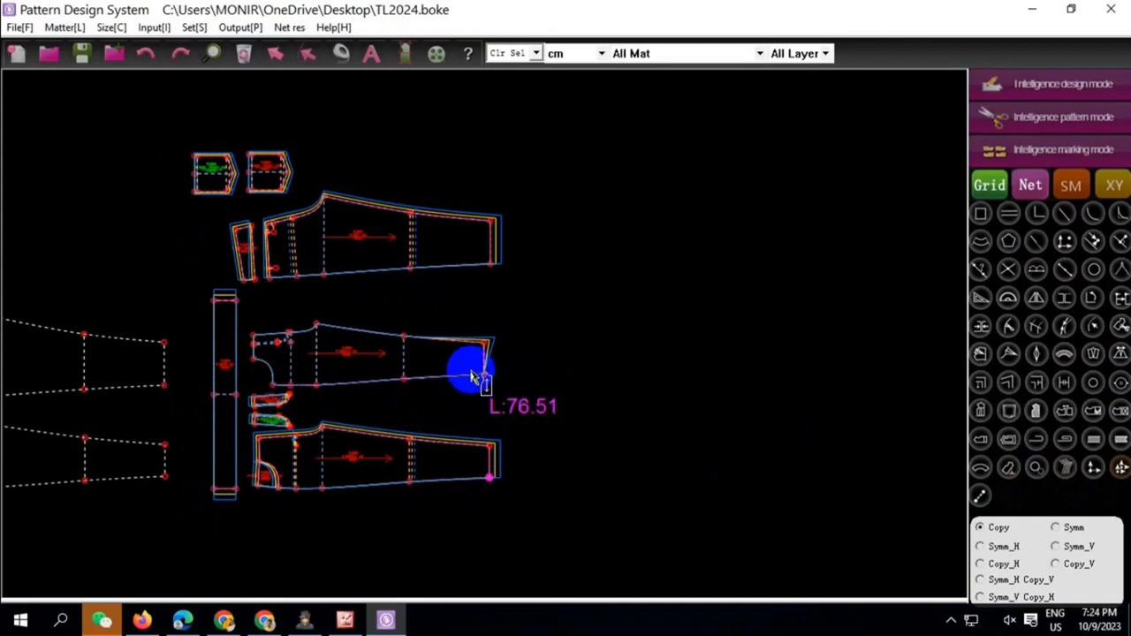
click(493, 374)
click(433, 458)
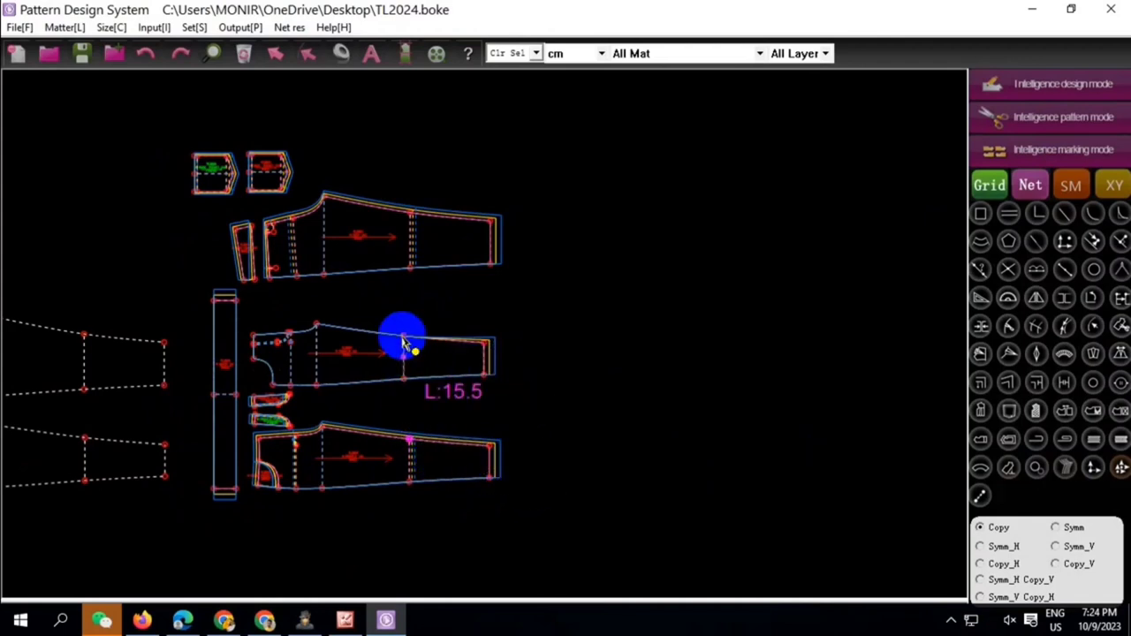
click(405, 337)
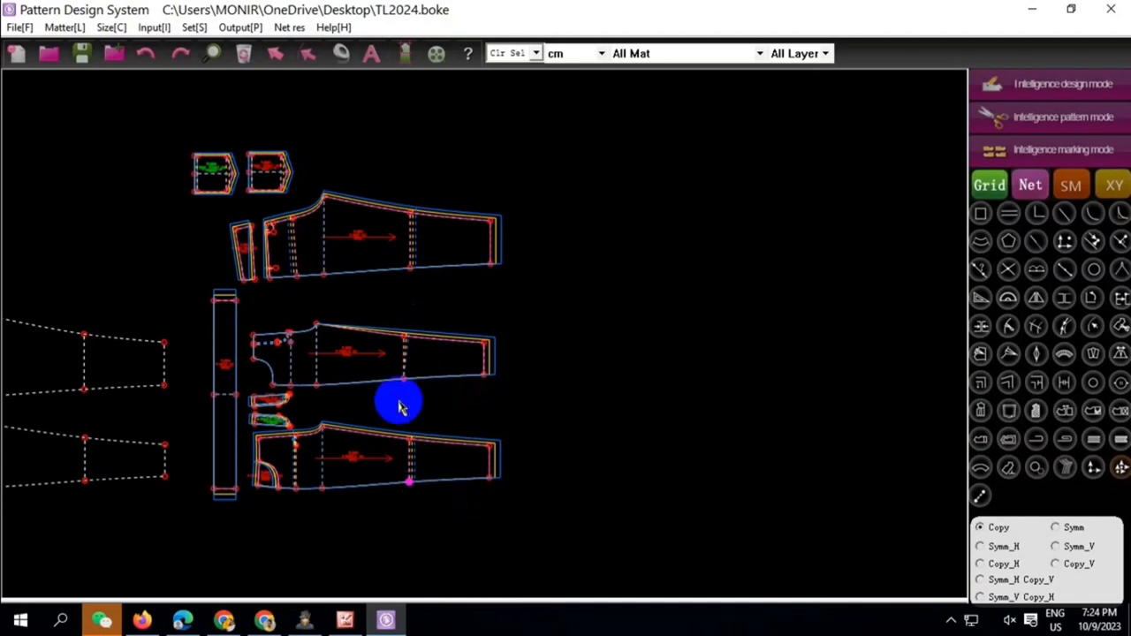
click(321, 426)
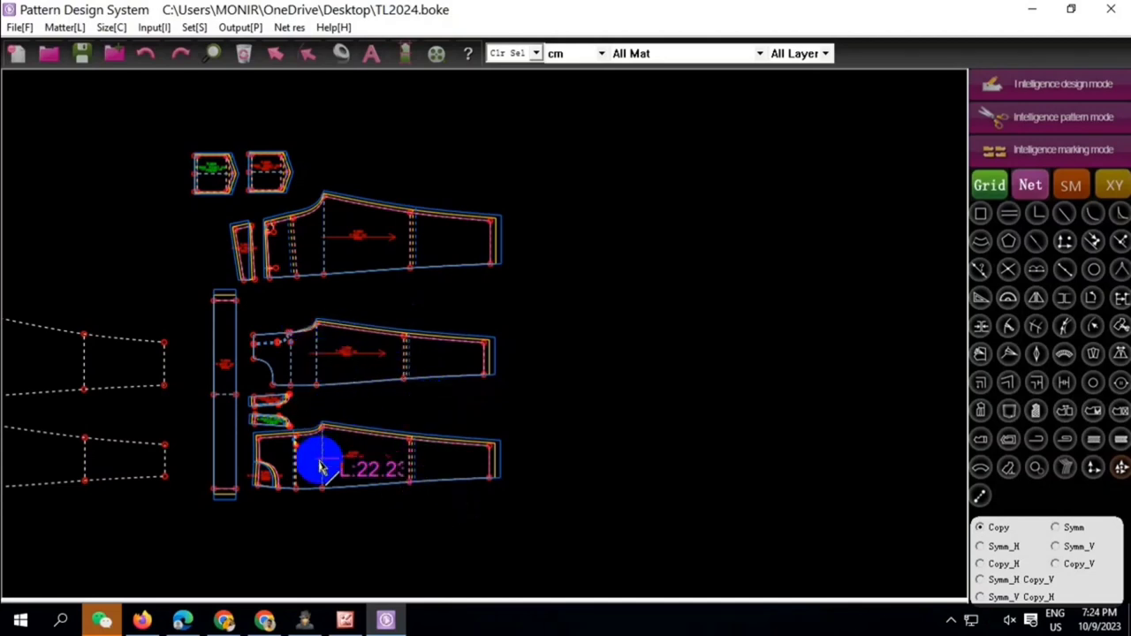
click(322, 487)
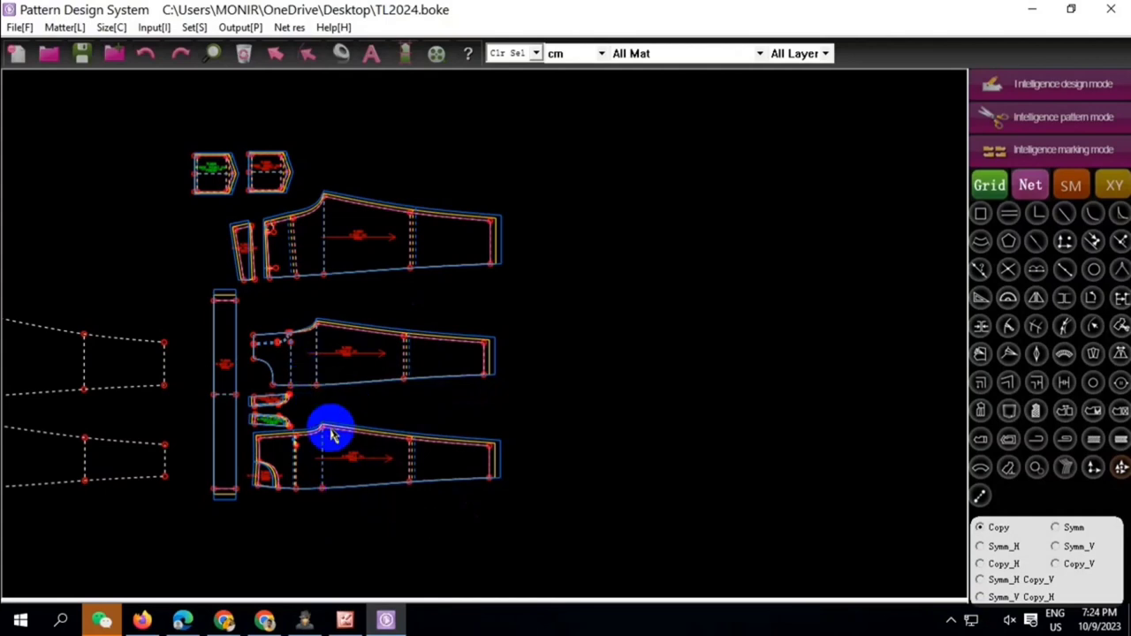
Copy the lower front piece's crotch curve points onto the middle piece
scroll(284, 386, up, 1)
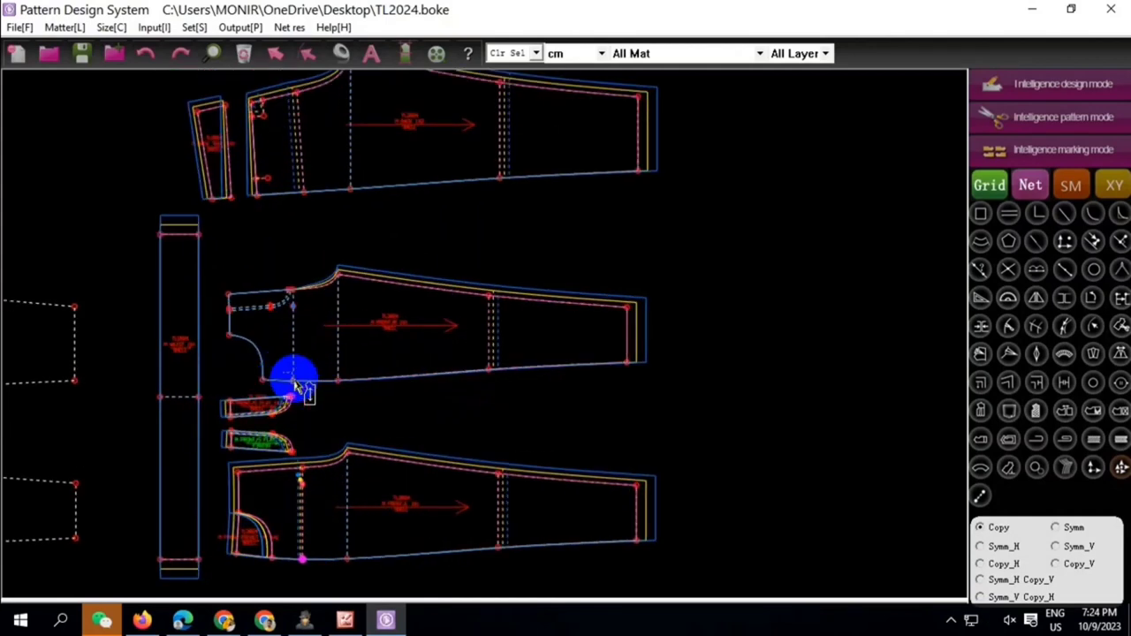
click(271, 556)
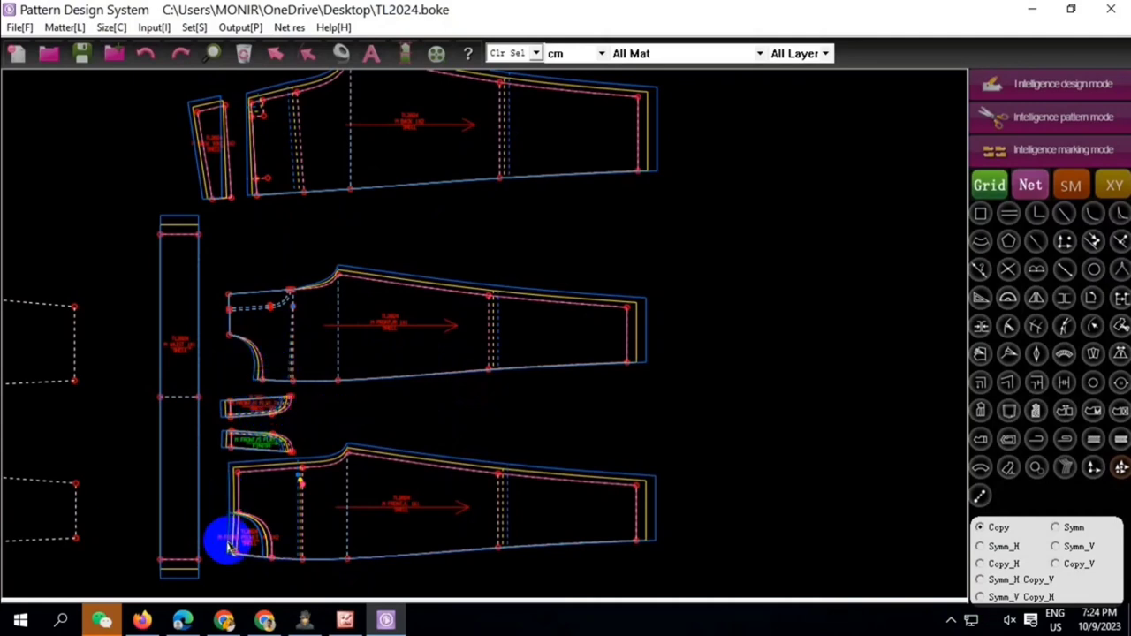
click(238, 512)
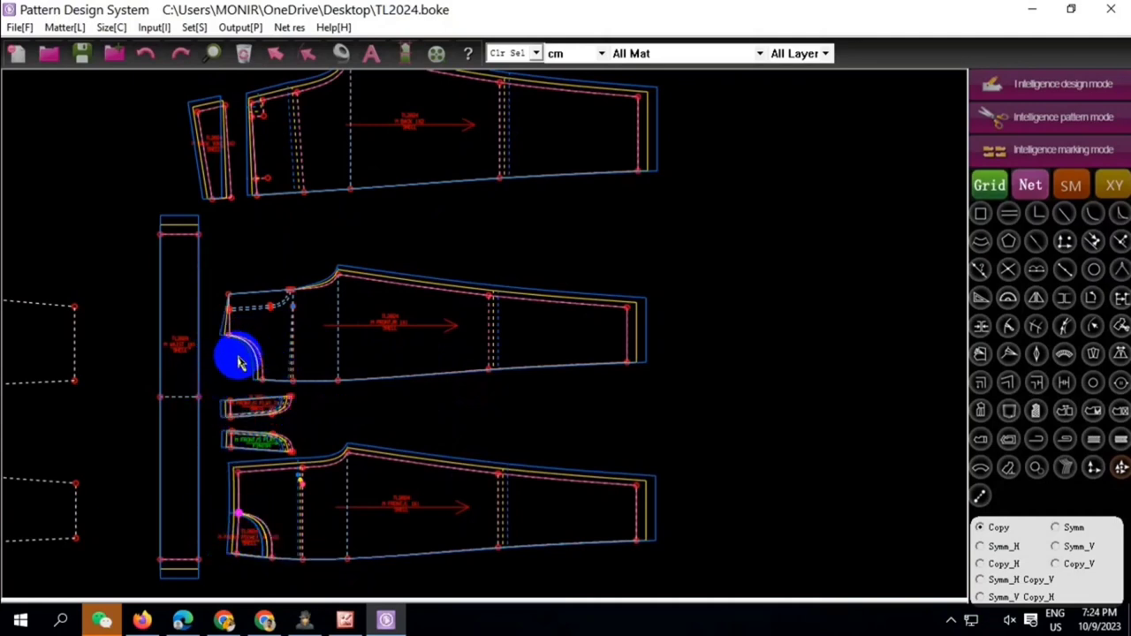
Copy the front pocket line onto the middle piece, snapping it to the waistline
click(302, 477)
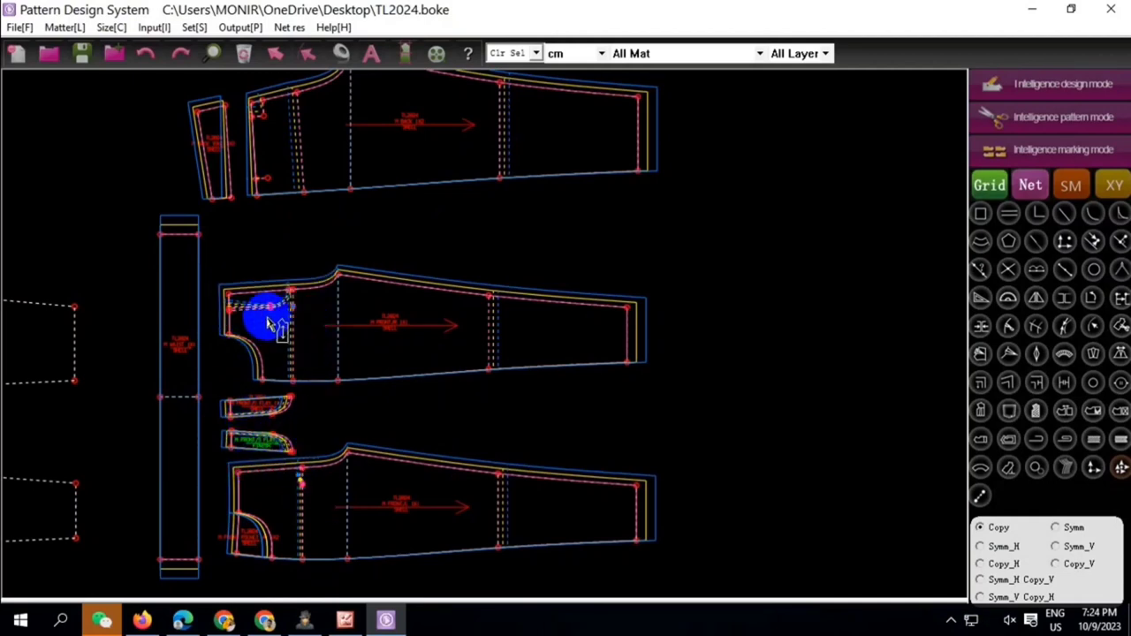
scroll(265, 315, up, 2)
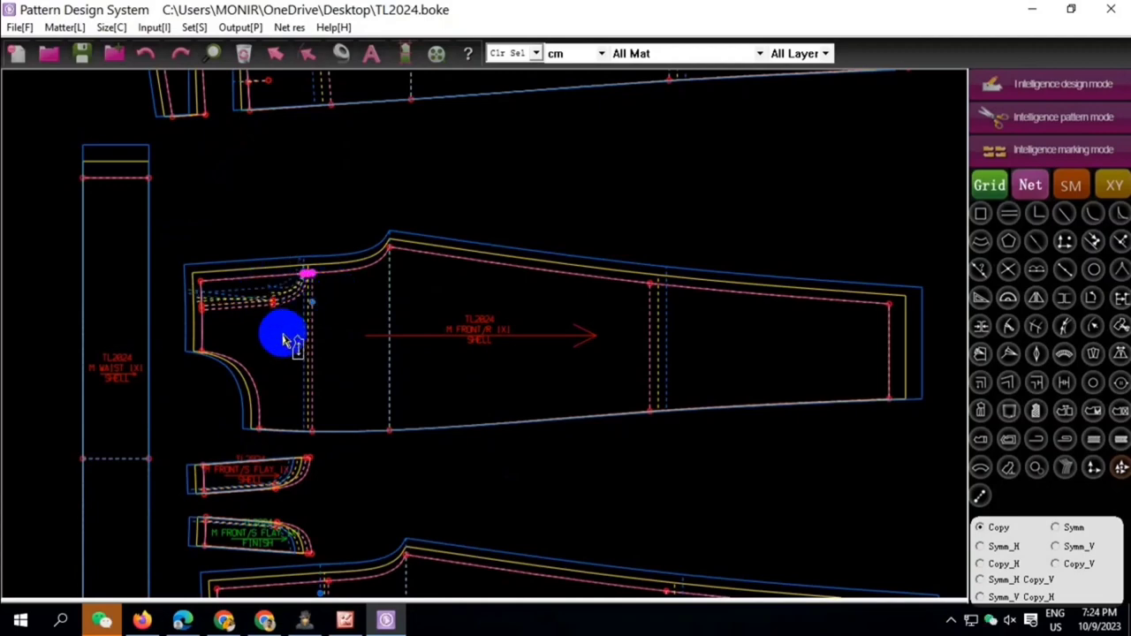
scroll(274, 305, up, 1)
scroll(278, 353, up, 1)
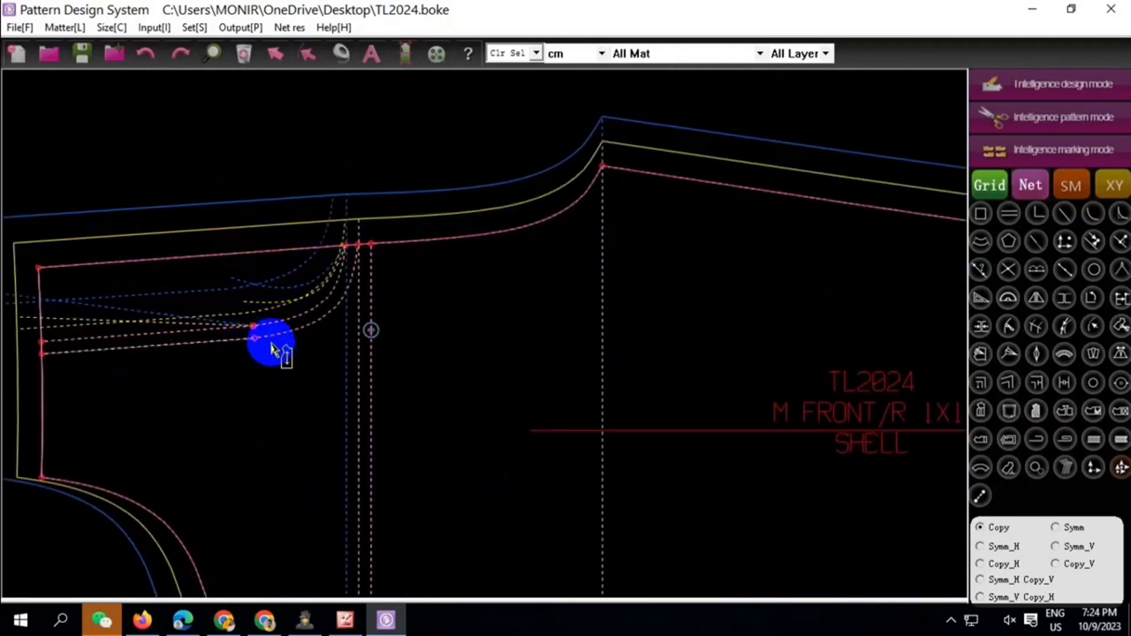
scroll(295, 381, down, 1)
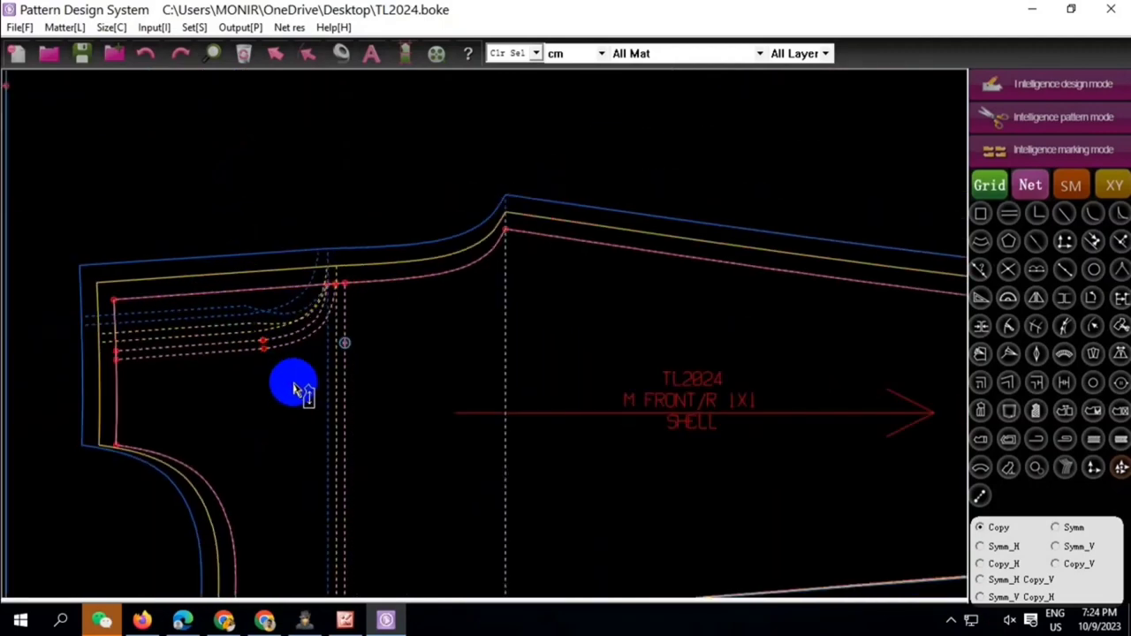
scroll(318, 283, up, 2)
scroll(393, 296, up, 2)
click(392, 294)
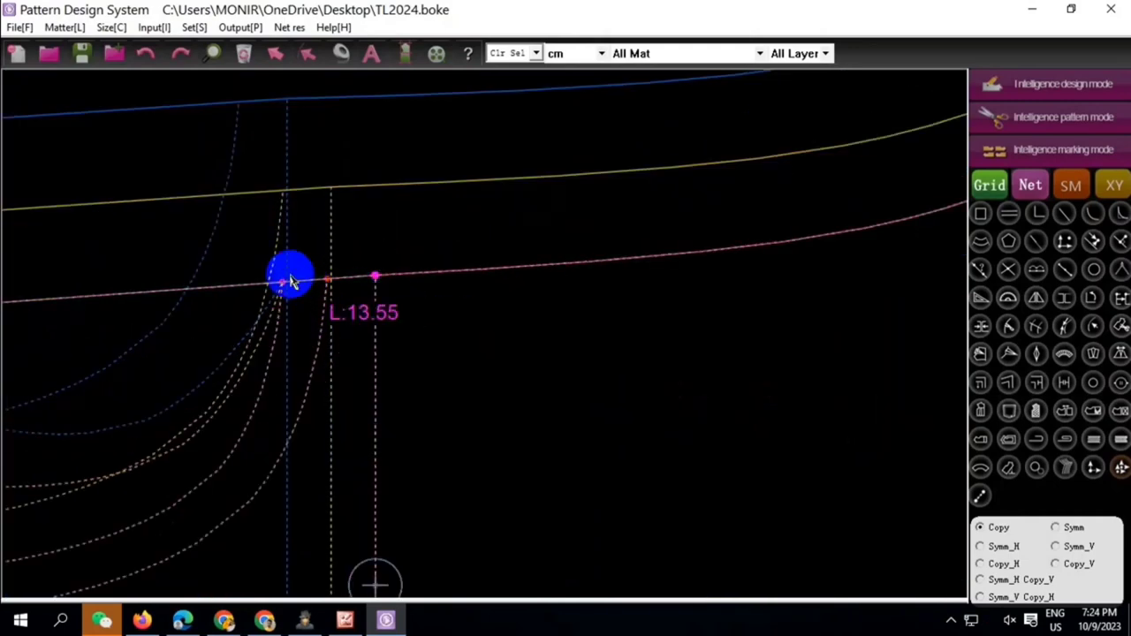
scroll(307, 322, down, 1)
scroll(353, 298, down, 2)
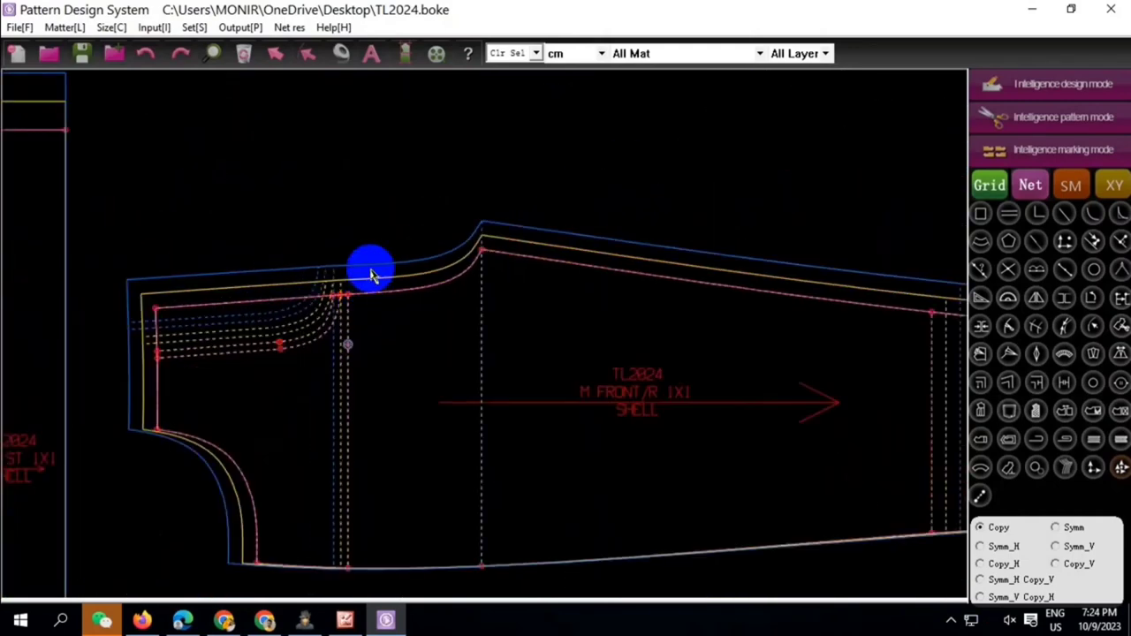
scroll(371, 265, down, 1)
scroll(341, 235, down, 1)
scroll(365, 252, down, 1)
scroll(341, 203, up, 1)
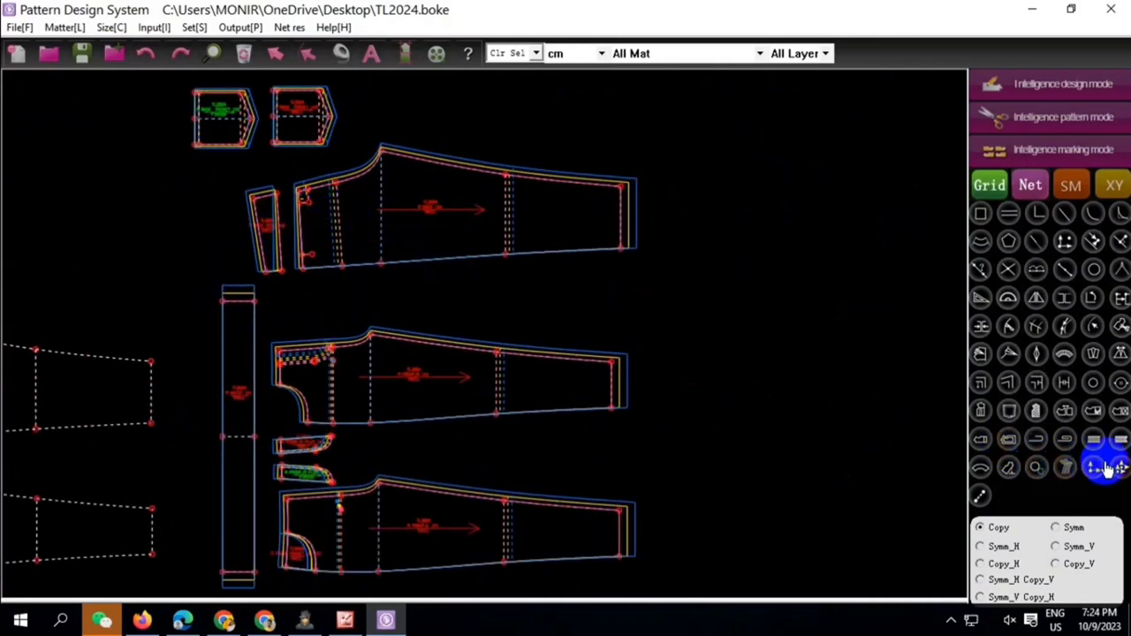
Pick the front panels' corner and edge points with the Copy tool
click(611, 361)
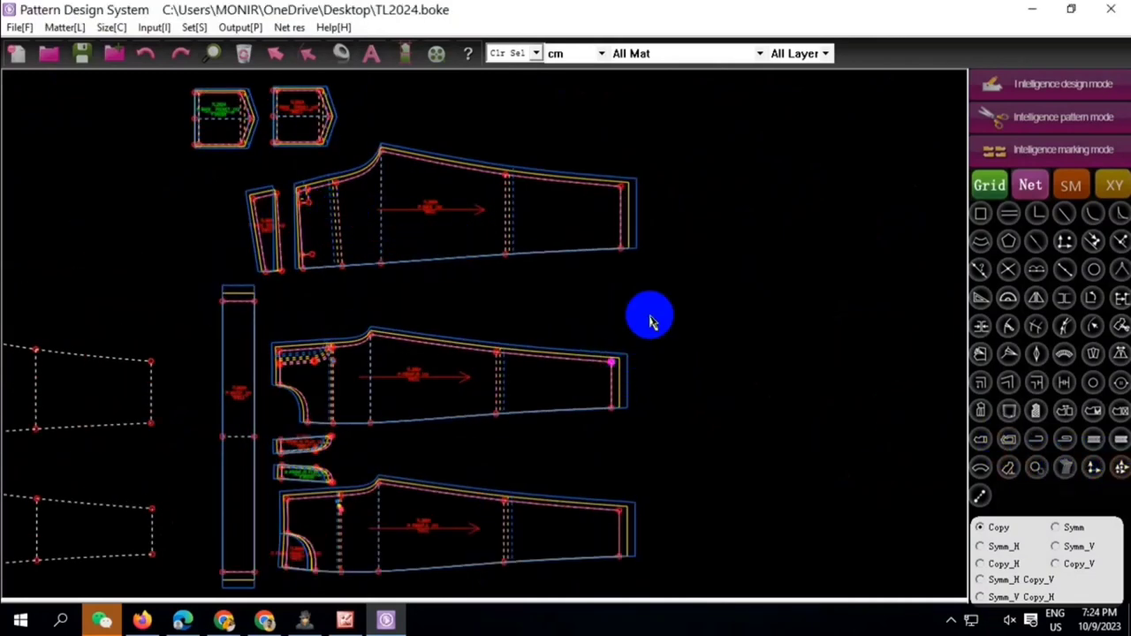
click(611, 407)
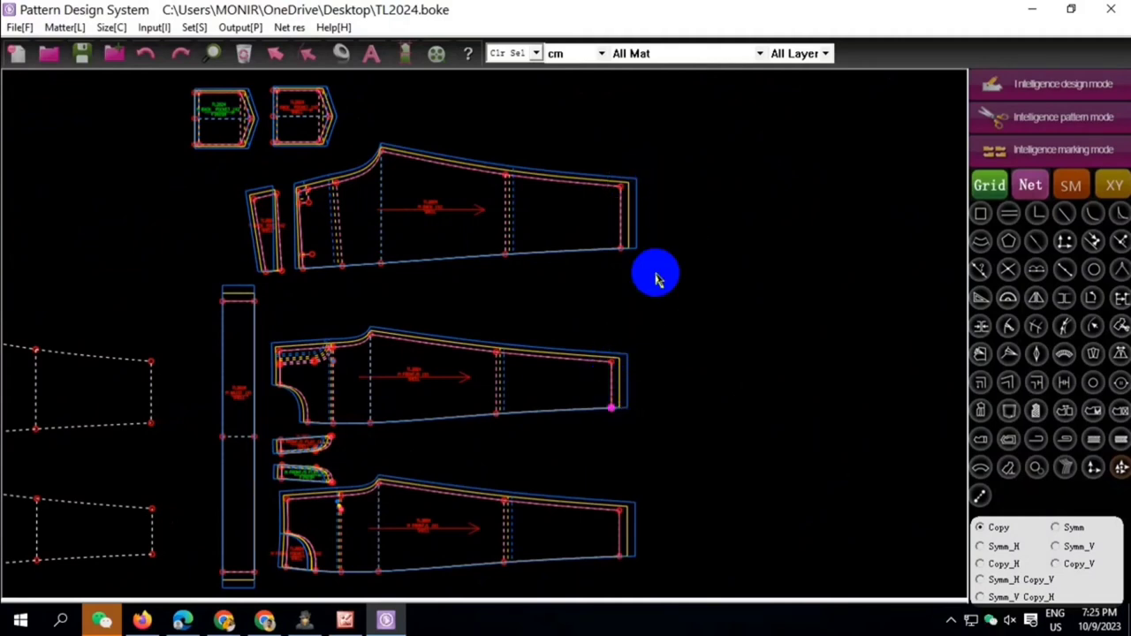
click(497, 354)
click(496, 412)
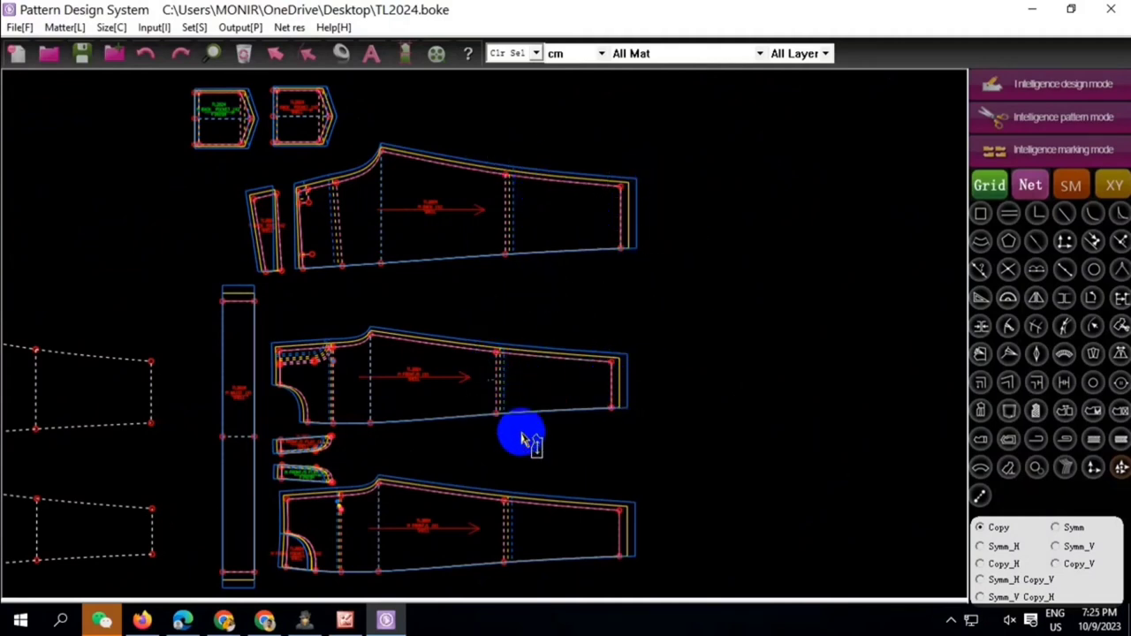
click(370, 335)
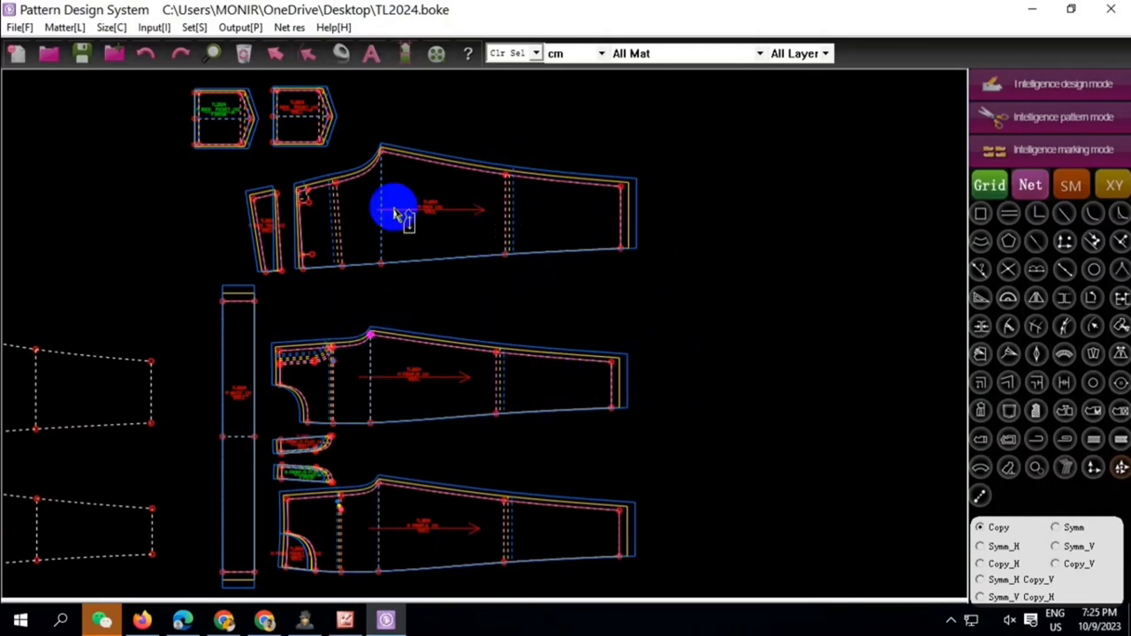
click(370, 422)
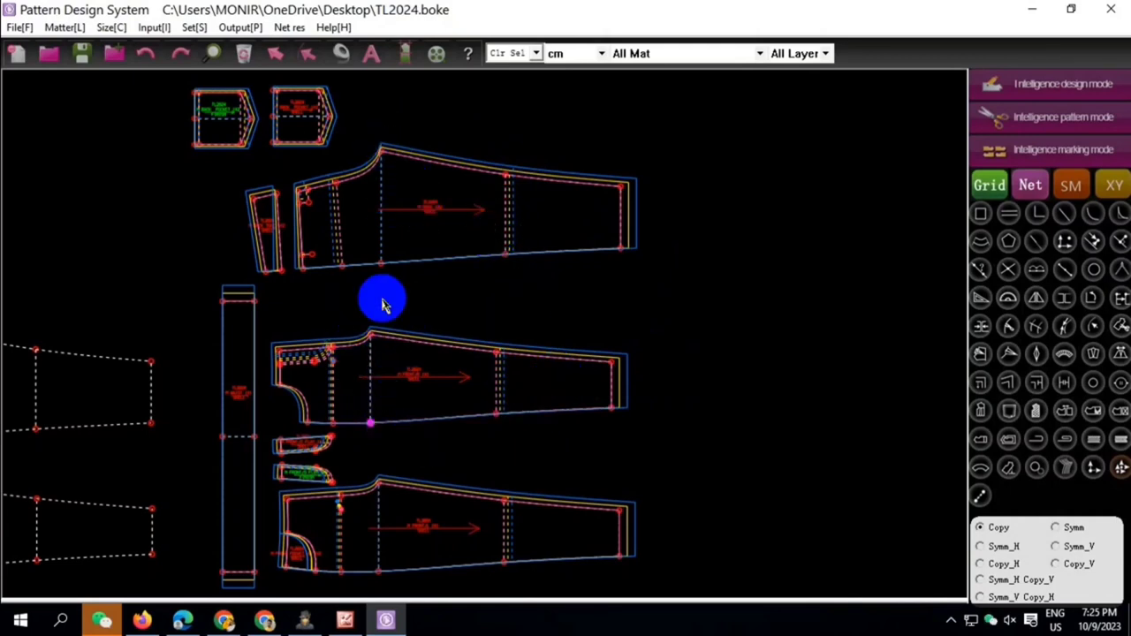
click(329, 345)
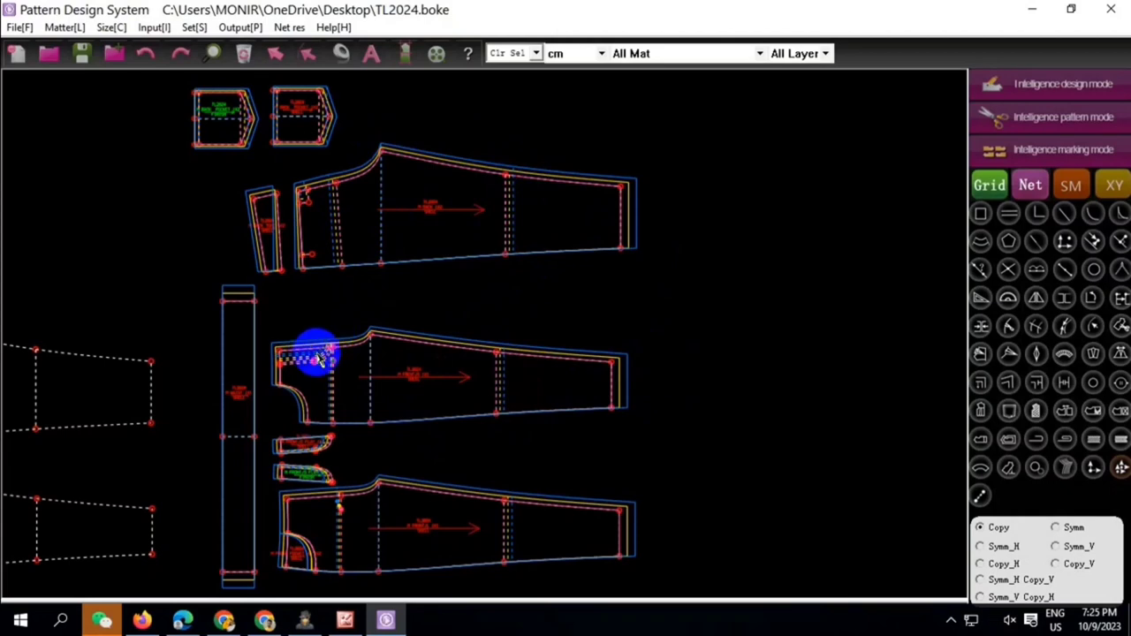
Select the front panel's top-left points, crotch curve, back yoke strip and back panel's left end
drag(321, 166, 358, 210)
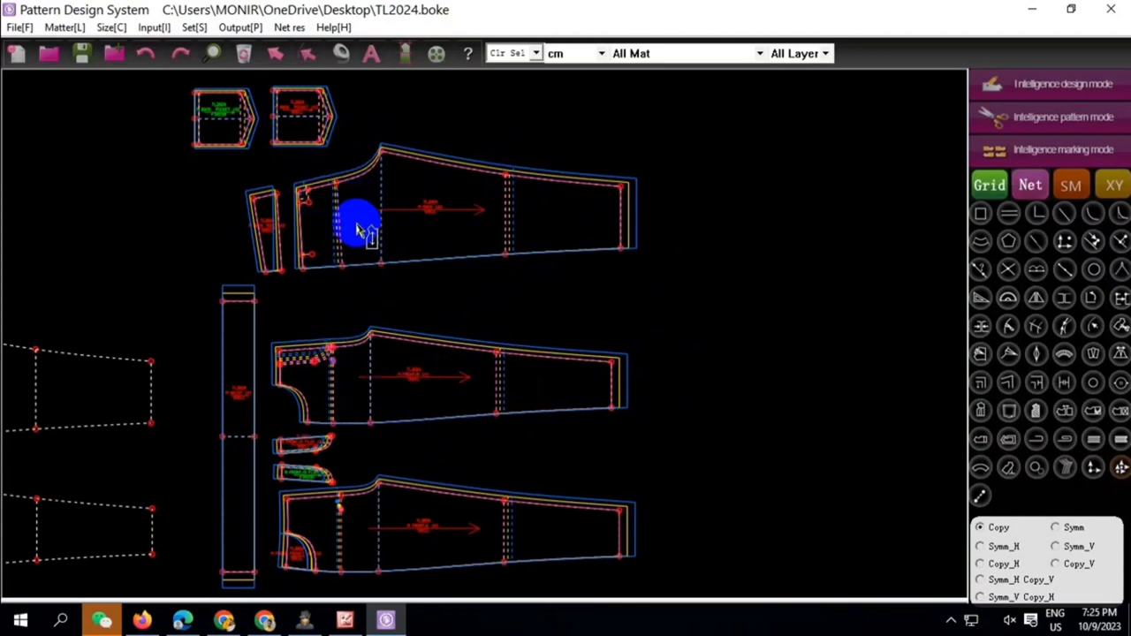
click(329, 408)
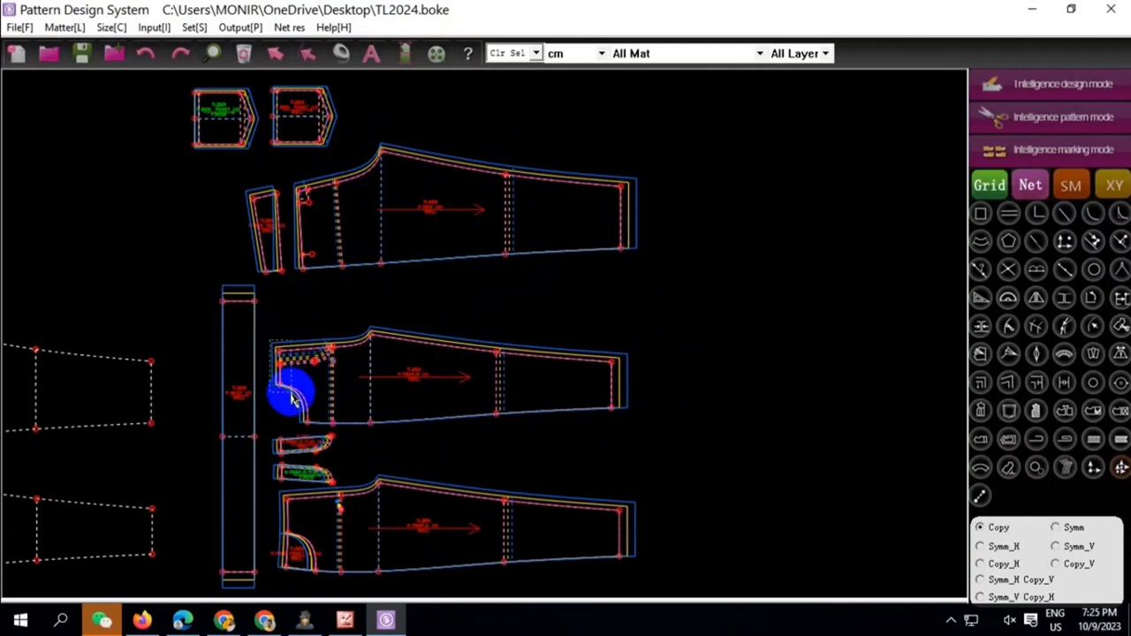
drag(295, 177, 325, 220)
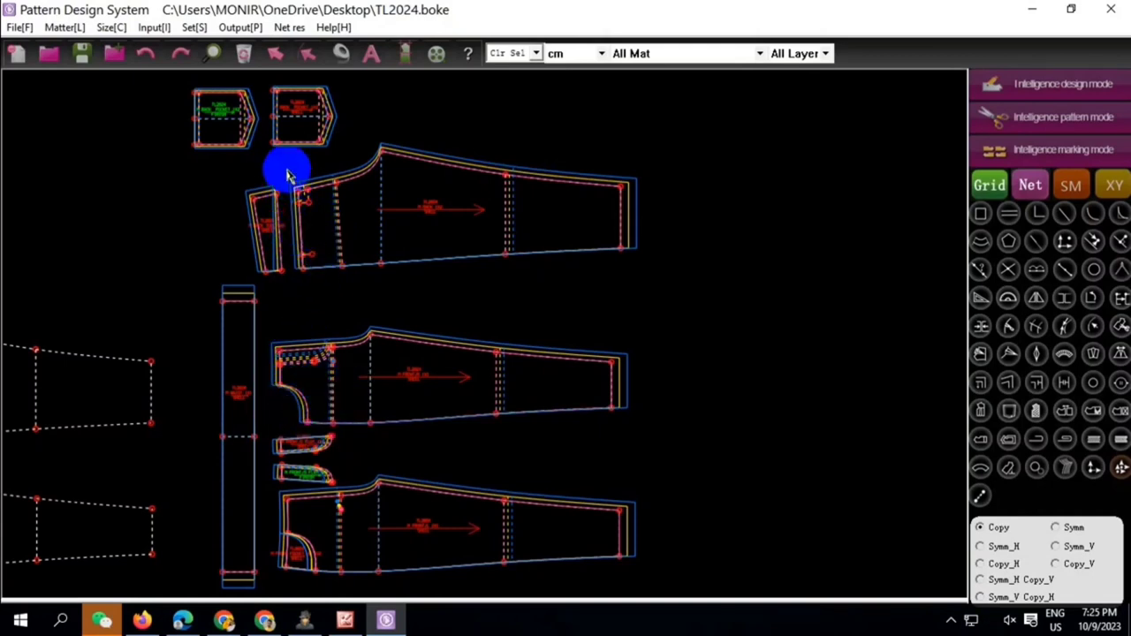
click(267, 212)
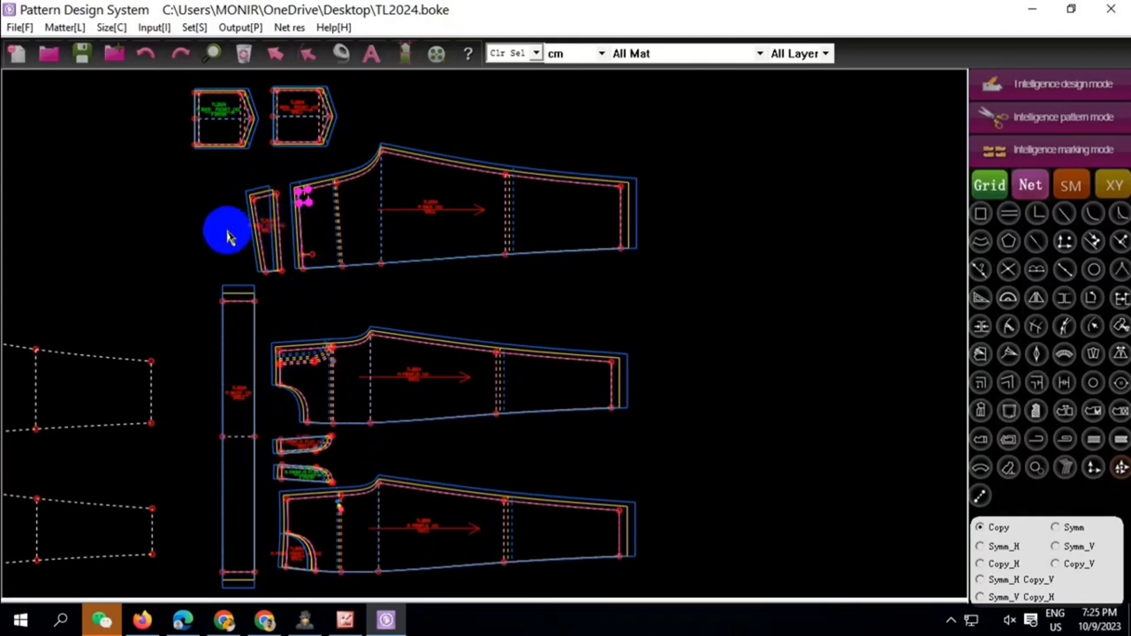
drag(291, 257, 270, 281)
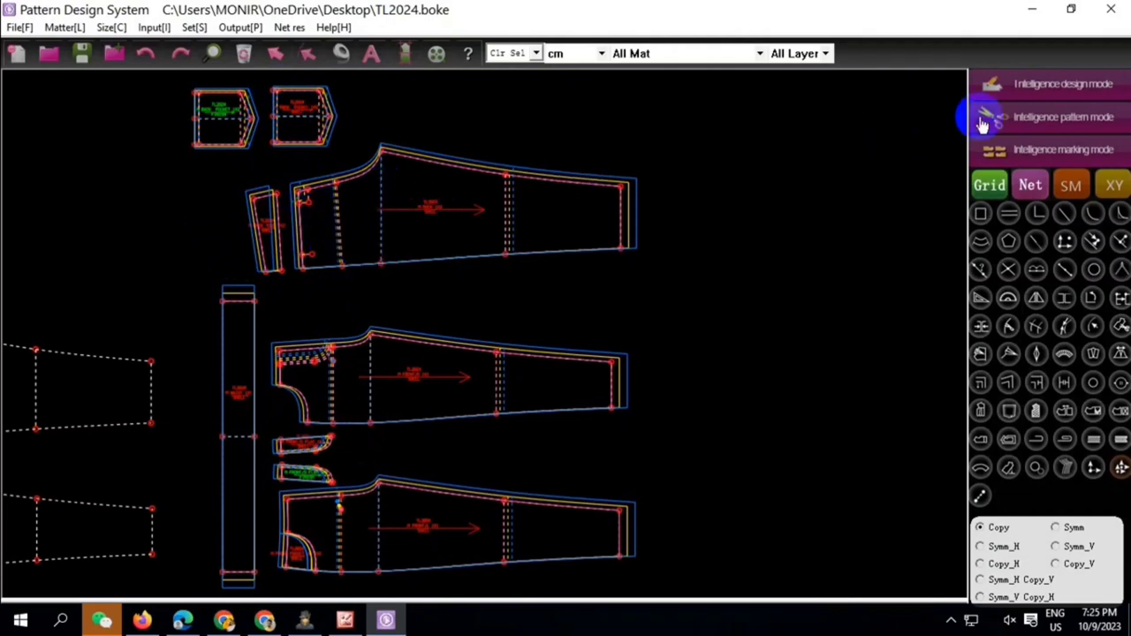
Switch Grid to Bas to hide seam allowances and anchor the back pocket's corners for placement
click(1016, 148)
click(987, 183)
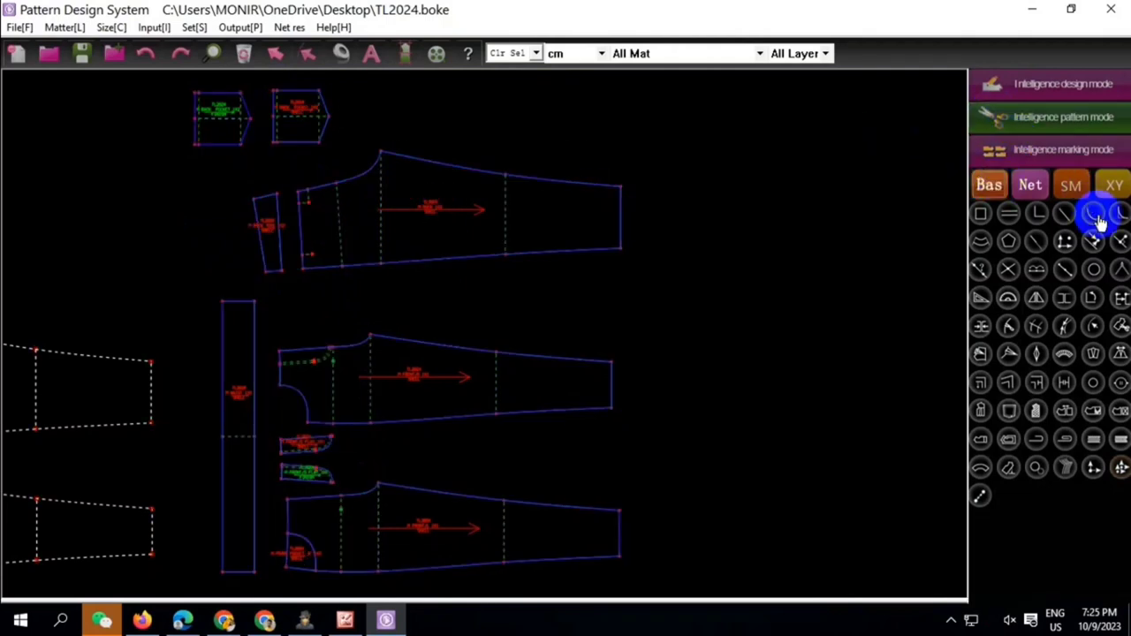
click(1061, 301)
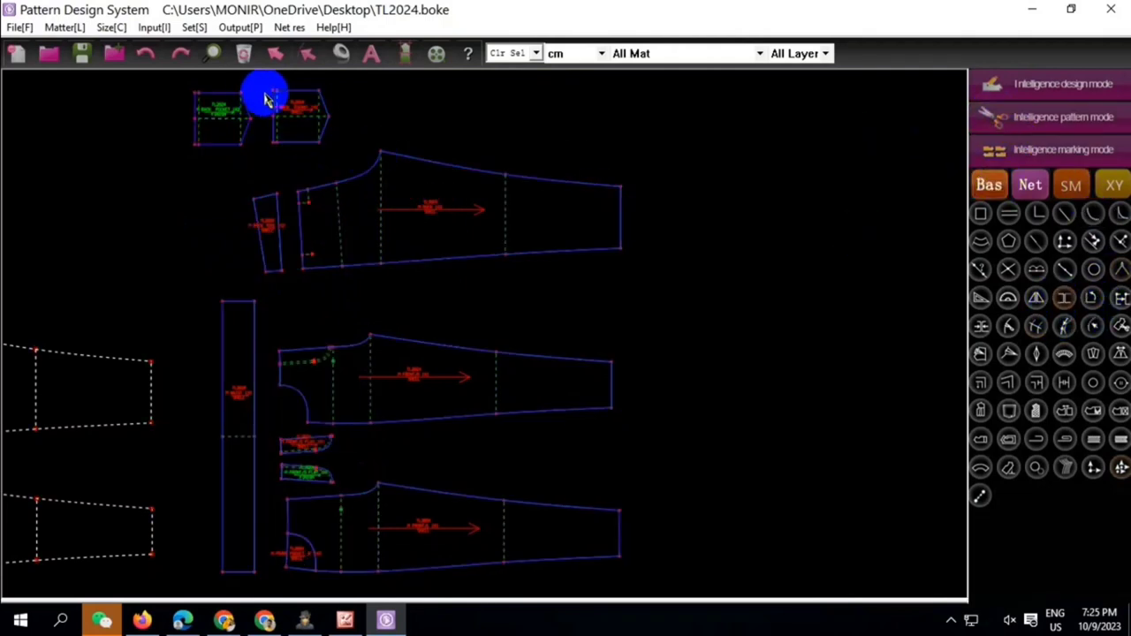
click(273, 92)
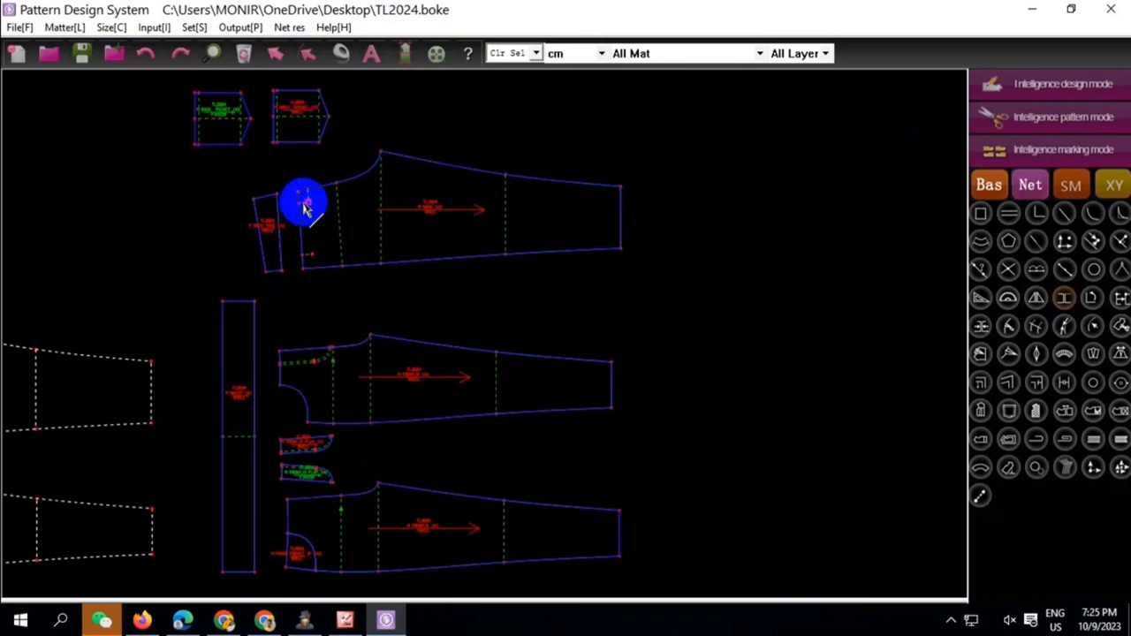
click(273, 144)
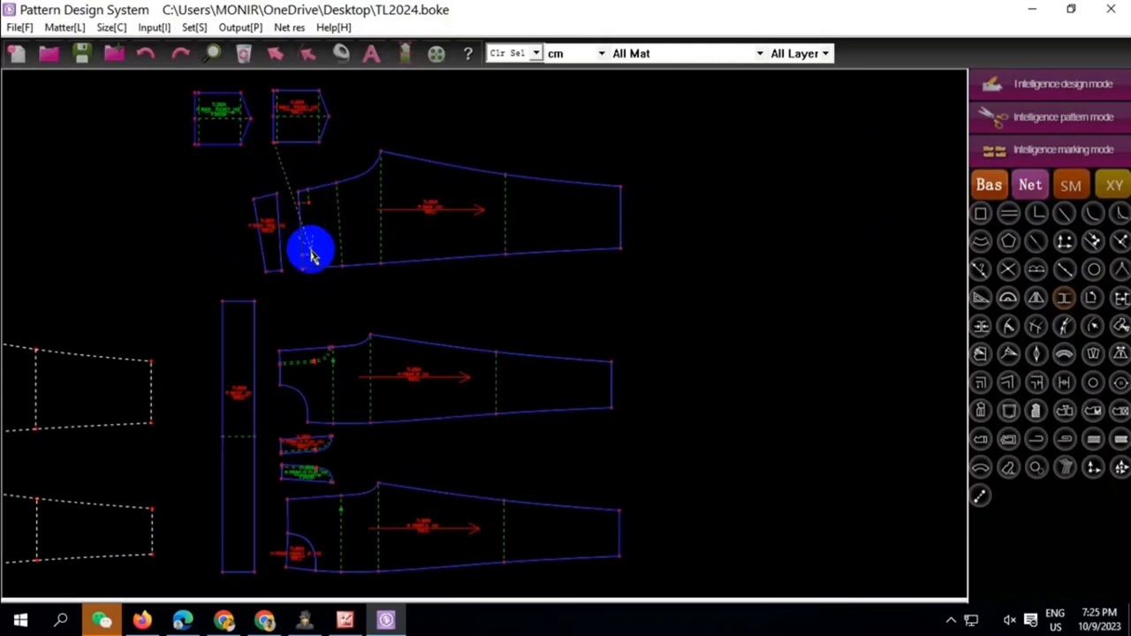
Fix the back pocket's position on the back panel and adjust its placement line
click(312, 256)
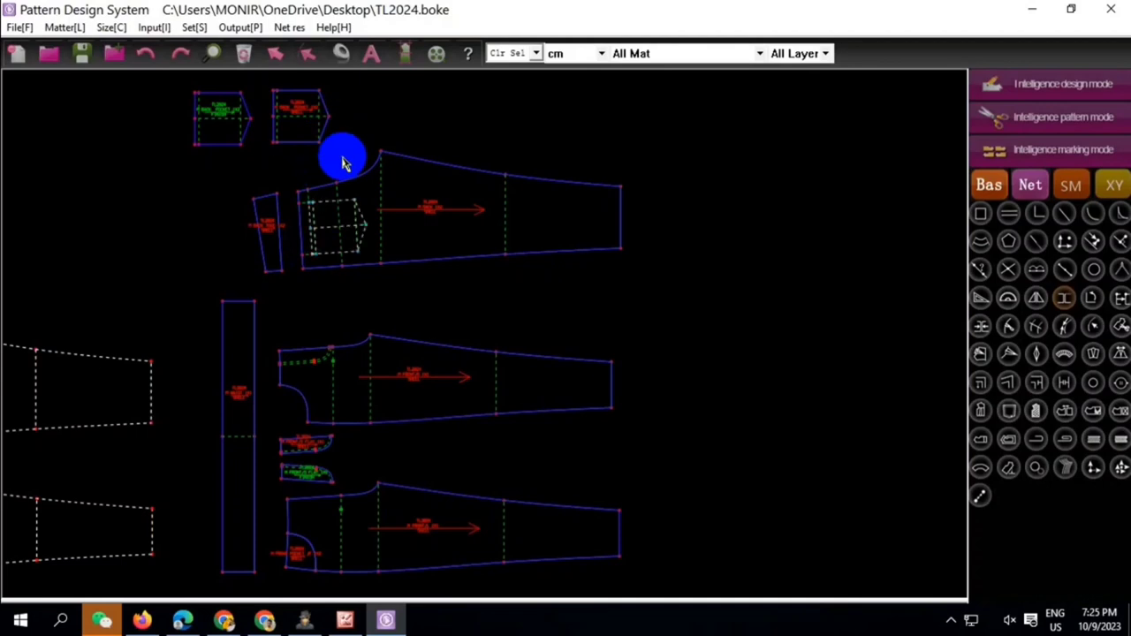
click(195, 177)
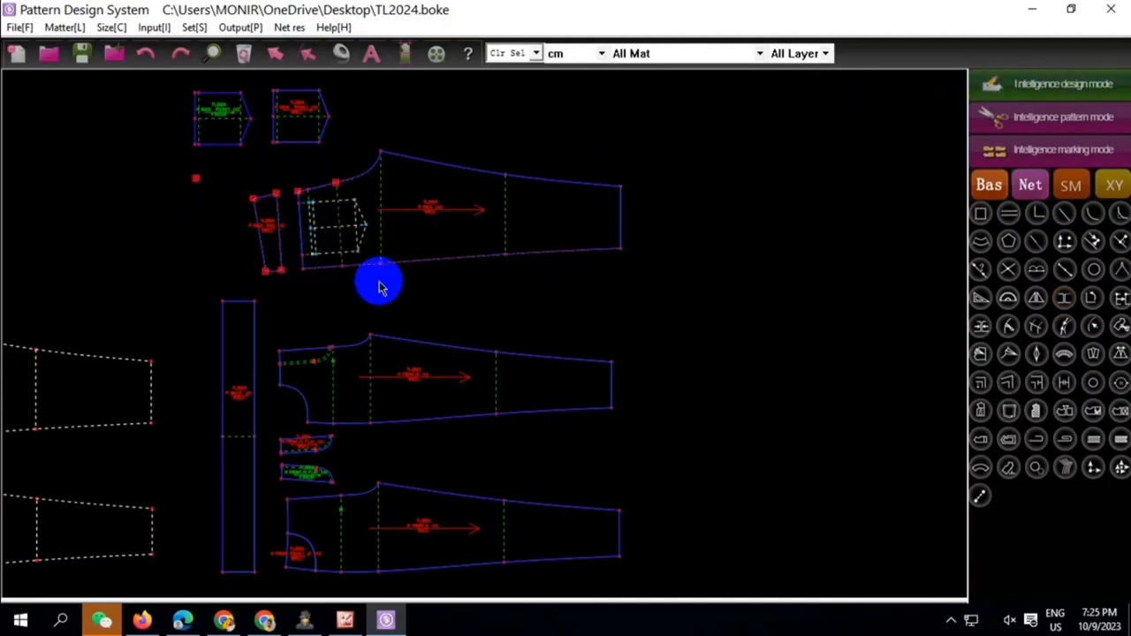
right_click(378, 285)
click(462, 531)
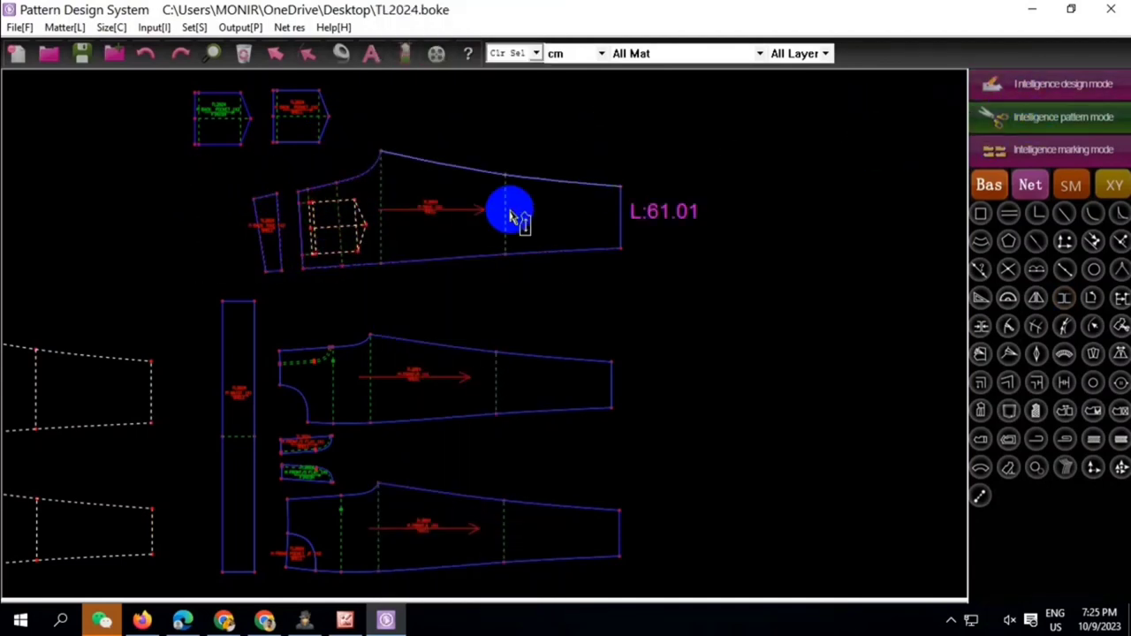
scroll(341, 247, up, 2)
scroll(308, 265, up, 2)
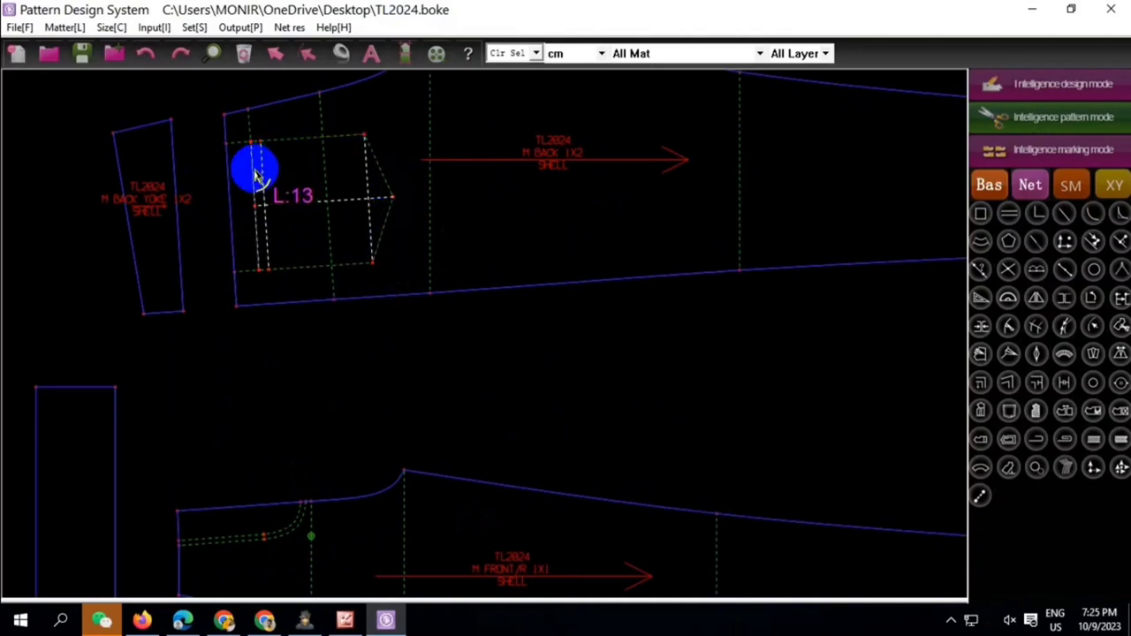
mouse_move(256, 175)
mouse_down()
mouse_move(271, 203)
mouse_move(364, 201)
mouse_up()
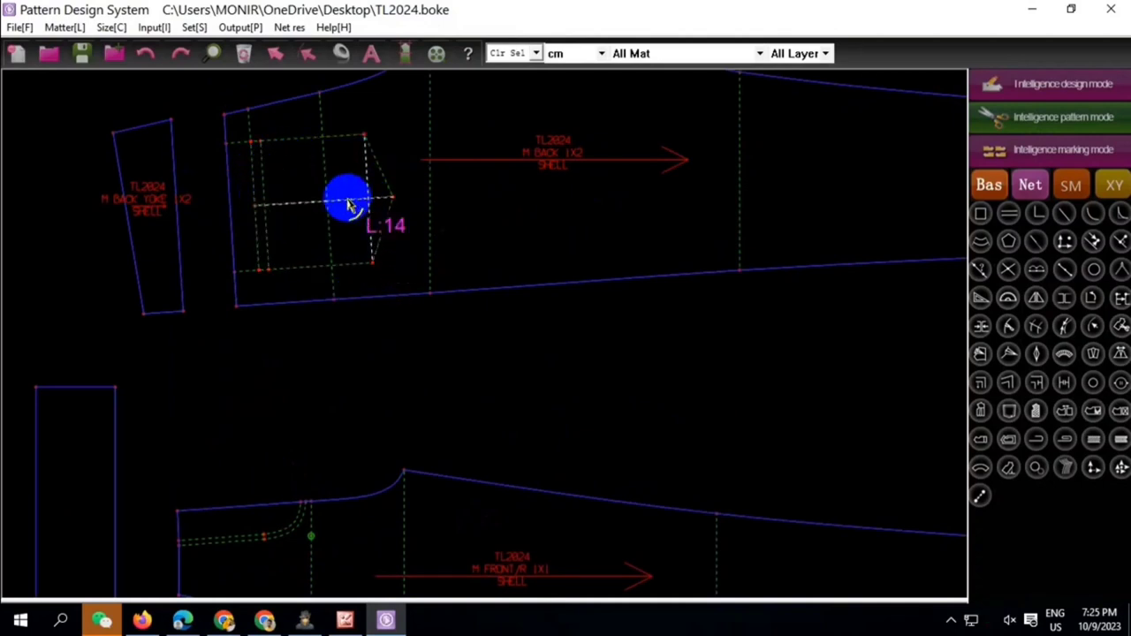
scroll(371, 195, up, 2)
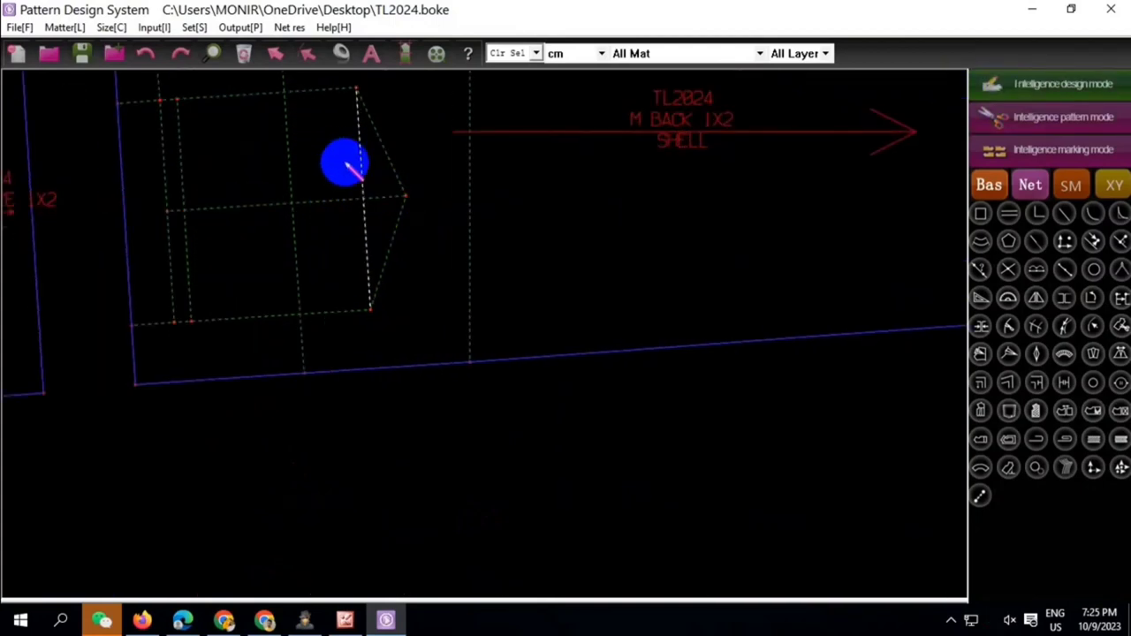
scroll(388, 181, down, 3)
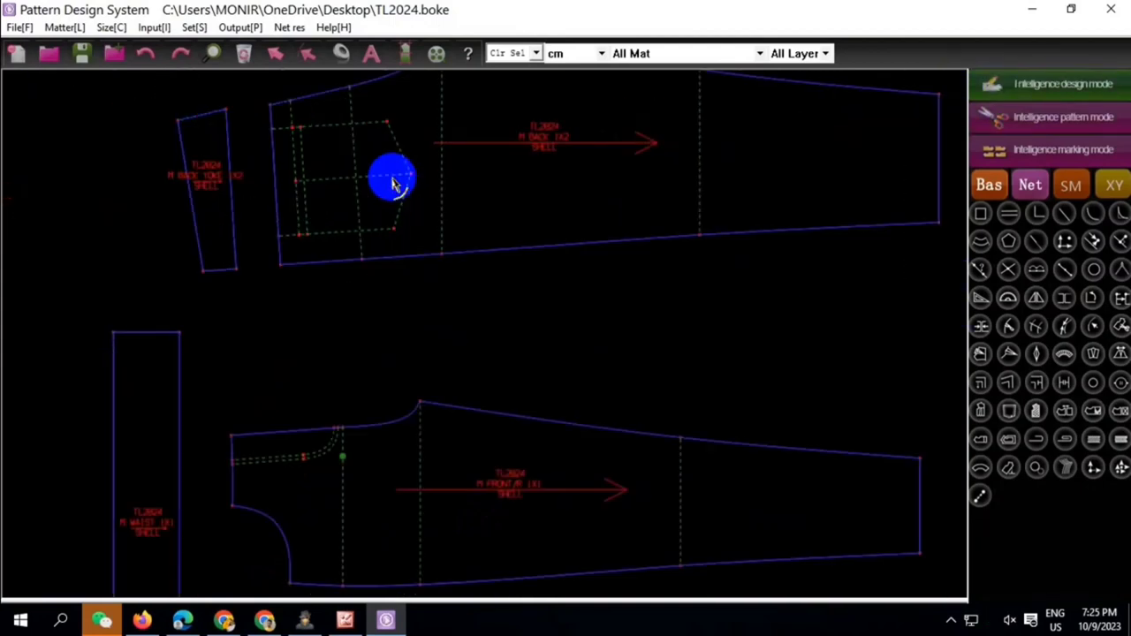
Restore the seam allowances by switching Bas back to Grid
click(989, 184)
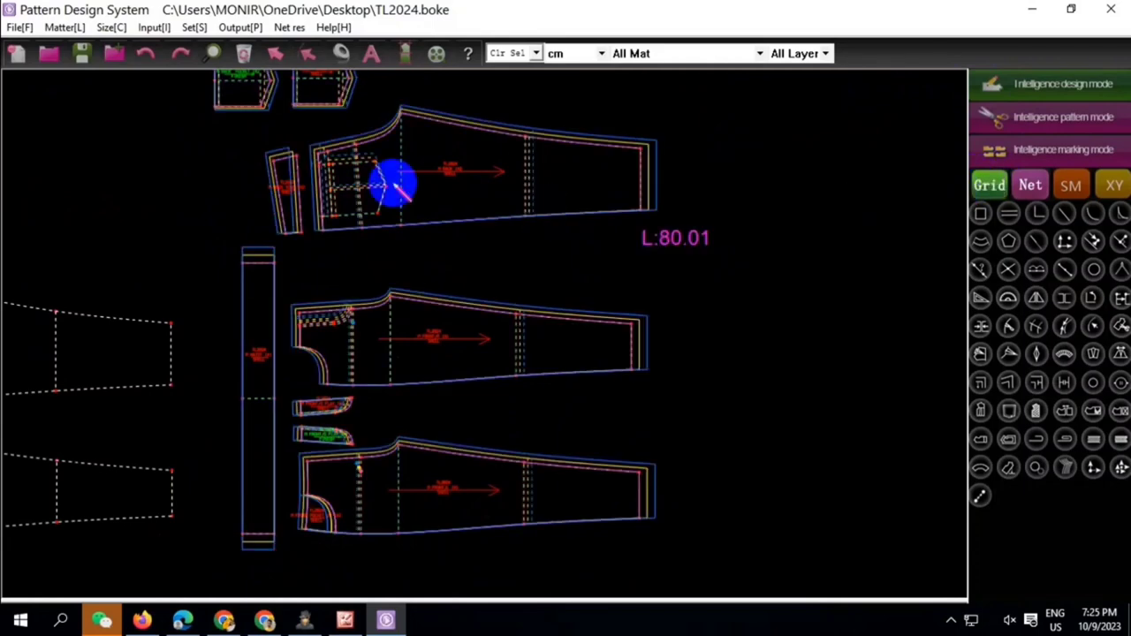
scroll(380, 181, up, 3)
scroll(328, 192, up, 1)
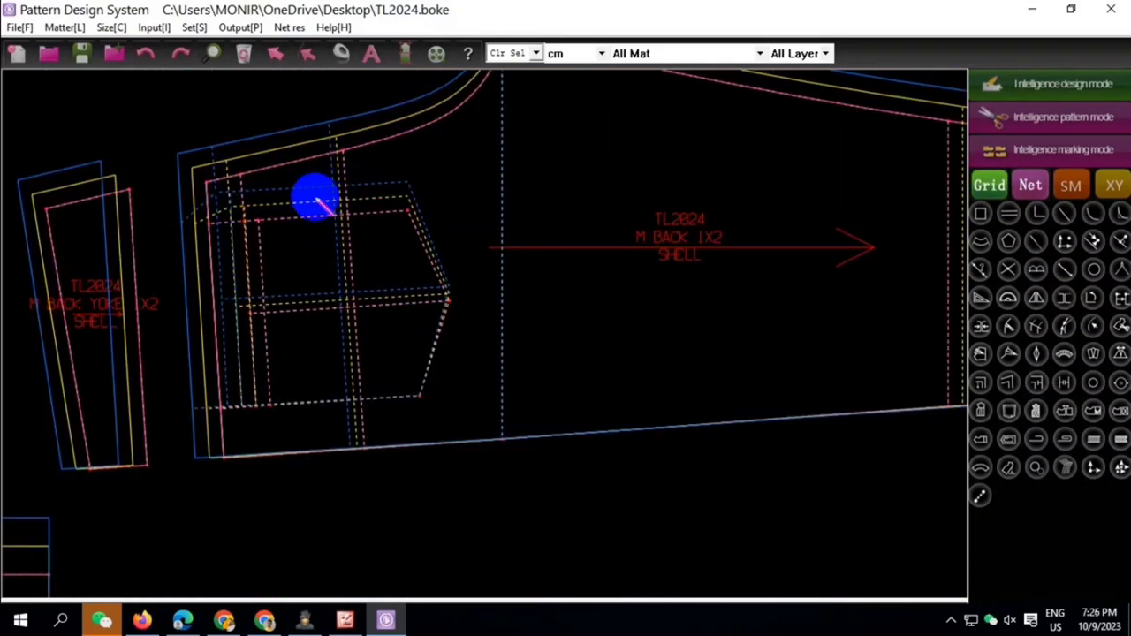
scroll(280, 209, up, 3)
scroll(287, 194, down, 2)
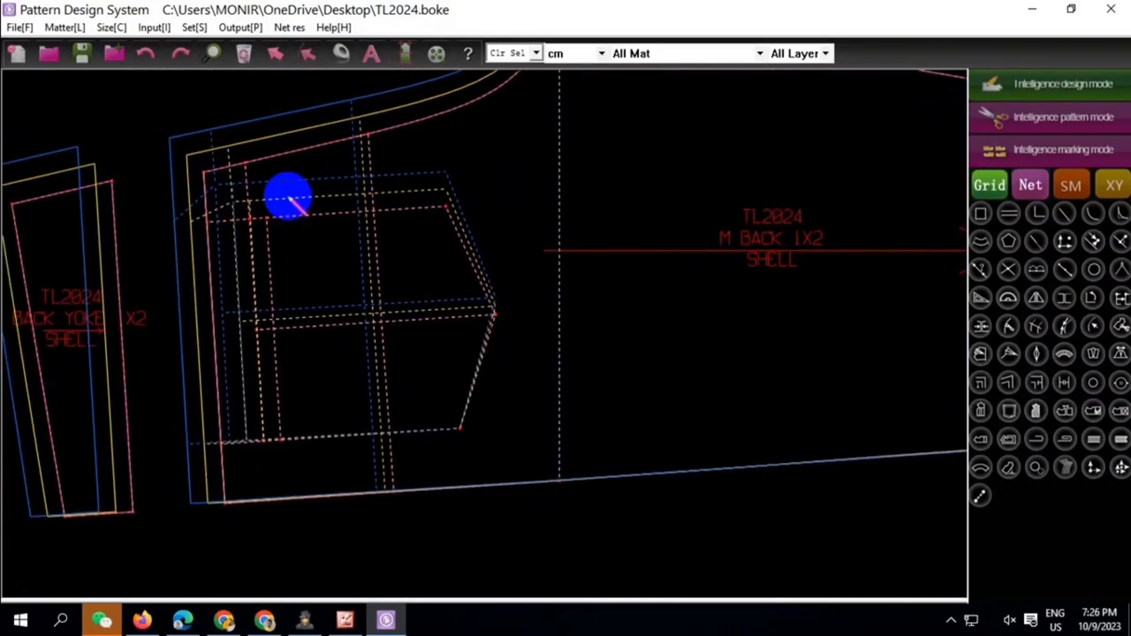
scroll(237, 233, up, 1)
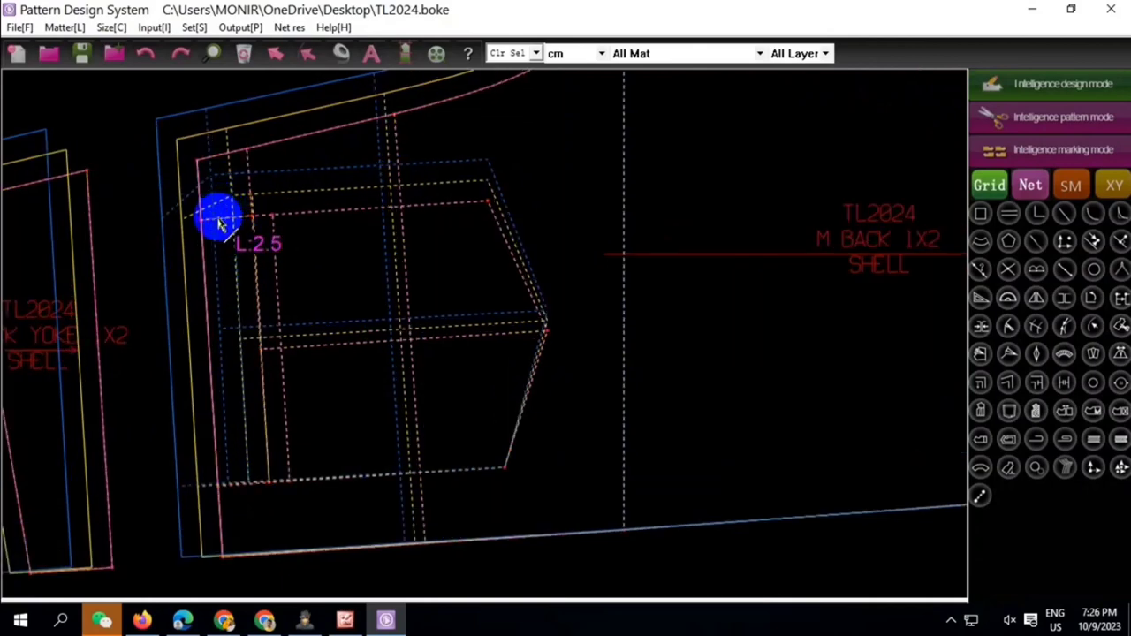
scroll(219, 222, down, 2)
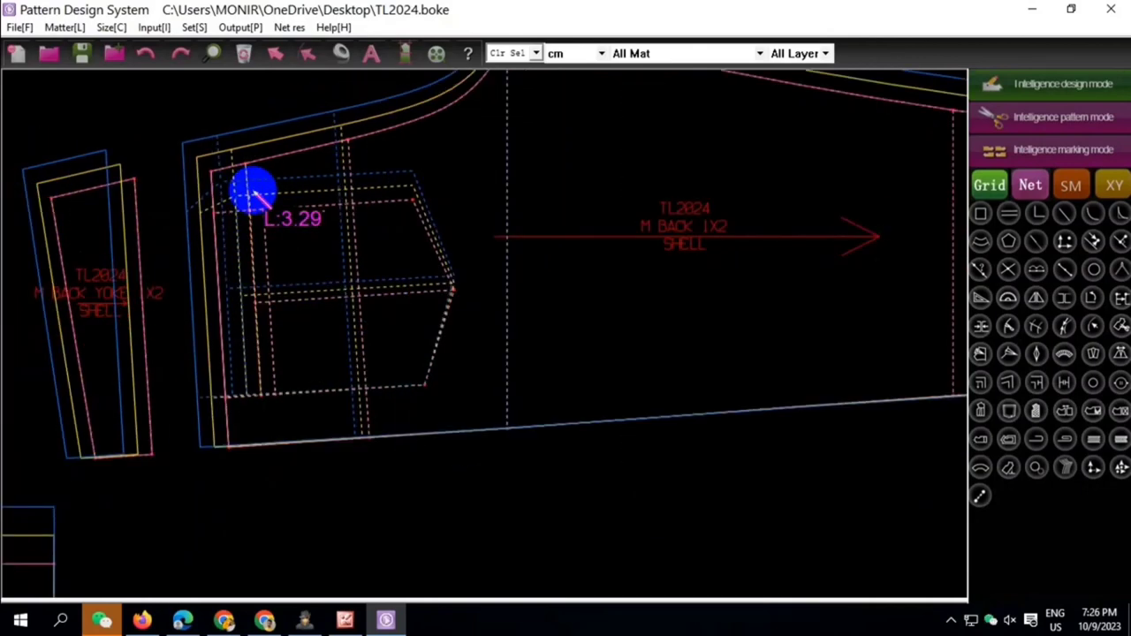
Switch to the Copy tool, then return to whole-piece mode for the back panel's options
click(1120, 470)
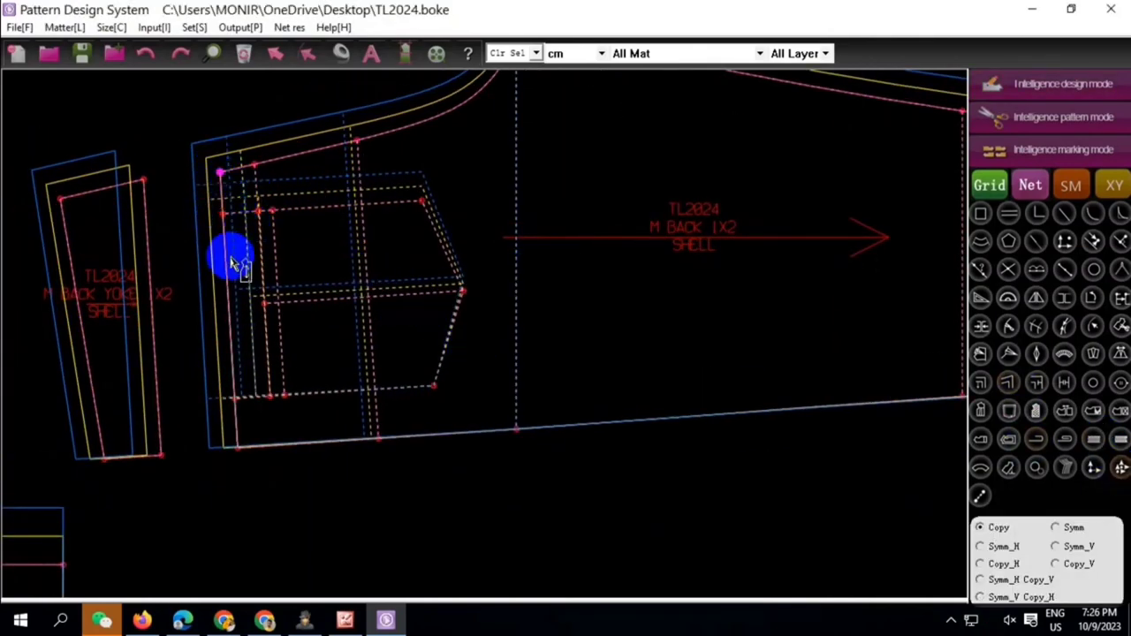
scroll(341, 298, down, 1)
scroll(353, 303, down, 1)
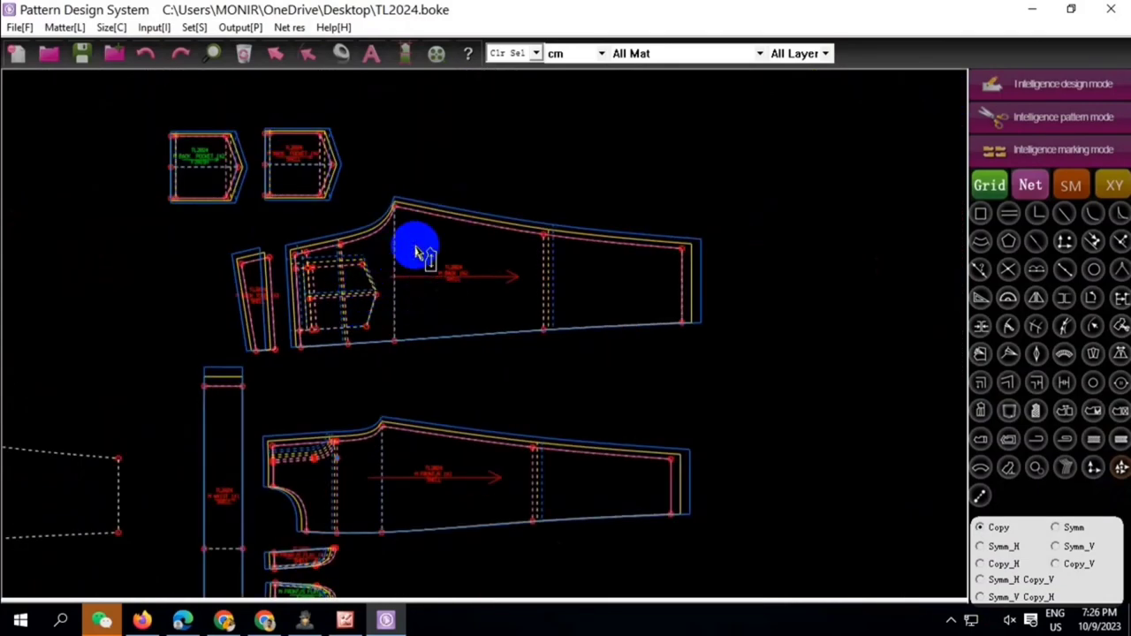
scroll(402, 287, up, 2)
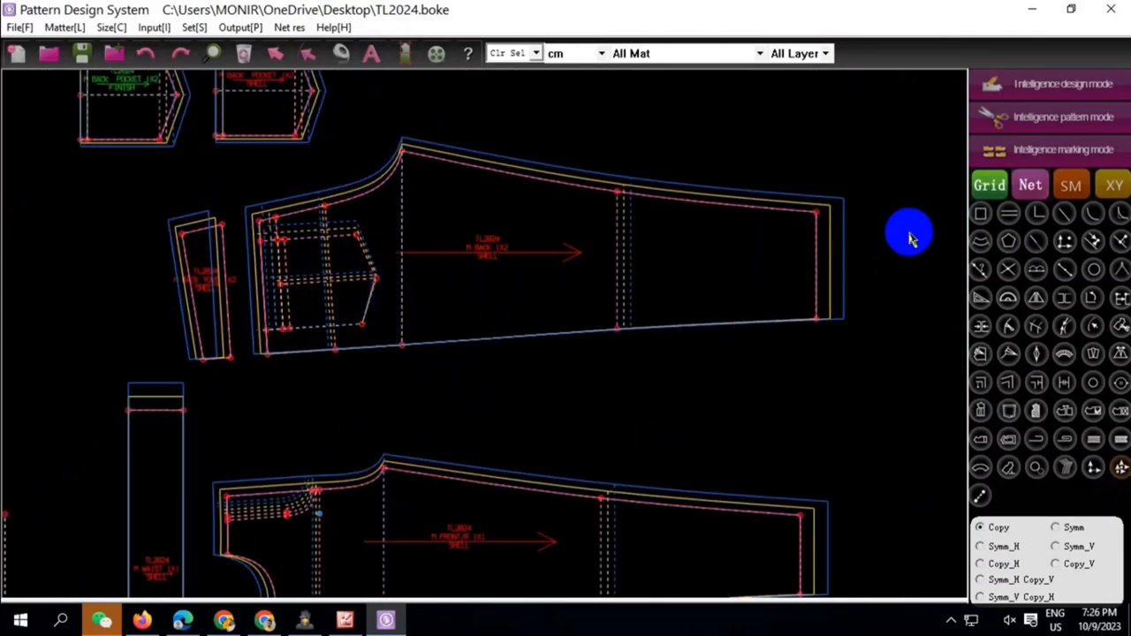
click(1038, 124)
scroll(464, 318, down, 2)
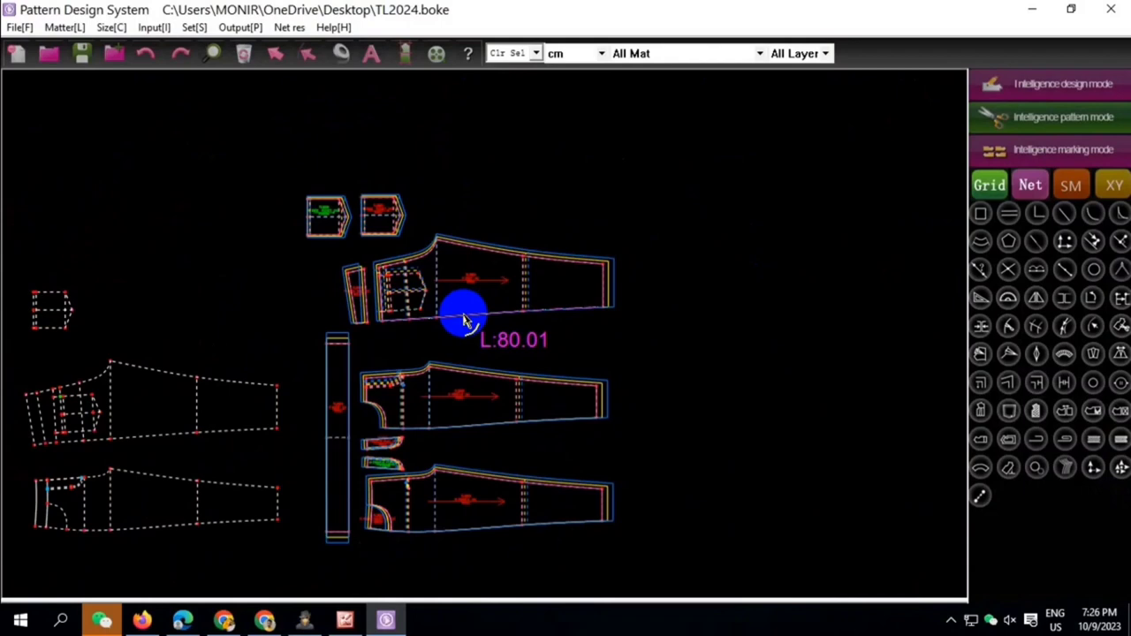
Copy the back panel piece and place the copy at the top of the layout
right_click(505, 298)
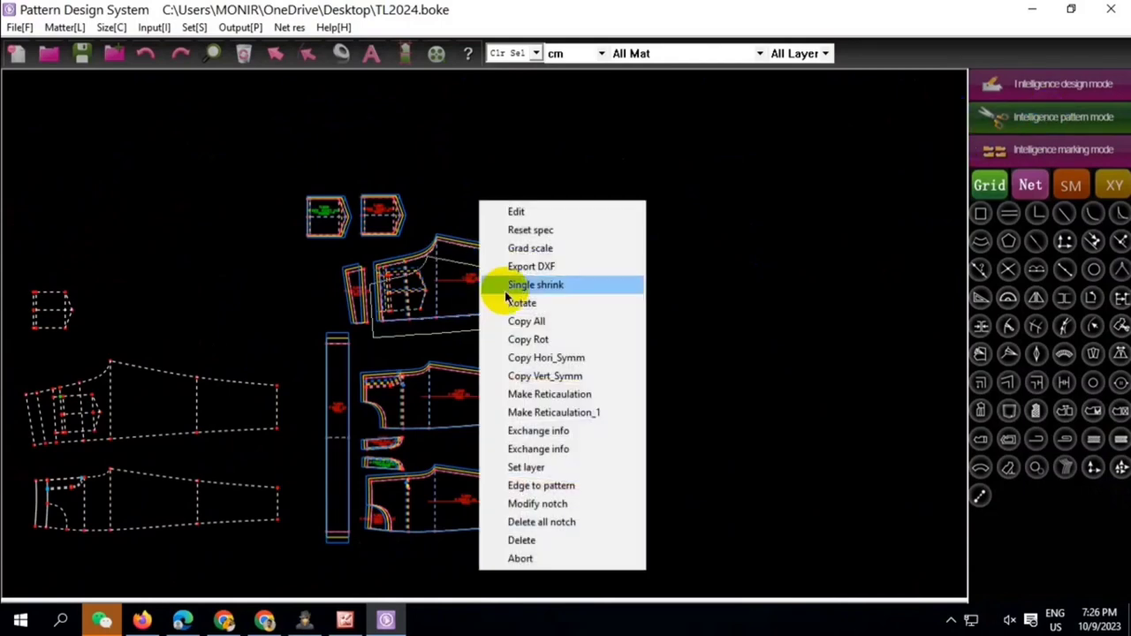
click(518, 320)
click(486, 159)
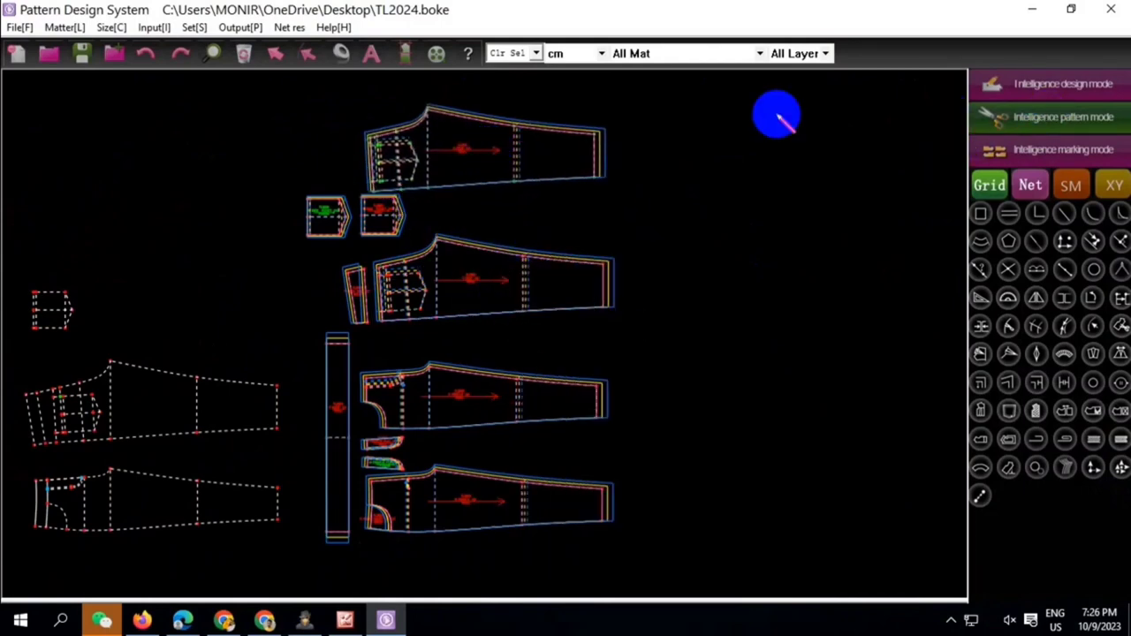
drag(214, 102, 631, 221)
right_click(698, 464)
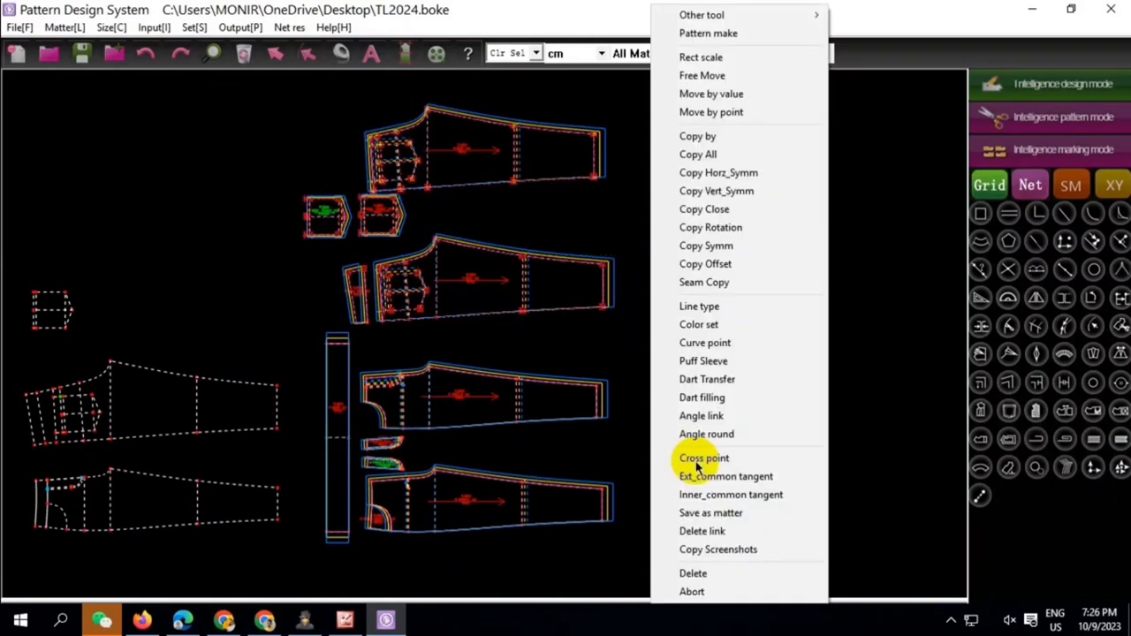
click(707, 531)
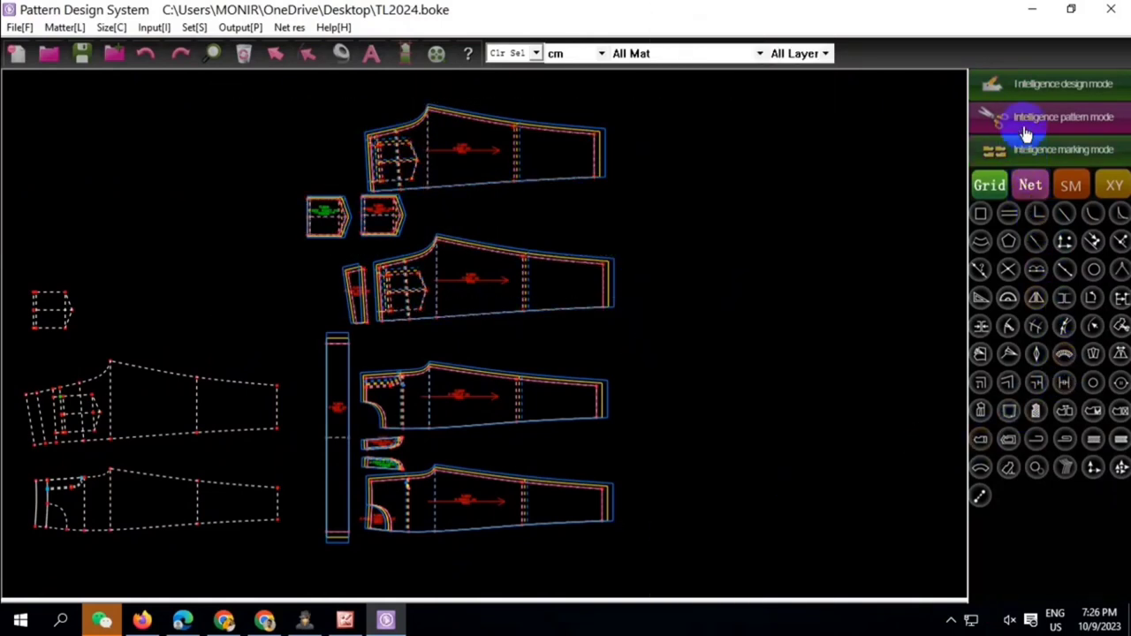
Flip the top back leg piece with Overturn_V and drop it slightly lower
click(1007, 469)
click(582, 177)
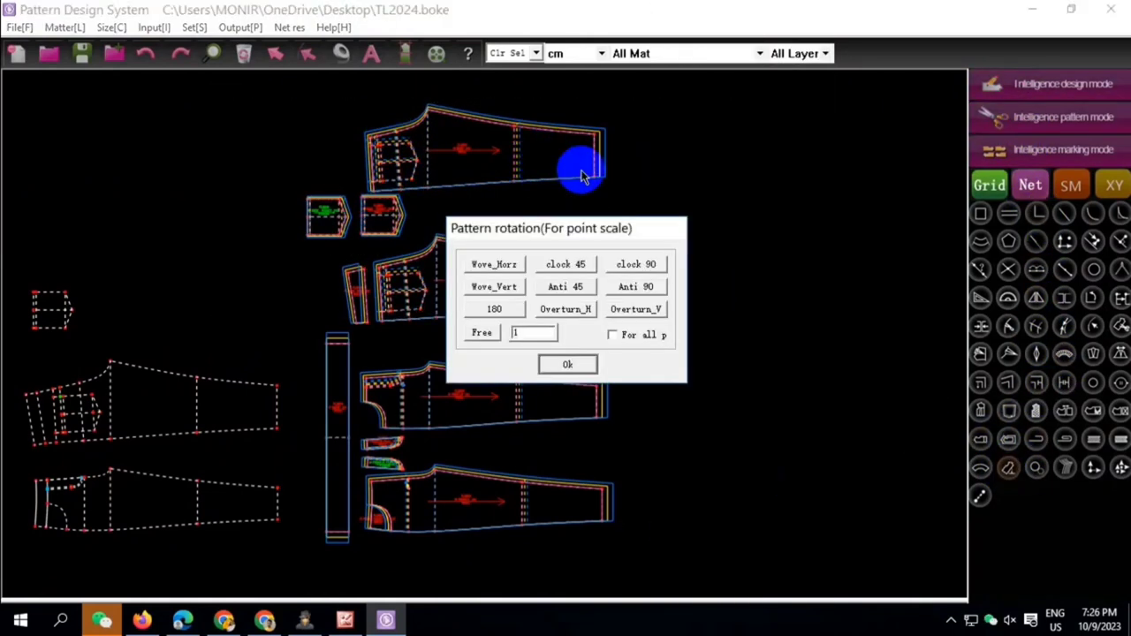
click(636, 309)
click(568, 364)
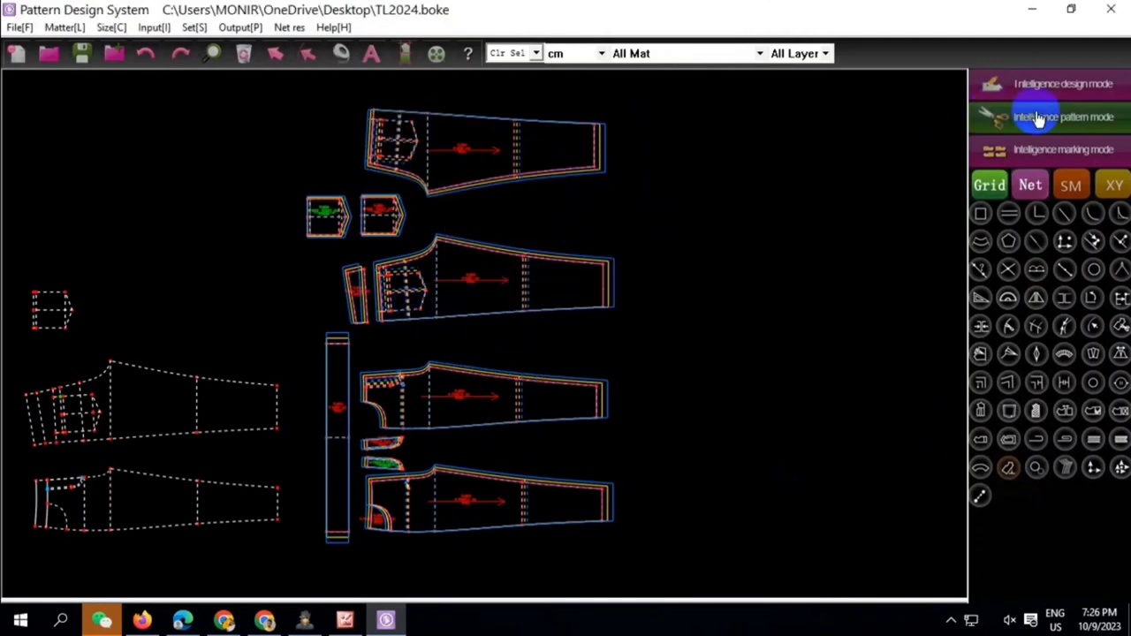
drag(487, 94, 491, 146)
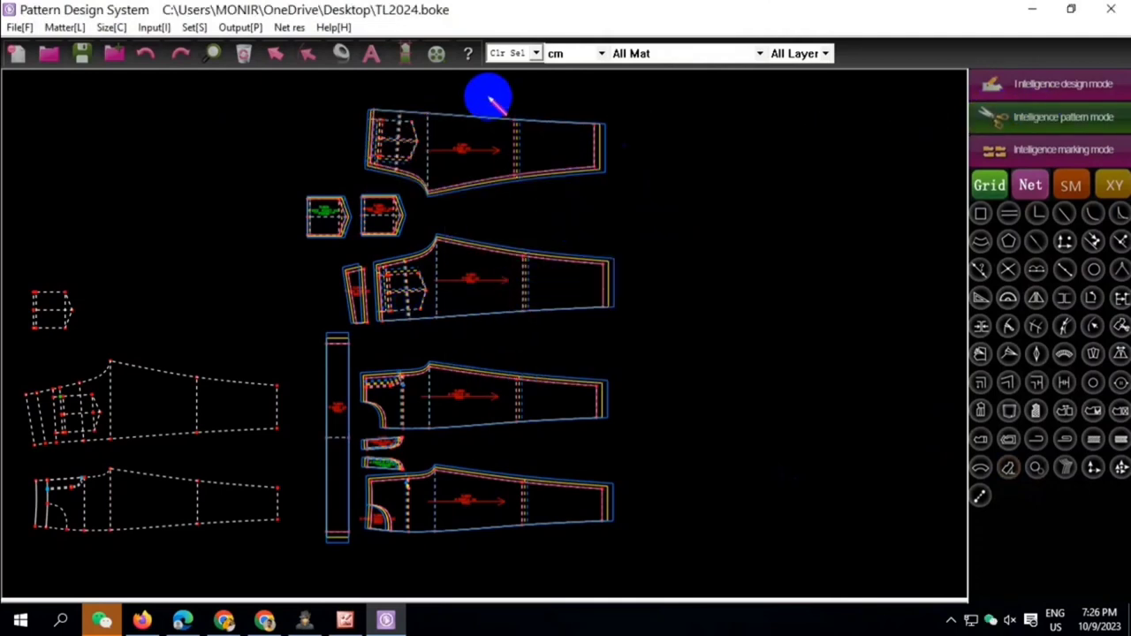
click(491, 146)
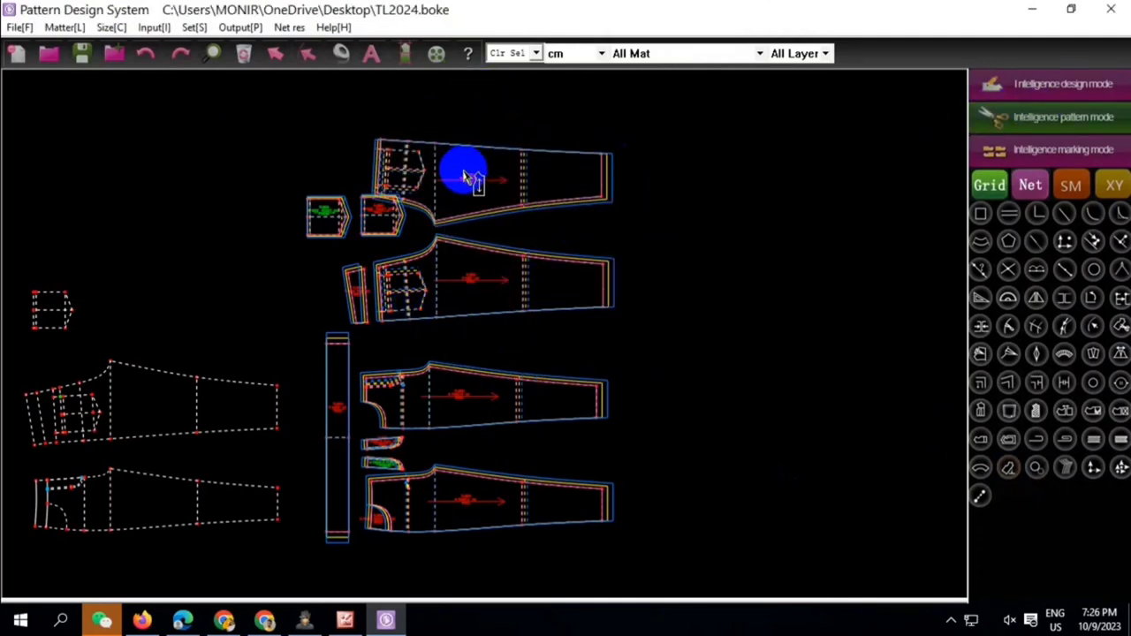
Move the small pocket pieces up beside the green one, above the leg pieces
click(378, 99)
drag(376, 226, 446, 103)
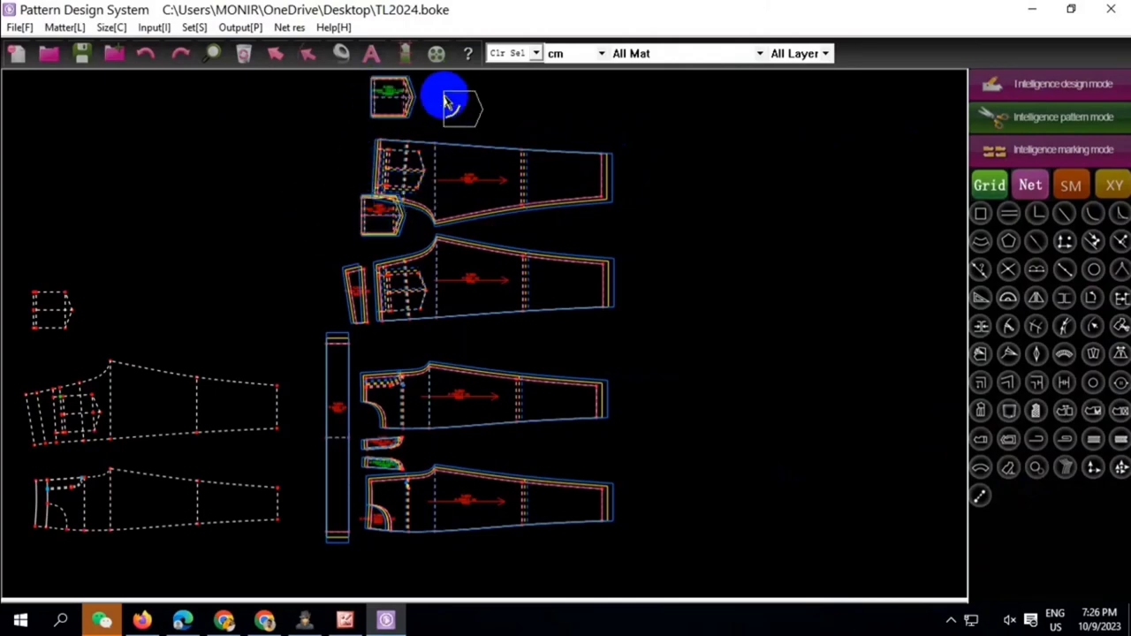
click(431, 92)
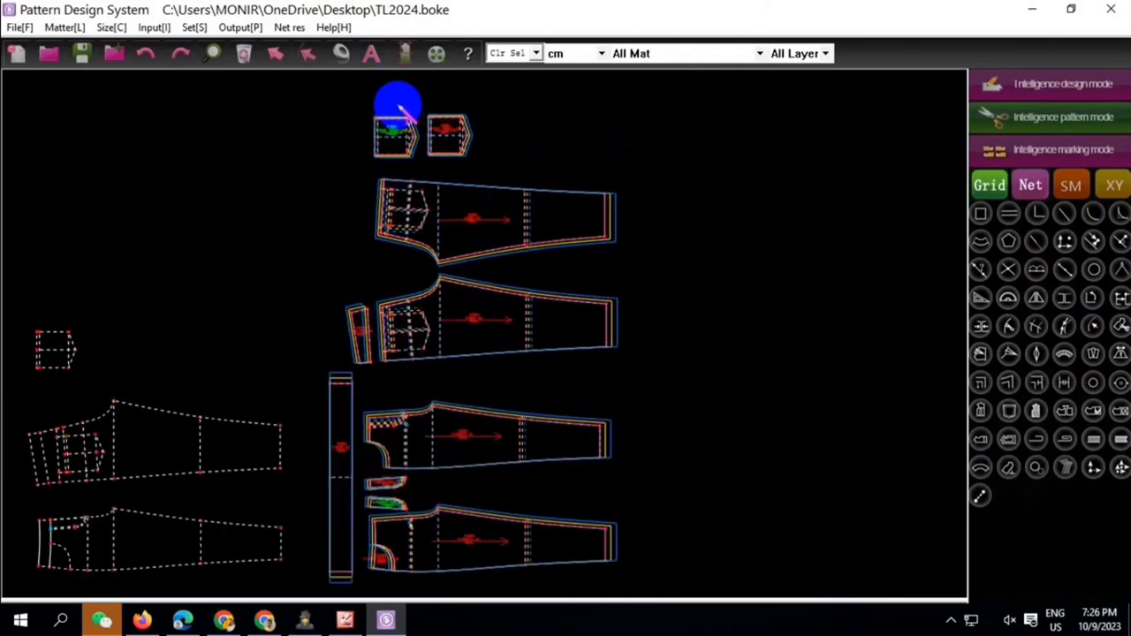
scroll(379, 245, up, 2)
scroll(352, 310, up, 2)
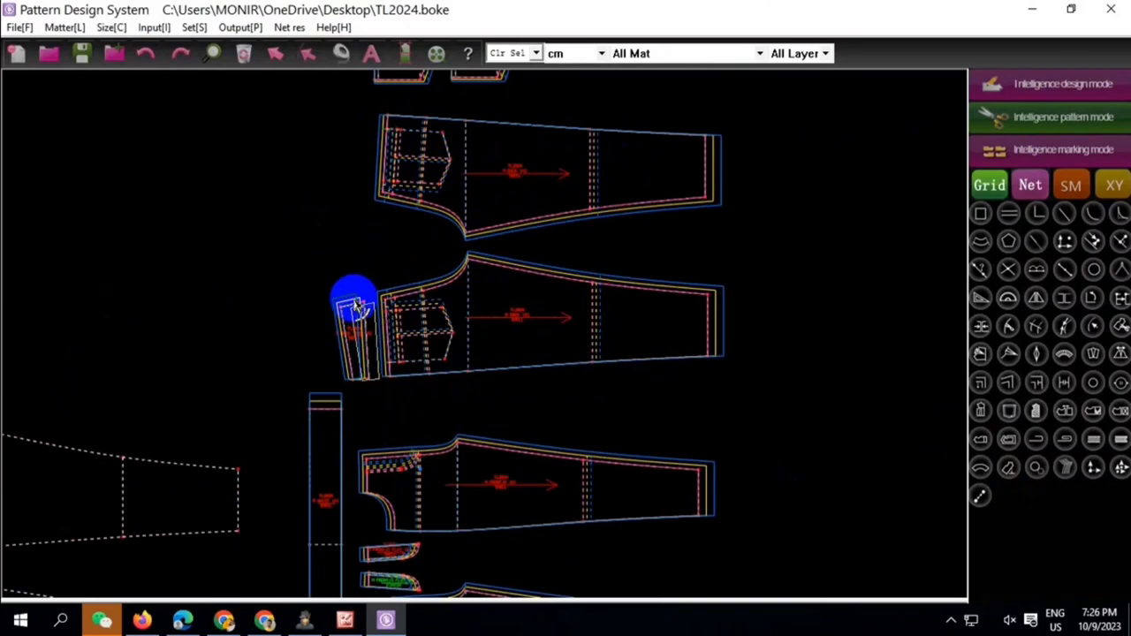
click(352, 301)
scroll(462, 248, down, 3)
scroll(462, 221, up, 2)
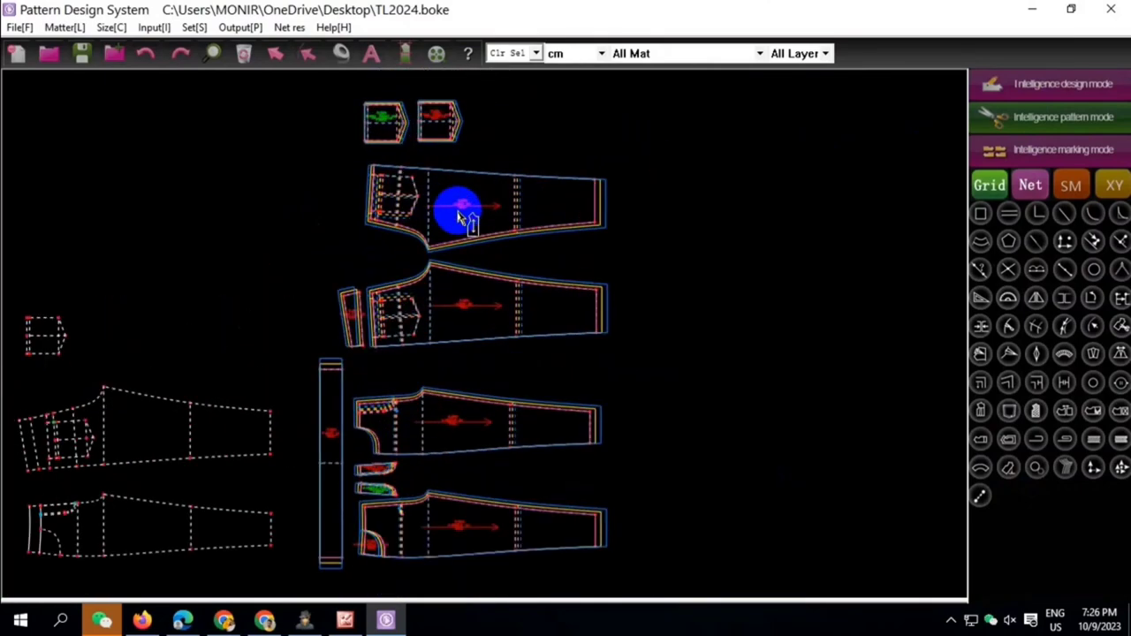
scroll(477, 190, up, 2)
Open the back pieces' Pattern set dialogs, naming them BACK /R1 and BACK /L1
double_click(474, 187)
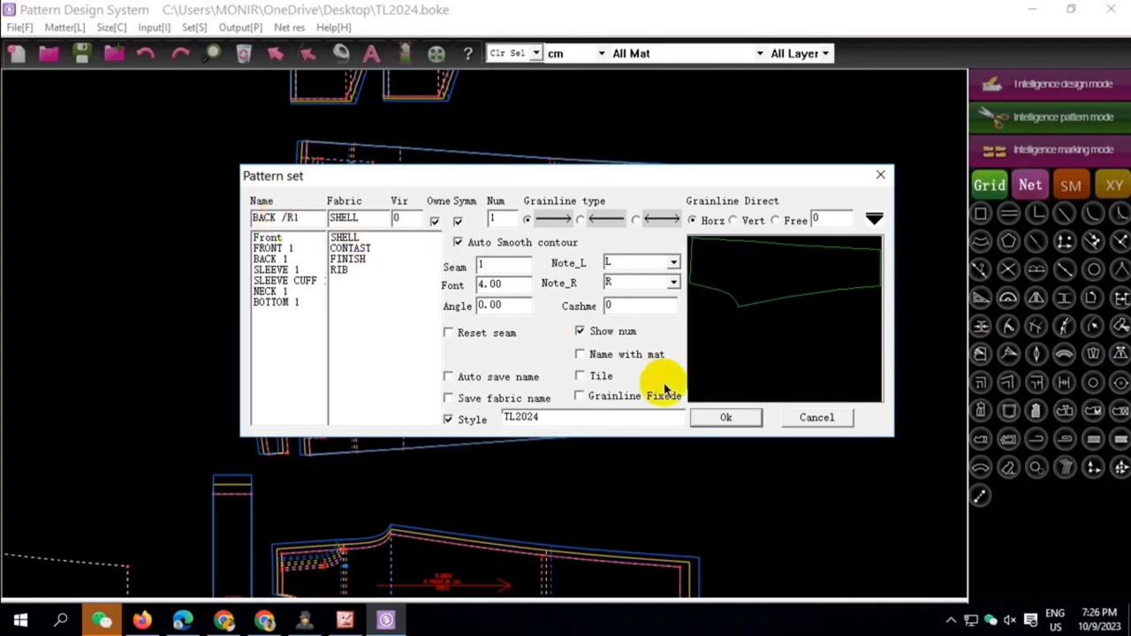
click(734, 417)
click(469, 366)
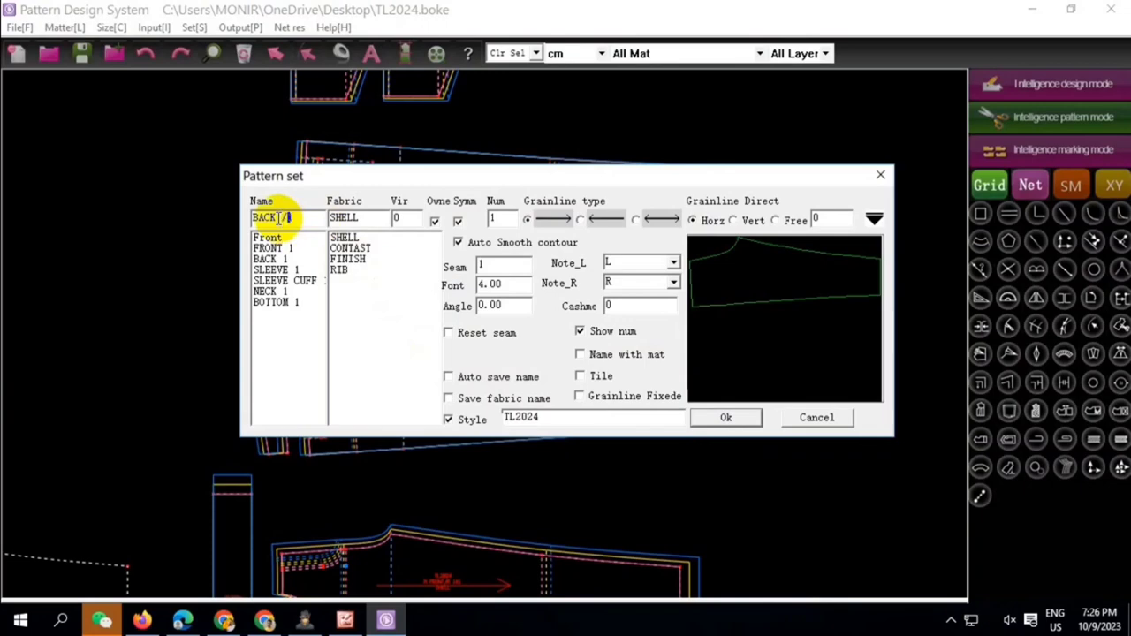
click(726, 415)
Uncheck Symm for BACK /R1 and BACK /L1, confirming each with Ok
click(566, 257)
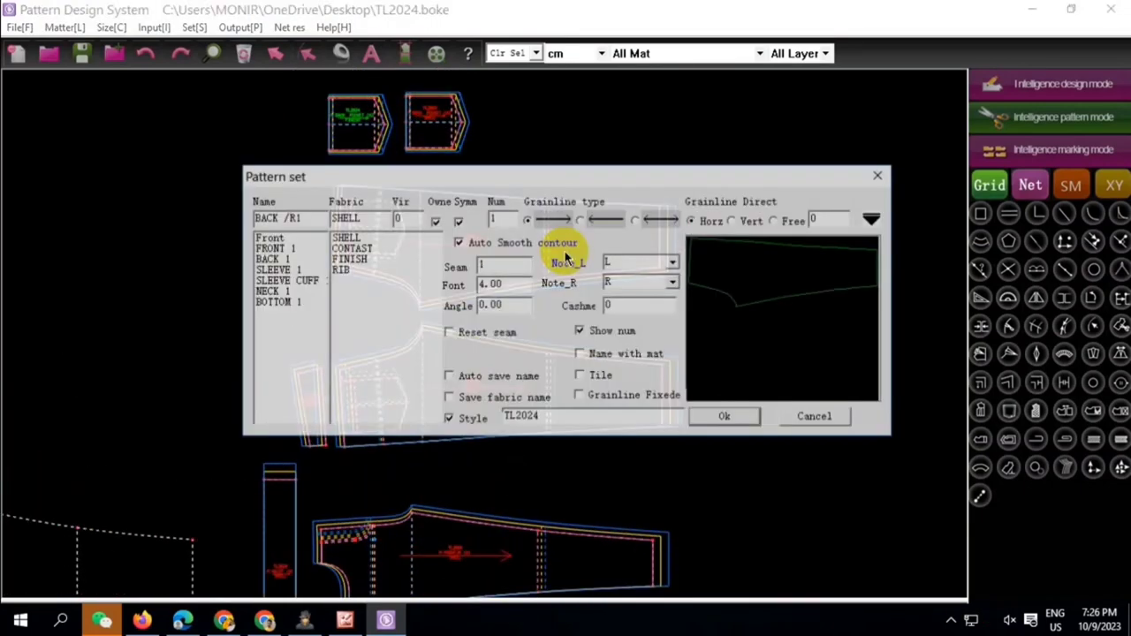
click(458, 222)
click(723, 415)
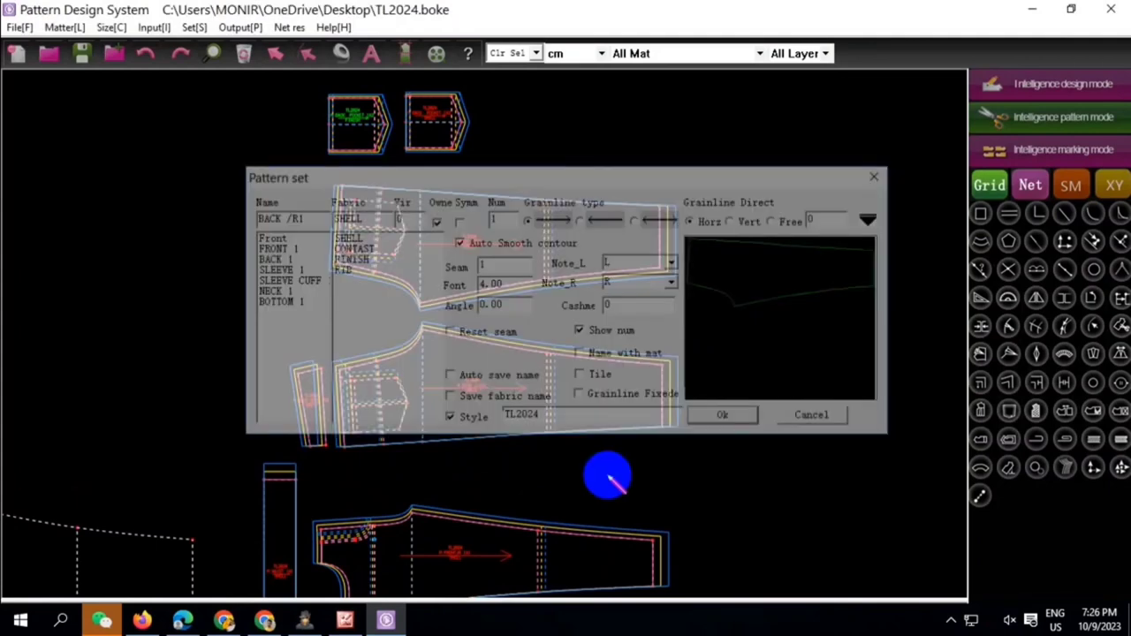
click(499, 371)
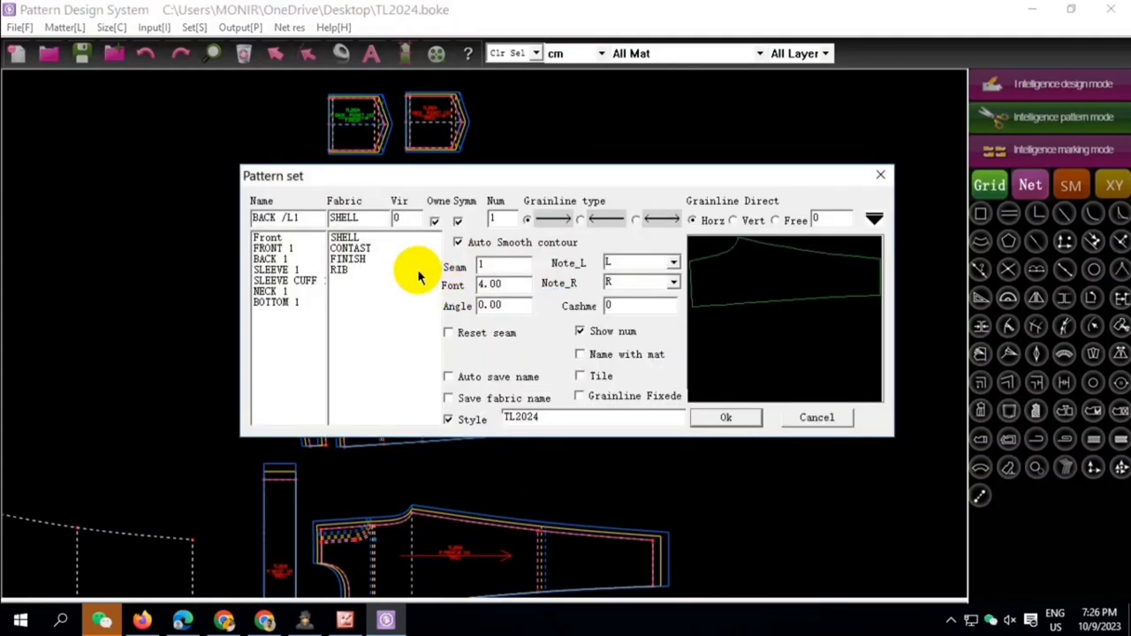
click(457, 221)
click(722, 414)
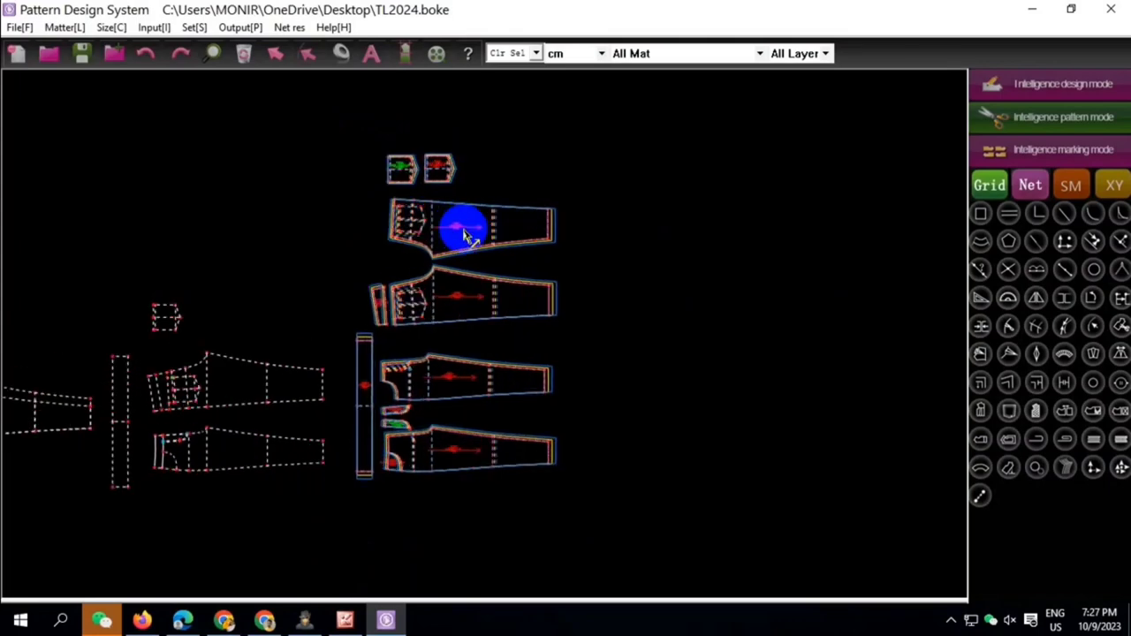
Switch Grid to Bas and Net to Seam, then save TL2024.boke
scroll(353, 222, down, 1)
scroll(353, 221, up, 2)
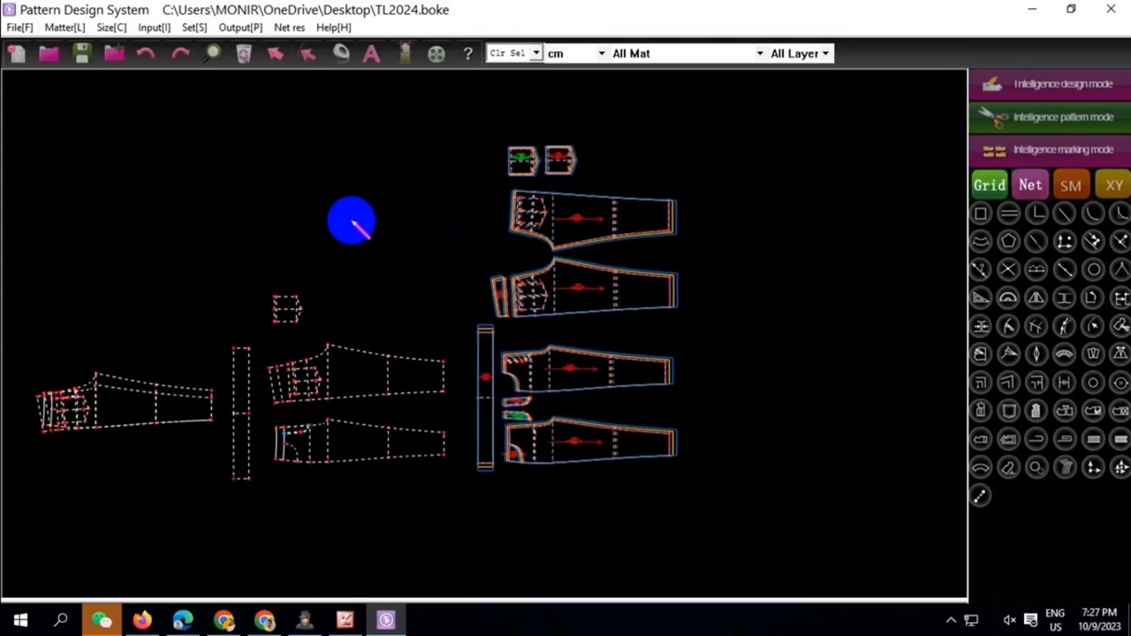
scroll(354, 222, up, 1)
click(990, 185)
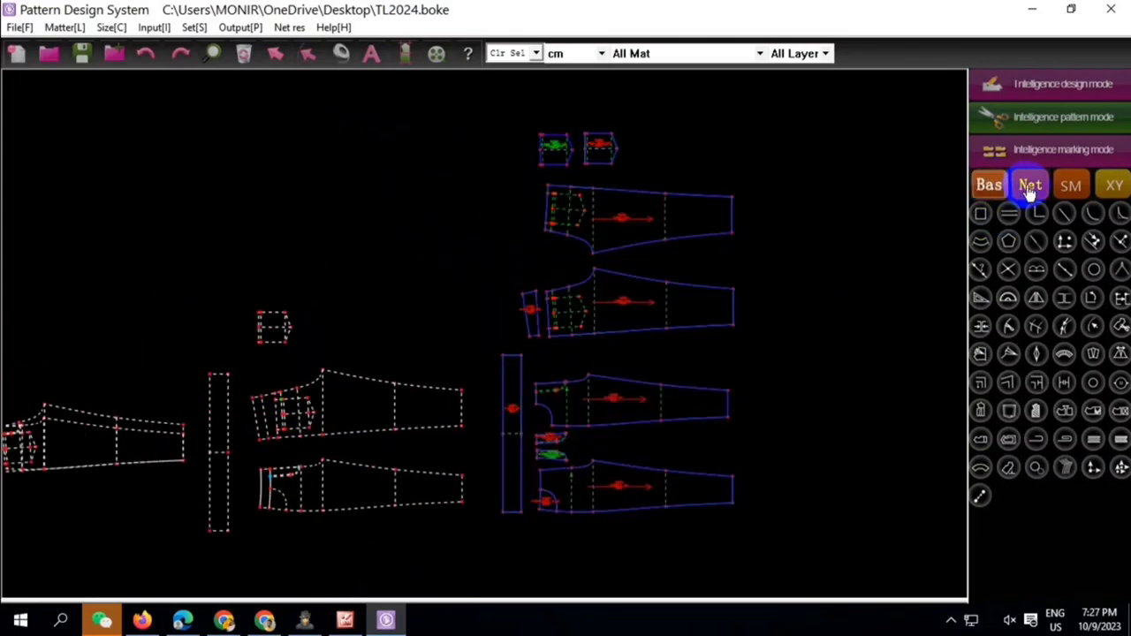
click(1030, 185)
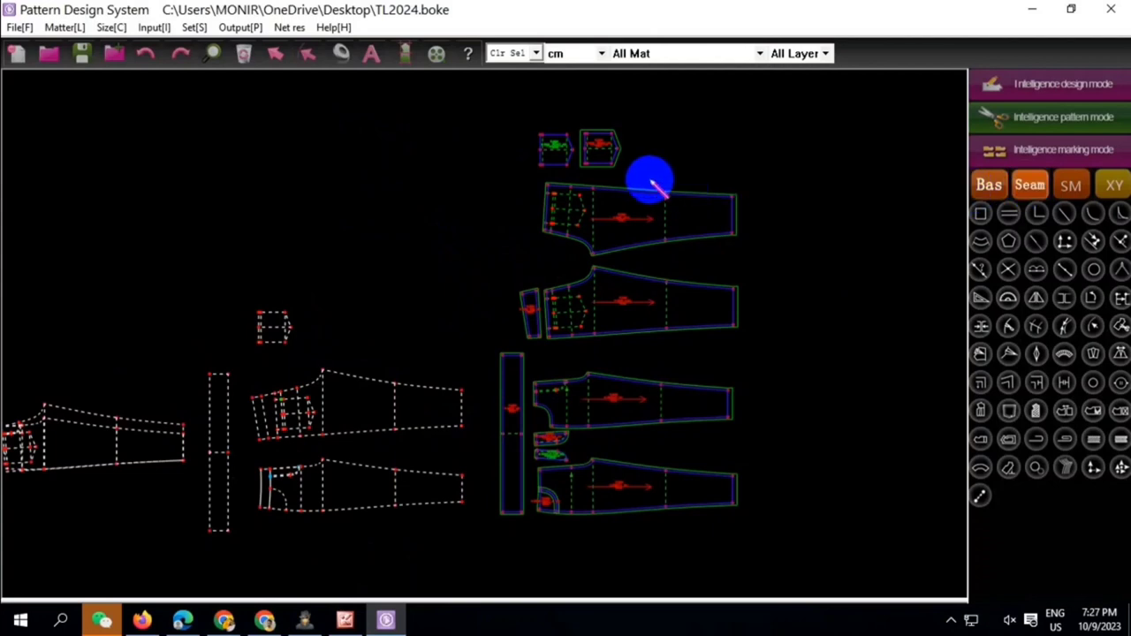
click(82, 55)
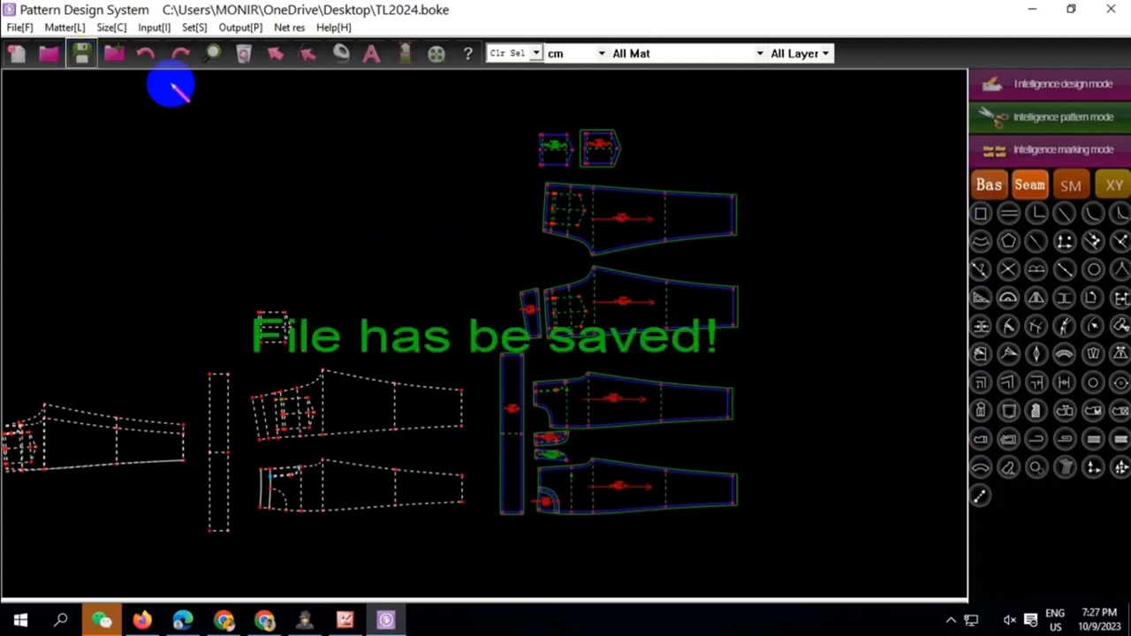
click(82, 58)
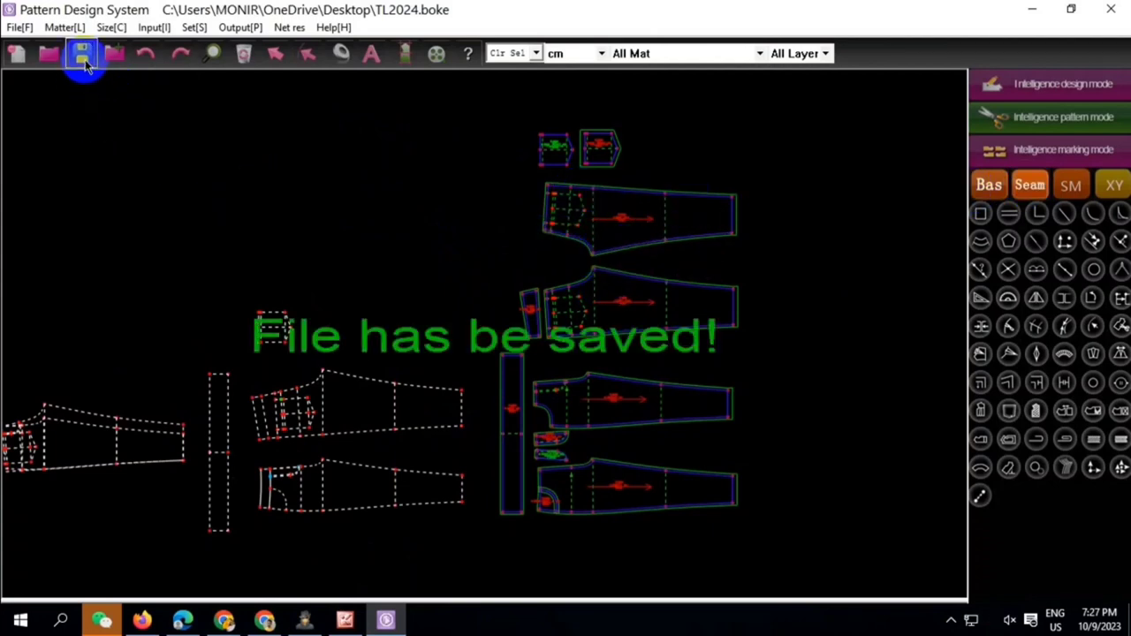
click(110, 30)
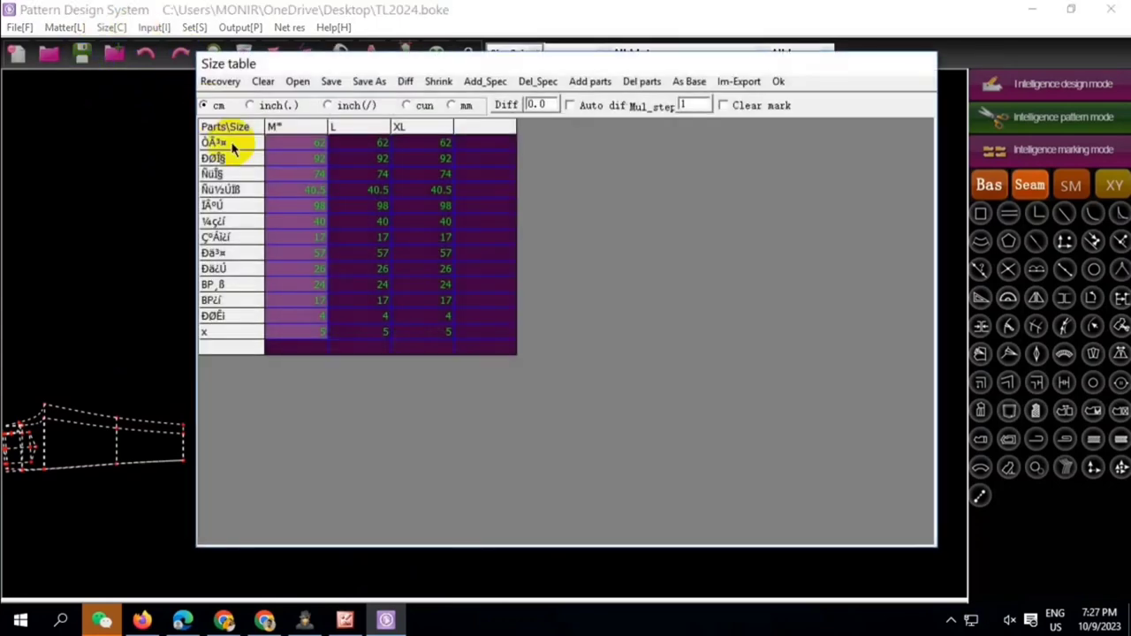
click(777, 81)
click(354, 624)
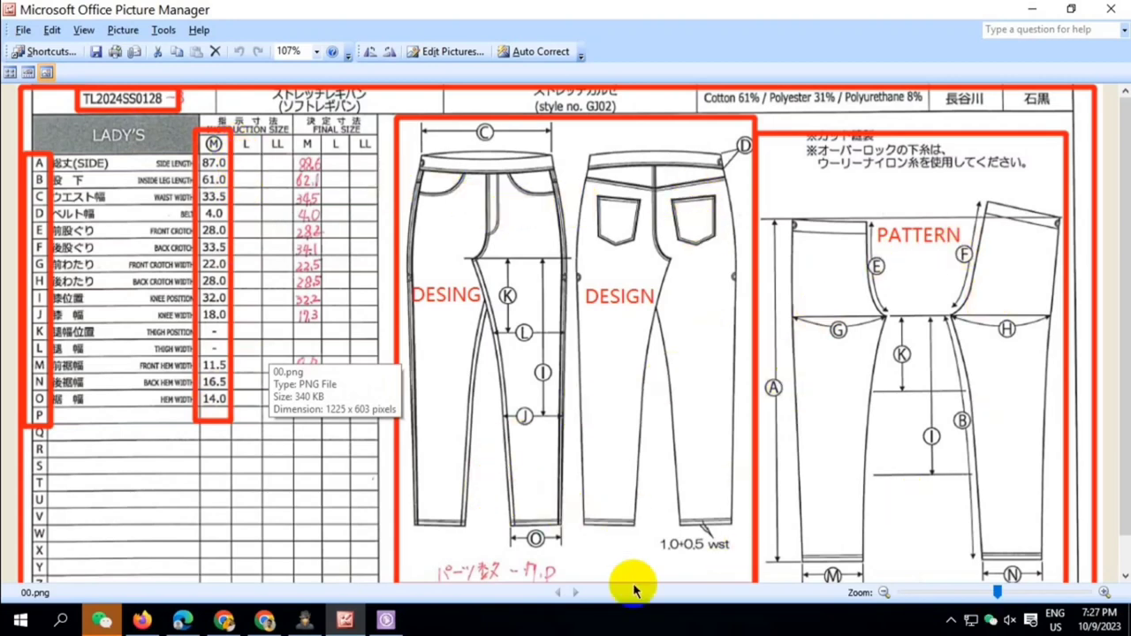
click(385, 619)
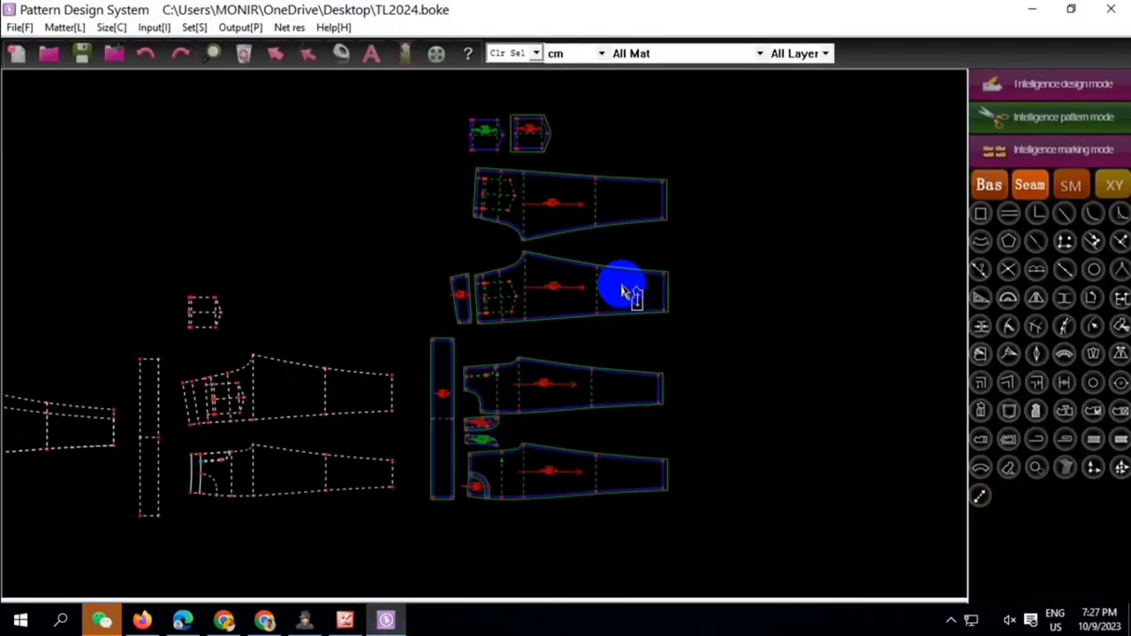
click(989, 180)
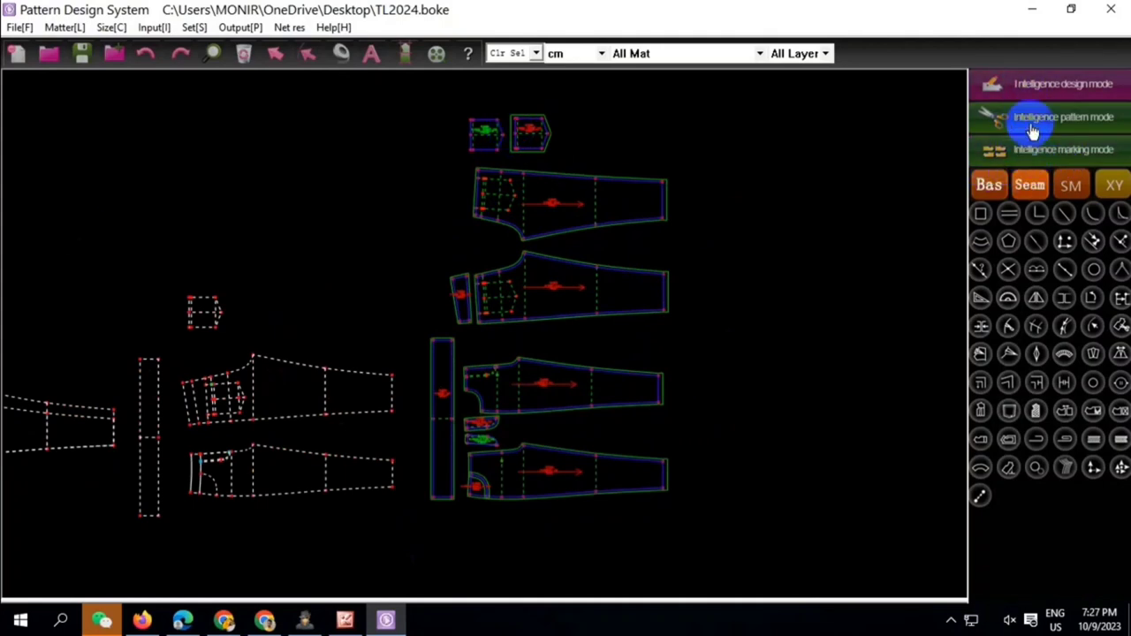
Switch to Intelligence marking and set one M set on 178 cm wide fabric
click(1041, 166)
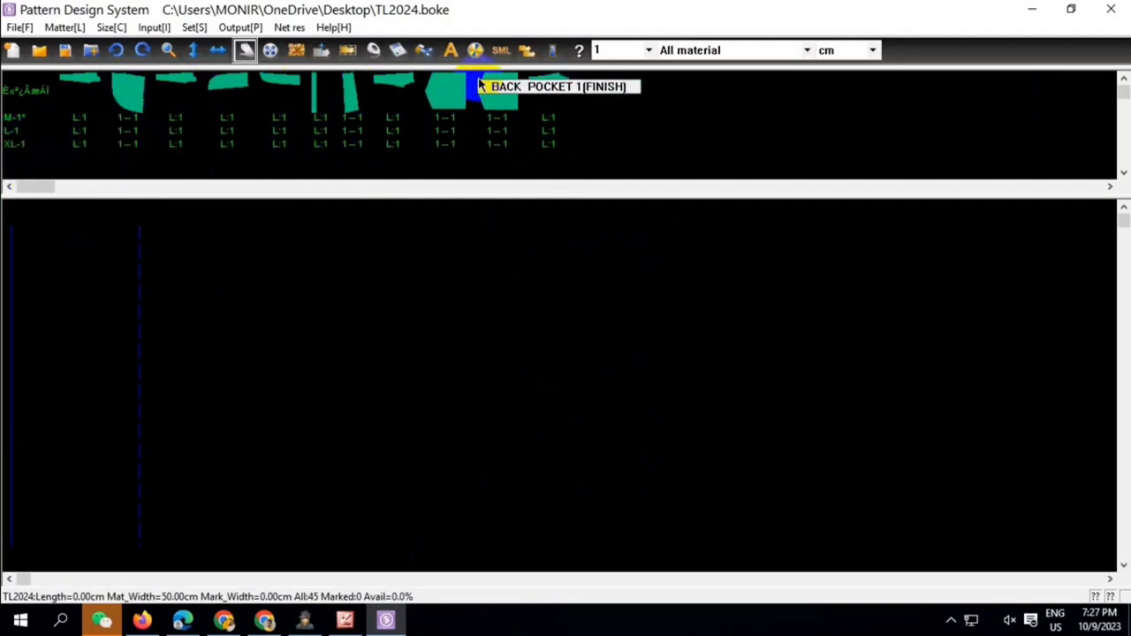
click(502, 51)
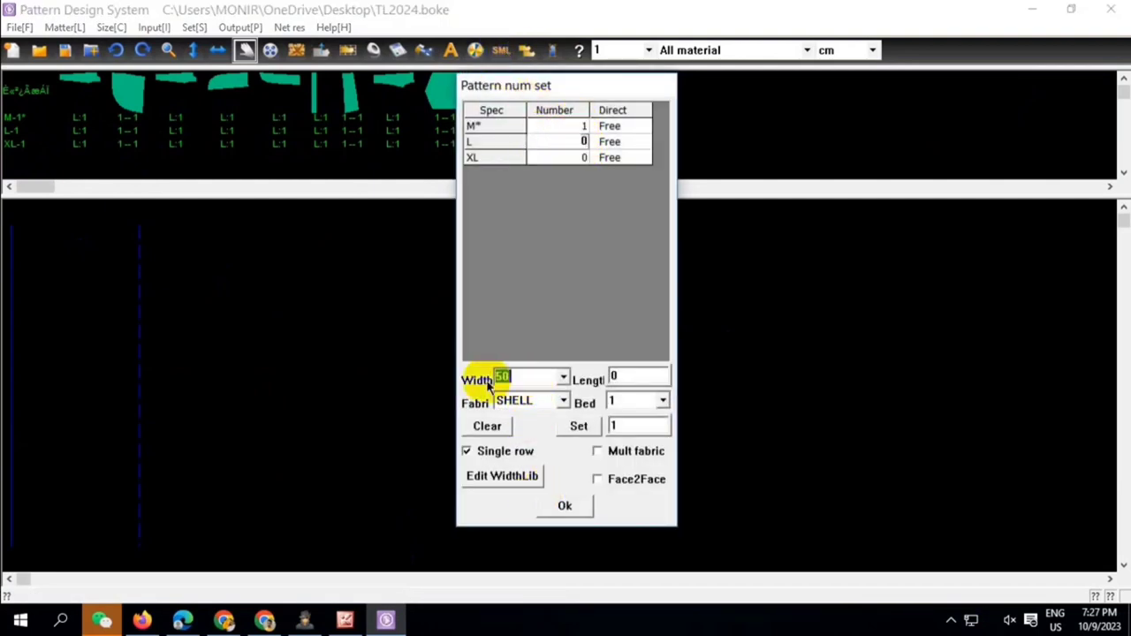
text(8)
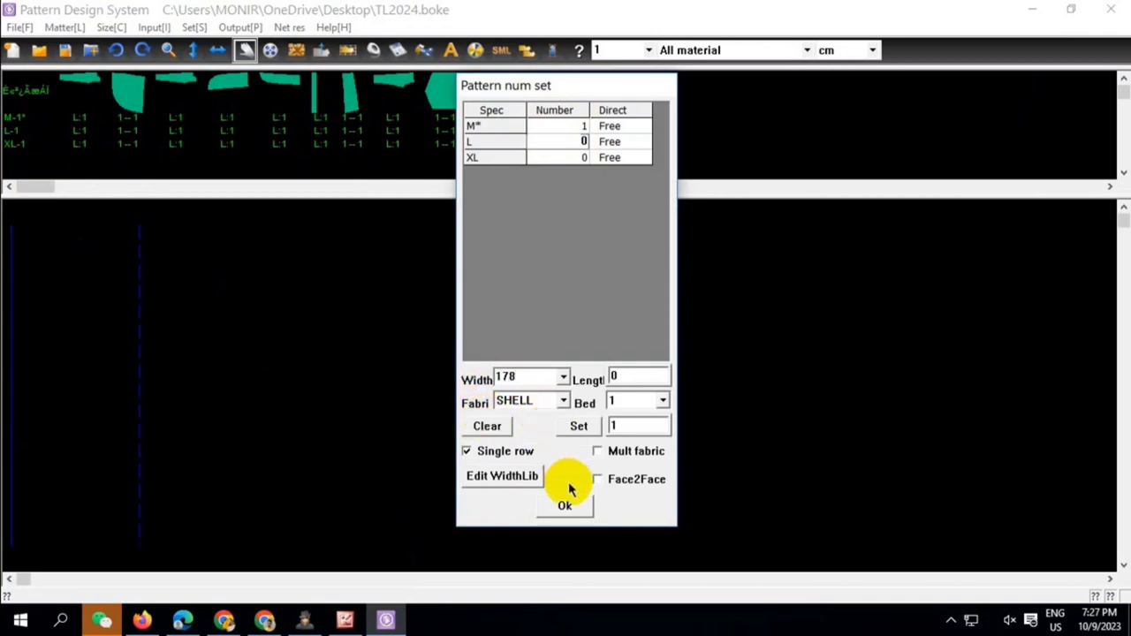
click(565, 508)
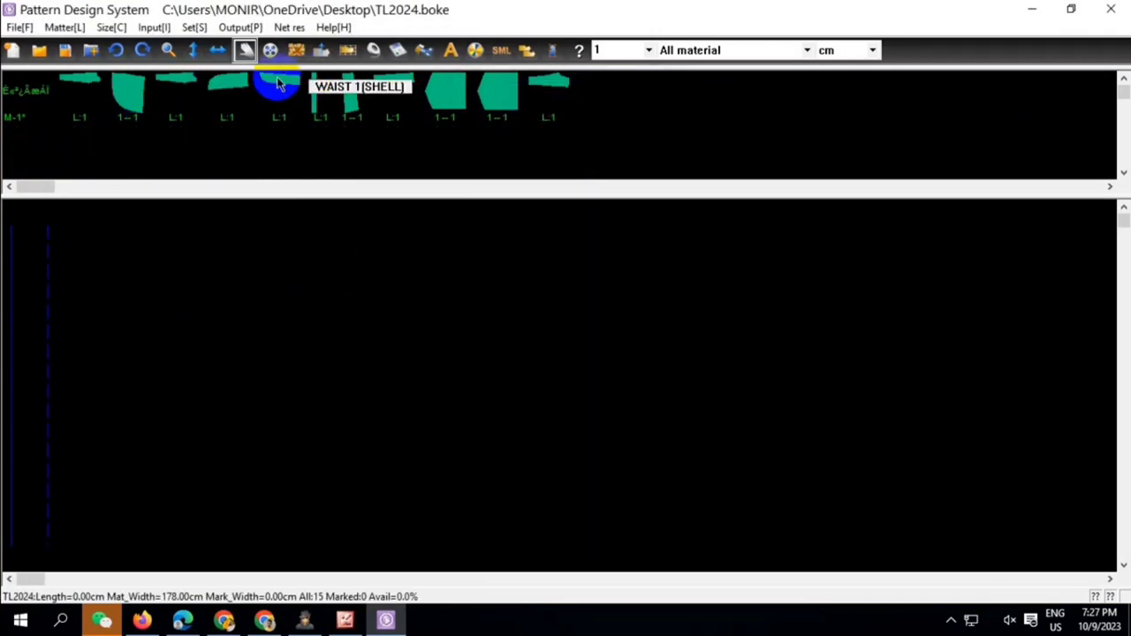
Auto-nest the single M set of pieces and accept the resulting layout
click(270, 51)
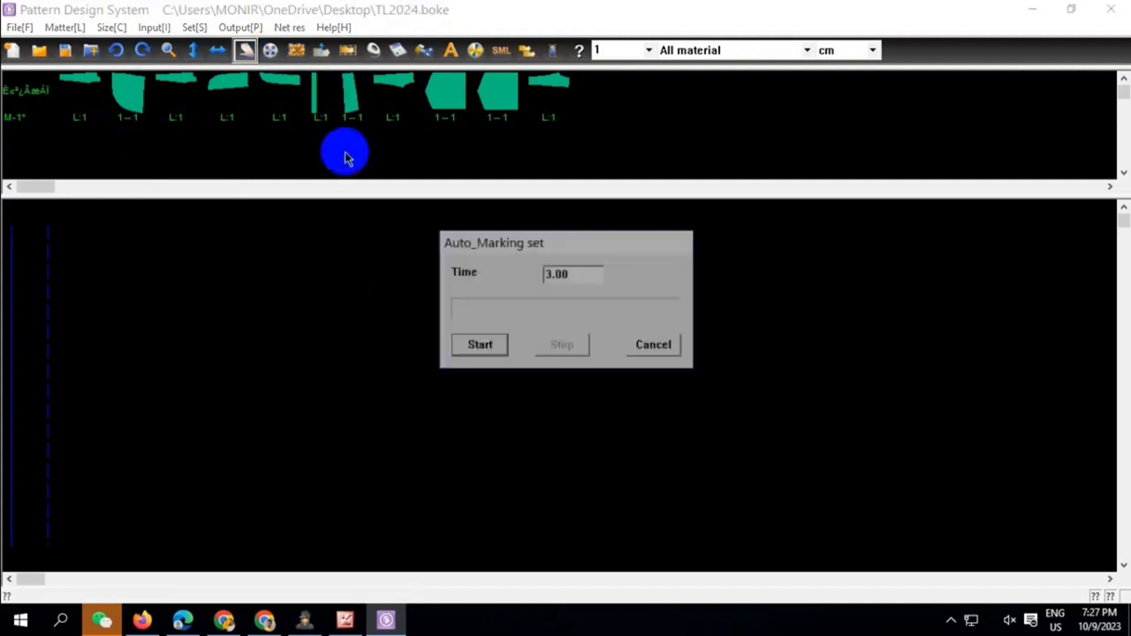
click(477, 345)
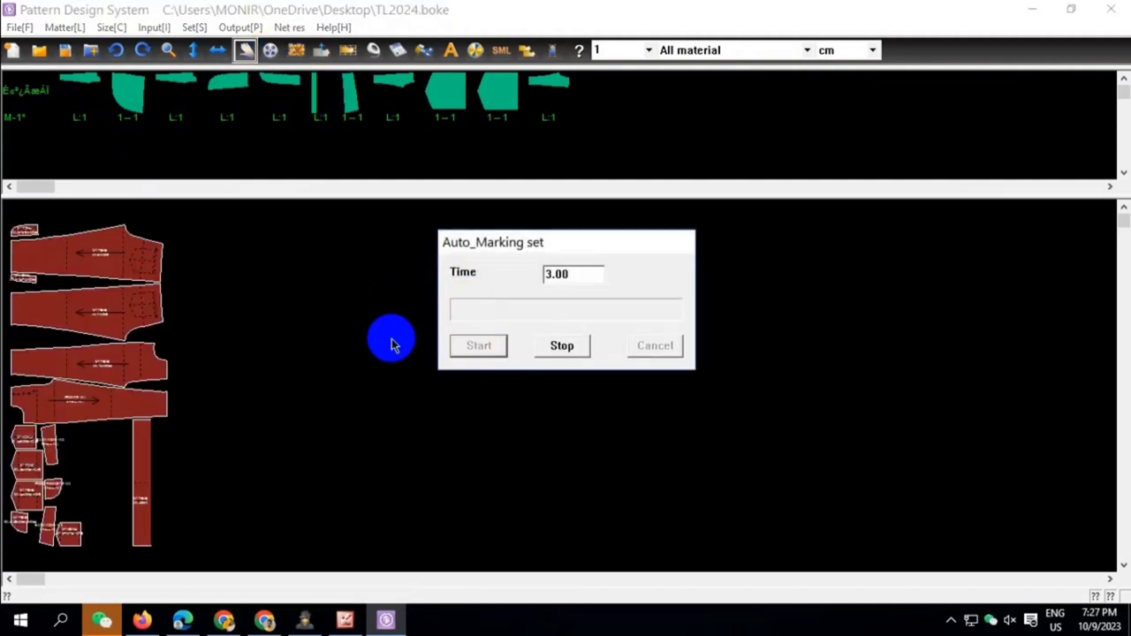
click(566, 347)
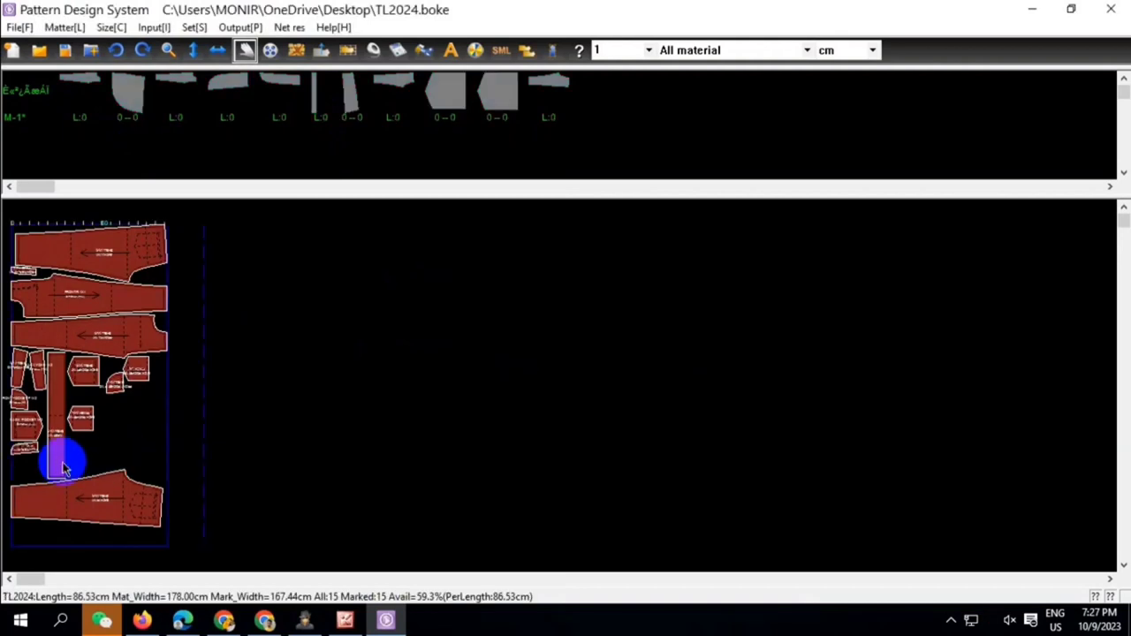
Shift the whole layout and return one piece to the strip, leaving 14 of 15 placed
drag(190, 214, 11, 536)
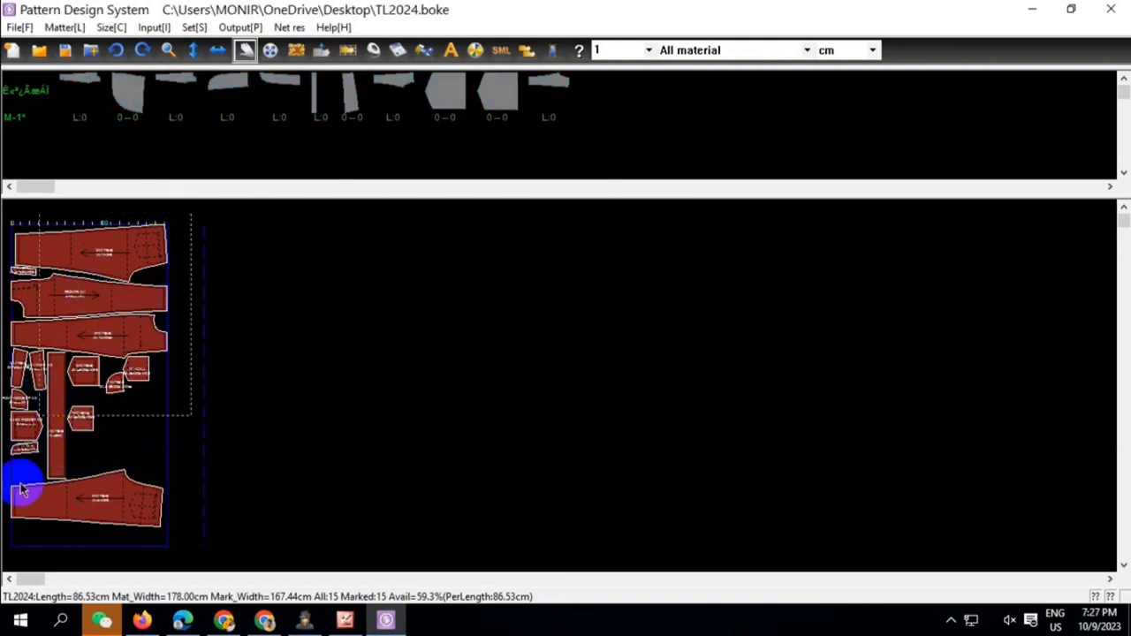
drag(56, 341, 42, 378)
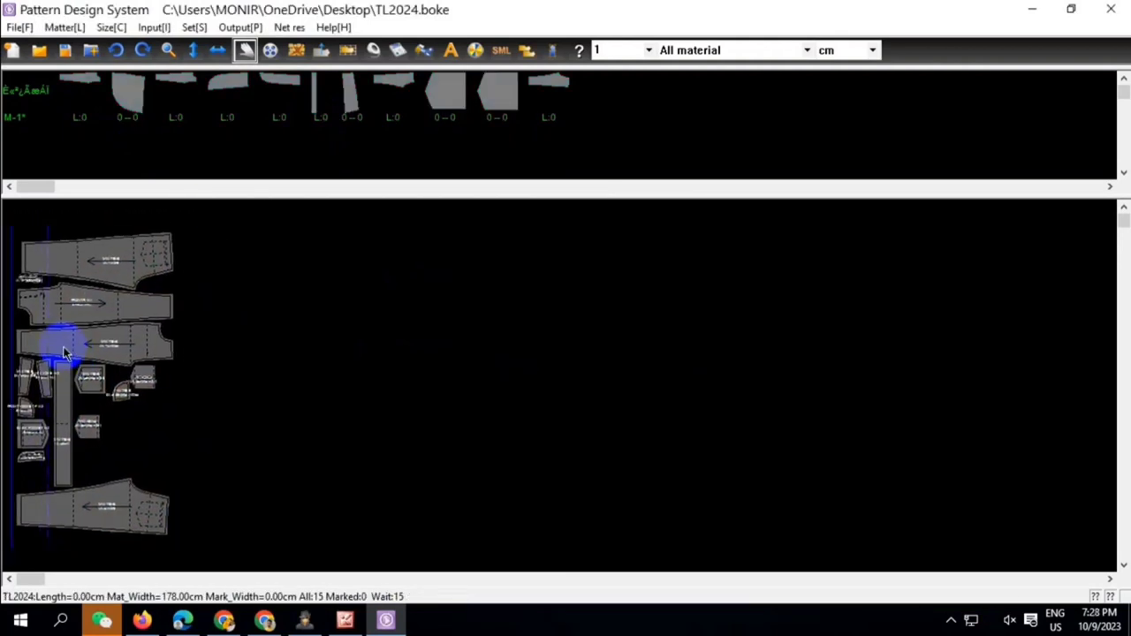
double_click(44, 376)
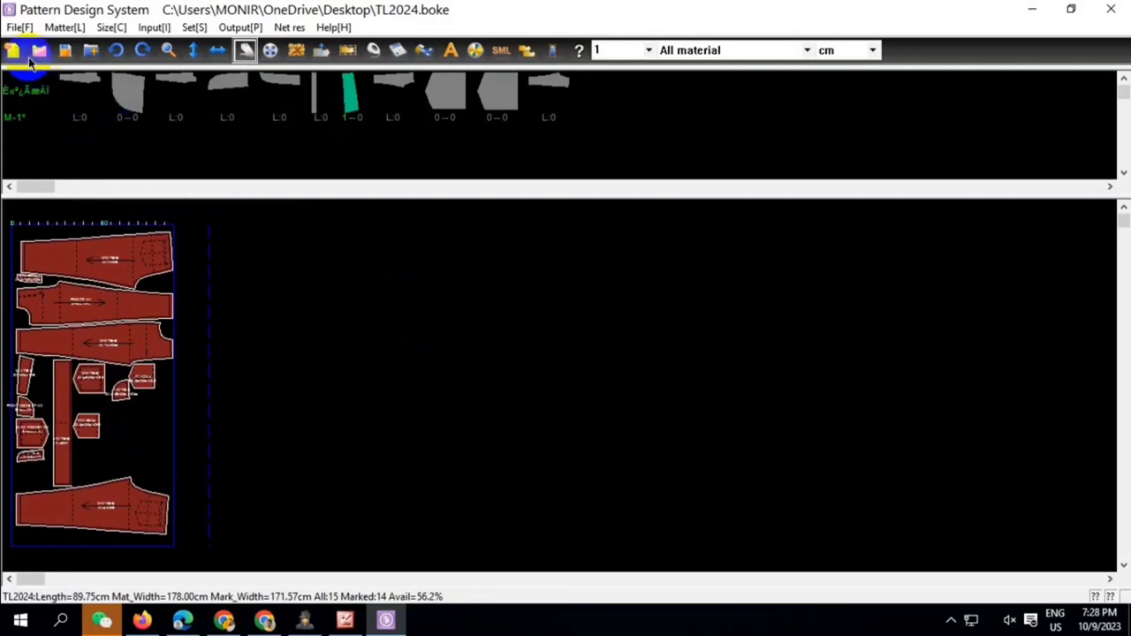
Export the marker to the desktop as TL2024_All material_1.plt, then show the desktop
click(19, 27)
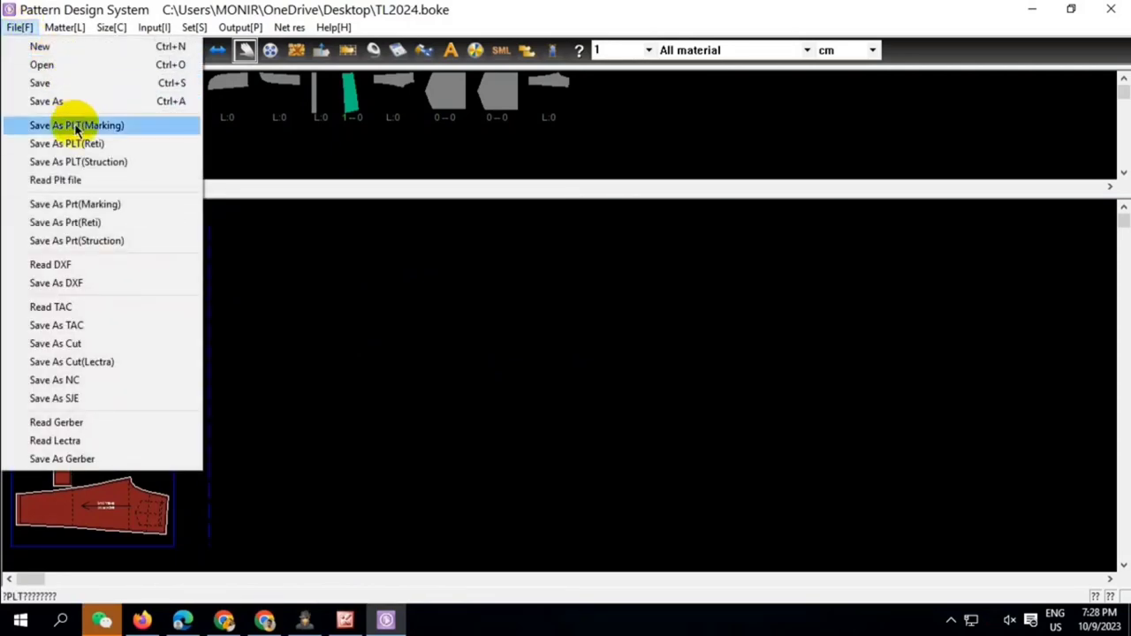
click(76, 119)
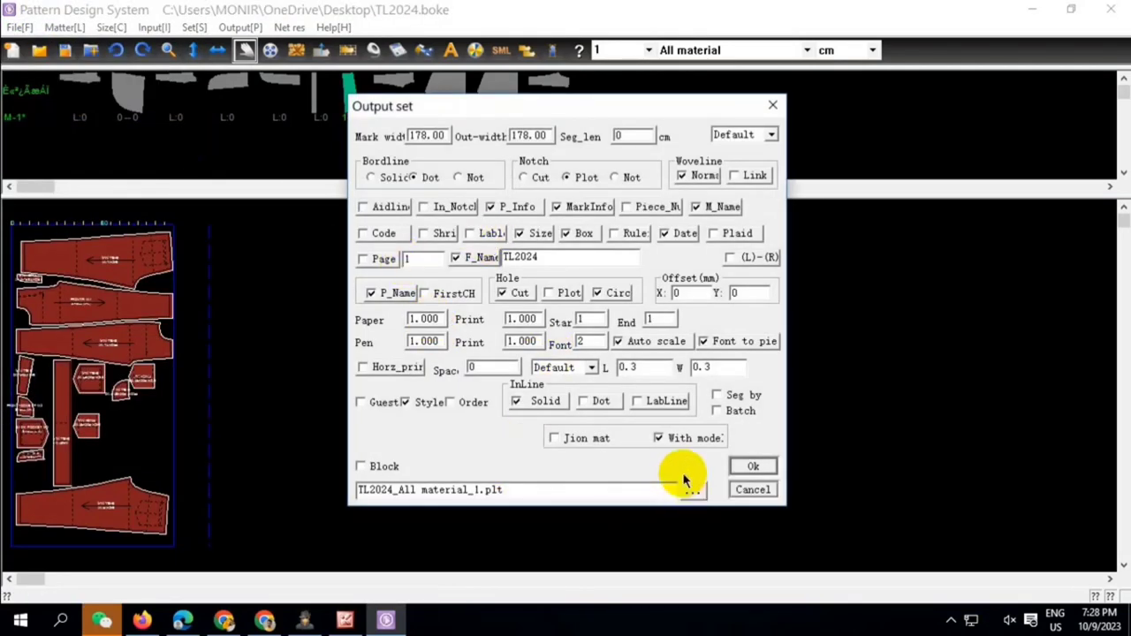
click(689, 492)
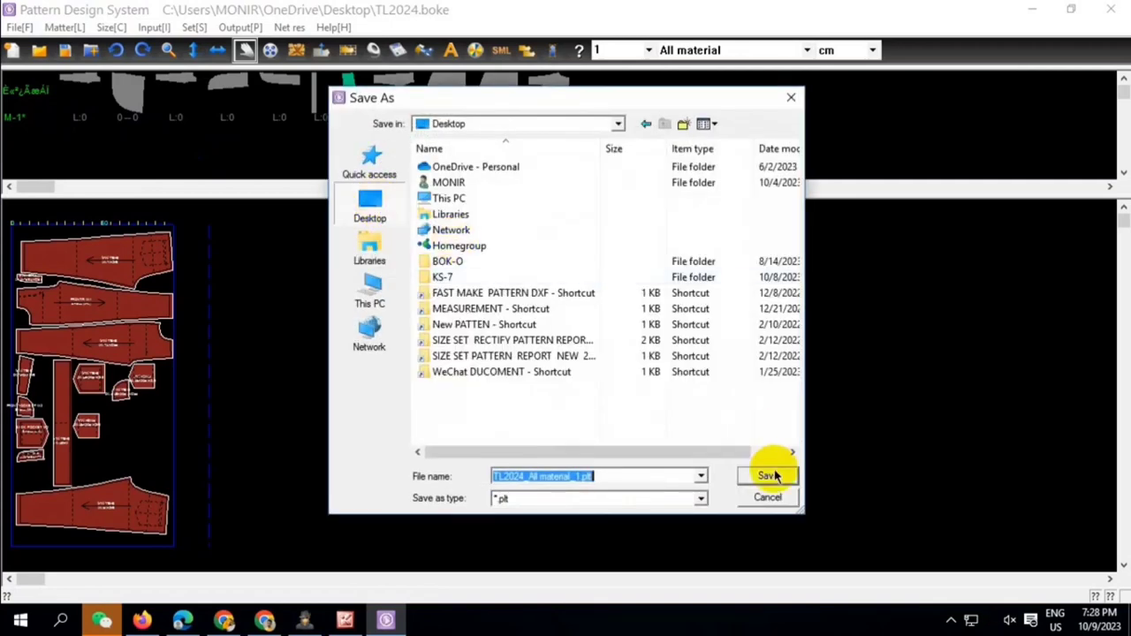
click(770, 473)
click(754, 470)
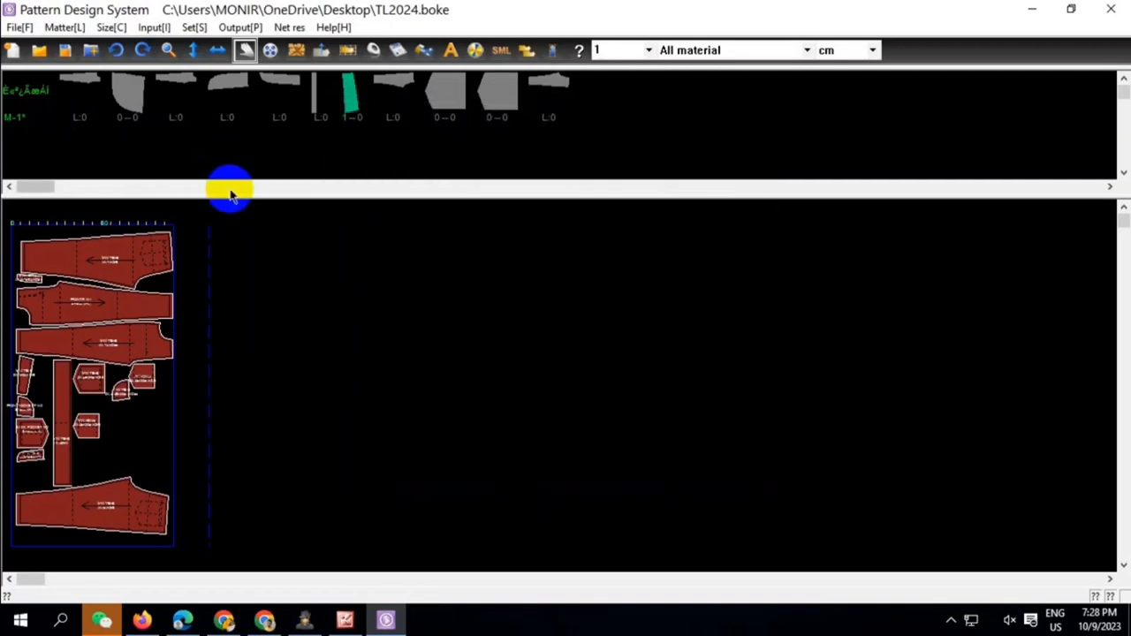
click(1034, 11)
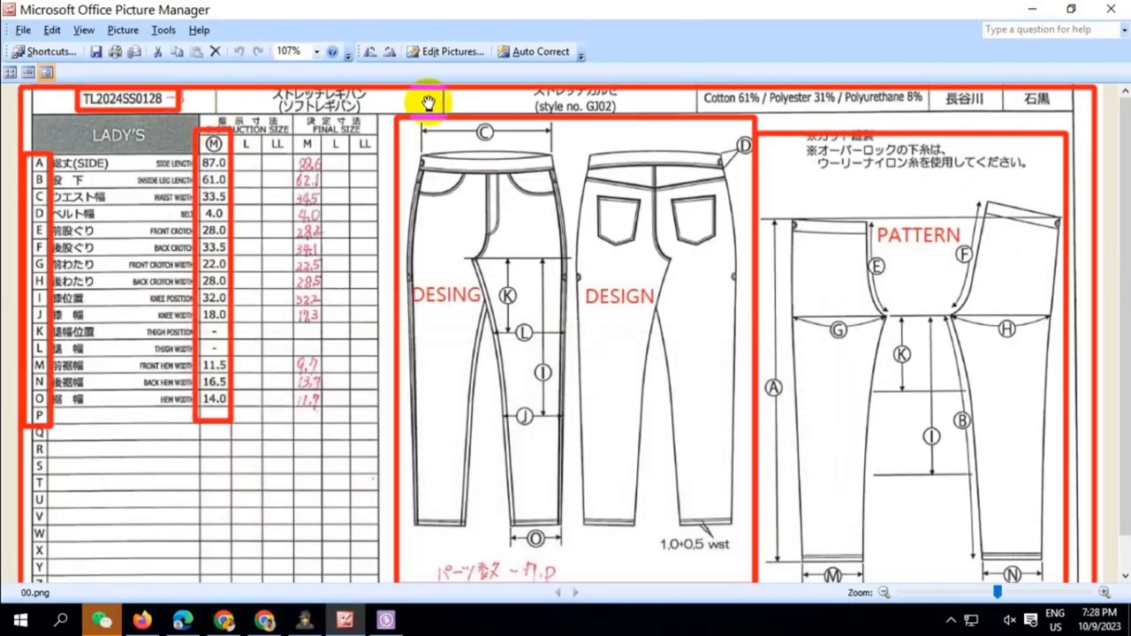
key(super+d)
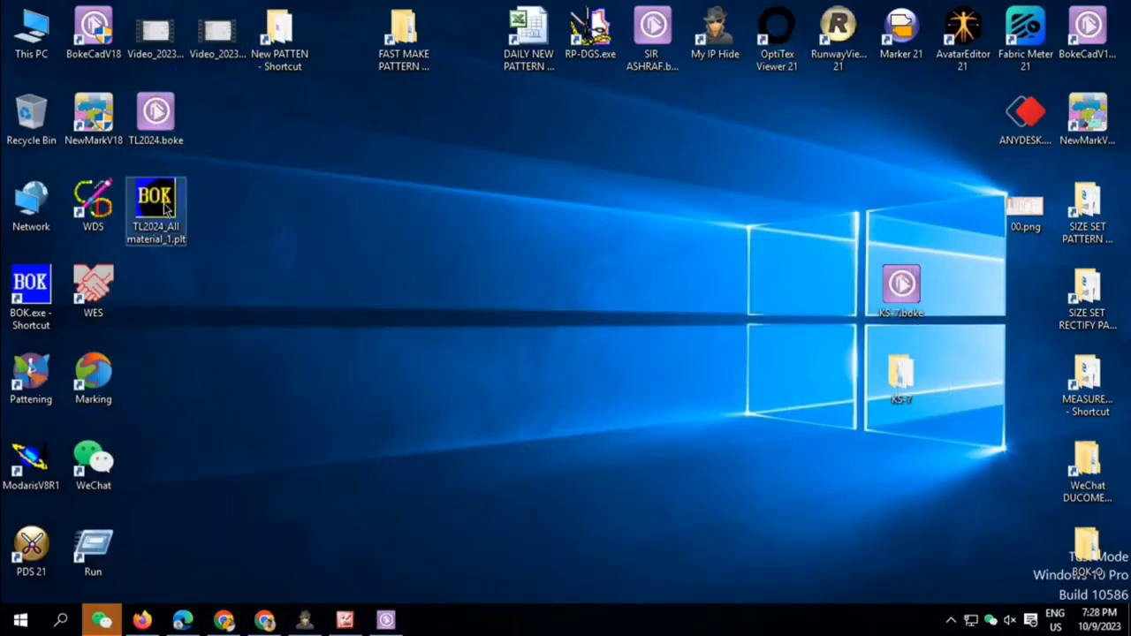
mouse_move(156, 202)
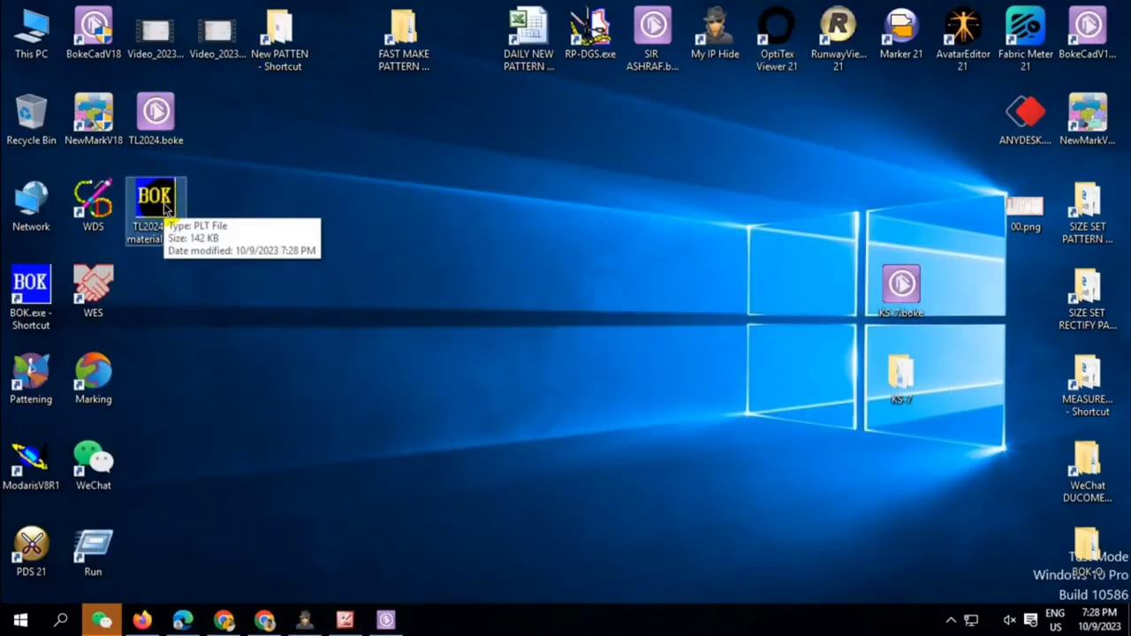
double_click(164, 208)
click(44, 28)
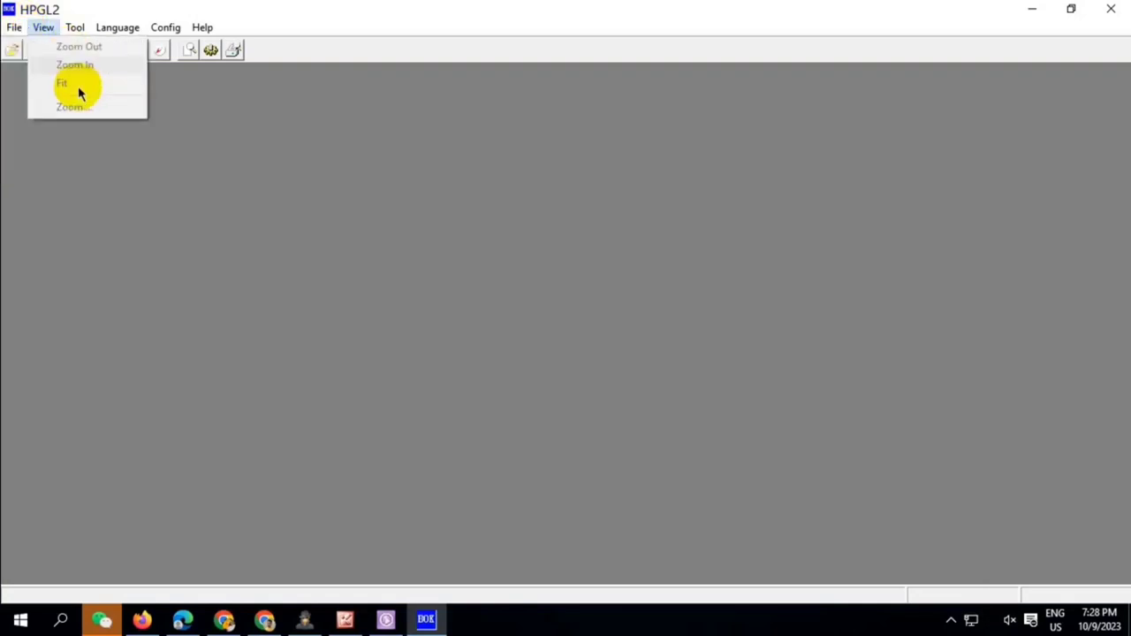
click(33, 44)
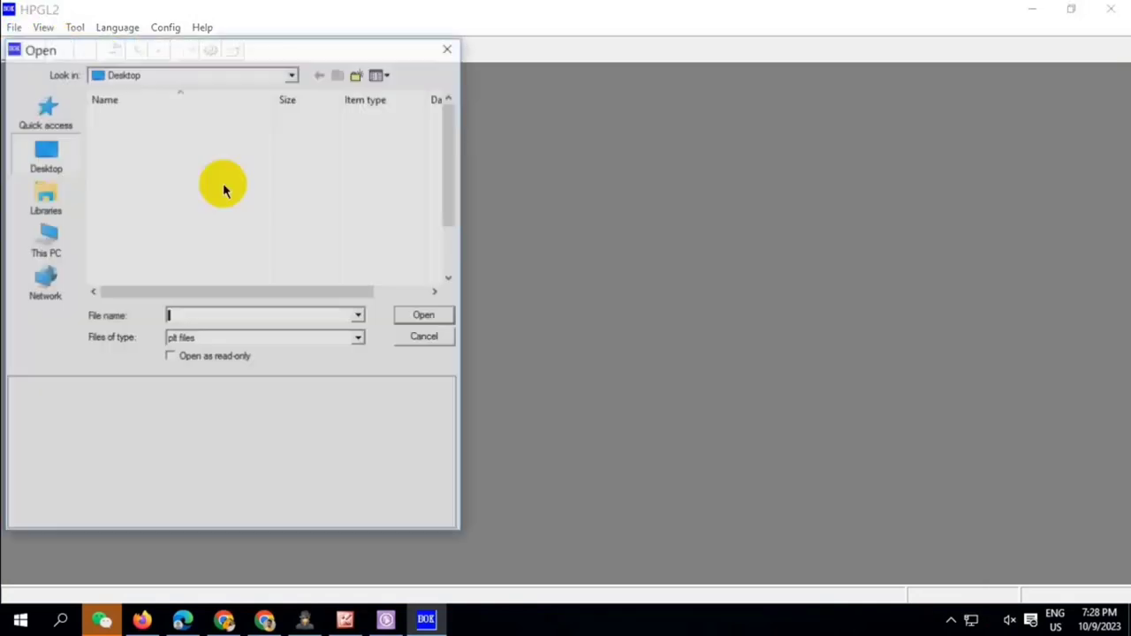
scroll(167, 212, down, 1)
scroll(164, 235, down, 1)
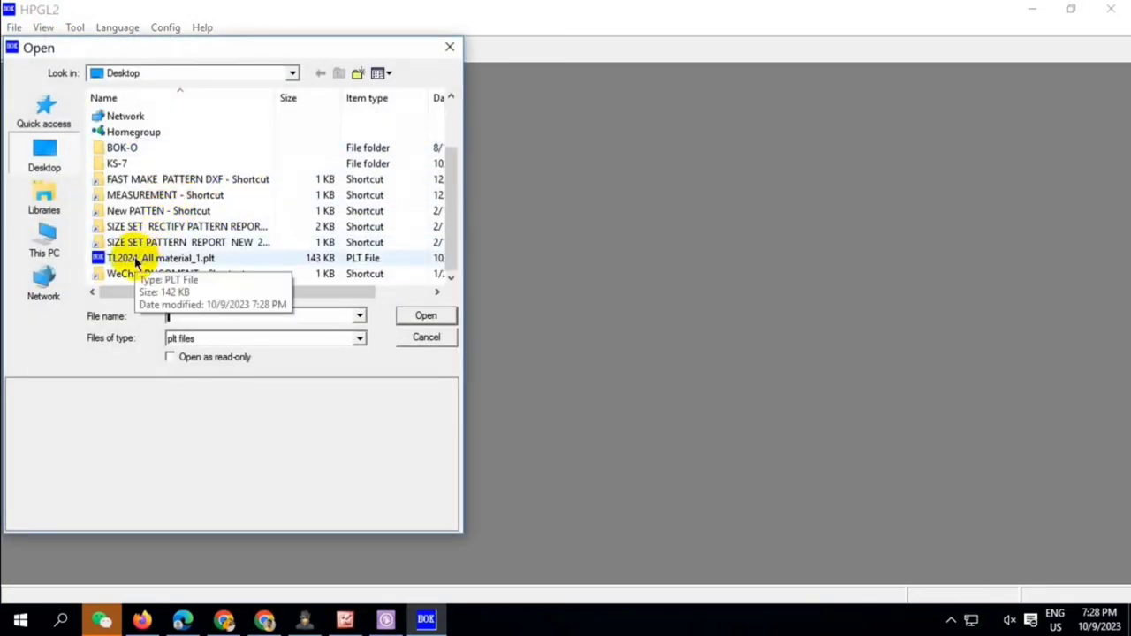
click(123, 261)
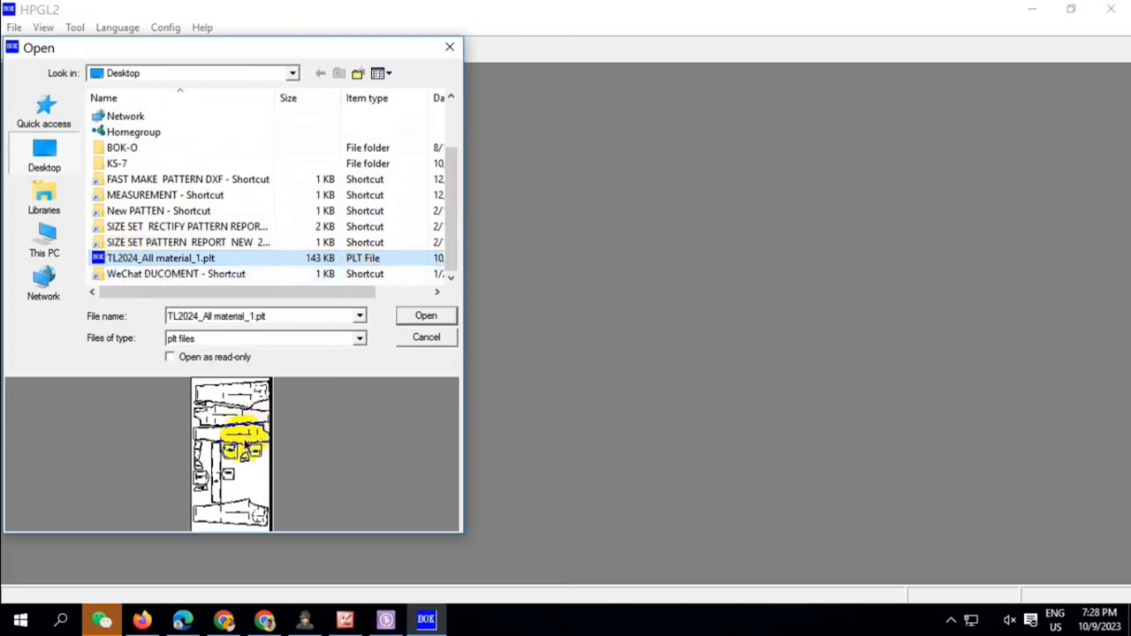
click(427, 316)
scroll(513, 285, up, 3)
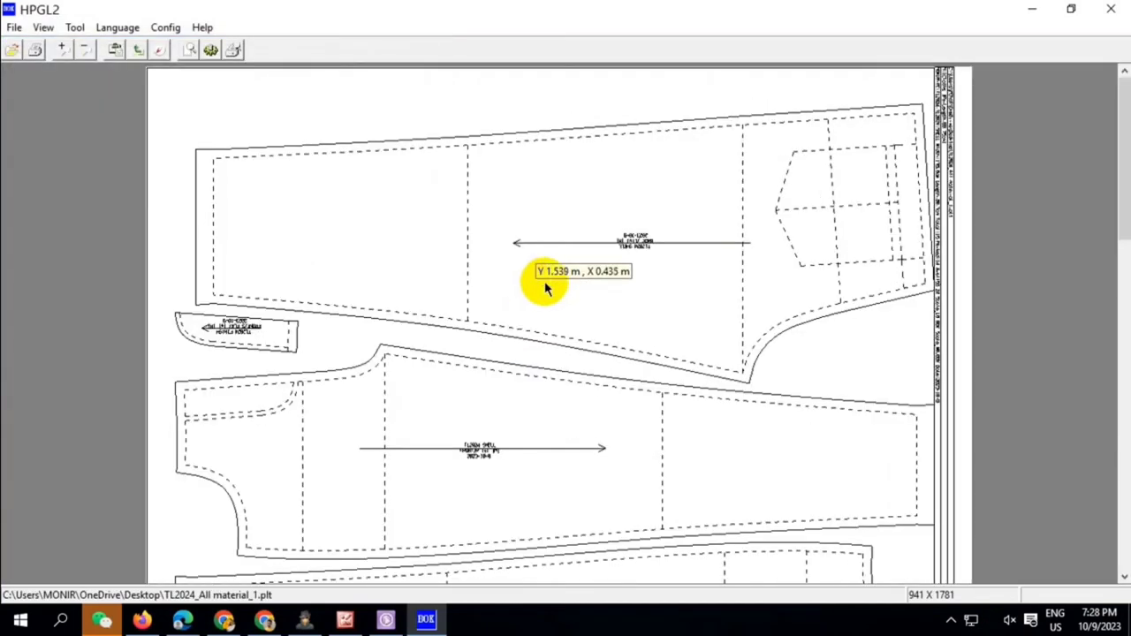
scroll(545, 285, up, 1)
scroll(562, 336, down, 2)
scroll(550, 336, down, 1)
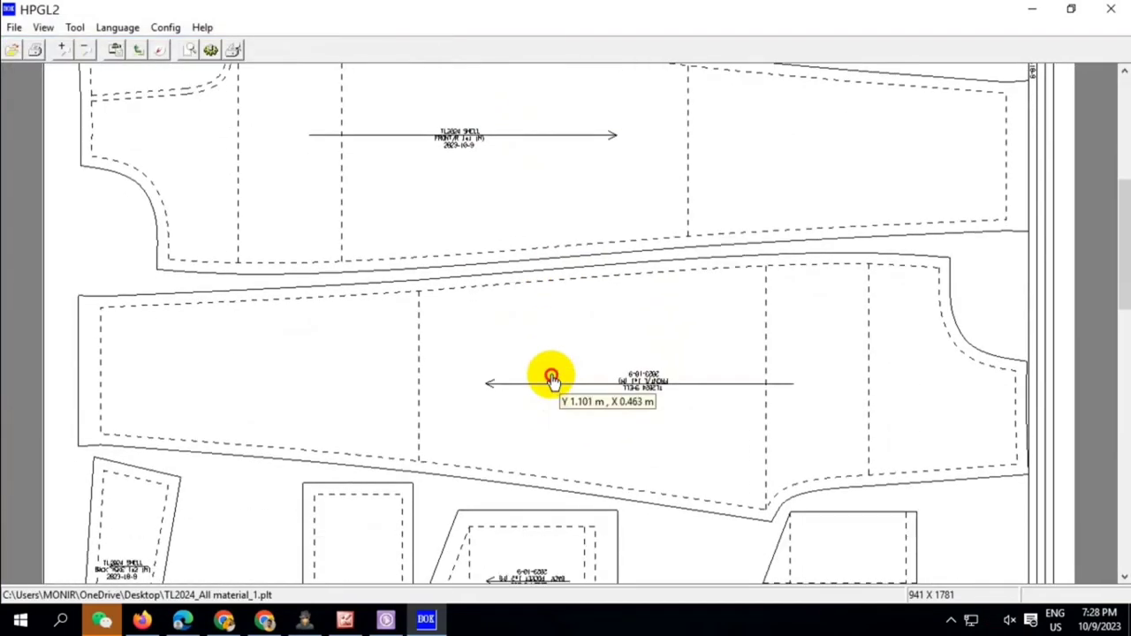
scroll(553, 378, down, 2)
scroll(573, 396, down, 1)
scroll(583, 388, down, 2)
scroll(601, 389, down, 2)
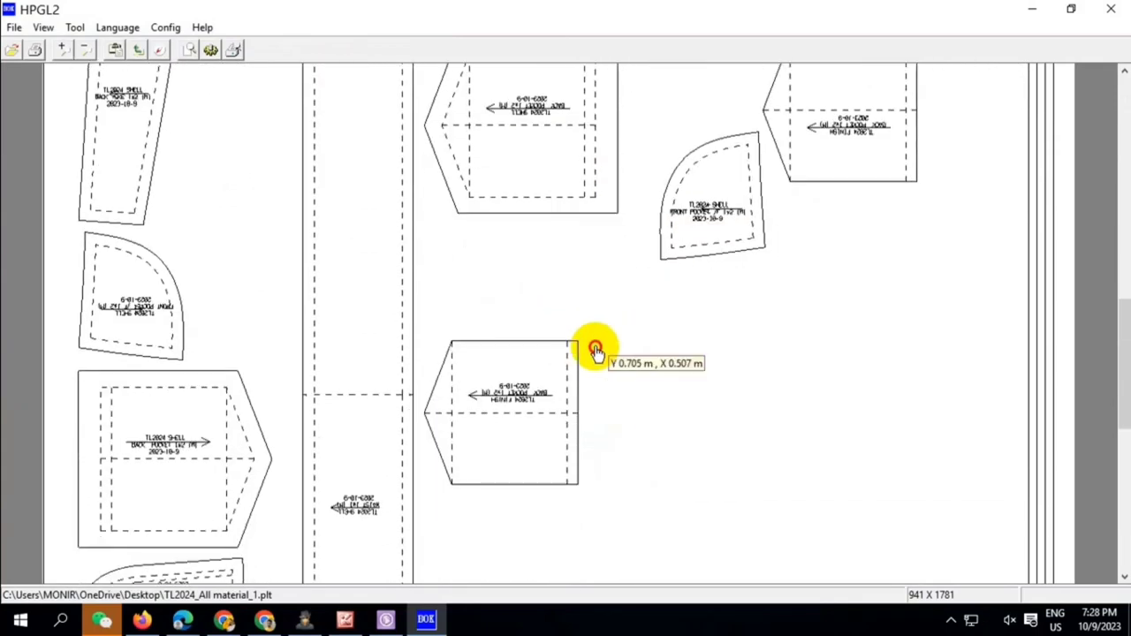
scroll(584, 377, down, 1)
scroll(492, 345, up, 2)
scroll(434, 454, up, 1)
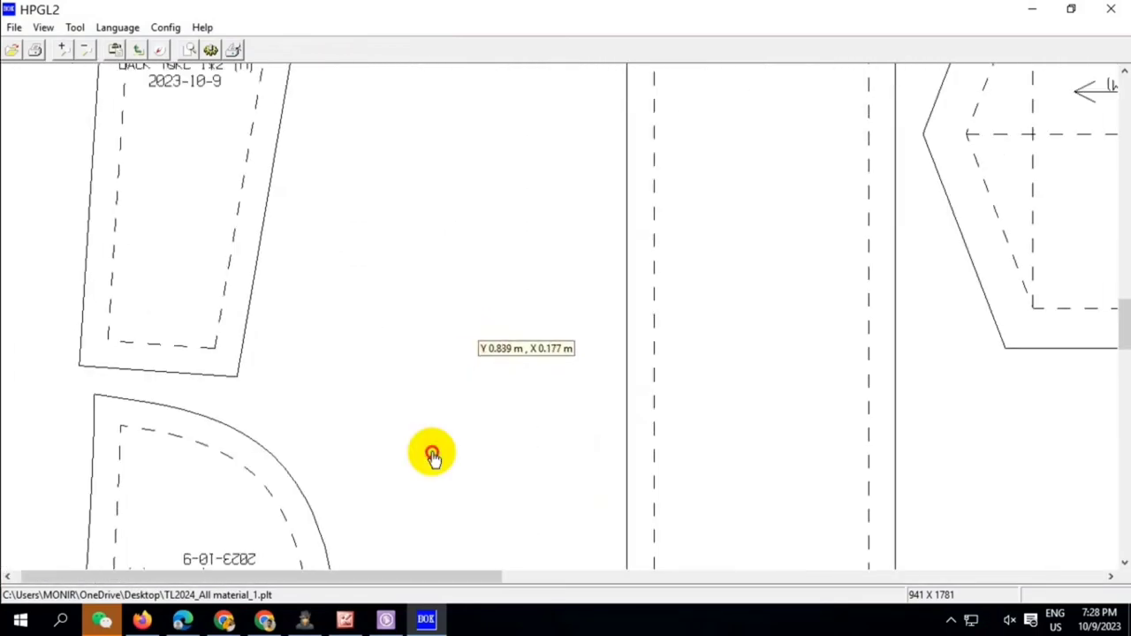
scroll(536, 221, down, 1)
scroll(535, 222, down, 1)
click(1108, 10)
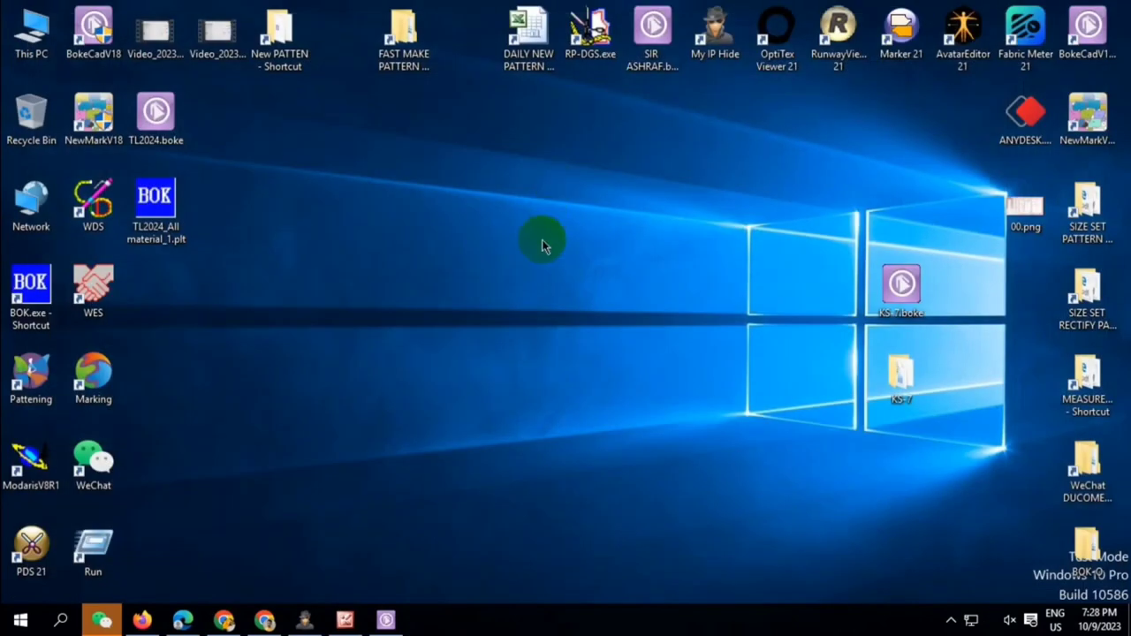
Set size quantities to M 2, L 3, XL 3 with a 160 cm fabric width
click(385, 620)
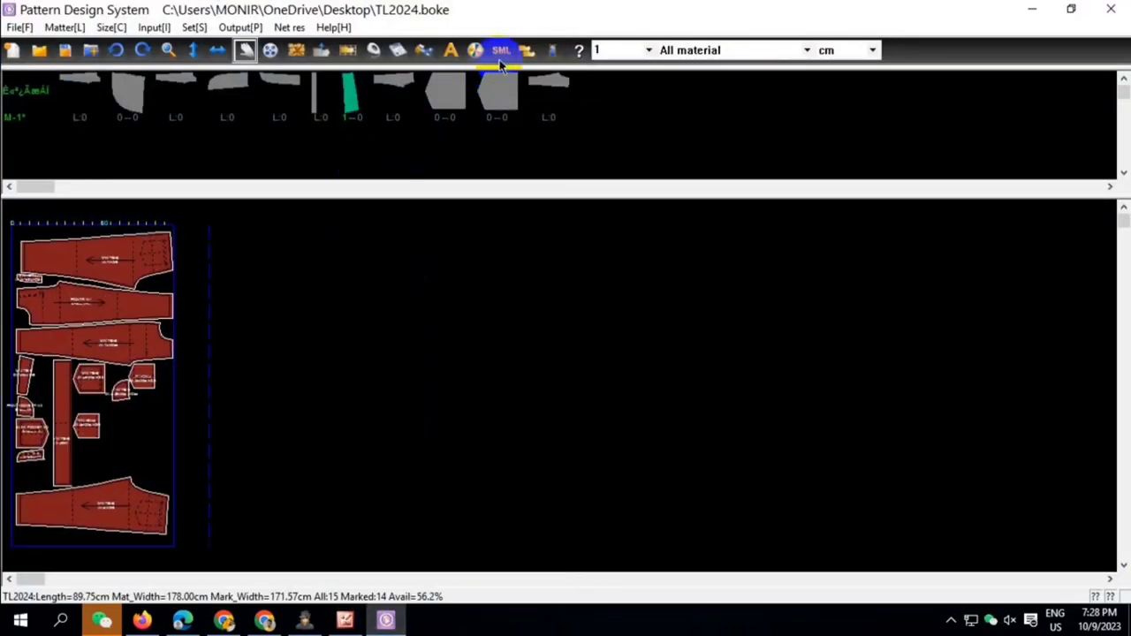
click(501, 53)
click(582, 129)
click(582, 142)
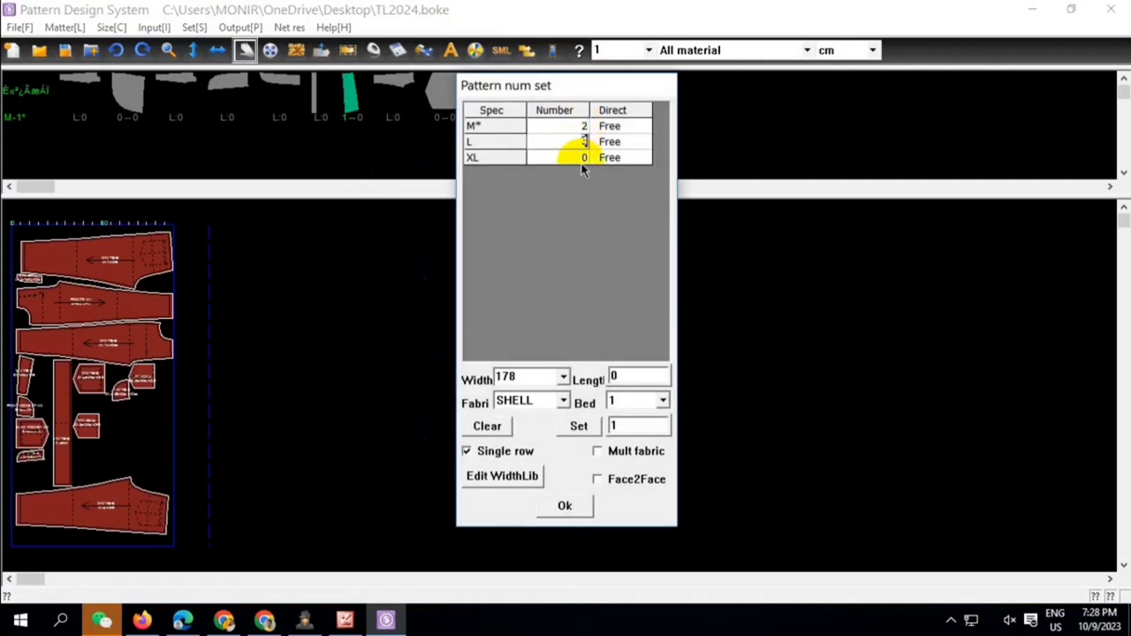
click(582, 159)
text(3)
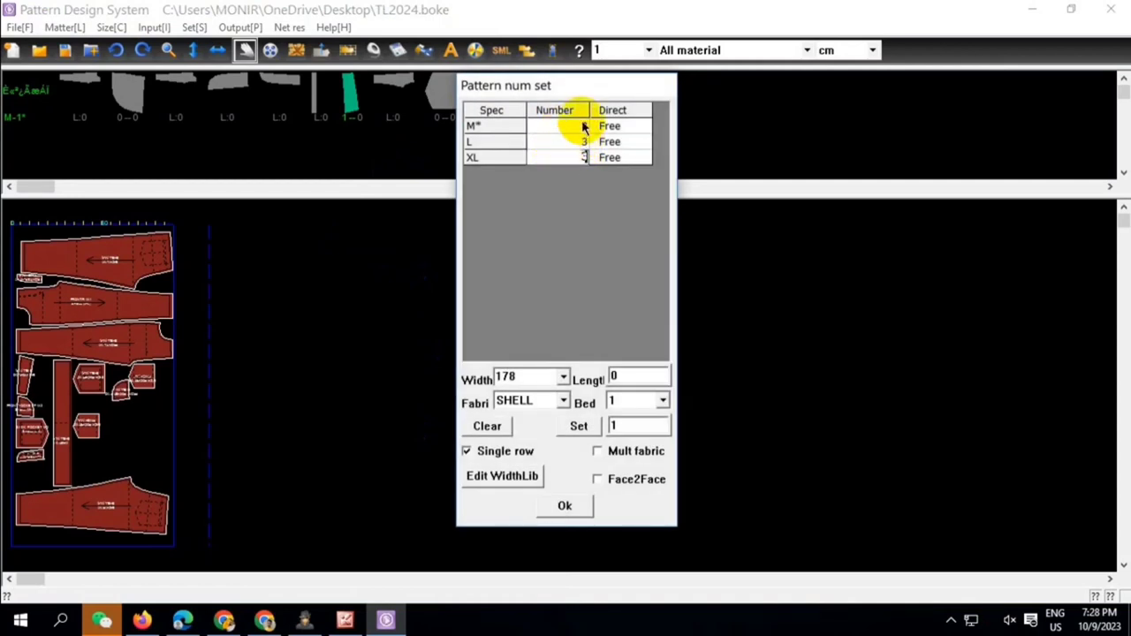
click(521, 378)
text(160)
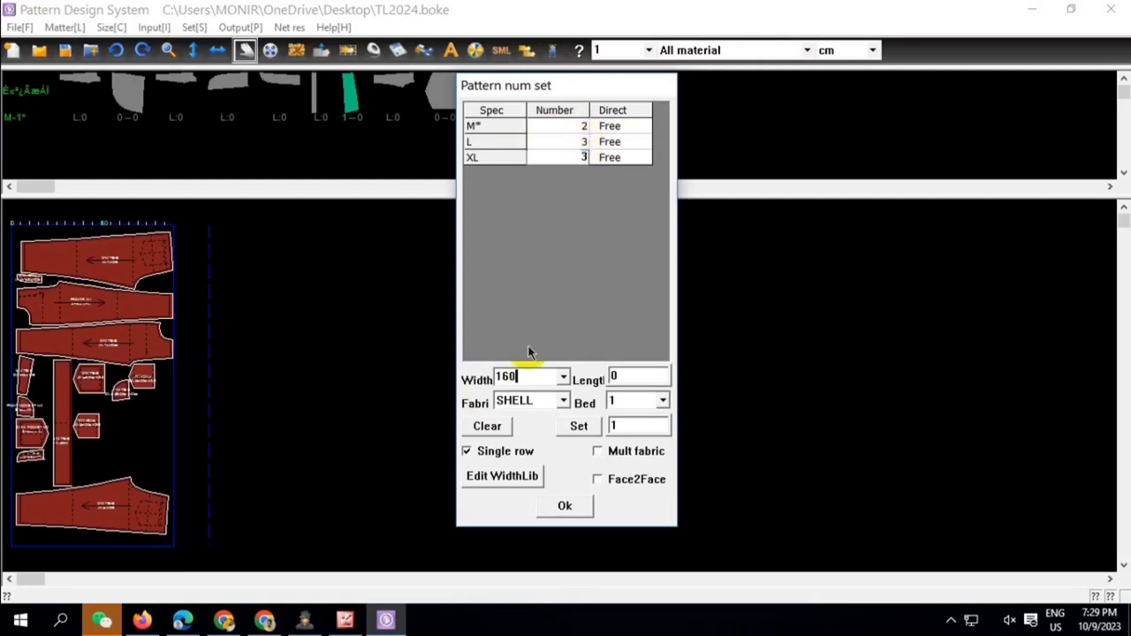
click(567, 513)
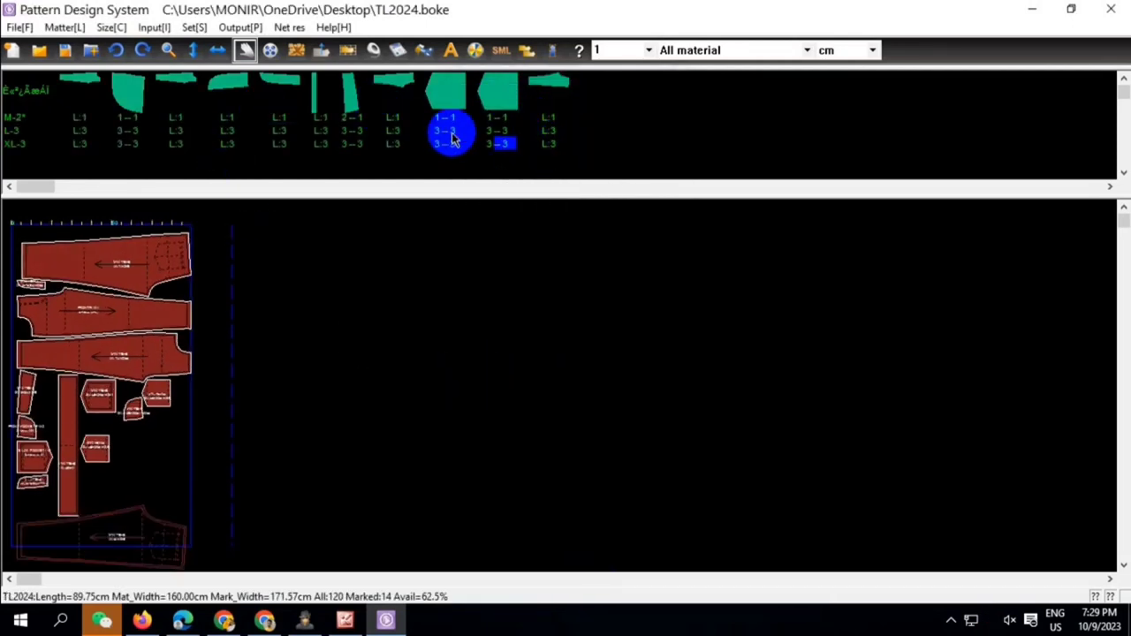
Run Auto Marking to nest all 120 pieces into a 605.47 cm marker at 82.7%
click(292, 52)
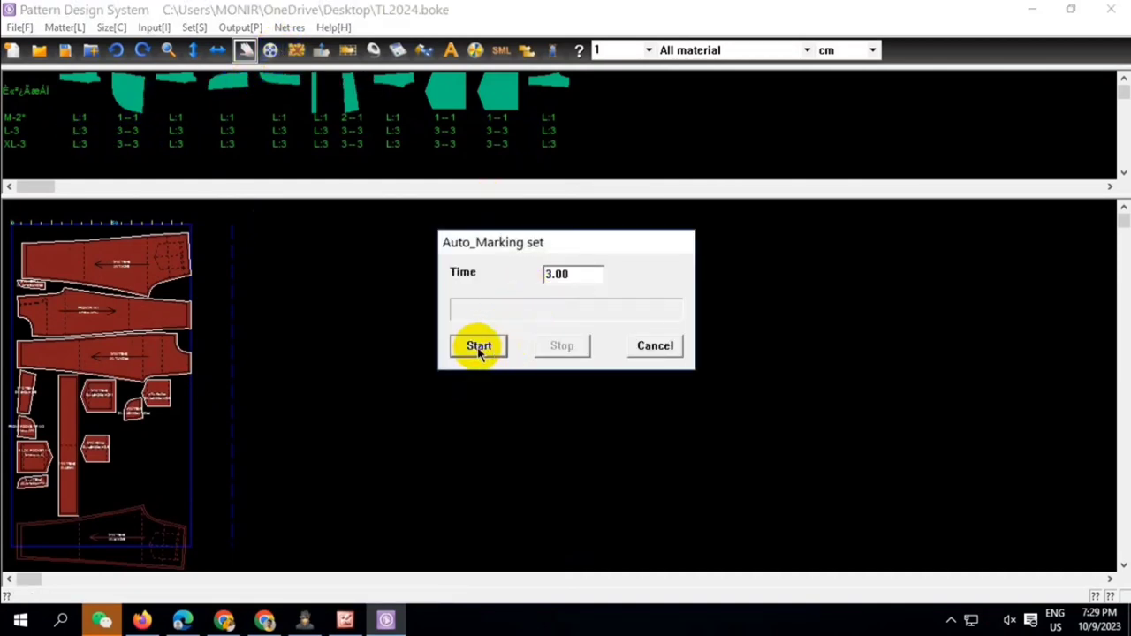
click(491, 348)
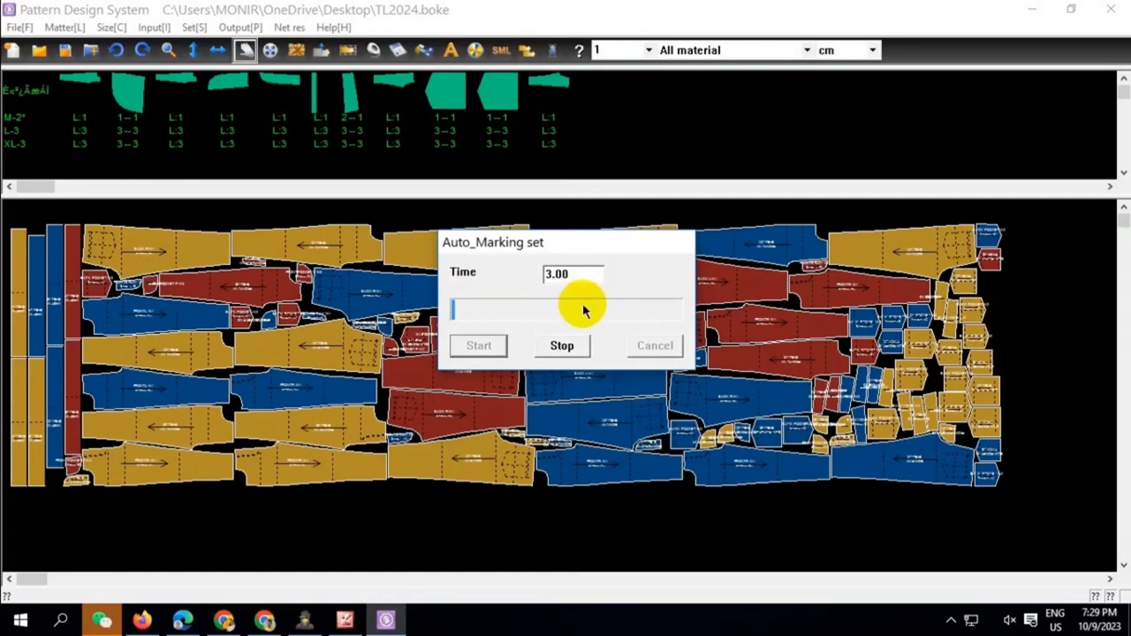
drag(583, 249, 782, 86)
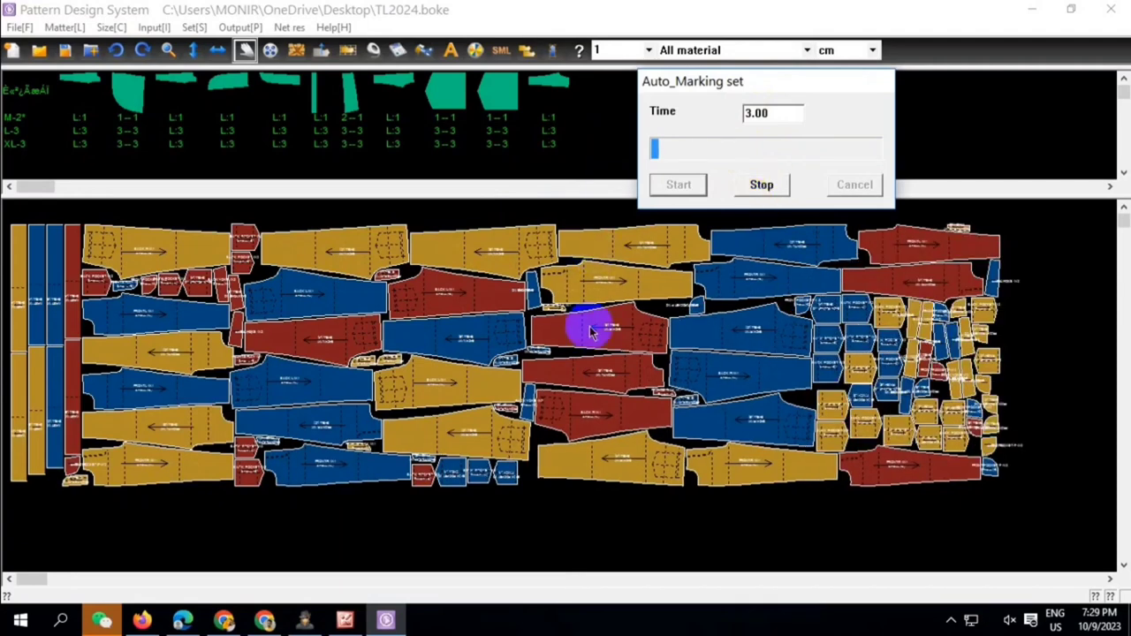
click(760, 185)
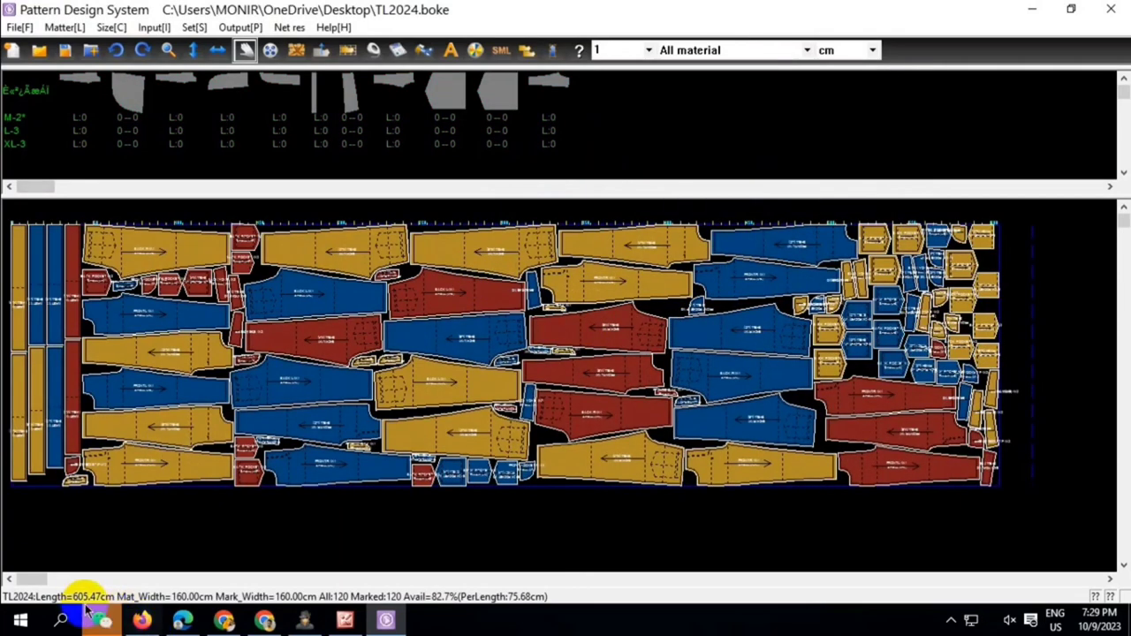